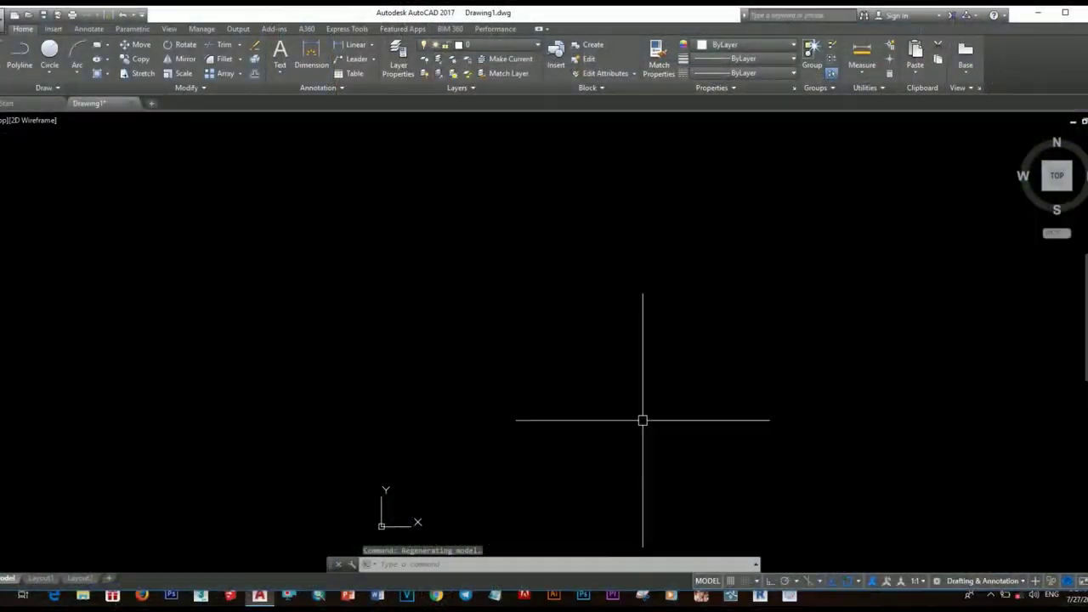
Step: Create a Column layer with a 0.30 mm lineweight
{"action": "key", "text": "Return"}
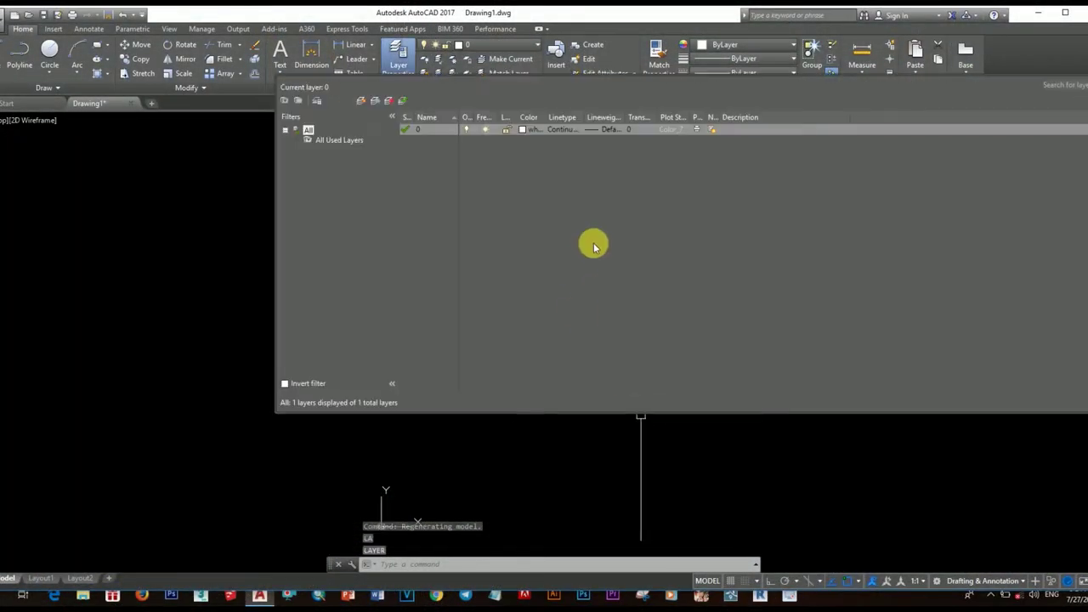
{"action": "left_click", "coordinate": [360, 101]}
{"action": "left_click", "coordinate": [589, 140]}
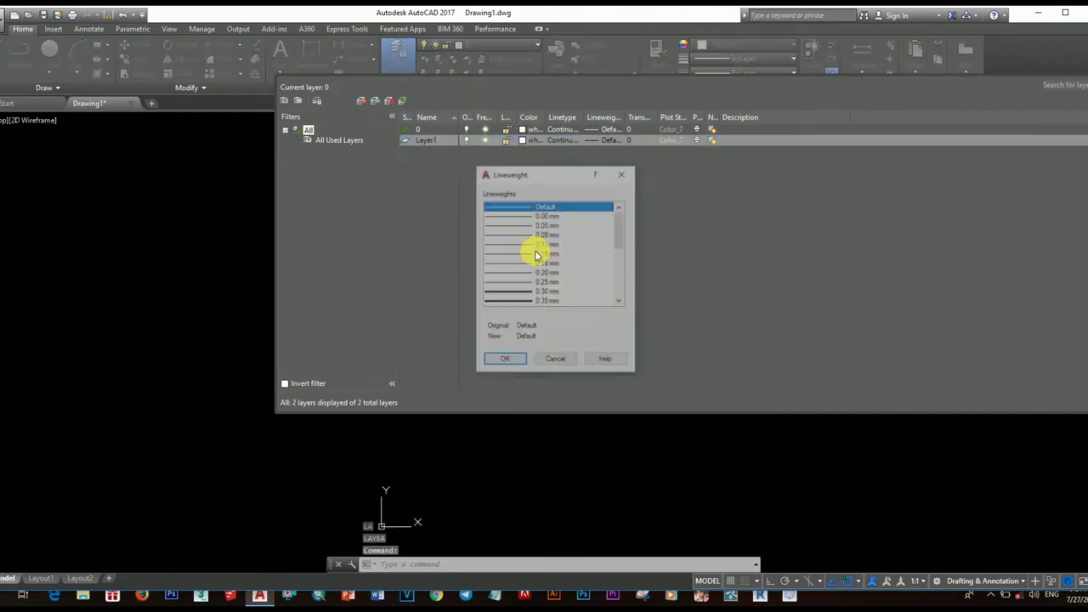
{"action": "left_click", "coordinate": [624, 175]}
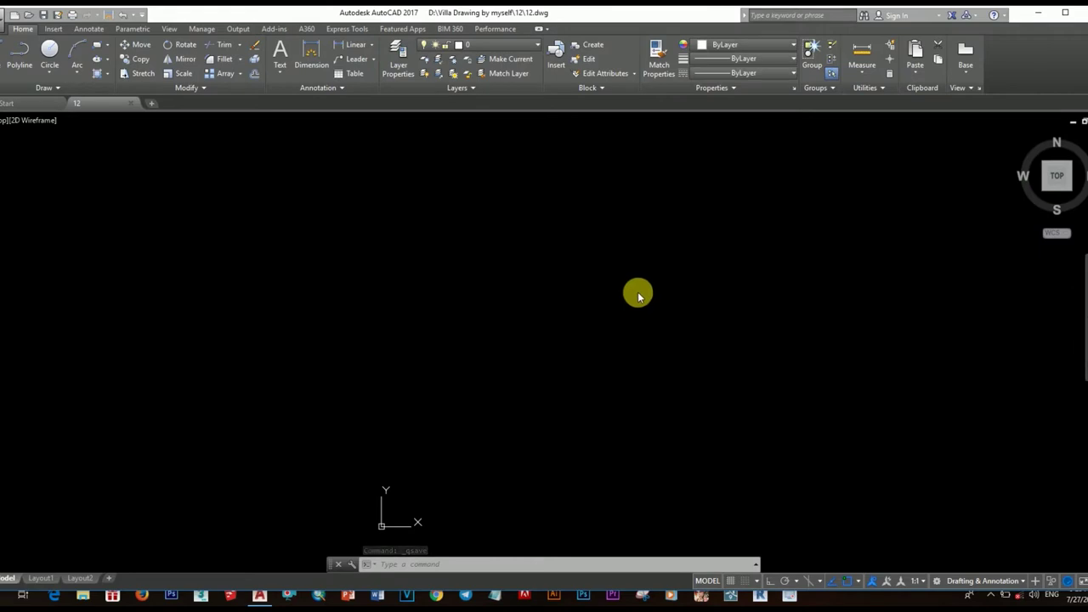
{"action": "key", "text": "Return"}
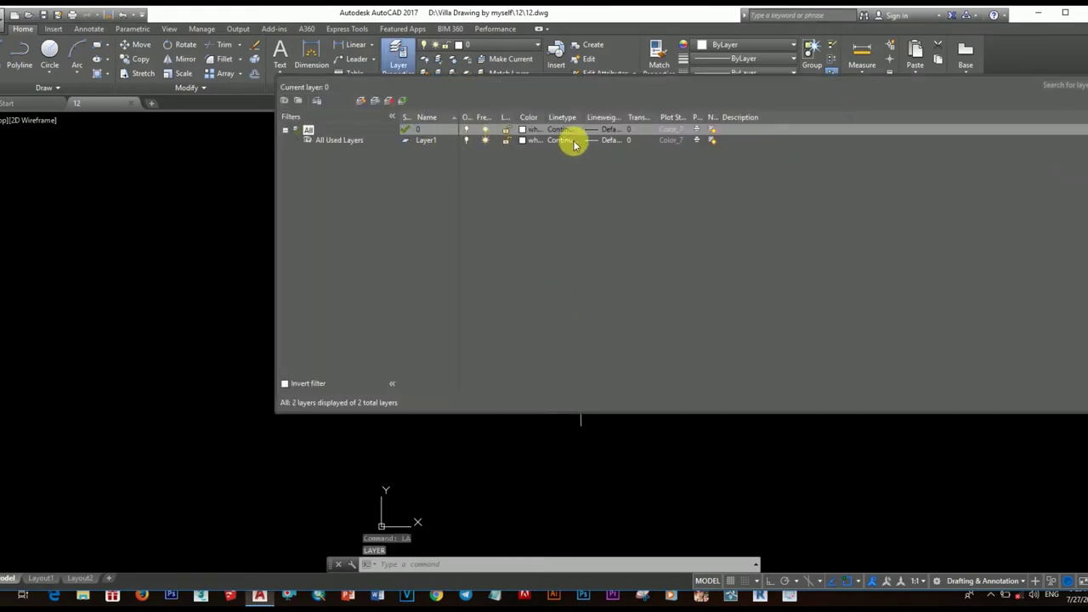
{"action": "double_click", "coordinate": [435, 140]}
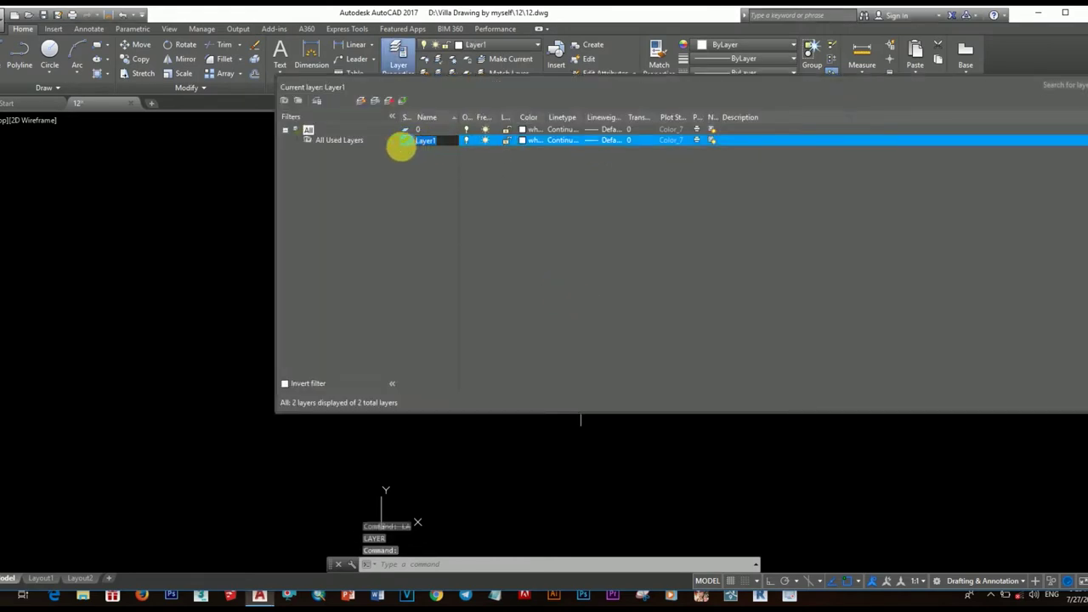
{"action": "type", "text": "Column"}
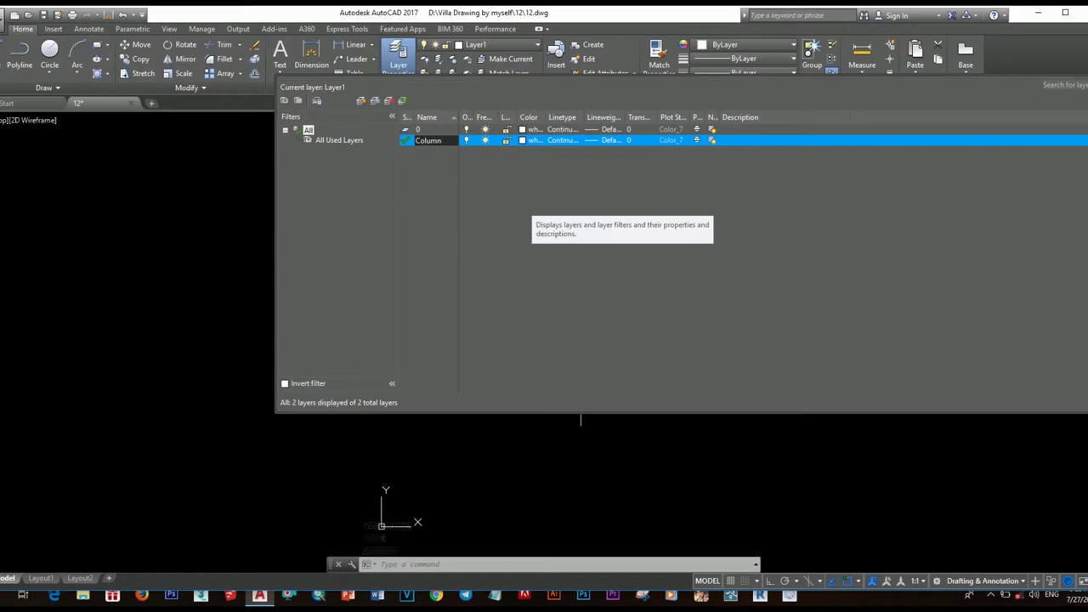
{"action": "left_click", "coordinate": [590, 141]}
{"action": "left_click", "coordinate": [593, 144]}
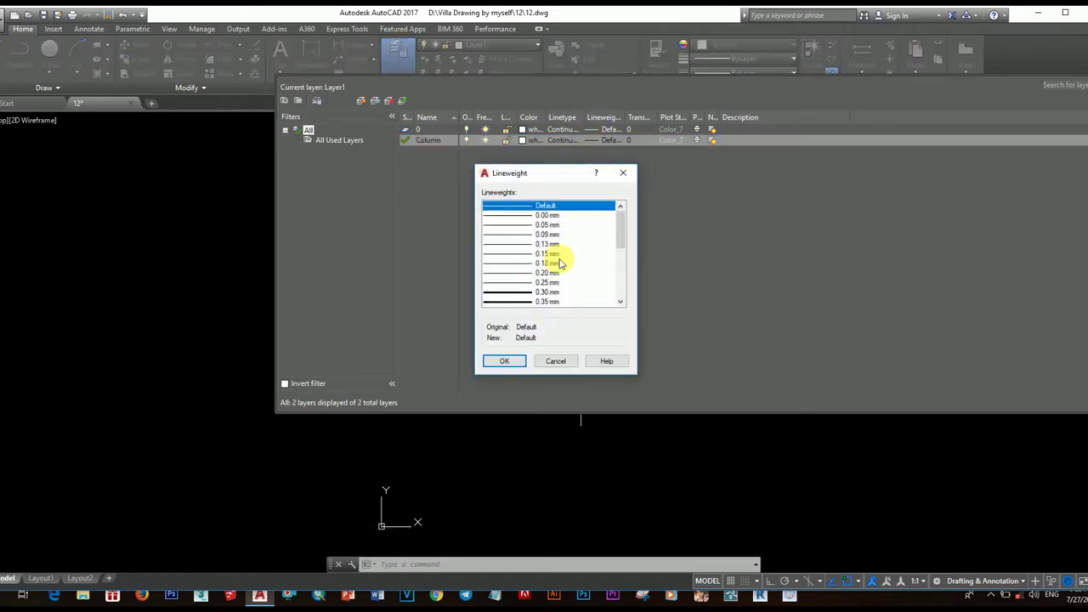
{"action": "double_click", "coordinate": [513, 285]}
Step: Add the Wall and Symbol layers, setting Symbol's lineweight to 0.00 mm
{"action": "left_click", "coordinate": [361, 102]}
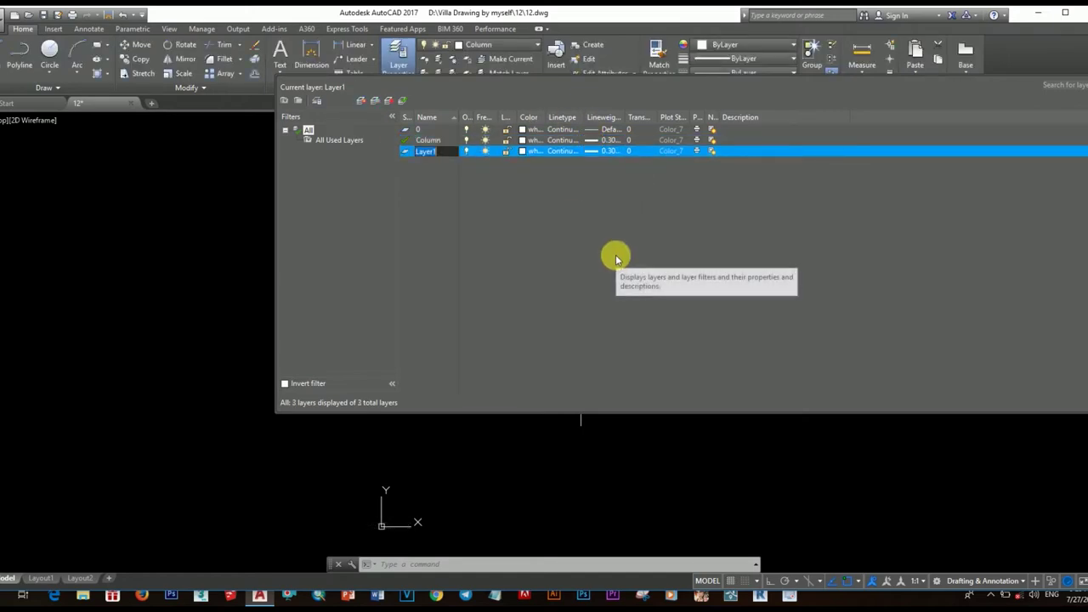
{"action": "type", "text": "Wall"}
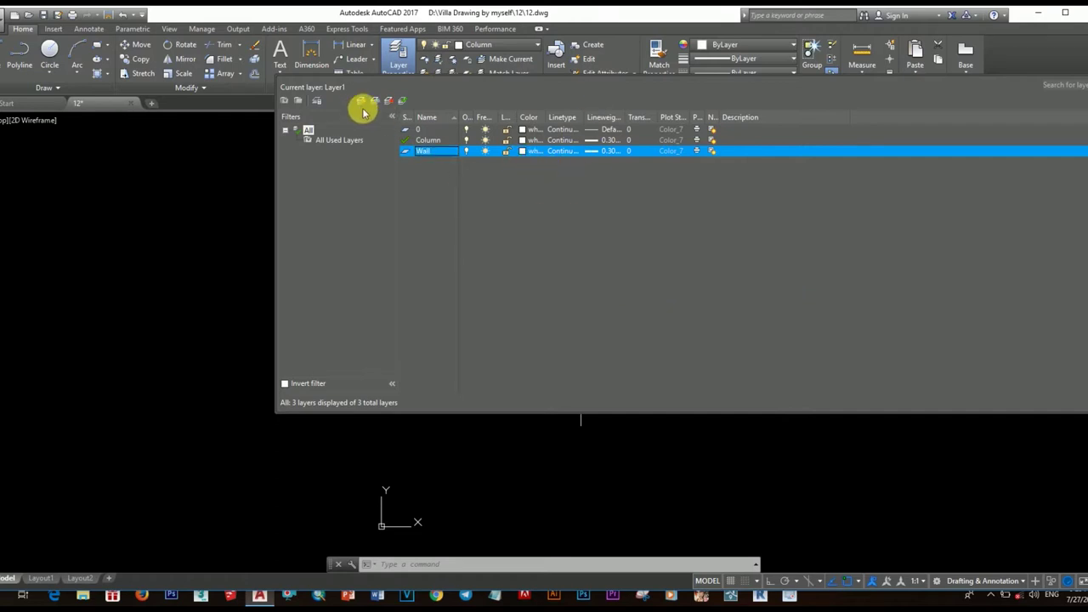
{"action": "left_click", "coordinate": [362, 101]}
{"action": "type", "text": "Symbol"}
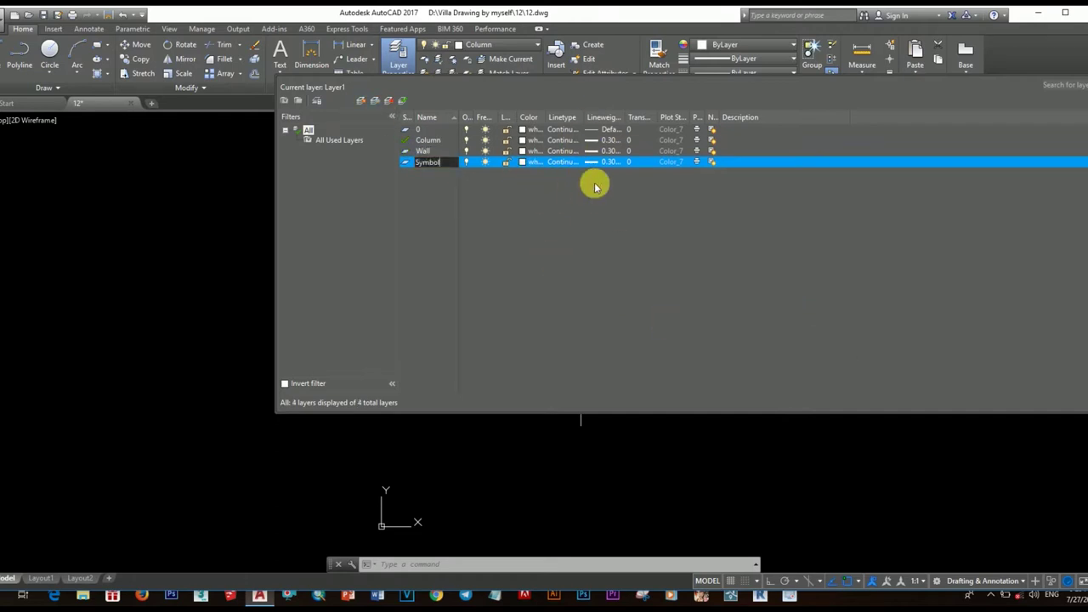
{"action": "left_click", "coordinate": [596, 162]}
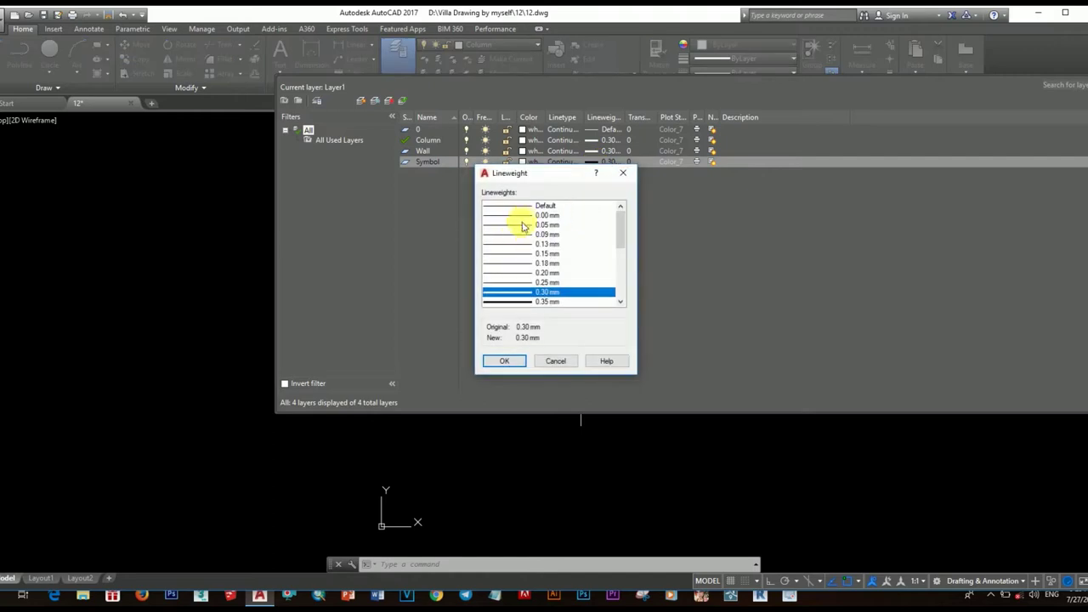
{"action": "double_click", "coordinate": [518, 219]}
Step: Add the Hatch, Door, Window and Stair layers
{"action": "left_click", "coordinate": [362, 100]}
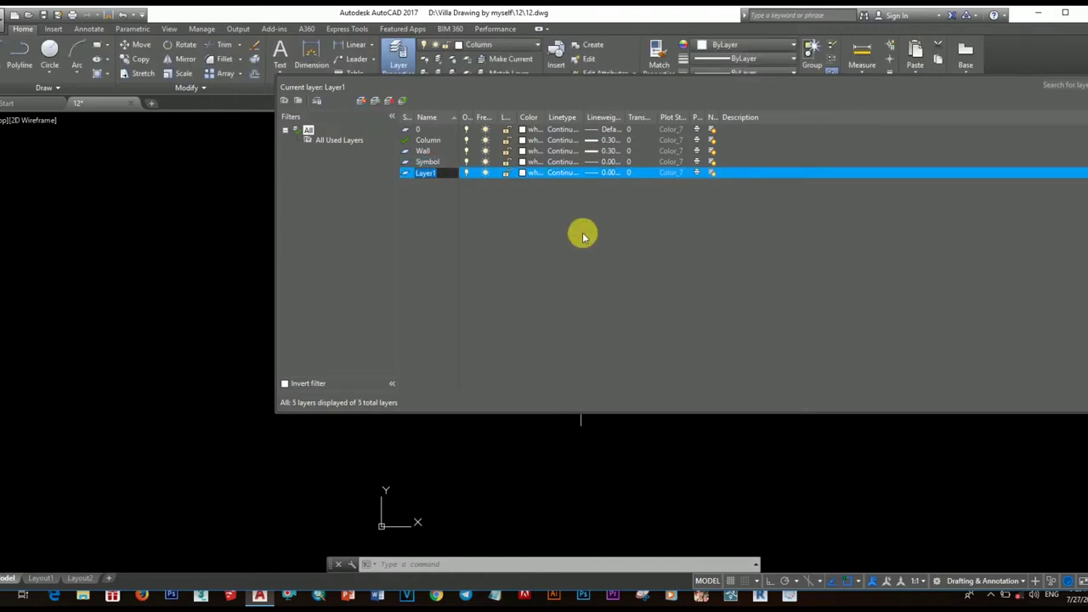
{"action": "type", "text": "Hatch"}
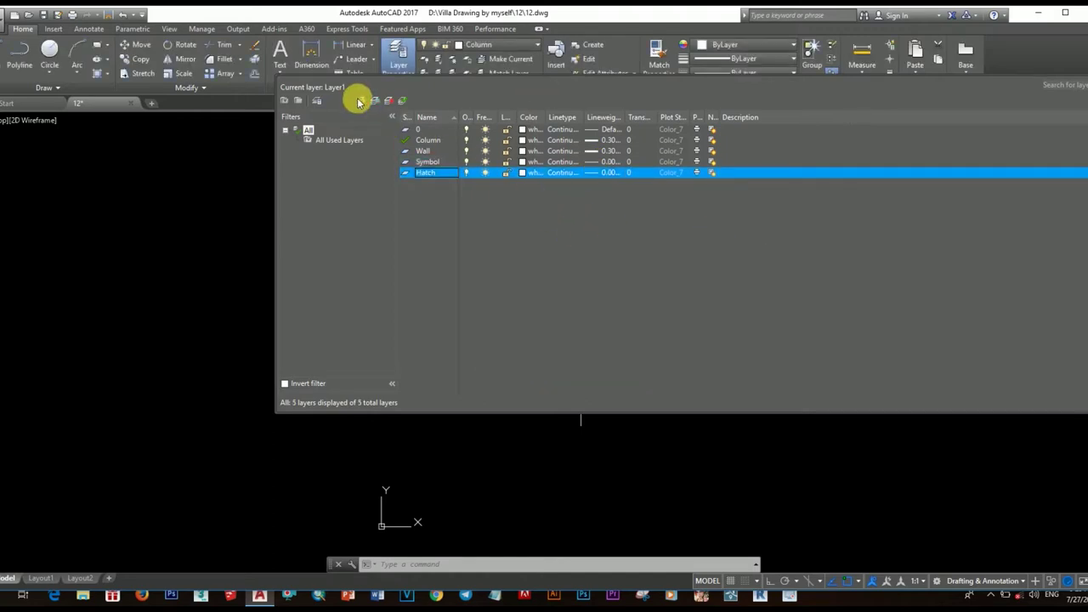
{"action": "left_click", "coordinate": [360, 100]}
{"action": "mouse_move", "coordinate": [619, 305]}
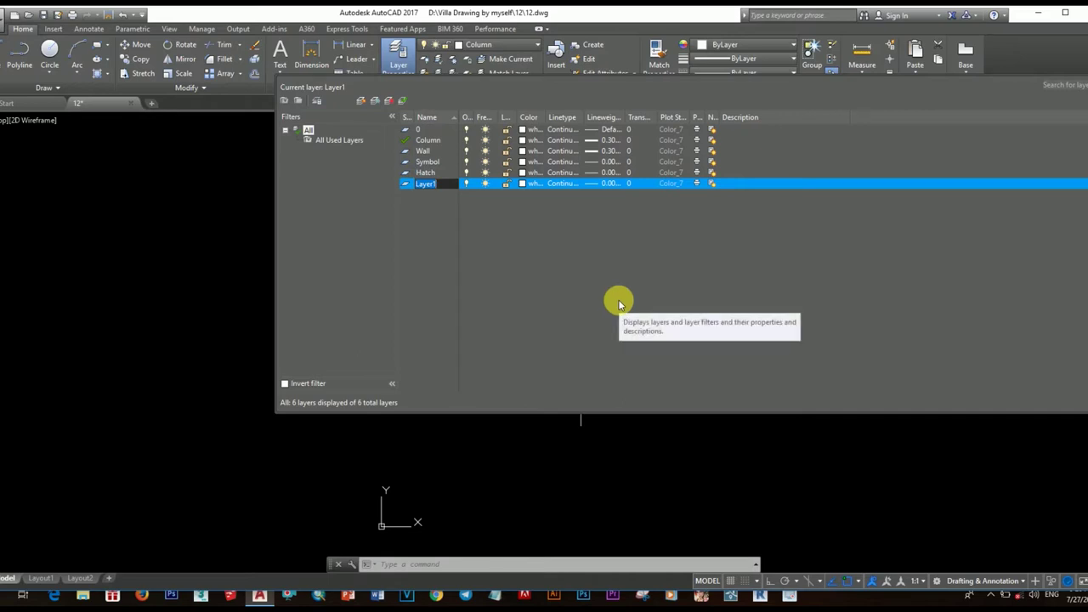
{"action": "type", "text": "Door"}
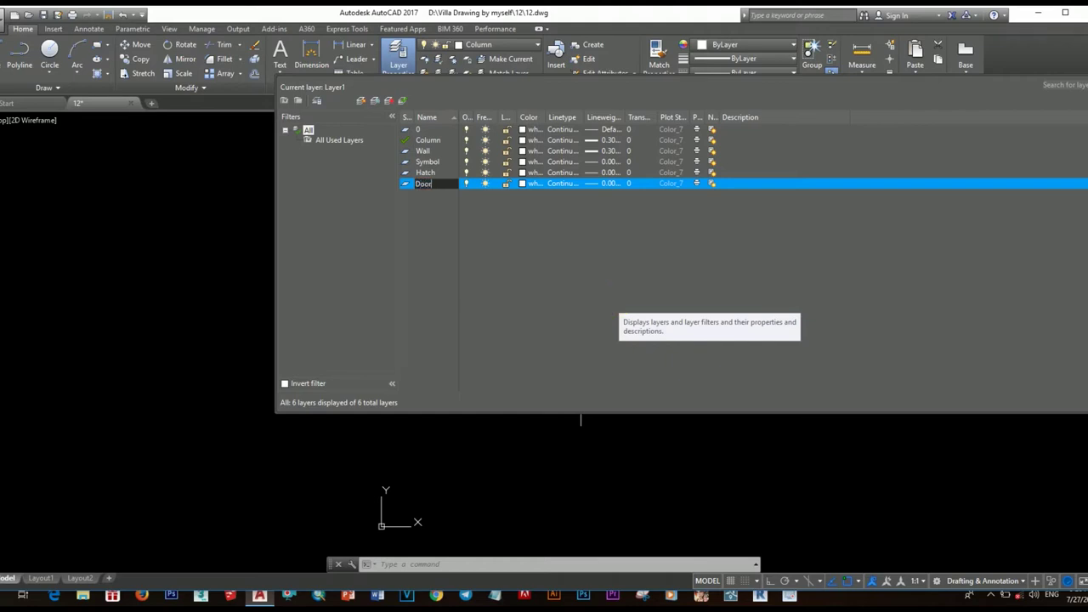
{"action": "left_click", "coordinate": [360, 101]}
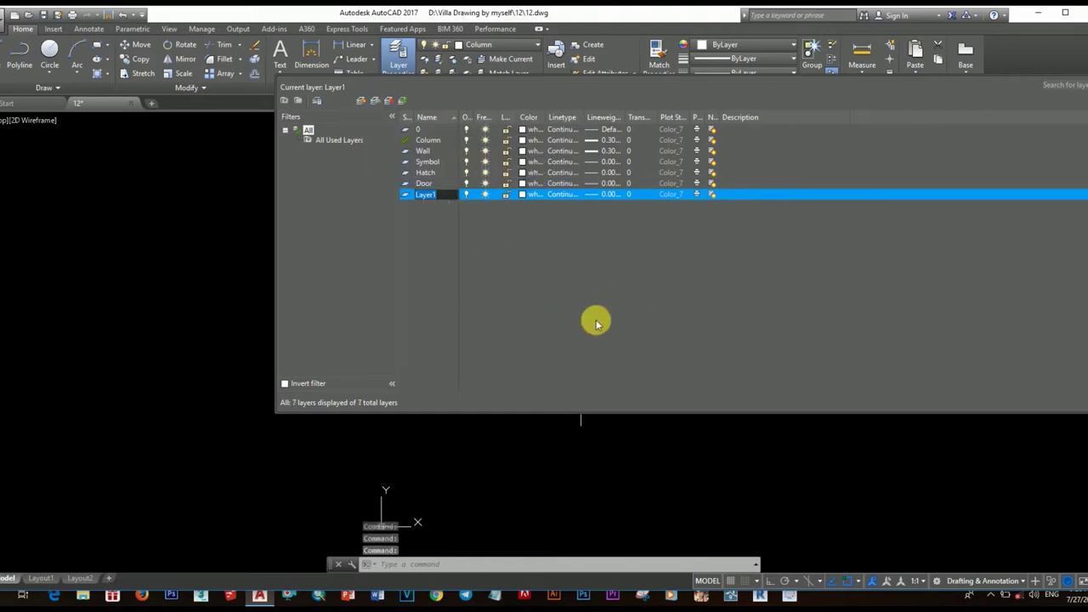
{"action": "type", "text": "Window"}
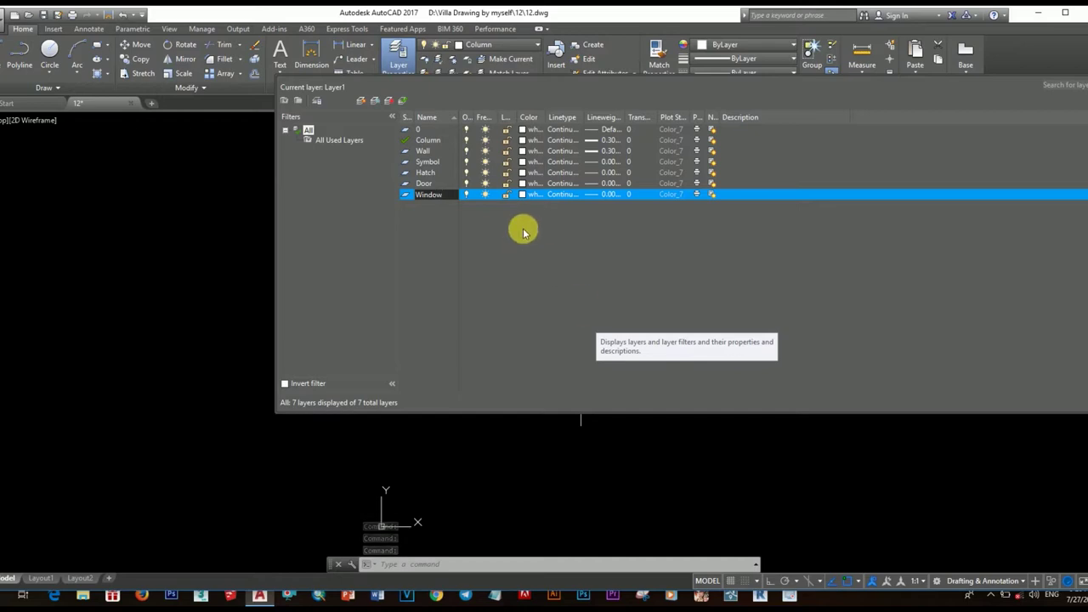
{"action": "left_click", "coordinate": [360, 101]}
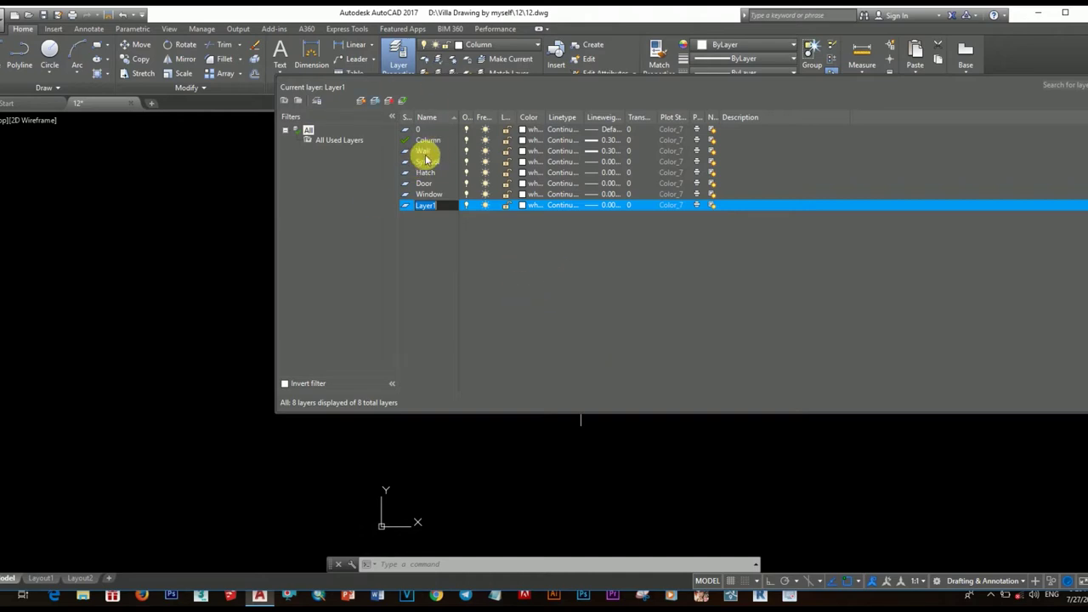
{"action": "type", "text": "Stair"}
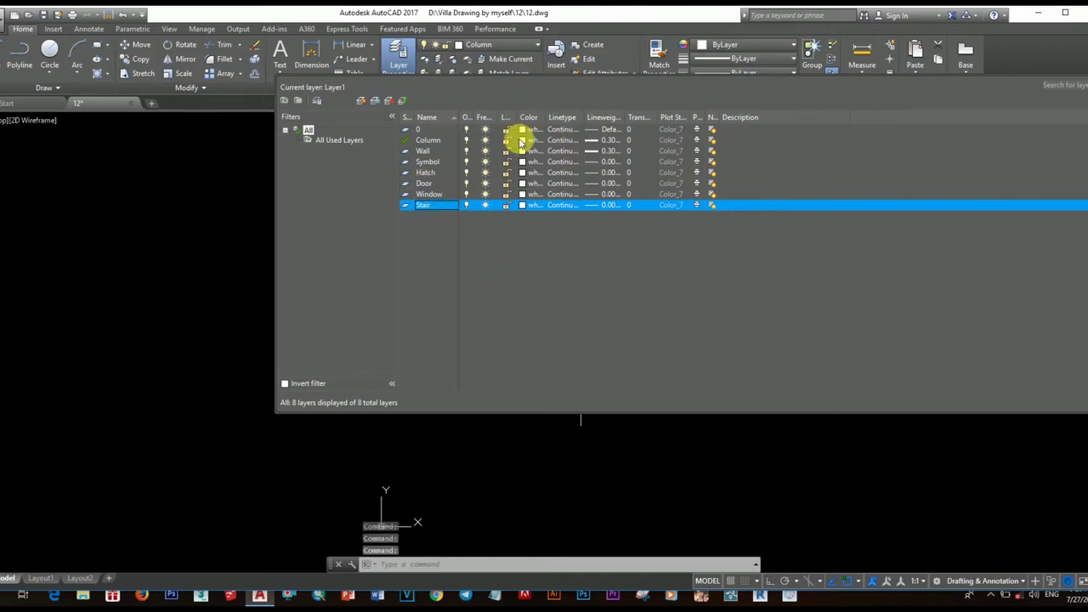
Step: Confirm the Stair layer name, then colour Column 30, Wall 50 and Symbol 70
{"action": "left_click", "coordinate": [522, 141]}
{"action": "left_click", "coordinate": [522, 143]}
{"action": "left_click", "coordinate": [681, 213]}
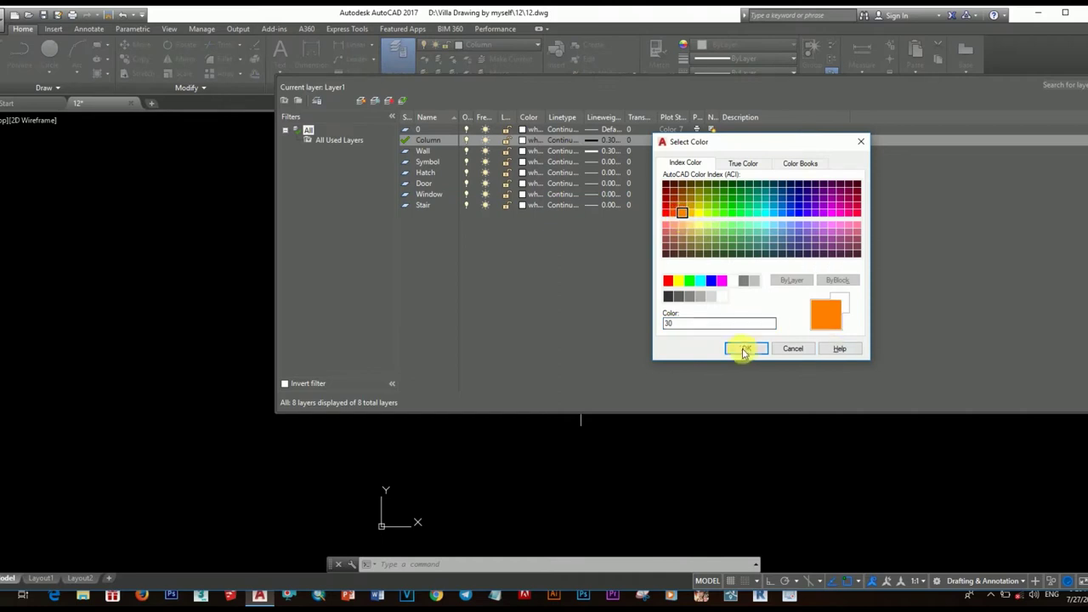
{"action": "left_click", "coordinate": [744, 350]}
{"action": "left_click", "coordinate": [522, 151]}
{"action": "left_click", "coordinate": [699, 219]}
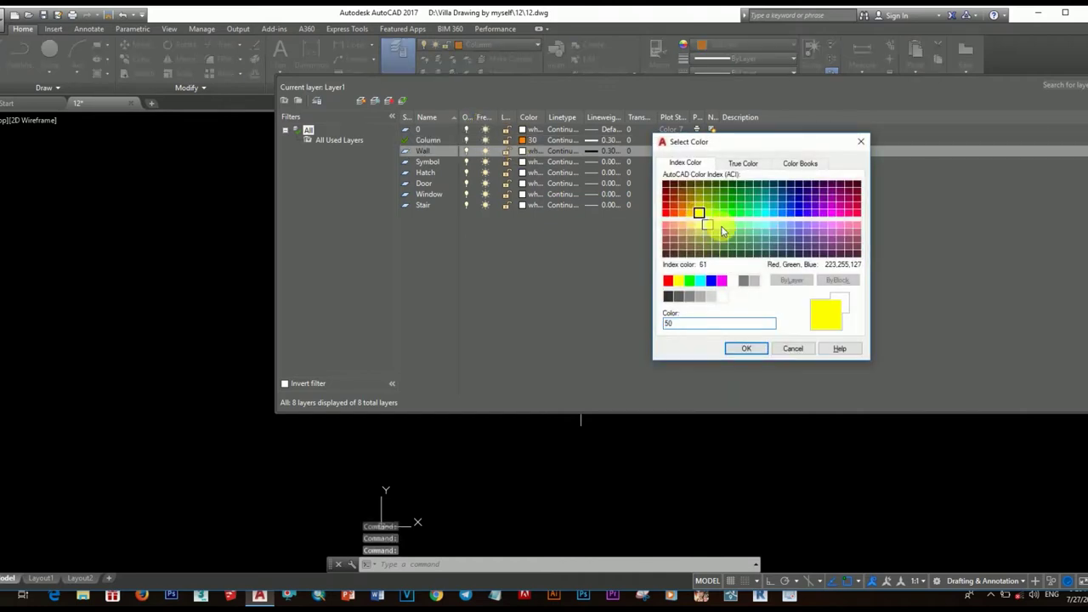
{"action": "left_click", "coordinate": [744, 351]}
{"action": "left_click", "coordinate": [524, 161]}
{"action": "left_click", "coordinate": [716, 212]}
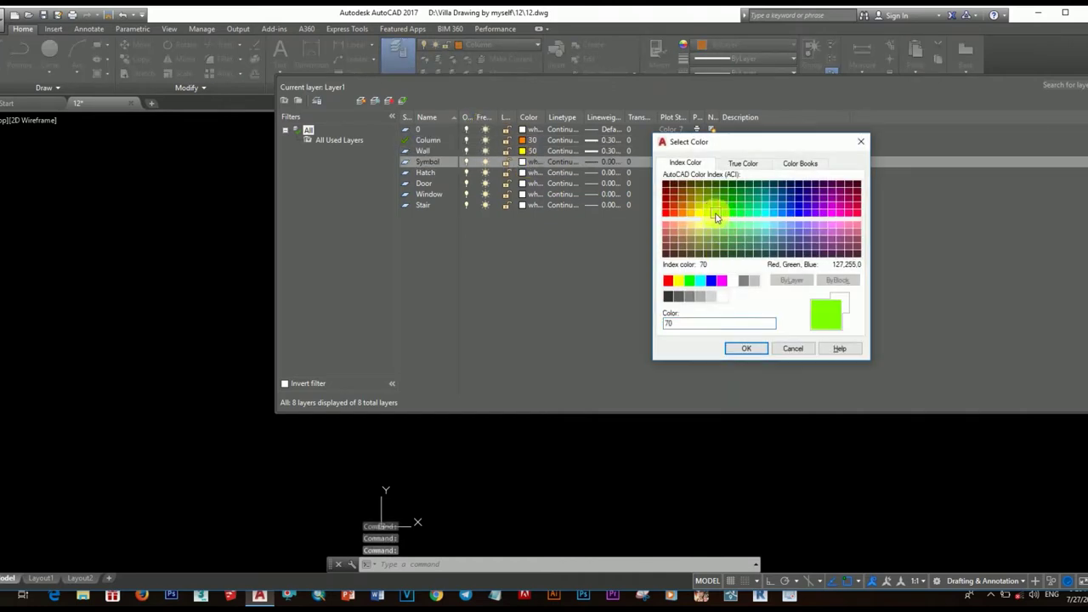
{"action": "left_click", "coordinate": [749, 351]}
Step: Colour Hatch 130, Door 140, Window 150 and Stair 210
{"action": "left_click", "coordinate": [520, 173]}
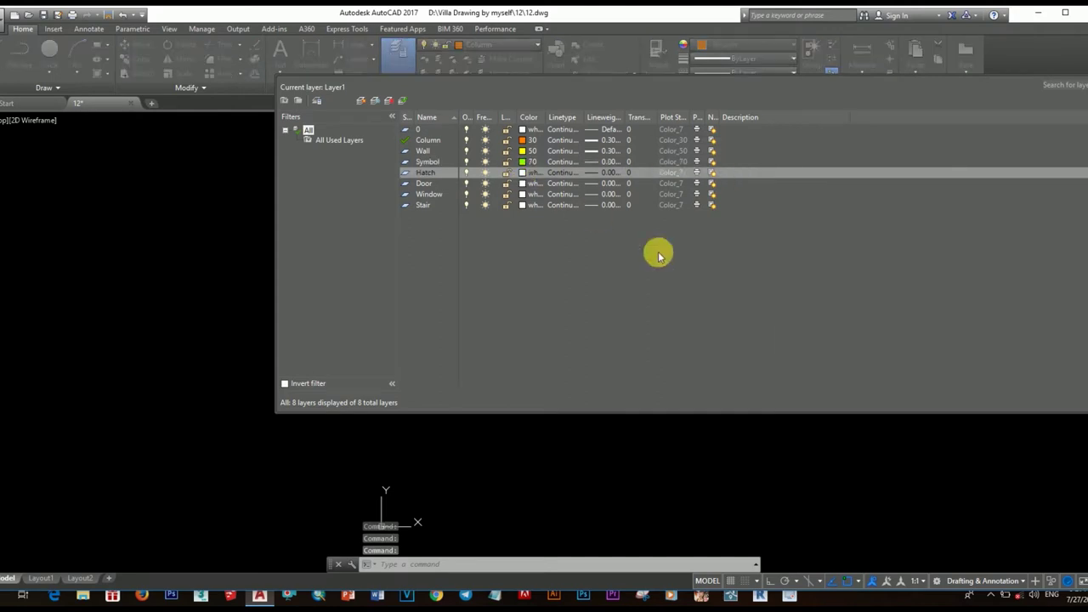
{"action": "left_click", "coordinate": [758, 228]}
{"action": "left_click", "coordinate": [748, 349]}
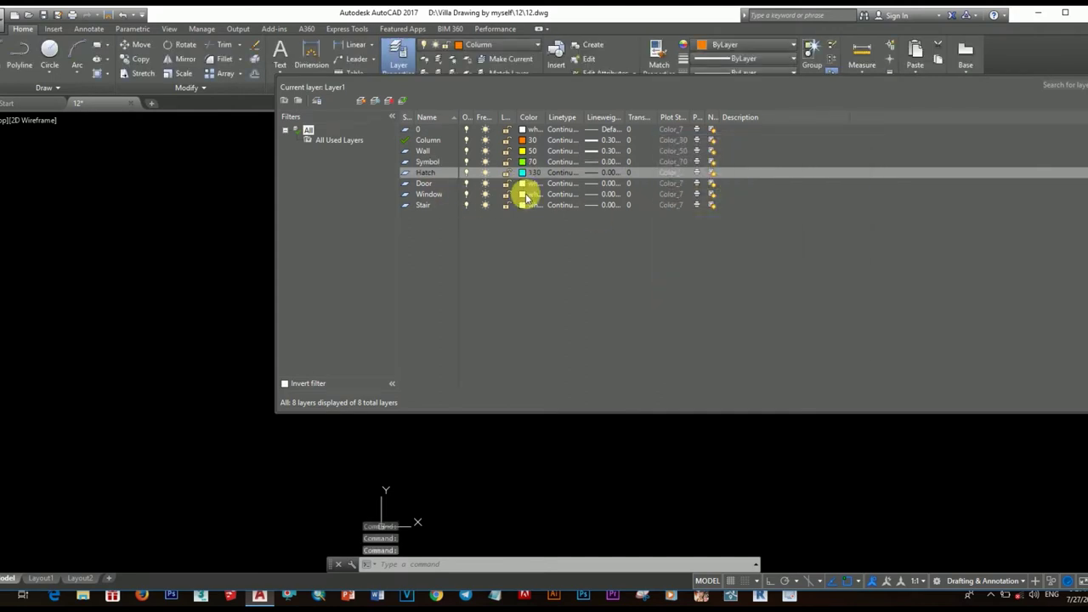
{"action": "left_click", "coordinate": [526, 184]}
{"action": "left_click", "coordinate": [770, 214]}
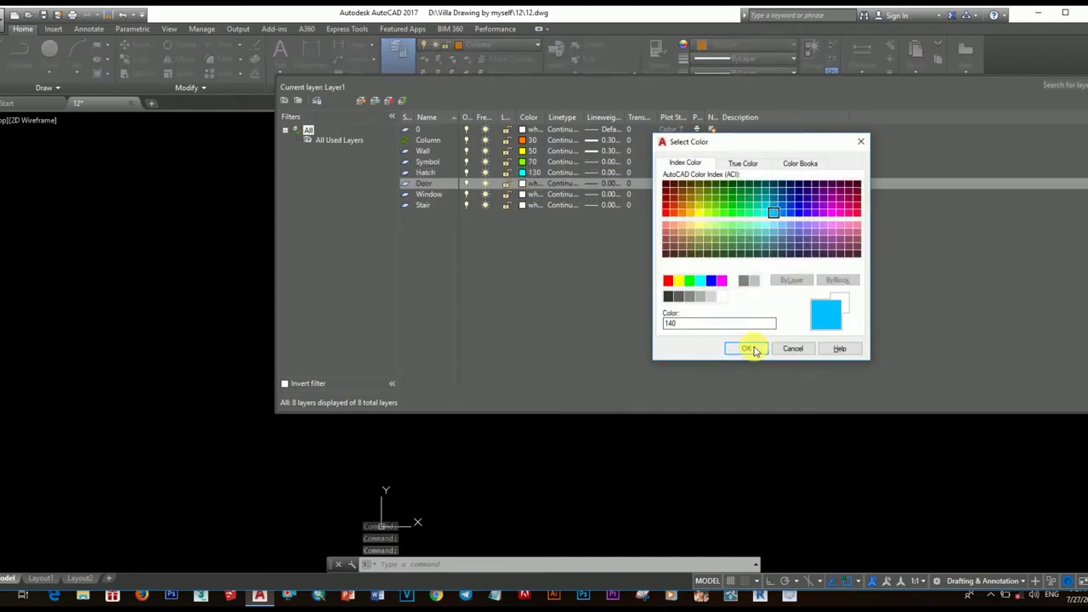
{"action": "left_click", "coordinate": [748, 348]}
{"action": "left_click", "coordinate": [522, 194]}
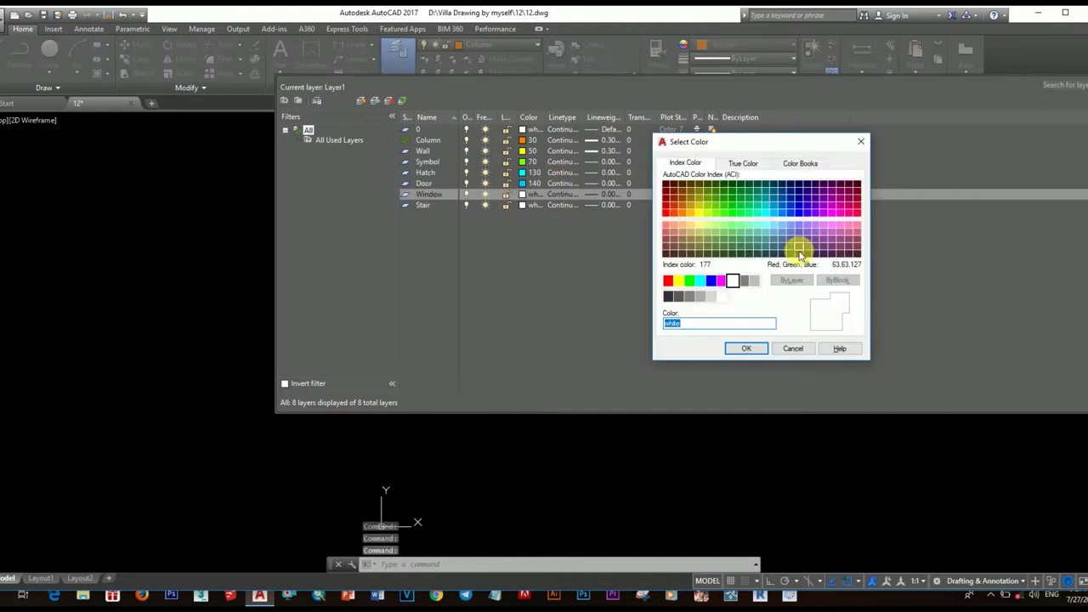
{"action": "left_click", "coordinate": [782, 214]}
{"action": "left_click", "coordinate": [748, 349]}
{"action": "left_click", "coordinate": [522, 205]}
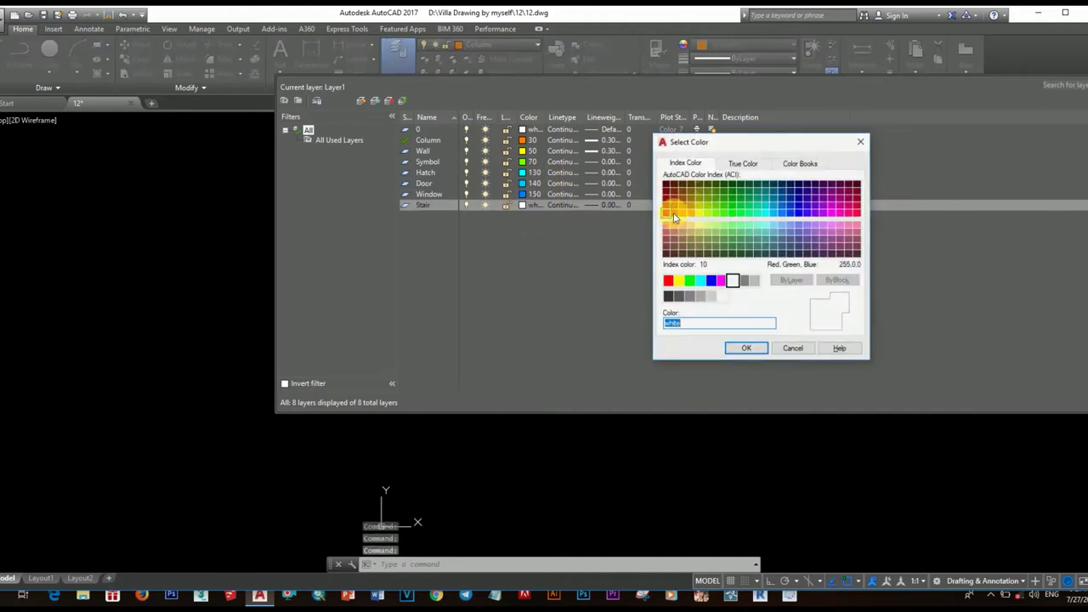
{"action": "left_click", "coordinate": [833, 214]}
{"action": "left_click", "coordinate": [748, 349]}
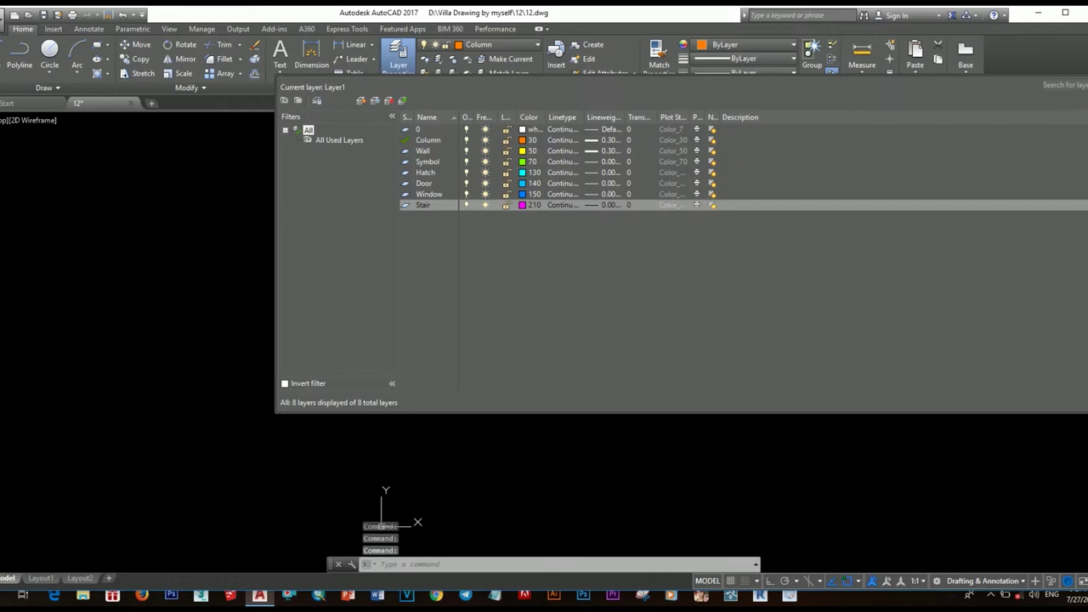
Step: Set drawing units to 0.0 length precision with Millimeters insertion scale
{"action": "type", "text": "u"}
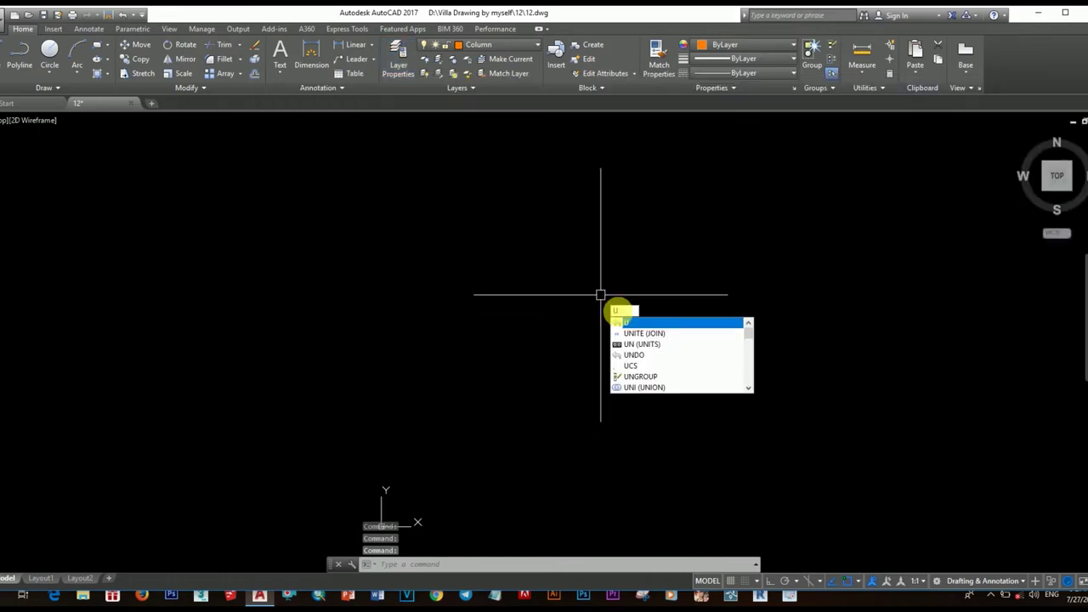
{"action": "key", "text": "Down"}
{"action": "key", "text": "Down"}
{"action": "key", "text": "Return"}
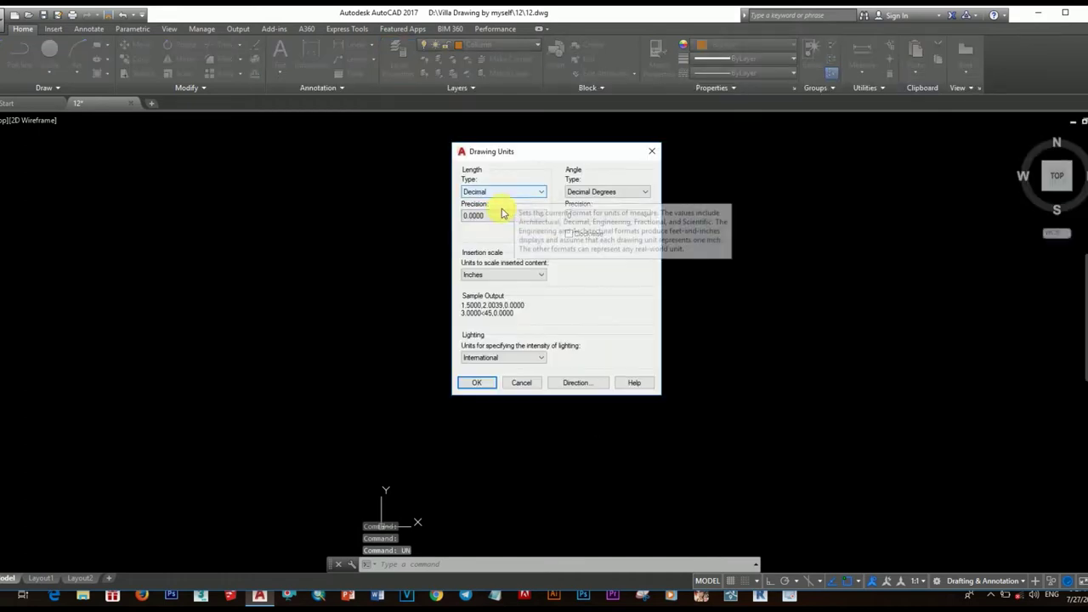
{"action": "left_click", "coordinate": [502, 216]}
{"action": "left_click", "coordinate": [494, 235]}
{"action": "left_click", "coordinate": [503, 274]}
{"action": "left_click", "coordinate": [498, 327]}
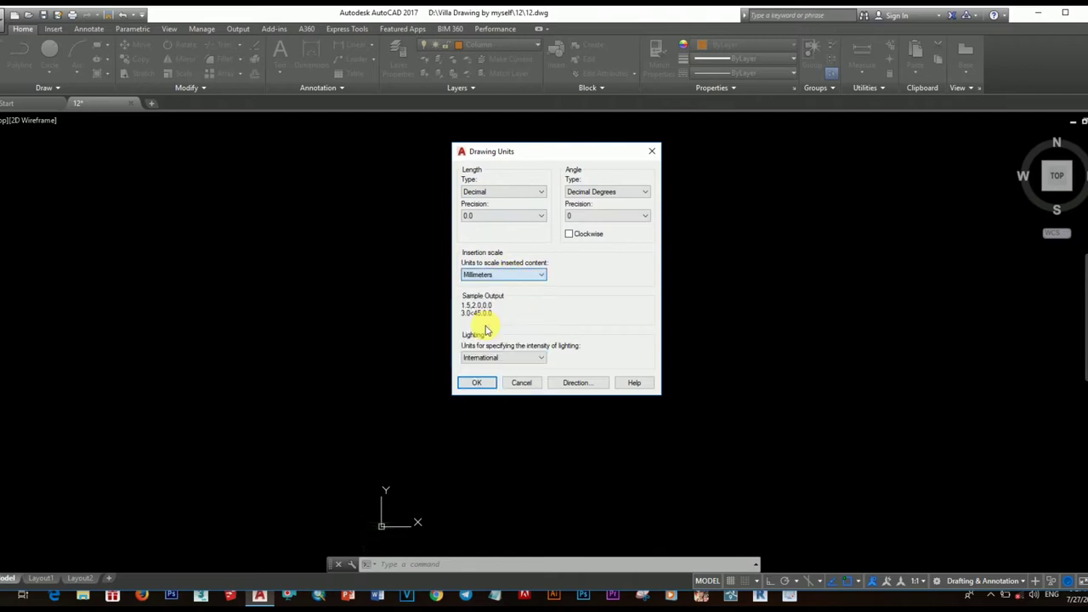
{"action": "left_click", "coordinate": [478, 383]}
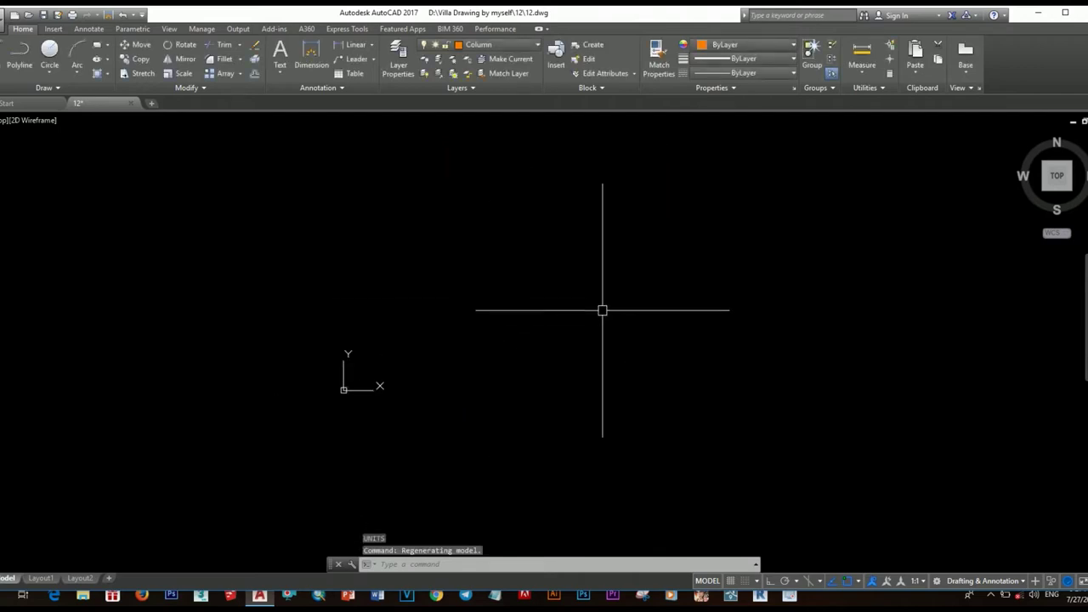
Step: Start a rectangle and place its first corner
{"action": "type", "text": "rec"}
{"action": "key", "text": "Return"}
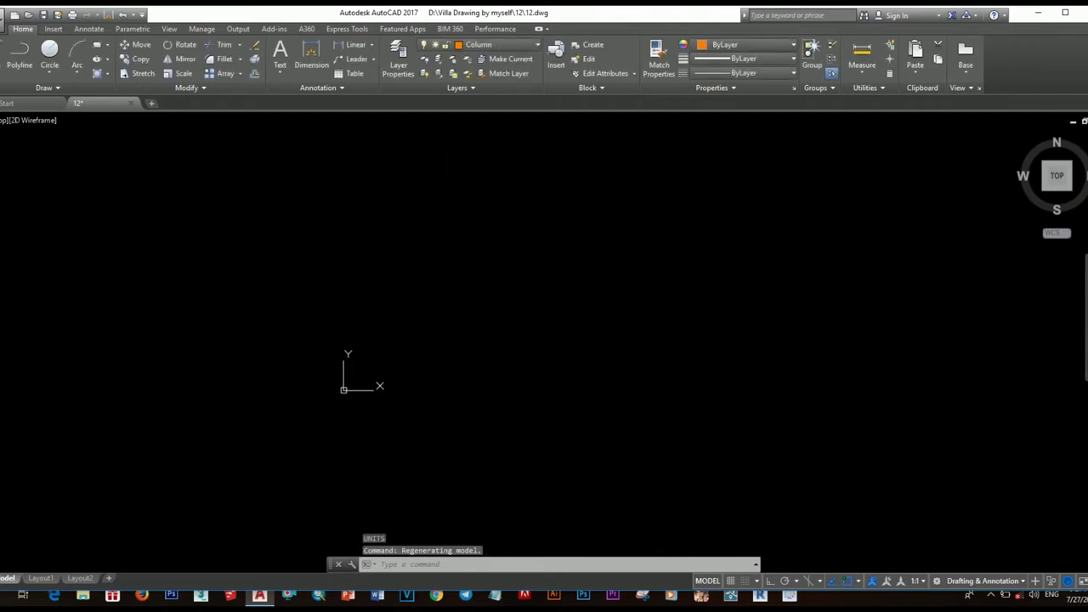
{"action": "left_click", "coordinate": [438, 248]}
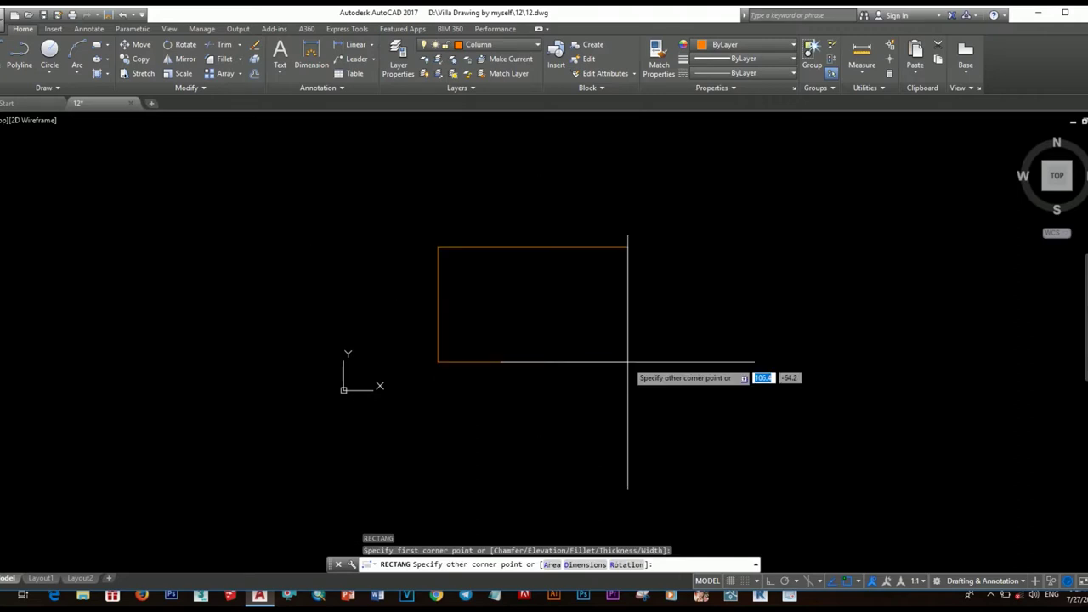
{"action": "type", "text": "@200,200"}
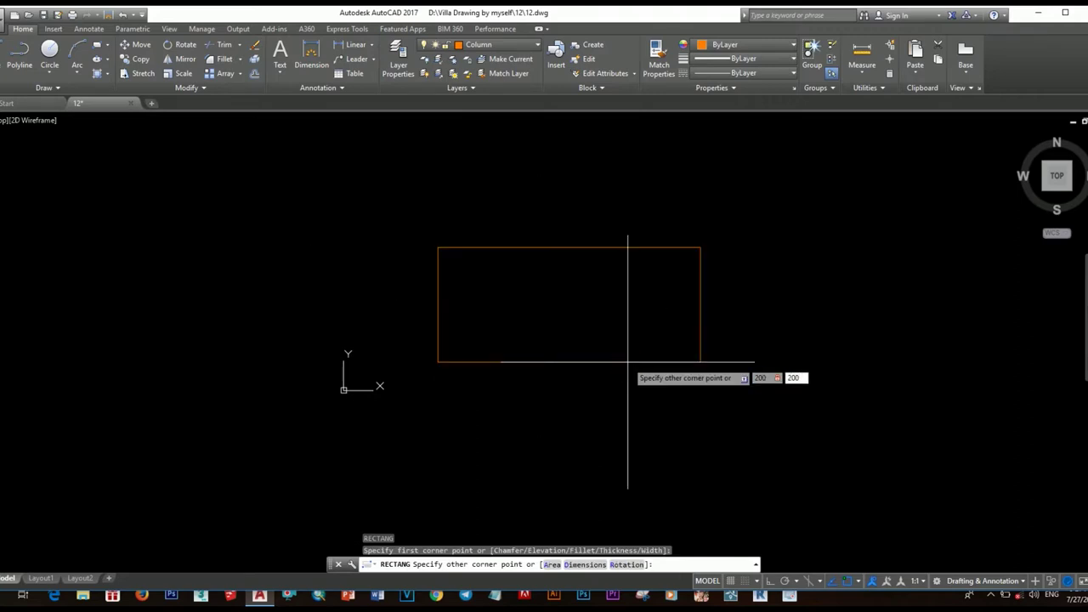
{"action": "key", "text": "Return"}
{"action": "scroll", "coordinate": [668, 179], "scroll_direction": "up", "scroll_amount": 3}
{"action": "left_click", "coordinate": [535, 304]}
{"action": "left_click", "coordinate": [621, 318]}
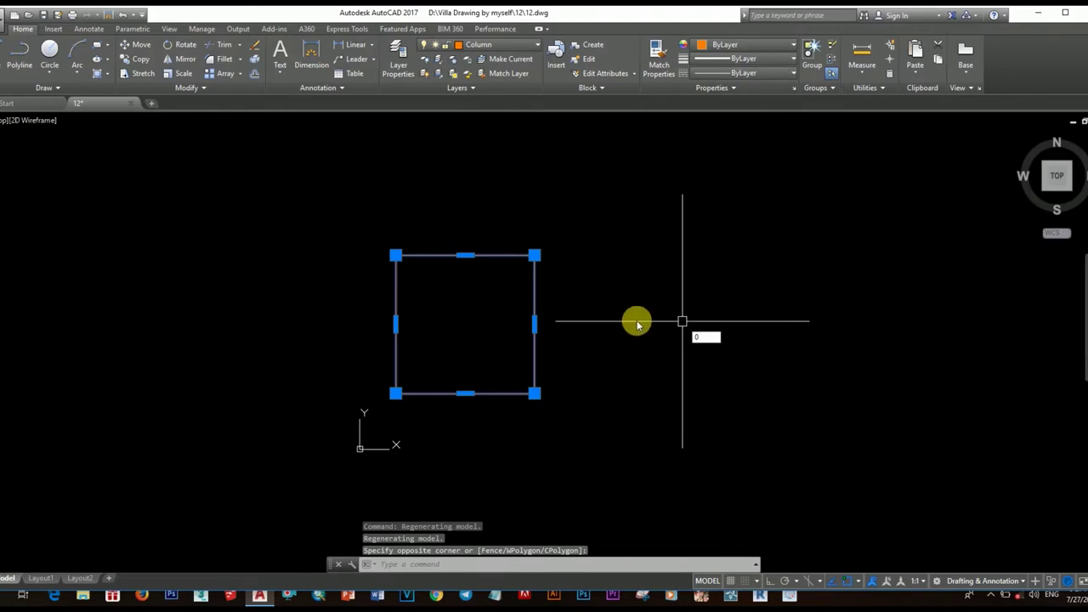
{"action": "left_click", "coordinate": [608, 306]}
Step: Offset the square 100 outward
{"action": "type", "text": "o"}
{"action": "key", "text": "Return"}
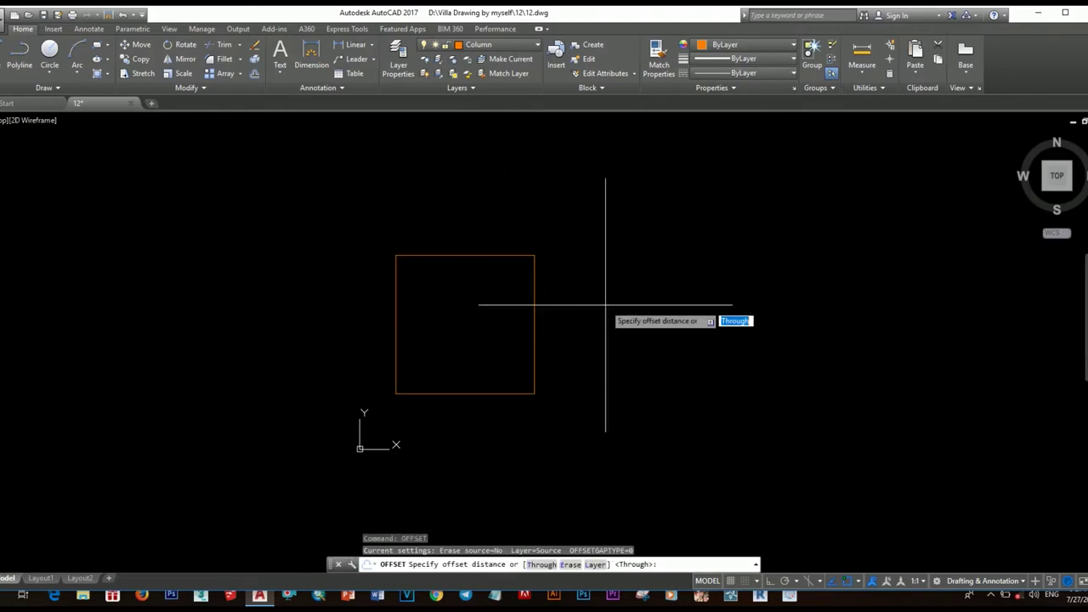
{"action": "type", "text": "100"}
{"action": "key", "text": "Return"}
{"action": "left_click", "coordinate": [535, 304]}
{"action": "left_click", "coordinate": [567, 303]}
{"action": "key", "text": "Escape"}
{"action": "scroll", "coordinate": [549, 348], "scroll_direction": "down", "scroll_amount": 5}
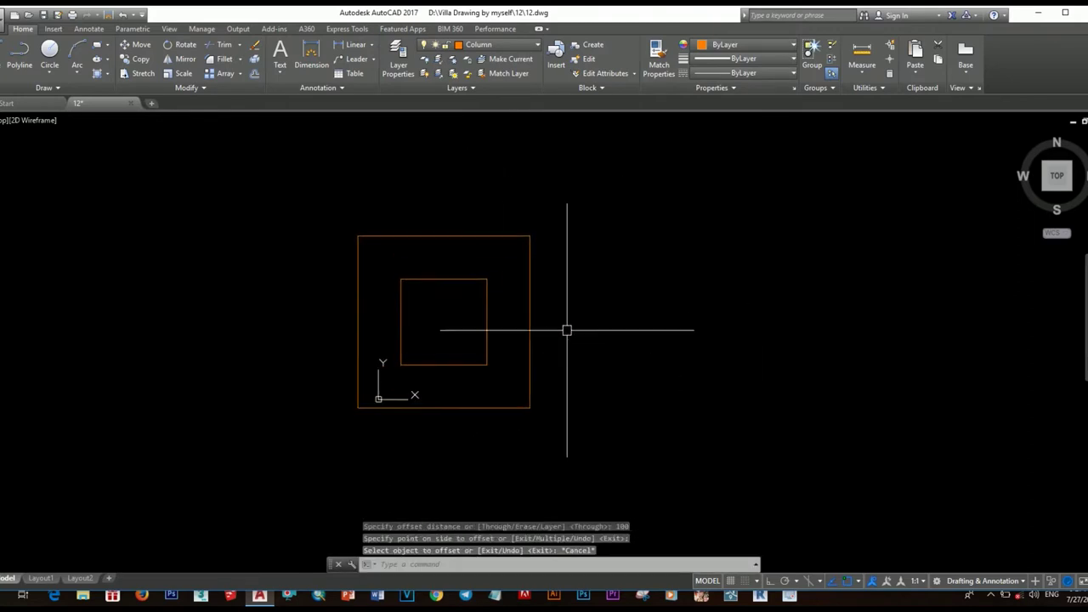
Step: Move both squares further to the right
{"action": "type", "text": "l"}
{"action": "key", "text": "Return"}
{"action": "left_click", "coordinate": [447, 309]}
{"action": "key", "text": "Escape"}
{"action": "left_click", "coordinate": [544, 304]}
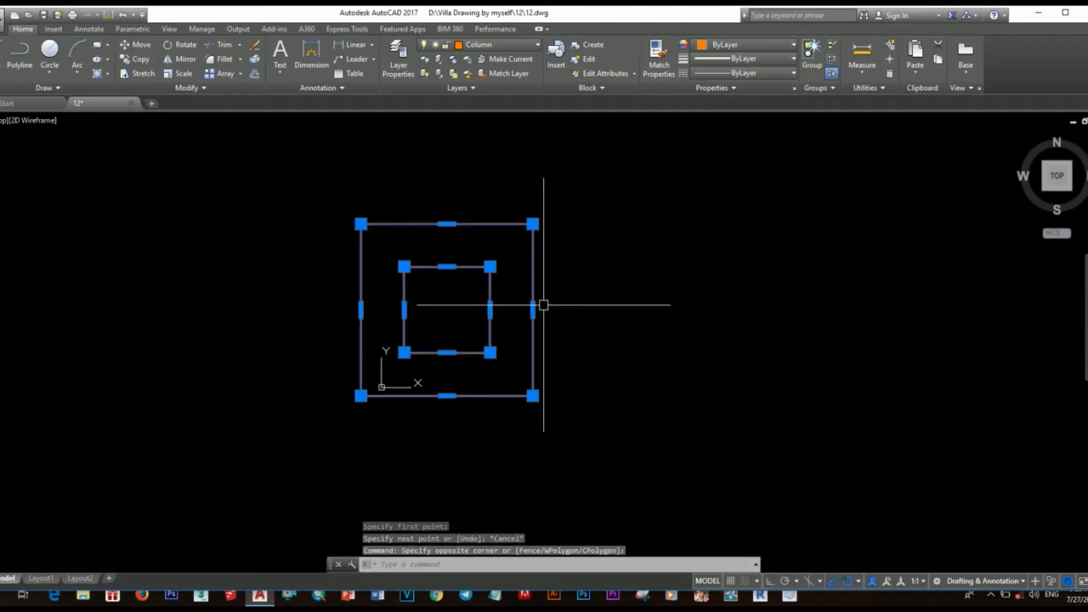
{"action": "type", "text": "m"}
{"action": "key", "text": "Return"}
{"action": "left_click", "coordinate": [603, 305]}
{"action": "left_click", "coordinate": [853, 278]}
{"action": "scroll", "coordinate": [669, 303], "scroll_direction": "down", "scroll_amount": 3}
{"action": "scroll", "coordinate": [539, 303], "scroll_direction": "up", "scroll_amount": 3}
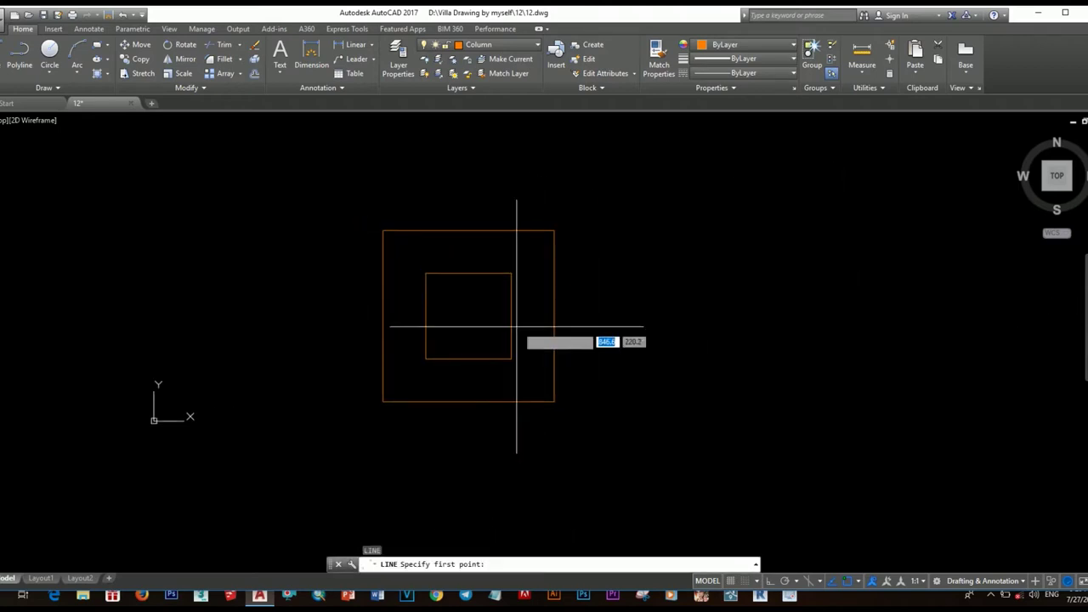
Step: Draw stubs from each side's middle of the inner square to the outer square
{"action": "left_click", "coordinate": [554, 316]}
{"action": "left_click", "coordinate": [511, 316]}
{"action": "key", "text": "Return"}
{"action": "key", "text": "Return"}
{"action": "left_click", "coordinate": [468, 315]}
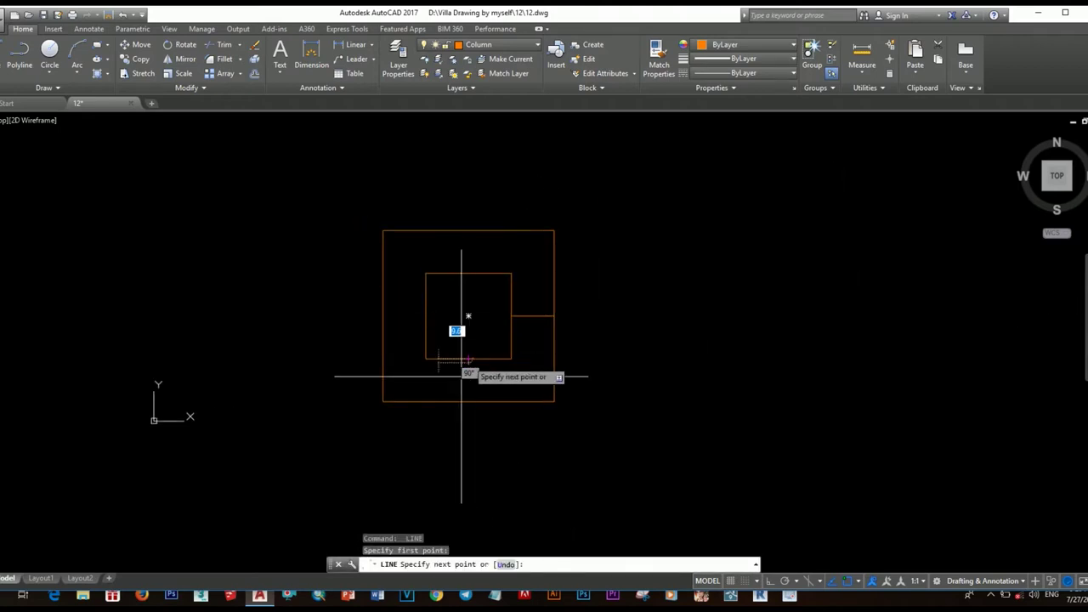
{"action": "left_click", "coordinate": [469, 402]}
{"action": "key", "text": "Return"}
{"action": "key", "text": "Return"}
{"action": "left_click", "coordinate": [469, 273]}
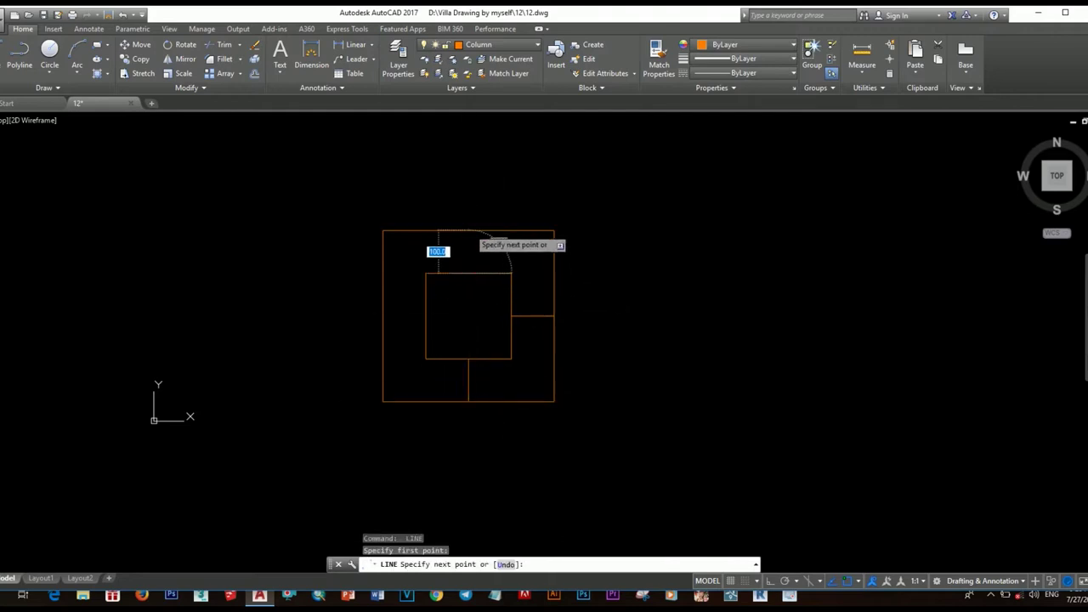
{"action": "left_click", "coordinate": [469, 231]}
{"action": "key", "text": "Return"}
{"action": "key", "text": "Return"}
{"action": "left_click", "coordinate": [468, 316]}
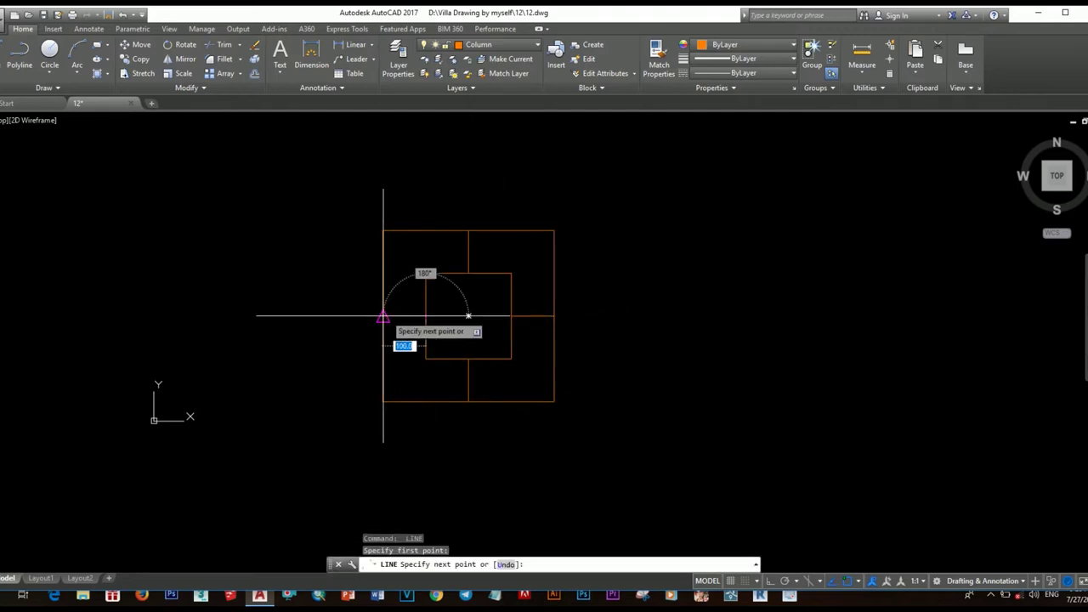
{"action": "key", "text": "Escape"}
{"action": "left_click", "coordinate": [551, 234]}
Step: Erase the outer offset square and start hatching the column
{"action": "type", "text": "e"}
{"action": "key", "text": "Return"}
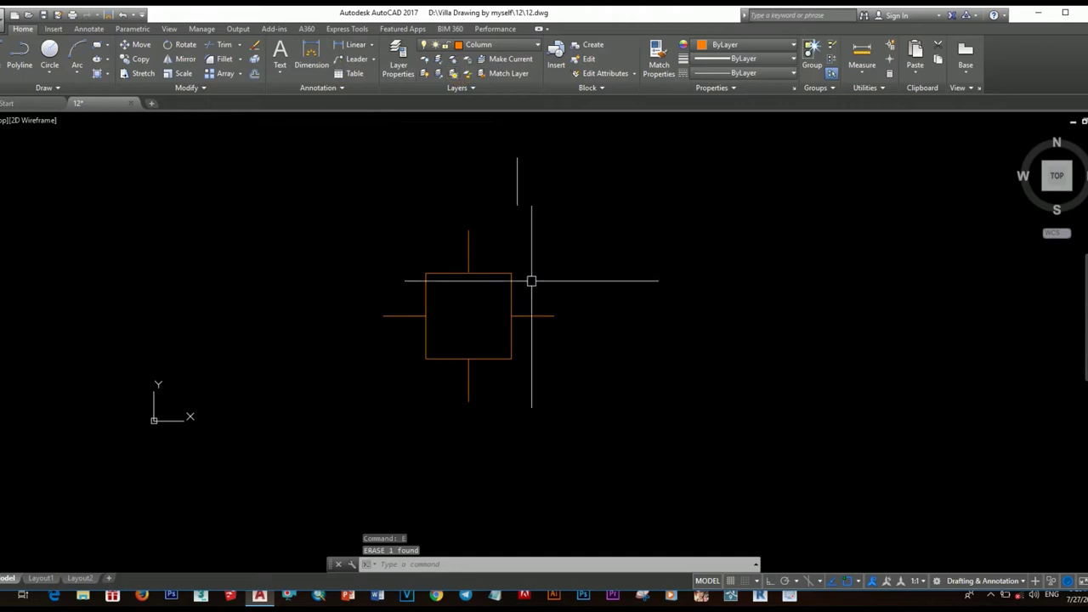
{"action": "type", "text": "h"}
{"action": "key", "text": "Return"}
Step: Fill the inner column square with the AR-CONC concrete hatch
{"action": "left_click", "coordinate": [88, 29]}
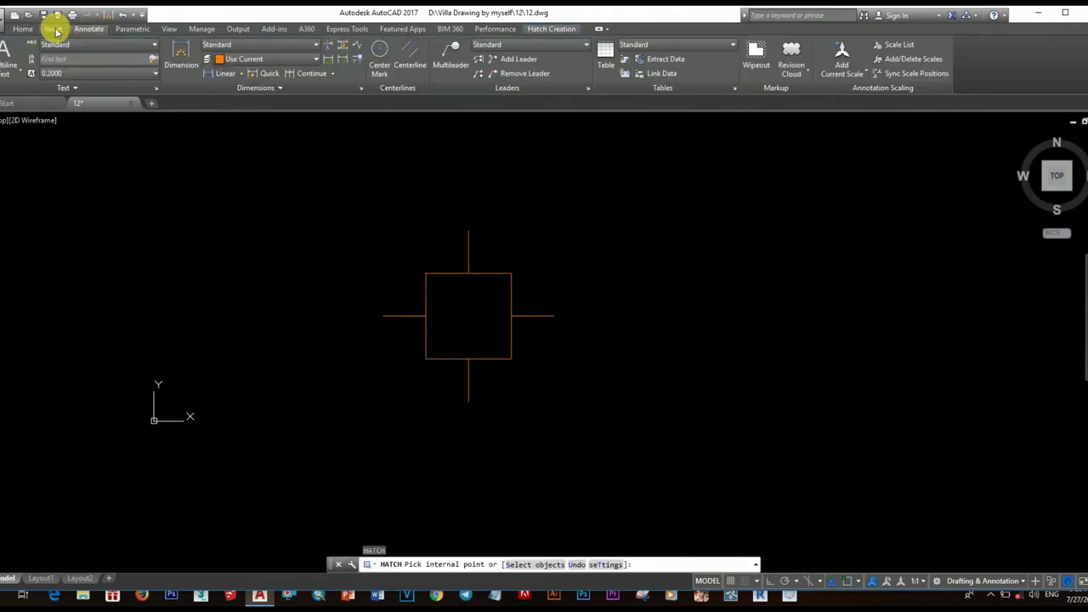
{"action": "left_click", "coordinate": [54, 28]}
{"action": "left_click", "coordinate": [549, 28]}
{"action": "left_click", "coordinate": [253, 78]}
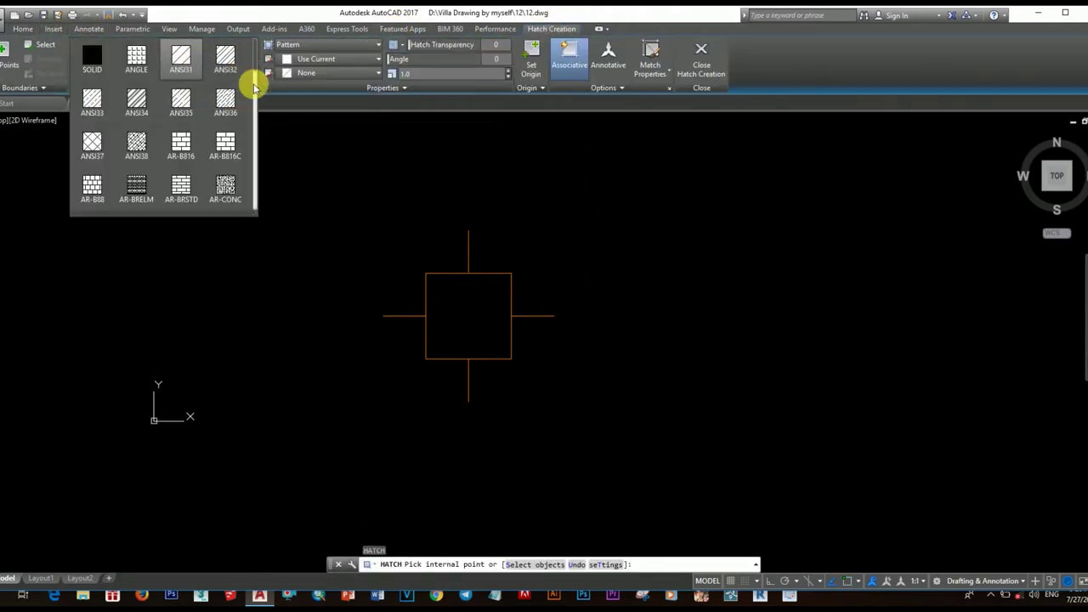
{"action": "left_click", "coordinate": [225, 187]}
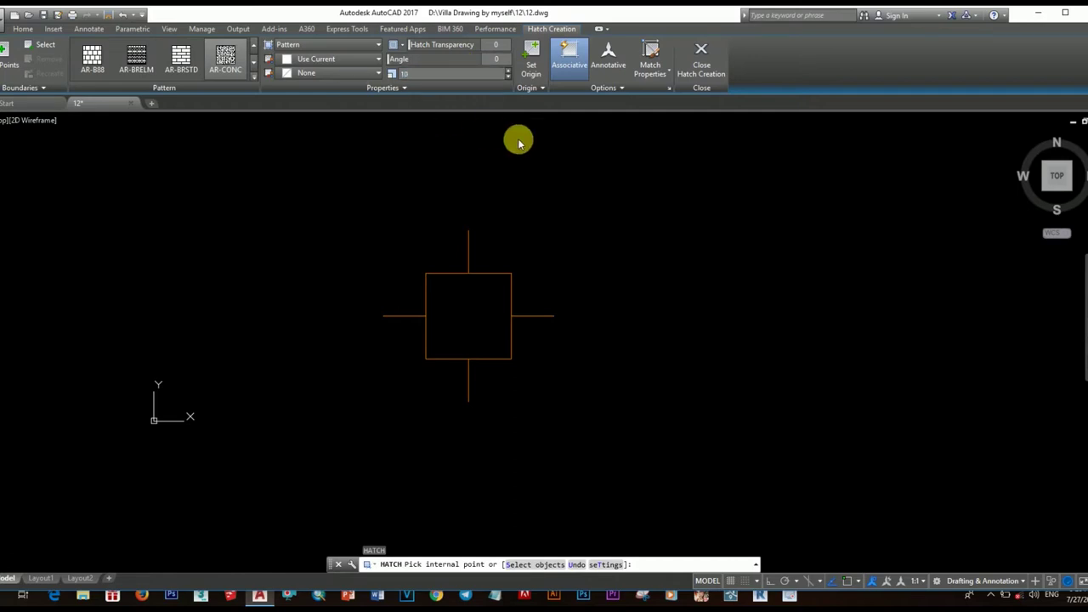
{"action": "left_click", "coordinate": [464, 318]}
{"action": "key", "text": "Escape"}
{"action": "scroll", "coordinate": [527, 323], "scroll_direction": "down", "scroll_amount": 1}
{"action": "scroll", "coordinate": [510, 323], "scroll_direction": "up", "scroll_amount": 1}
Step: Turn the hatched column and stubs into a block named colum
{"action": "left_click", "coordinate": [313, 208]}
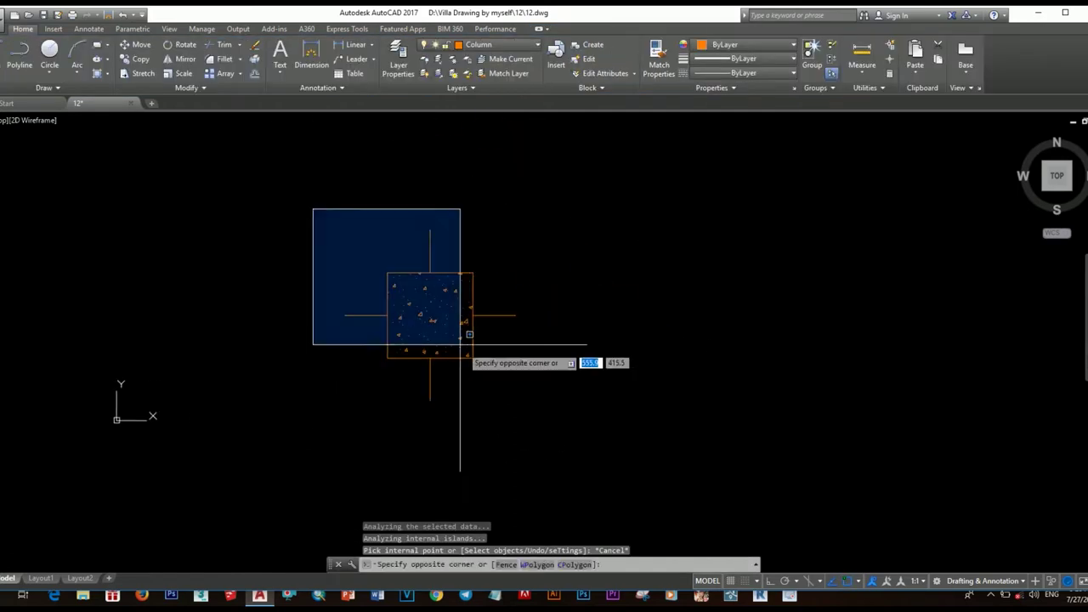
{"action": "left_click", "coordinate": [460, 345]}
{"action": "type", "text": "b"}
{"action": "key", "text": "Return"}
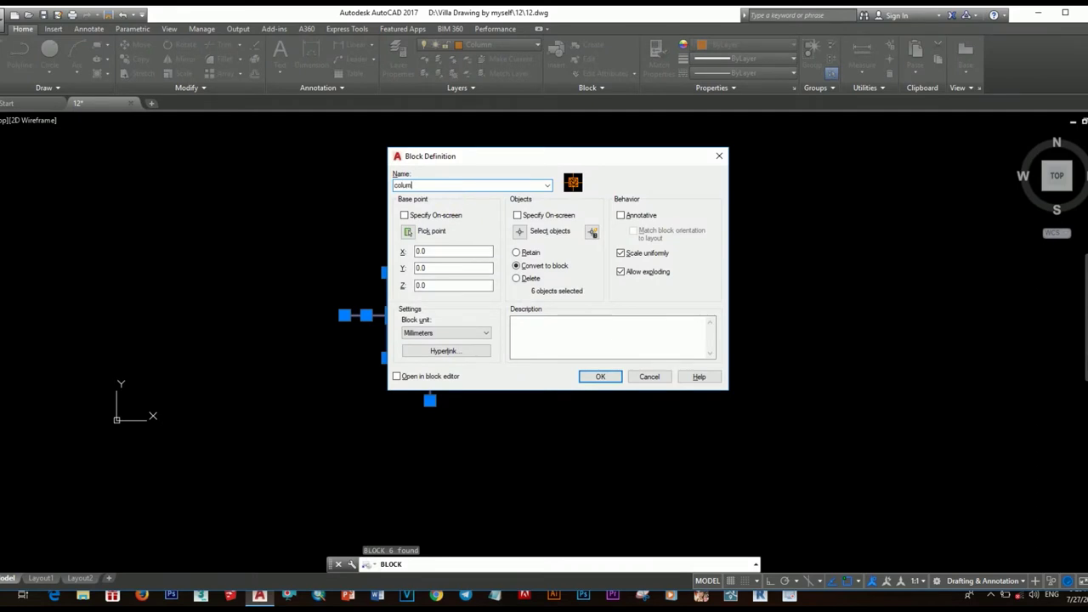
{"action": "left_click", "coordinate": [612, 375]}
{"action": "scroll", "coordinate": [461, 357], "scroll_direction": "down", "scroll_amount": 2}
{"action": "left_click", "coordinate": [462, 357]}
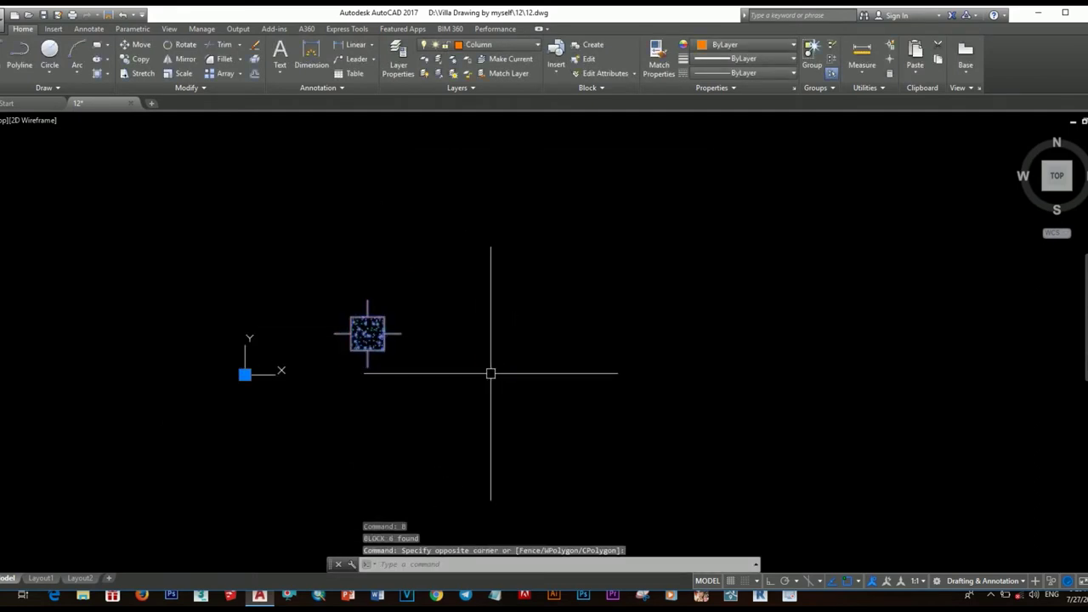
Step: Copy the column 5000 and 9000 to the right with ortho on
{"action": "type", "text": "Co"}
{"action": "key", "text": "Return"}
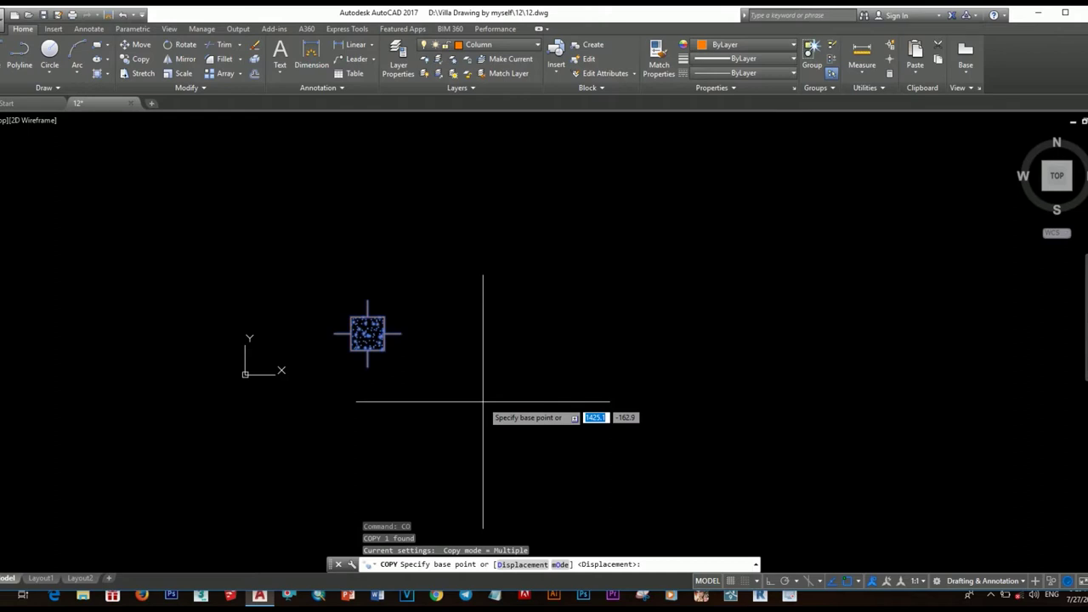
{"action": "left_click", "coordinate": [367, 349]}
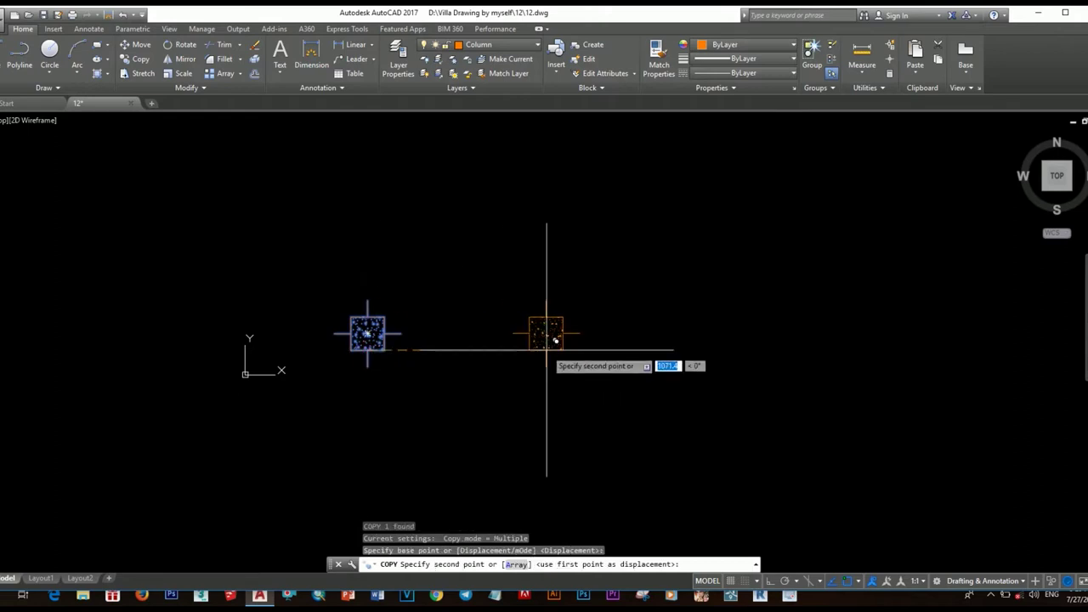
{"action": "key", "text": "Return"}
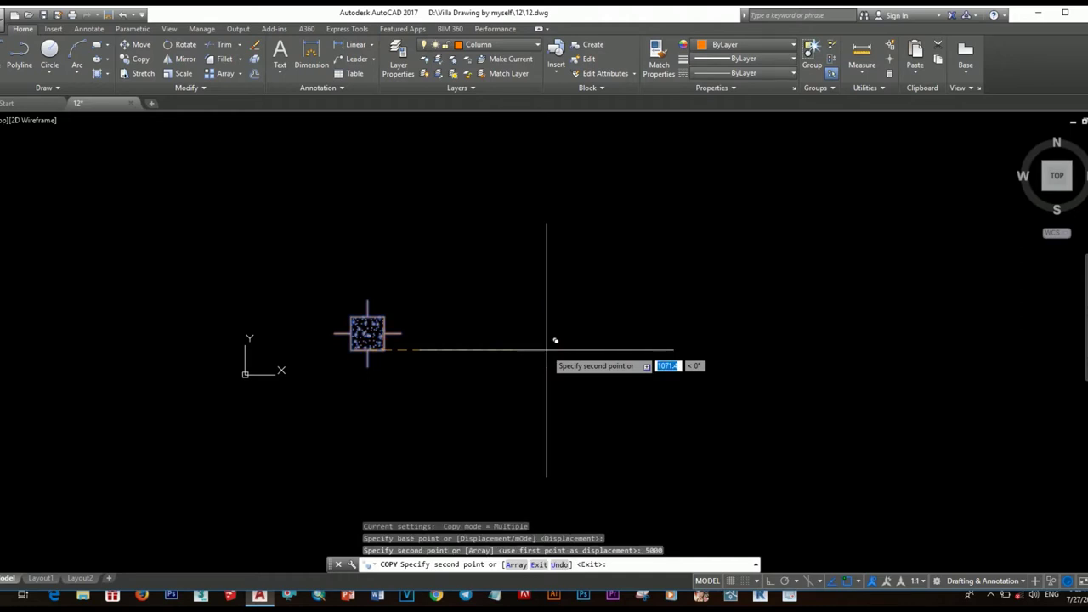
{"action": "scroll", "coordinate": [680, 391], "scroll_direction": "down", "scroll_amount": 2}
{"action": "key", "text": "ctrl+z"}
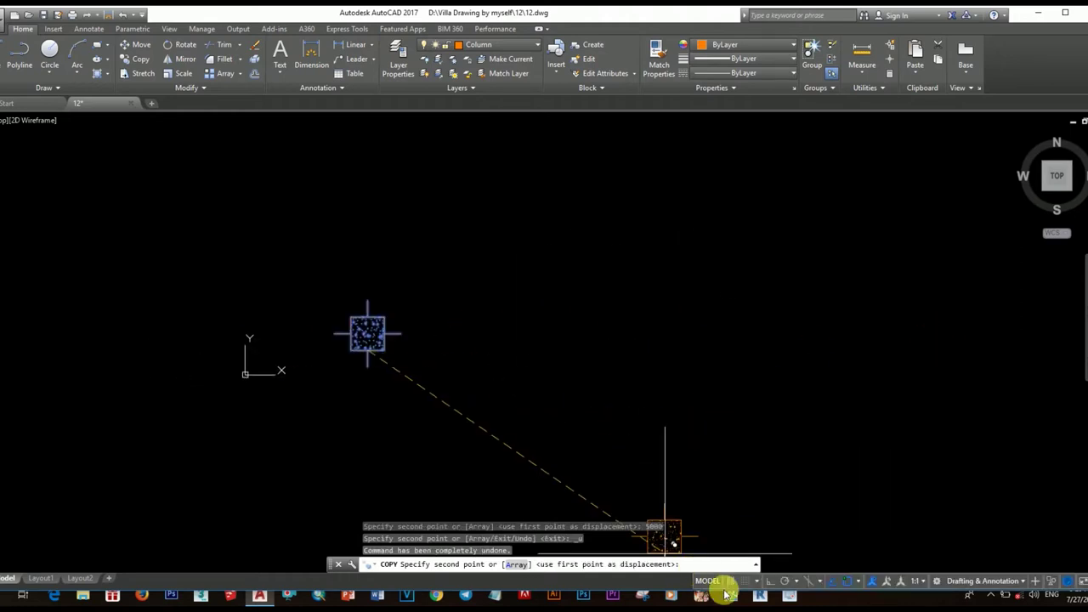
{"action": "left_click", "coordinate": [768, 582]}
{"action": "type", "text": "5000"}
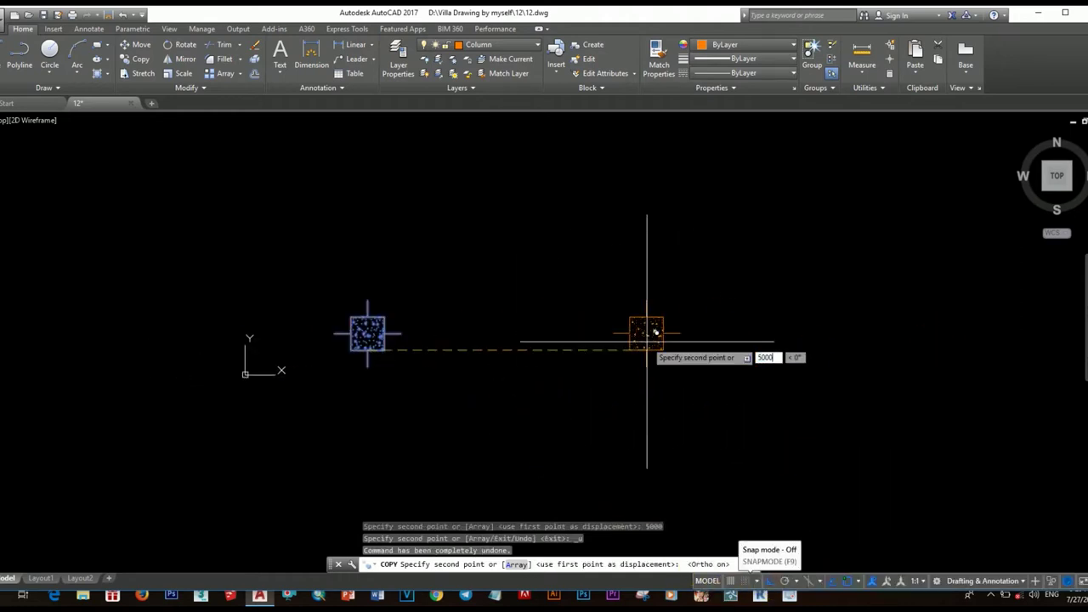
{"action": "key", "text": "Return"}
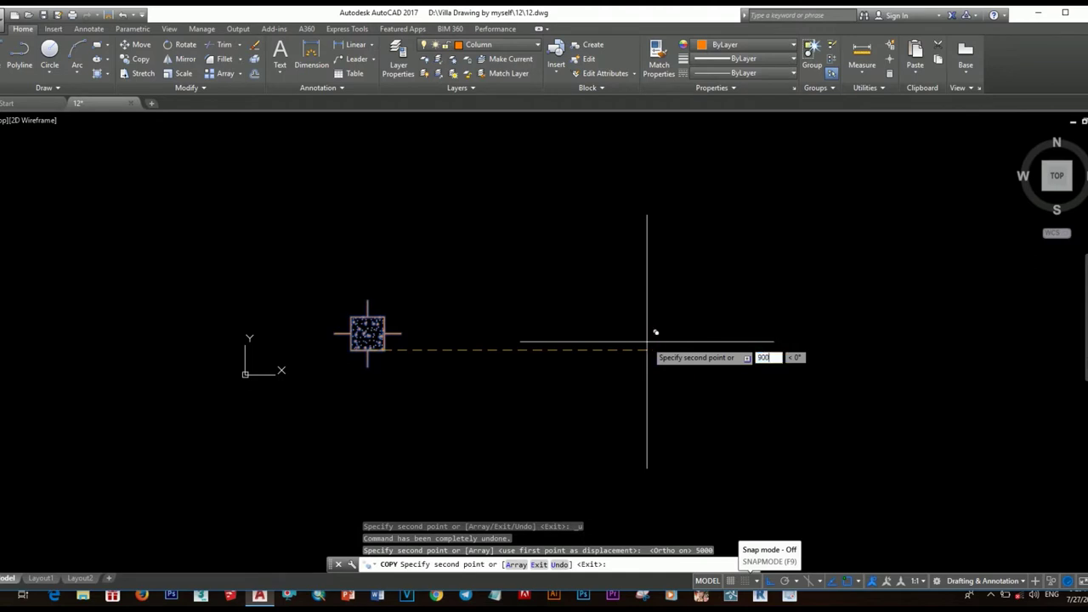
{"action": "key", "text": "Return"}
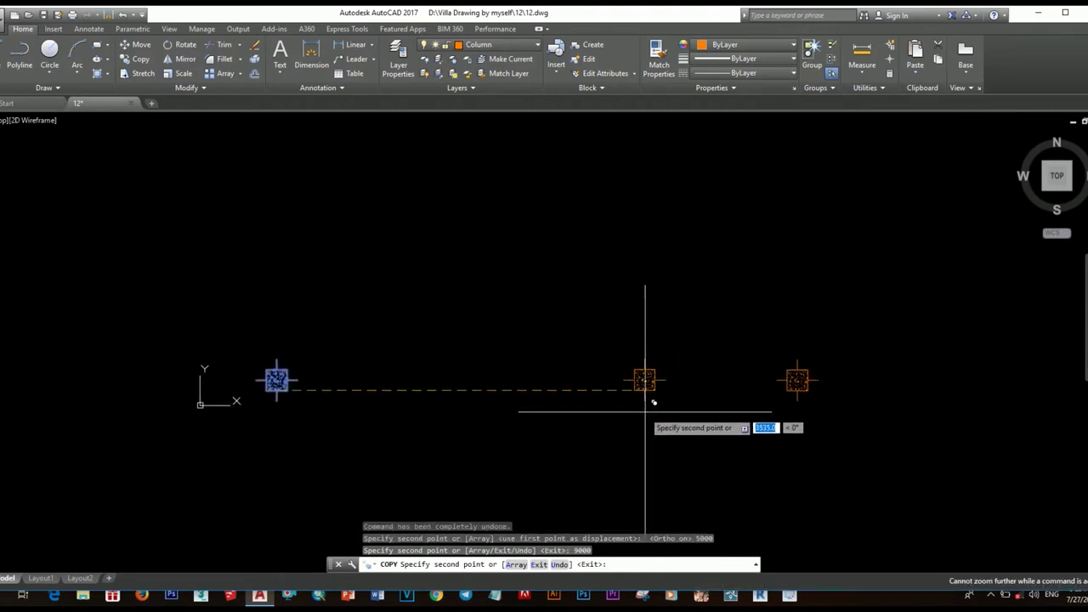
{"action": "key", "text": "Escape"}
Step: Copy the rightmost column 4000 further right
{"action": "scroll", "coordinate": [696, 414], "scroll_direction": "down", "scroll_amount": 5}
{"action": "left_click", "coordinate": [740, 383]}
{"action": "type", "text": "co"}
{"action": "key", "text": "Return"}
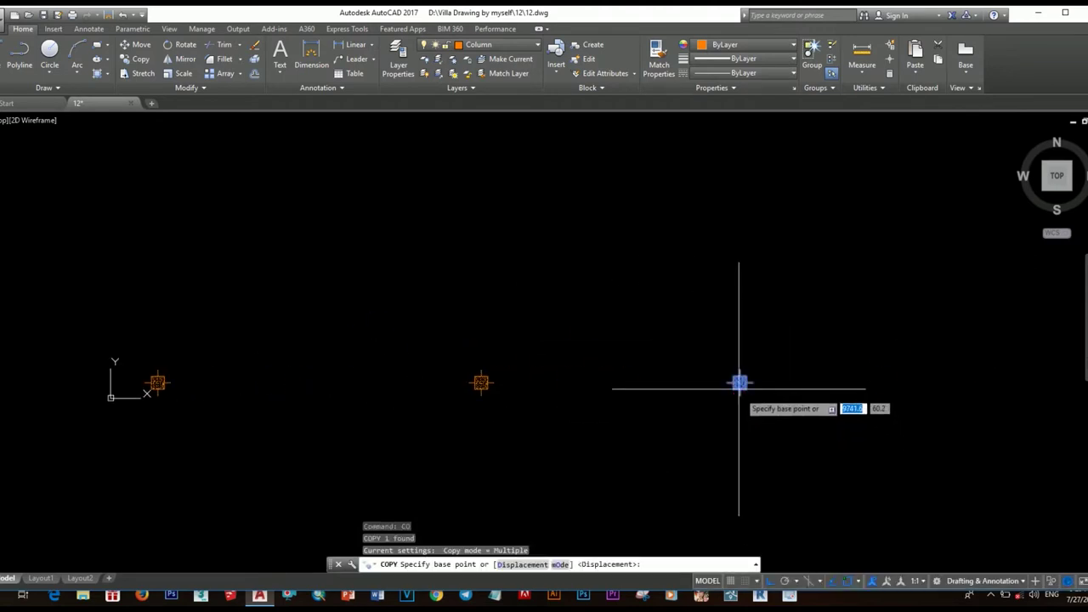
{"action": "left_click", "coordinate": [740, 383]}
{"action": "type", "text": "4000"}
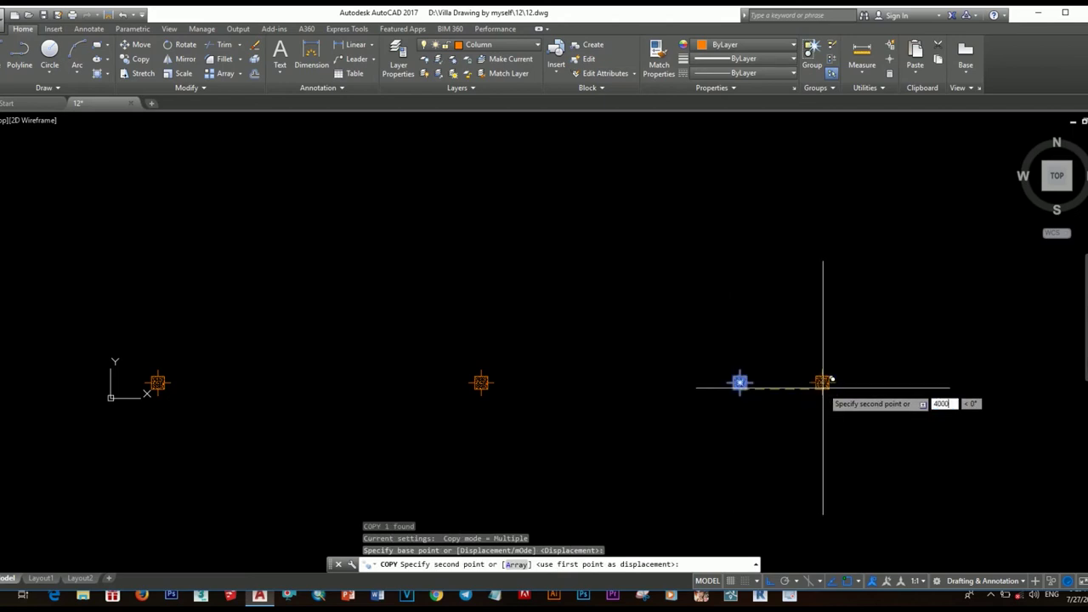
{"action": "key", "text": "Return"}
{"action": "scroll", "coordinate": [791, 408], "scroll_direction": "down", "scroll_amount": 4}
{"action": "key", "text": "Escape"}
Step: Move all four columns together into position and centre them on screen
{"action": "left_click_drag", "start_coordinate": [397, 320], "coordinate": [881, 389]}
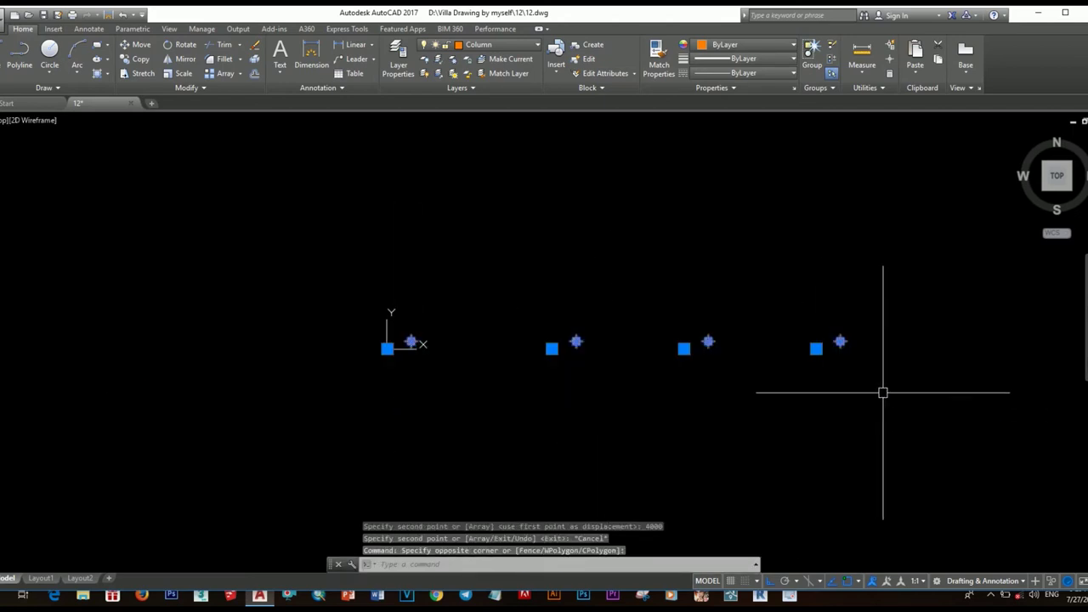
{"action": "type", "text": "m"}
{"action": "key", "text": "Return"}
{"action": "left_click", "coordinate": [882, 371]}
{"action": "scroll", "coordinate": [519, 391], "scroll_direction": "down", "scroll_amount": 3}
{"action": "scroll", "coordinate": [558, 391], "scroll_direction": "down", "scroll_amount": 3}
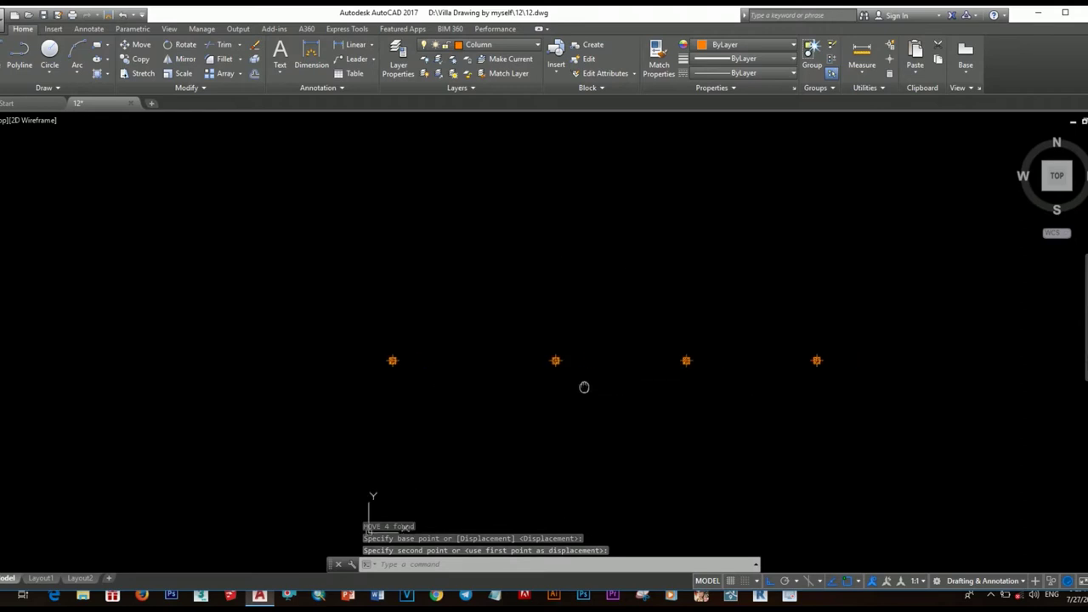
{"action": "middle_click_drag", "start_coordinate": [585, 386], "coordinate": [530, 392]}
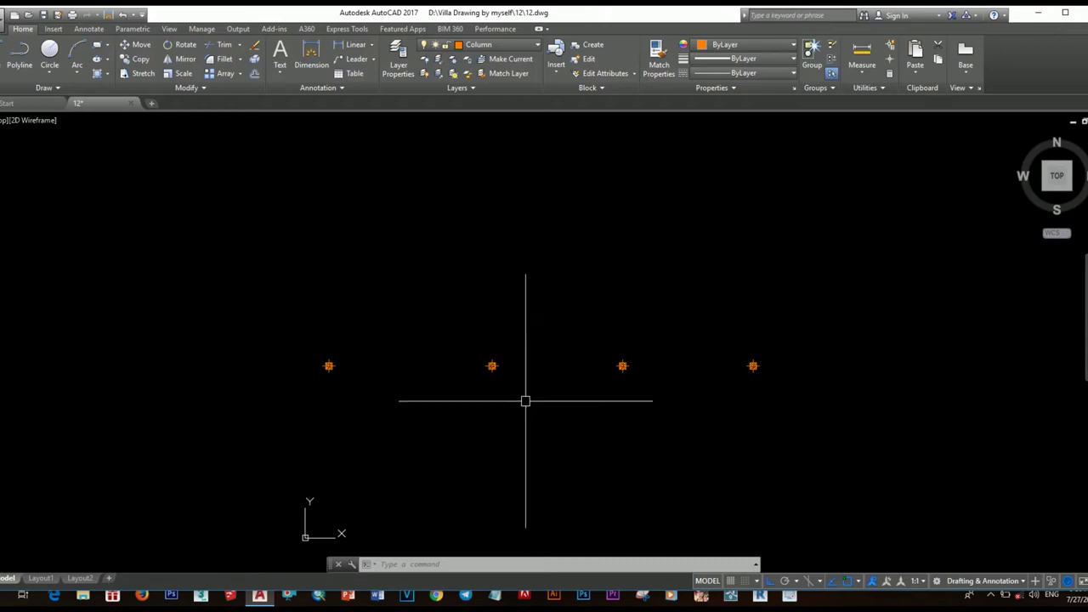
Step: Copy the row of four columns upward at 4500 and 8500 to build the column grid
{"action": "left_click", "coordinate": [230, 308]}
{"action": "left_click", "coordinate": [790, 408]}
{"action": "type", "text": "co"}
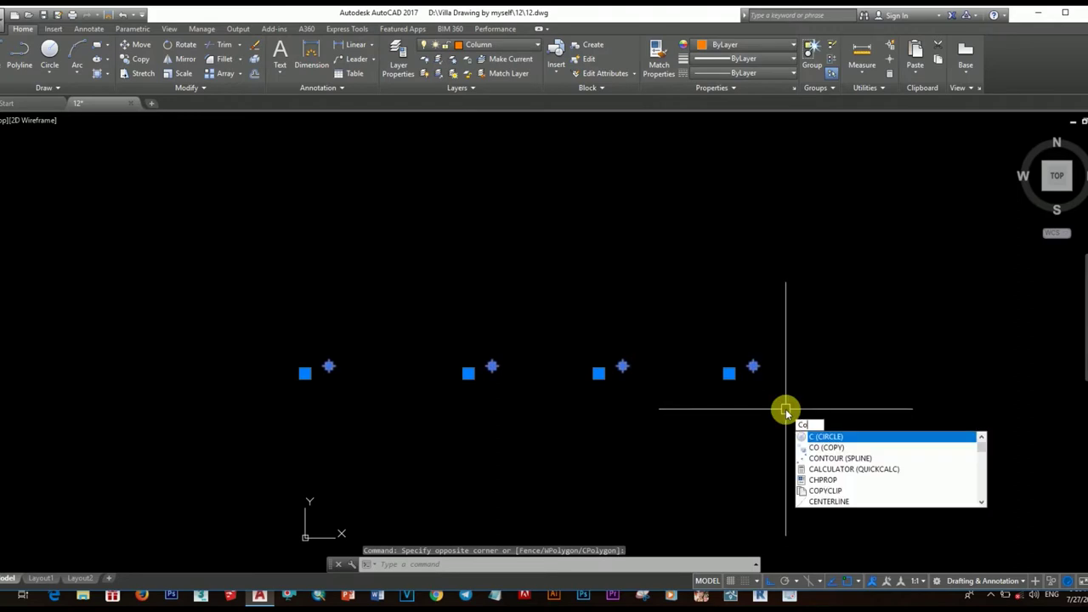
{"action": "key", "text": "Return"}
{"action": "scroll", "coordinate": [765, 391], "scroll_direction": "up", "scroll_amount": 5}
{"action": "left_click", "coordinate": [688, 389]}
{"action": "scroll", "coordinate": [698, 489], "scroll_direction": "down", "scroll_amount": 5}
{"action": "type", "text": "4500"}
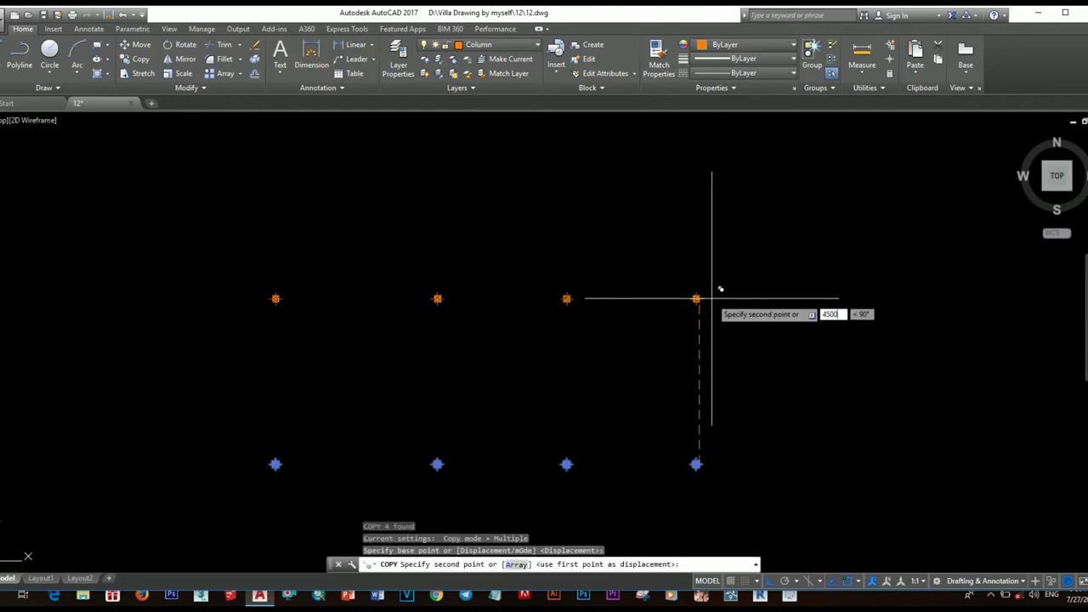
{"action": "key", "text": "Return"}
{"action": "scroll", "coordinate": [693, 289], "scroll_direction": "down", "scroll_amount": 4}
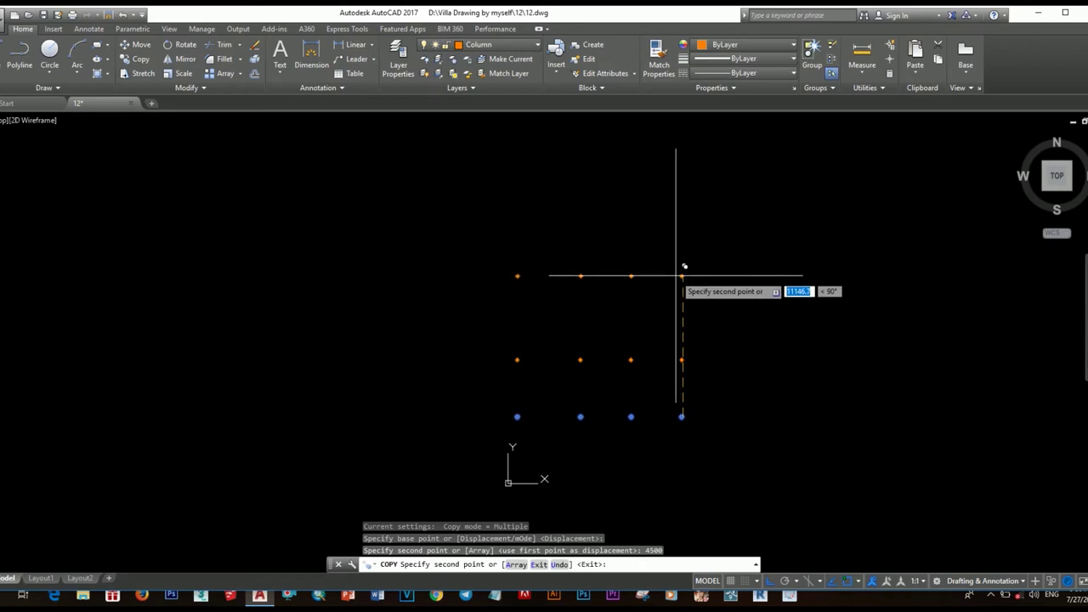
{"action": "key", "text": "Escape"}
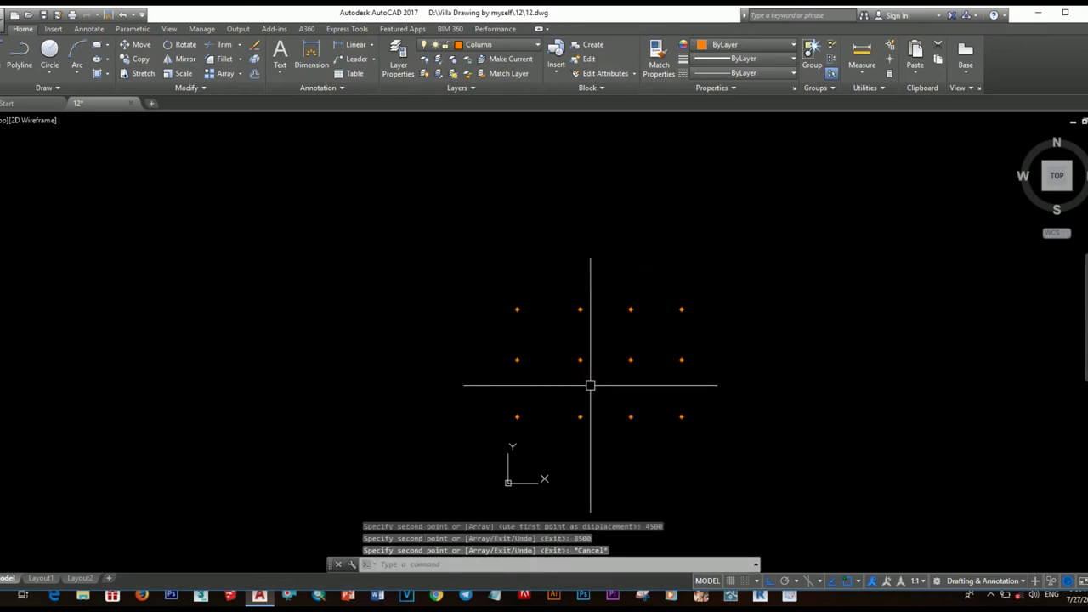
Step: Move the two bottom-right columns 2000 upward
{"action": "scroll", "coordinate": [496, 337], "scroll_direction": "up", "scroll_amount": 2}
{"action": "scroll", "coordinate": [564, 357], "scroll_direction": "down", "scroll_amount": 2}
{"action": "scroll", "coordinate": [564, 357], "scroll_direction": "up", "scroll_amount": 2}
{"action": "mouse_move", "coordinate": [564, 358]}
{"action": "middle_mouse_down"}
{"action": "mouse_move", "coordinate": [529, 379]}
{"action": "mouse_move", "coordinate": [517, 330]}
{"action": "middle_mouse_up"}
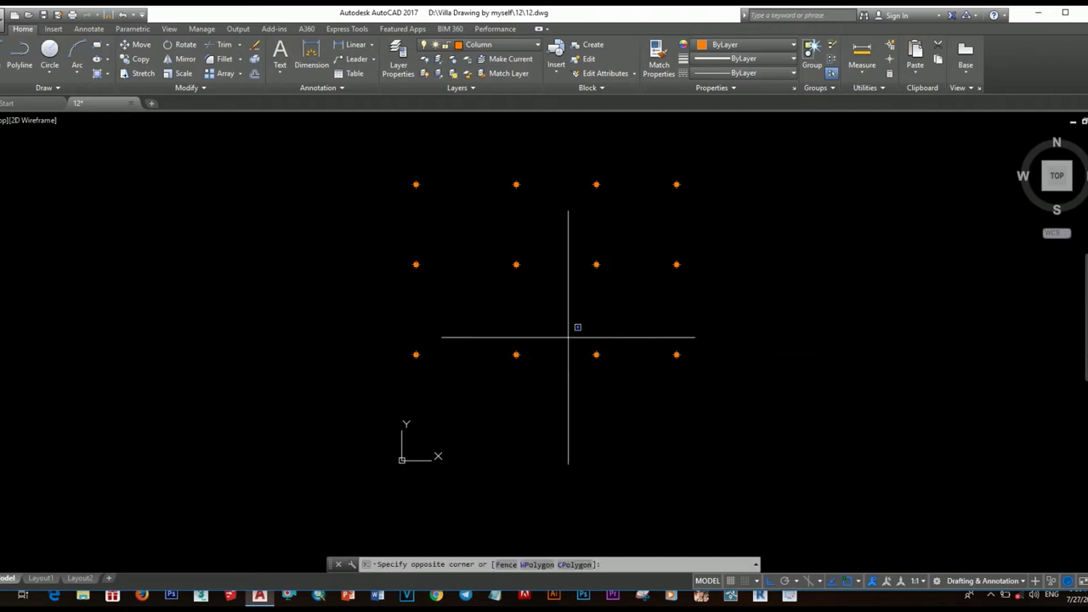
{"action": "left_click", "coordinate": [717, 382]}
{"action": "type", "text": "m"}
{"action": "key", "text": "Return"}
{"action": "scroll", "coordinate": [671, 360], "scroll_direction": "up", "scroll_amount": 3}
{"action": "left_click", "coordinate": [618, 441]}
{"action": "type", "text": "2000"}
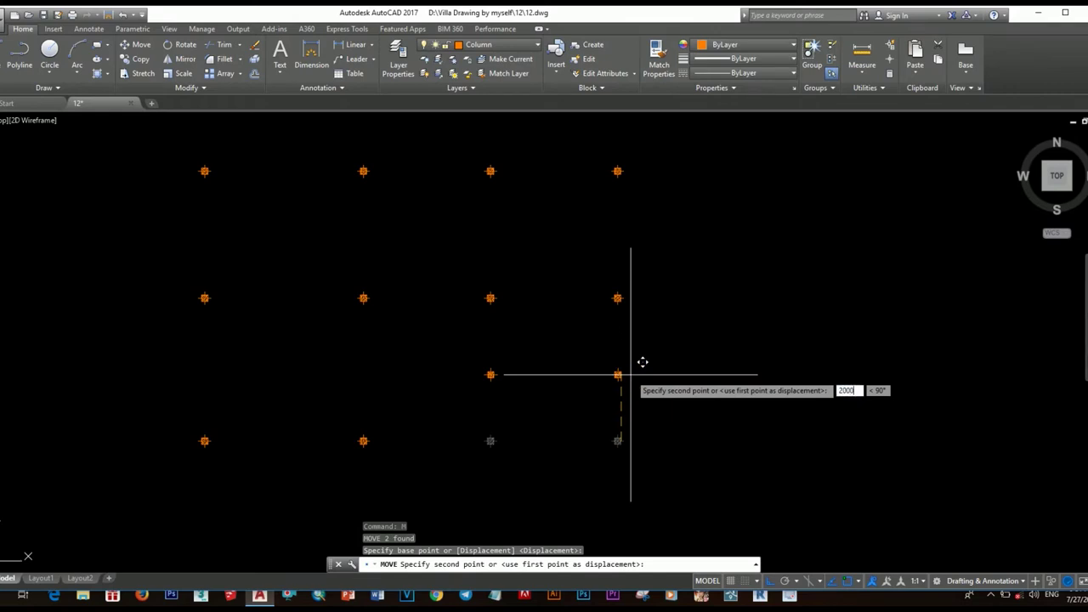
{"action": "key", "text": "Return"}
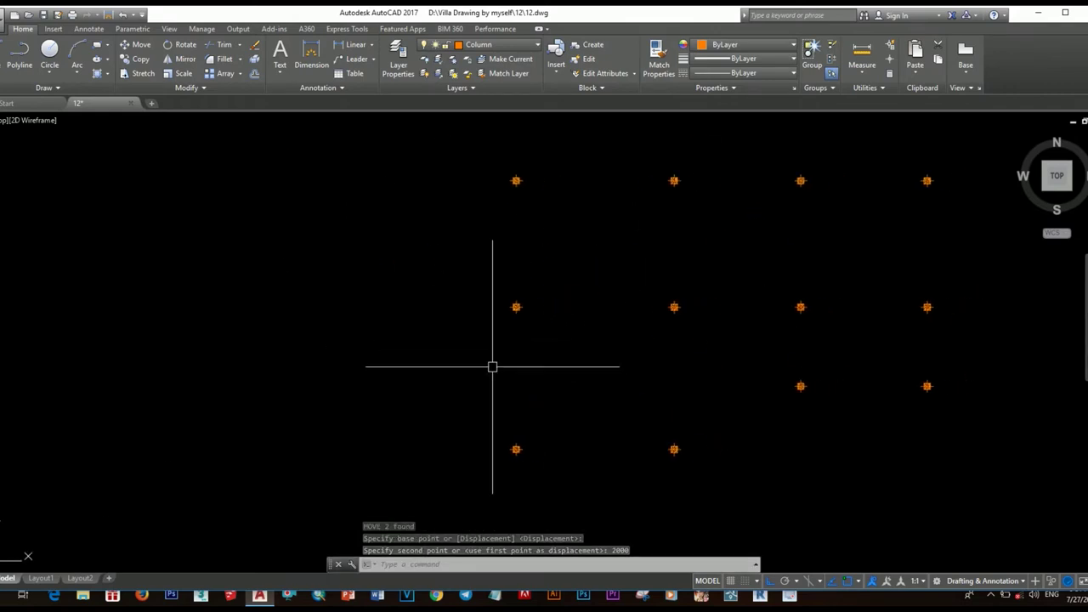
{"action": "scroll", "coordinate": [395, 210], "scroll_direction": "down", "scroll_amount": 2}
{"action": "left_click", "coordinate": [476, 44]}
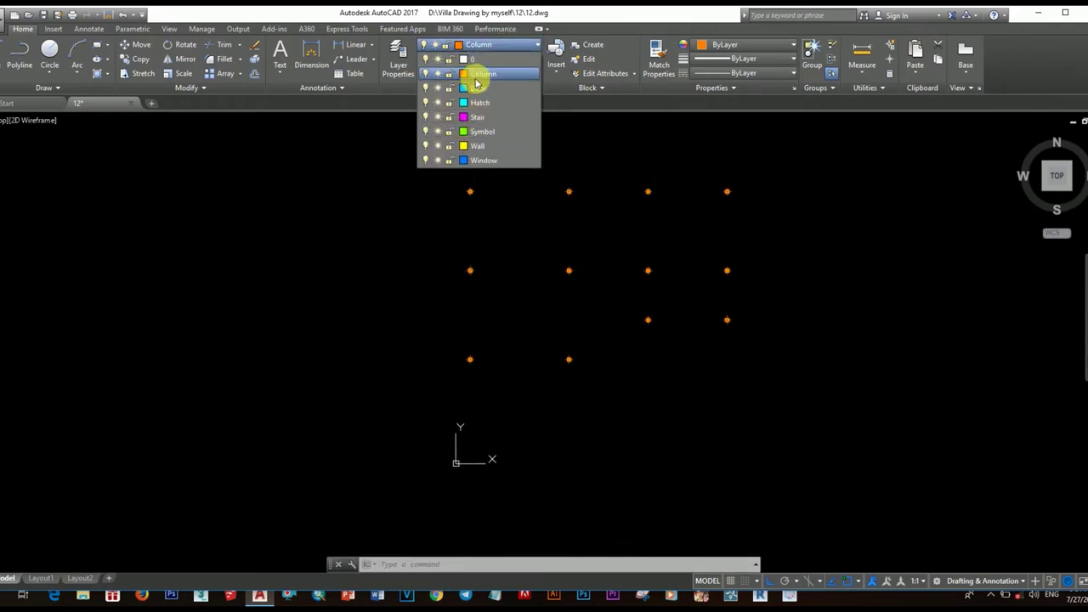
Step: Make Wall the current layer and draw the first wall rectangle from a column with REC
{"action": "left_click", "coordinate": [481, 146]}
{"action": "type", "text": "rec"}
{"action": "key", "text": "Return"}
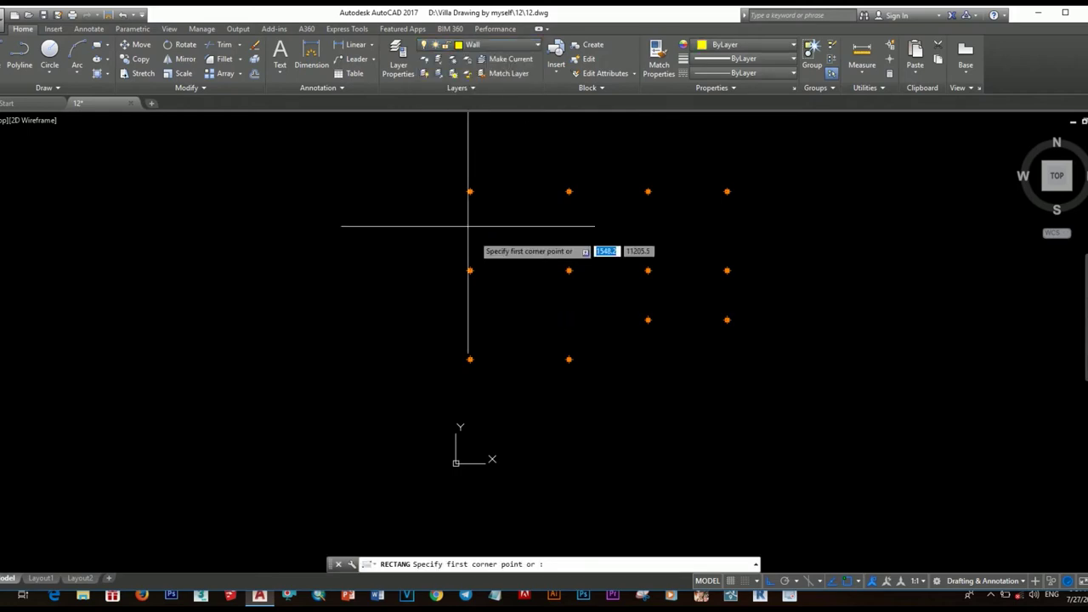
{"action": "scroll", "coordinate": [468, 223], "scroll_direction": "up", "scroll_amount": 3}
{"action": "left_click", "coordinate": [525, 160]}
{"action": "scroll", "coordinate": [516, 298], "scroll_direction": "down", "scroll_amount": 2}
{"action": "left_click", "coordinate": [503, 365]}
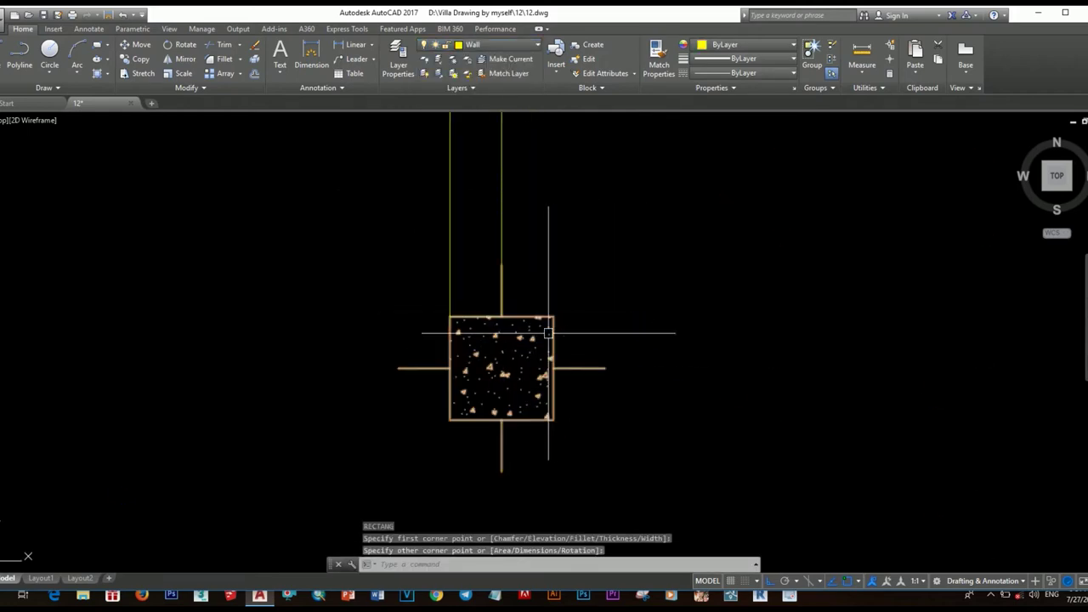
Step: Draw the next wall rectangle down to the bottom column
{"action": "key", "text": "Return"}
{"action": "left_click", "coordinate": [529, 230]}
{"action": "scroll", "coordinate": [530, 387], "scroll_direction": "up", "scroll_amount": 2}
{"action": "left_click", "coordinate": [515, 332]}
{"action": "middle_click_drag", "start_coordinate": [583, 308], "coordinate": [616, 306]}
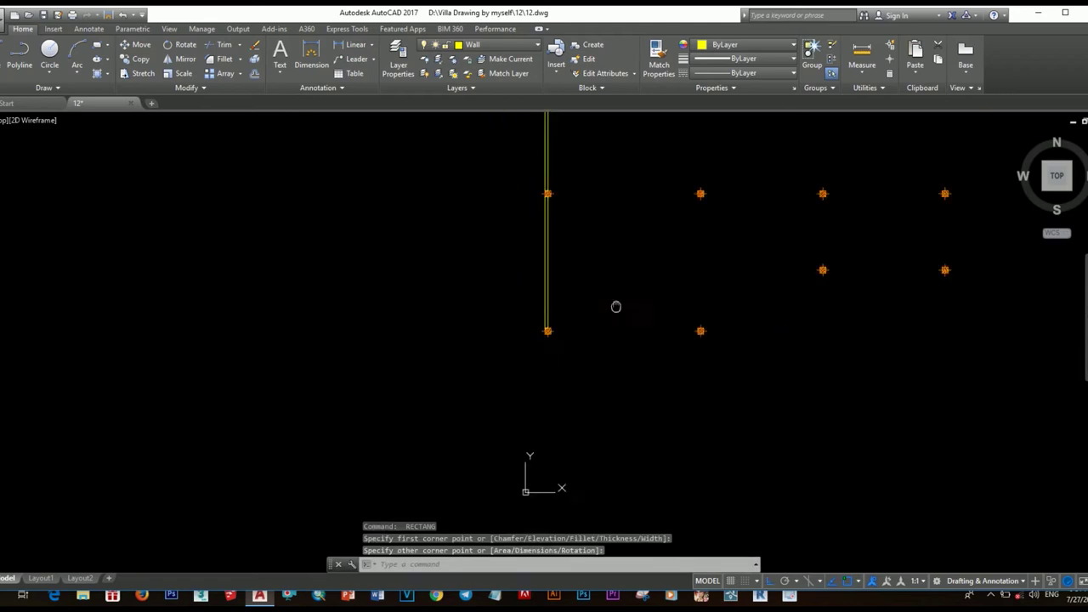
Step: Draw a horizontal wall rectangle between the columns
{"action": "key", "text": "Return"}
{"action": "scroll", "coordinate": [510, 284], "scroll_direction": "up", "scroll_amount": 3}
{"action": "left_click", "coordinate": [474, 275]}
{"action": "scroll", "coordinate": [473, 275], "scroll_direction": "down", "scroll_amount": 3}
{"action": "scroll", "coordinate": [732, 255], "scroll_direction": "up", "scroll_amount": 3}
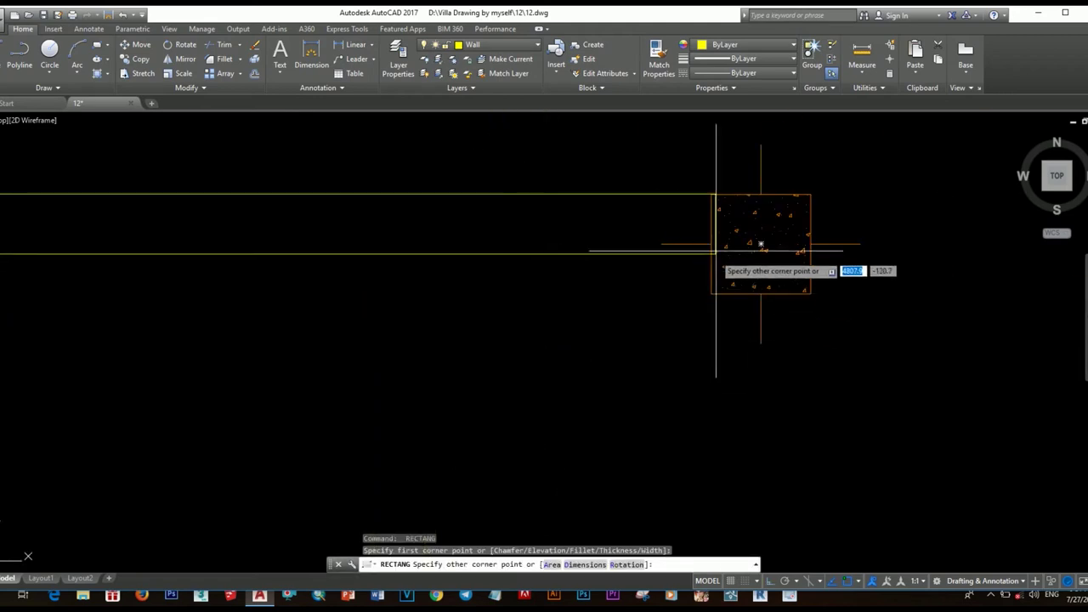
{"action": "left_click", "coordinate": [711, 245]}
Step: Draw another wall rectangle ending at a column
{"action": "key", "text": "Return"}
{"action": "scroll", "coordinate": [525, 281], "scroll_direction": "down", "scroll_amount": 3}
{"action": "left_click", "coordinate": [525, 281]}
{"action": "scroll", "coordinate": [705, 304], "scroll_direction": "up", "scroll_amount": 2}
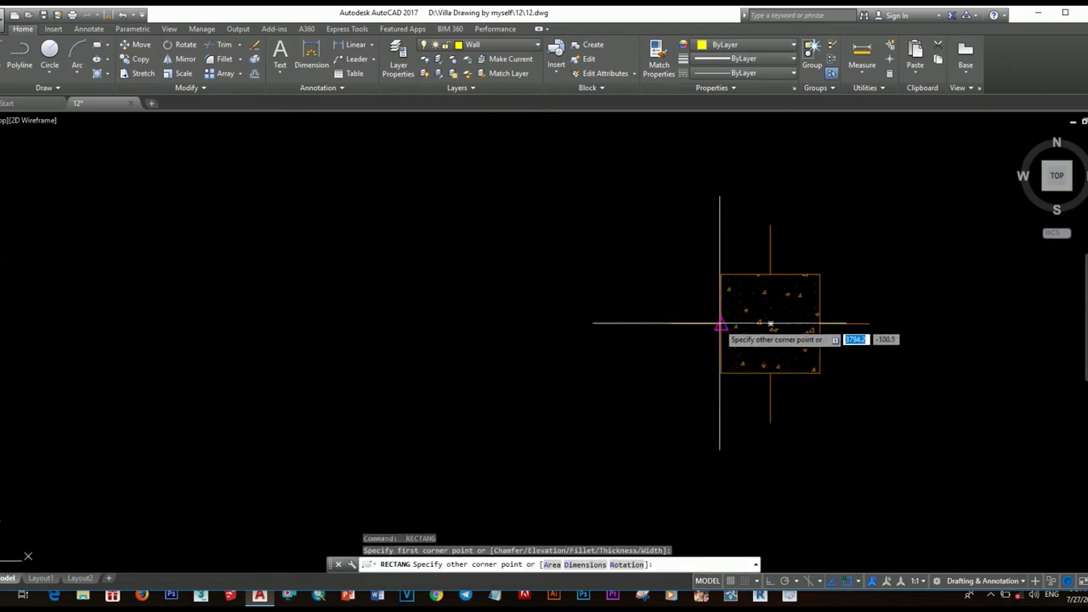
{"action": "scroll", "coordinate": [722, 315], "scroll_direction": "down", "scroll_amount": 2}
{"action": "scroll", "coordinate": [545, 333], "scroll_direction": "up", "scroll_amount": 5}
{"action": "scroll", "coordinate": [615, 360], "scroll_direction": "down", "scroll_amount": 2}
{"action": "scroll", "coordinate": [661, 340], "scroll_direction": "down", "scroll_amount": 2}
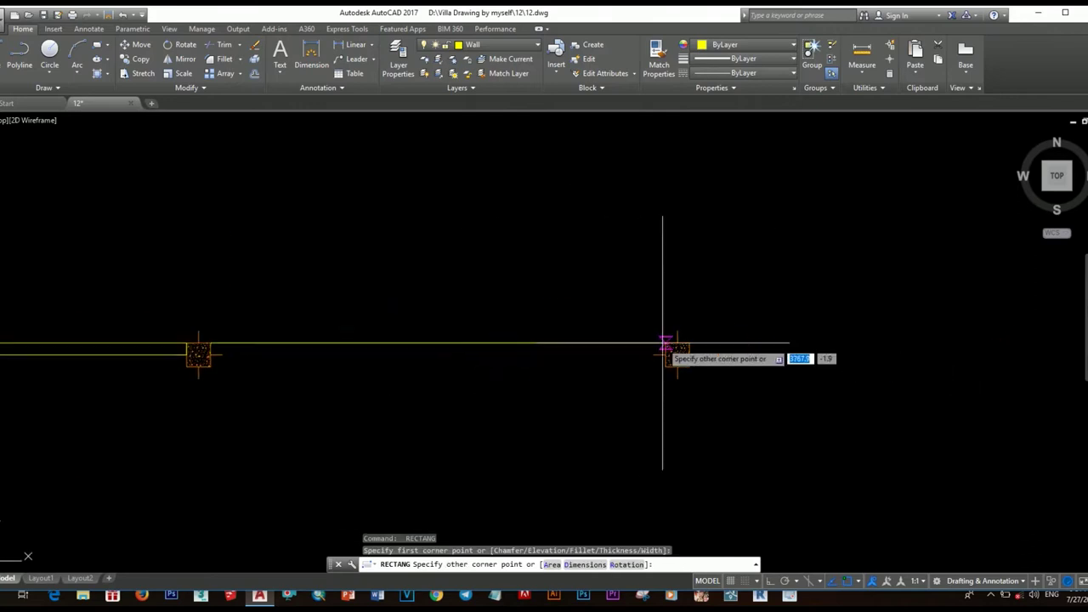
{"action": "scroll", "coordinate": [667, 340], "scroll_direction": "up", "scroll_amount": 4}
{"action": "left_click", "coordinate": [648, 368]}
Step: Draw a tall wall rectangle finishing on its column
{"action": "key", "text": "Return"}
{"action": "scroll", "coordinate": [638, 333], "scroll_direction": "up", "scroll_amount": 3}
{"action": "left_click", "coordinate": [639, 332]}
{"action": "scroll", "coordinate": [617, 371], "scroll_direction": "down", "scroll_amount": 3}
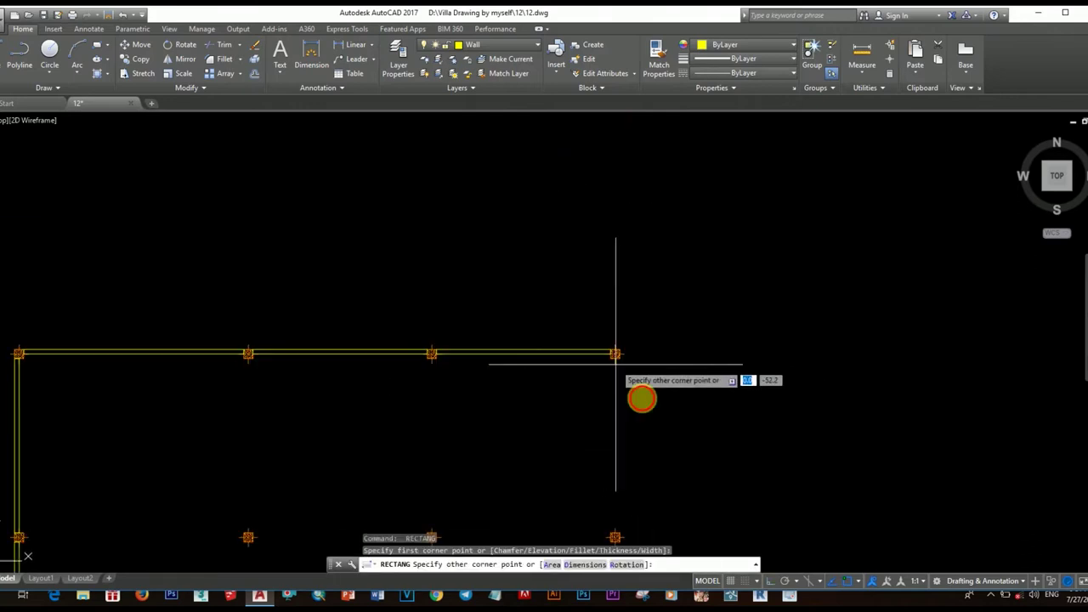
{"action": "scroll", "coordinate": [615, 435], "scroll_direction": "up", "scroll_amount": 3}
{"action": "scroll", "coordinate": [615, 435], "scroll_direction": "up", "scroll_amount": 2}
{"action": "scroll", "coordinate": [629, 408], "scroll_direction": "down", "scroll_amount": 3}
{"action": "scroll", "coordinate": [614, 315], "scroll_direction": "up", "scroll_amount": 3}
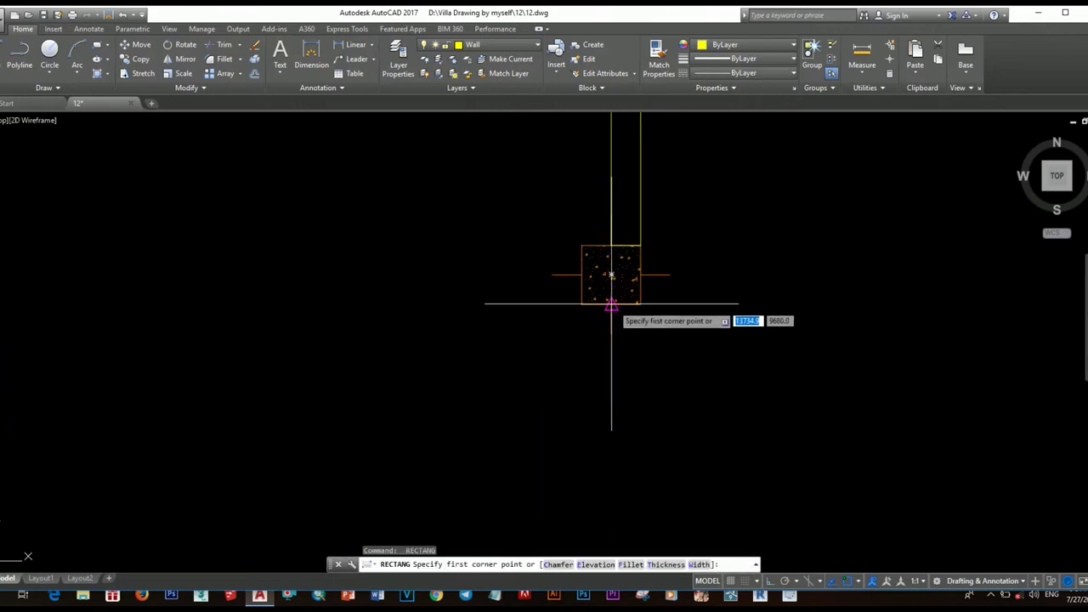
{"action": "scroll", "coordinate": [620, 358], "scroll_direction": "up", "scroll_amount": 1}
{"action": "left_click", "coordinate": [645, 332]}
{"action": "scroll", "coordinate": [615, 365], "scroll_direction": "down", "scroll_amount": 3}
{"action": "middle_click_drag", "start_coordinate": [615, 365], "coordinate": [680, 357]}
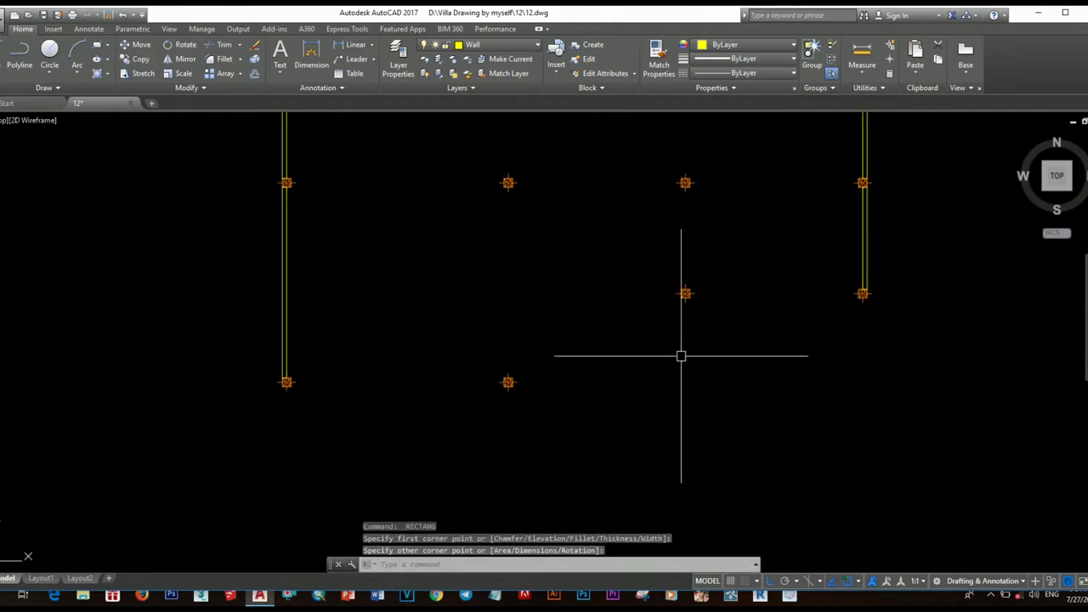
Step: Draw a vertical wall rectangle down to the lower column
{"action": "key", "text": "Return"}
{"action": "scroll", "coordinate": [366, 394], "scroll_direction": "up", "scroll_amount": 2}
{"action": "middle_click_drag", "start_coordinate": [366, 393], "coordinate": [500, 340]}
{"action": "left_click", "coordinate": [438, 314]}
{"action": "middle_click_drag", "start_coordinate": [439, 323], "coordinate": [493, 372]}
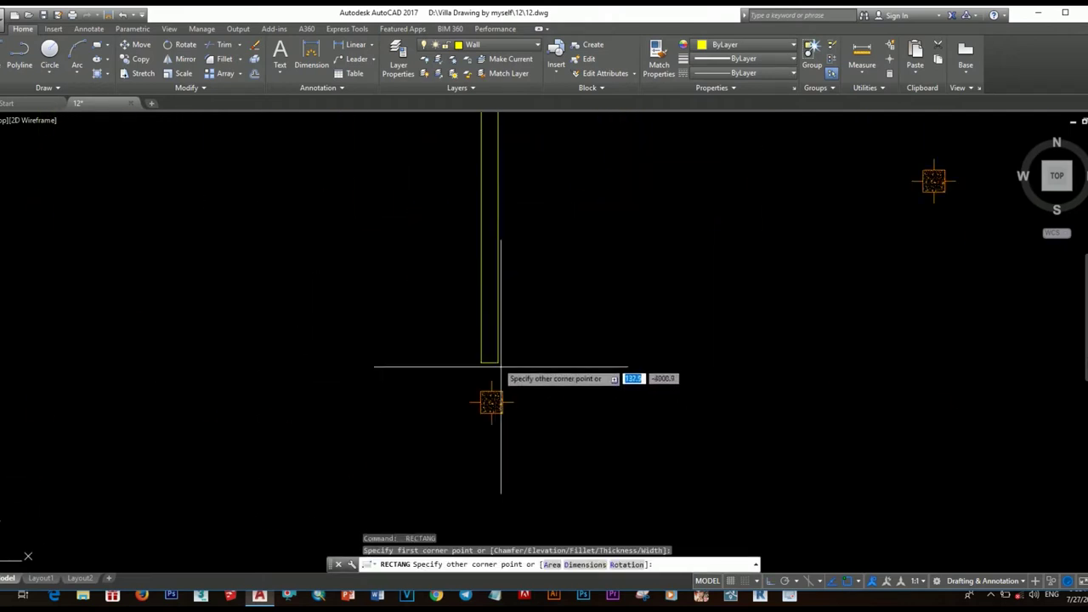
{"action": "left_click", "coordinate": [491, 398]}
{"action": "scroll", "coordinate": [491, 398], "scroll_direction": "down", "scroll_amount": 3}
{"action": "middle_click_drag", "start_coordinate": [671, 342], "coordinate": [603, 352]}
Step: Draw the last wall rectangle on the right side, then end the rectangle command
{"action": "key", "text": "Return"}
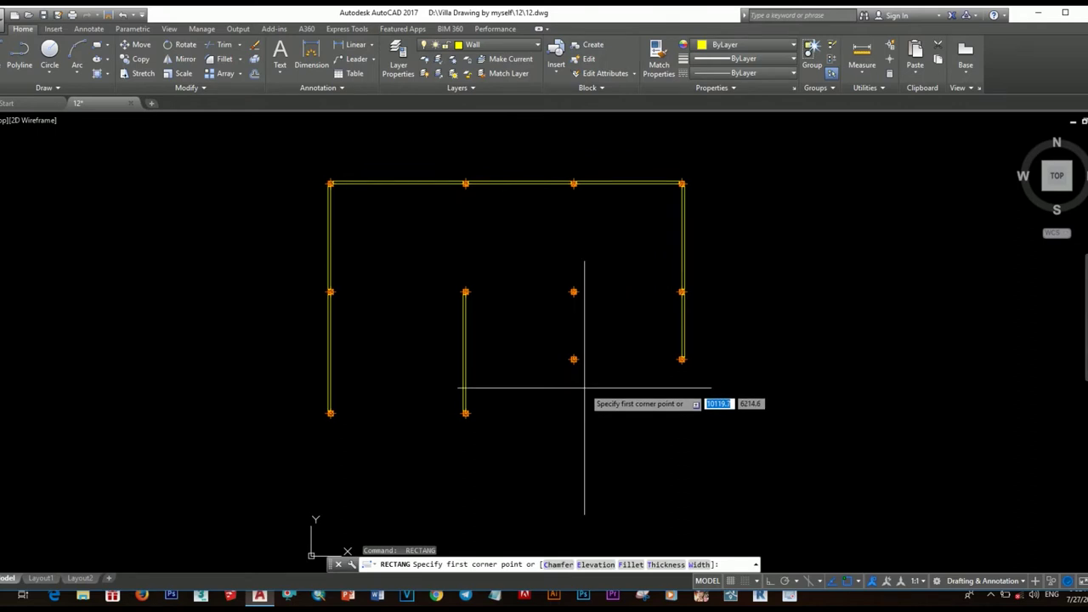
{"action": "scroll", "coordinate": [578, 374], "scroll_direction": "up", "scroll_amount": 2}
{"action": "scroll", "coordinate": [576, 376], "scroll_direction": "up", "scroll_amount": 3}
{"action": "left_click", "coordinate": [575, 379]}
{"action": "scroll", "coordinate": [612, 398], "scroll_direction": "down", "scroll_amount": 5}
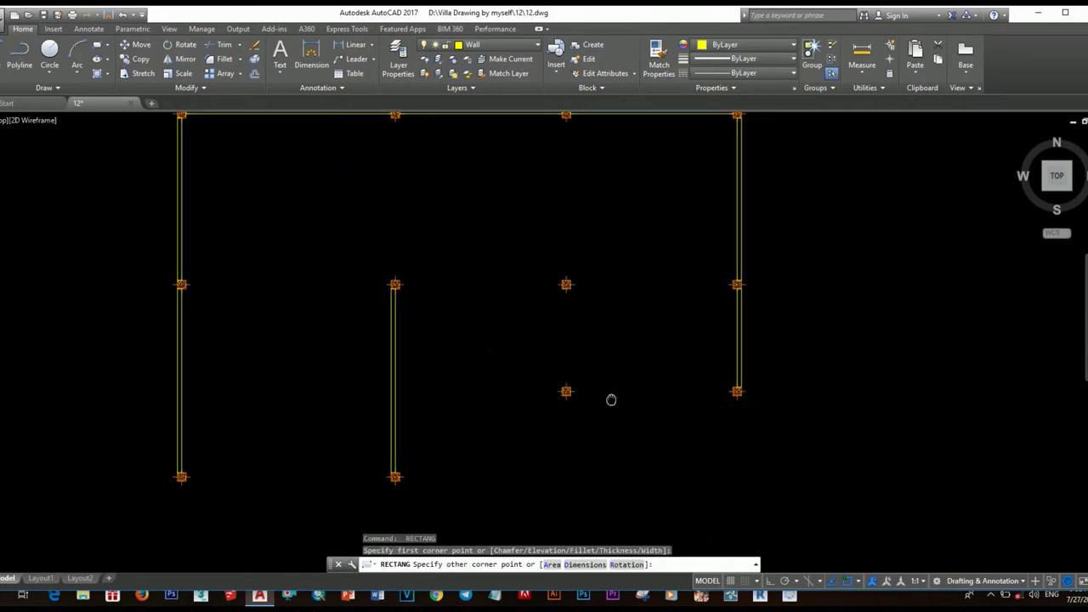
{"action": "scroll", "coordinate": [769, 384], "scroll_direction": "up", "scroll_amount": 4}
{"action": "left_click", "coordinate": [770, 384]}
{"action": "scroll", "coordinate": [769, 384], "scroll_direction": "down", "scroll_amount": 5}
{"action": "scroll", "coordinate": [641, 376], "scroll_direction": "up", "scroll_amount": 5}
{"action": "scroll", "coordinate": [641, 377], "scroll_direction": "down", "scroll_amount": 5}
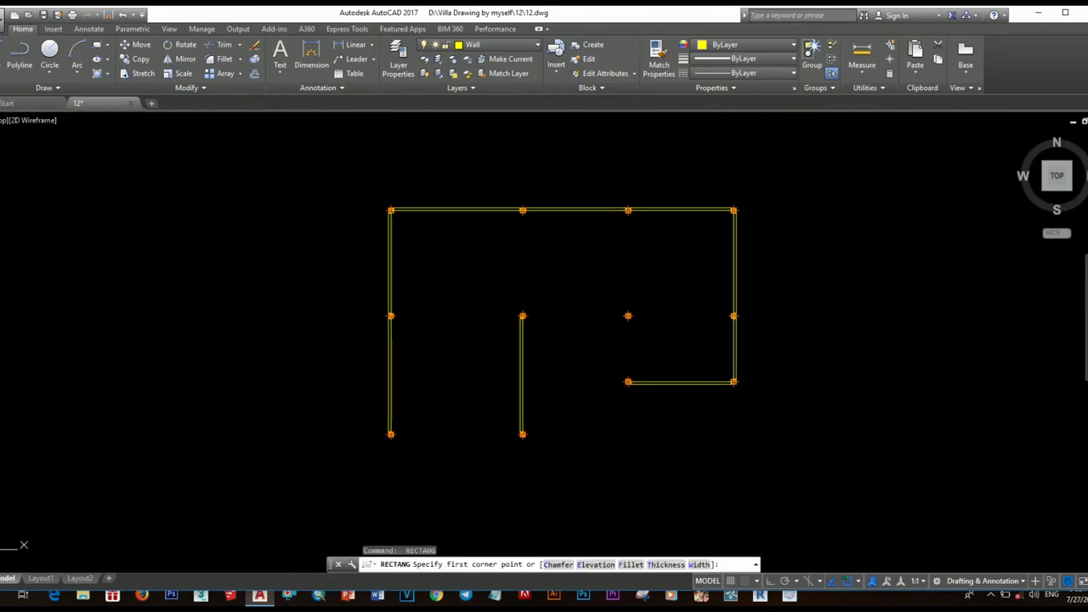
{"action": "key", "text": "Escape"}
Step: Copy the short horizontal wall to the left, using its right end as base point
{"action": "left_click", "coordinate": [661, 350]}
{"action": "key", "text": "Return"}
{"action": "left_click", "coordinate": [814, 372]}
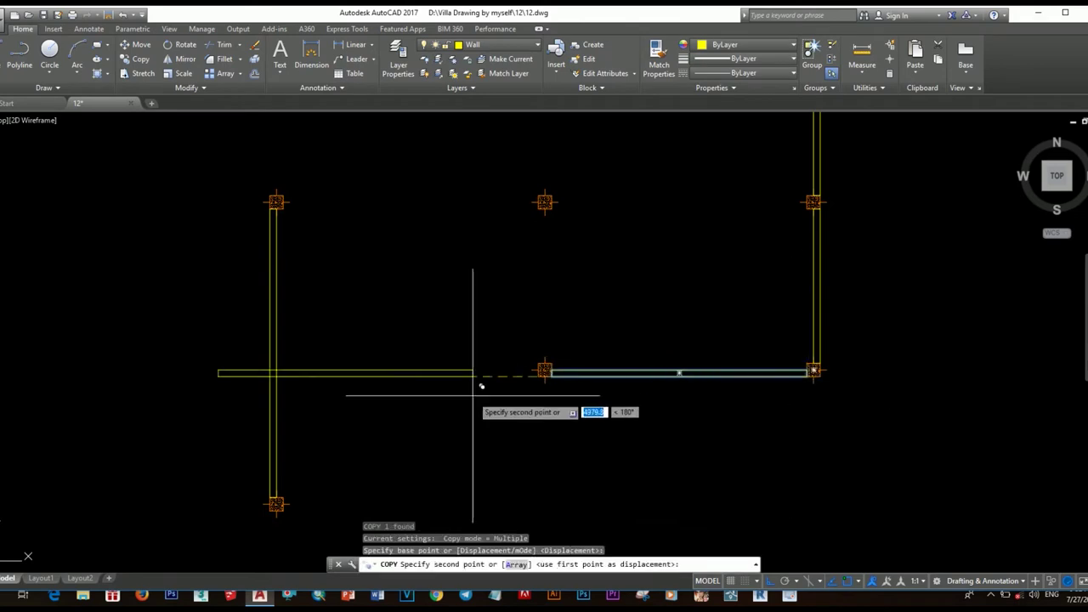
{"action": "scroll", "coordinate": [474, 376], "scroll_direction": "up", "scroll_amount": 3}
{"action": "left_click", "coordinate": [728, 324]}
{"action": "scroll", "coordinate": [671, 374], "scroll_direction": "down", "scroll_amount": 3}
{"action": "key", "text": "Escape"}
Step: Grab the copied wall's left end grip, then cancel the stretch
{"action": "scroll", "coordinate": [671, 374], "scroll_direction": "up", "scroll_amount": 2}
{"action": "scroll", "coordinate": [627, 341], "scroll_direction": "up", "scroll_amount": 5}
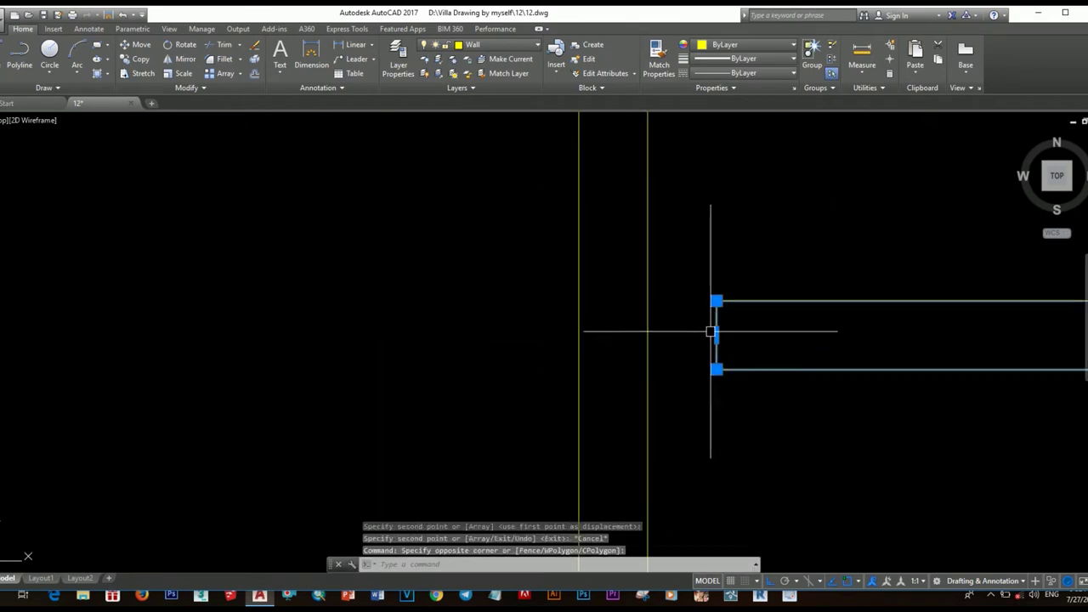
{"action": "left_click", "coordinate": [717, 336]}
{"action": "key", "text": "Escape"}
{"action": "scroll", "coordinate": [621, 366], "scroll_direction": "down", "scroll_amount": 5}
{"action": "scroll", "coordinate": [692, 357], "scroll_direction": "up", "scroll_amount": 2}
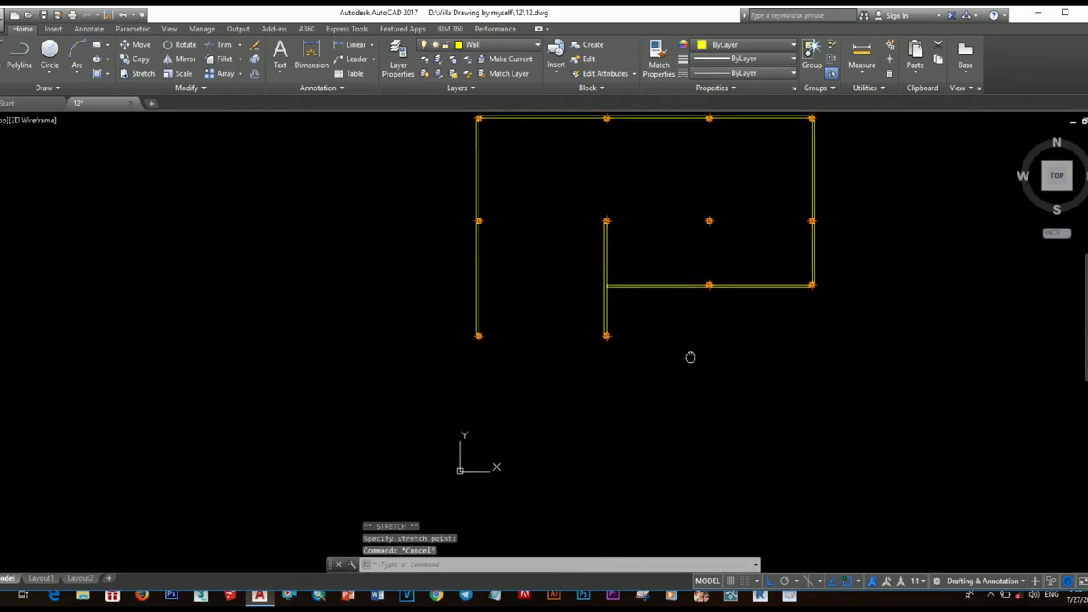
{"action": "scroll", "coordinate": [675, 370], "scroll_direction": "up", "scroll_amount": 3}
Step: Start another wall rectangle from the column corner
{"action": "key", "text": "Return"}
{"action": "scroll", "coordinate": [669, 374], "scroll_direction": "up", "scroll_amount": 2}
{"action": "left_click", "coordinate": [663, 354]}
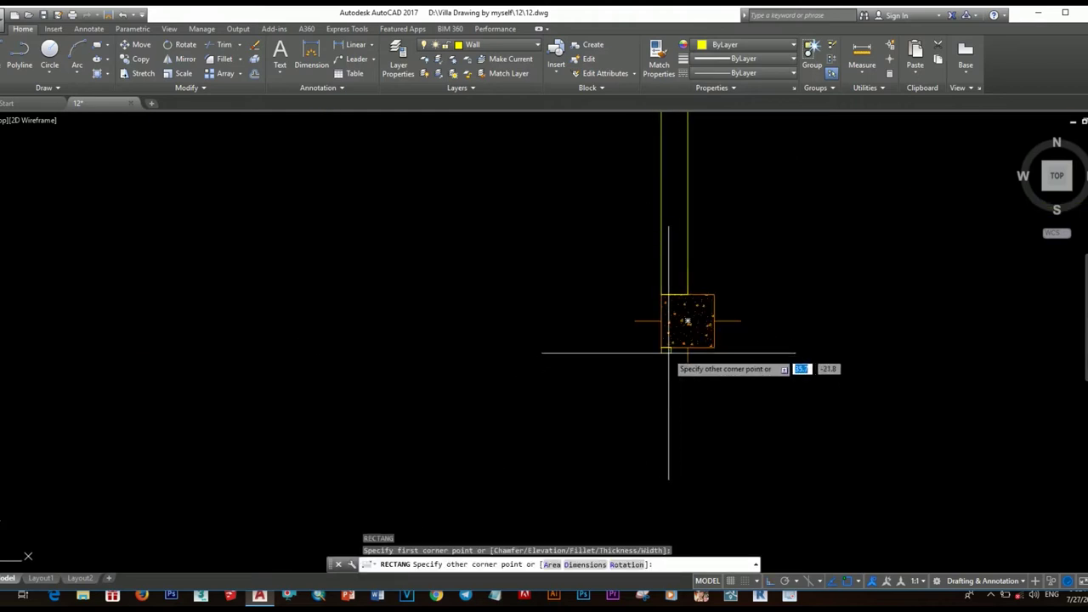
{"action": "scroll", "coordinate": [673, 358], "scroll_direction": "up", "scroll_amount": 2}
{"action": "scroll", "coordinate": [637, 335], "scroll_direction": "down", "scroll_amount": 4}
{"action": "scroll", "coordinate": [563, 351], "scroll_direction": "down", "scroll_amount": 2}
Step: Move the bottom horizontal wall 2000 down
{"action": "left_click", "coordinate": [599, 271]}
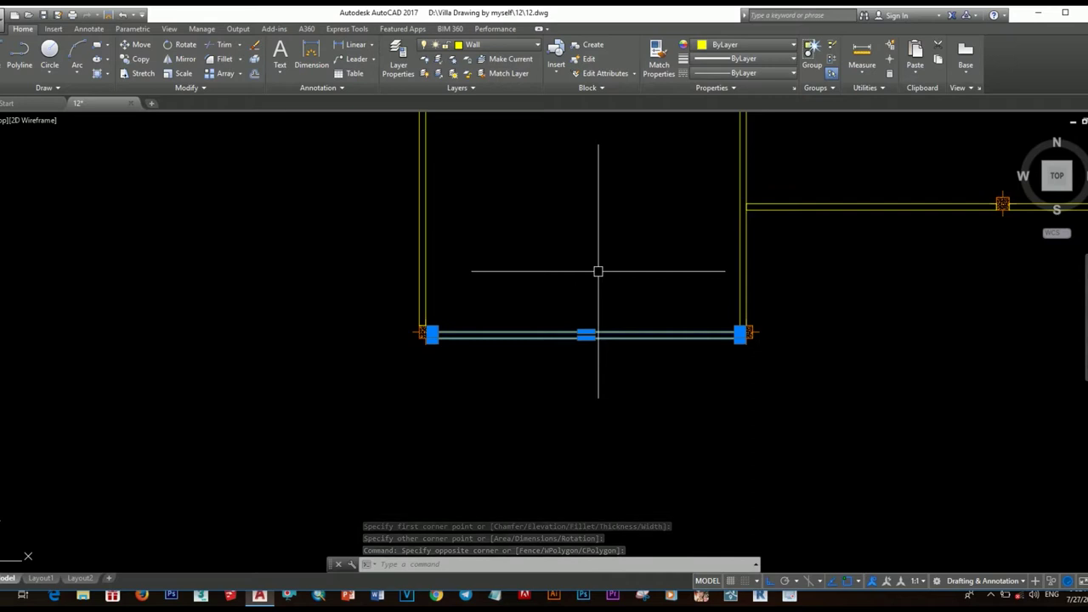
{"action": "type", "text": "m"}
{"action": "key", "text": "Return"}
{"action": "left_click", "coordinate": [639, 301]}
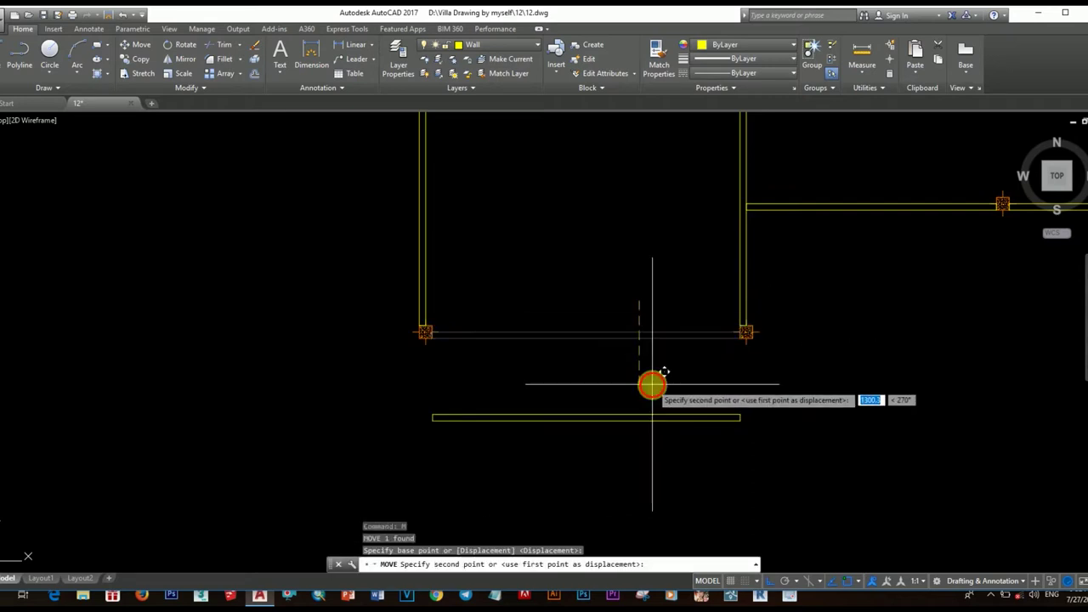
{"action": "key", "text": "Return"}
{"action": "scroll", "coordinate": [651, 382], "scroll_direction": "down", "scroll_amount": 2}
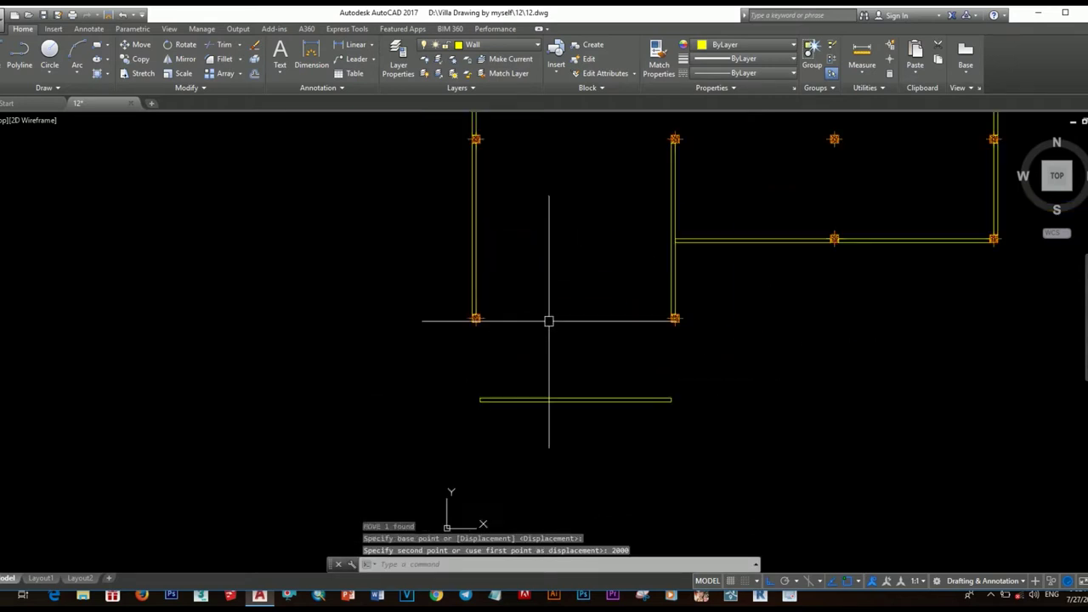
{"action": "scroll", "coordinate": [549, 318], "scroll_direction": "down", "scroll_amount": 2}
{"action": "scroll", "coordinate": [545, 340], "scroll_direction": "up", "scroll_amount": 2}
Step: Copy the selected wall upward to its new position
{"action": "left_click", "coordinate": [544, 275]}
{"action": "key", "text": "Escape"}
{"action": "left_click", "coordinate": [493, 293]}
{"action": "scroll", "coordinate": [479, 303], "scroll_direction": "up", "scroll_amount": 2}
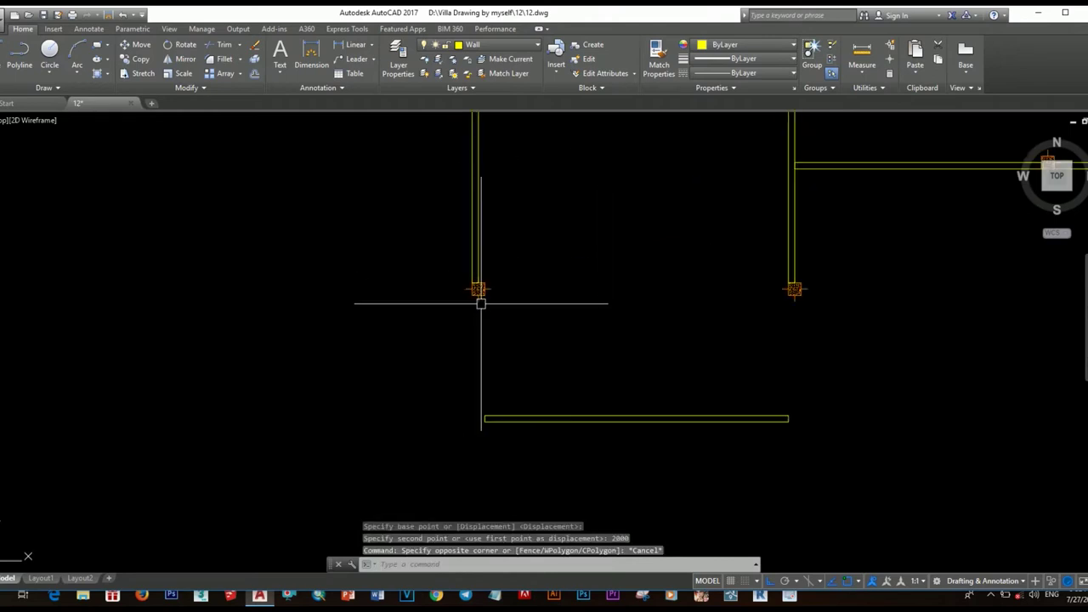
{"action": "scroll", "coordinate": [527, 289], "scroll_direction": "up", "scroll_amount": 2}
{"action": "type", "text": "o"}
{"action": "key", "text": "Return"}
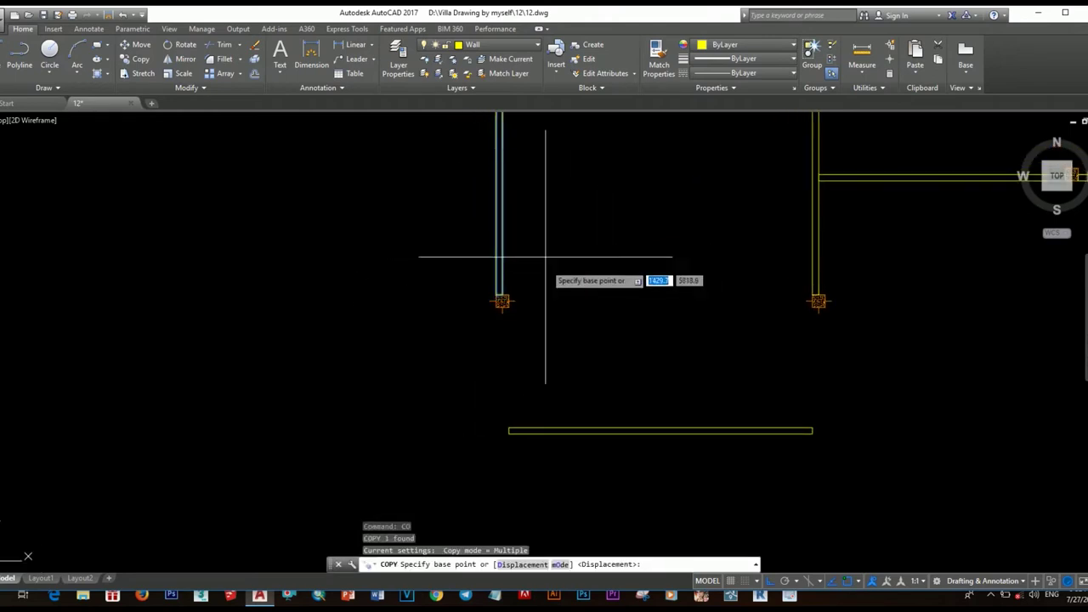
{"action": "scroll", "coordinate": [547, 255], "scroll_direction": "up", "scroll_amount": 2}
{"action": "left_click", "coordinate": [498, 267]}
{"action": "scroll", "coordinate": [539, 335], "scroll_direction": "down", "scroll_amount": 2}
{"action": "scroll", "coordinate": [530, 345], "scroll_direction": "down", "scroll_amount": 2}
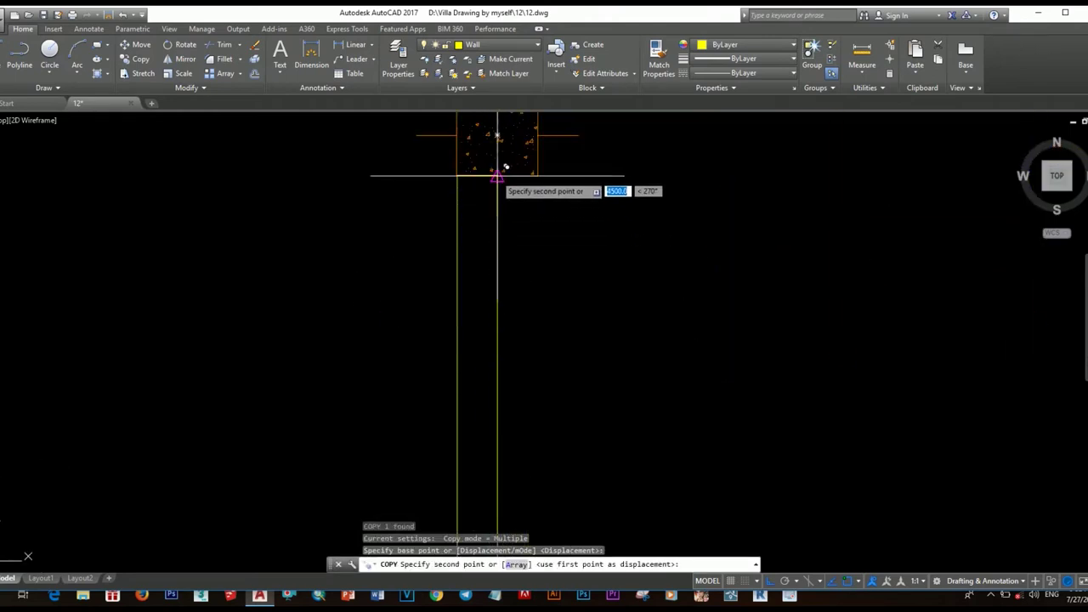
{"action": "left_click", "coordinate": [498, 170]}
{"action": "scroll", "coordinate": [549, 346], "scroll_direction": "up", "scroll_amount": 2}
{"action": "key", "text": "Escape"}
Step: Select the vertical wall and stretch its bottom end with the grip
{"action": "left_click", "coordinate": [551, 207]}
{"action": "left_click", "coordinate": [510, 214]}
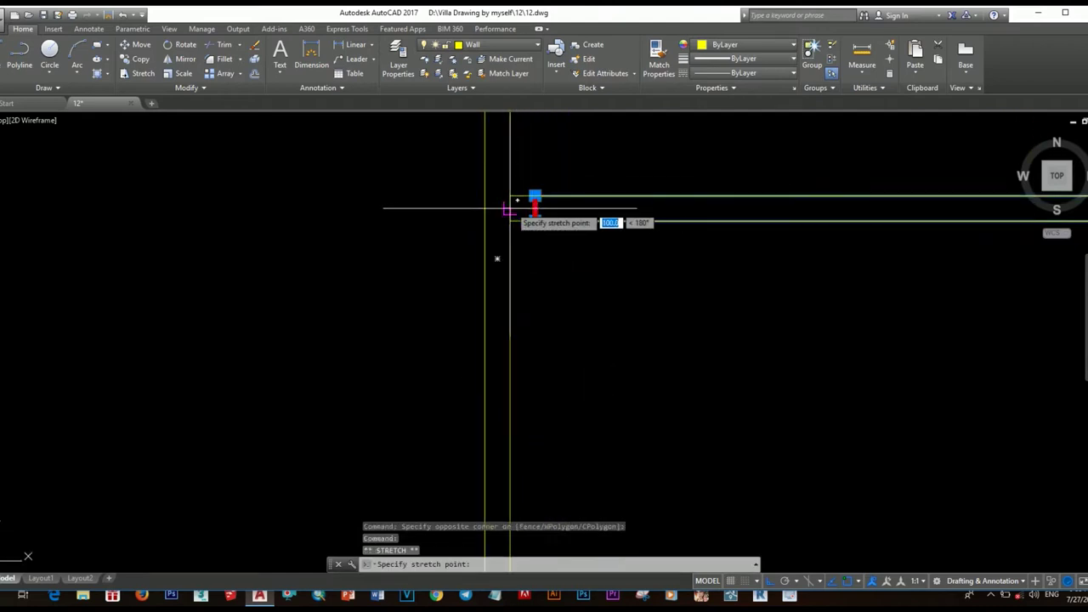
{"action": "scroll", "coordinate": [564, 272], "scroll_direction": "down", "scroll_amount": 2}
{"action": "left_click", "coordinate": [556, 255]}
{"action": "left_click", "coordinate": [556, 284]}
{"action": "scroll", "coordinate": [570, 148], "scroll_direction": "up", "scroll_amount": 3}
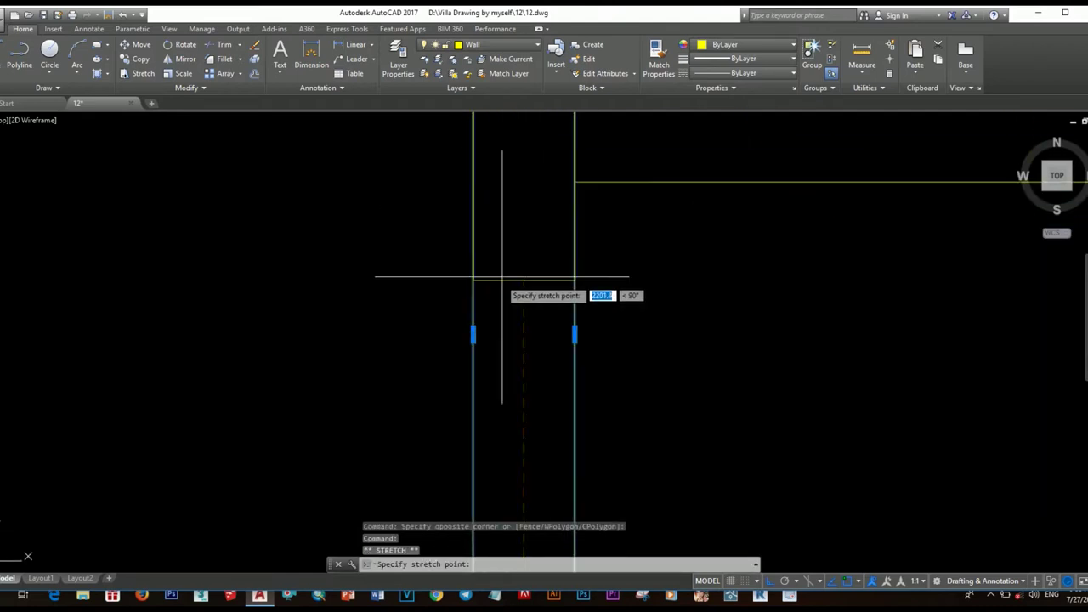
{"action": "key", "text": "Escape"}
Step: Copy the vertical wall to a new position with CO
{"action": "mouse_move", "coordinate": [529, 182]}
{"action": "middle_mouse_down"}
{"action": "mouse_move", "coordinate": [548, 354]}
{"action": "mouse_move", "coordinate": [396, 304]}
{"action": "middle_mouse_up"}
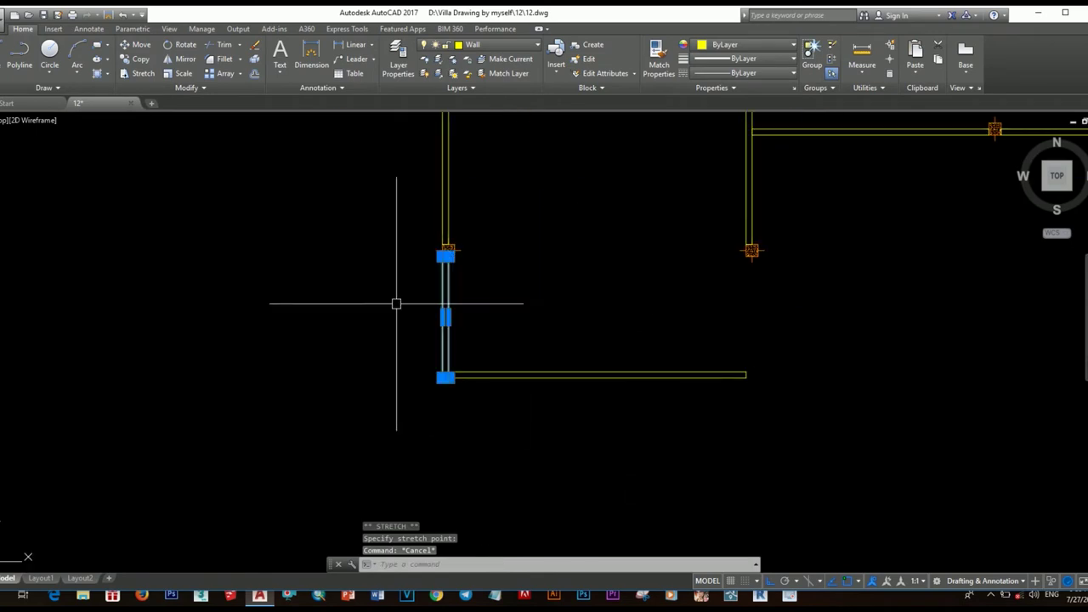
{"action": "left_click", "coordinate": [595, 332]}
{"action": "type", "text": "co"}
{"action": "key", "text": "Return"}
{"action": "scroll", "coordinate": [427, 242], "scroll_direction": "up", "scroll_amount": 2}
{"action": "left_click", "coordinate": [427, 243]}
{"action": "scroll", "coordinate": [721, 318], "scroll_direction": "down", "scroll_amount": 3}
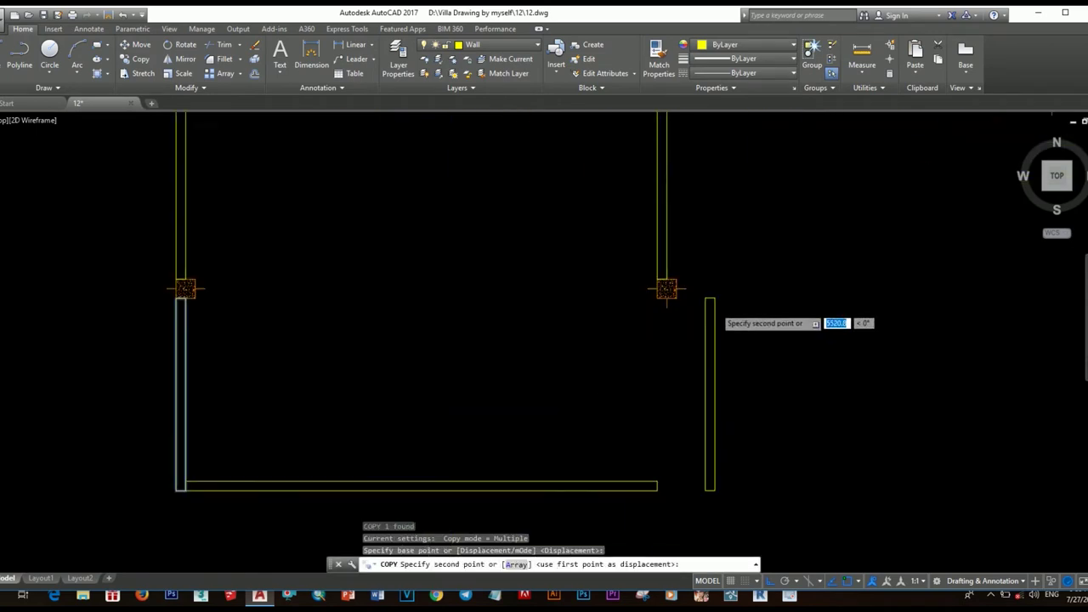
{"action": "scroll", "coordinate": [590, 265], "scroll_direction": "up", "scroll_amount": 3}
{"action": "left_click", "coordinate": [590, 264]}
{"action": "key", "text": "Escape"}
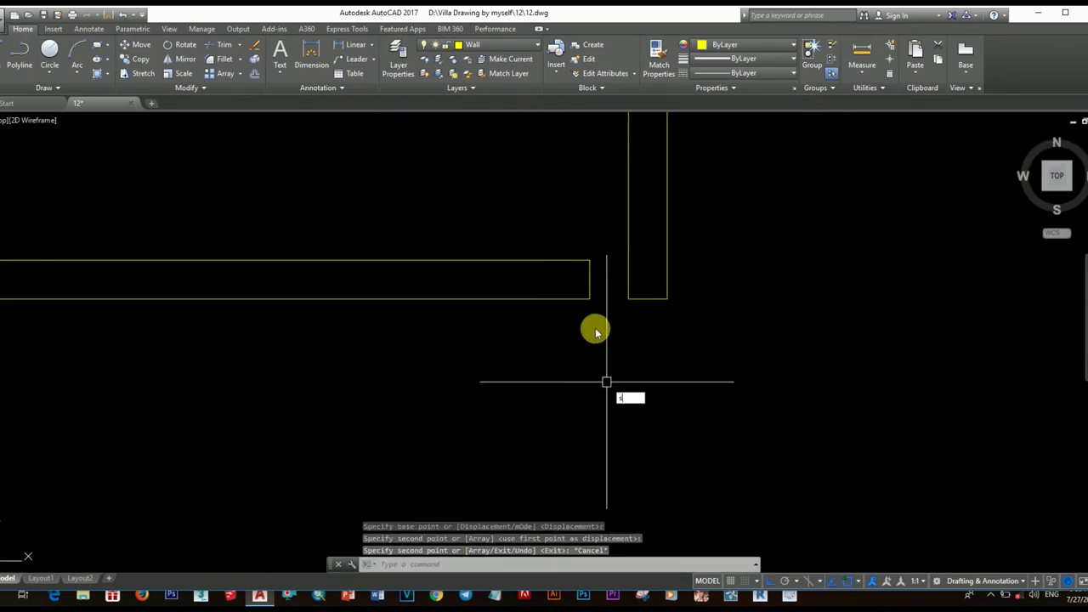
Step: Grip-stretch the end of the copied wall
{"action": "key", "text": "Return"}
{"action": "left_click", "coordinate": [578, 291]}
{"action": "scroll", "coordinate": [626, 287], "scroll_direction": "down", "scroll_amount": 3}
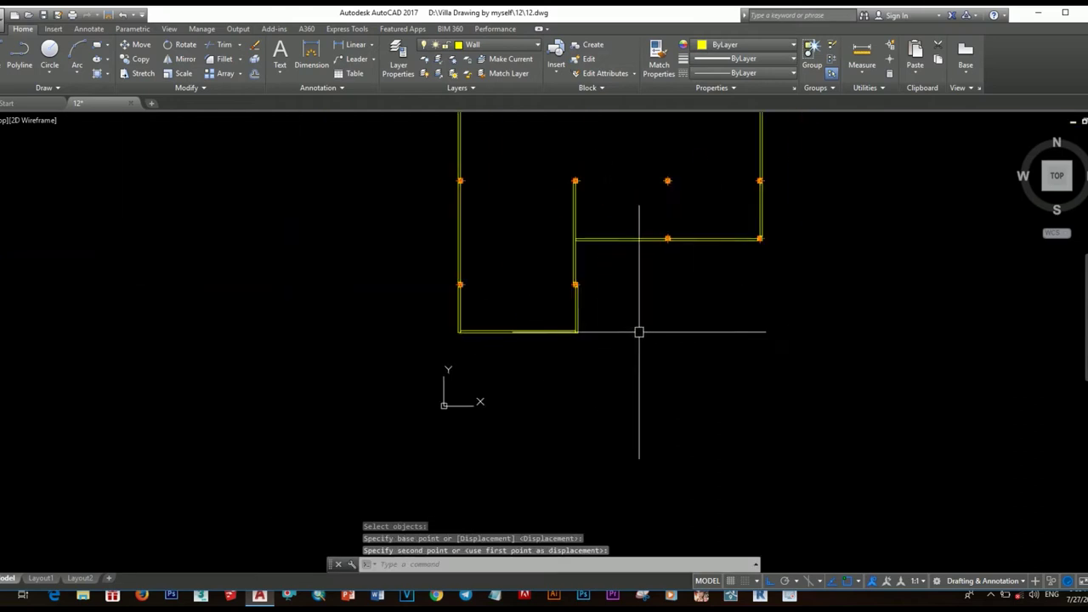
{"action": "scroll", "coordinate": [639, 333], "scroll_direction": "up", "scroll_amount": 3}
{"action": "key", "text": "Escape"}
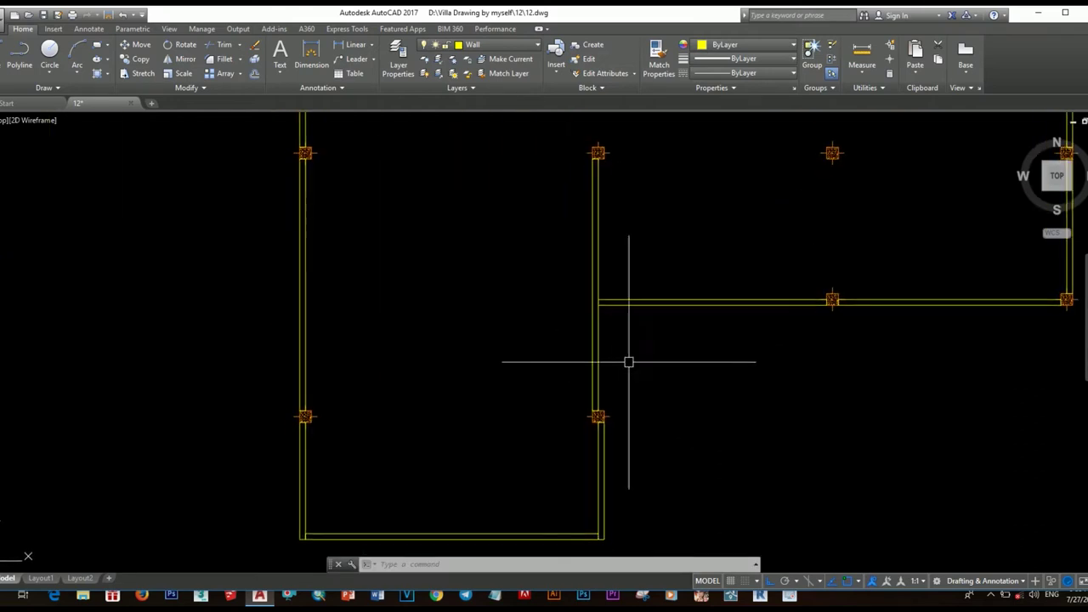
Step: Move the vertical wall into place to close the outline
{"action": "left_click", "coordinate": [597, 357]}
{"action": "type", "text": "m"}
{"action": "key", "text": "Return"}
{"action": "scroll", "coordinate": [595, 377], "scroll_direction": "up", "scroll_amount": 3}
{"action": "left_click", "coordinate": [595, 376]}
{"action": "scroll", "coordinate": [667, 325], "scroll_direction": "down", "scroll_amount": 2}
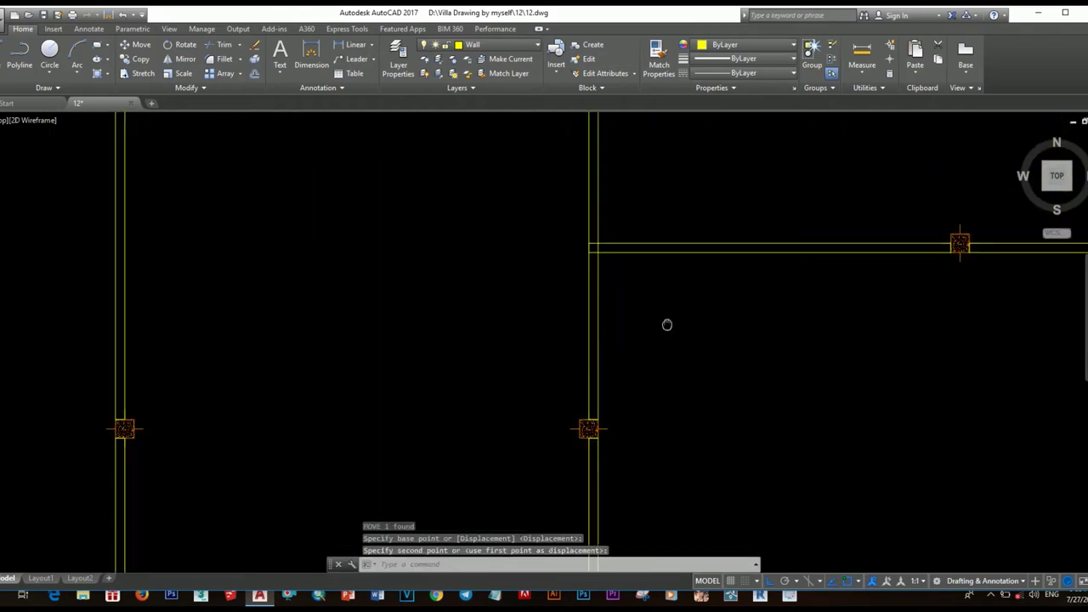
{"action": "left_click", "coordinate": [667, 325]}
{"action": "scroll", "coordinate": [498, 360], "scroll_direction": "up", "scroll_amount": 3}
{"action": "left_click", "coordinate": [498, 309]}
Step: Begin copying the inner vertical wall from its end point with CO, then cancel the copy
{"action": "key", "text": "Escape"}
{"action": "scroll", "coordinate": [584, 317], "scroll_direction": "down", "scroll_amount": 5}
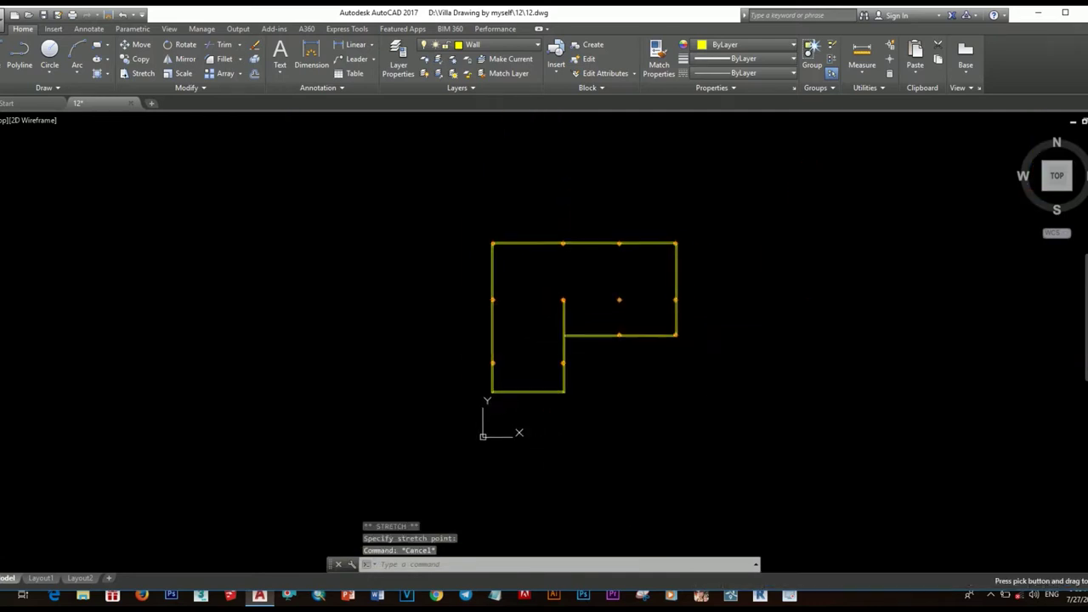
{"action": "scroll", "coordinate": [607, 321], "scroll_direction": "up", "scroll_amount": 4}
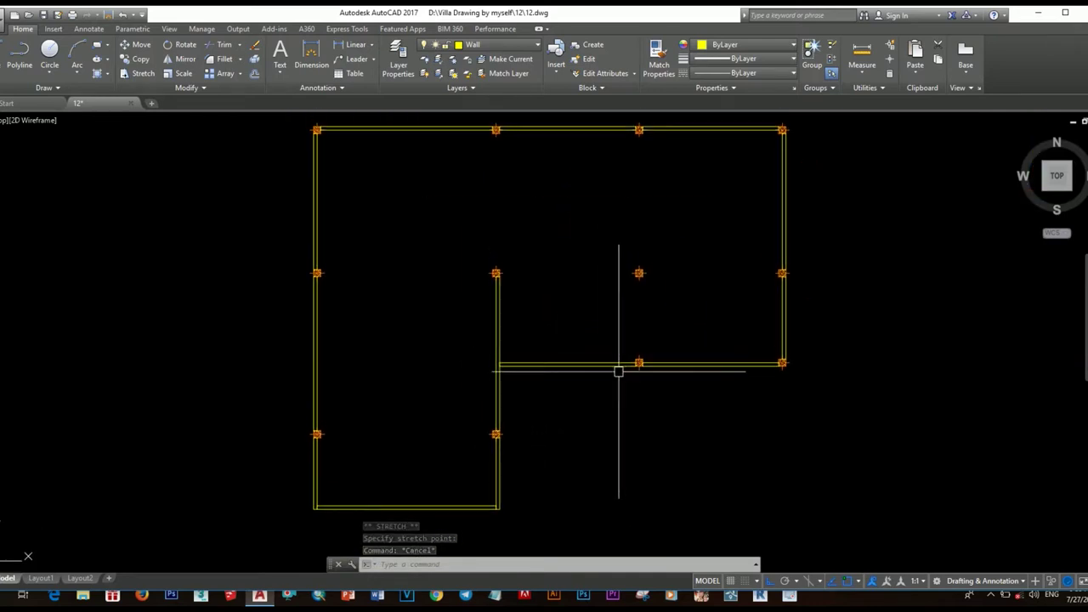
{"action": "scroll", "coordinate": [616, 362], "scroll_direction": "up", "scroll_amount": 2}
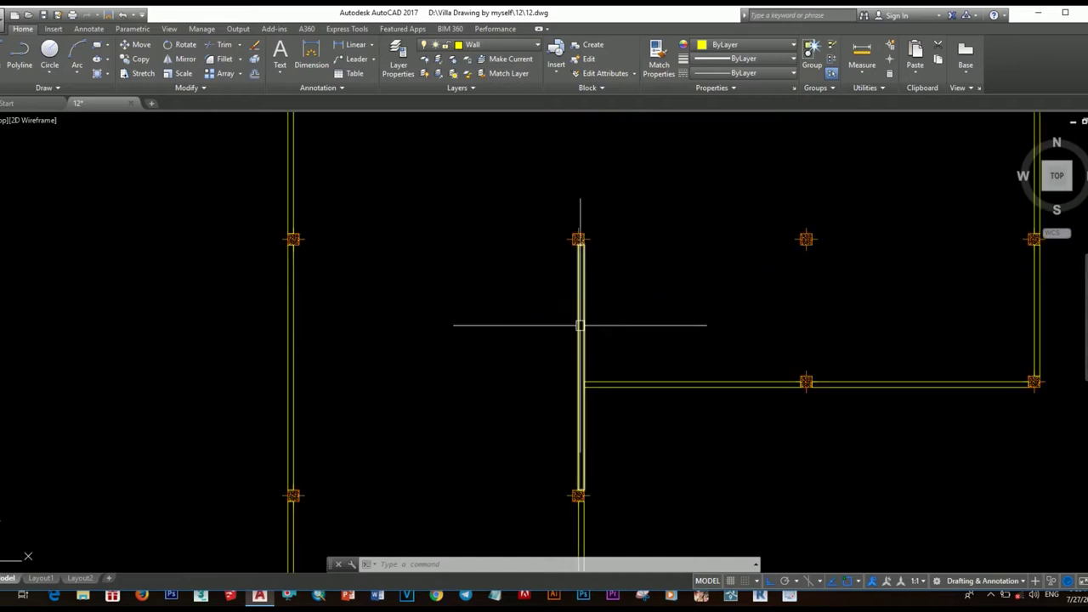
{"action": "left_click", "coordinate": [581, 324]}
{"action": "type", "text": "co"}
{"action": "key", "text": "Return"}
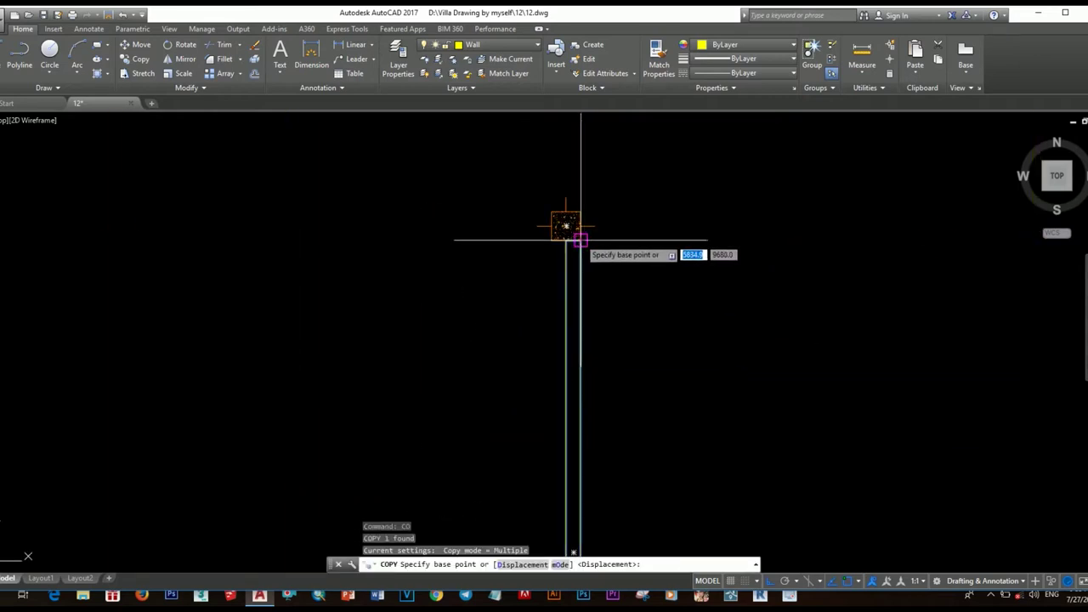
{"action": "left_click", "coordinate": [577, 239]}
{"action": "scroll", "coordinate": [571, 255], "scroll_direction": "down", "scroll_amount": 3}
{"action": "scroll", "coordinate": [573, 284], "scroll_direction": "up", "scroll_amount": 4}
{"action": "scroll", "coordinate": [617, 187], "scroll_direction": "down", "scroll_amount": 2}
{"action": "key", "text": "Escape"}
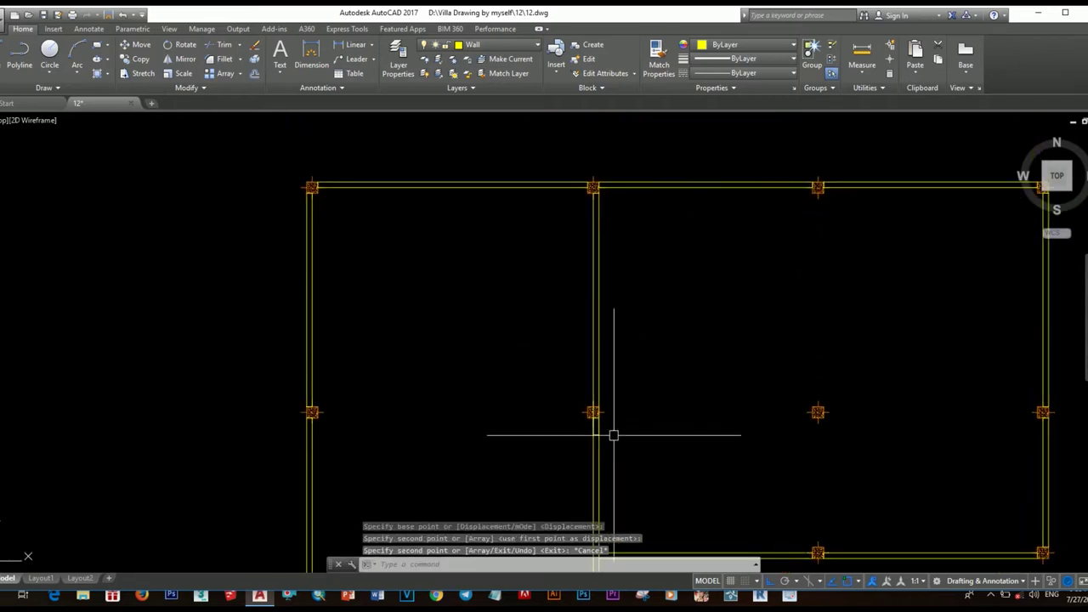
Step: Grip-stretch the inner vertical wall's end up to meet the top wall
{"action": "left_click", "coordinate": [591, 389]}
{"action": "scroll", "coordinate": [591, 388], "scroll_direction": "up", "scroll_amount": 5}
{"action": "left_click", "coordinate": [602, 427]}
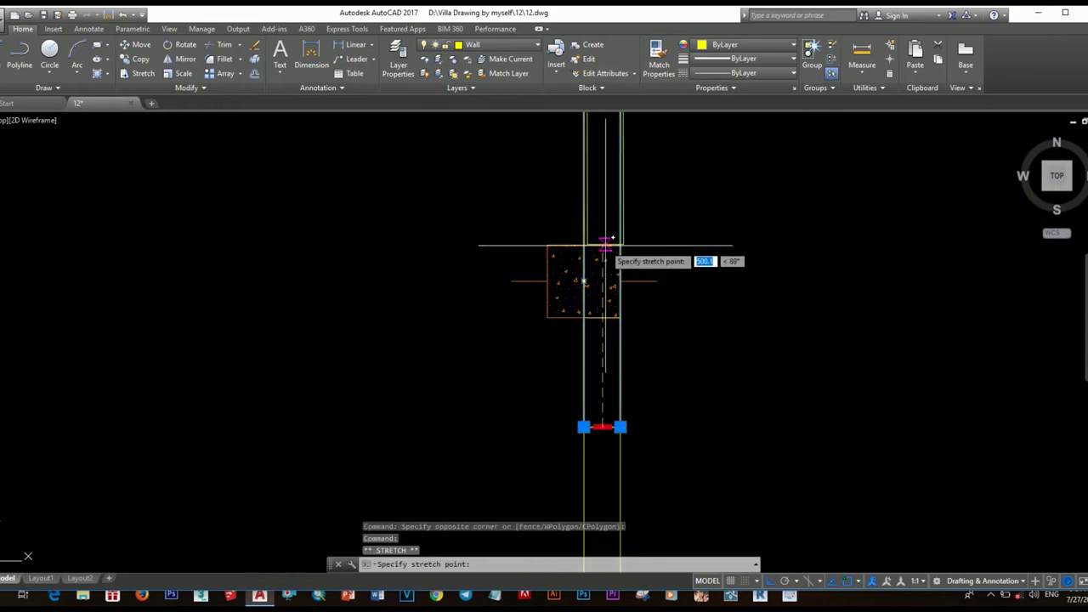
{"action": "scroll", "coordinate": [690, 294], "scroll_direction": "down", "scroll_amount": 3}
{"action": "scroll", "coordinate": [600, 267], "scroll_direction": "down", "scroll_amount": 3}
{"action": "key", "text": "Escape"}
{"action": "scroll", "coordinate": [573, 267], "scroll_direction": "up", "scroll_amount": 2}
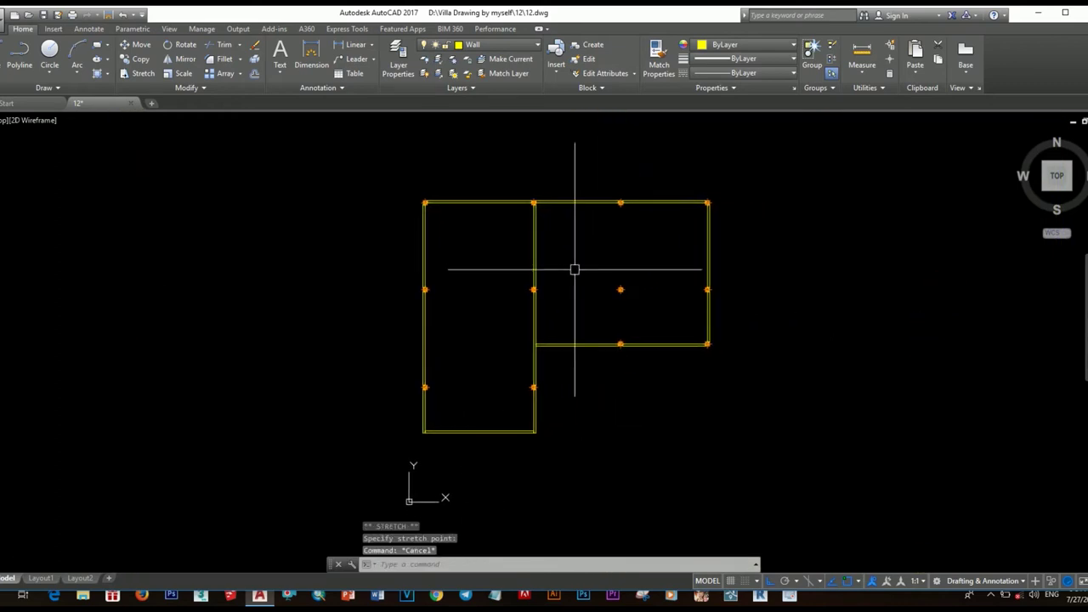
{"action": "scroll", "coordinate": [591, 358], "scroll_direction": "up", "scroll_amount": 2}
{"action": "middle_click_drag", "start_coordinate": [591, 358], "coordinate": [593, 339]}
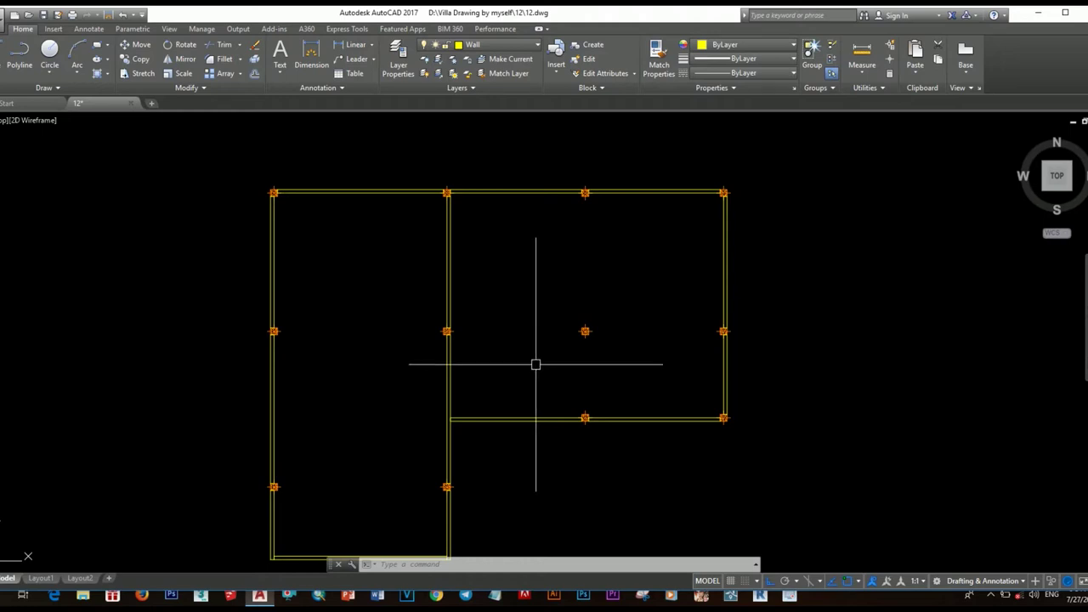
{"action": "mouse_move", "coordinate": [525, 363]}
{"action": "middle_mouse_down"}
{"action": "mouse_move", "coordinate": [552, 369]}
{"action": "mouse_move", "coordinate": [584, 336]}
{"action": "middle_mouse_up"}
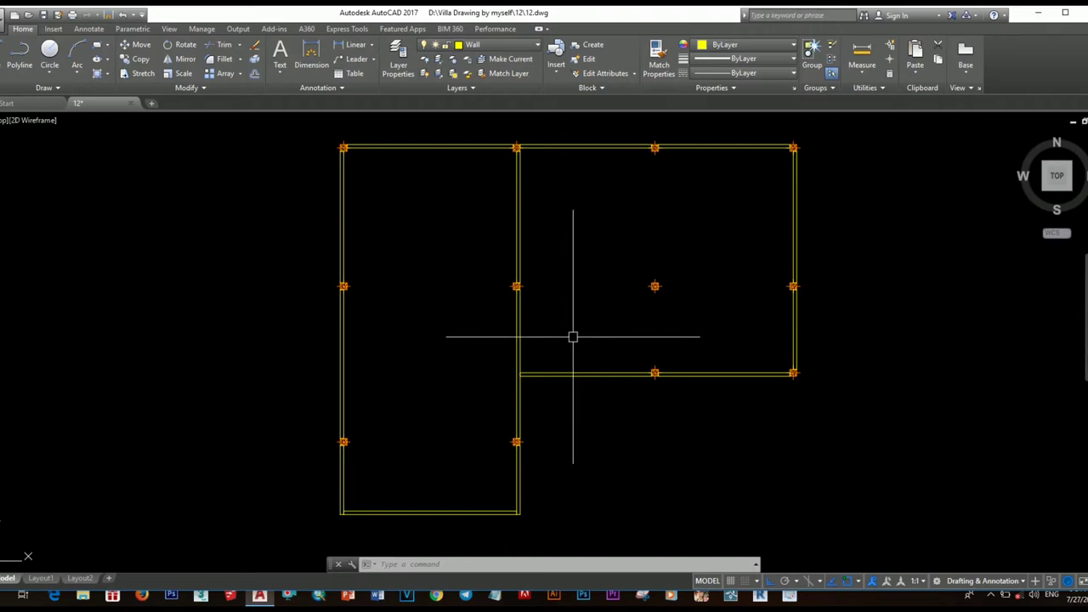
Step: Start a copy of a top wall segment from a column base point, then abandon it
{"action": "middle_click_drag", "start_coordinate": [576, 324], "coordinate": [562, 381]}
{"action": "left_click", "coordinate": [586, 204]}
{"action": "type", "text": "co"}
{"action": "key", "text": "Return"}
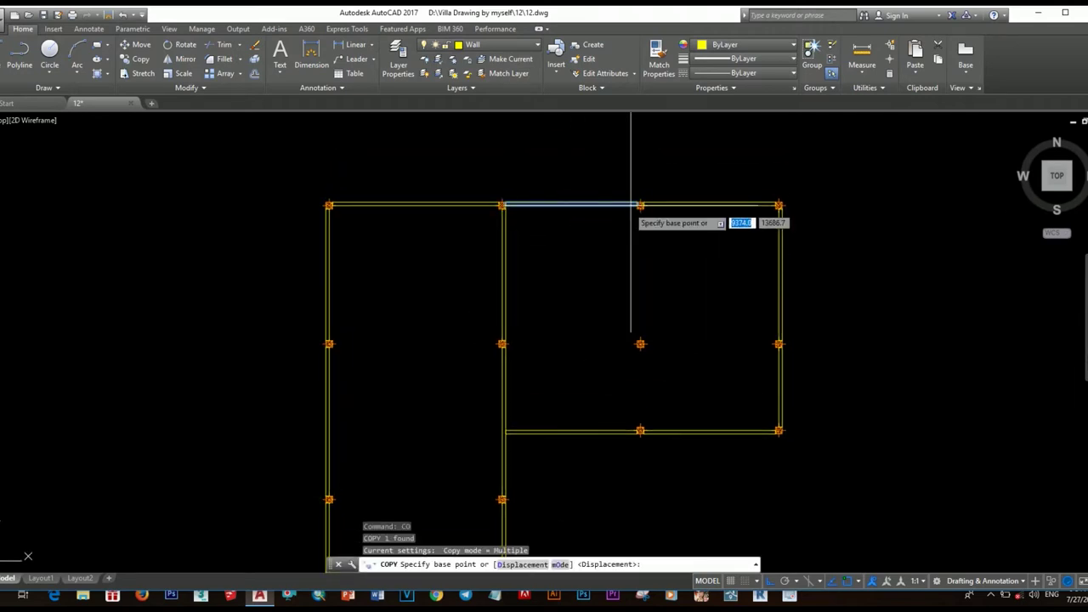
{"action": "scroll", "coordinate": [643, 225], "scroll_direction": "up", "scroll_amount": 5}
{"action": "left_click", "coordinate": [639, 209]}
{"action": "scroll", "coordinate": [638, 255], "scroll_direction": "down", "scroll_amount": 4}
{"action": "scroll", "coordinate": [638, 331], "scroll_direction": "up", "scroll_amount": 3}
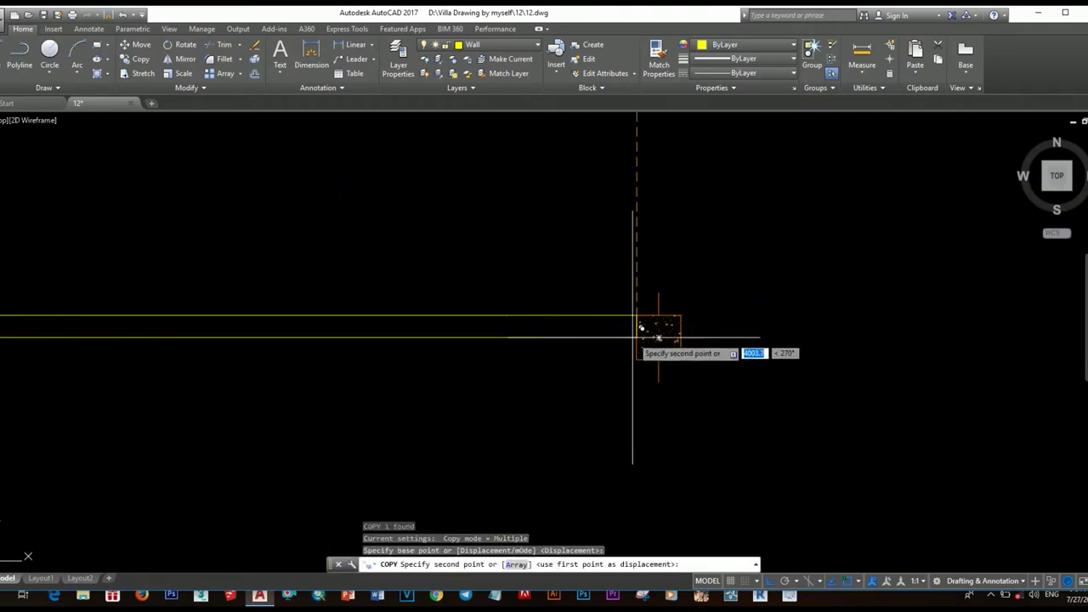
{"action": "scroll", "coordinate": [612, 315], "scroll_direction": "up", "scroll_amount": 2}
{"action": "scroll", "coordinate": [591, 289], "scroll_direction": "down", "scroll_amount": 2}
{"action": "key", "text": "Escape"}
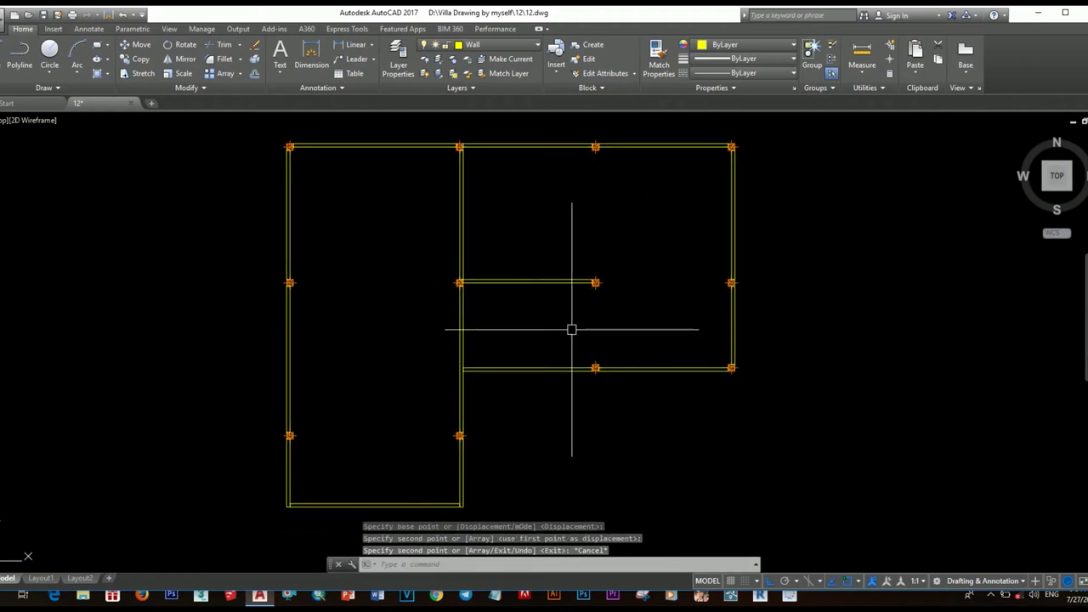
Step: Attempt a copy of the upper interior vertical wall, then cancel it and clear the selection
{"action": "middle_click_drag", "start_coordinate": [583, 330], "coordinate": [564, 347]}
{"action": "left_click", "coordinate": [499, 259]}
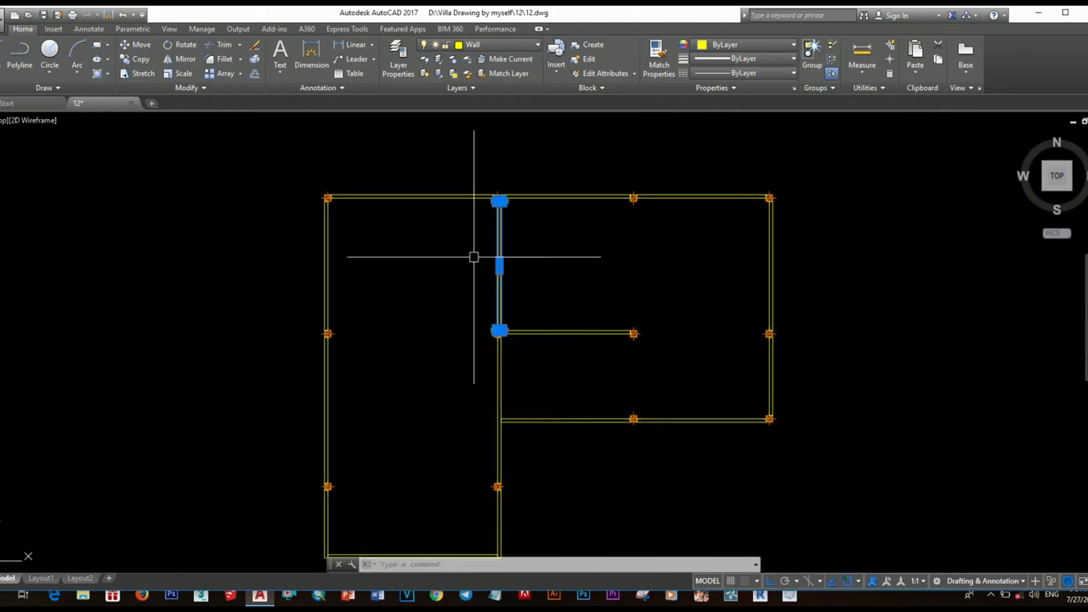
{"action": "type", "text": "co"}
{"action": "key", "text": "Return"}
{"action": "scroll", "coordinate": [476, 187], "scroll_direction": "up", "scroll_amount": 3}
{"action": "left_click", "coordinate": [449, 158]}
{"action": "middle_click_drag", "start_coordinate": [449, 159], "coordinate": [574, 239]}
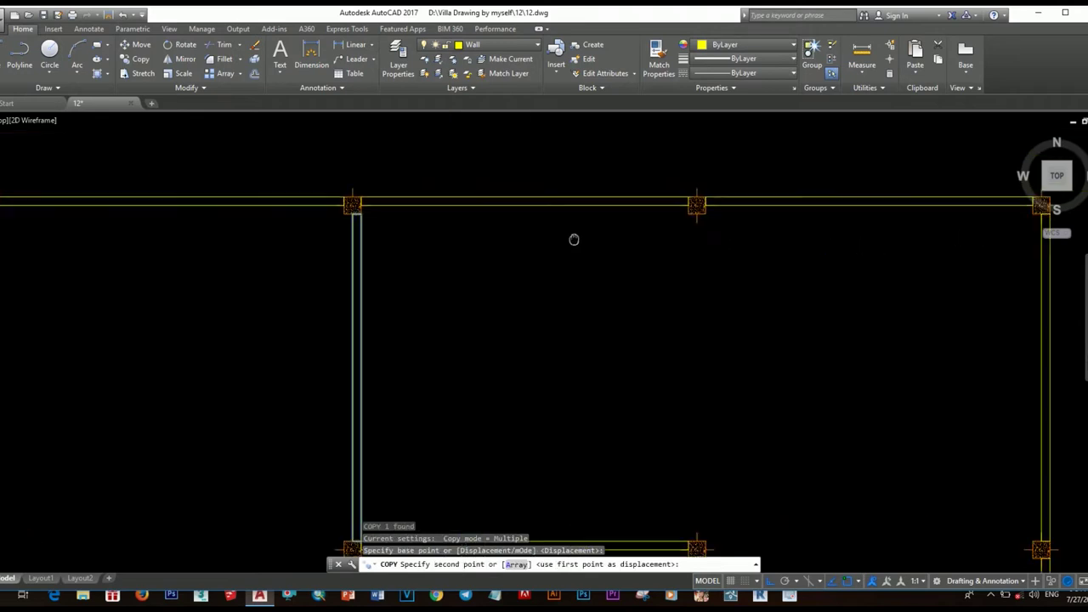
{"action": "scroll", "coordinate": [602, 206], "scroll_direction": "up", "scroll_amount": 4}
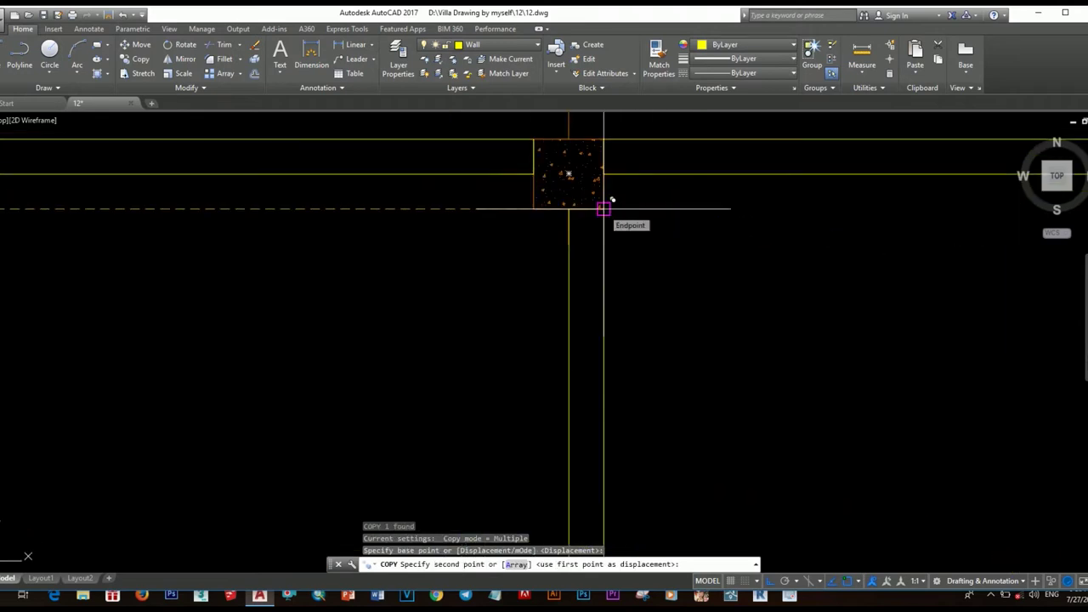
{"action": "scroll", "coordinate": [573, 207], "scroll_direction": "down", "scroll_amount": 3}
{"action": "key", "text": "Escape"}
{"action": "left_click", "coordinate": [671, 377]}
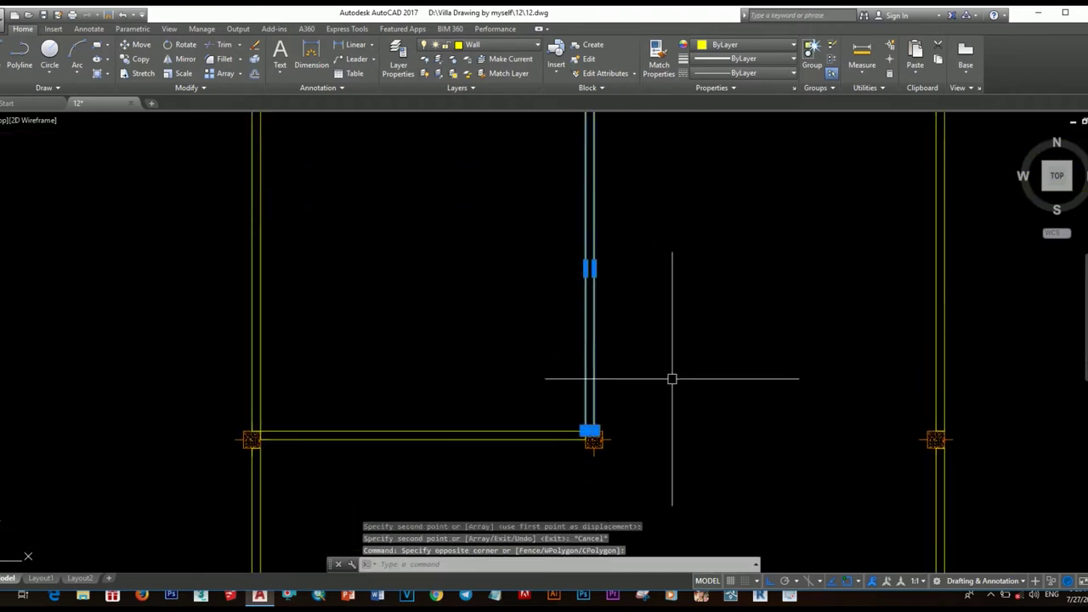
{"action": "key", "text": "Escape"}
{"action": "scroll", "coordinate": [585, 331], "scroll_direction": "down", "scroll_amount": 3}
{"action": "scroll", "coordinate": [585, 331], "scroll_direction": "up", "scroll_amount": 5}
Step: Draw a small rectangle at the column corner with REC
{"action": "type", "text": "rec"}
{"action": "key", "text": "Return"}
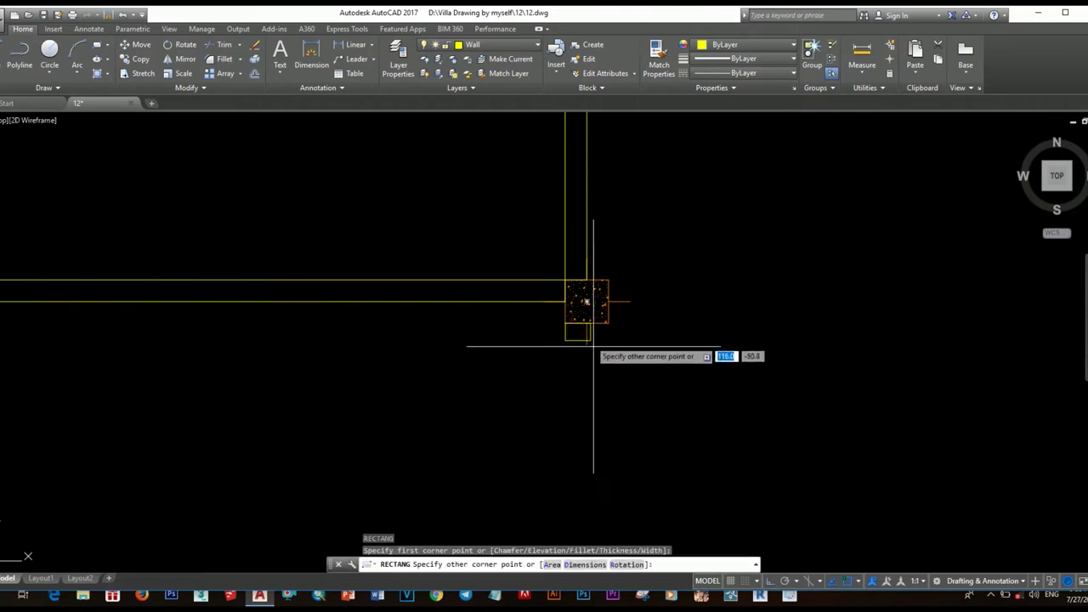
{"action": "scroll", "coordinate": [618, 318], "scroll_direction": "down", "scroll_amount": 3}
{"action": "scroll", "coordinate": [618, 318], "scroll_direction": "up", "scroll_amount": 3}
{"action": "left_click", "coordinate": [604, 301]}
{"action": "left_click", "coordinate": [605, 299]}
{"action": "scroll", "coordinate": [618, 340], "scroll_direction": "down", "scroll_amount": 5}
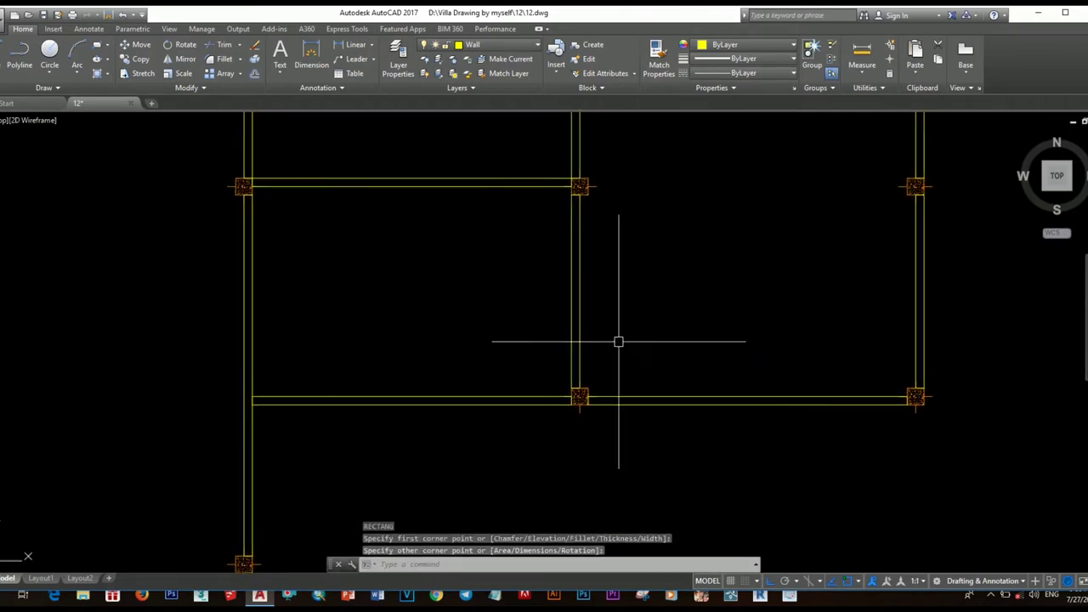
{"action": "scroll", "coordinate": [556, 340], "scroll_direction": "down", "scroll_amount": 2}
{"action": "scroll", "coordinate": [596, 347], "scroll_direction": "up", "scroll_amount": 3}
{"action": "mouse_move", "coordinate": [595, 347]}
{"action": "middle_mouse_down"}
{"action": "mouse_move", "coordinate": [641, 341]}
{"action": "mouse_move", "coordinate": [632, 332]}
{"action": "mouse_move", "coordinate": [652, 340]}
{"action": "mouse_move", "coordinate": [633, 358]}
{"action": "middle_mouse_up"}
Step: Start copying the middle horizontal wall, then cancel the copy
{"action": "scroll", "coordinate": [633, 358], "scroll_direction": "up", "scroll_amount": 2}
{"action": "left_click", "coordinate": [655, 335]}
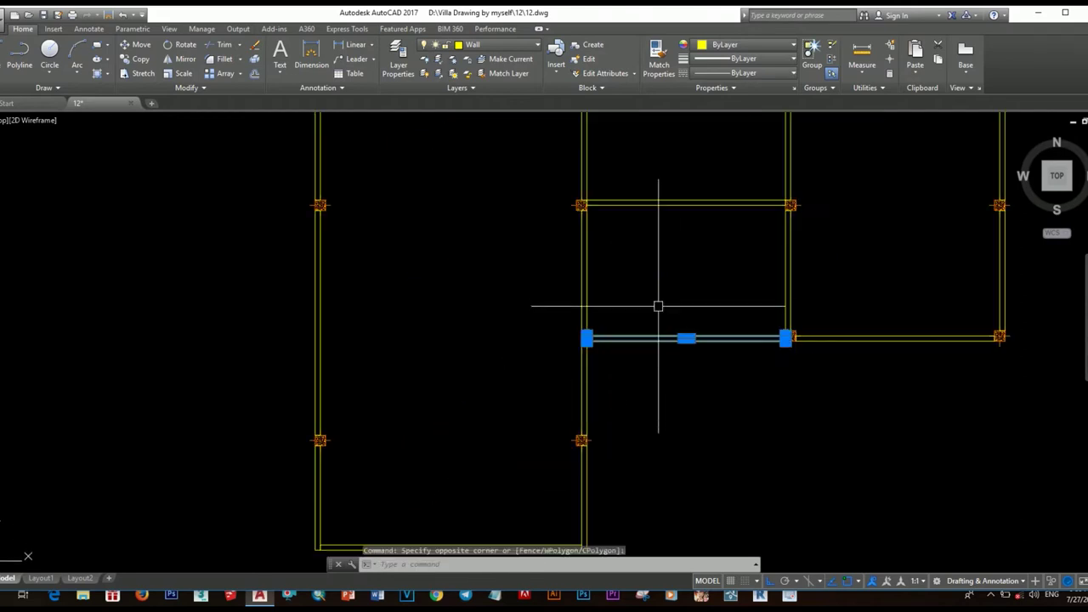
{"action": "type", "text": "co"}
{"action": "key", "text": "Return"}
{"action": "scroll", "coordinate": [789, 328], "scroll_direction": "up", "scroll_amount": 3}
{"action": "scroll", "coordinate": [762, 287], "scroll_direction": "up", "scroll_amount": 3}
{"action": "left_click", "coordinate": [763, 288]}
{"action": "scroll", "coordinate": [763, 287], "scroll_direction": "down", "scroll_amount": 5}
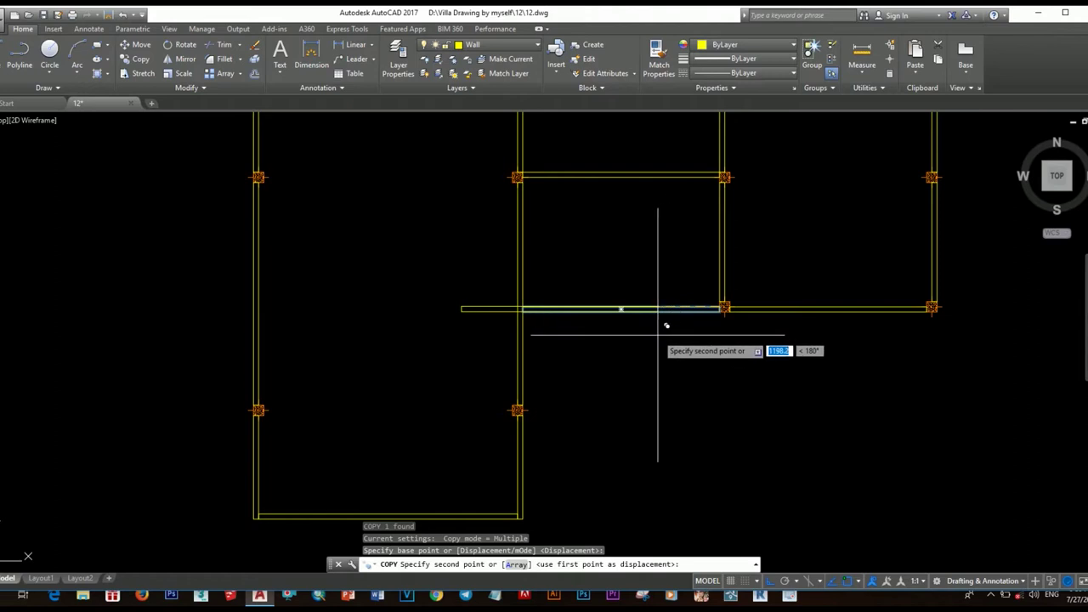
{"action": "key", "text": "Escape"}
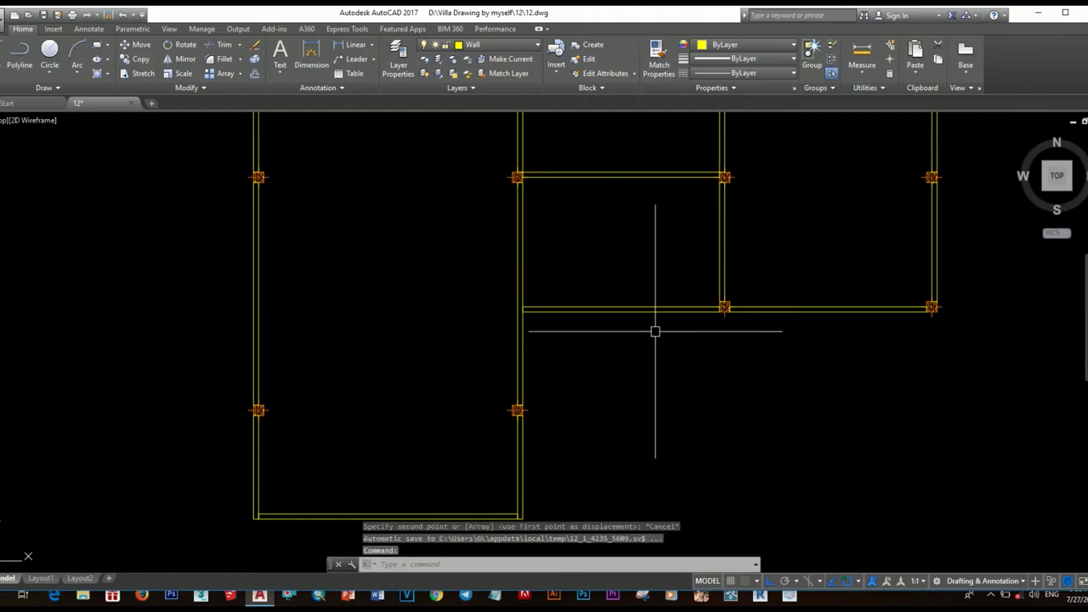
Step: Copy the vertical wall beside the left room 200 units to the left
{"action": "middle_click_drag", "start_coordinate": [655, 328], "coordinate": [743, 375]}
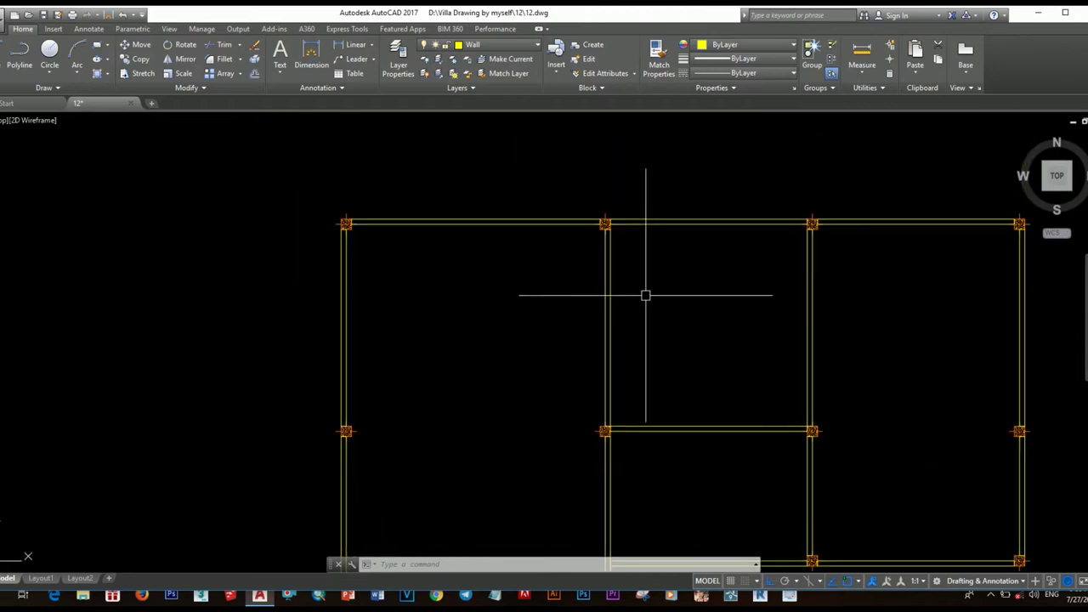
{"action": "left_click_drag", "start_coordinate": [646, 294], "coordinate": [599, 324]}
{"action": "type", "text": "Co"}
{"action": "key", "text": "Return"}
{"action": "left_click", "coordinate": [675, 299]}
{"action": "type", "text": "200"}
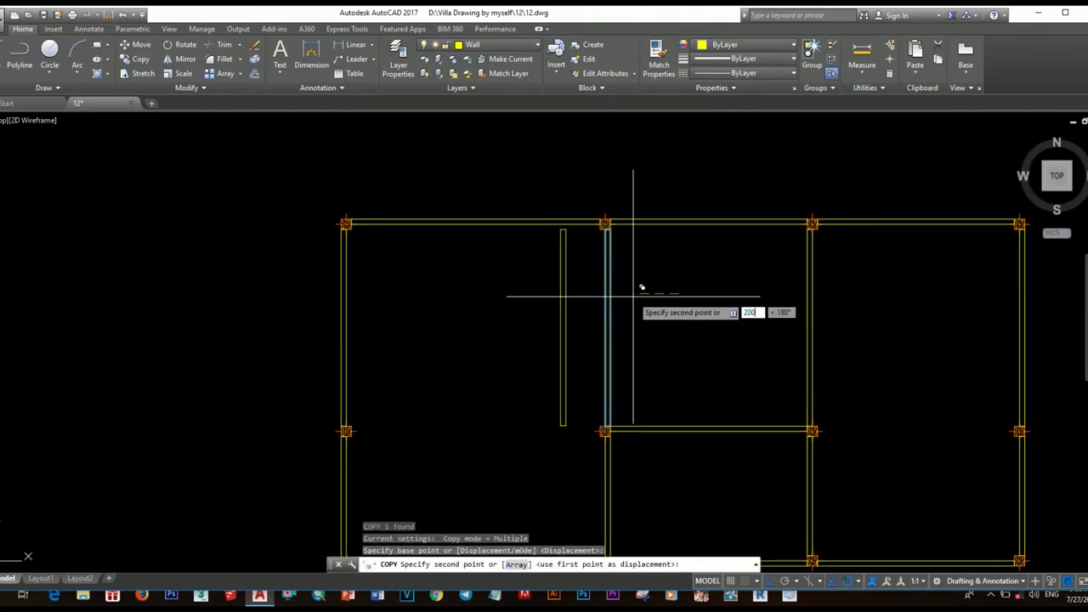
{"action": "key", "text": "Return"}
{"action": "key", "text": "Return"}
{"action": "scroll", "coordinate": [677, 304], "scroll_direction": "up", "scroll_amount": 3}
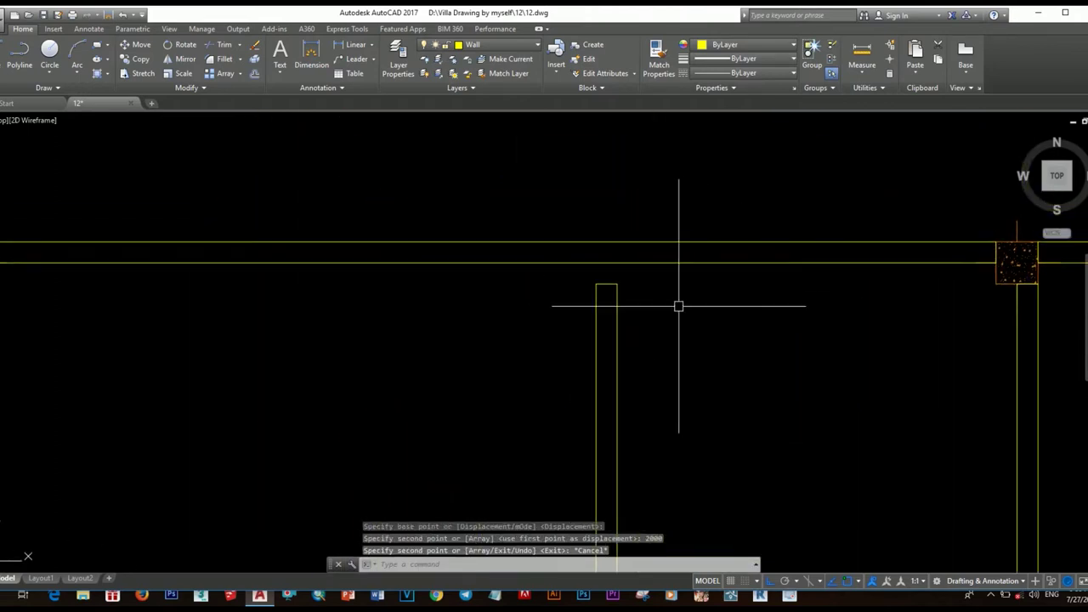
{"action": "type", "text": "s"}
Step: Stretch the new wall's top end up to the top wall
{"action": "key", "text": "Return"}
{"action": "left_click", "coordinate": [646, 295]}
{"action": "left_click", "coordinate": [589, 282]}
{"action": "key", "text": "Return"}
{"action": "left_click", "coordinate": [605, 284]}
{"action": "left_click", "coordinate": [604, 261]}
{"action": "scroll", "coordinate": [672, 312], "scroll_direction": "down", "scroll_amount": 3}
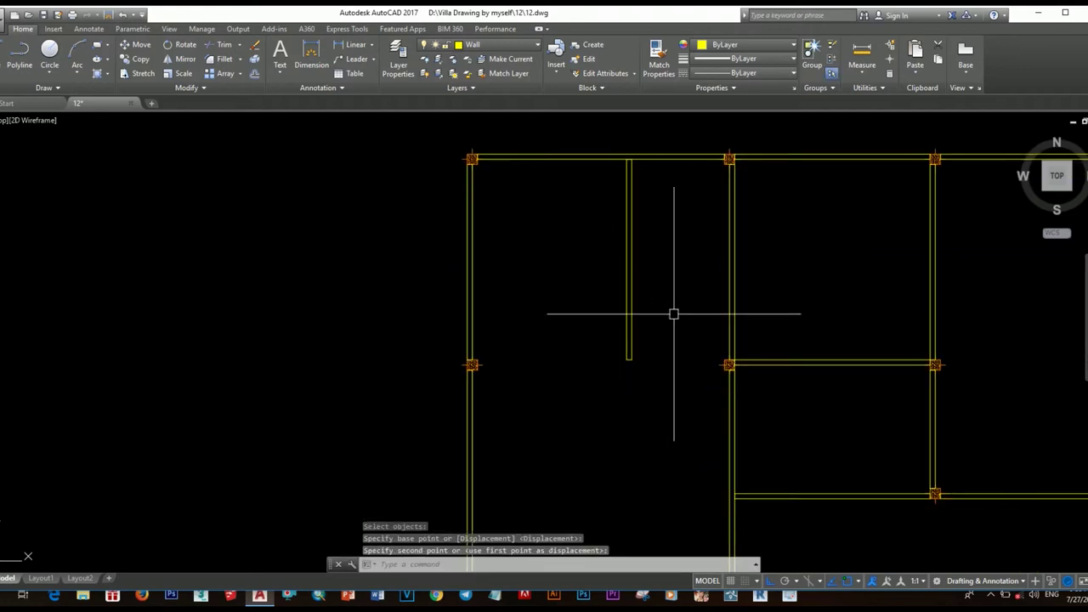
{"action": "scroll", "coordinate": [659, 332], "scroll_direction": "down", "scroll_amount": 2}
{"action": "scroll", "coordinate": [644, 332], "scroll_direction": "up", "scroll_amount": 2}
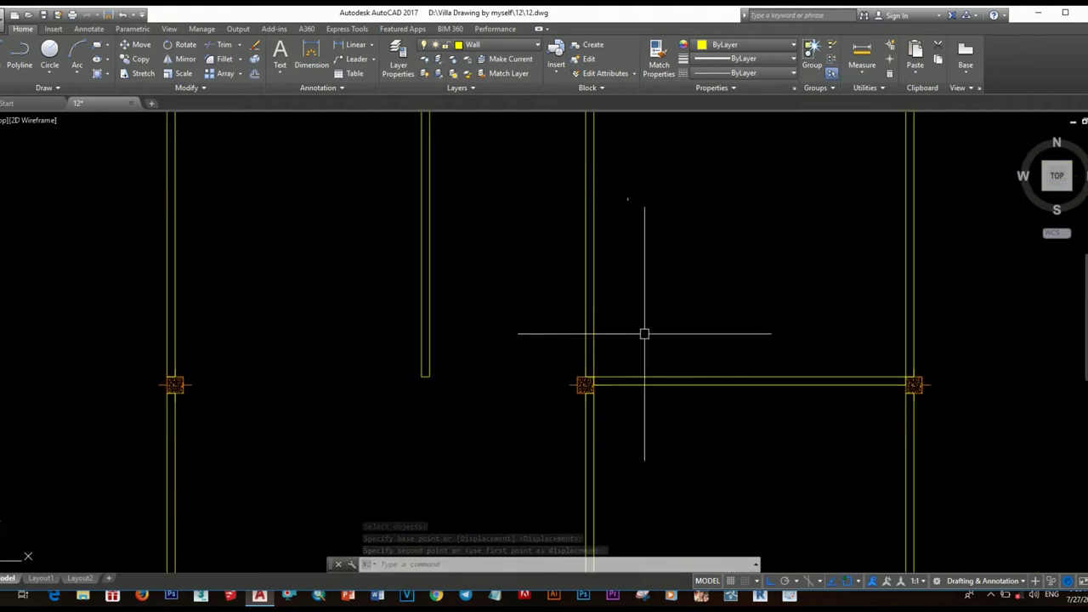
Step: Shorten the new wall by 1800 from its lower end with Stretch
{"action": "left_click", "coordinate": [736, 408]}
{"action": "left_click", "coordinate": [699, 358]}
{"action": "mouse_move", "coordinate": [656, 357]}
{"action": "middle_mouse_down"}
{"action": "mouse_move", "coordinate": [671, 350]}
{"action": "mouse_move", "coordinate": [663, 377]}
{"action": "middle_mouse_up"}
{"action": "type", "text": "s"}
{"action": "key", "text": "Return"}
{"action": "left_click_drag", "start_coordinate": [646, 438], "coordinate": [587, 396]}
{"action": "key", "text": "Return"}
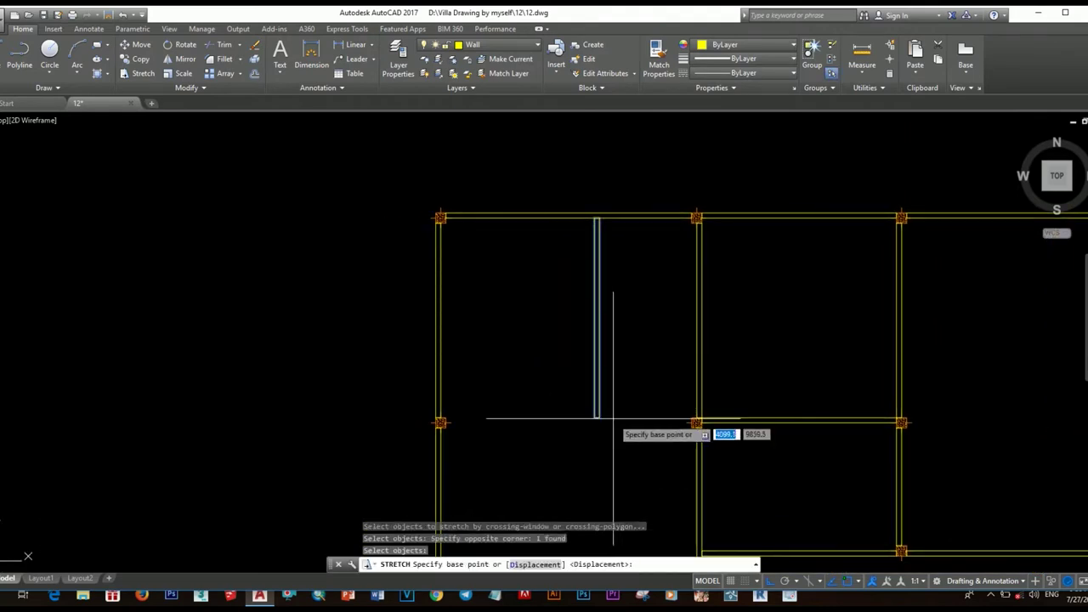
{"action": "left_click", "coordinate": [613, 416]}
{"action": "type", "text": "1800"}
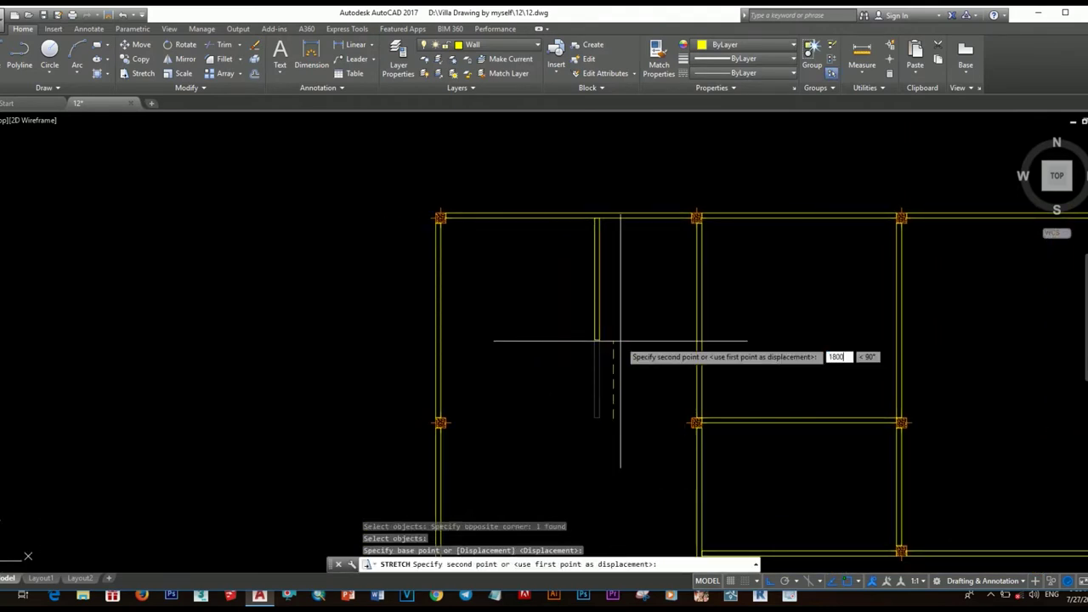
{"action": "key", "text": "Return"}
{"action": "scroll", "coordinate": [595, 449], "scroll_direction": "down", "scroll_amount": 5}
{"action": "scroll", "coordinate": [595, 449], "scroll_direction": "up", "scroll_amount": 5}
Step: Copy the middle horizontal wall to the short wall's lower end
{"action": "left_click", "coordinate": [802, 425]}
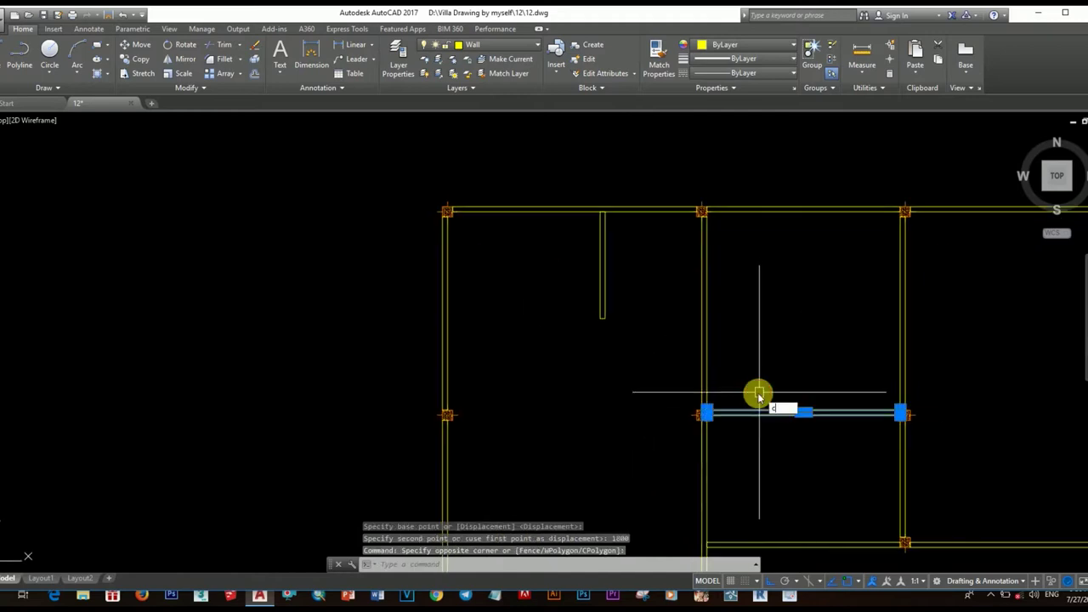
{"action": "type", "text": "o"}
{"action": "key", "text": "Return"}
{"action": "scroll", "coordinate": [728, 408], "scroll_direction": "up", "scroll_amount": 3}
{"action": "left_click", "coordinate": [729, 408]}
{"action": "scroll", "coordinate": [743, 408], "scroll_direction": "up", "scroll_amount": 2}
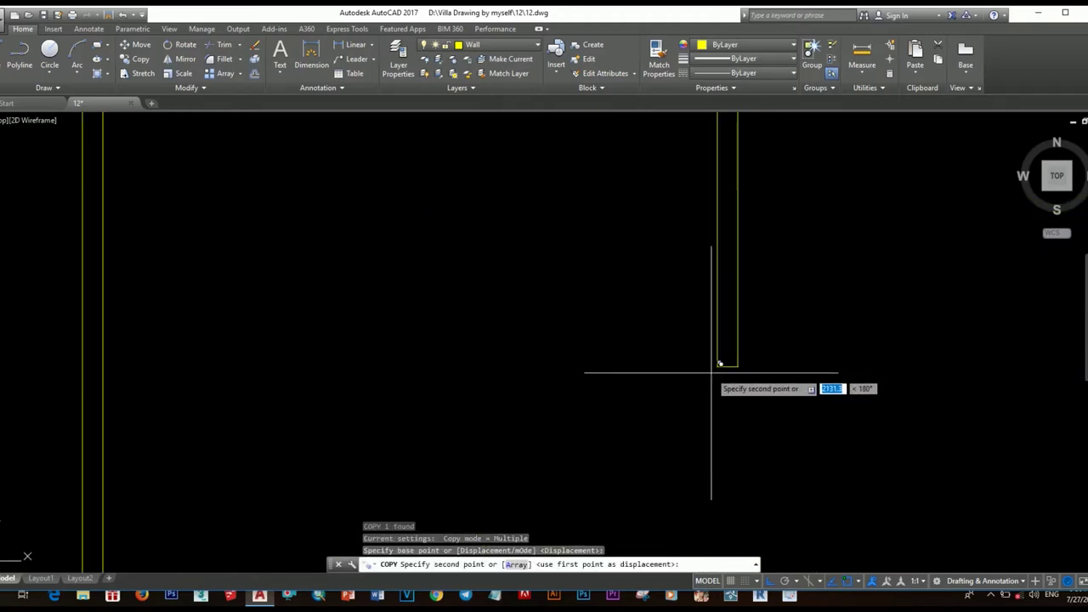
{"action": "scroll", "coordinate": [711, 371], "scroll_direction": "down", "scroll_amount": 5}
{"action": "scroll", "coordinate": [753, 389], "scroll_direction": "up", "scroll_amount": 5}
{"action": "key", "text": "Escape"}
{"action": "type", "text": "s"}
{"action": "key", "text": "Return"}
Step: Stretch the copied horizontal wall's end to meet the new vertical wall, closing the bathroom
{"action": "left_click_drag", "start_coordinate": [833, 382], "coordinate": [791, 332]}
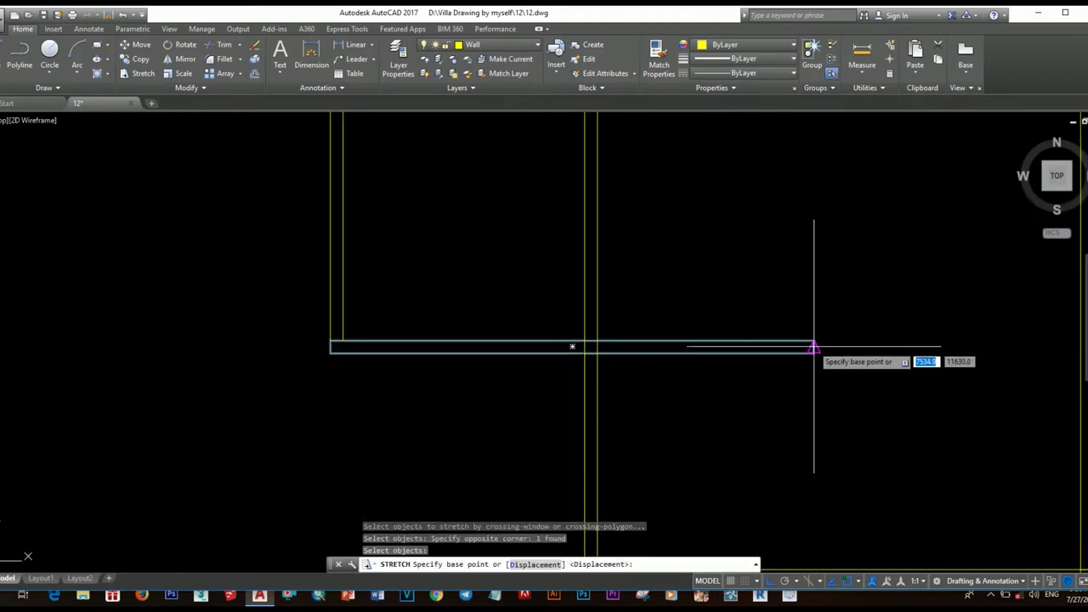
{"action": "left_click", "coordinate": [814, 347]}
{"action": "scroll", "coordinate": [590, 344], "scroll_direction": "down", "scroll_amount": 3}
{"action": "scroll", "coordinate": [563, 323], "scroll_direction": "down", "scroll_amount": 2}
{"action": "scroll", "coordinate": [623, 364], "scroll_direction": "up", "scroll_amount": 4}
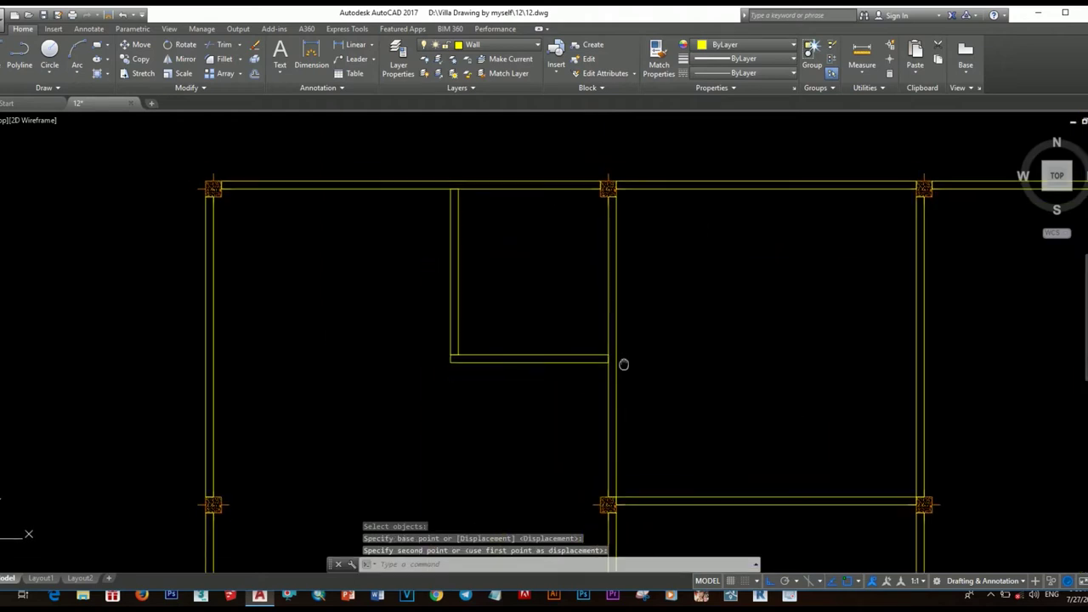
{"action": "left_click", "coordinate": [598, 377]}
{"action": "scroll", "coordinate": [596, 346], "scroll_direction": "down", "scroll_amount": 2}
{"action": "scroll", "coordinate": [544, 337], "scroll_direction": "down", "scroll_amount": 2}
{"action": "middle_click_drag", "start_coordinate": [564, 348], "coordinate": [558, 363]}
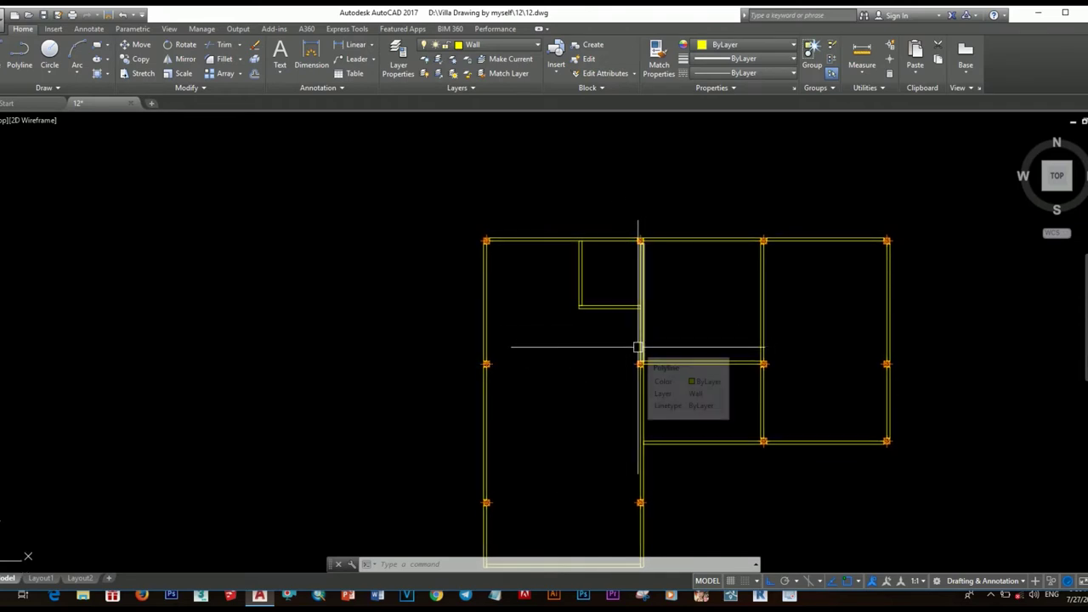
{"action": "middle_click_drag", "start_coordinate": [634, 352], "coordinate": [554, 329]}
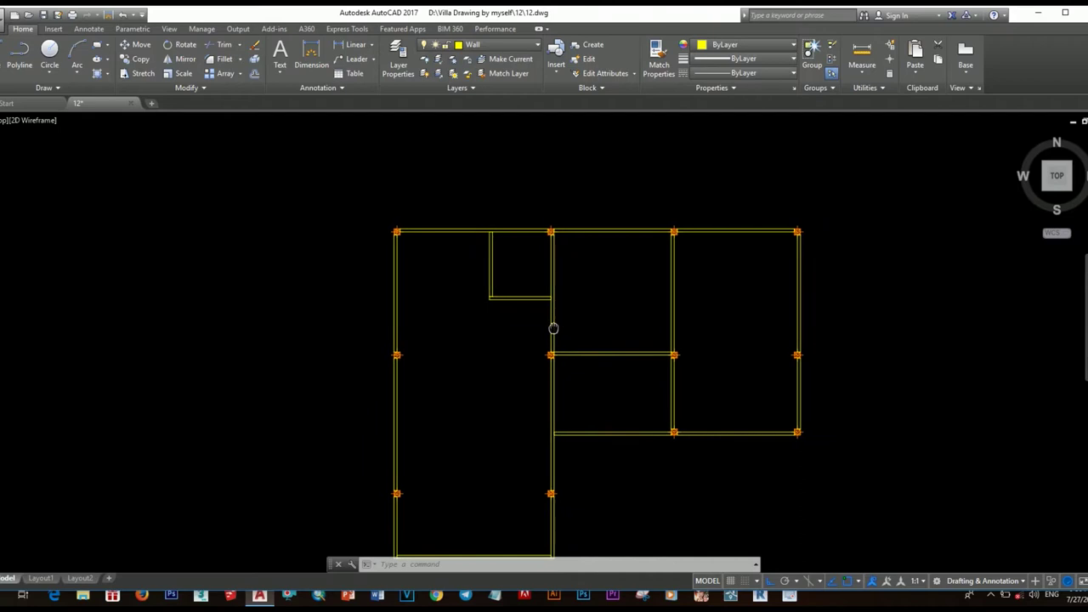
Step: Copy both bathroom partition walls from the column corner to the matching corner of the right room
{"action": "left_click", "coordinate": [495, 307]}
{"action": "type", "text": "co"}
{"action": "key", "text": "Return"}
{"action": "scroll", "coordinate": [494, 309], "scroll_direction": "up", "scroll_amount": 5}
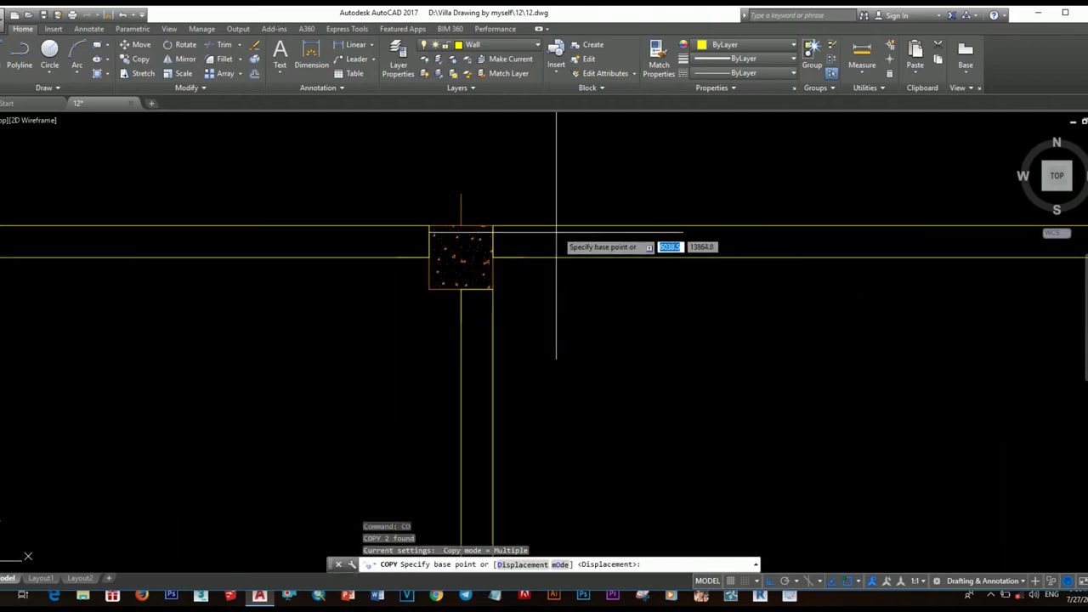
{"action": "left_click", "coordinate": [495, 226]}
{"action": "scroll", "coordinate": [607, 287], "scroll_direction": "down", "scroll_amount": 3}
{"action": "scroll", "coordinate": [634, 287], "scroll_direction": "up", "scroll_amount": 2}
{"action": "left_click", "coordinate": [633, 287]}
{"action": "scroll", "coordinate": [706, 311], "scroll_direction": "down", "scroll_amount": 2}
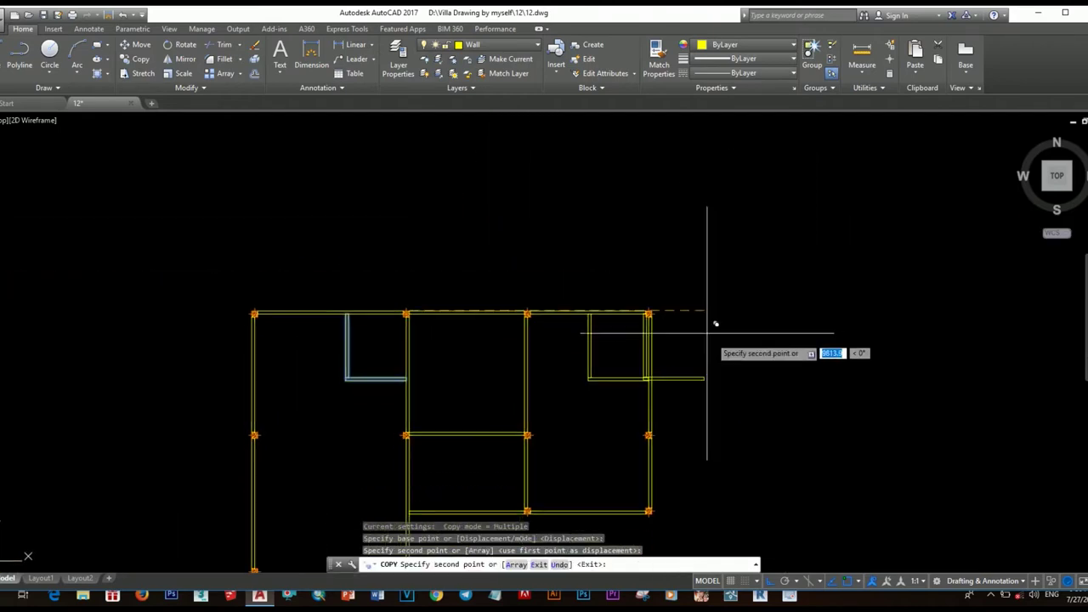
{"action": "key", "text": "Escape"}
{"action": "mouse_move", "coordinate": [608, 429]}
{"action": "middle_mouse_down"}
{"action": "mouse_move", "coordinate": [598, 370]}
{"action": "mouse_move", "coordinate": [569, 366]}
{"action": "middle_mouse_up"}
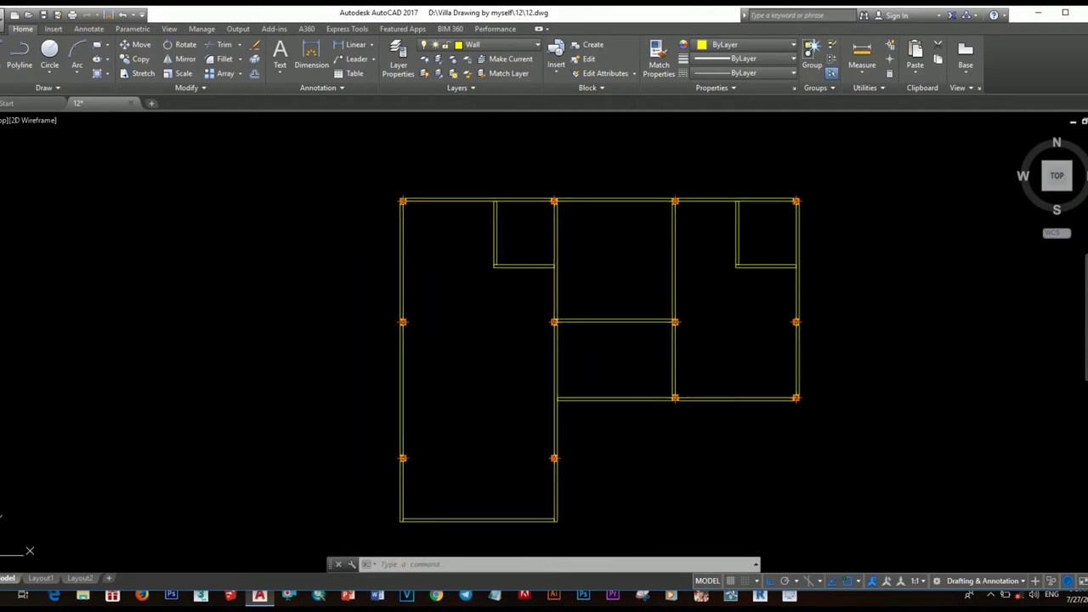
{"action": "scroll", "coordinate": [577, 380], "scroll_direction": "down", "scroll_amount": 2}
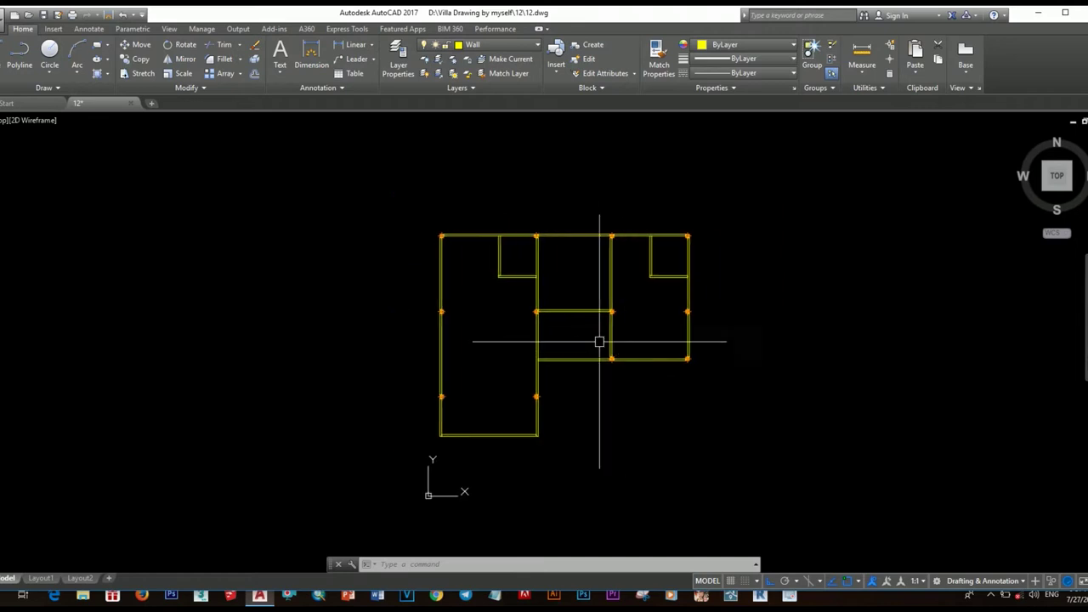
{"action": "scroll", "coordinate": [600, 340], "scroll_direction": "up", "scroll_amount": 2}
{"action": "middle_click_drag", "start_coordinate": [494, 357], "coordinate": [537, 357]}
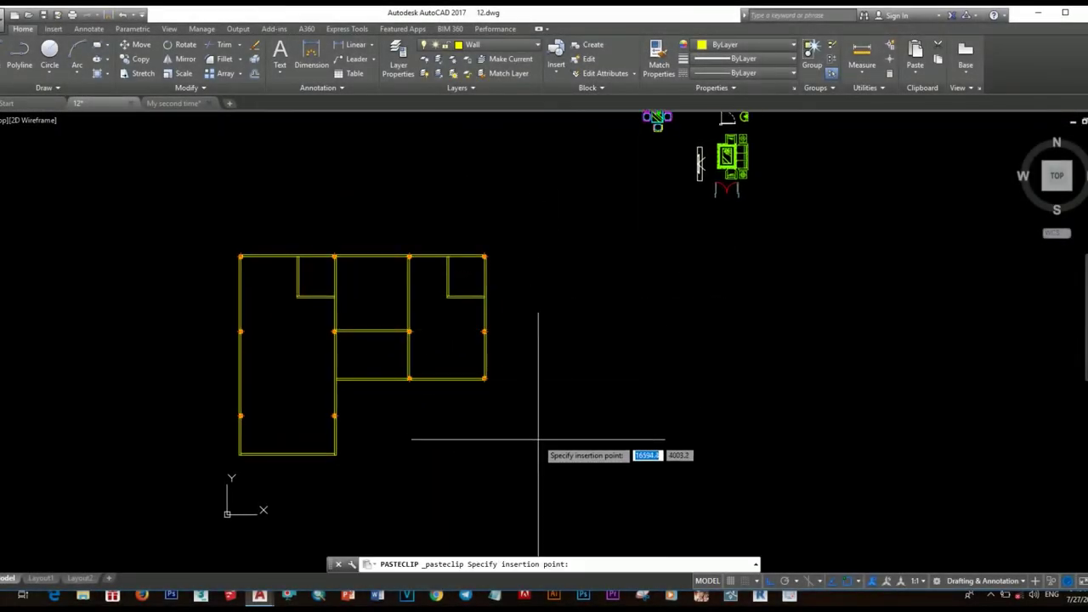
Step: Place the pasted furniture blocks beside the floor plan
{"action": "scroll", "coordinate": [502, 366], "scroll_direction": "down", "scroll_amount": 3}
{"action": "left_click", "coordinate": [449, 429]}
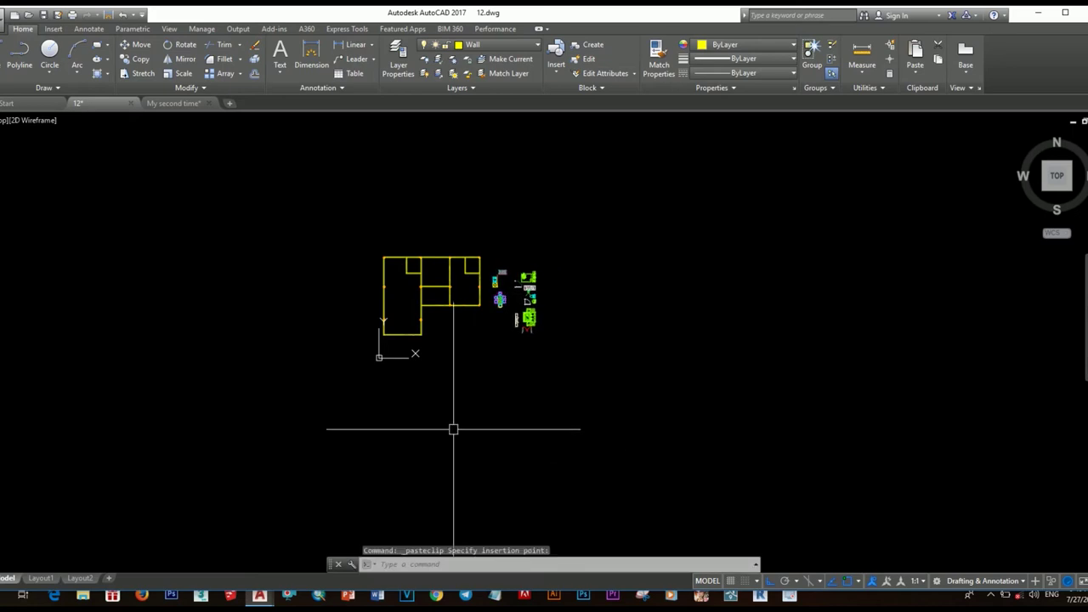
{"action": "scroll", "coordinate": [476, 400], "scroll_direction": "up", "scroll_amount": 5}
{"action": "scroll", "coordinate": [510, 382], "scroll_direction": "down", "scroll_amount": 1}
{"action": "scroll", "coordinate": [516, 363], "scroll_direction": "down", "scroll_amount": 2}
{"action": "scroll", "coordinate": [564, 354], "scroll_direction": "down", "scroll_amount": 2}
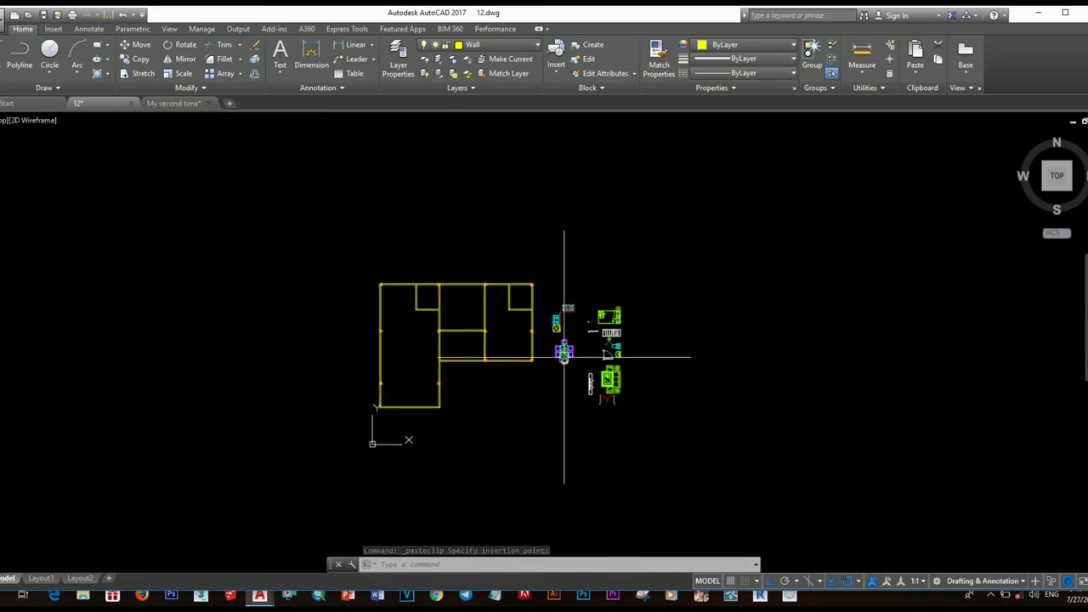
{"action": "scroll", "coordinate": [510, 349], "scroll_direction": "up", "scroll_amount": 5}
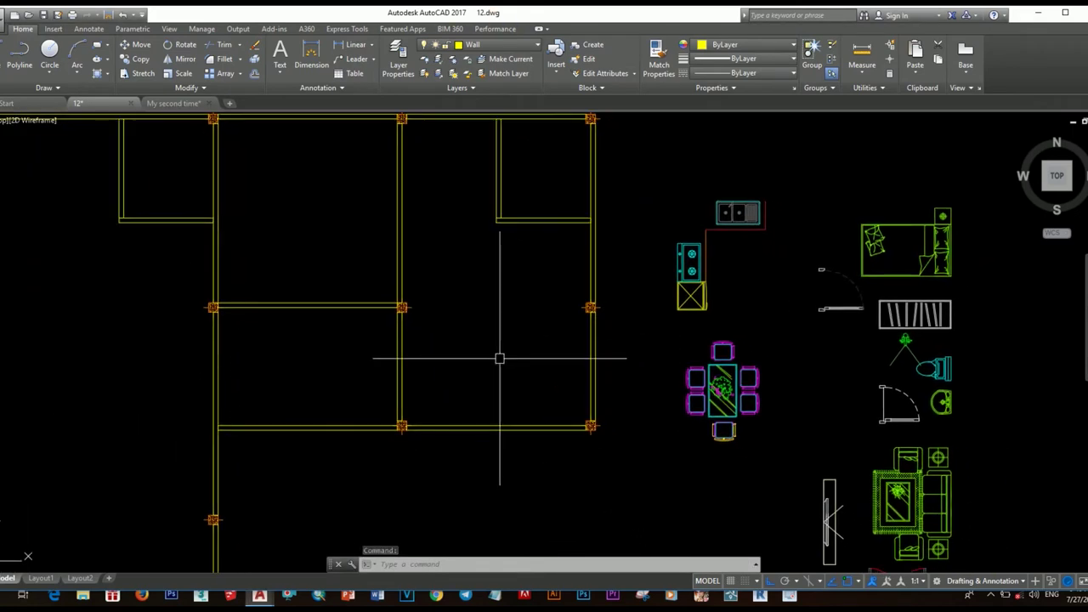
Step: Paste another block above the plan, then move it to a new position
{"action": "key", "text": "ctrl+v"}
{"action": "scroll", "coordinate": [365, 510], "scroll_direction": "down", "scroll_amount": 5}
{"action": "left_click", "coordinate": [395, 489]}
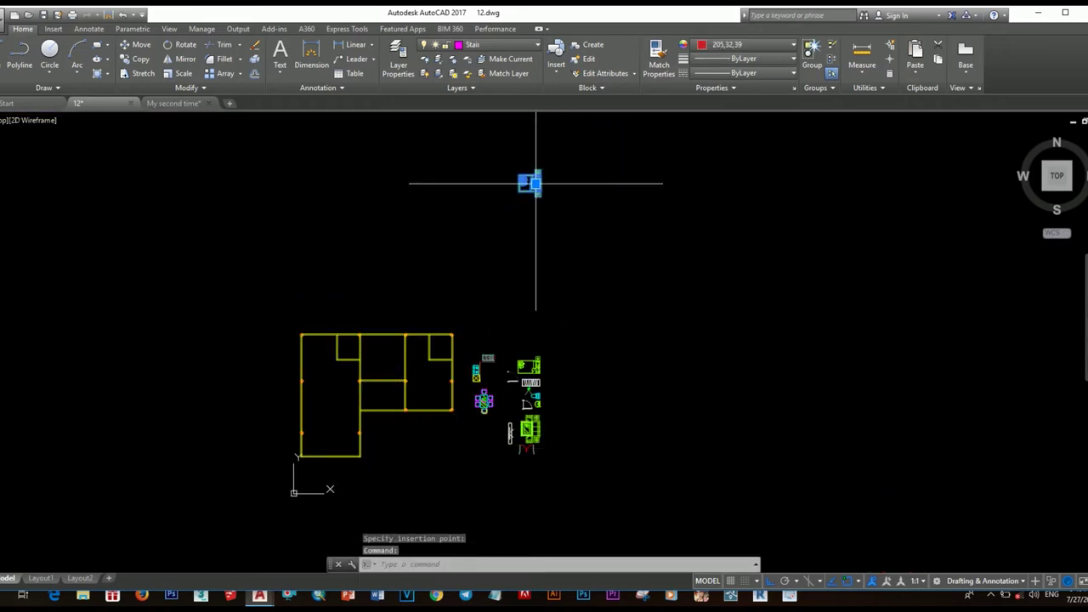
{"action": "key", "text": "m"}
{"action": "key", "text": "Return"}
{"action": "left_click", "coordinate": [600, 232]}
{"action": "left_click", "coordinate": [600, 445]}
{"action": "scroll", "coordinate": [595, 340], "scroll_direction": "up", "scroll_amount": 5}
Step: Move the first bed block against the plan's wall
{"action": "scroll", "coordinate": [583, 279], "scroll_direction": "up", "scroll_amount": 2}
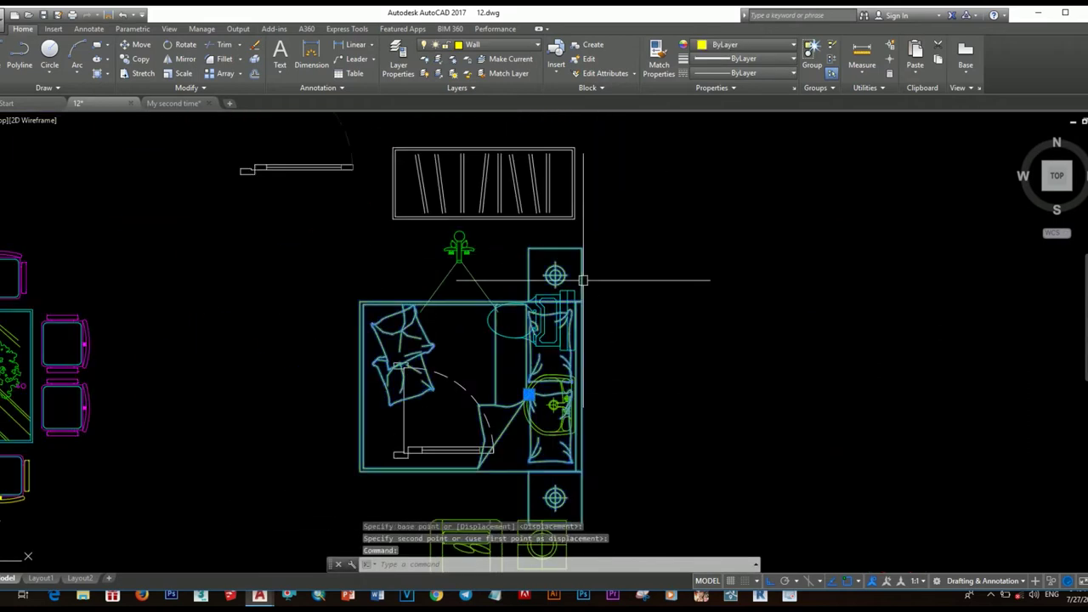
{"action": "key", "text": "Return"}
{"action": "left_click", "coordinate": [593, 361]}
{"action": "scroll", "coordinate": [593, 361], "scroll_direction": "down", "scroll_amount": 3}
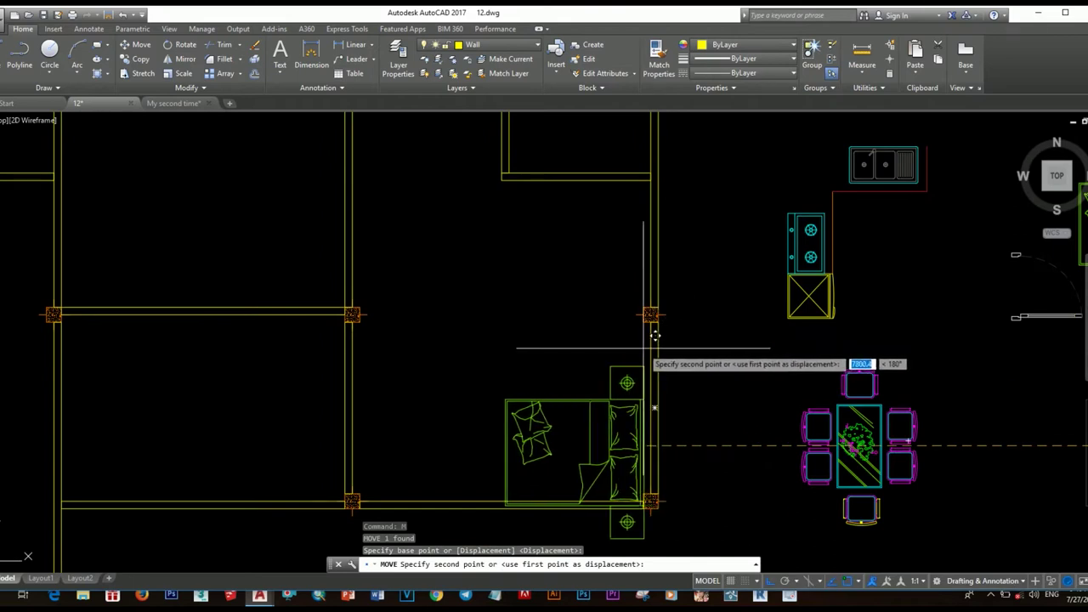
{"action": "scroll", "coordinate": [653, 366], "scroll_direction": "down", "scroll_amount": 2}
{"action": "left_click", "coordinate": [652, 315]}
Step: Reselect the bed and begin moving it again from a new base point
{"action": "left_click", "coordinate": [544, 255]}
{"action": "left_click", "coordinate": [680, 374]}
{"action": "scroll", "coordinate": [705, 382], "scroll_direction": "up", "scroll_amount": 2}
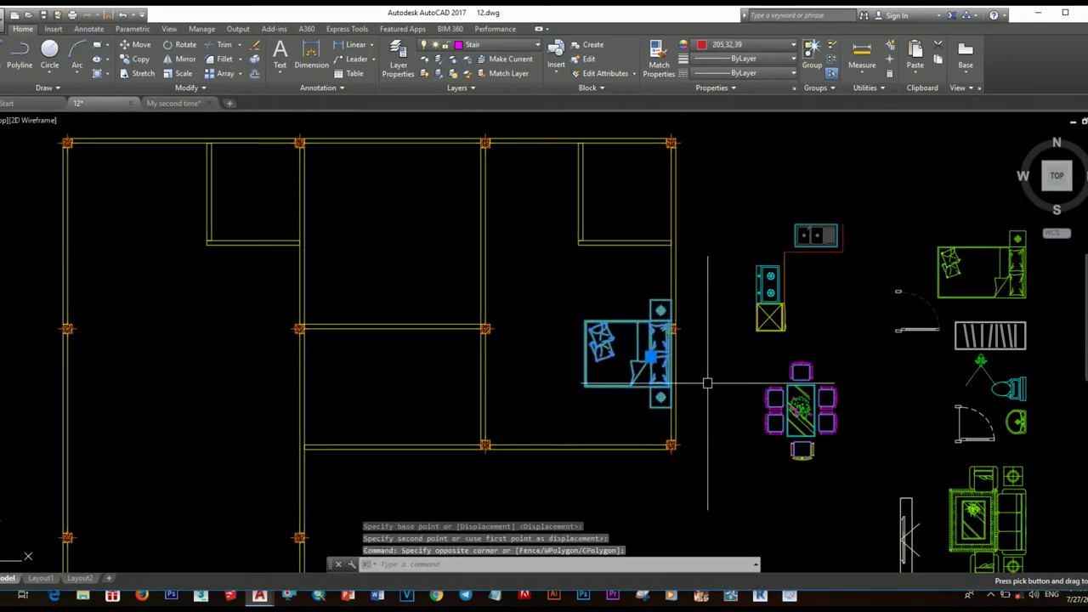
{"action": "scroll", "coordinate": [677, 350], "scroll_direction": "up", "scroll_amount": 2}
{"action": "key", "text": "m"}
{"action": "key", "text": "Return"}
{"action": "left_click", "coordinate": [678, 349]}
{"action": "scroll", "coordinate": [689, 344], "scroll_direction": "up", "scroll_amount": 2}
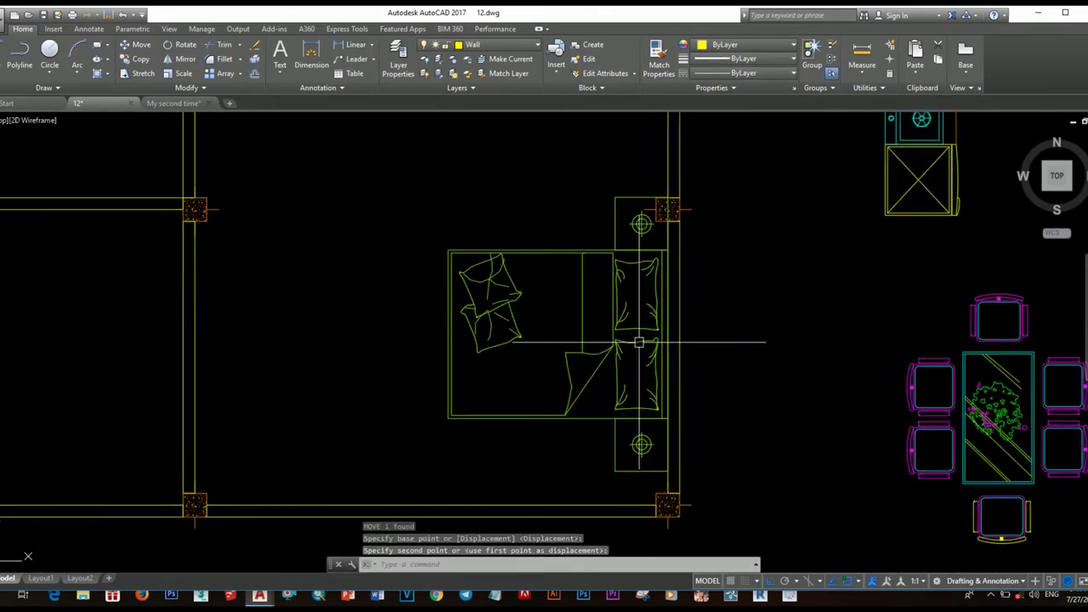
{"action": "scroll", "coordinate": [729, 358], "scroll_direction": "down", "scroll_amount": 2}
{"action": "middle_click_drag", "start_coordinate": [729, 358], "coordinate": [729, 343]}
Step: Start a line at the bed, cancel it, and pan across the floor plan
{"action": "key", "text": "Escape"}
{"action": "key", "text": "l"}
{"action": "key", "text": "Return"}
{"action": "left_click", "coordinate": [678, 338]}
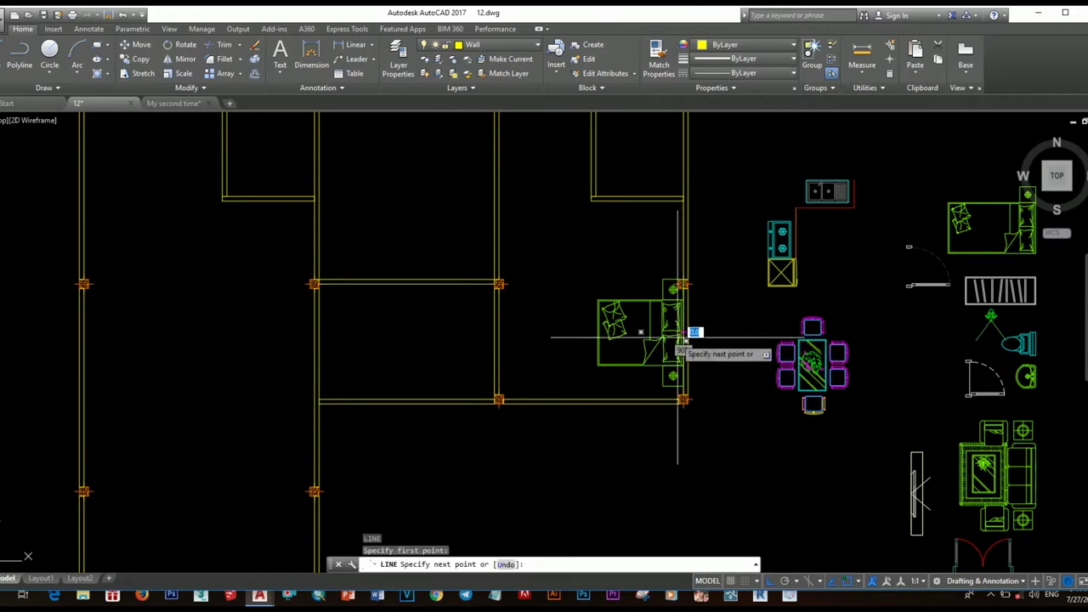
{"action": "key", "text": "Escape"}
{"action": "scroll", "coordinate": [629, 331], "scroll_direction": "down", "scroll_amount": 3}
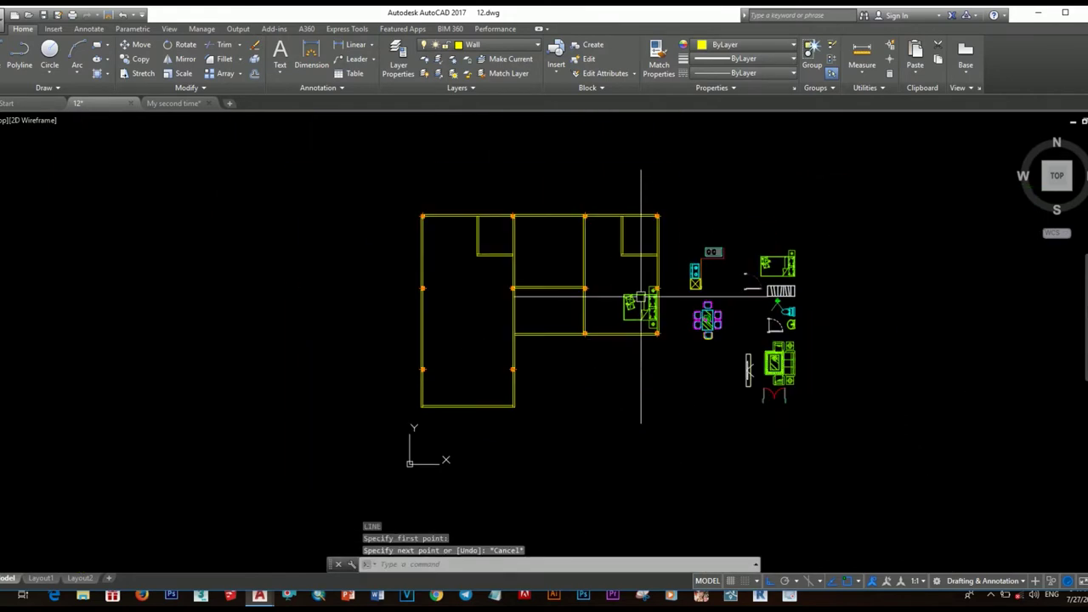
{"action": "scroll", "coordinate": [629, 331], "scroll_direction": "up", "scroll_amount": 3}
{"action": "scroll", "coordinate": [629, 331], "scroll_direction": "down", "scroll_amount": 3}
{"action": "scroll", "coordinate": [628, 332], "scroll_direction": "up", "scroll_amount": 2}
{"action": "scroll", "coordinate": [628, 332], "scroll_direction": "up", "scroll_amount": 2}
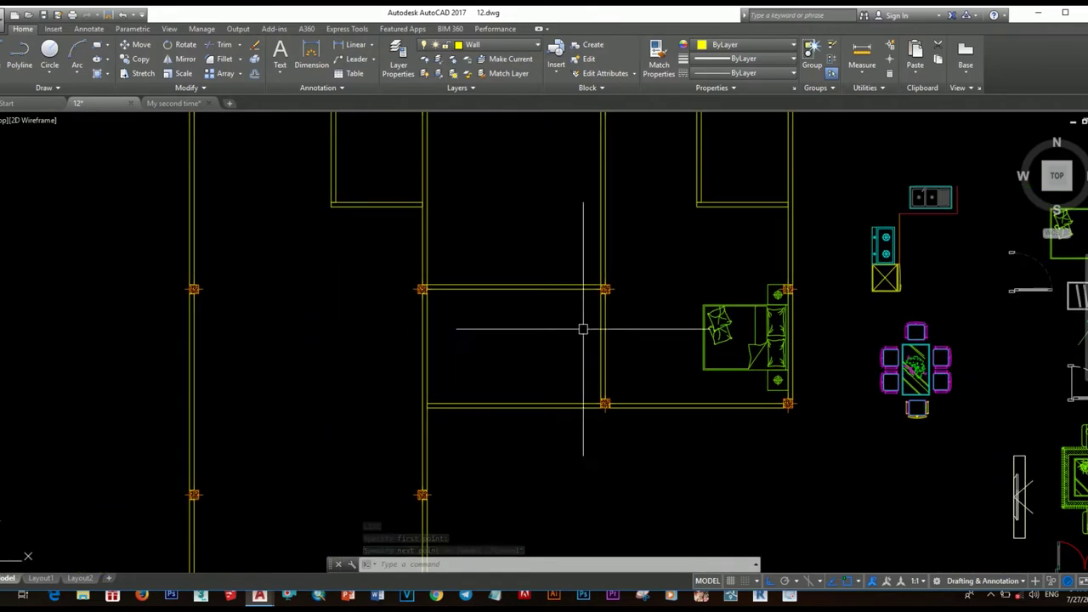
{"action": "scroll", "coordinate": [583, 328], "scroll_direction": "down", "scroll_amount": 4}
{"action": "scroll", "coordinate": [566, 338], "scroll_direction": "up", "scroll_amount": 2}
{"action": "scroll", "coordinate": [567, 337], "scroll_direction": "up", "scroll_amount": 2}
{"action": "mouse_move", "coordinate": [566, 337]}
{"action": "middle_mouse_down"}
{"action": "mouse_move", "coordinate": [605, 343]}
{"action": "mouse_move", "coordinate": [575, 341]}
{"action": "middle_mouse_up"}
{"action": "scroll", "coordinate": [552, 344], "scroll_direction": "down", "scroll_amount": 3}
{"action": "scroll", "coordinate": [549, 324], "scroll_direction": "up", "scroll_amount": 3}
{"action": "scroll", "coordinate": [544, 301], "scroll_direction": "down", "scroll_amount": 5}
{"action": "scroll", "coordinate": [561, 331], "scroll_direction": "up", "scroll_amount": 3}
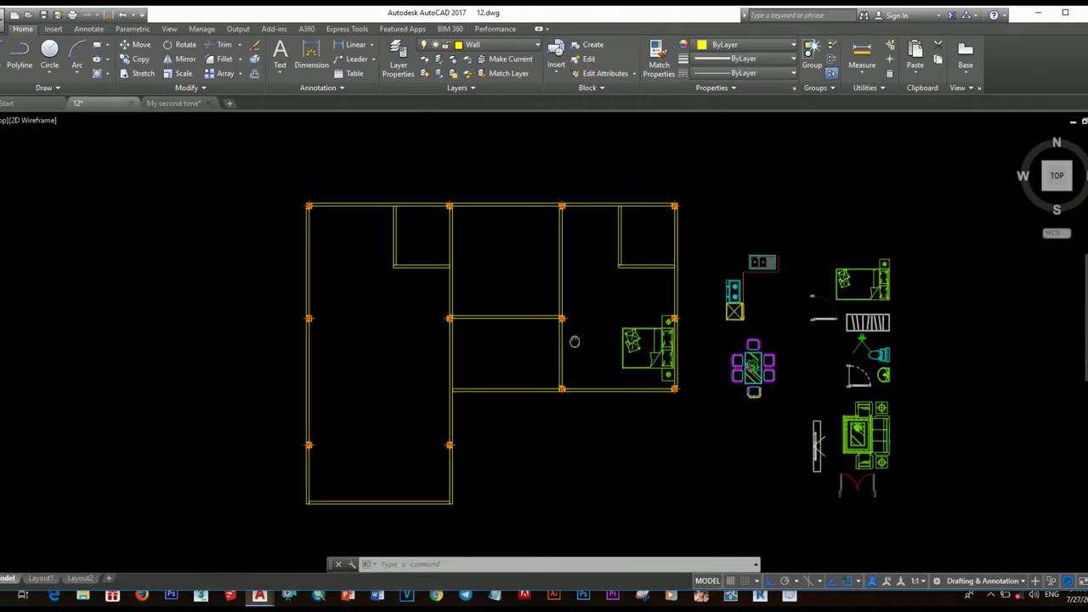
Step: Move the bed into the upper middle bedroom
{"action": "key", "text": "Return"}
{"action": "left_click", "coordinate": [884, 279]}
{"action": "middle_click_drag", "start_coordinate": [544, 250], "coordinate": [695, 268]}
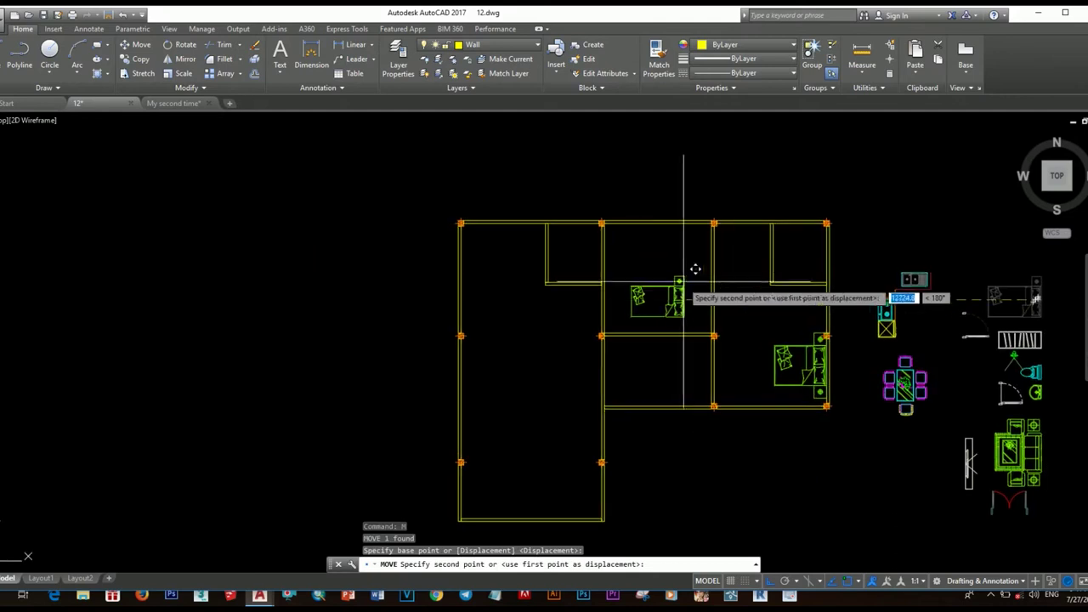
{"action": "scroll", "coordinate": [724, 287], "scroll_direction": "up", "scroll_amount": 5}
{"action": "left_click", "coordinate": [669, 329]}
Step: Move the bed by its corner so it sits flush against the wall
{"action": "left_click", "coordinate": [676, 396]}
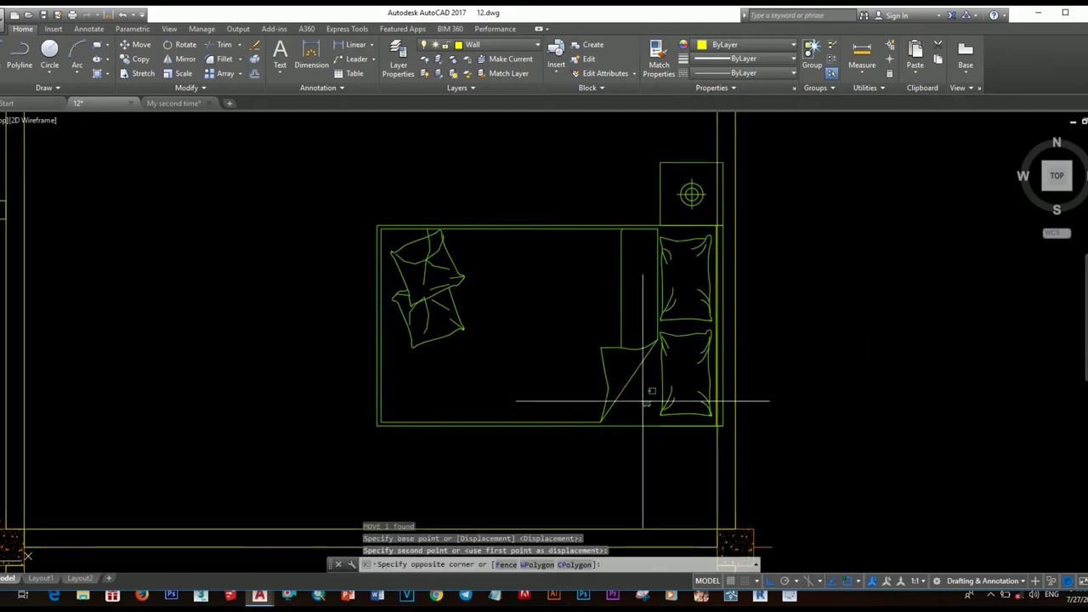
{"action": "scroll", "coordinate": [735, 341], "scroll_direction": "down", "scroll_amount": 3}
{"action": "key", "text": "Return"}
{"action": "scroll", "coordinate": [740, 340], "scroll_direction": "up", "scroll_amount": 5}
{"action": "left_click", "coordinate": [759, 337]}
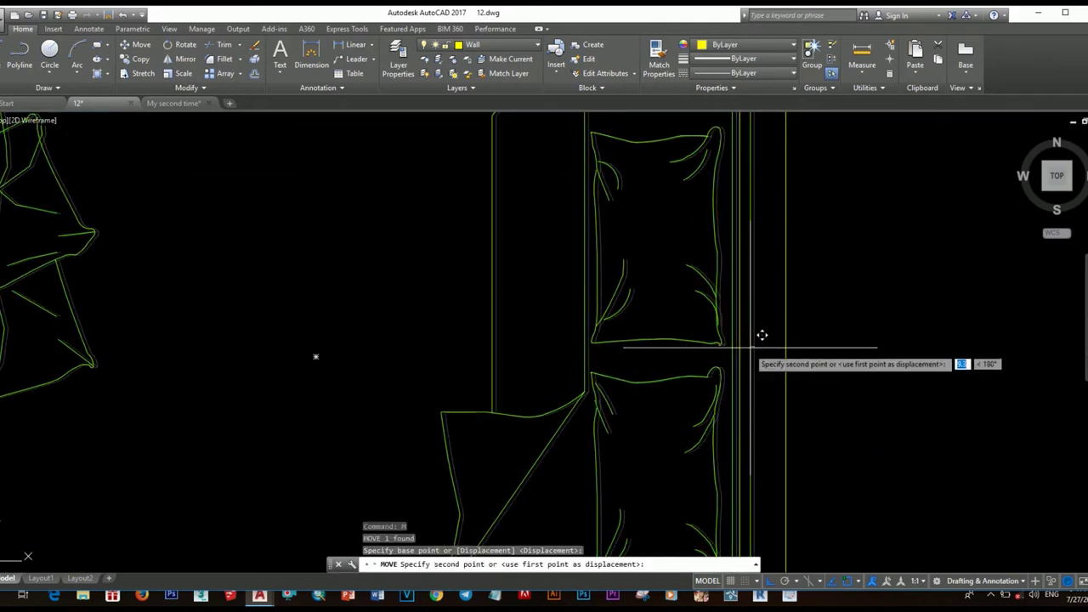
{"action": "scroll", "coordinate": [723, 348], "scroll_direction": "down", "scroll_amount": 6}
{"action": "left_click", "coordinate": [675, 366]}
{"action": "scroll", "coordinate": [680, 306], "scroll_direction": "up", "scroll_amount": 3}
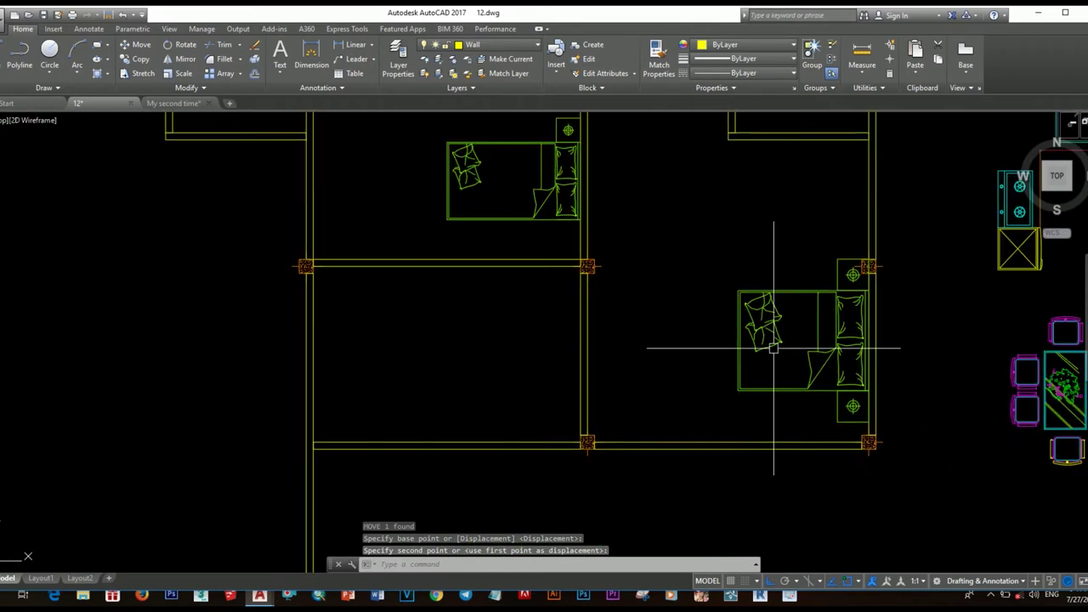
{"action": "scroll", "coordinate": [749, 344], "scroll_direction": "down", "scroll_amount": 3}
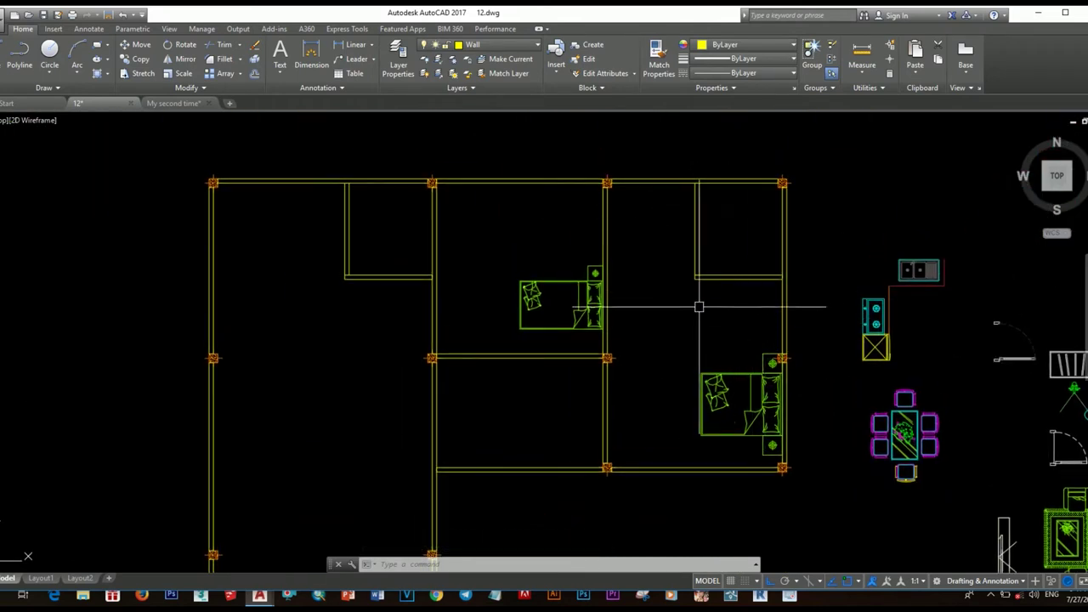
{"action": "middle_click_drag", "start_coordinate": [748, 407], "coordinate": [668, 341]}
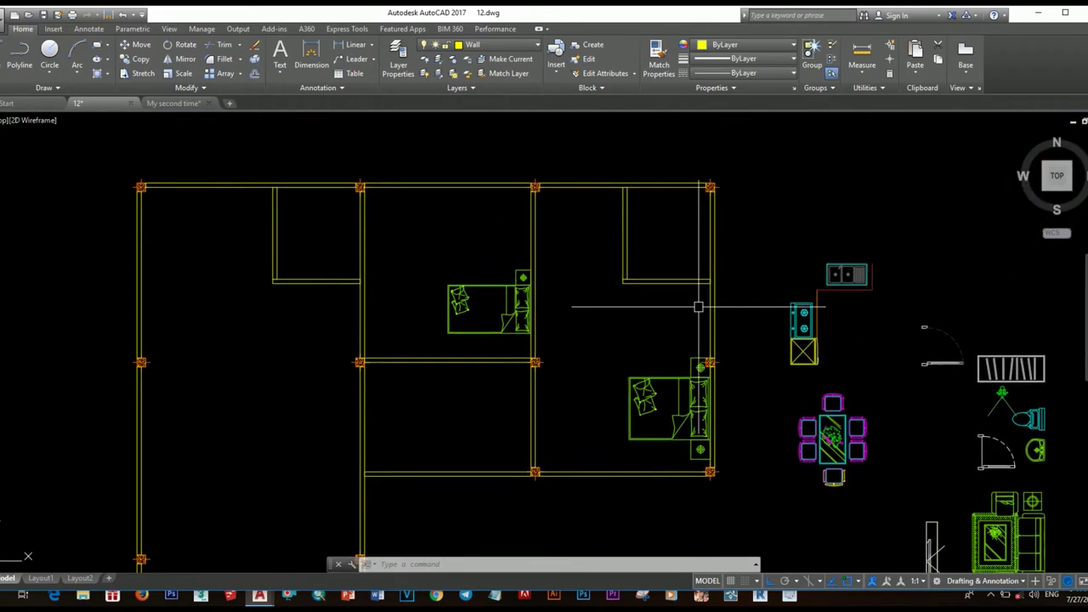
{"action": "scroll", "coordinate": [681, 319], "scroll_direction": "down", "scroll_amount": 3}
{"action": "scroll", "coordinate": [612, 326], "scroll_direction": "up", "scroll_amount": 3}
Step: Move the six kitchen blocks into the top-left corner of the room
{"action": "scroll", "coordinate": [553, 328], "scroll_direction": "down", "scroll_amount": 3}
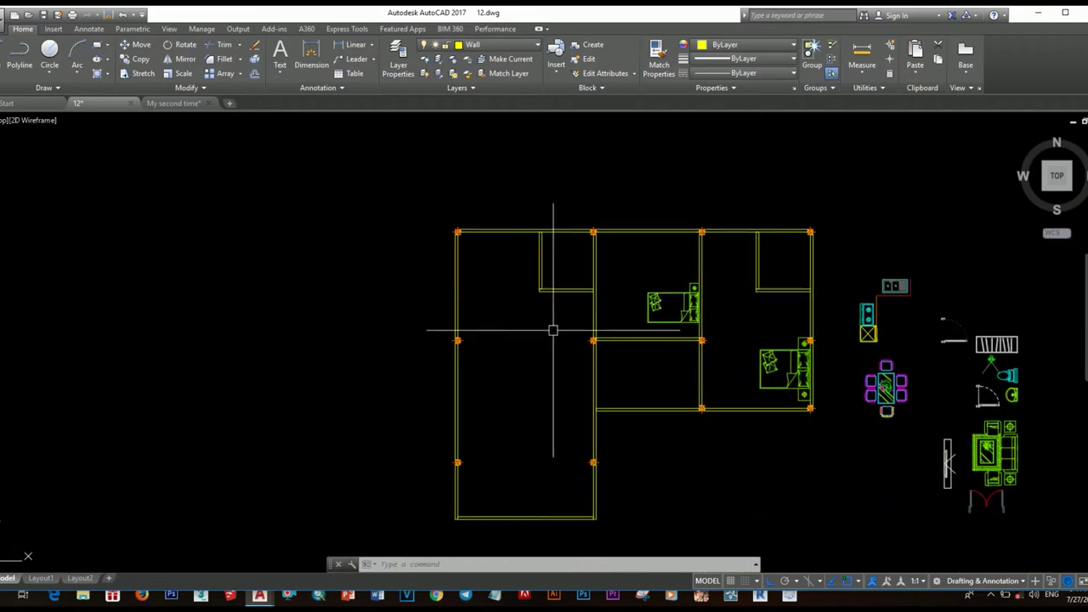
{"action": "scroll", "coordinate": [595, 324], "scroll_direction": "down", "scroll_amount": 2}
{"action": "scroll", "coordinate": [714, 305], "scroll_direction": "up", "scroll_amount": 2}
{"action": "left_click", "coordinate": [711, 236]}
{"action": "type", "text": "m"}
{"action": "key", "text": "Return"}
{"action": "scroll", "coordinate": [706, 255], "scroll_direction": "up", "scroll_amount": 3}
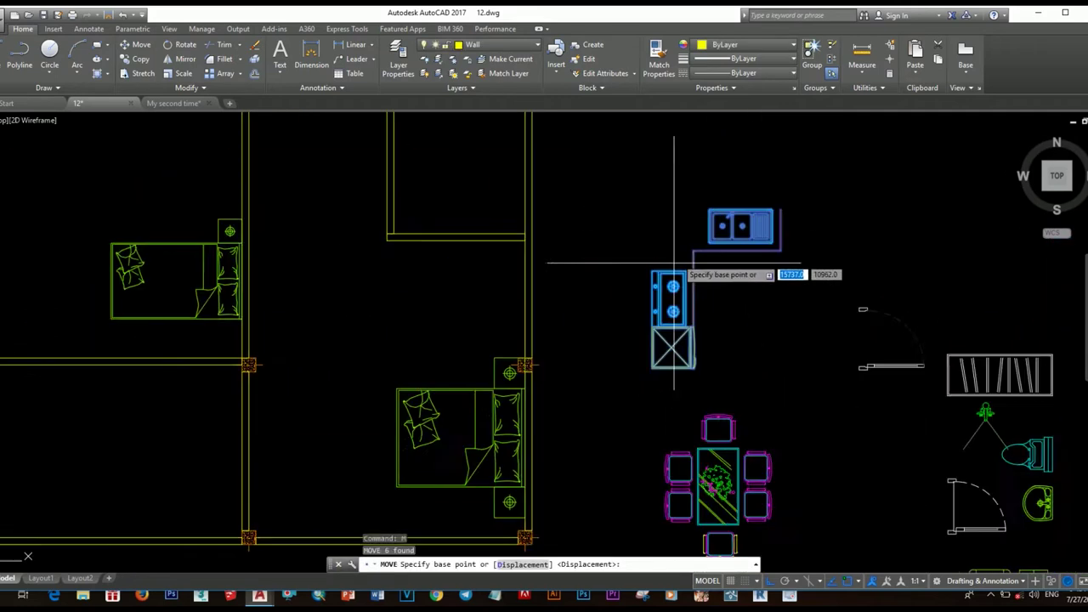
{"action": "scroll", "coordinate": [697, 247], "scroll_direction": "up", "scroll_amount": 2}
{"action": "left_click", "coordinate": [642, 375]}
{"action": "scroll", "coordinate": [681, 340], "scroll_direction": "down", "scroll_amount": 3}
{"action": "scroll", "coordinate": [522, 328], "scroll_direction": "up", "scroll_amount": 3}
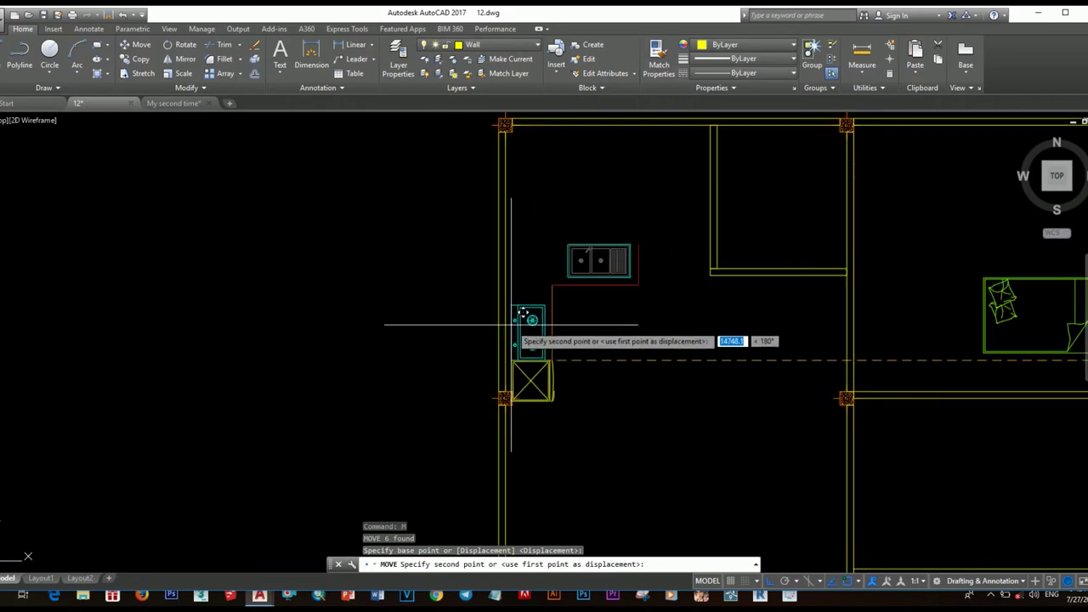
{"action": "scroll", "coordinate": [559, 304], "scroll_direction": "up", "scroll_amount": 2}
{"action": "scroll", "coordinate": [595, 340], "scroll_direction": "down", "scroll_amount": 3}
{"action": "left_click", "coordinate": [636, 439]}
Step: Reposition the kitchen blocks from the sink so they sit snug in the corner
{"action": "left_click", "coordinate": [587, 279]}
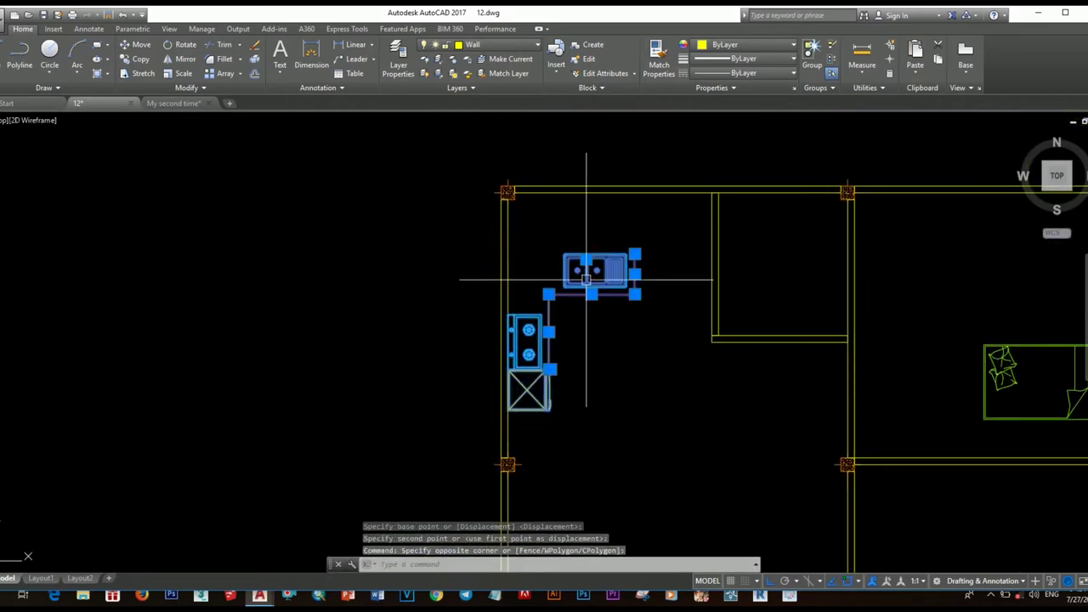
{"action": "type", "text": "m"}
{"action": "key", "text": "Return"}
{"action": "left_click", "coordinate": [636, 253]}
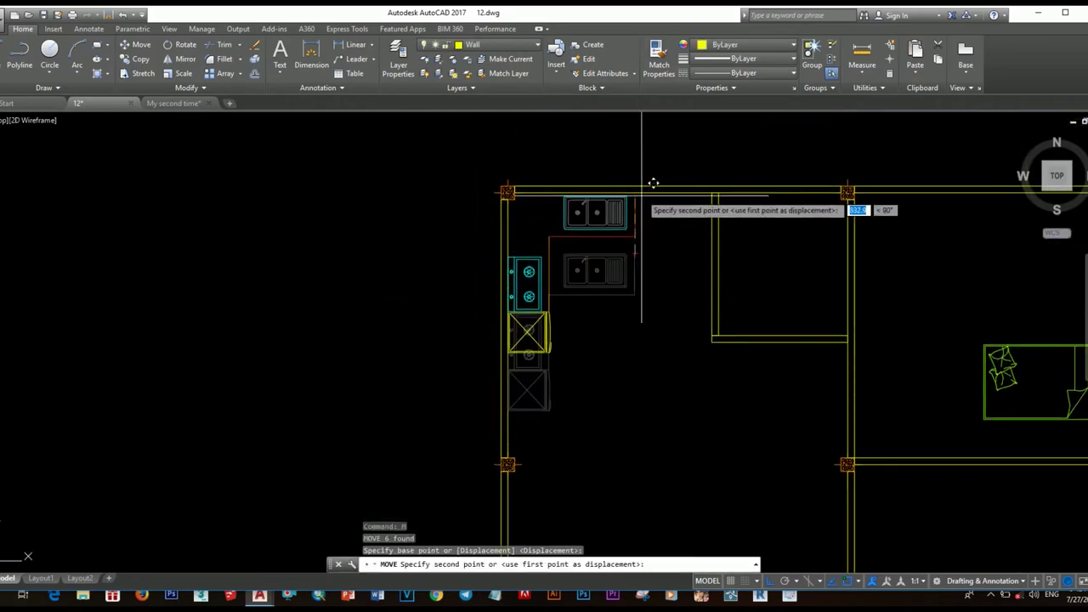
{"action": "scroll", "coordinate": [637, 195], "scroll_direction": "down", "scroll_amount": 2}
{"action": "scroll", "coordinate": [637, 194], "scroll_direction": "up", "scroll_amount": 6}
{"action": "scroll", "coordinate": [679, 392], "scroll_direction": "down", "scroll_amount": 3}
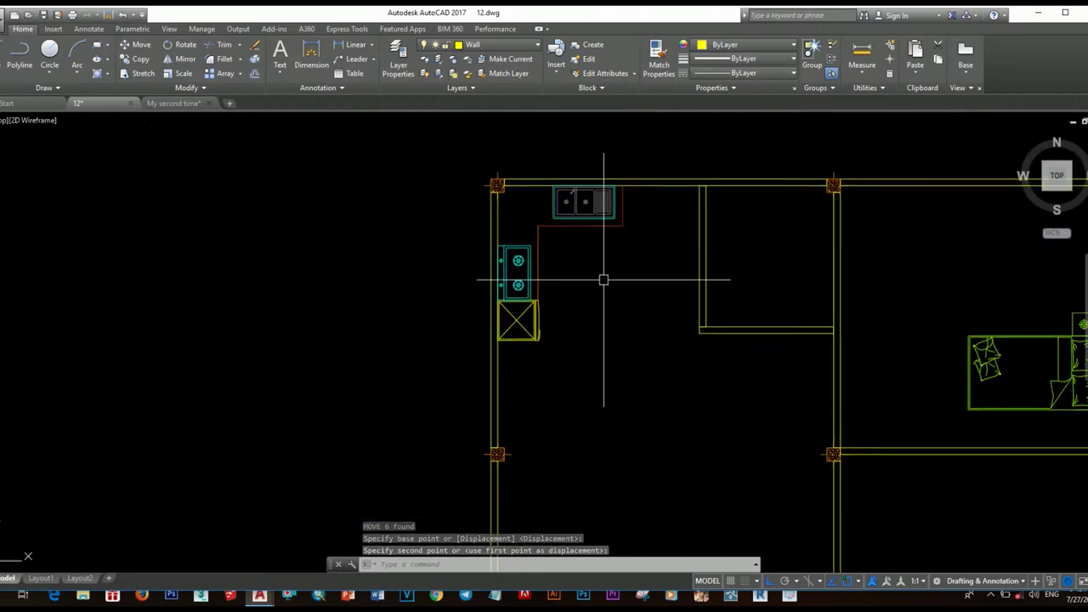
{"action": "scroll", "coordinate": [603, 279], "scroll_direction": "down", "scroll_amount": 2}
{"action": "left_click", "coordinate": [855, 356]}
Step: Move the dining table below the kitchen counter
{"action": "type", "text": "m"}
{"action": "key", "text": "Return"}
{"action": "left_click", "coordinate": [857, 351]}
{"action": "left_click", "coordinate": [555, 359]}
{"action": "scroll", "coordinate": [554, 359], "scroll_direction": "up", "scroll_amount": 4}
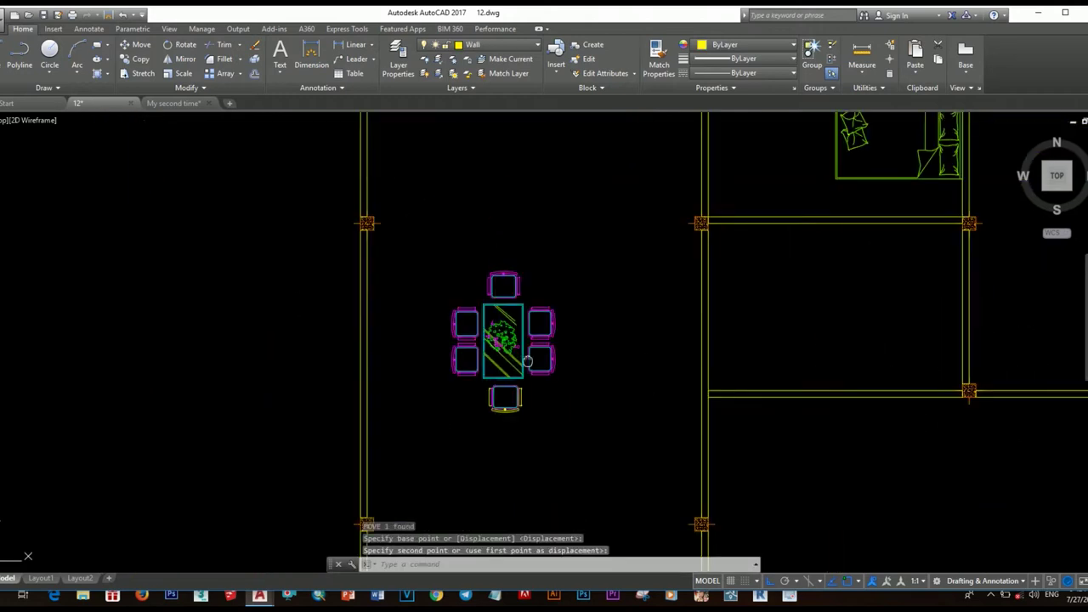
Step: Rotate the dining table crosswise and move it to the room's centre
{"action": "left_click", "coordinate": [585, 308]}
{"action": "key", "text": "Return"}
{"action": "left_click", "coordinate": [572, 277]}
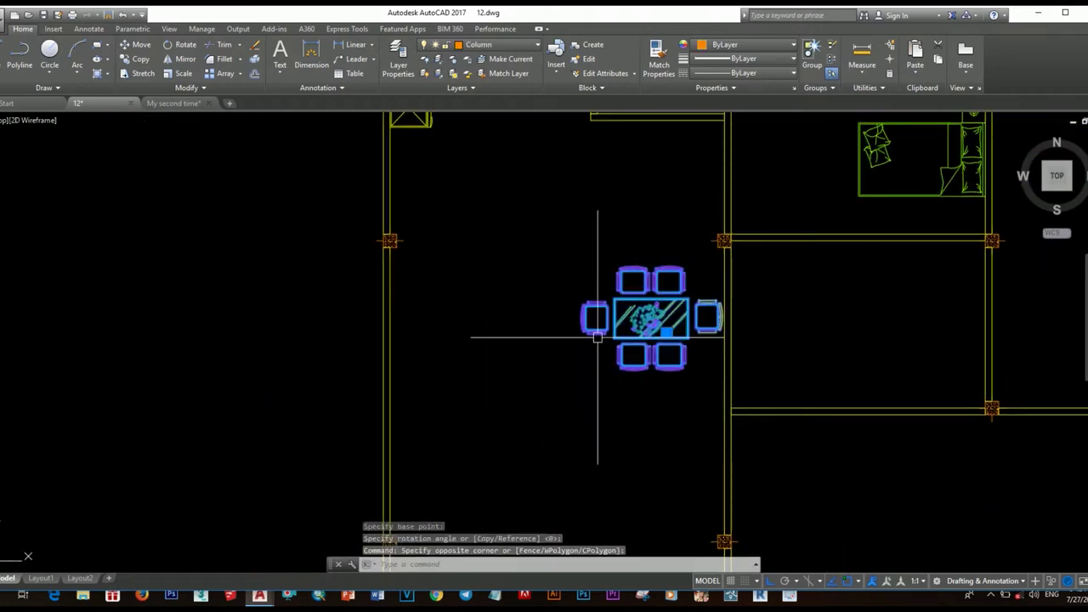
{"action": "type", "text": "m"}
{"action": "key", "text": "Return"}
{"action": "left_click", "coordinate": [598, 338]}
{"action": "left_click", "coordinate": [586, 394]}
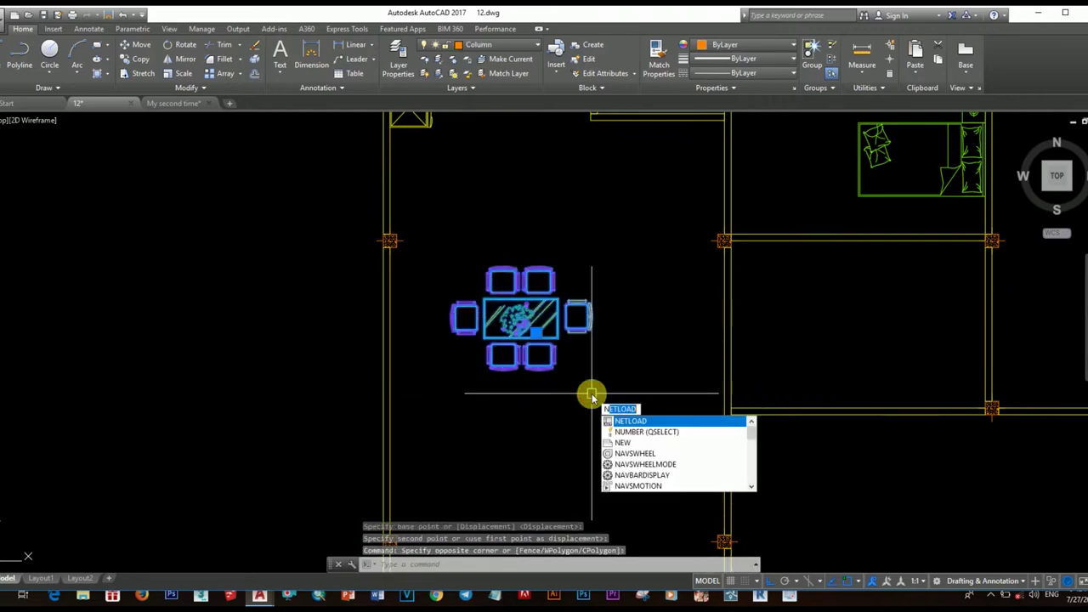
{"action": "key", "text": "BackSpace"}
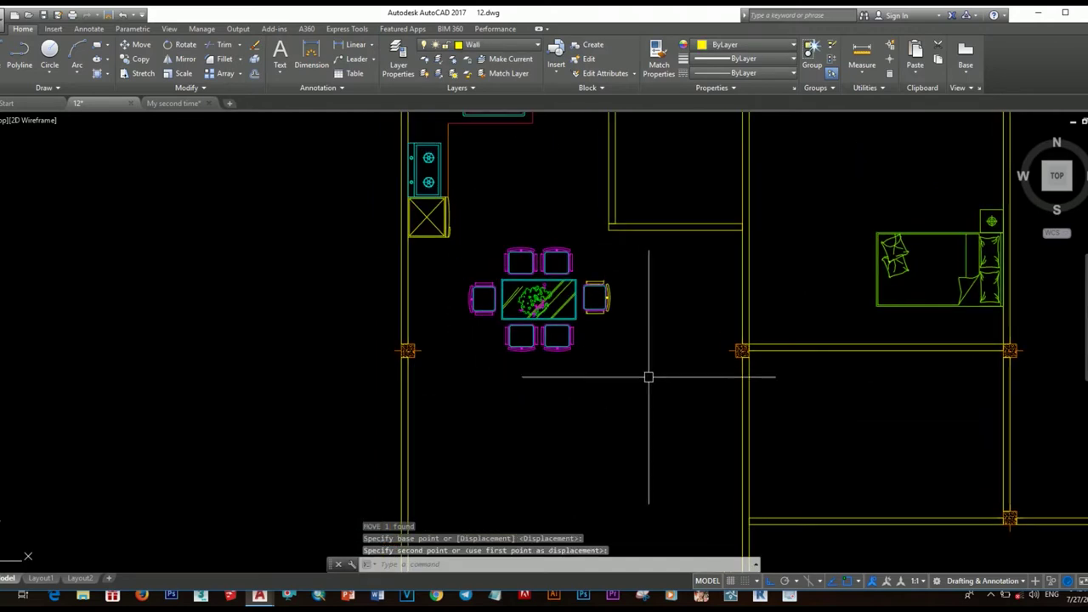
{"action": "scroll", "coordinate": [625, 333], "scroll_direction": "down", "scroll_amount": 3}
{"action": "key", "text": "Return"}
{"action": "left_click", "coordinate": [625, 333]}
Step: Select the sofa set and pick its base point to move it
{"action": "left_click", "coordinate": [613, 323]}
{"action": "left_click", "coordinate": [588, 347]}
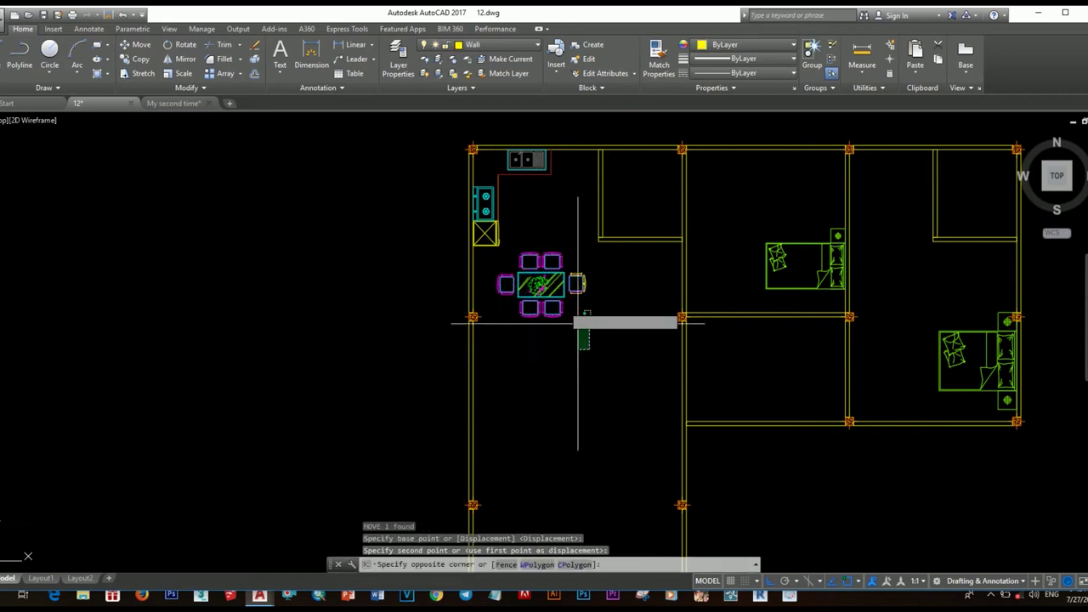
{"action": "scroll", "coordinate": [567, 347], "scroll_direction": "down", "scroll_amount": 3}
{"action": "scroll", "coordinate": [760, 346], "scroll_direction": "up", "scroll_amount": 3}
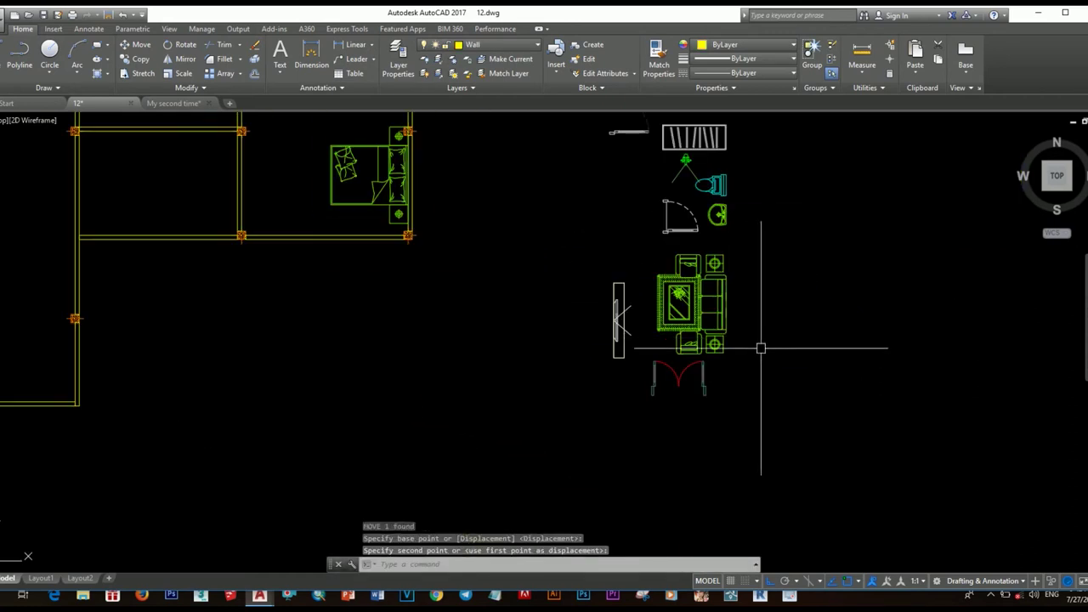
{"action": "scroll", "coordinate": [794, 357], "scroll_direction": "down", "scroll_amount": 3}
{"action": "left_click", "coordinate": [817, 344]}
{"action": "type", "text": "m"}
{"action": "key", "text": "Return"}
{"action": "left_click", "coordinate": [749, 336]}
{"action": "scroll", "coordinate": [570, 368], "scroll_direction": "up", "scroll_amount": 4}
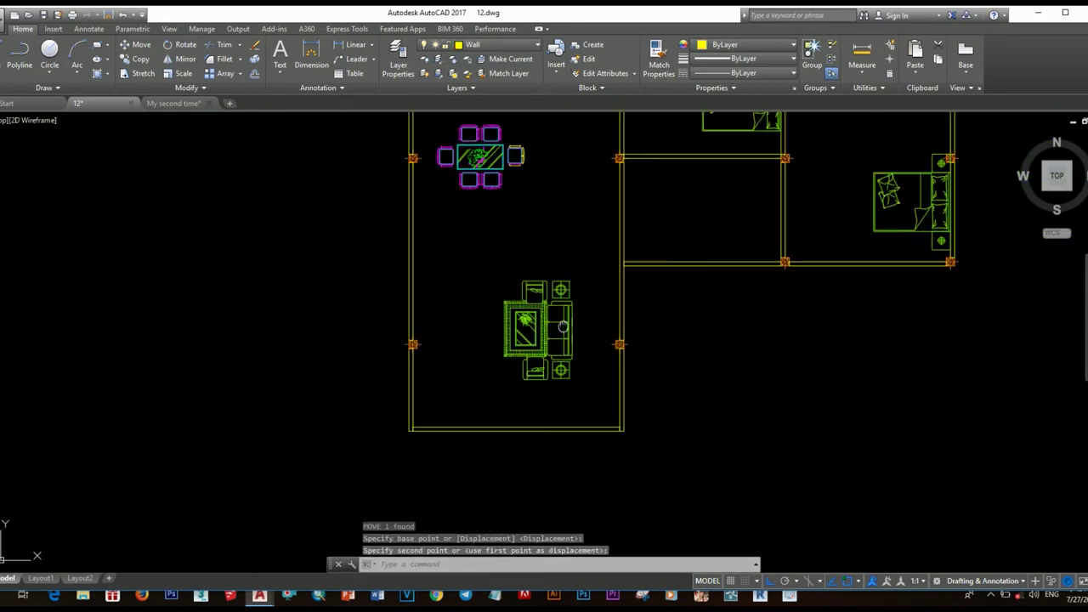
Step: Mirror the sofa set, erasing the source, and move the mirrored copy into place
{"action": "type", "text": "i"}
{"action": "key", "text": "Return"}
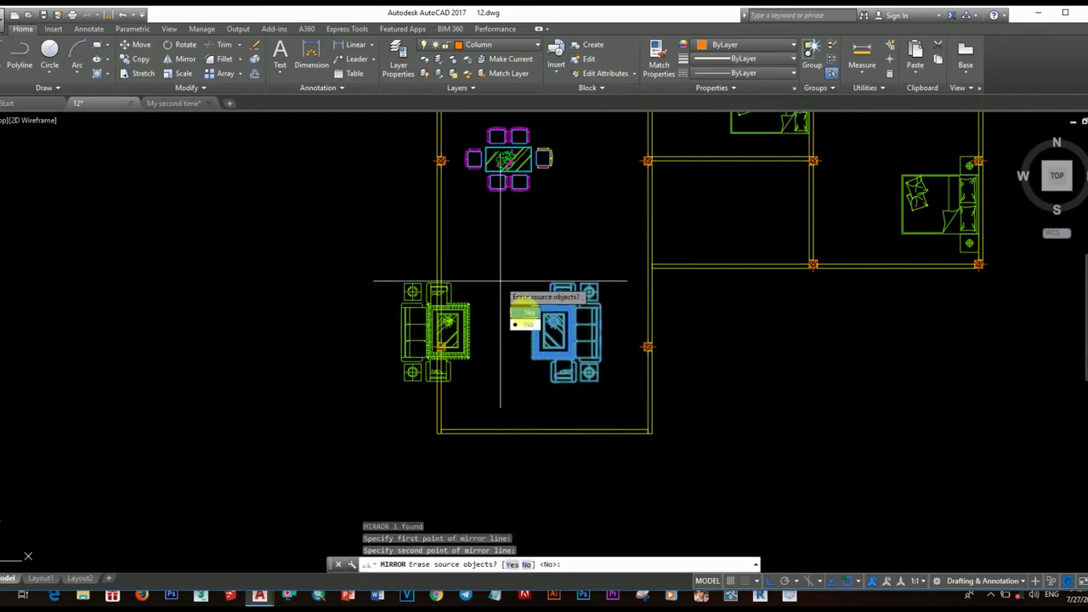
{"action": "type", "text": "y"}
{"action": "key", "text": "Return"}
{"action": "type", "text": "m"}
{"action": "key", "text": "Return"}
{"action": "left_click", "coordinate": [528, 339]}
{"action": "scroll", "coordinate": [590, 326], "scroll_direction": "up", "scroll_amount": 3}
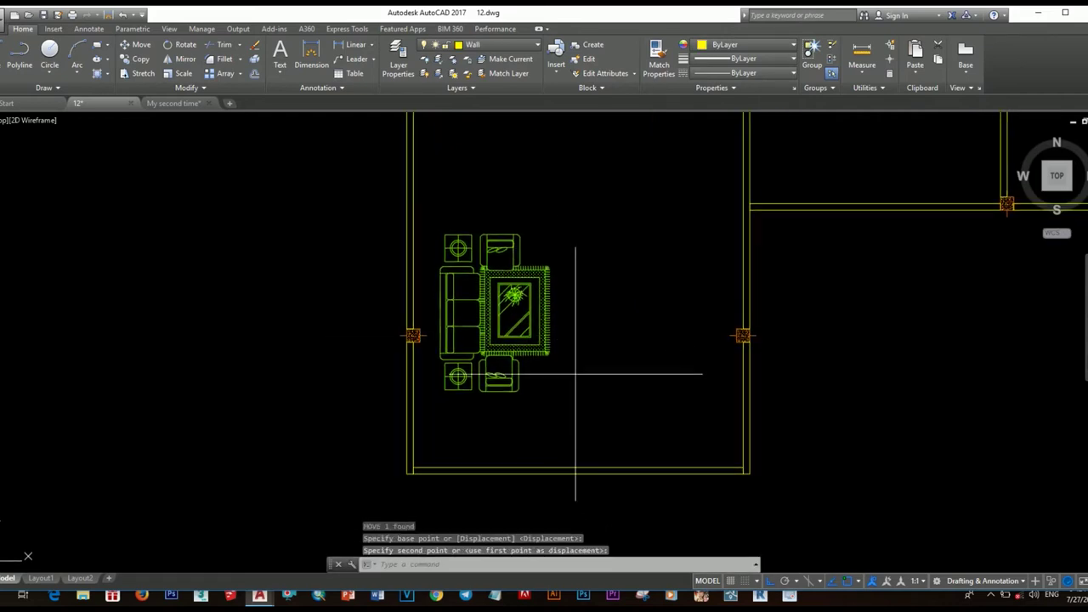
{"action": "scroll", "coordinate": [479, 301], "scroll_direction": "down", "scroll_amount": 3}
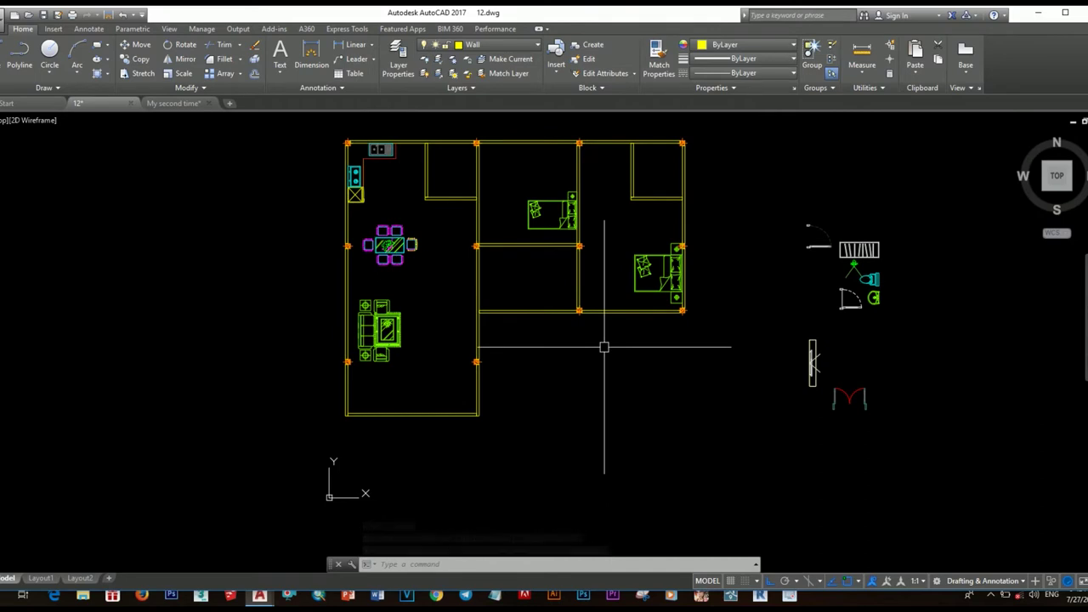
Step: Frame the whole plan and try a crossing-window stretch over the right rooms, then cancel it
{"action": "middle_click_drag", "start_coordinate": [437, 173], "coordinate": [421, 198]}
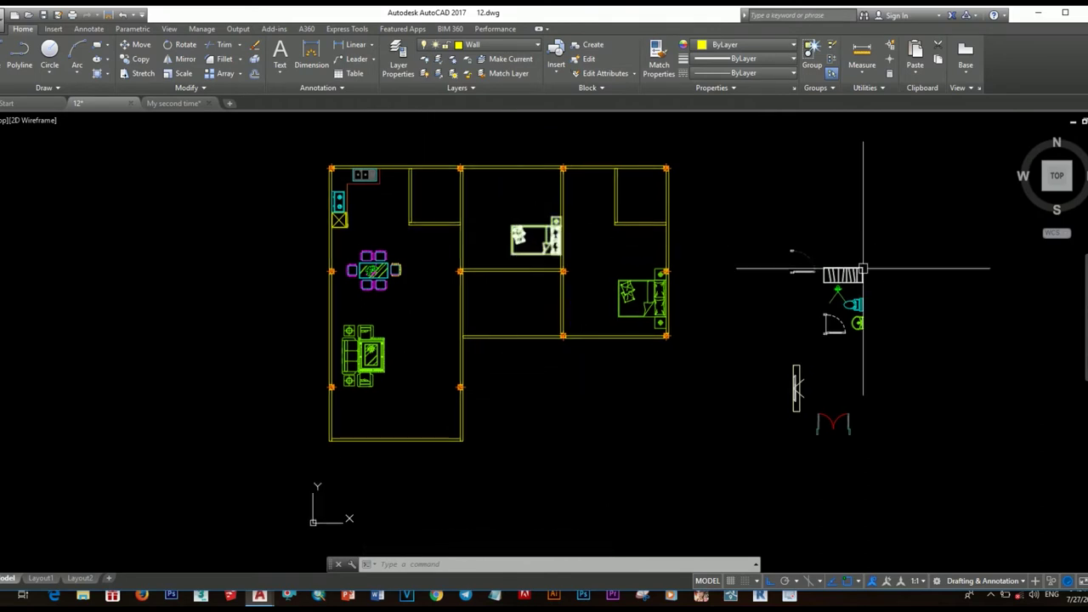
{"action": "scroll", "coordinate": [423, 230], "scroll_direction": "up", "scroll_amount": 8}
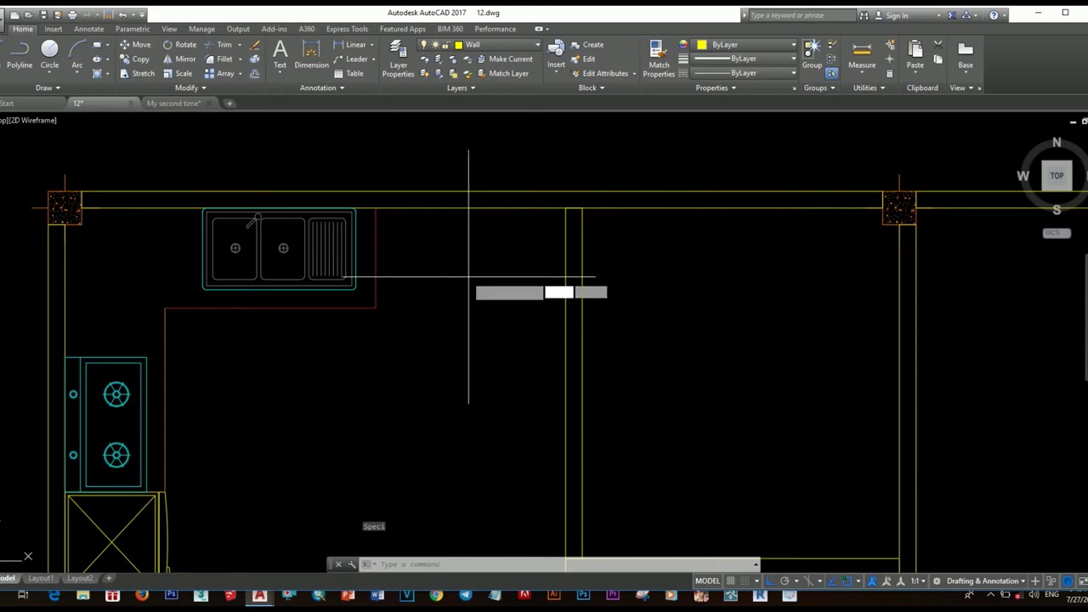
{"action": "type", "text": "l"}
{"action": "key", "text": "Return"}
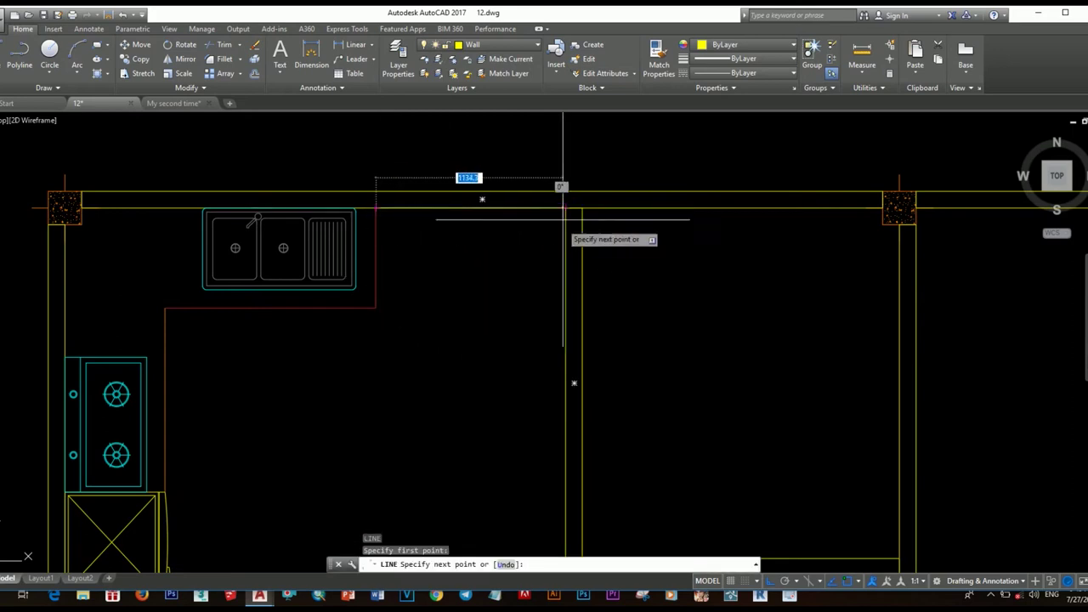
{"action": "key", "text": "Escape"}
{"action": "scroll", "coordinate": [563, 220], "scroll_direction": "down", "scroll_amount": 6}
{"action": "middle_click_drag", "start_coordinate": [525, 246], "coordinate": [563, 277]}
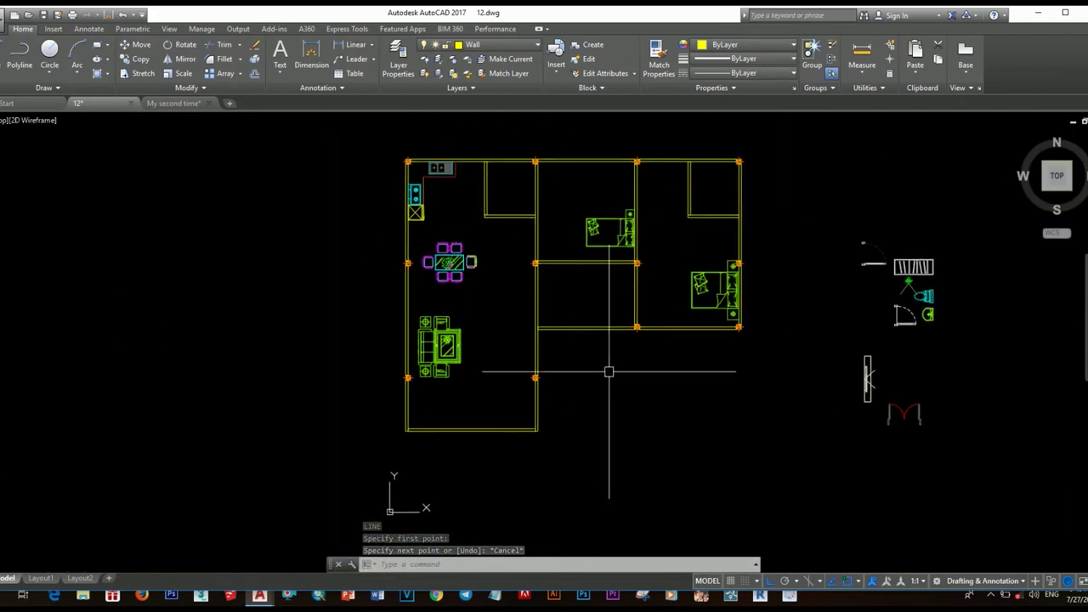
{"action": "type", "text": "s"}
{"action": "key", "text": "Return"}
{"action": "left_click", "coordinate": [796, 505]}
{"action": "left_click", "coordinate": [518, 150]}
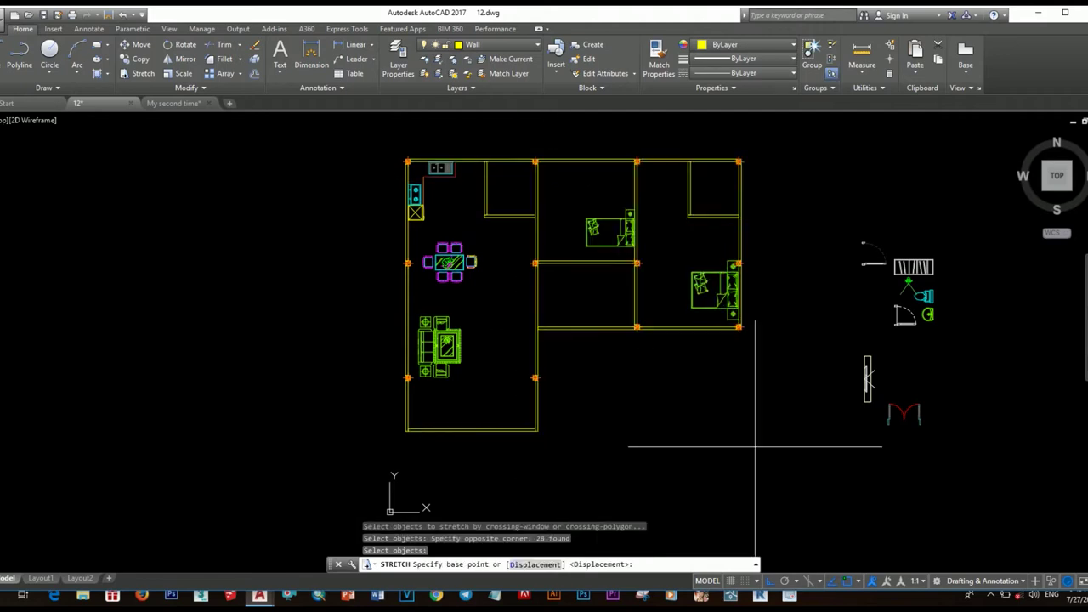
{"action": "left_click", "coordinate": [755, 445]}
{"action": "key", "text": "Escape"}
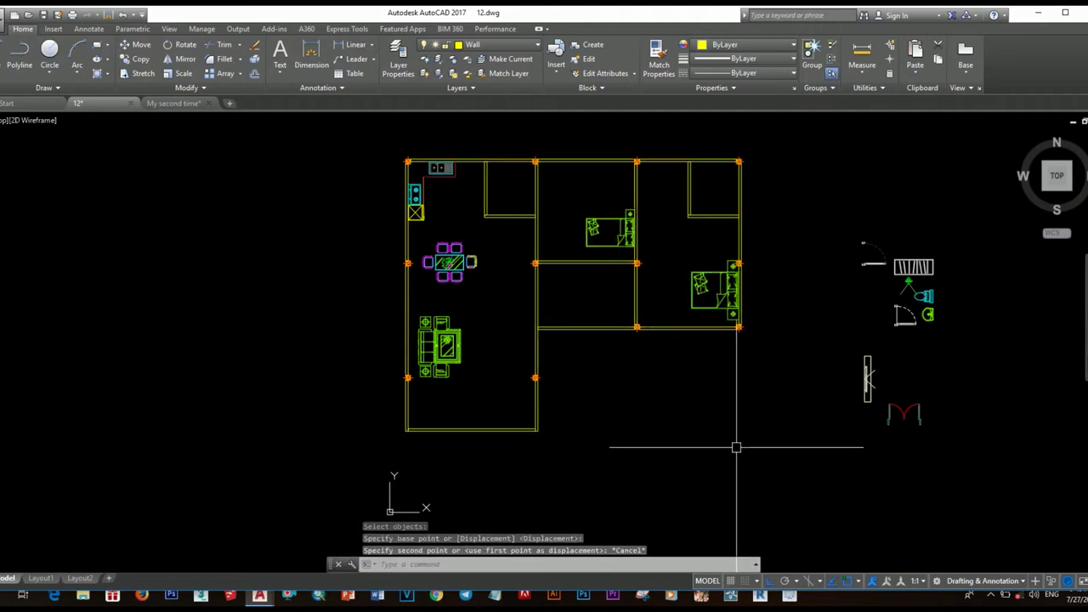
Step: Stretch the right-hand walls and bedrooms 300 units to the left
{"action": "key", "text": "Return"}
{"action": "left_click", "coordinate": [777, 498]}
{"action": "left_click", "coordinate": [520, 147]}
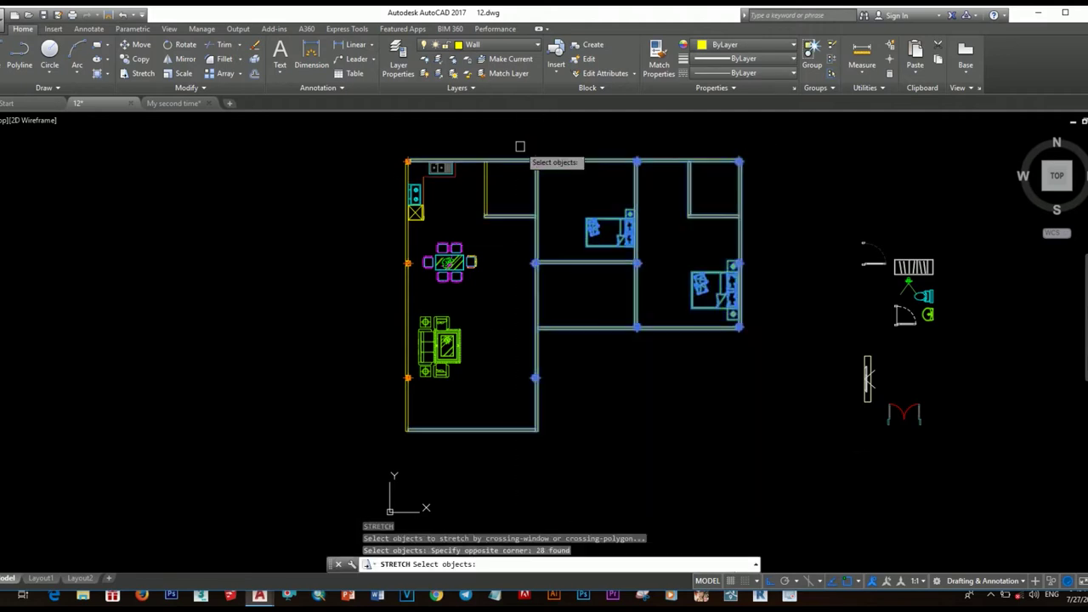
{"action": "key", "text": "Return"}
{"action": "left_click", "coordinate": [709, 419]}
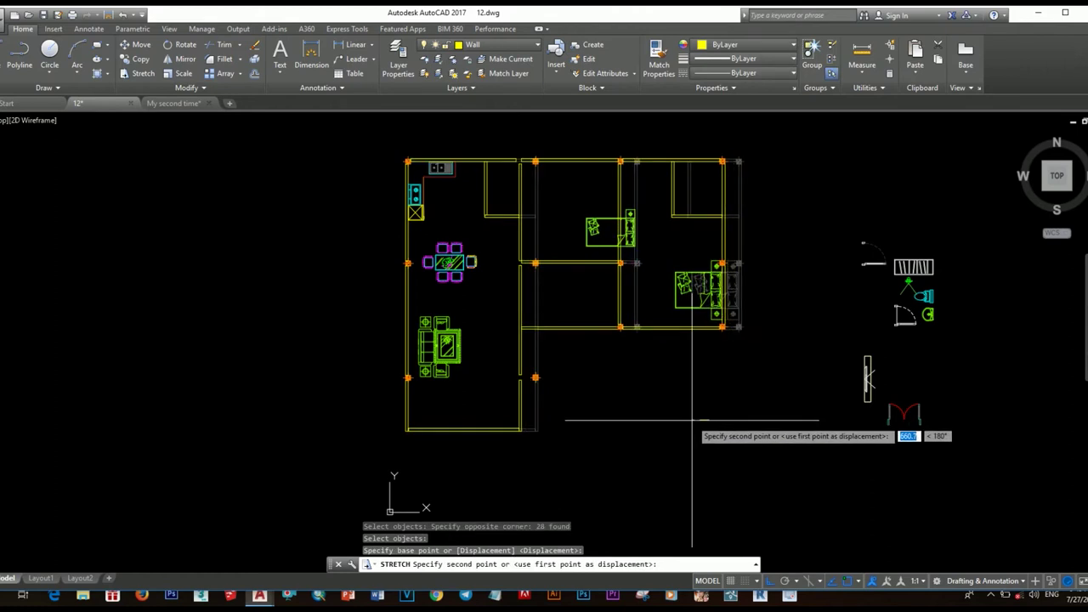
{"action": "key", "text": "Return"}
Step: Select the misplaced column and start a move, then cancel it
{"action": "scroll", "coordinate": [575, 275], "scroll_direction": "up", "scroll_amount": 5}
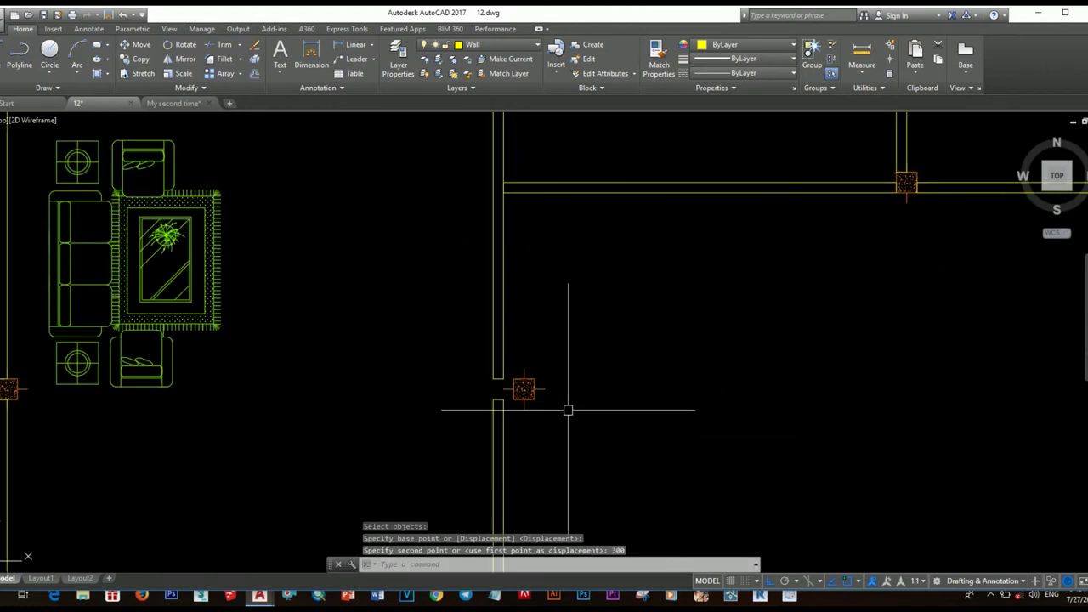
{"action": "scroll", "coordinate": [566, 408], "scroll_direction": "down", "scroll_amount": 5}
{"action": "left_click", "coordinate": [564, 369]}
{"action": "scroll", "coordinate": [637, 349], "scroll_direction": "up", "scroll_amount": 3}
{"action": "scroll", "coordinate": [637, 348], "scroll_direction": "up", "scroll_amount": 2}
{"action": "left_click", "coordinate": [576, 275]}
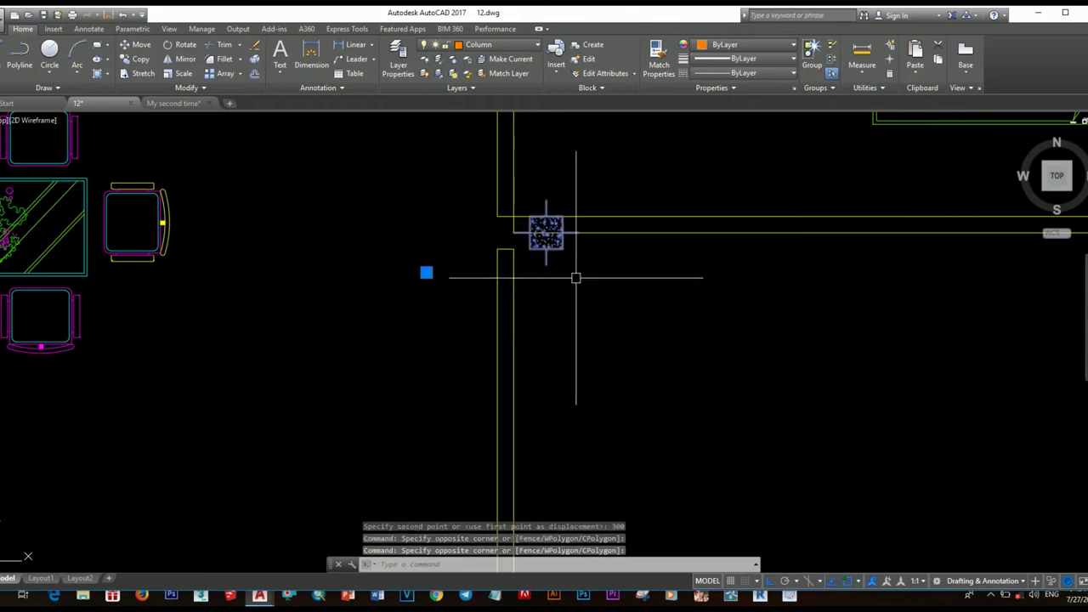
{"action": "scroll", "coordinate": [578, 382], "scroll_direction": "down", "scroll_amount": 3}
{"action": "scroll", "coordinate": [587, 340], "scroll_direction": "up", "scroll_amount": 4}
{"action": "key", "text": "Return"}
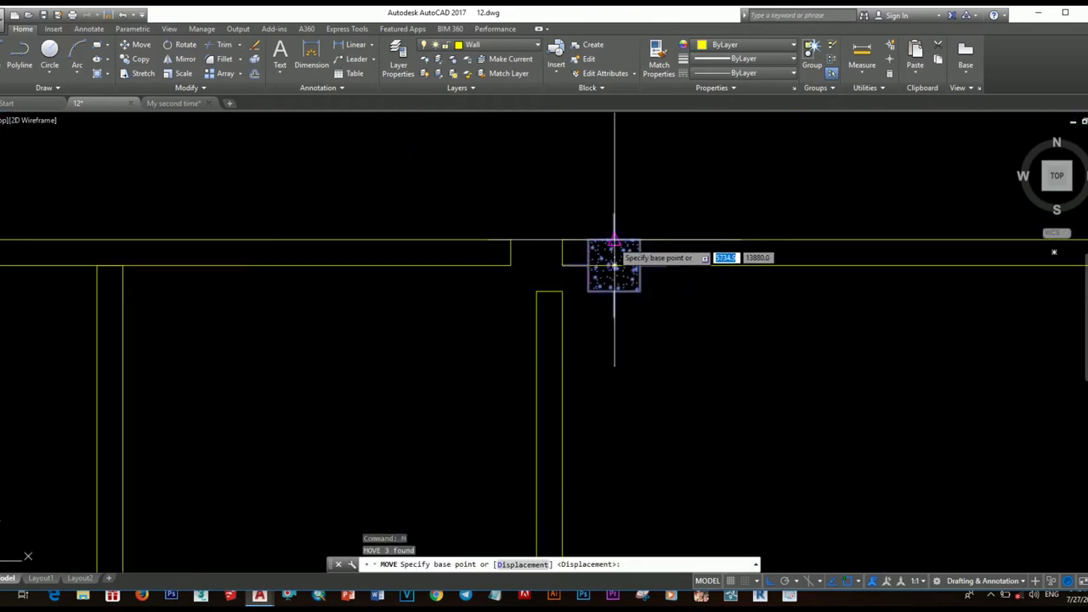
{"action": "left_click", "coordinate": [614, 242]}
{"action": "key", "text": "Escape"}
Step: Move the column 300 left onto the interior wall beside the living area
{"action": "scroll", "coordinate": [661, 309], "scroll_direction": "down", "scroll_amount": 5}
{"action": "left_click", "coordinate": [631, 325]}
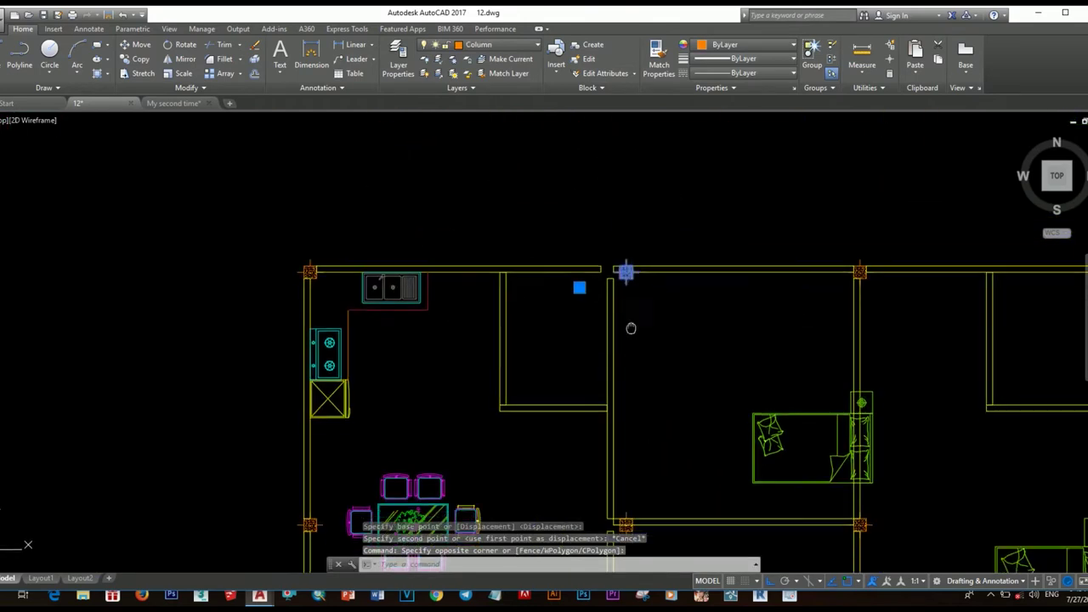
{"action": "scroll", "coordinate": [632, 326], "scroll_direction": "up", "scroll_amount": 4}
{"action": "scroll", "coordinate": [626, 371], "scroll_direction": "down", "scroll_amount": 4}
{"action": "scroll", "coordinate": [627, 371], "scroll_direction": "up", "scroll_amount": 4}
{"action": "type", "text": "m"}
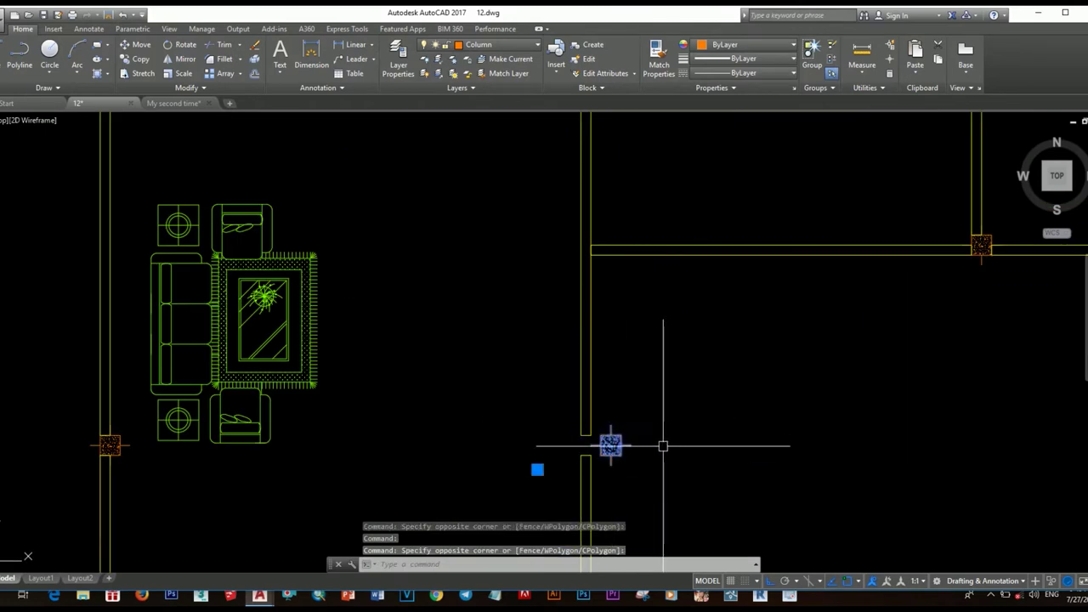
{"action": "key", "text": "Return"}
{"action": "left_click", "coordinate": [610, 444]}
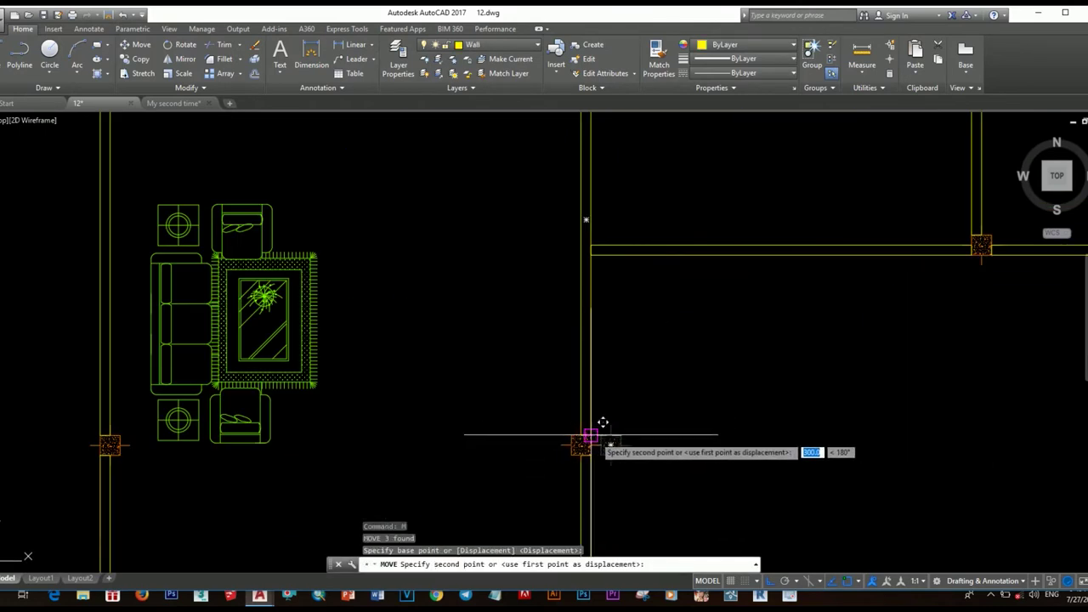
{"action": "scroll", "coordinate": [603, 423], "scroll_direction": "down", "scroll_amount": 3}
{"action": "left_click", "coordinate": [554, 389]}
Step: Stretch the right-hand room walls 600 units to the left
{"action": "scroll", "coordinate": [646, 348], "scroll_direction": "down", "scroll_amount": 3}
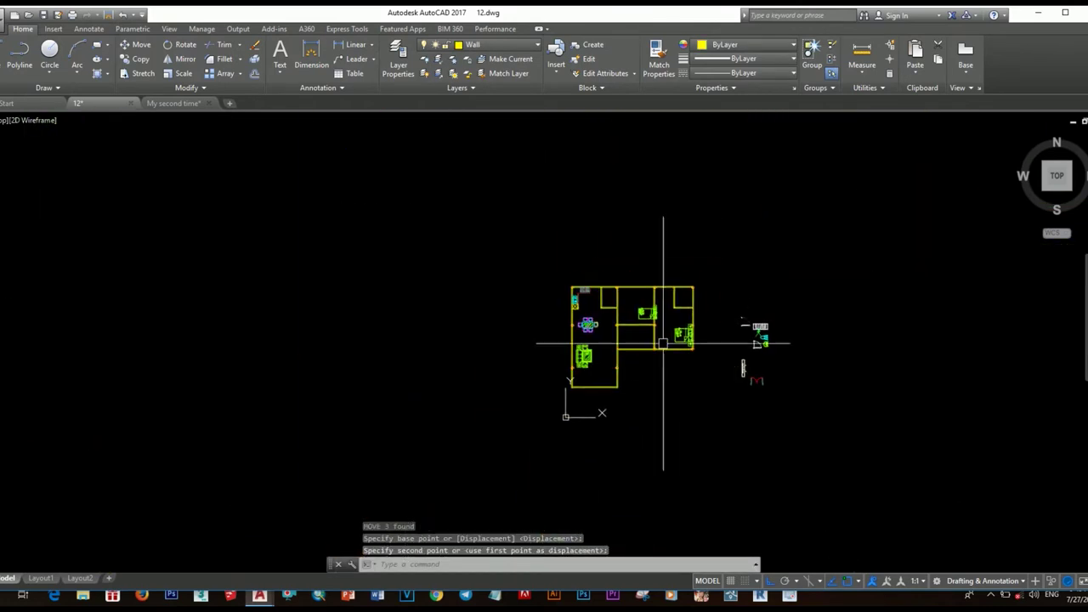
{"action": "scroll", "coordinate": [663, 343], "scroll_direction": "up", "scroll_amount": 3}
{"action": "type", "text": "s"}
{"action": "key", "text": "Return"}
{"action": "left_click", "coordinate": [782, 463]}
{"action": "left_click", "coordinate": [604, 186]}
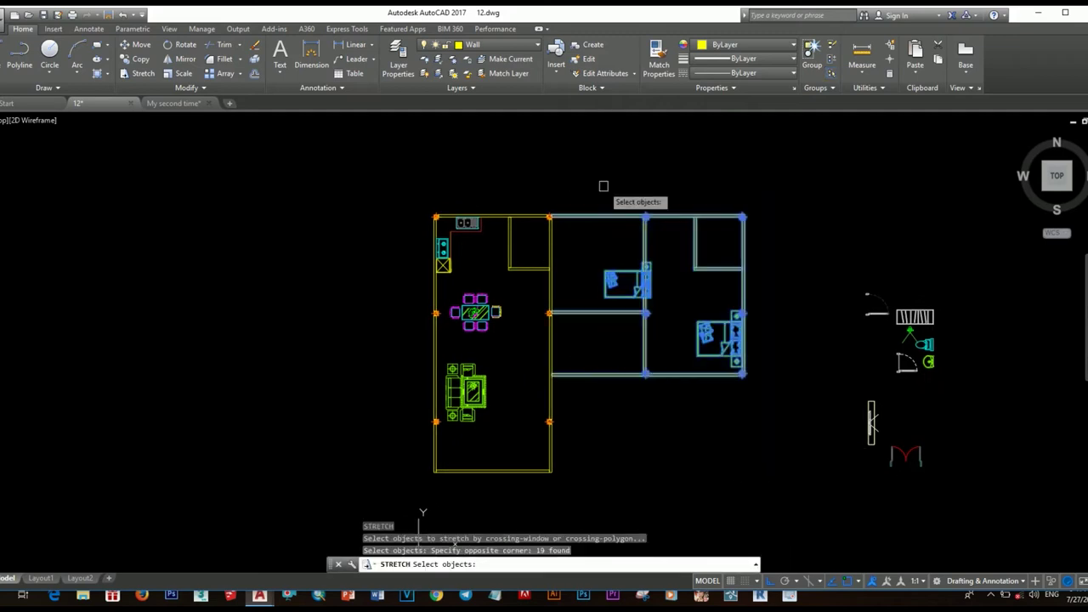
{"action": "key", "text": "Return"}
{"action": "left_click", "coordinate": [760, 452]}
{"action": "type", "text": "600"}
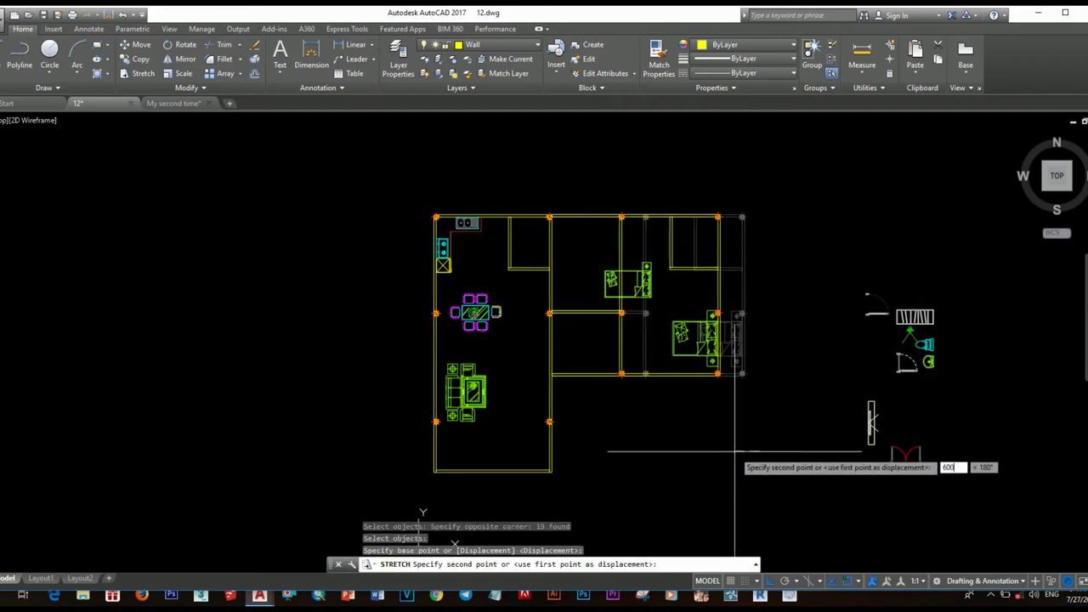
{"action": "key", "text": "Return"}
Step: Move the upper room's bed into the middle bedroom
{"action": "scroll", "coordinate": [650, 281], "scroll_direction": "up", "scroll_amount": 5}
{"action": "left_click", "coordinate": [653, 327]}
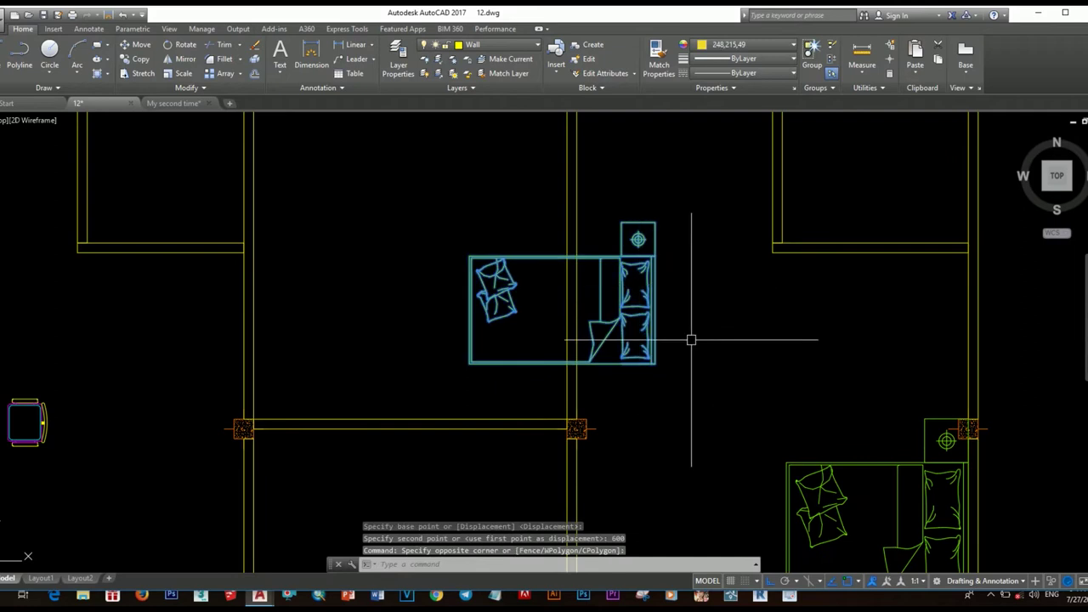
{"action": "type", "text": "m"}
{"action": "key", "text": "Return"}
{"action": "left_click", "coordinate": [654, 310]}
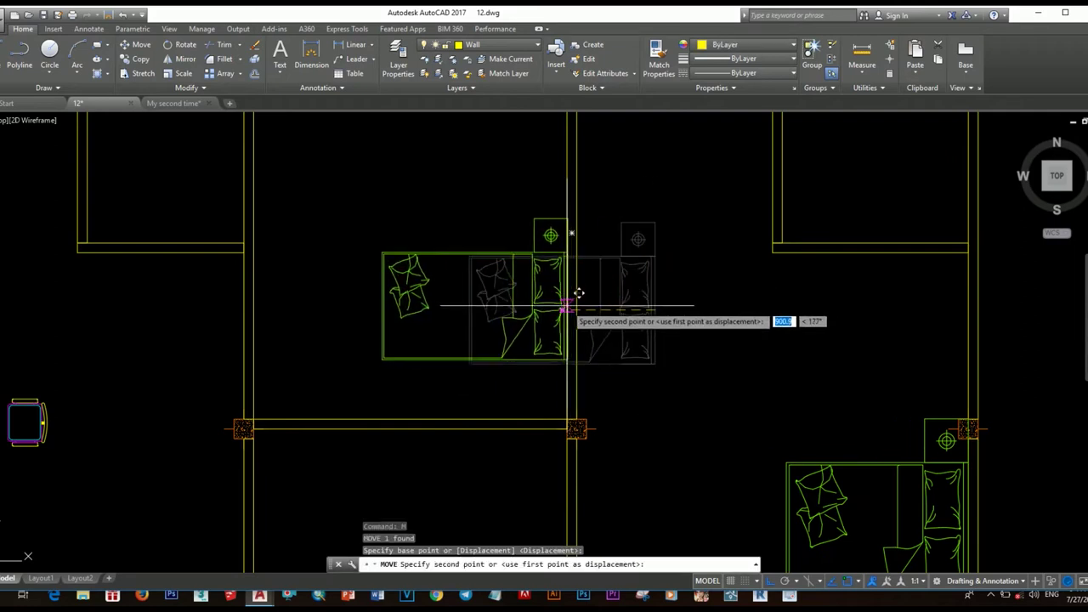
{"action": "scroll", "coordinate": [578, 302], "scroll_direction": "down", "scroll_amount": 3}
{"action": "left_click", "coordinate": [679, 356]}
Step: Stretch the far-right wall and bed 700 units to the left
{"action": "scroll", "coordinate": [561, 312], "scroll_direction": "down", "scroll_amount": 2}
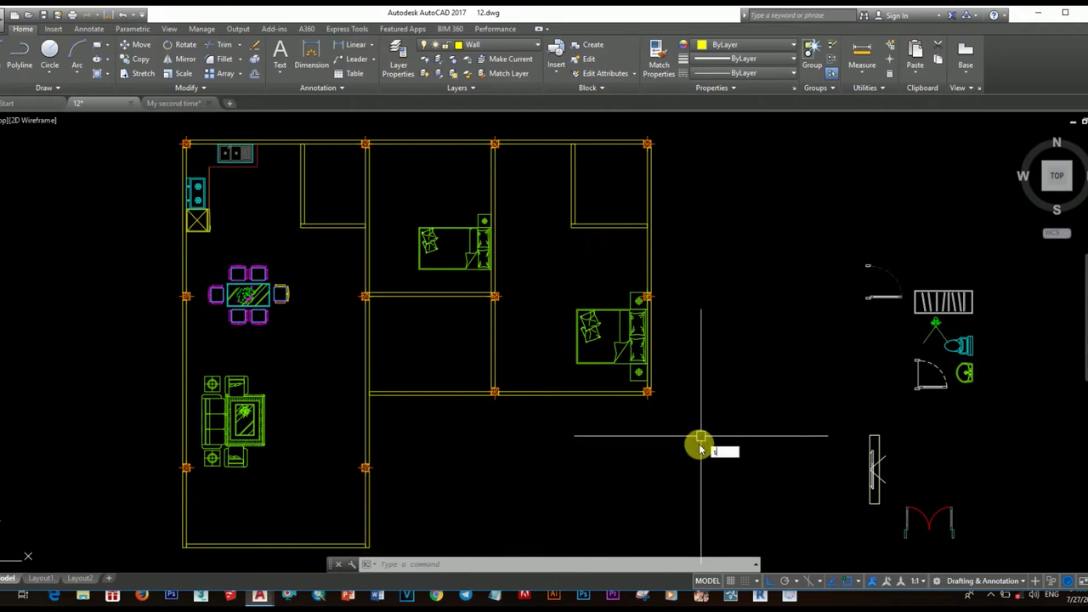
{"action": "key", "text": "Return"}
{"action": "left_click", "coordinate": [724, 472]}
{"action": "left_click", "coordinate": [578, 165]}
{"action": "key", "text": "Return"}
{"action": "left_click", "coordinate": [757, 324]}
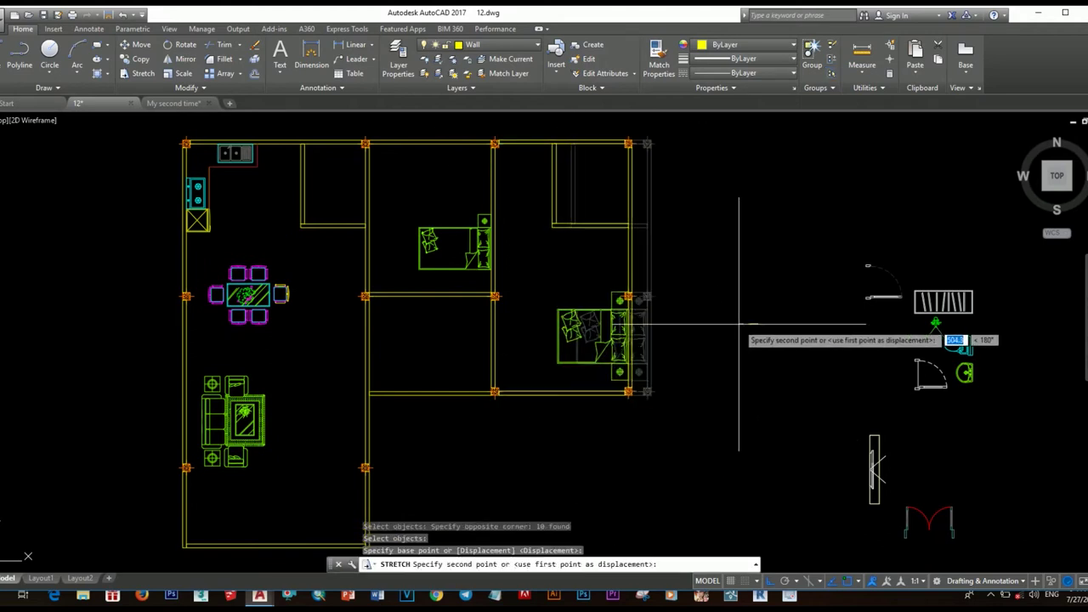
{"action": "type", "text": "700"}
{"action": "key", "text": "Return"}
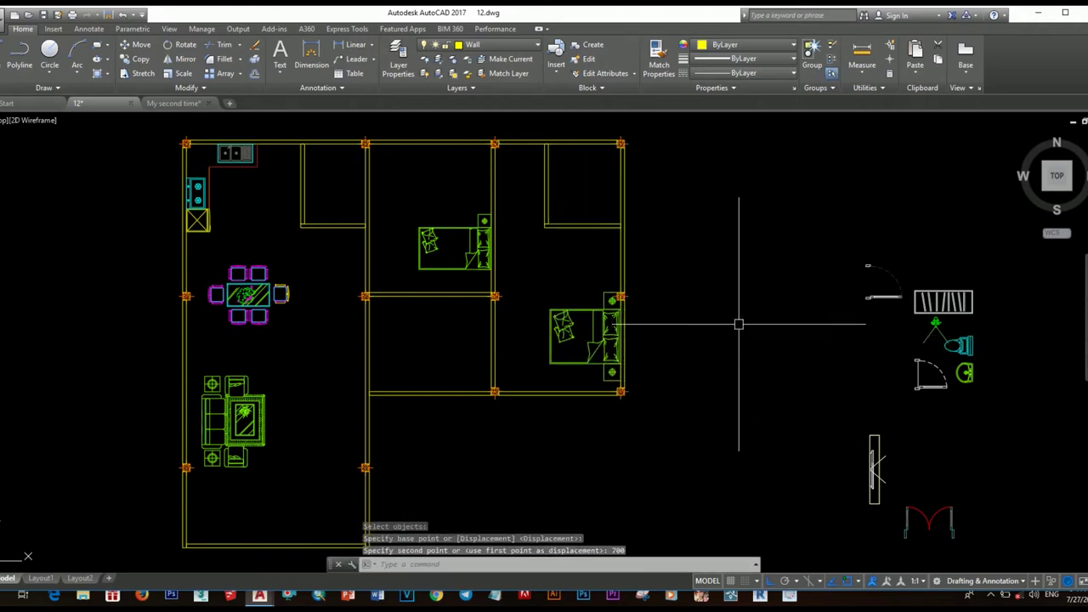
{"action": "mouse_move", "coordinate": [545, 282]}
{"action": "middle_mouse_down"}
{"action": "mouse_move", "coordinate": [603, 304]}
{"action": "mouse_move", "coordinate": [646, 362]}
{"action": "middle_mouse_up"}
{"action": "scroll", "coordinate": [632, 318], "scroll_direction": "up", "scroll_amount": 2}
Step: Select the green shower symbol and begin defining a block from it, then abandon it
{"action": "scroll", "coordinate": [632, 335], "scroll_direction": "up", "scroll_amount": 2}
{"action": "scroll", "coordinate": [653, 324], "scroll_direction": "down", "scroll_amount": 2}
{"action": "type", "text": "l"}
{"action": "key", "text": "Return"}
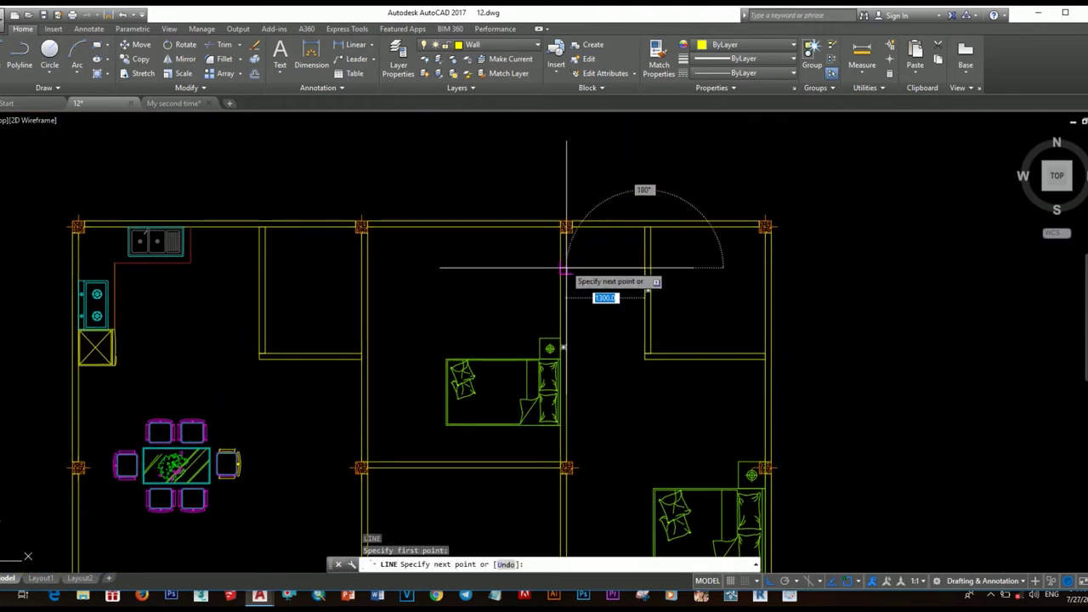
{"action": "key", "text": "Escape"}
{"action": "scroll", "coordinate": [729, 308], "scroll_direction": "down", "scroll_amount": 3}
{"action": "mouse_move", "coordinate": [728, 309]}
{"action": "middle_mouse_down"}
{"action": "mouse_move", "coordinate": [510, 240]}
{"action": "mouse_move", "coordinate": [845, 357]}
{"action": "middle_mouse_up"}
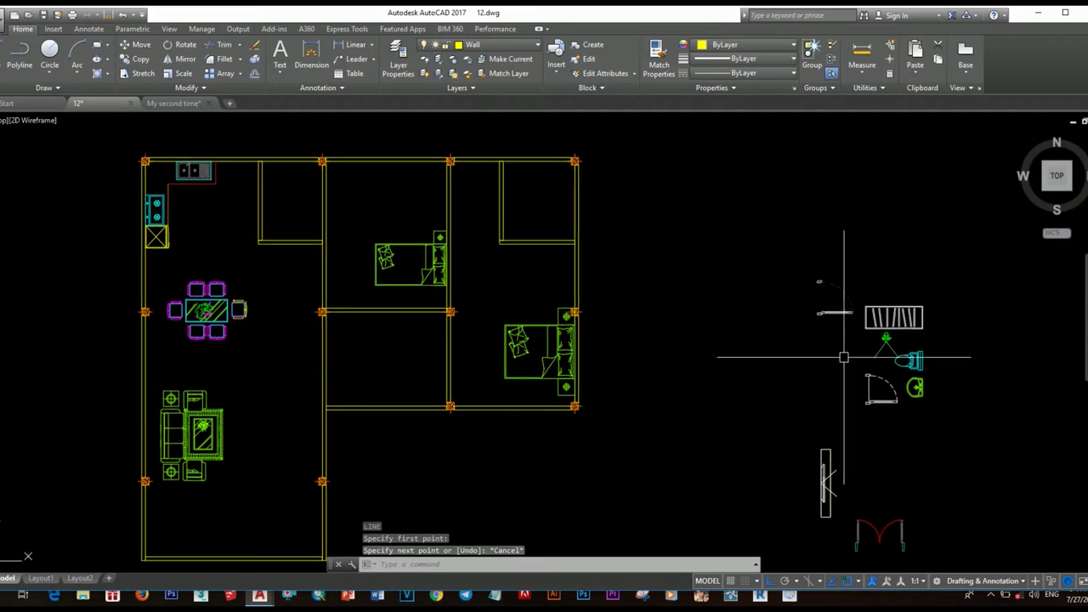
{"action": "scroll", "coordinate": [917, 357], "scroll_direction": "up", "scroll_amount": 5}
{"action": "left_click", "coordinate": [793, 332]}
{"action": "left_click", "coordinate": [857, 338]}
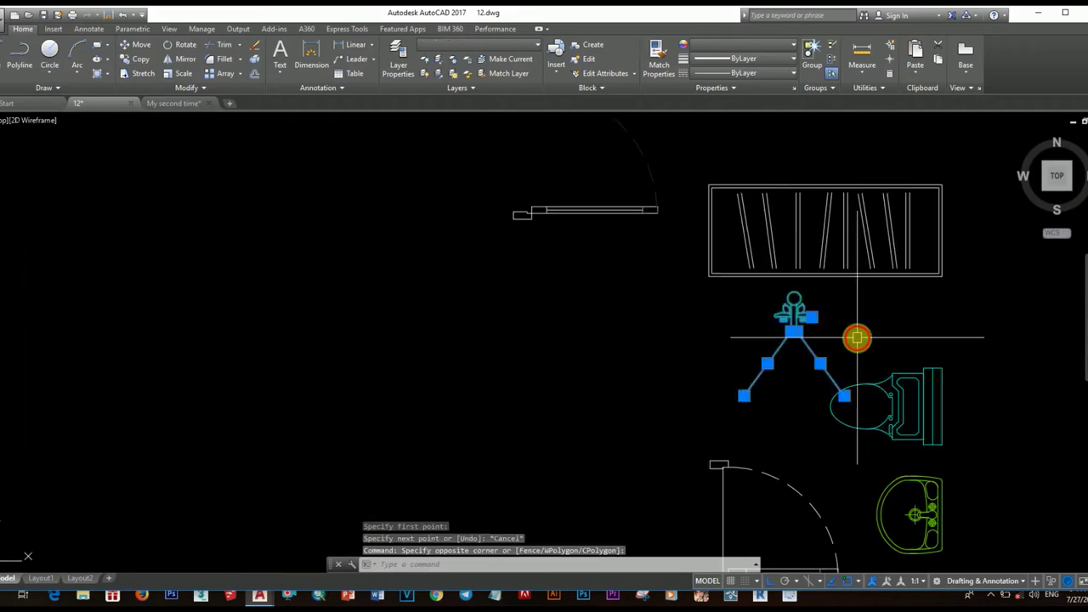
{"action": "type", "text": "b"}
{"action": "key", "text": "Return"}
{"action": "type", "text": "dfada"}
{"action": "left_click", "coordinate": [409, 233]}
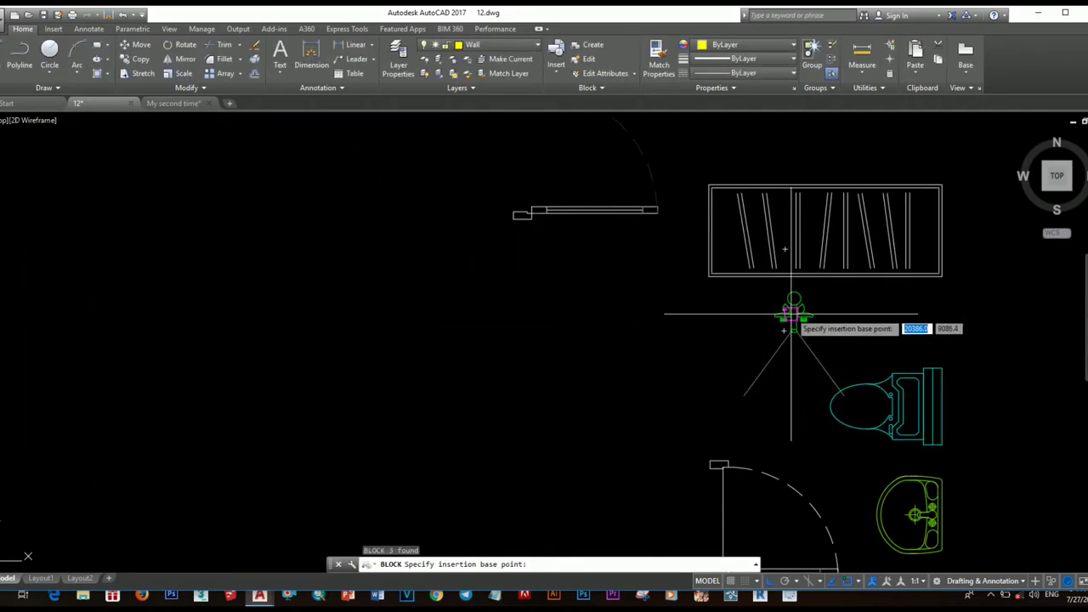
{"action": "left_click", "coordinate": [795, 295]}
{"action": "left_click", "coordinate": [641, 374]}
Step: Convert the hatched rectangle's 18 objects into a block named 'board'
{"action": "scroll", "coordinate": [760, 340], "scroll_direction": "up", "scroll_amount": 2}
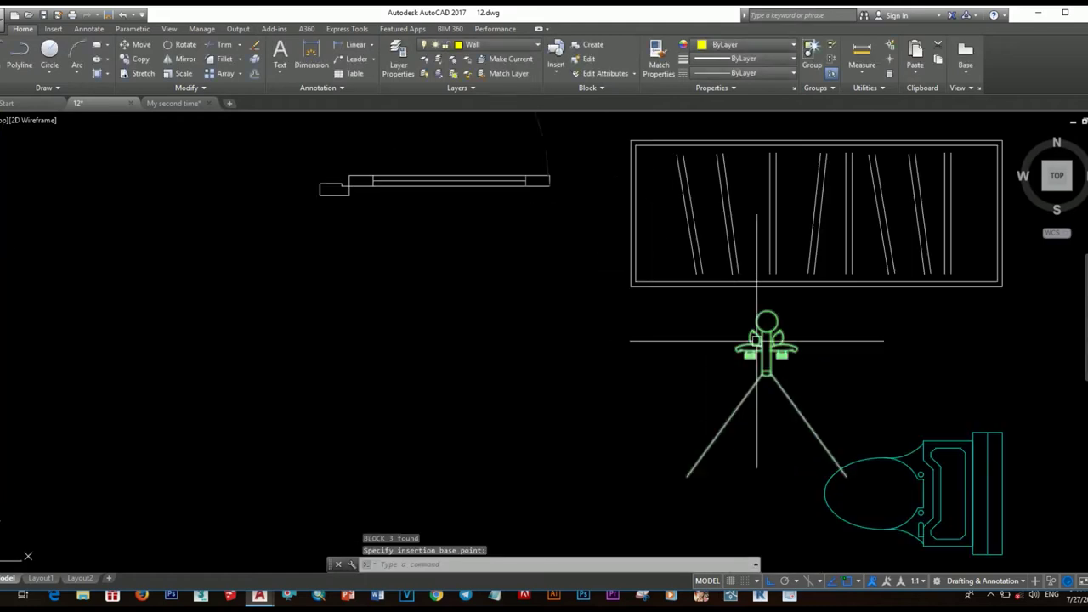
{"action": "scroll", "coordinate": [764, 346], "scroll_direction": "down", "scroll_amount": 4}
{"action": "left_click", "coordinate": [770, 340]}
{"action": "left_click", "coordinate": [605, 263]}
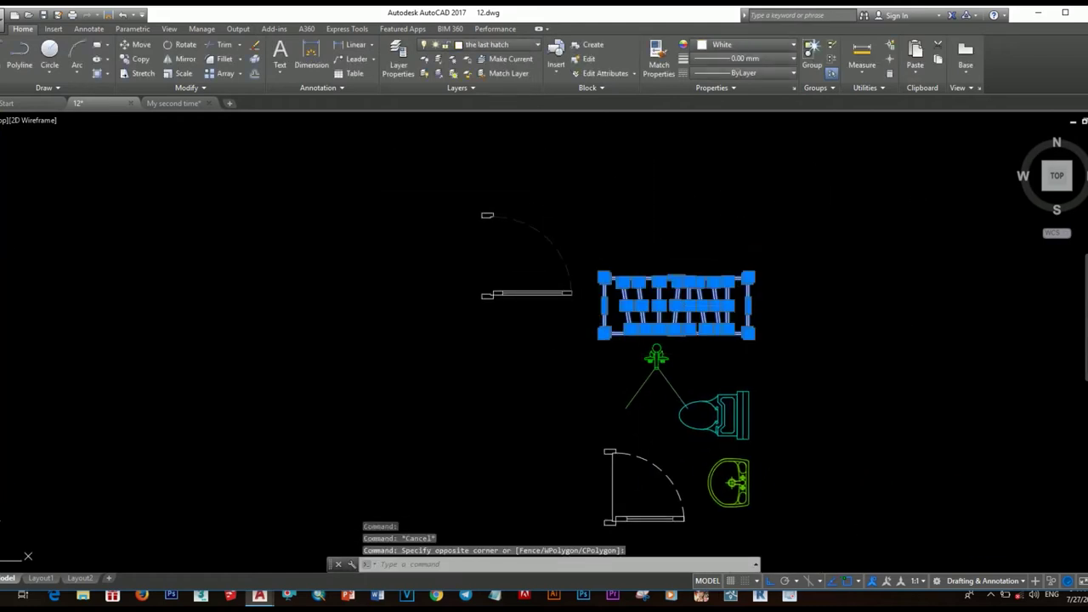
{"action": "type", "text": "b"}
{"action": "key", "text": "Return"}
{"action": "type", "text": "board"}
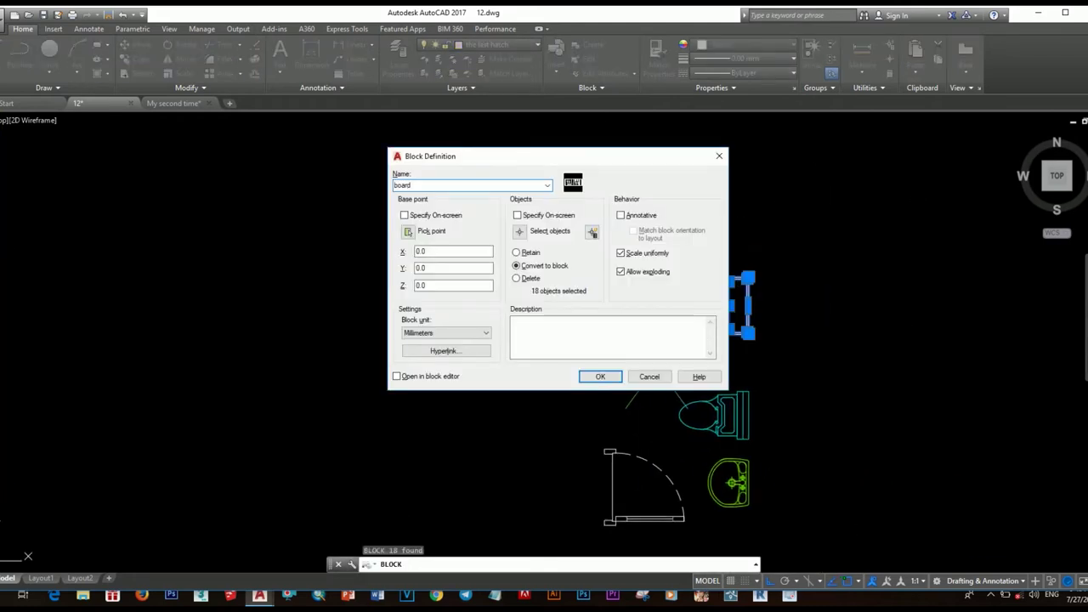
{"action": "key", "text": "Return"}
Step: Move the toilet and sink against the upper-right bathroom's right wall
{"action": "key", "text": "Escape"}
{"action": "scroll", "coordinate": [760, 340], "scroll_direction": "down", "scroll_amount": 2}
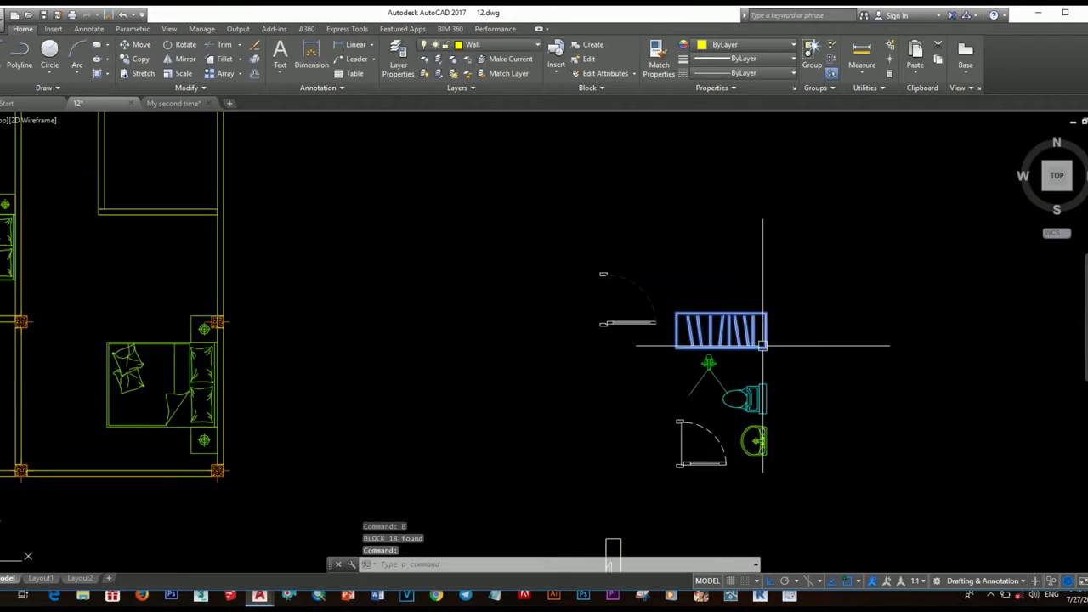
{"action": "middle_click_drag", "start_coordinate": [760, 340], "coordinate": [831, 406]}
{"action": "left_click", "coordinate": [800, 437]}
{"action": "type", "text": "m"}
{"action": "key", "text": "Return"}
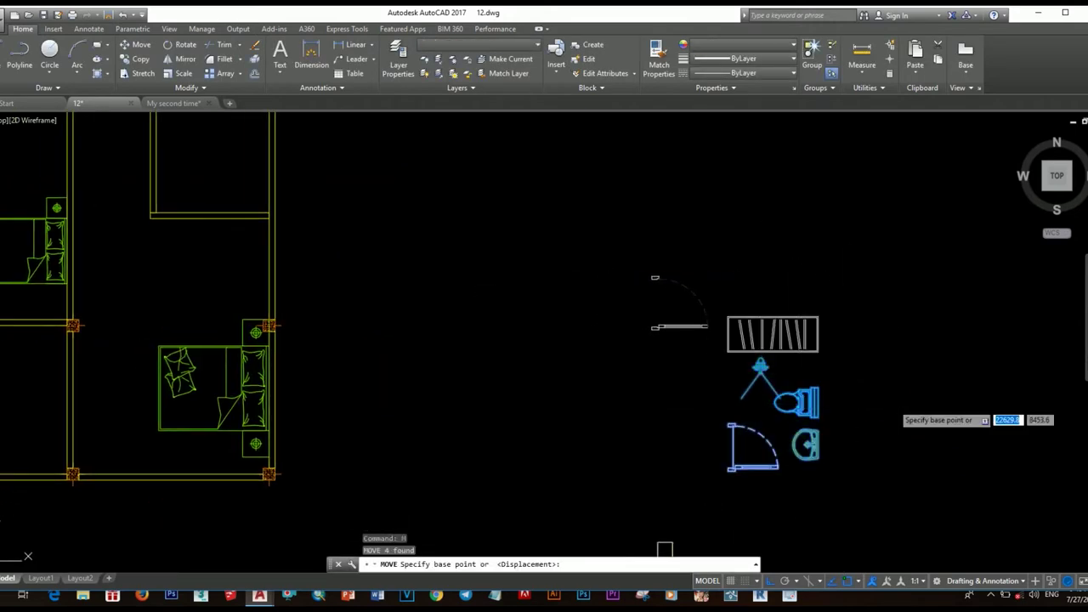
{"action": "left_click", "coordinate": [885, 408]}
{"action": "scroll", "coordinate": [595, 340], "scroll_direction": "down", "scroll_amount": 1}
{"action": "scroll", "coordinate": [476, 281], "scroll_direction": "up", "scroll_amount": 1}
{"action": "scroll", "coordinate": [476, 282], "scroll_direction": "down", "scroll_amount": 2}
{"action": "scroll", "coordinate": [510, 306], "scroll_direction": "up", "scroll_amount": 2}
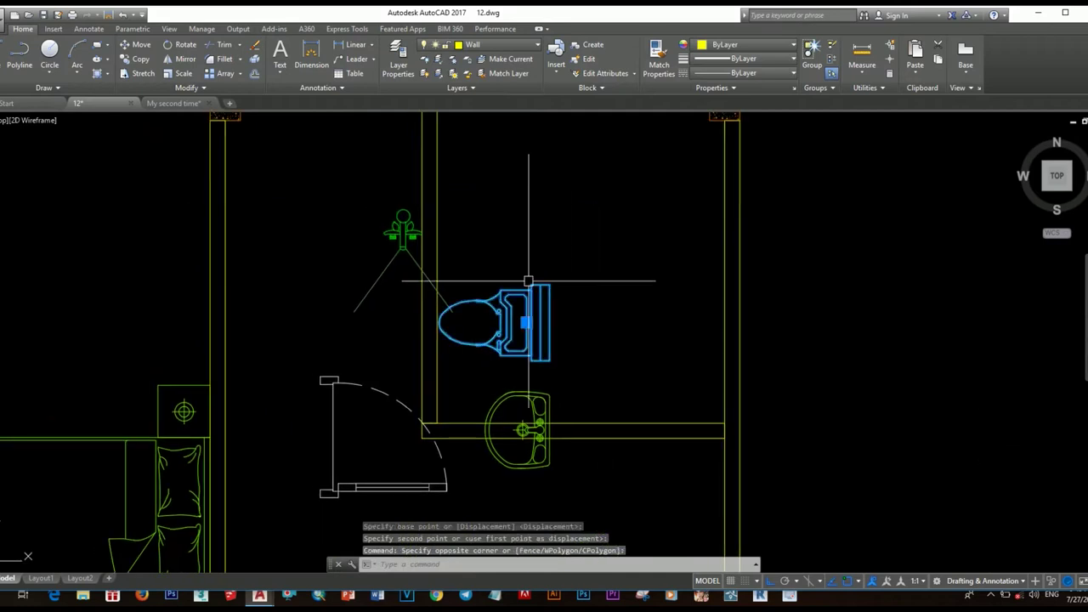
{"action": "left_click", "coordinate": [607, 304]}
{"action": "left_click", "coordinate": [583, 370]}
{"action": "type", "text": "m"}
{"action": "key", "text": "Return"}
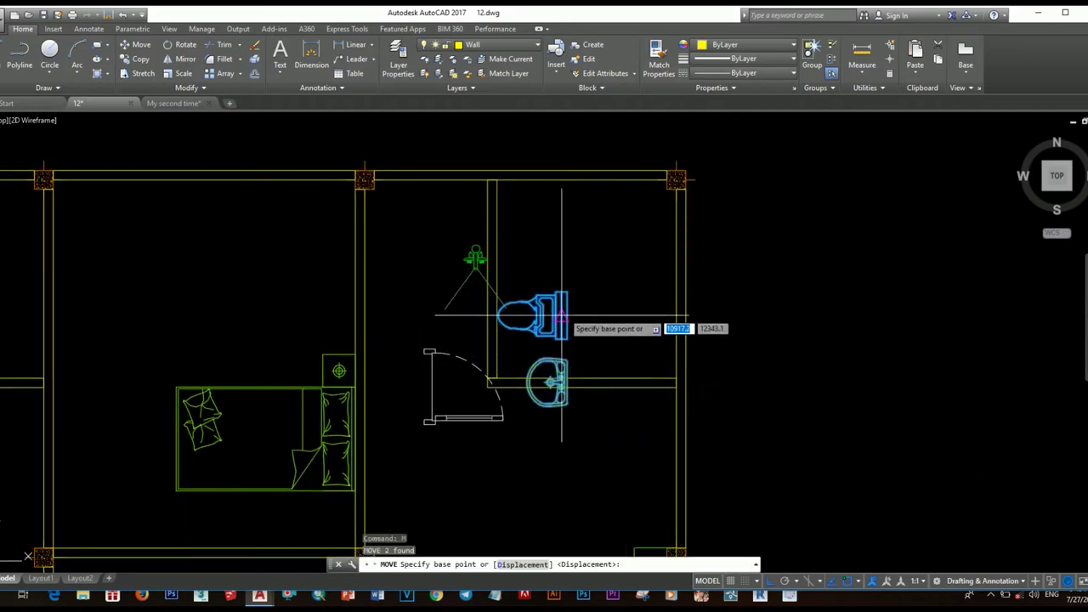
{"action": "left_click", "coordinate": [568, 316]}
Step: Move the shower symbol into the upper-right bathroom
{"action": "left_click", "coordinate": [673, 249]}
{"action": "scroll", "coordinate": [595, 297], "scroll_direction": "down", "scroll_amount": 2}
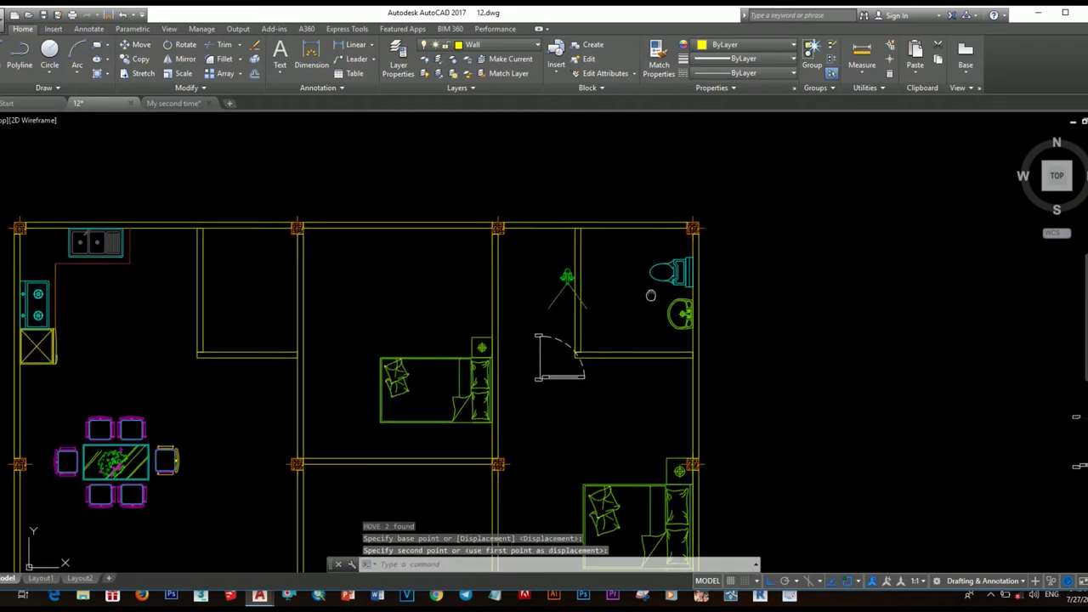
{"action": "scroll", "coordinate": [561, 281], "scroll_direction": "up", "scroll_amount": 3}
{"action": "left_click", "coordinate": [612, 306]}
{"action": "scroll", "coordinate": [644, 327], "scroll_direction": "down", "scroll_amount": 2}
{"action": "middle_click_drag", "start_coordinate": [644, 327], "coordinate": [639, 333]}
{"action": "type", "text": "m"}
{"action": "key", "text": "Return"}
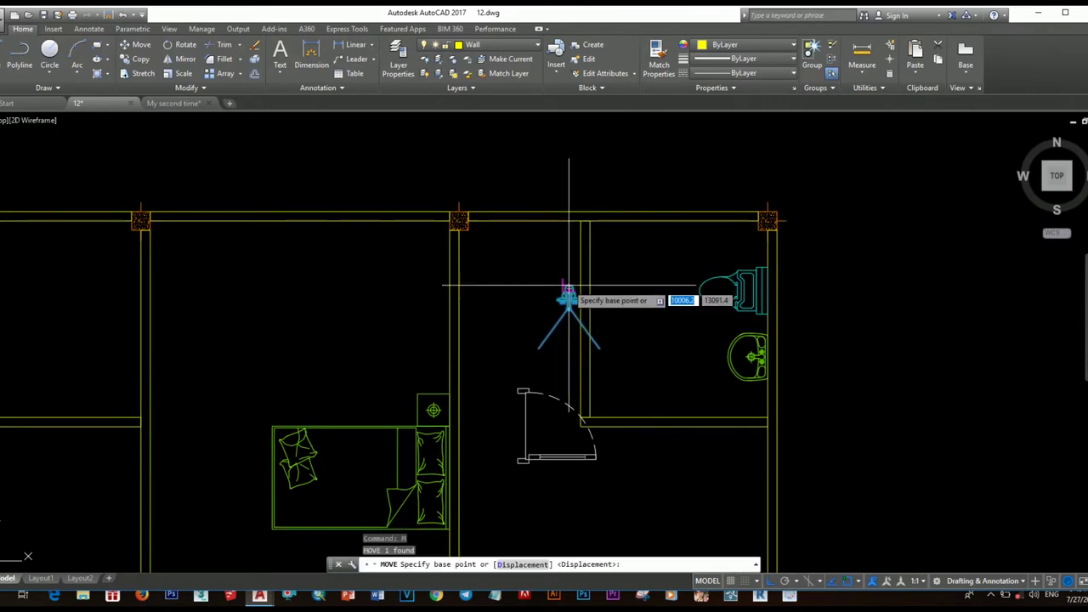
{"action": "left_click", "coordinate": [570, 297]}
{"action": "scroll", "coordinate": [643, 257], "scroll_direction": "down", "scroll_amount": 2}
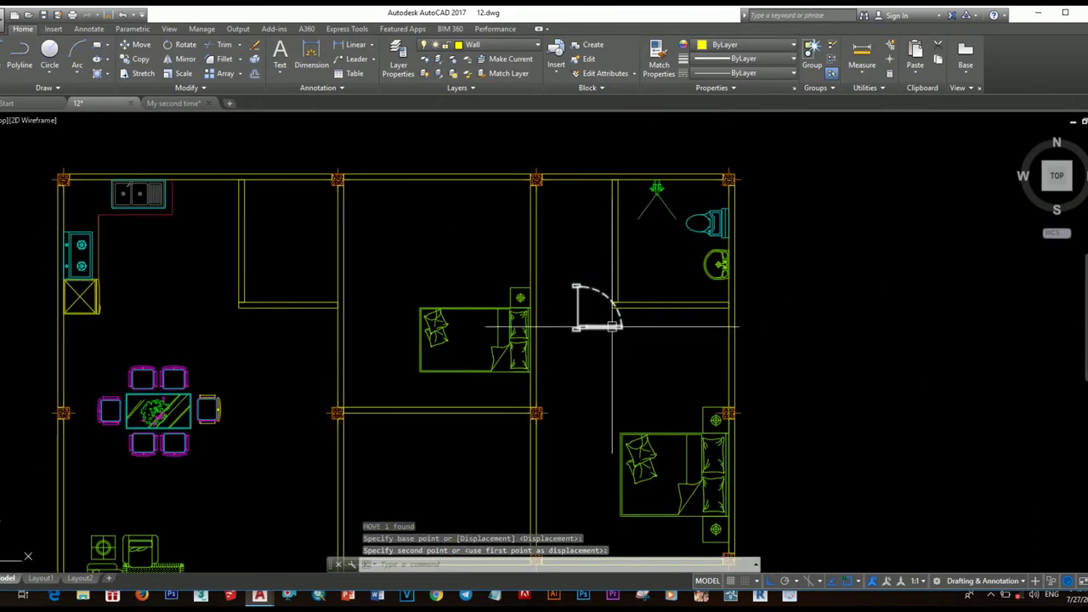
Step: Rotate the bathroom door to swing the other way and move it nearer the opening
{"action": "key", "text": "Return"}
{"action": "left_click", "coordinate": [656, 332]}
{"action": "key", "text": "Return"}
{"action": "type", "text": "m"}
{"action": "key", "text": "Return"}
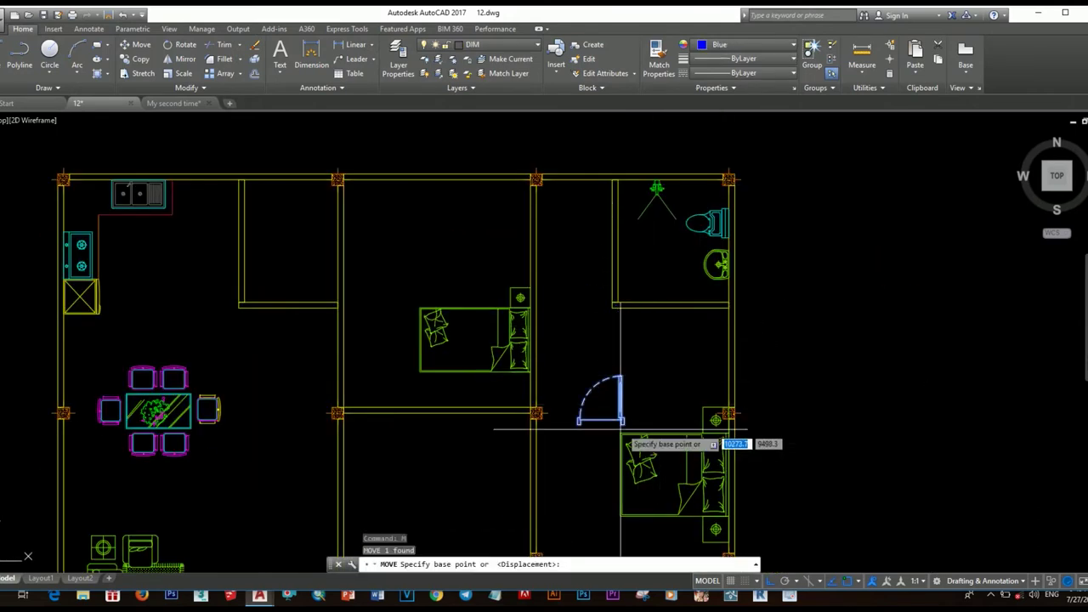
{"action": "scroll", "coordinate": [632, 414], "scroll_direction": "up", "scroll_amount": 3}
{"action": "left_click", "coordinate": [632, 409]}
{"action": "scroll", "coordinate": [643, 358], "scroll_direction": "down", "scroll_amount": 3}
{"action": "scroll", "coordinate": [644, 357], "scroll_direction": "up", "scroll_amount": 3}
{"action": "left_click", "coordinate": [703, 446]}
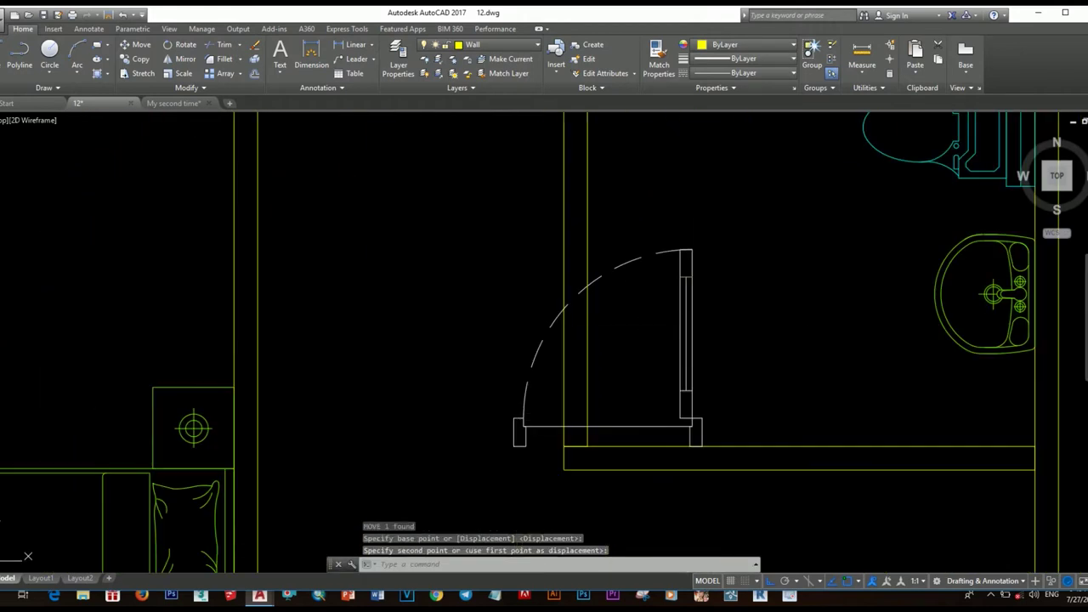
Step: Re-orient the door and seat it in the bathroom's wall opening
{"action": "left_click", "coordinate": [680, 291]}
{"action": "key", "text": "r"}
{"action": "key", "text": "o"}
{"action": "key", "text": "Return"}
{"action": "key", "text": "Return"}
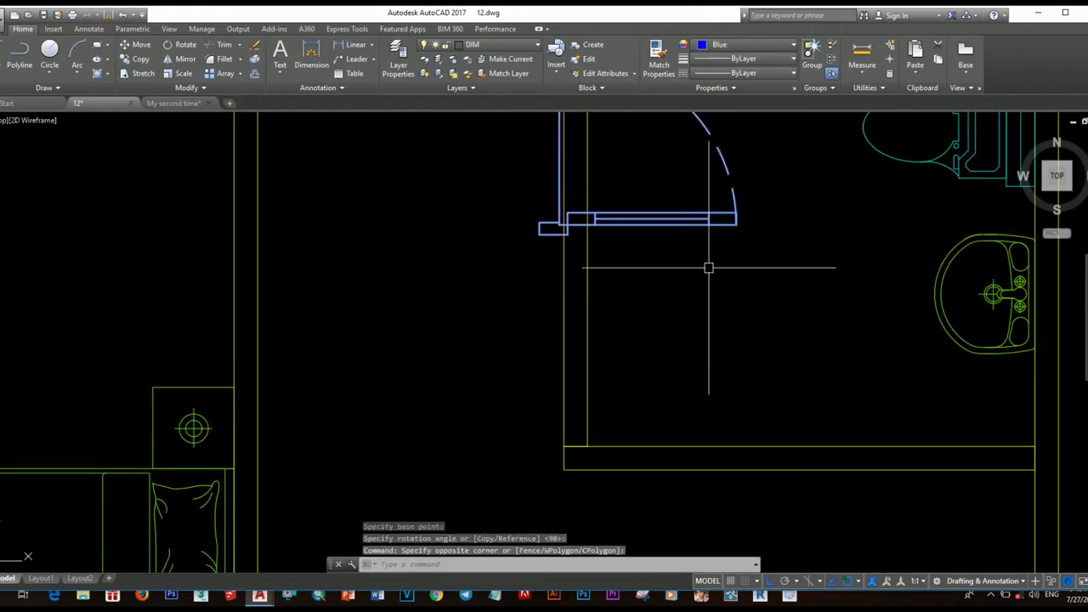
{"action": "type", "text": "m"}
{"action": "key", "text": "Return"}
{"action": "left_click", "coordinate": [553, 230]}
{"action": "left_click", "coordinate": [566, 372]}
{"action": "scroll", "coordinate": [567, 372], "scroll_direction": "down", "scroll_amount": 3}
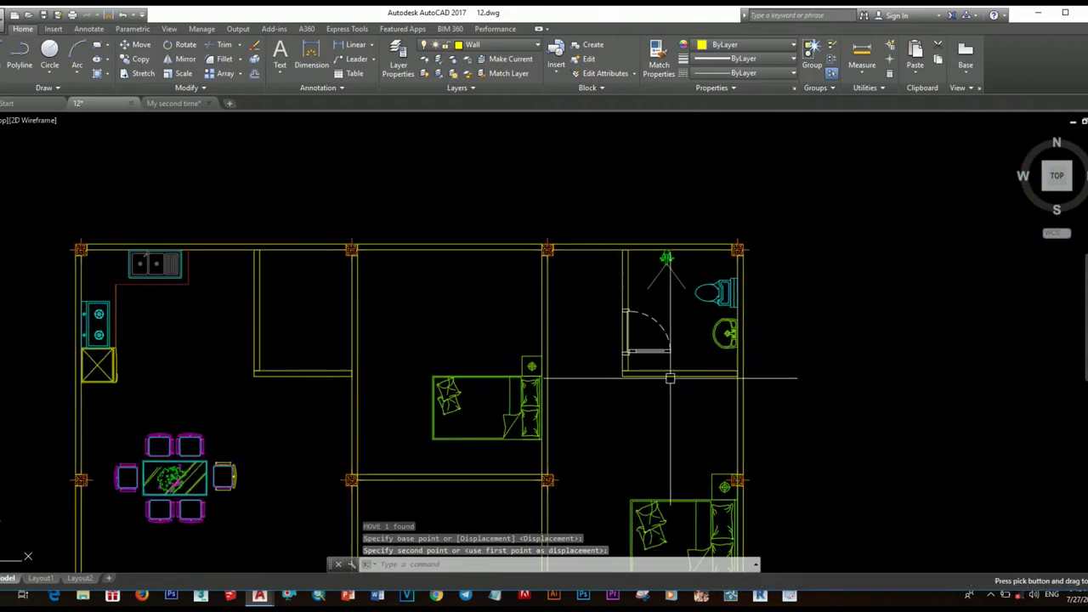
{"action": "scroll", "coordinate": [595, 340], "scroll_direction": "up", "scroll_amount": 3}
{"action": "scroll", "coordinate": [609, 326], "scroll_direction": "down", "scroll_amount": 1}
{"action": "scroll", "coordinate": [609, 325], "scroll_direction": "down", "scroll_amount": 3}
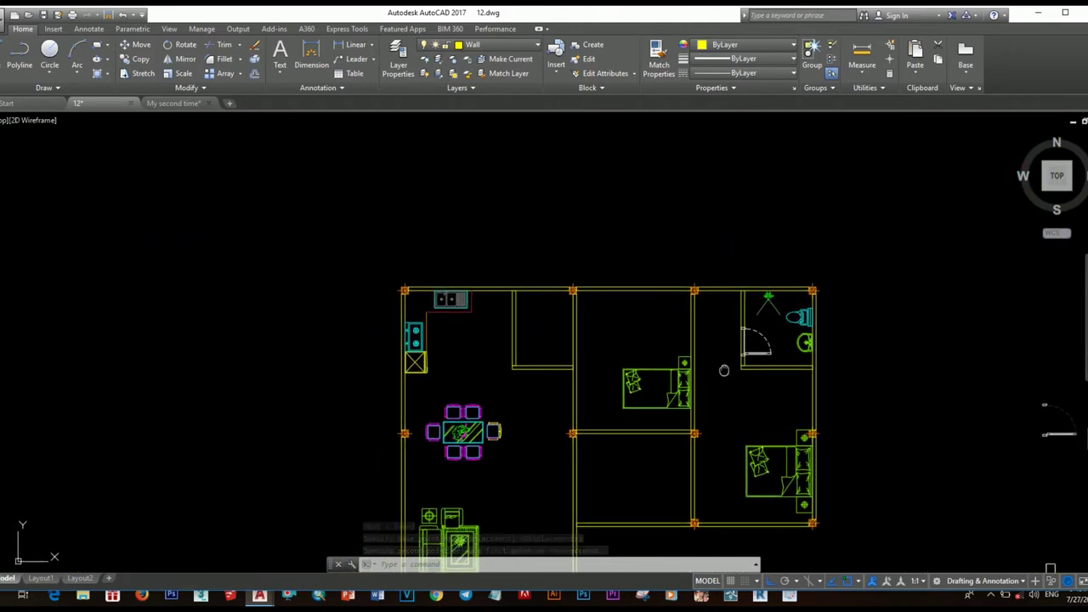
Step: Copy the bathroom's door, toilet, sink and shower into the left bathroom
{"action": "scroll", "coordinate": [766, 383], "scroll_direction": "up", "scroll_amount": 4}
{"action": "scroll", "coordinate": [838, 420], "scroll_direction": "down", "scroll_amount": 1}
{"action": "left_click", "coordinate": [839, 420]}
{"action": "left_click", "coordinate": [723, 278]}
{"action": "type", "text": "c"}
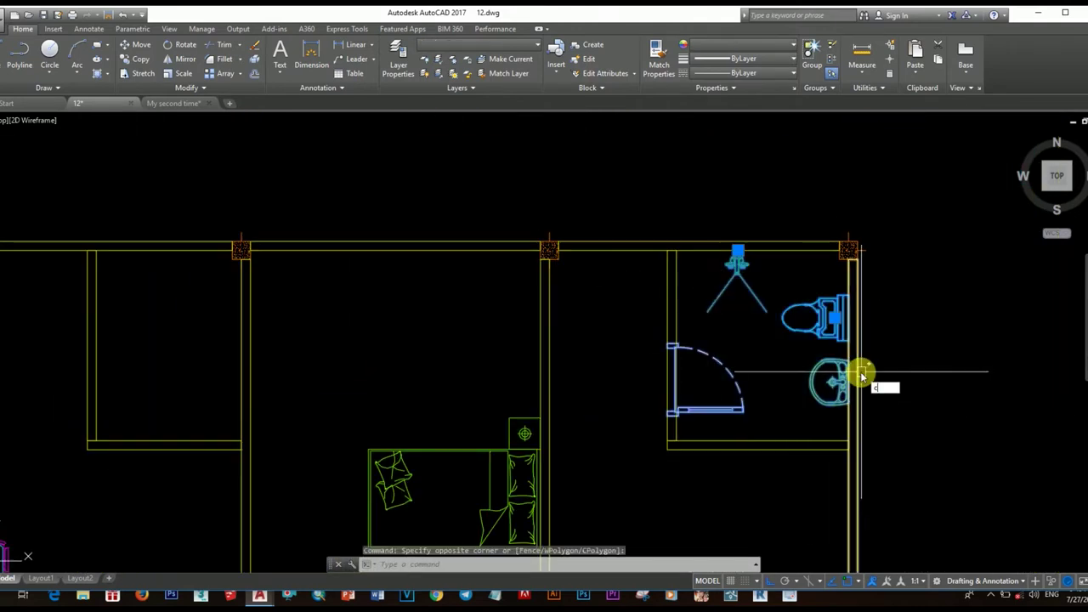
{"action": "type", "text": "o"}
{"action": "key", "text": "Return"}
{"action": "left_click", "coordinate": [668, 443]}
{"action": "middle_click_drag", "start_coordinate": [676, 443], "coordinate": [387, 431]}
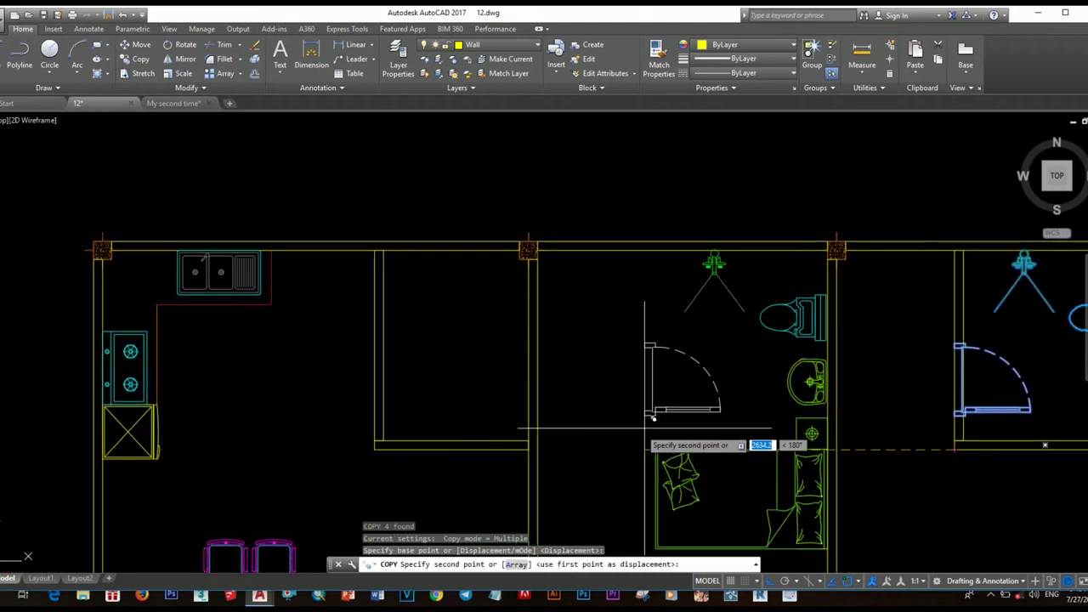
{"action": "left_click", "coordinate": [379, 441]}
{"action": "middle_click_drag", "start_coordinate": [605, 412], "coordinate": [611, 426]}
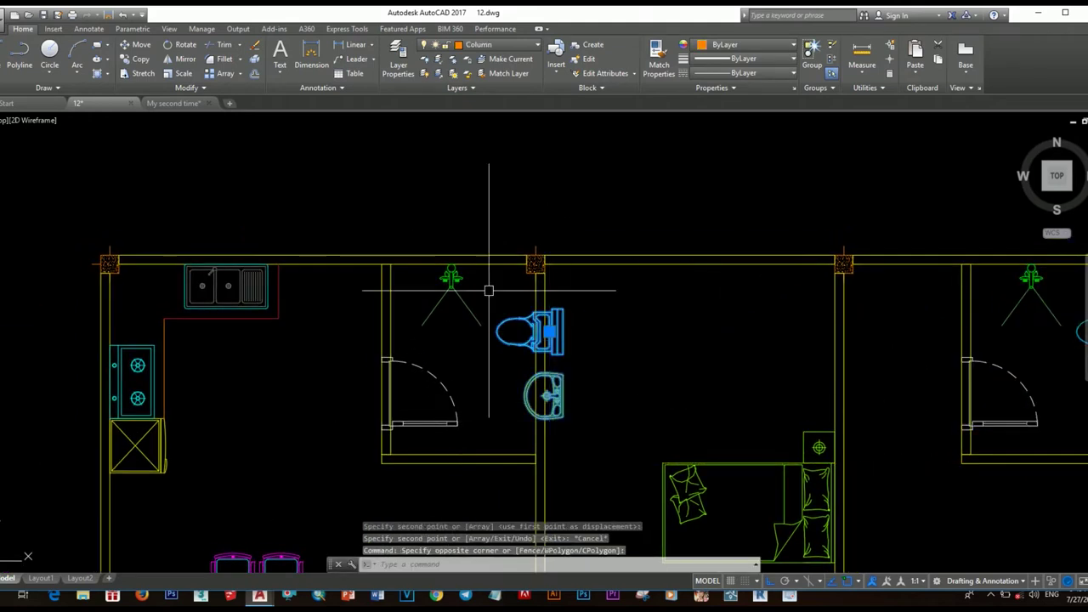
Step: Move the copied toilet to a new position within the left bathroom
{"action": "type", "text": "m"}
{"action": "key", "text": "Return"}
{"action": "scroll", "coordinate": [562, 323], "scroll_direction": "up", "scroll_amount": 5}
{"action": "left_click", "coordinate": [561, 312]}
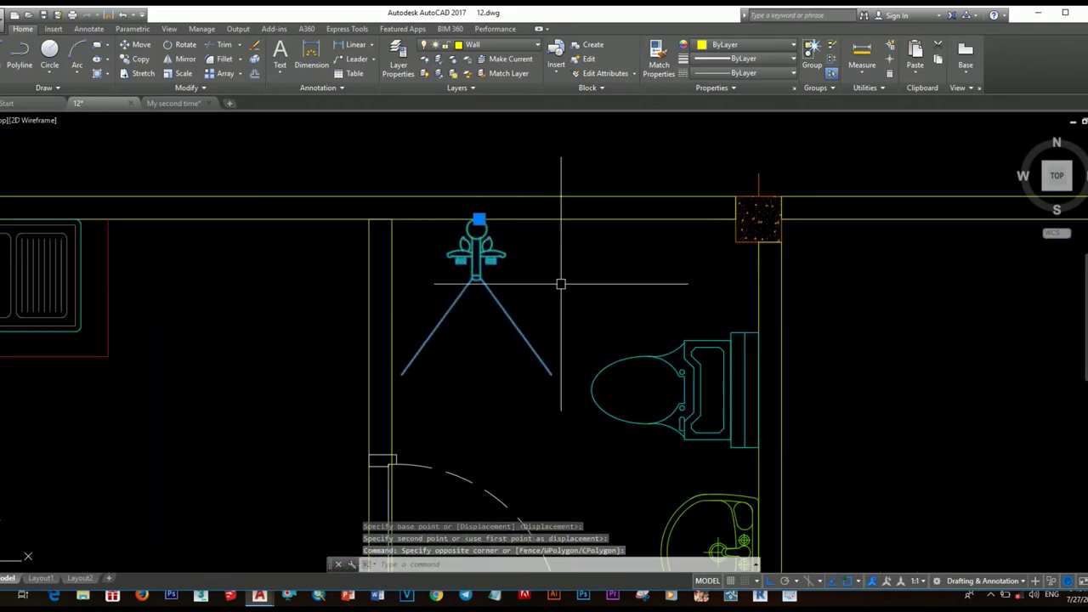
{"action": "scroll", "coordinate": [573, 285], "scroll_direction": "down", "scroll_amount": 4}
{"action": "scroll", "coordinate": [556, 382], "scroll_direction": "down", "scroll_amount": 2}
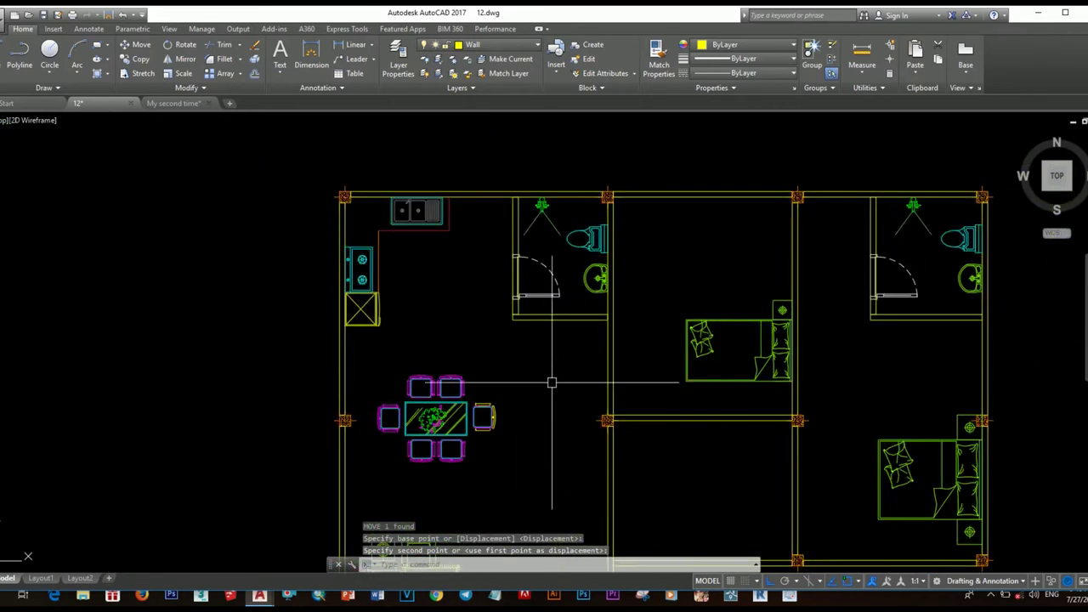
{"action": "mouse_move", "coordinate": [556, 382]}
{"action": "middle_mouse_down"}
{"action": "mouse_move", "coordinate": [589, 392]}
{"action": "mouse_move", "coordinate": [561, 410]}
{"action": "mouse_move", "coordinate": [313, 368]}
{"action": "mouse_move", "coordinate": [566, 351]}
{"action": "middle_mouse_up"}
{"action": "scroll", "coordinate": [589, 391], "scroll_direction": "down", "scroll_amount": 2}
{"action": "middle_click_drag", "start_coordinate": [478, 426], "coordinate": [532, 366]}
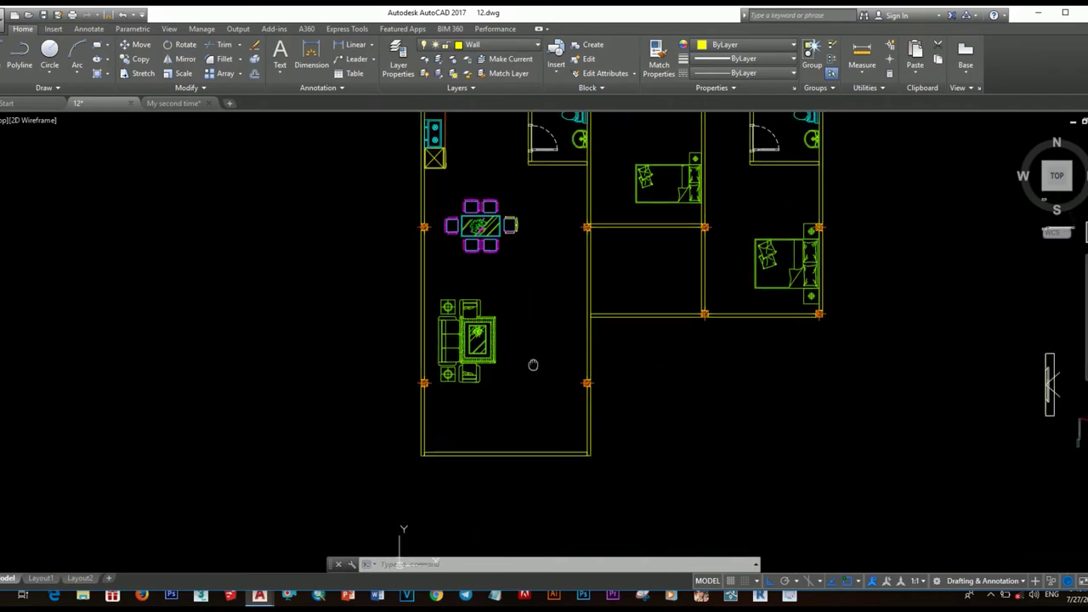
Step: Window-select the living-room sofa set and start moving it from its base point
{"action": "left_click", "coordinate": [540, 353]}
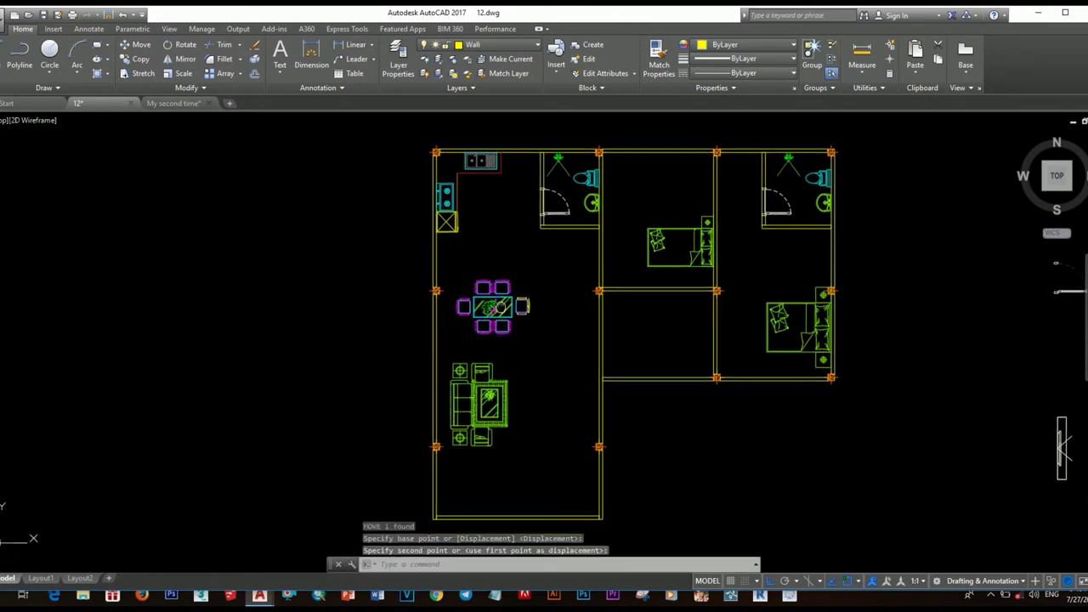
{"action": "left_click", "coordinate": [571, 338]}
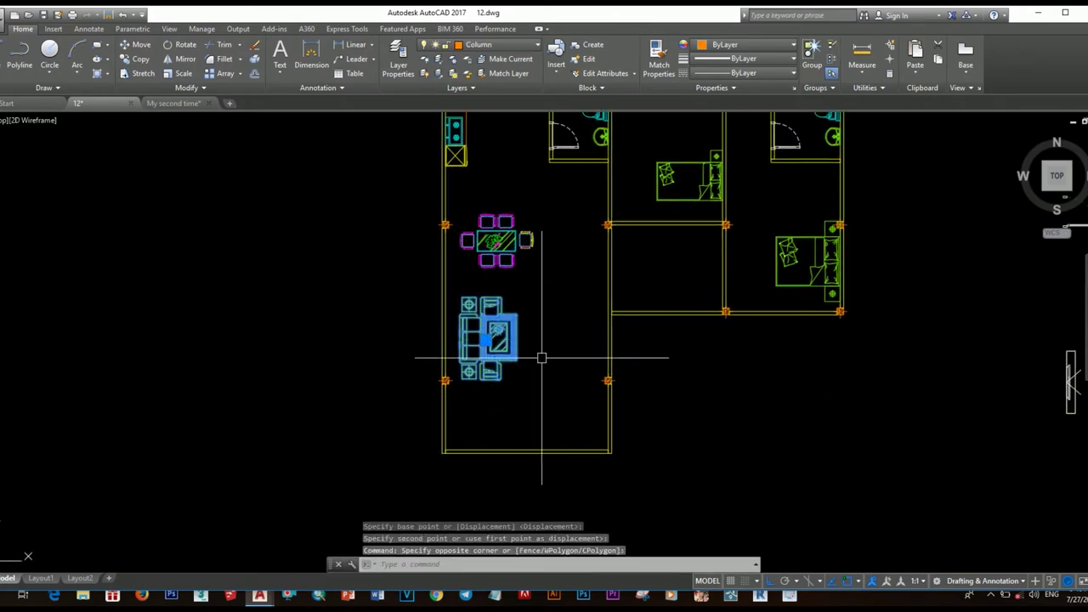
{"action": "type", "text": "m"}
{"action": "key", "text": "Return"}
{"action": "left_click", "coordinate": [534, 389]}
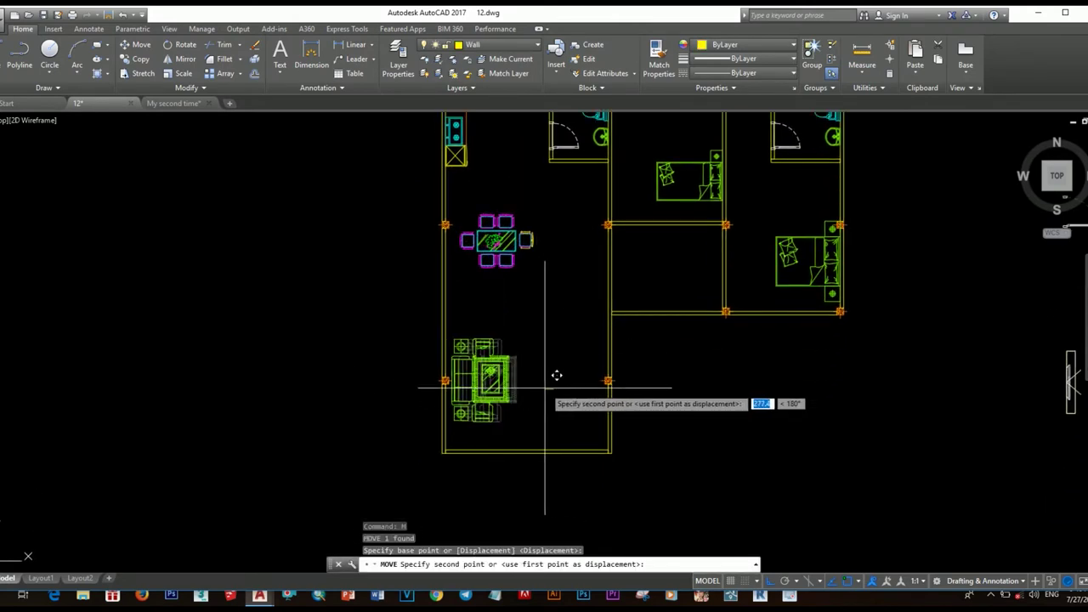
{"action": "scroll", "coordinate": [545, 389], "scroll_direction": "down", "scroll_amount": 3}
{"action": "scroll", "coordinate": [736, 331], "scroll_direction": "up", "scroll_amount": 3}
Step: Drop the sofa set against the left wall and make the window pieces a block
{"action": "scroll", "coordinate": [742, 368], "scroll_direction": "up", "scroll_amount": 5}
{"action": "left_click", "coordinate": [741, 368]}
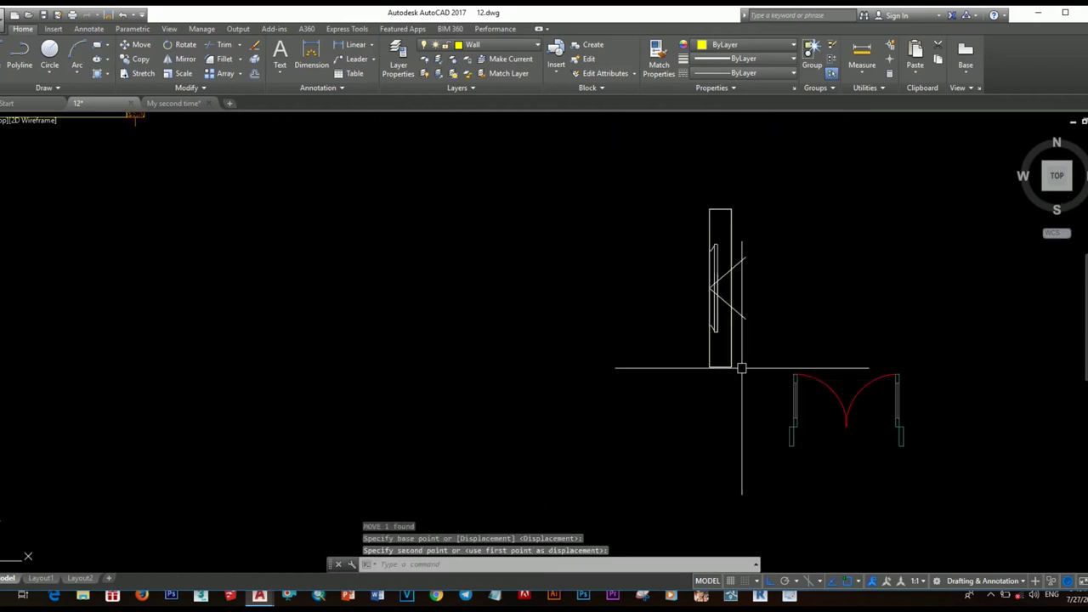
{"action": "type", "text": "b"}
{"action": "key", "text": "Return"}
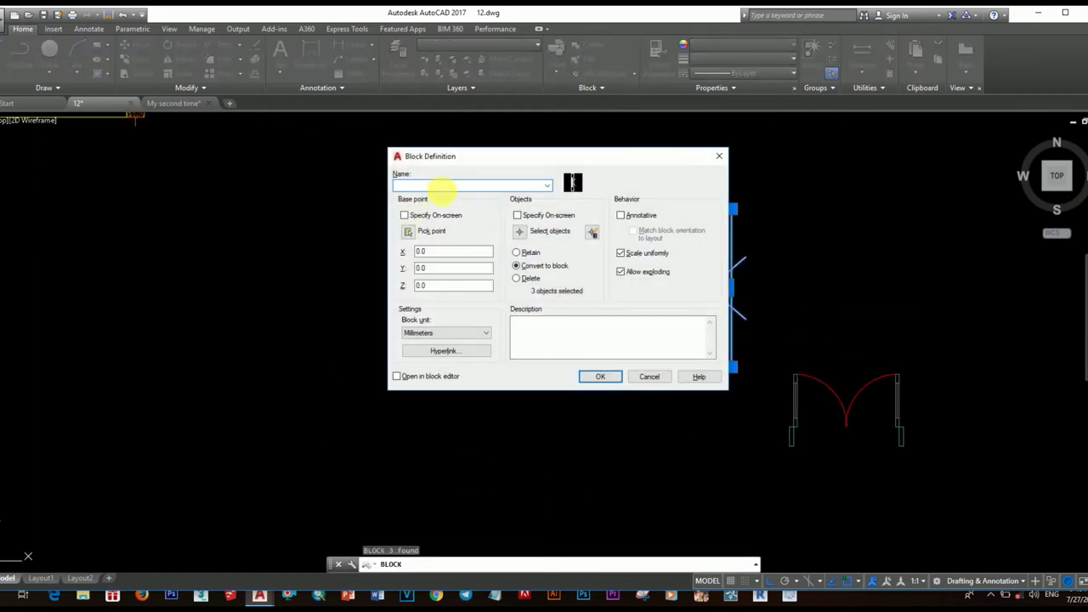
{"action": "type", "text": "tv"}
{"action": "left_click", "coordinate": [602, 374]}
Step: Mirror the window block about a vertical line, erasing the original
{"action": "left_click", "coordinate": [667, 289]}
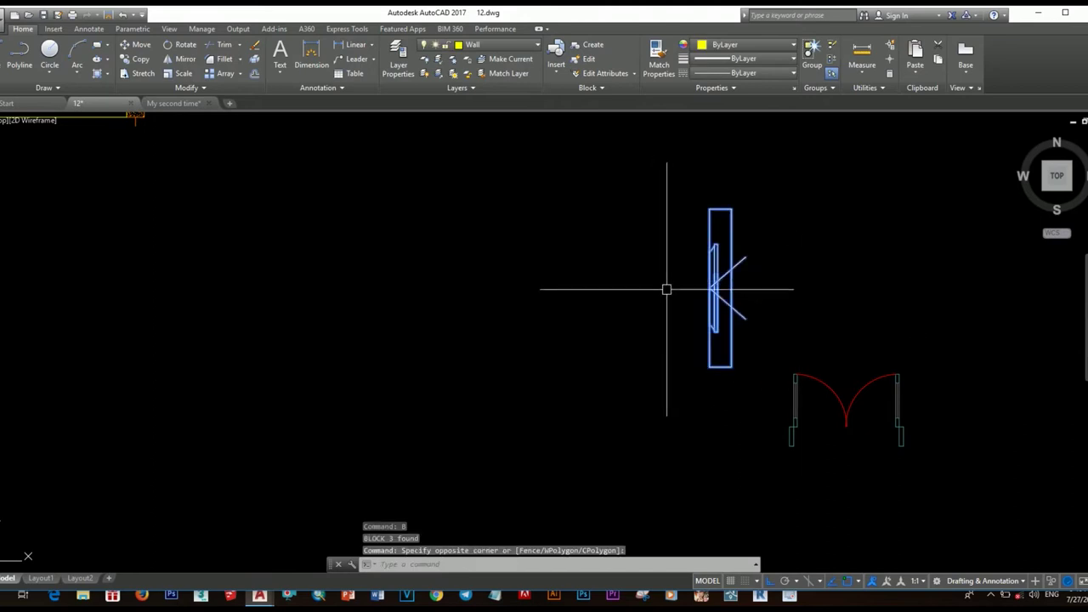
{"action": "type", "text": "mi"}
{"action": "key", "text": "Return"}
{"action": "left_click", "coordinate": [631, 304]}
{"action": "left_click", "coordinate": [636, 250]}
{"action": "type", "text": "y"}
{"action": "key", "text": "Return"}
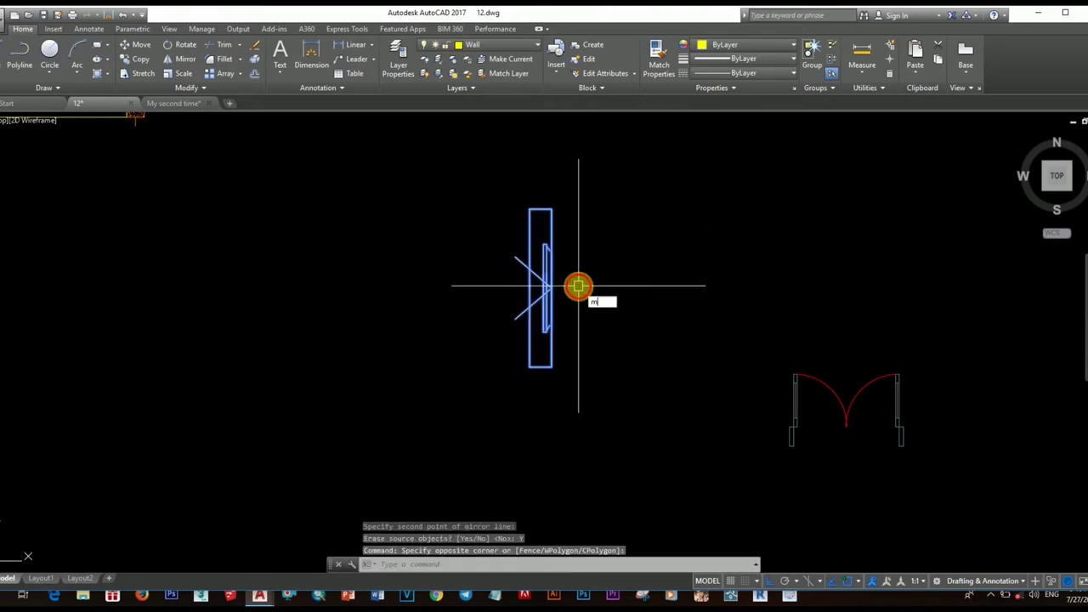
Step: Move the mirrored window into the living room's right wall
{"action": "key", "text": "Return"}
{"action": "left_click", "coordinate": [549, 294]}
{"action": "scroll", "coordinate": [549, 293], "scroll_direction": "down", "scroll_amount": 5}
{"action": "scroll", "coordinate": [499, 280], "scroll_direction": "up", "scroll_amount": 5}
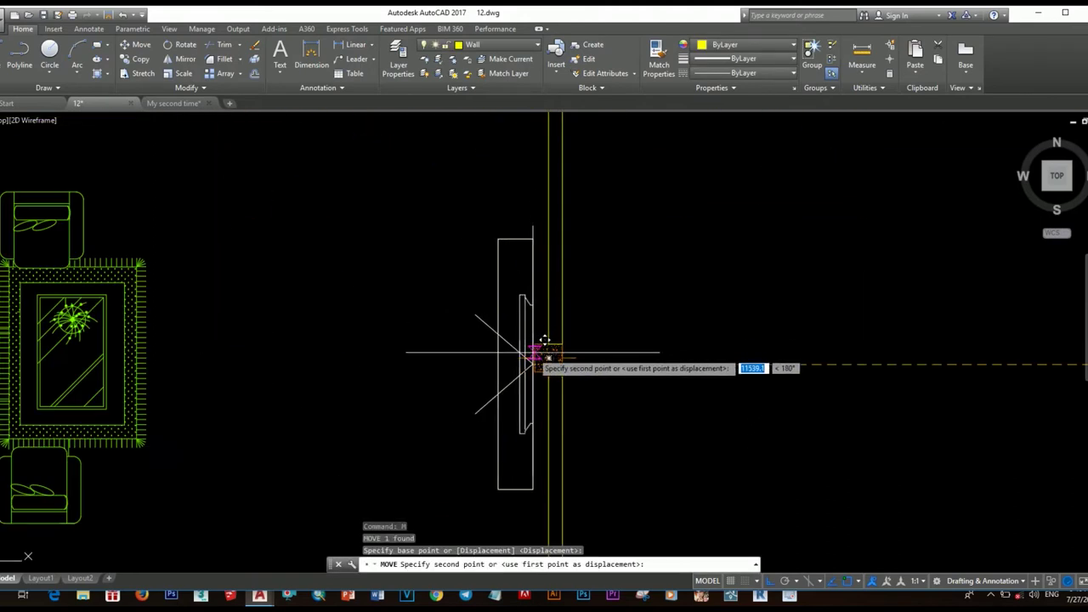
{"action": "scroll", "coordinate": [539, 284], "scroll_direction": "down", "scroll_amount": 3}
{"action": "scroll", "coordinate": [505, 280], "scroll_direction": "down", "scroll_amount": 2}
{"action": "left_click", "coordinate": [505, 280]}
Step: Move the double door into its opening in the middle room's wall
{"action": "left_click", "coordinate": [661, 297]}
{"action": "scroll", "coordinate": [695, 319], "scroll_direction": "up", "scroll_amount": 1}
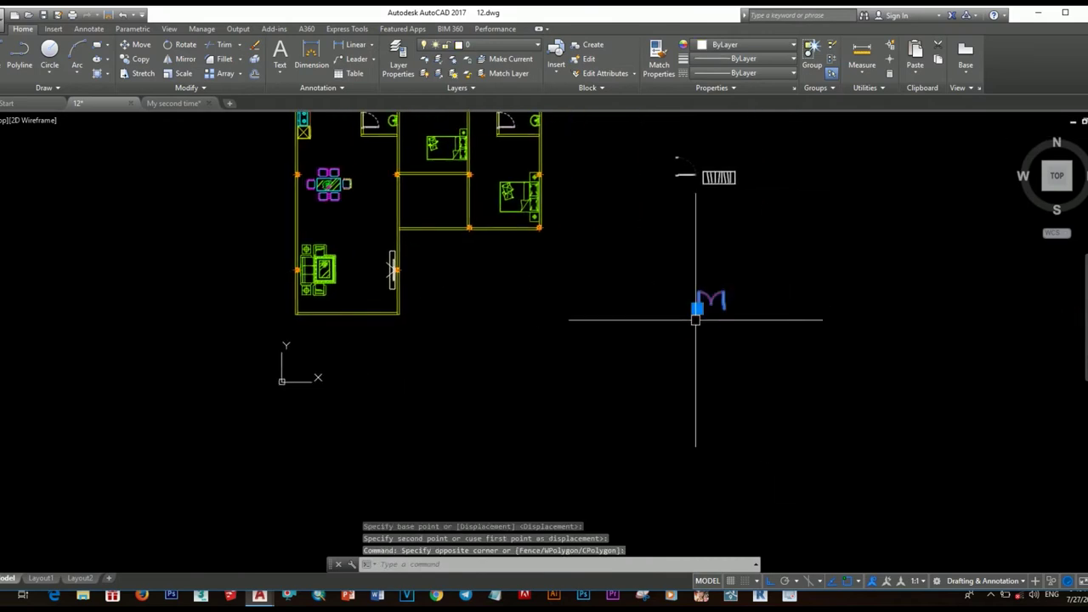
{"action": "type", "text": "m"}
{"action": "key", "text": "Return"}
{"action": "scroll", "coordinate": [696, 319], "scroll_direction": "up", "scroll_amount": 5}
{"action": "left_click", "coordinate": [719, 301]}
{"action": "scroll", "coordinate": [705, 297], "scroll_direction": "down", "scroll_amount": 4}
{"action": "scroll", "coordinate": [464, 221], "scroll_direction": "up", "scroll_amount": 4}
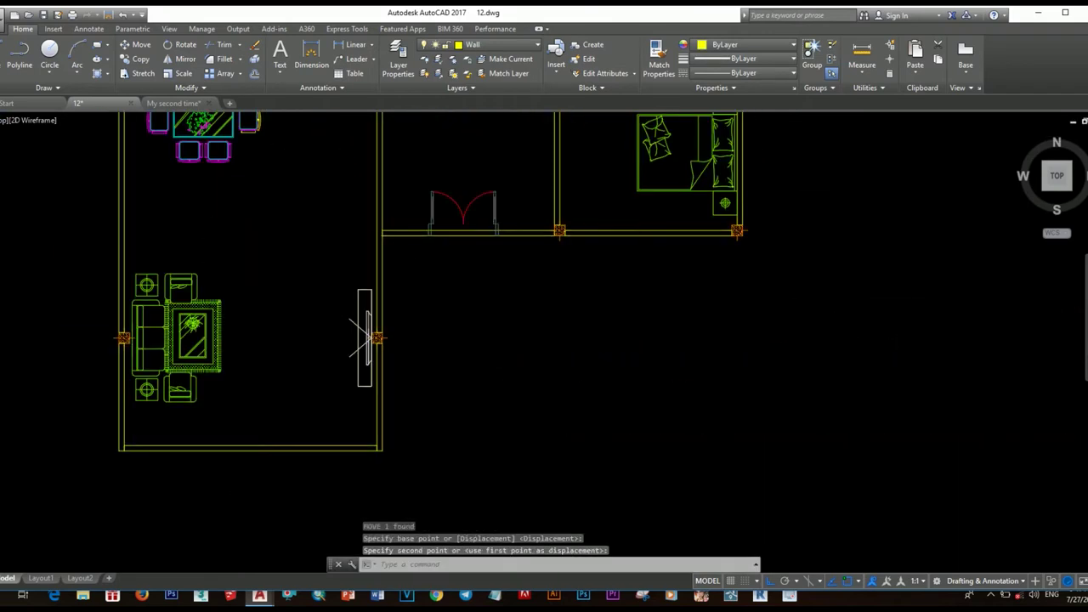
{"action": "left_click", "coordinate": [367, 337]}
{"action": "scroll", "coordinate": [729, 304], "scroll_direction": "up", "scroll_amount": 3}
{"action": "left_click", "coordinate": [617, 294]}
Step: Move the door and wardrobe together into the right-hand bedroom
{"action": "key", "text": "Escape"}
{"action": "left_click", "coordinate": [576, 227]}
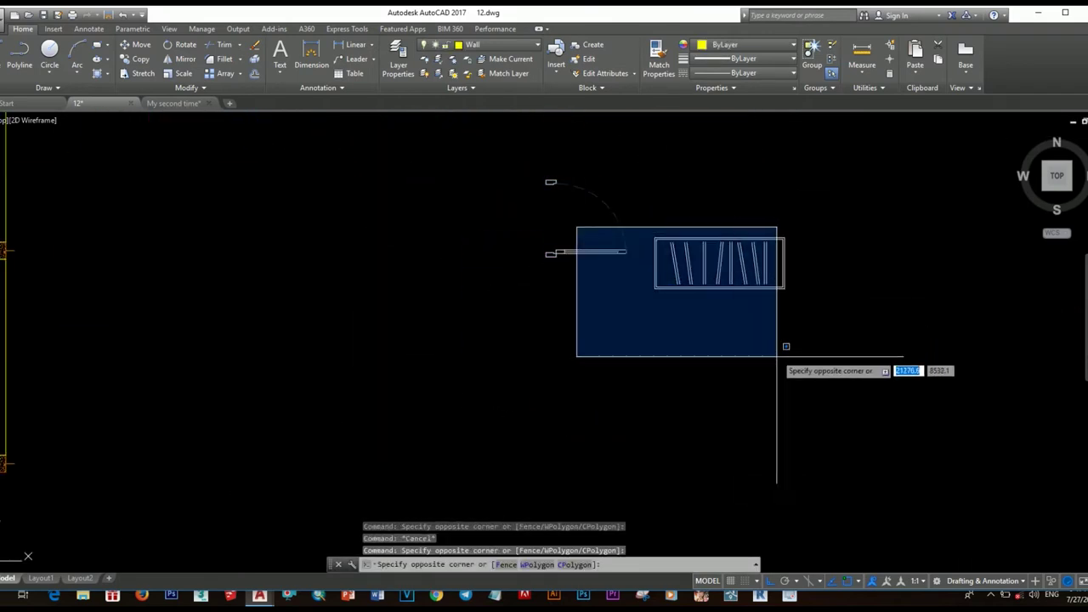
{"action": "left_click", "coordinate": [776, 355]}
{"action": "type", "text": "m"}
{"action": "key", "text": "Return"}
{"action": "left_click", "coordinate": [782, 293]}
{"action": "scroll", "coordinate": [517, 286], "scroll_direction": "down", "scroll_amount": 3}
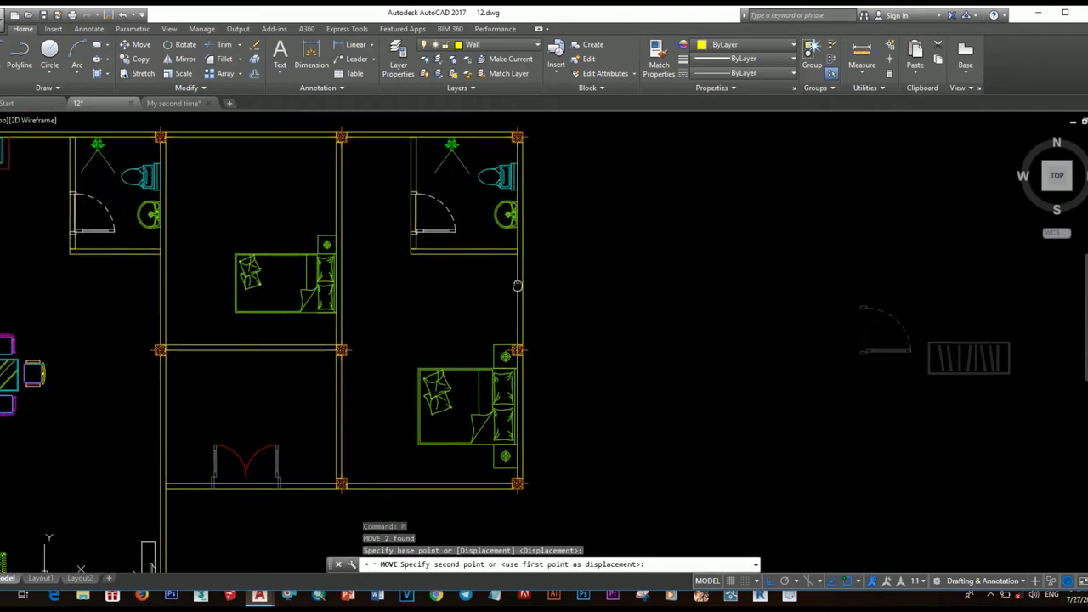
{"action": "left_click", "coordinate": [530, 270]}
{"action": "scroll", "coordinate": [530, 271], "scroll_direction": "up", "scroll_amount": 3}
Step: Move the wardrobe so it stands against the bedroom wall
{"action": "left_click", "coordinate": [498, 286]}
{"action": "type", "text": "m"}
{"action": "key", "text": "Return"}
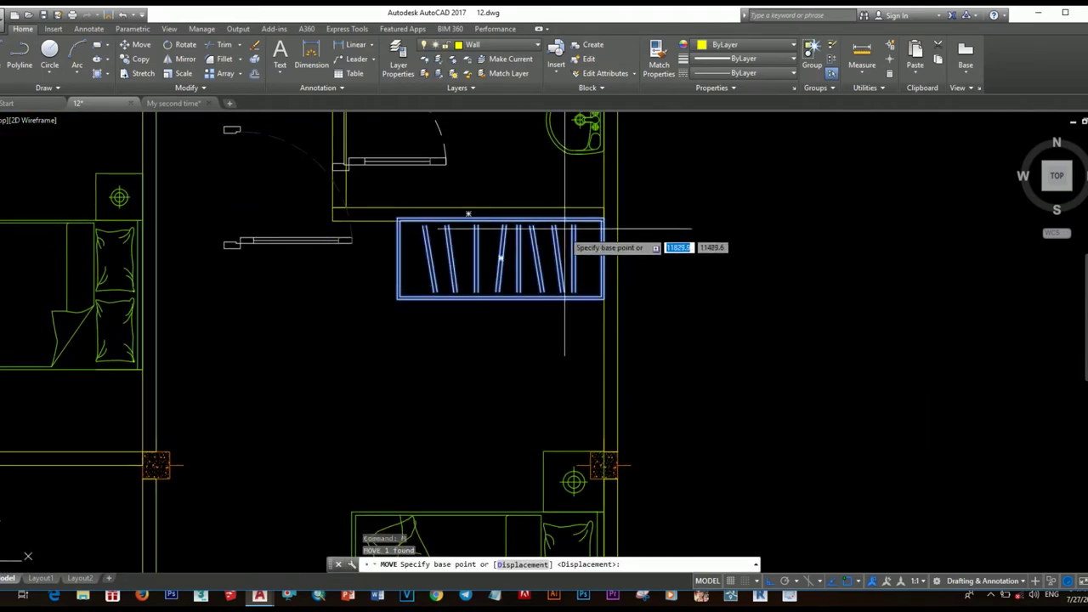
{"action": "scroll", "coordinate": [564, 229], "scroll_direction": "up", "scroll_amount": 5}
{"action": "left_click", "coordinate": [595, 202]}
{"action": "scroll", "coordinate": [600, 213], "scroll_direction": "down", "scroll_amount": 3}
{"action": "middle_click_drag", "start_coordinate": [600, 213], "coordinate": [642, 315]}
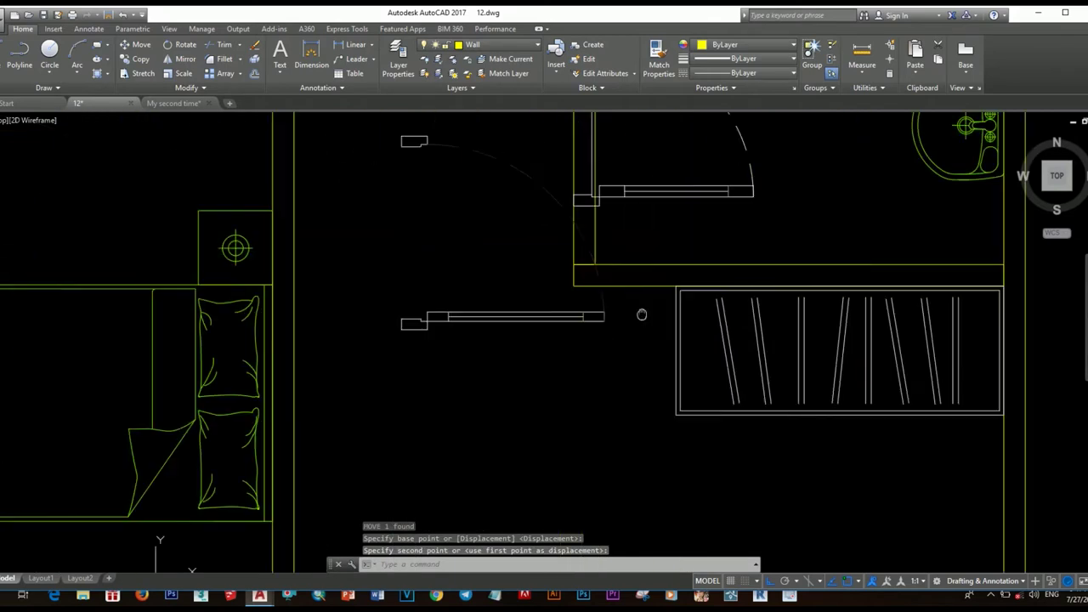
{"action": "scroll", "coordinate": [642, 314], "scroll_direction": "down", "scroll_amount": 5}
{"action": "scroll", "coordinate": [559, 272], "scroll_direction": "up", "scroll_amount": 3}
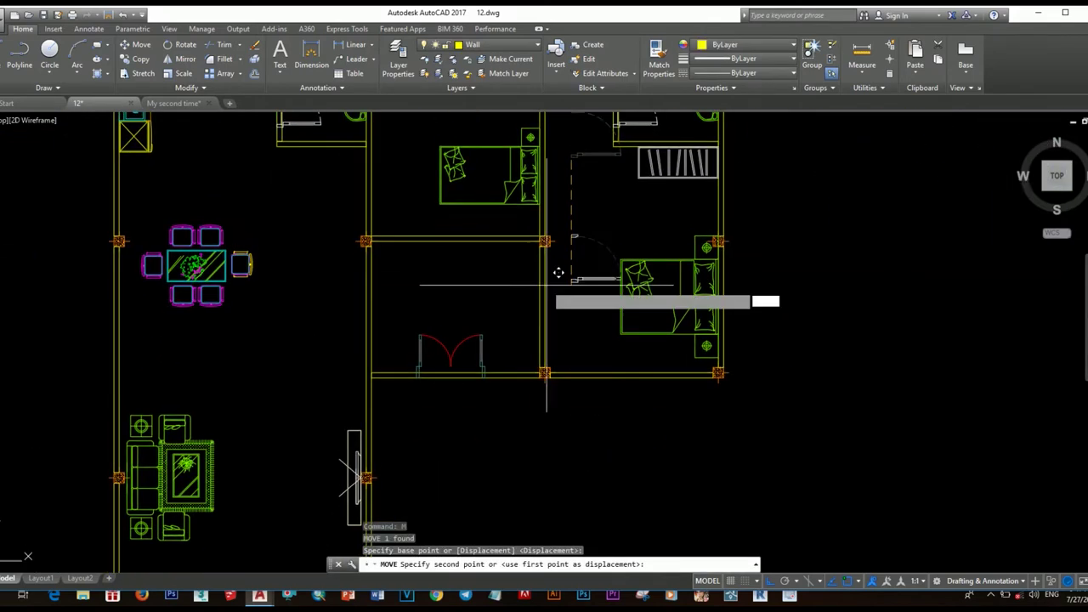
{"action": "left_click", "coordinate": [559, 272]}
Step: Select the bed and start moving it from its base point
{"action": "scroll", "coordinate": [573, 341], "scroll_direction": "up", "scroll_amount": 2}
{"action": "scroll", "coordinate": [573, 340], "scroll_direction": "up", "scroll_amount": 2}
{"action": "scroll", "coordinate": [652, 365], "scroll_direction": "down", "scroll_amount": 2}
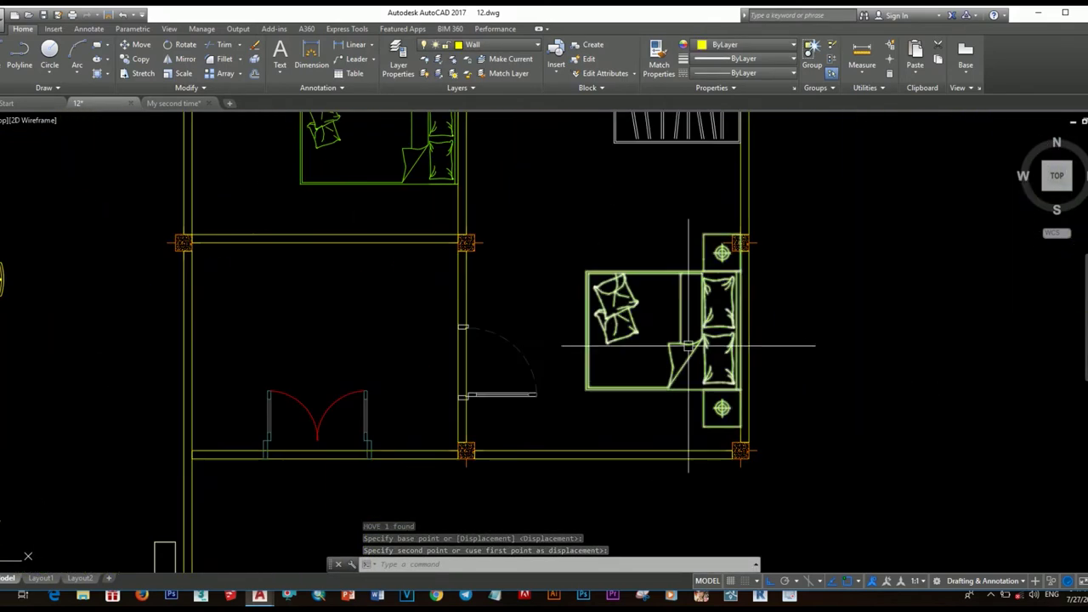
{"action": "left_click", "coordinate": [689, 346]}
{"action": "type", "text": "m"}
{"action": "key", "text": "Return"}
{"action": "left_click", "coordinate": [775, 367]}
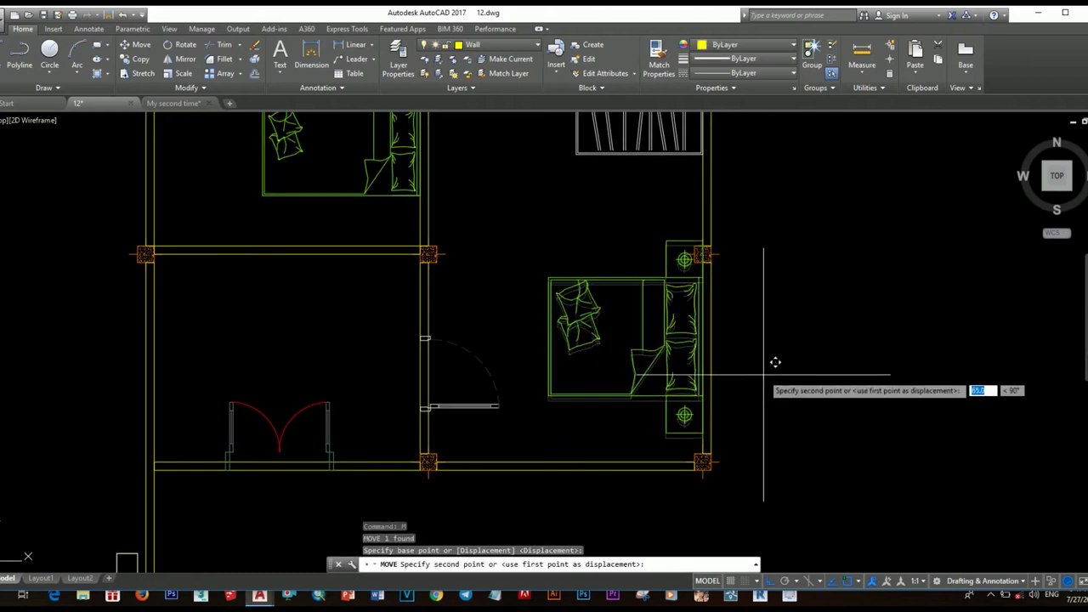
{"action": "type", "text": "200"}
Step: Complete the bed's 200-unit shift into position
{"action": "key", "text": "Return"}
{"action": "scroll", "coordinate": [775, 363], "scroll_direction": "down", "scroll_amount": 3}
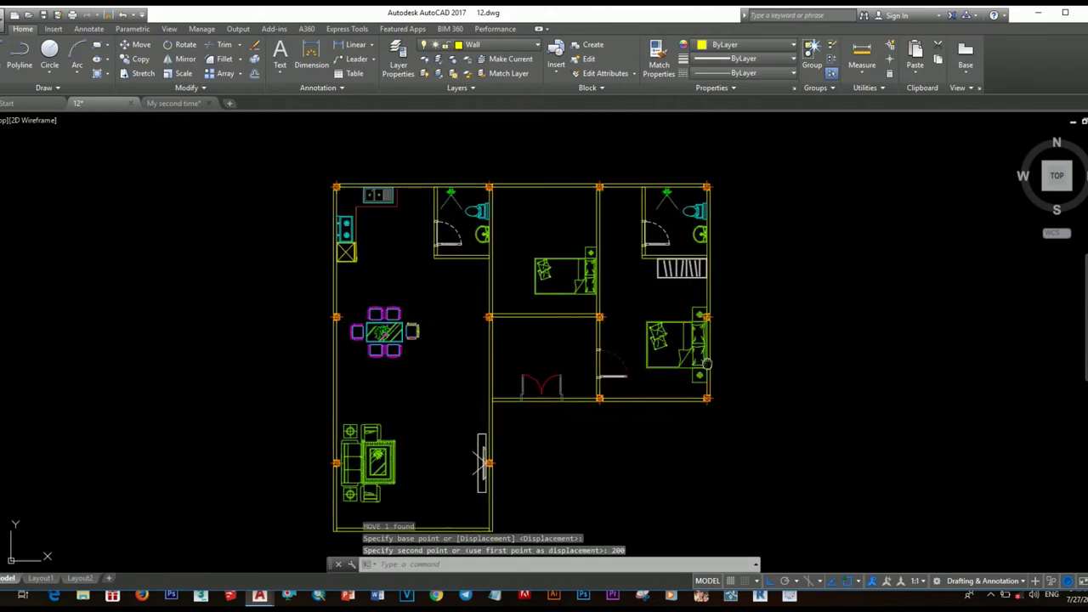
{"action": "scroll", "coordinate": [705, 430], "scroll_direction": "up", "scroll_amount": 3}
Step: Move the bedroom door to the wall corner
{"action": "left_click", "coordinate": [662, 393]}
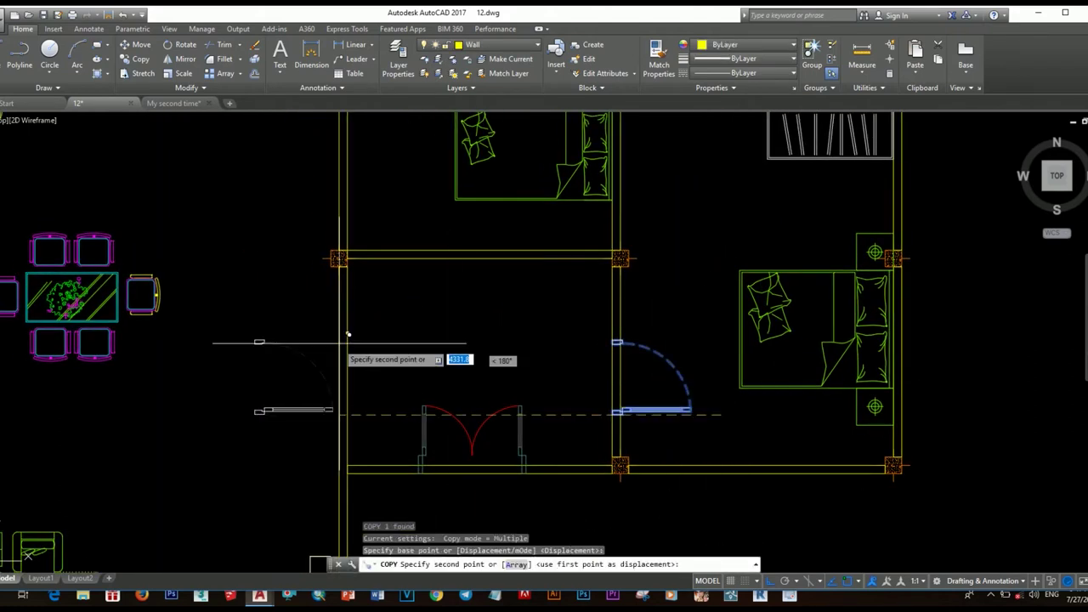
{"action": "middle_click_drag", "start_coordinate": [646, 399], "coordinate": [473, 398]}
{"action": "type", "text": "m"}
{"action": "key", "text": "Return"}
{"action": "left_click", "coordinate": [447, 414]}
{"action": "scroll", "coordinate": [447, 414], "scroll_direction": "down", "scroll_amount": 3}
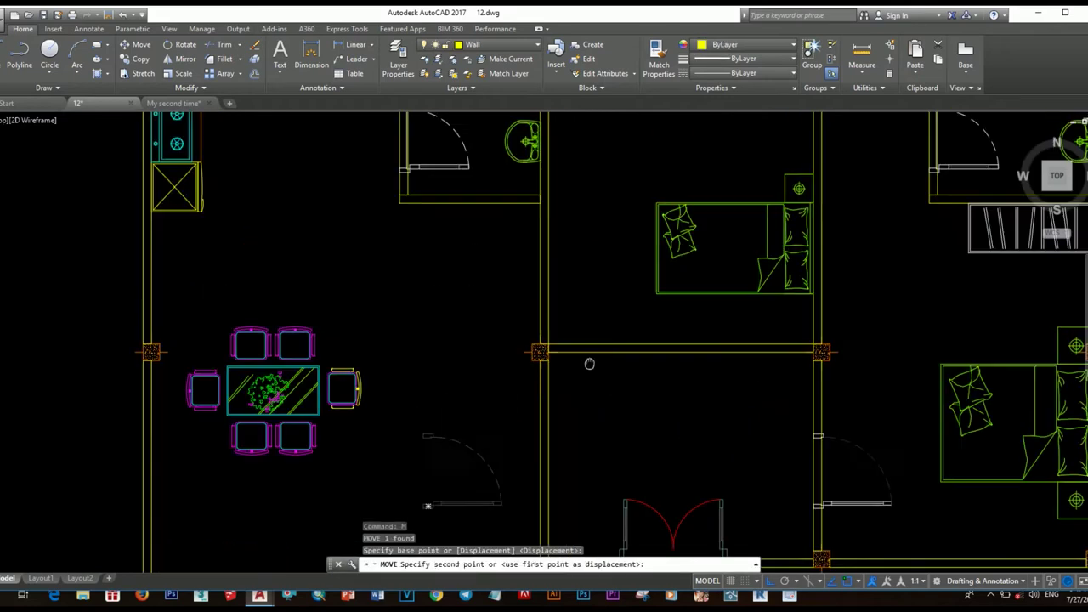
{"action": "scroll", "coordinate": [547, 376], "scroll_direction": "up", "scroll_amount": 5}
Step: Shift the door 300 units so it sits against the wall beside the column
{"action": "left_click", "coordinate": [546, 377]}
{"action": "scroll", "coordinate": [587, 358], "scroll_direction": "down", "scroll_amount": 3}
{"action": "left_click", "coordinate": [620, 339]}
{"action": "type", "text": "m"}
{"action": "key", "text": "Return"}
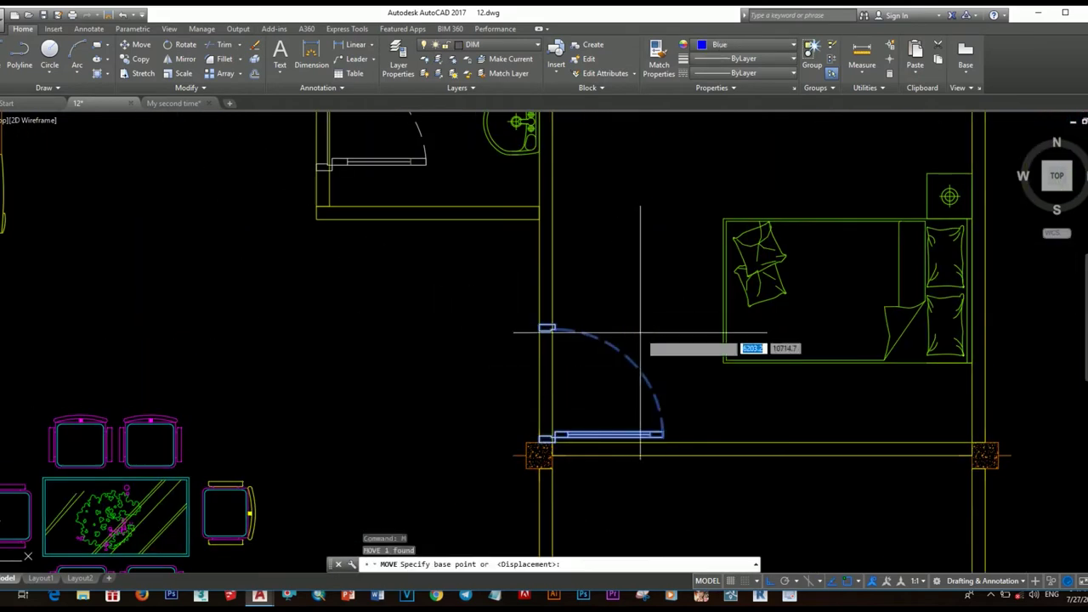
{"action": "left_click", "coordinate": [655, 319]}
{"action": "key", "text": "Return"}
Step: Pan and zoom out to review the whole floor plan
{"action": "scroll", "coordinate": [644, 326], "scroll_direction": "down", "scroll_amount": 3}
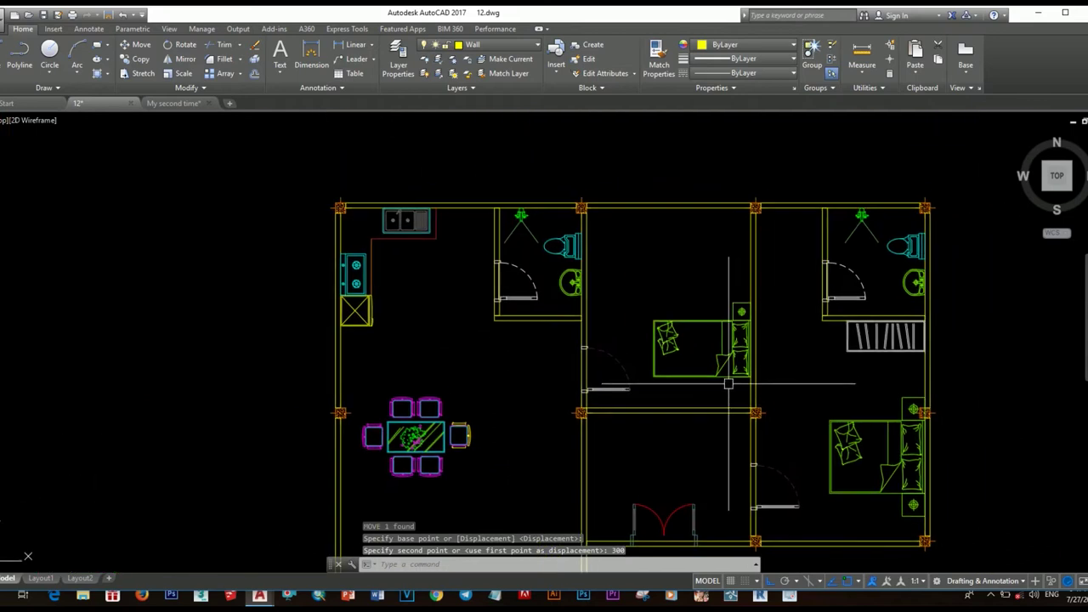
{"action": "scroll", "coordinate": [672, 340], "scroll_direction": "up", "scroll_amount": 3}
{"action": "middle_click_drag", "start_coordinate": [700, 352], "coordinate": [829, 358]}
{"action": "scroll", "coordinate": [772, 291], "scroll_direction": "down", "scroll_amount": 3}
{"action": "middle_click_drag", "start_coordinate": [772, 292], "coordinate": [745, 298]}
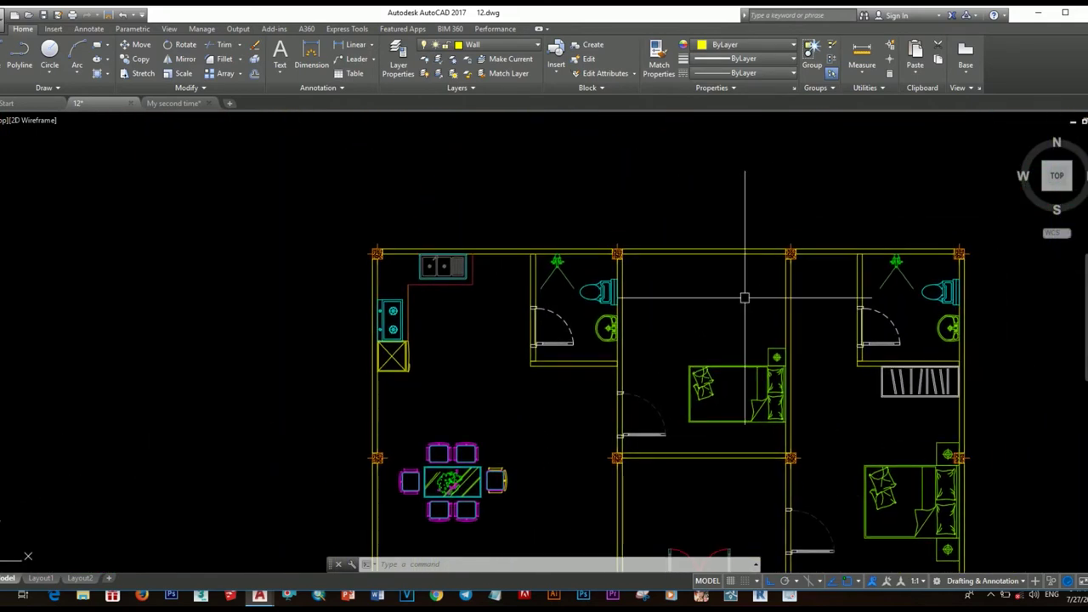
{"action": "scroll", "coordinate": [745, 297], "scroll_direction": "down", "scroll_amount": 5}
{"action": "scroll", "coordinate": [706, 323], "scroll_direction": "up", "scroll_amount": 5}
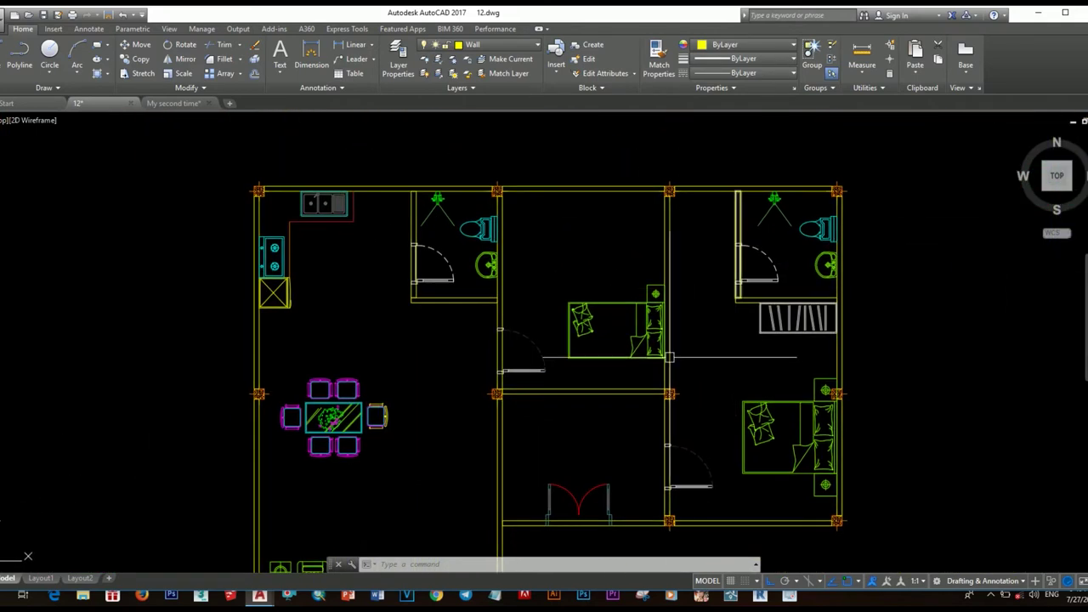
{"action": "scroll", "coordinate": [765, 357], "scroll_direction": "down", "scroll_amount": 2}
{"action": "scroll", "coordinate": [728, 365], "scroll_direction": "down", "scroll_amount": 2}
{"action": "middle_click_drag", "start_coordinate": [728, 365], "coordinate": [619, 321]}
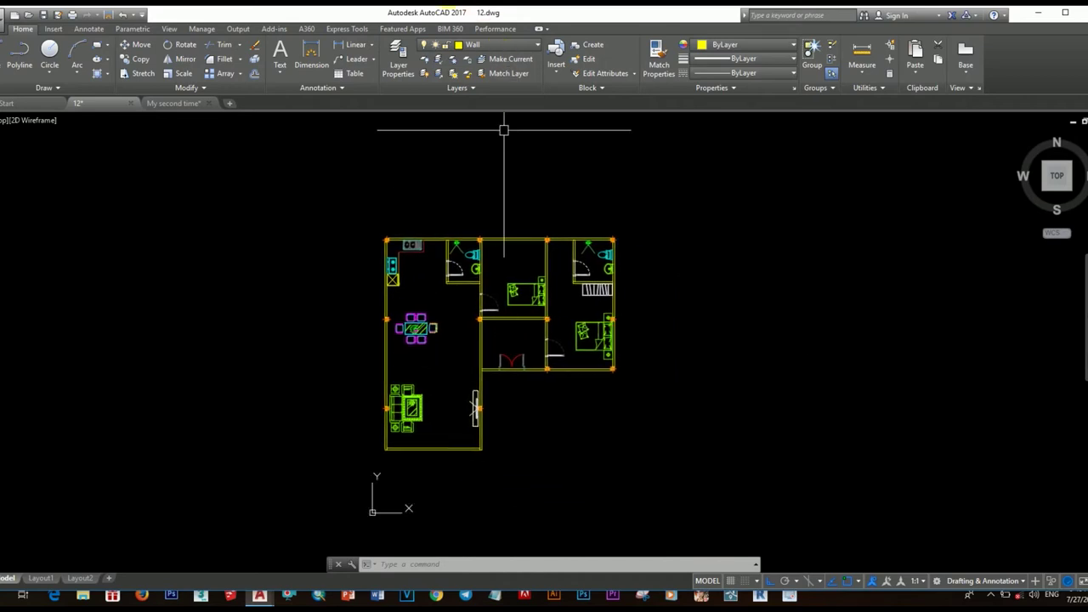
Step: Paste the copied armchair into the middle bedroom
{"action": "key", "text": "ctrl+Tab"}
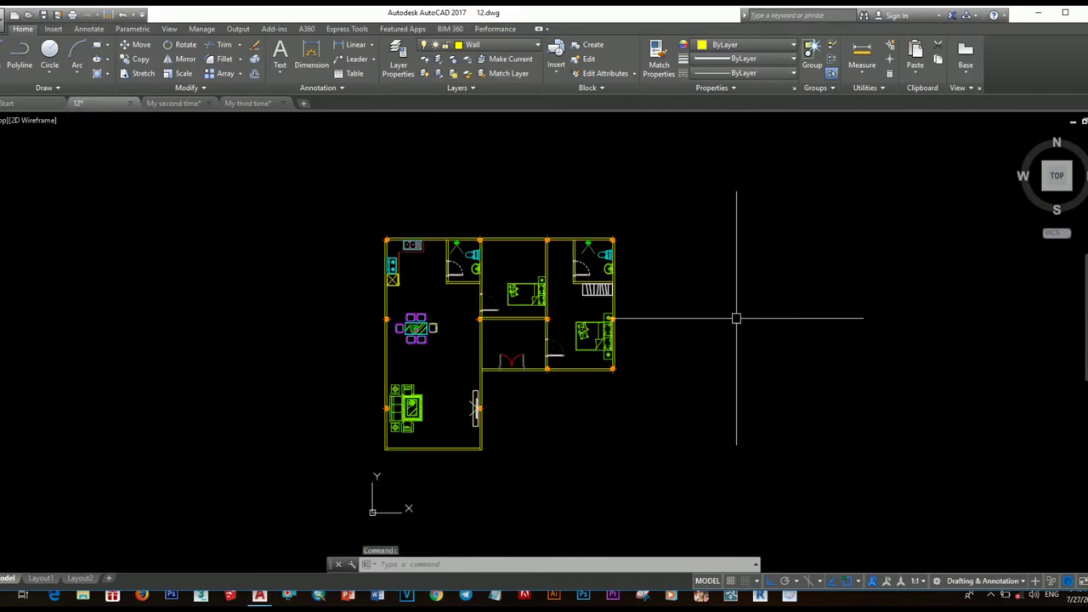
{"action": "scroll", "coordinate": [544, 255], "scroll_direction": "up", "scroll_amount": 4}
{"action": "key", "text": "ctrl+v"}
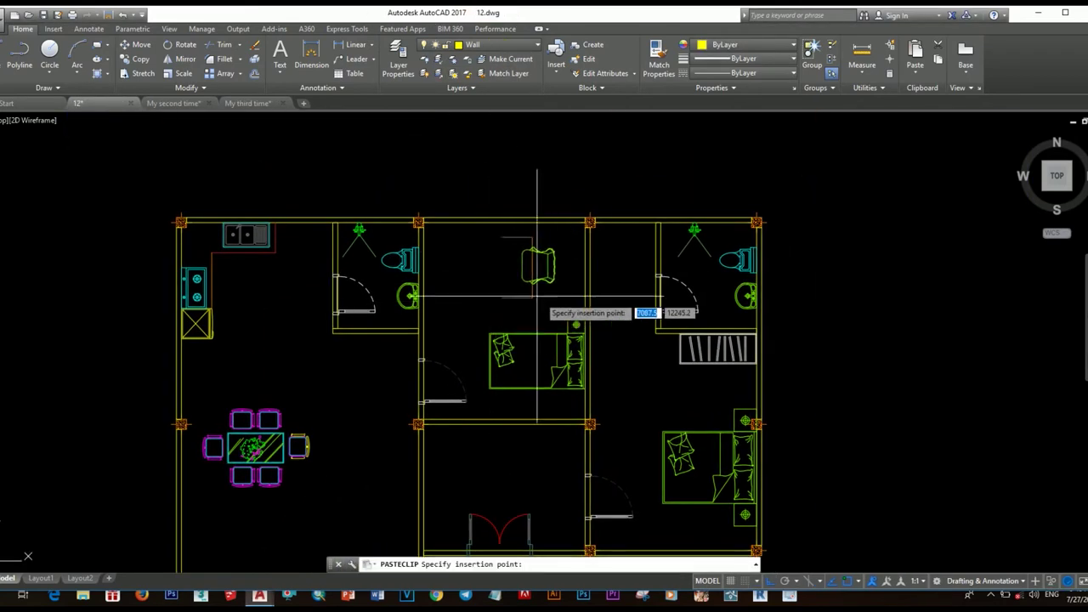
{"action": "scroll", "coordinate": [537, 298], "scroll_direction": "up", "scroll_amount": 1}
{"action": "scroll", "coordinate": [593, 252], "scroll_direction": "up", "scroll_amount": 3}
{"action": "left_click", "coordinate": [659, 289]}
Step: Rotate the armchair to face into the room, undoing a first wrong rotation
{"action": "left_click", "coordinate": [640, 284]}
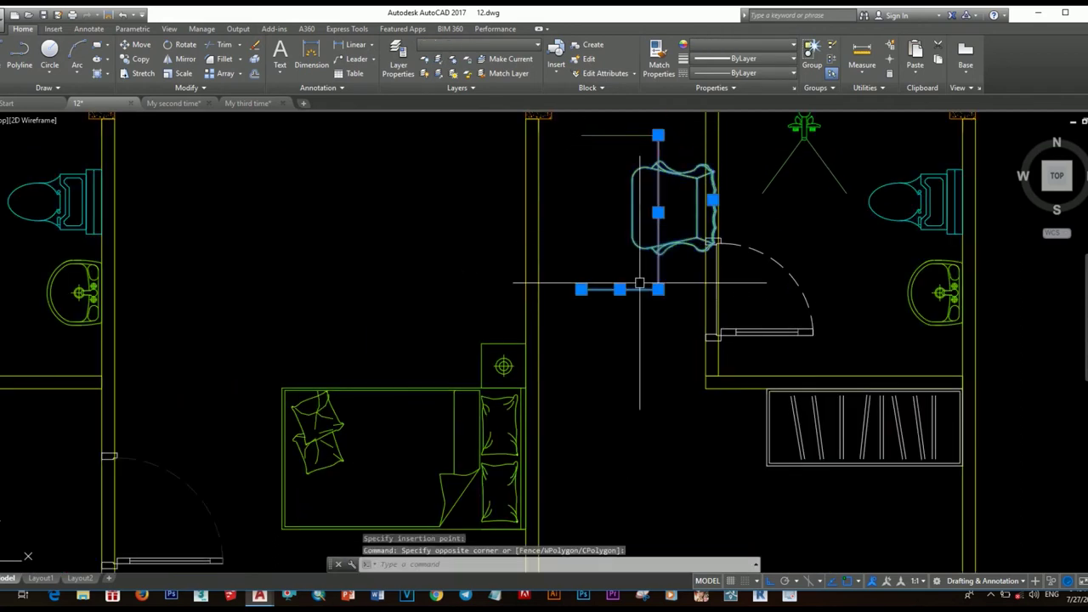
{"action": "type", "text": "ro"}
{"action": "key", "text": "Return"}
{"action": "left_click", "coordinate": [640, 339]}
{"action": "left_click", "coordinate": [827, 374]}
{"action": "key", "text": "ctrl+z"}
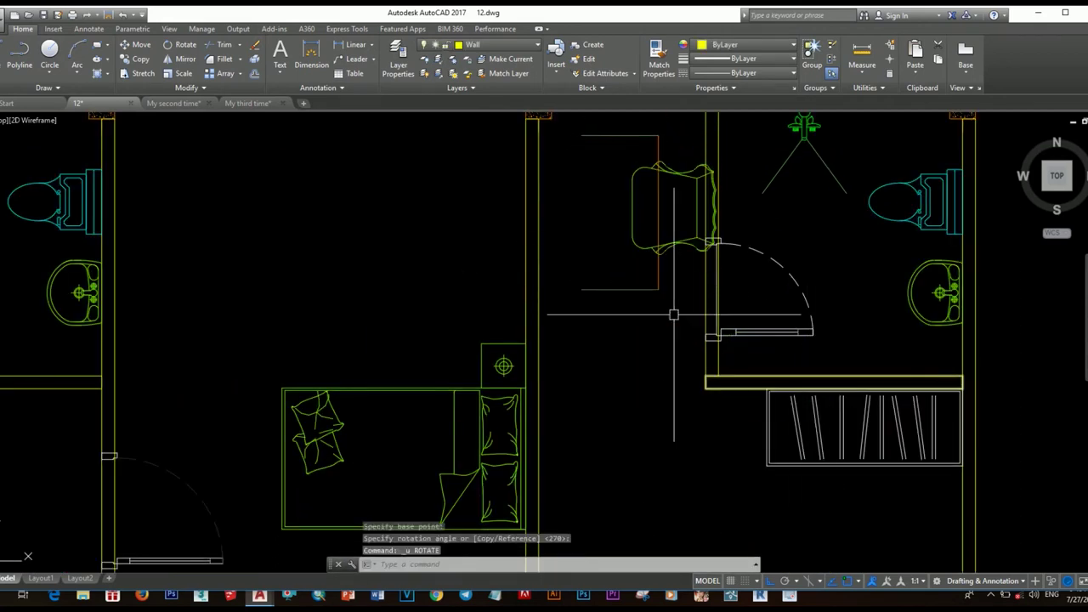
{"action": "left_click", "coordinate": [671, 335]}
{"action": "left_click", "coordinate": [607, 134]}
{"action": "type", "text": "o"}
{"action": "key", "text": "Return"}
{"action": "left_click", "coordinate": [609, 229]}
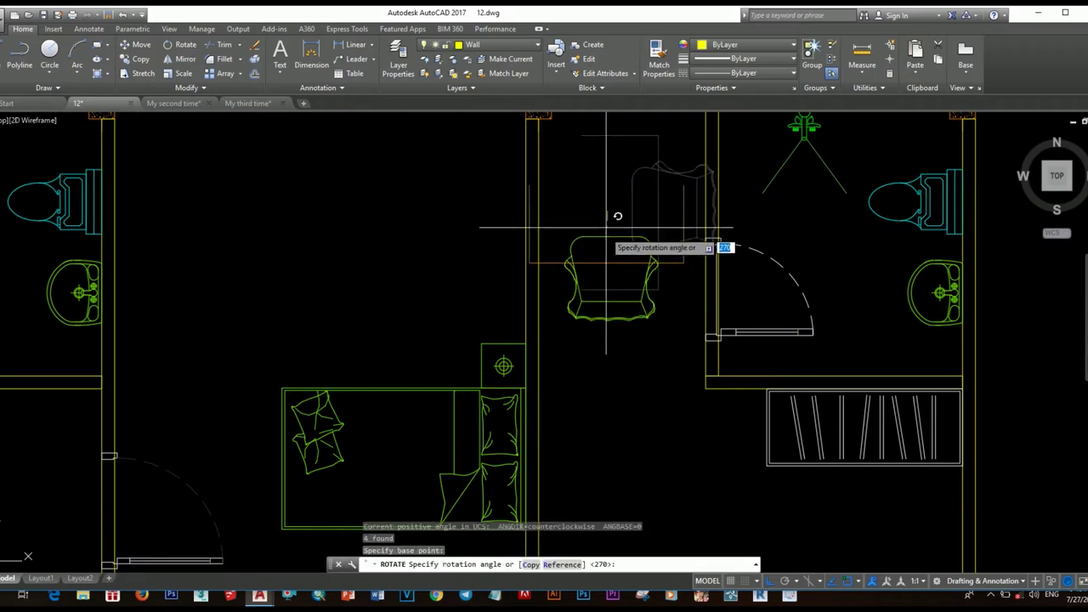
{"action": "left_click", "coordinate": [619, 235]}
Step: Move the armchair up against the middle bedroom's top wall
{"action": "left_click_drag", "start_coordinate": [672, 213], "coordinate": [544, 260]}
{"action": "scroll", "coordinate": [527, 213], "scroll_direction": "up", "scroll_amount": 3}
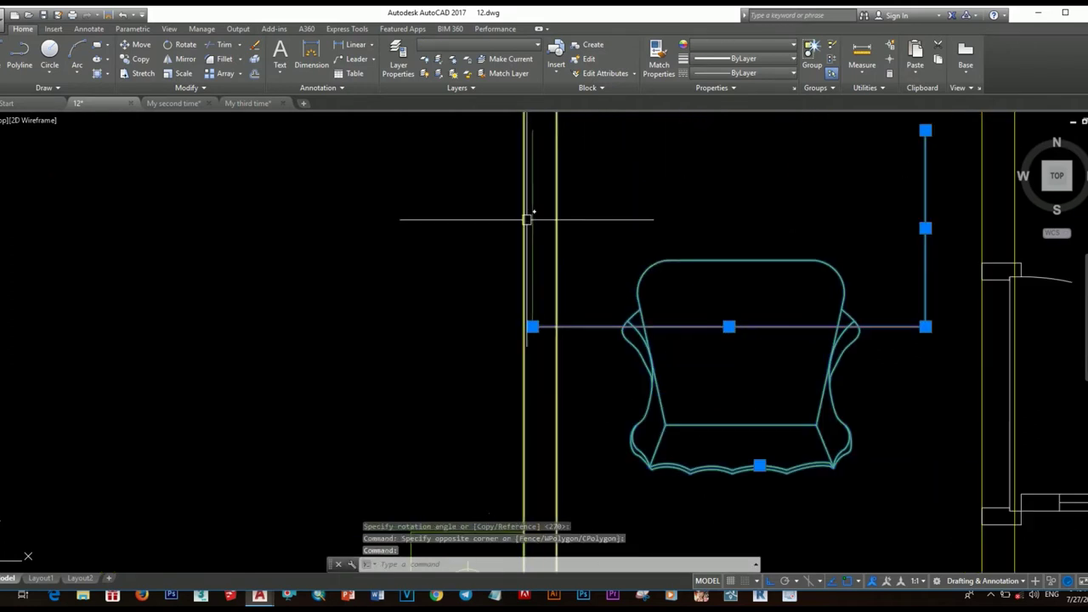
{"action": "scroll", "coordinate": [527, 214], "scroll_direction": "down", "scroll_amount": 3}
{"action": "middle_click_drag", "start_coordinate": [610, 245], "coordinate": [618, 344]}
{"action": "type", "text": "m"}
{"action": "key", "text": "Return"}
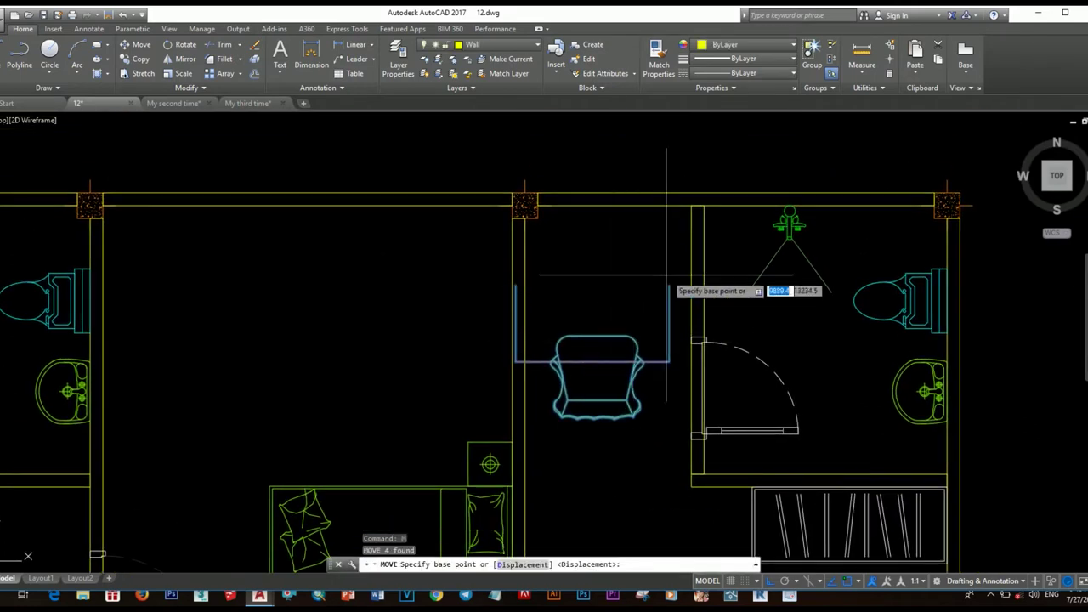
{"action": "left_click", "coordinate": [669, 284]}
{"action": "left_click", "coordinate": [691, 205]}
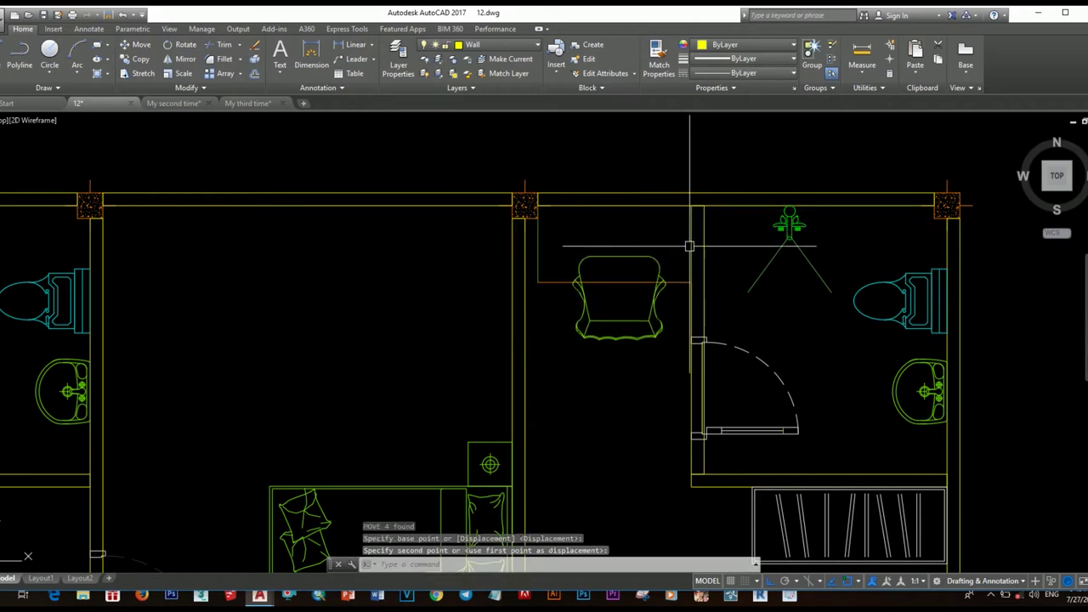
{"action": "scroll", "coordinate": [695, 184], "scroll_direction": "down", "scroll_amount": 3}
{"action": "scroll", "coordinate": [590, 237], "scroll_direction": "up", "scroll_amount": 3}
Step: Copy the armchair into the neighbouring bedroom
{"action": "left_click", "coordinate": [590, 238]}
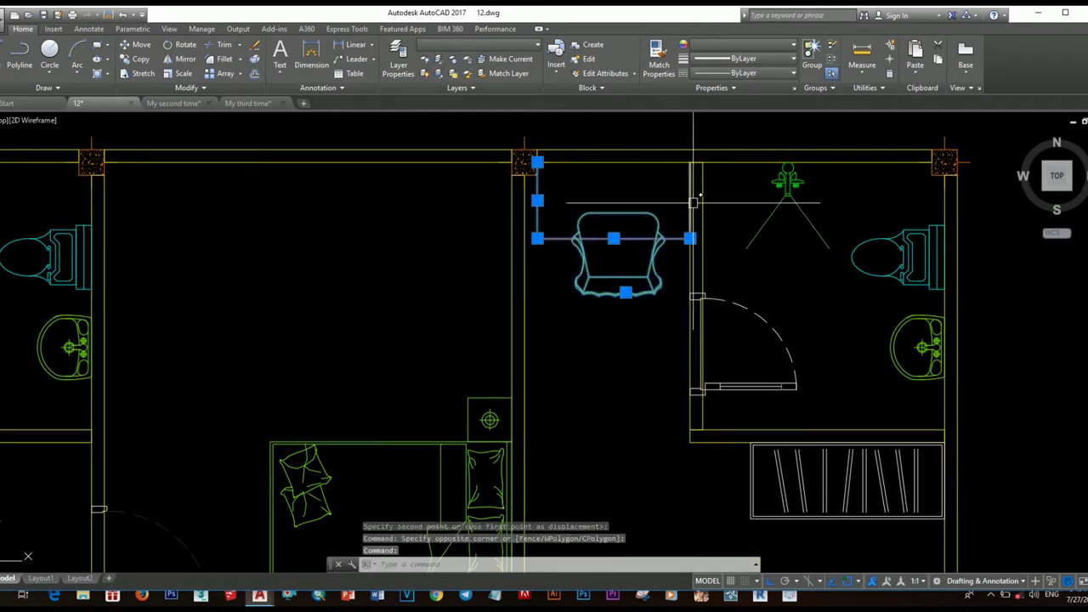
{"action": "middle_click_drag", "start_coordinate": [694, 203], "coordinate": [790, 204]}
{"action": "type", "text": "co"}
{"action": "key", "text": "Return"}
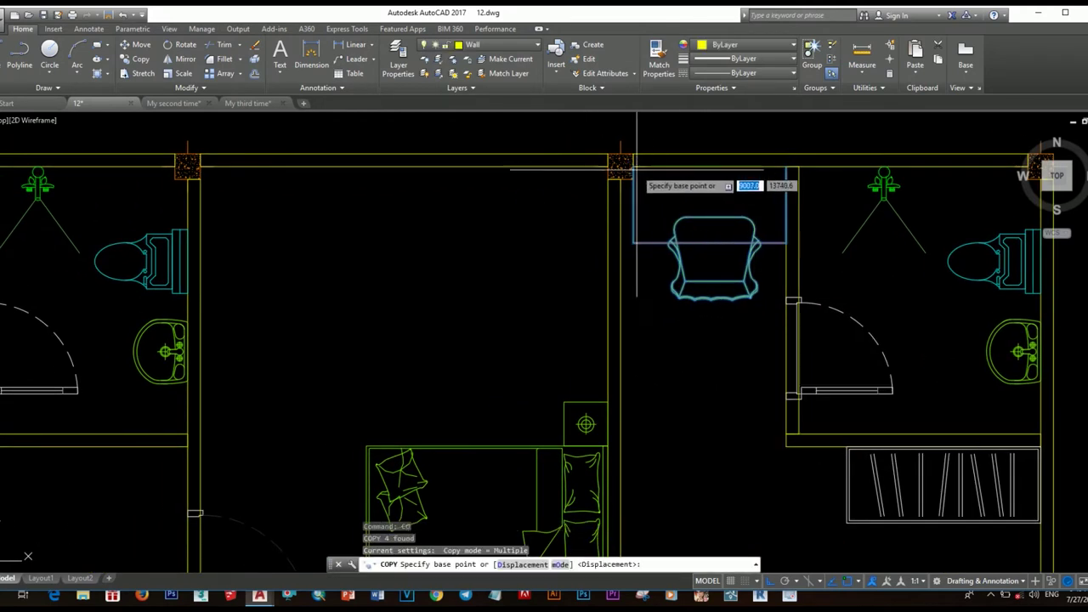
{"action": "middle_click_drag", "start_coordinate": [606, 173], "coordinate": [829, 206]}
{"action": "left_click", "coordinate": [424, 186]}
{"action": "scroll", "coordinate": [425, 186], "scroll_direction": "down", "scroll_amount": 3}
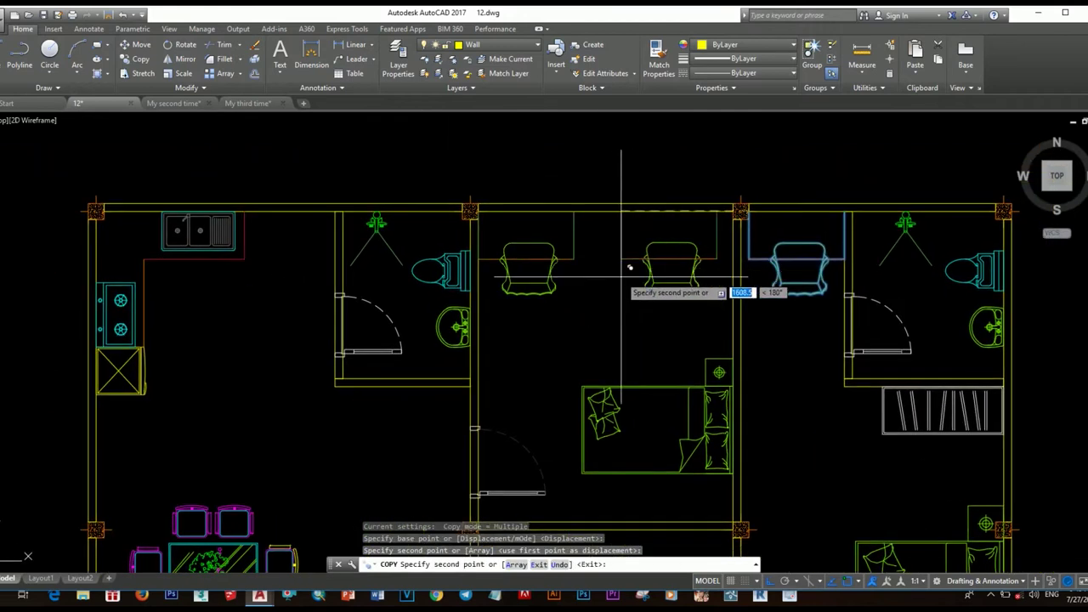
{"action": "key", "text": "Escape"}
{"action": "scroll", "coordinate": [595, 255], "scroll_direction": "up", "scroll_amount": 3}
{"action": "left_click", "coordinate": [728, 283]}
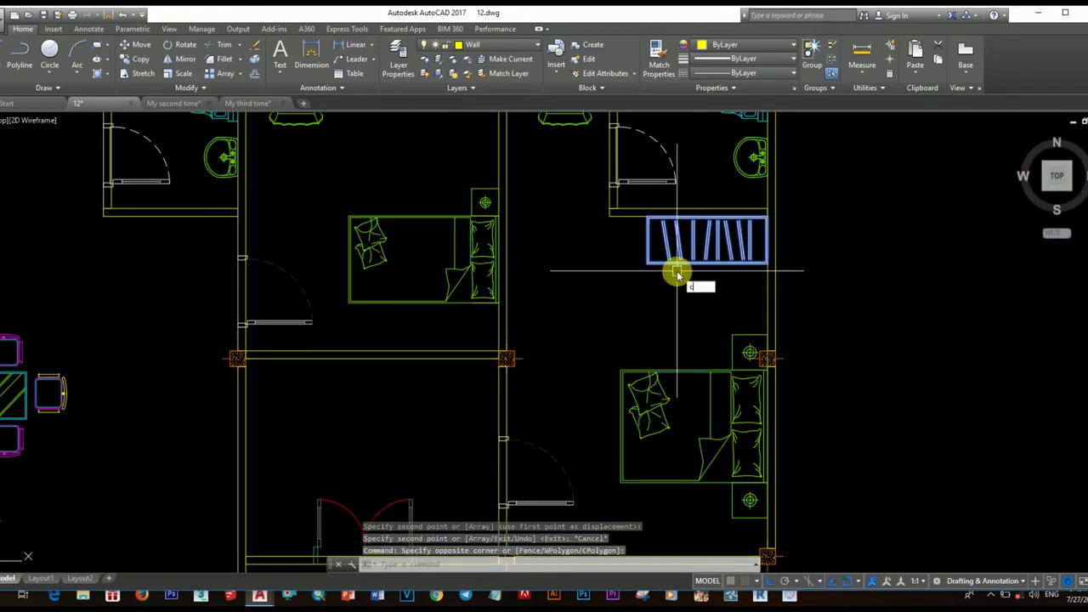
Step: Copy the wardrobe into the middle bedroom and rotate it 90°
{"action": "type", "text": "o"}
{"action": "key", "text": "Return"}
{"action": "left_click", "coordinate": [707, 251]}
{"action": "middle_click_drag", "start_coordinate": [421, 251], "coordinate": [578, 346]}
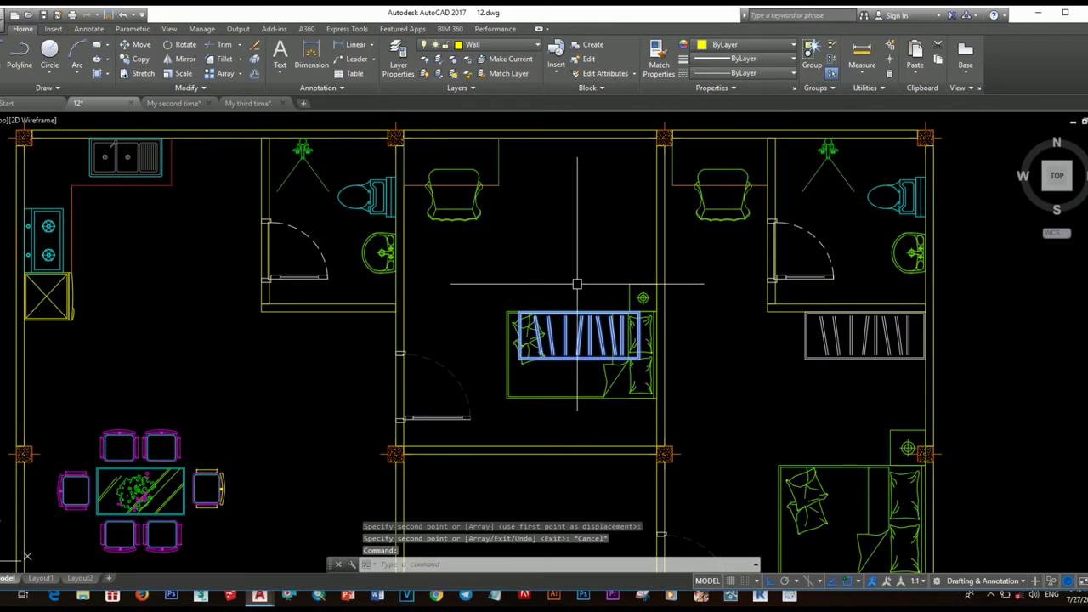
{"action": "type", "text": "ro"}
{"action": "key", "text": "Return"}
{"action": "left_click", "coordinate": [584, 244]}
Step: Move the wardrobe copy against the top wall beside the column corner
{"action": "type", "text": "m"}
{"action": "key", "text": "Return"}
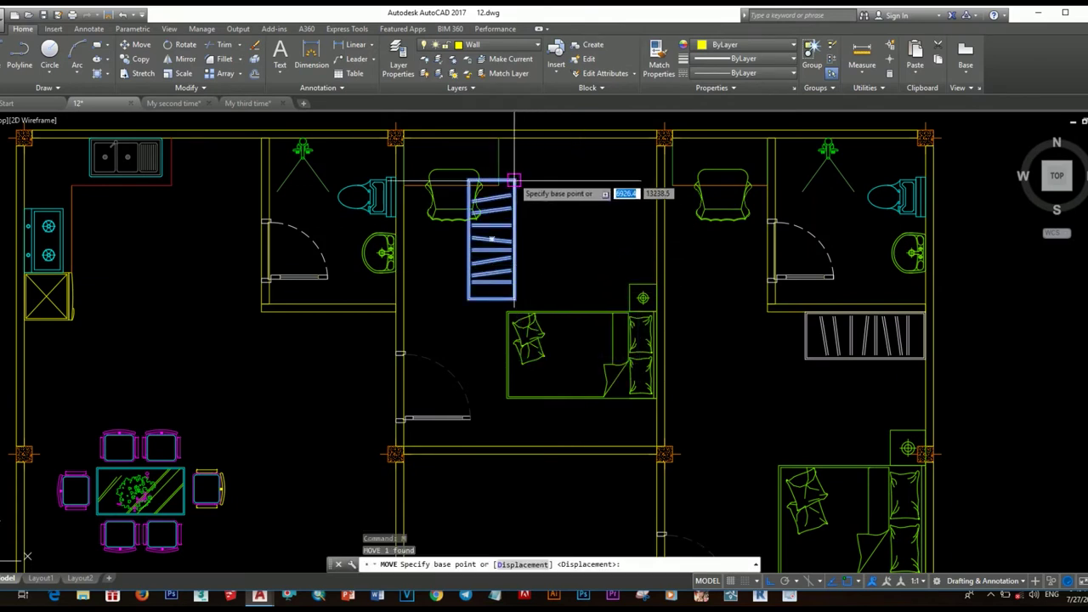
{"action": "left_click", "coordinate": [507, 192]}
{"action": "scroll", "coordinate": [651, 132], "scroll_direction": "up", "scroll_amount": 5}
{"action": "left_click", "coordinate": [626, 195]}
{"action": "scroll", "coordinate": [627, 196], "scroll_direction": "down", "scroll_amount": 3}
{"action": "left_click", "coordinate": [572, 183]}
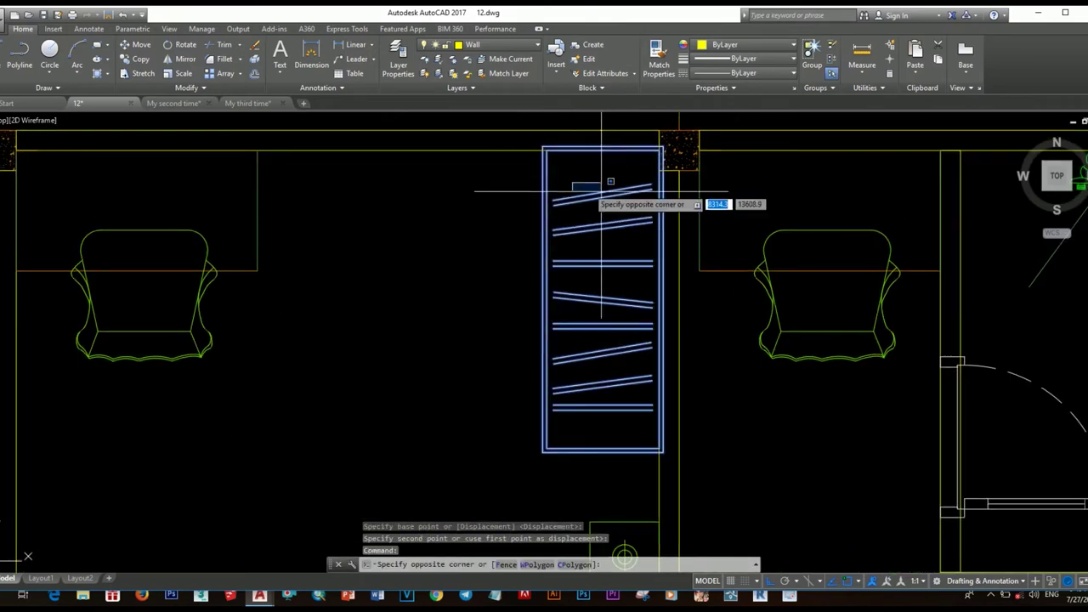
{"action": "scroll", "coordinate": [646, 187], "scroll_direction": "up", "scroll_amount": 4}
{"action": "left_click", "coordinate": [675, 157]}
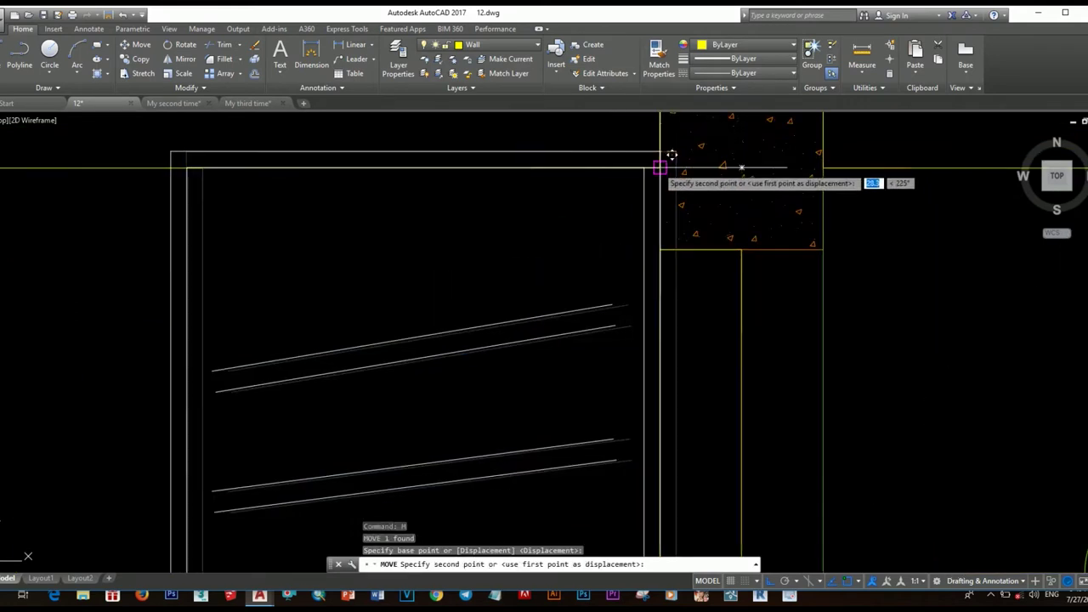
{"action": "scroll", "coordinate": [680, 187], "scroll_direction": "down", "scroll_amount": 6}
{"action": "left_click", "coordinate": [693, 222]}
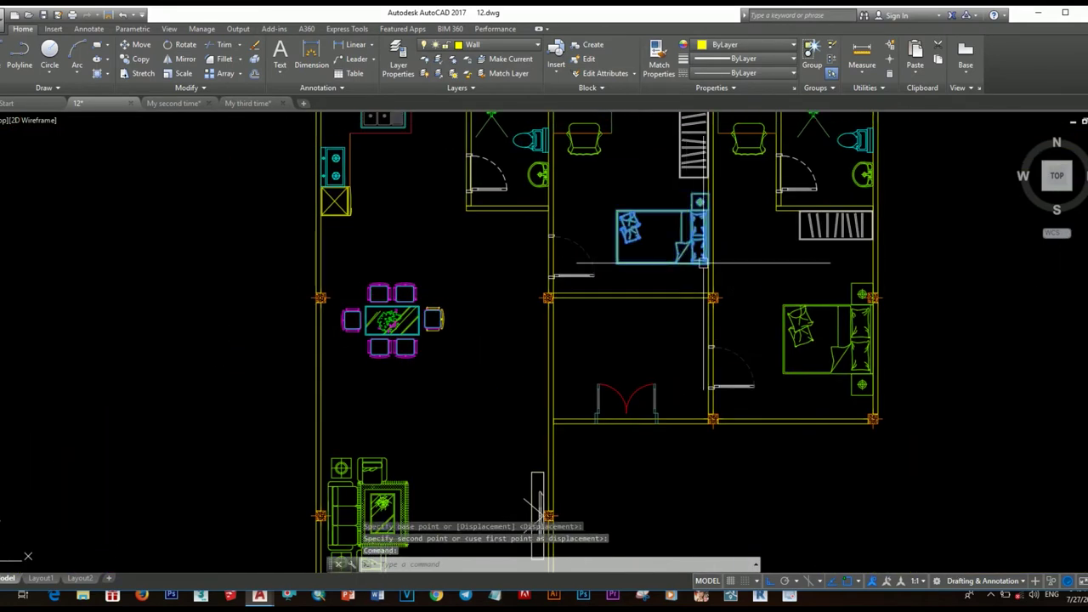
{"action": "type", "text": "m"}
Step: Reposition the bed below the wardrobe in the middle bedroom
{"action": "key", "text": "Return"}
{"action": "scroll", "coordinate": [731, 238], "scroll_direction": "down", "scroll_amount": 3}
{"action": "key", "text": "Escape"}
{"action": "key", "text": "Escape"}
{"action": "scroll", "coordinate": [731, 247], "scroll_direction": "up", "scroll_amount": 3}
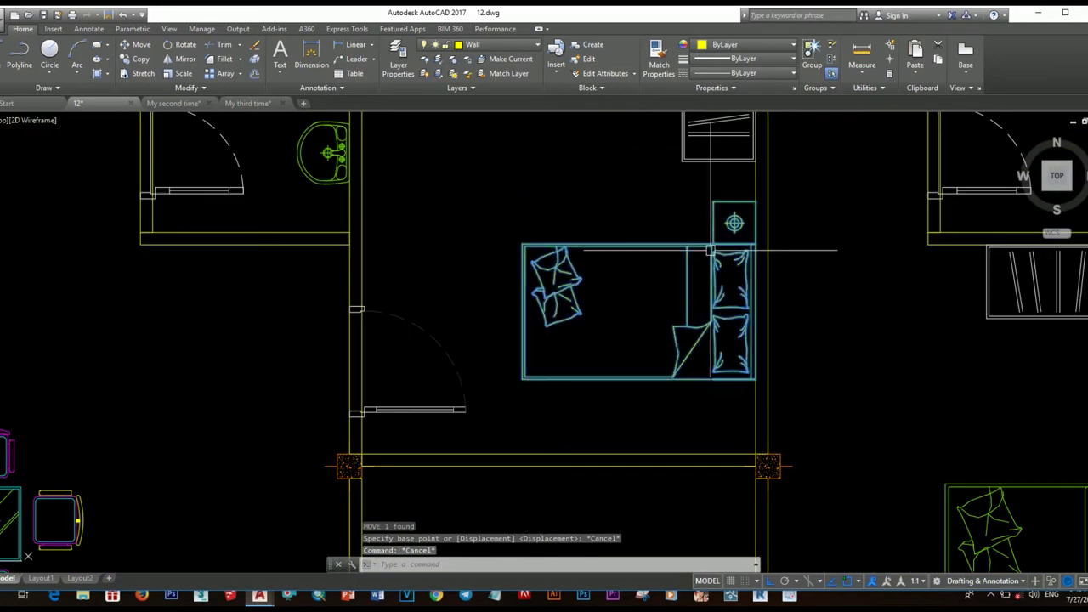
{"action": "scroll", "coordinate": [743, 251], "scroll_direction": "down", "scroll_amount": 3}
{"action": "key", "text": "Return"}
{"action": "left_click", "coordinate": [802, 238]}
{"action": "scroll", "coordinate": [723, 243], "scroll_direction": "down", "scroll_amount": 3}
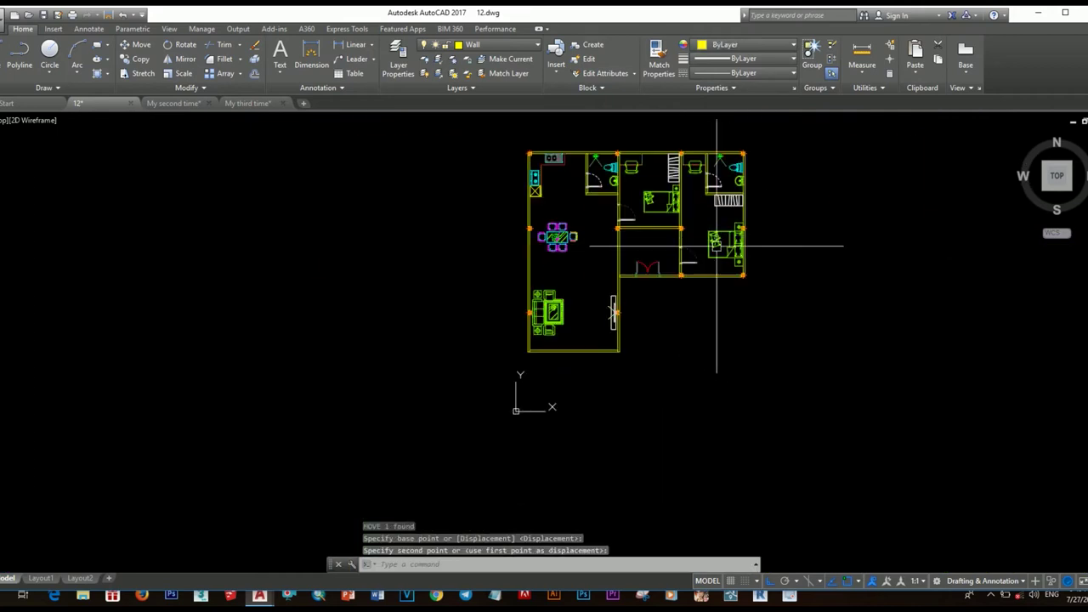
{"action": "scroll", "coordinate": [680, 255], "scroll_direction": "up", "scroll_amount": 4}
{"action": "scroll", "coordinate": [612, 293], "scroll_direction": "down", "scroll_amount": 1}
{"action": "key", "text": "Escape"}
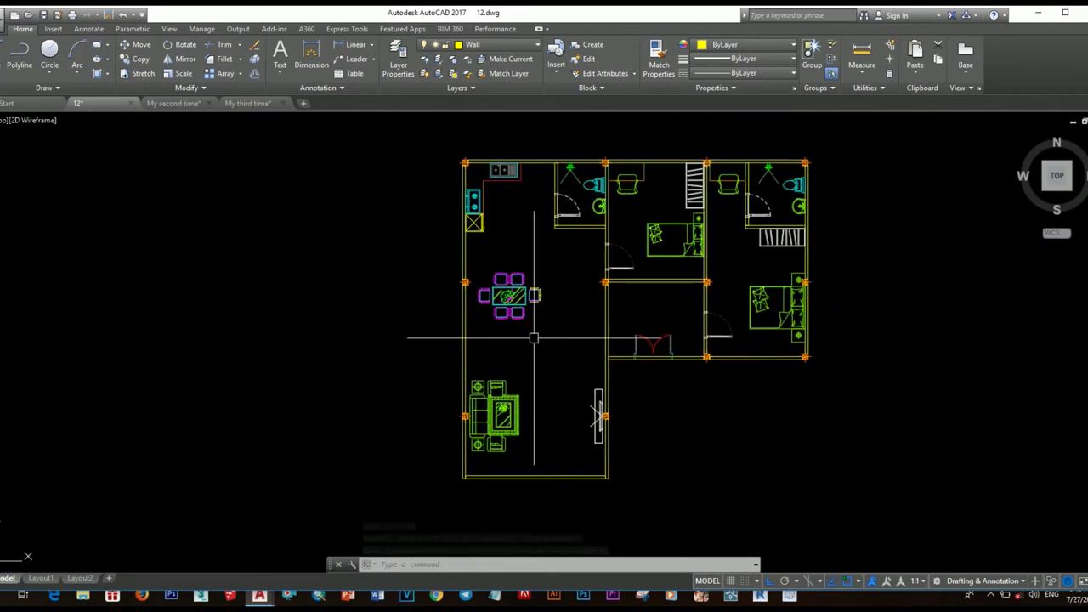
{"action": "mouse_move", "coordinate": [612, 292]}
{"action": "middle_mouse_down"}
{"action": "mouse_move", "coordinate": [570, 265]}
{"action": "mouse_move", "coordinate": [468, 314]}
{"action": "middle_mouse_up"}
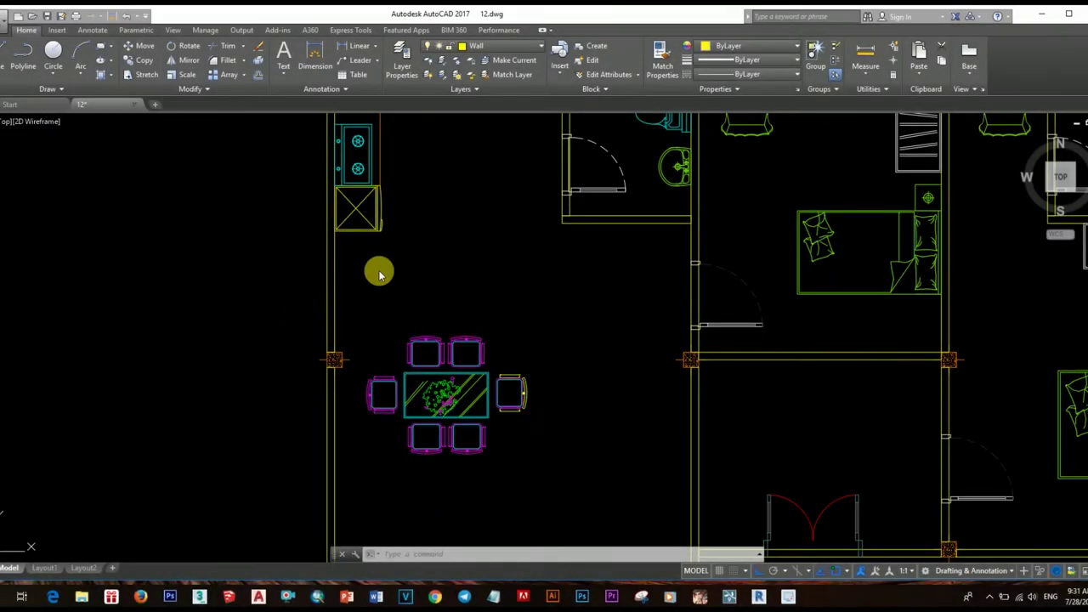
Step: Copy the bedroom door and rotate the copy 90°
{"action": "scroll", "coordinate": [421, 251], "scroll_direction": "down", "scroll_amount": 6}
{"action": "scroll", "coordinate": [417, 255], "scroll_direction": "up", "scroll_amount": 4}
{"action": "scroll", "coordinate": [399, 256], "scroll_direction": "down", "scroll_amount": 2}
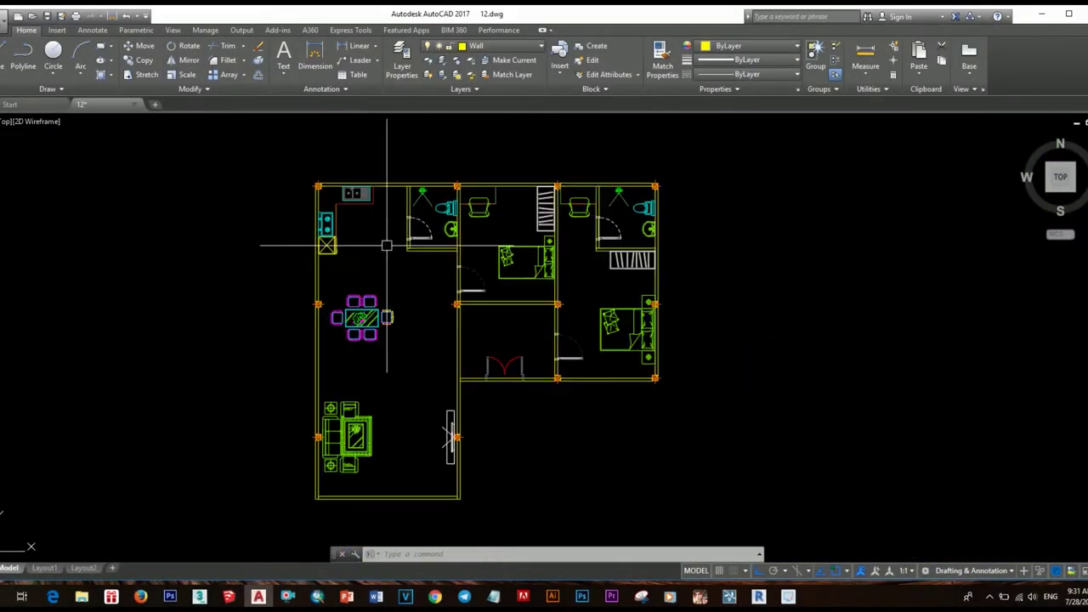
{"action": "scroll", "coordinate": [498, 343], "scroll_direction": "down", "scroll_amount": 1}
{"action": "scroll", "coordinate": [498, 343], "scroll_direction": "up", "scroll_amount": 5}
{"action": "left_click", "coordinate": [474, 343]}
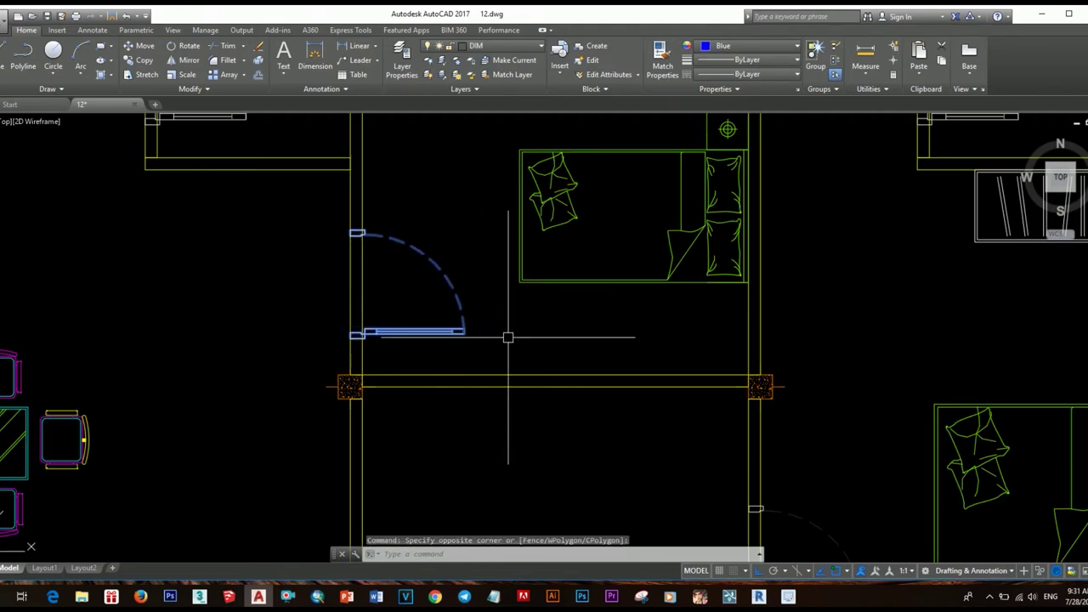
{"action": "key", "text": "Escape"}
{"action": "key", "text": "Escape"}
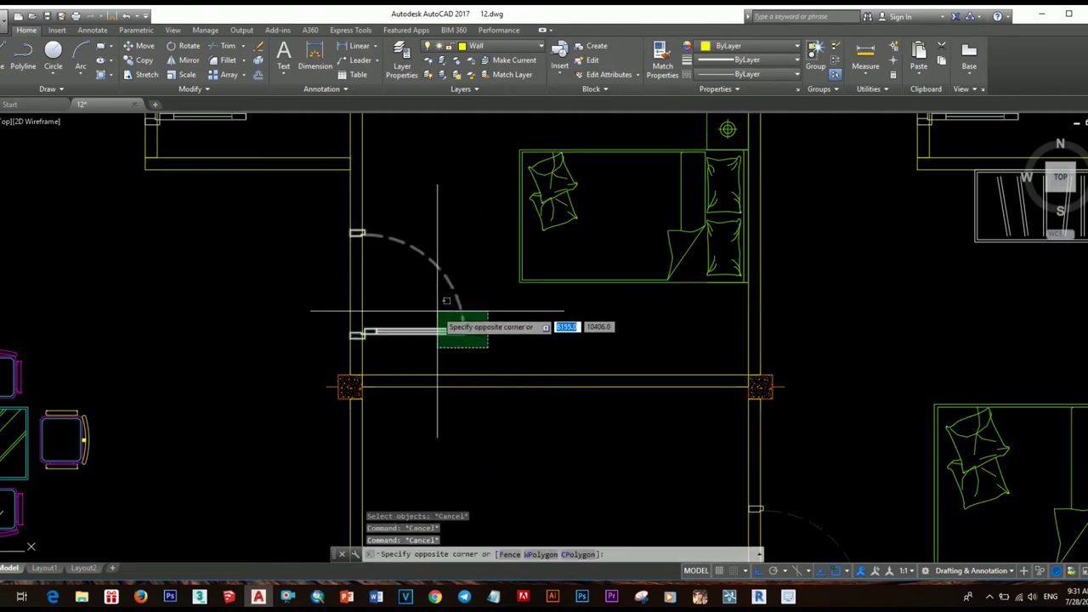
{"action": "scroll", "coordinate": [335, 479], "scroll_direction": "down", "scroll_amount": 5}
{"action": "scroll", "coordinate": [522, 348], "scroll_direction": "up", "scroll_amount": 4}
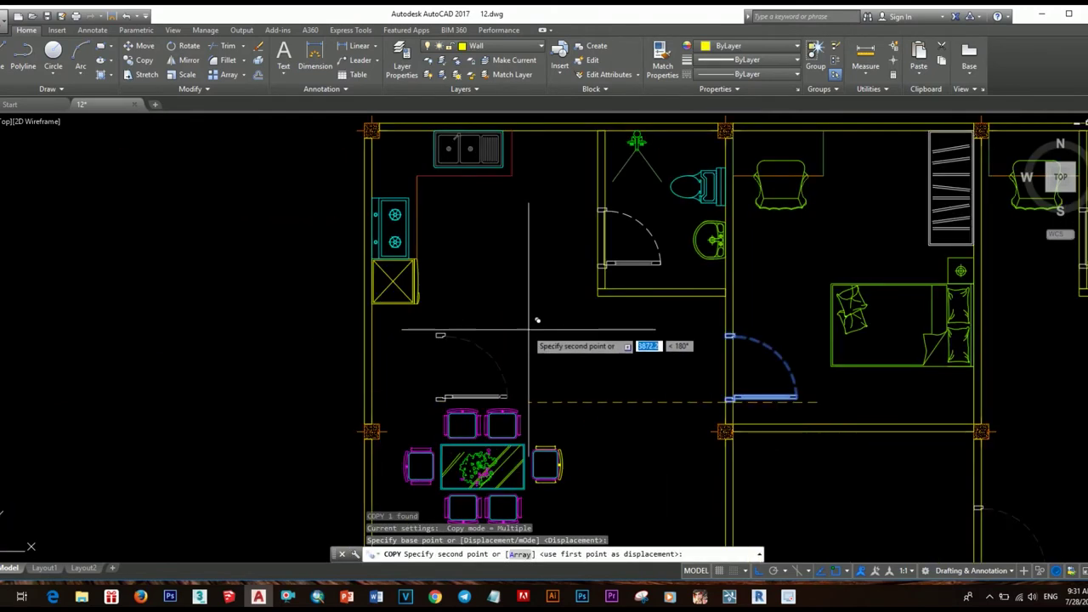
{"action": "key", "text": "Escape"}
{"action": "key", "text": "Return"}
{"action": "left_click", "coordinate": [482, 348]}
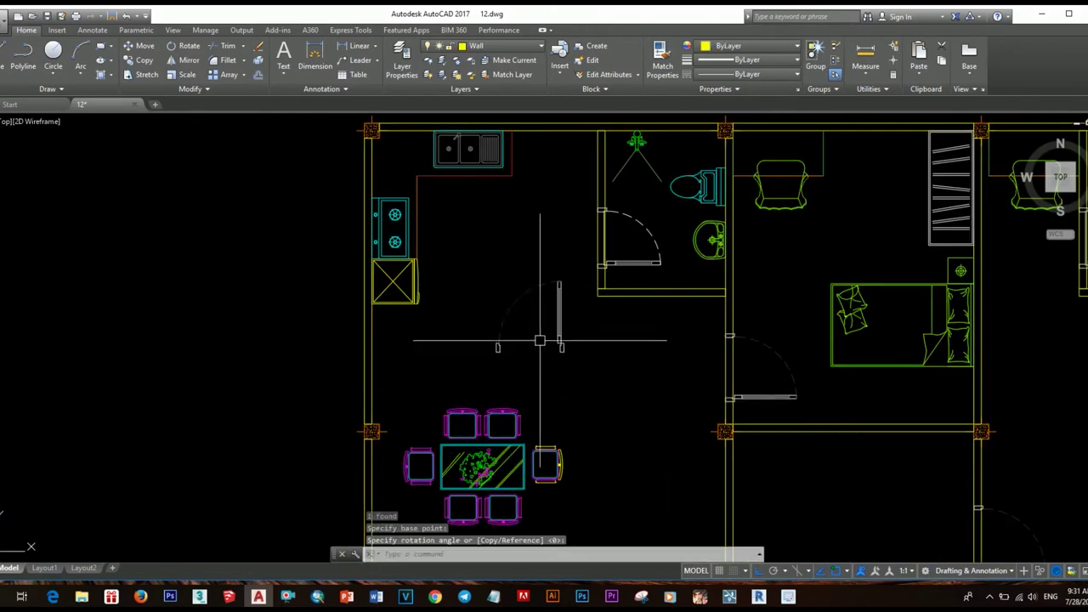
Step: Move the door copy 150 units into the kitchen's top wall beside the sink
{"action": "type", "text": "m"}
{"action": "key", "text": "Return"}
{"action": "left_click", "coordinate": [563, 348]}
{"action": "scroll", "coordinate": [562, 340], "scroll_direction": "up", "scroll_amount": 3}
{"action": "scroll", "coordinate": [557, 340], "scroll_direction": "down", "scroll_amount": 4}
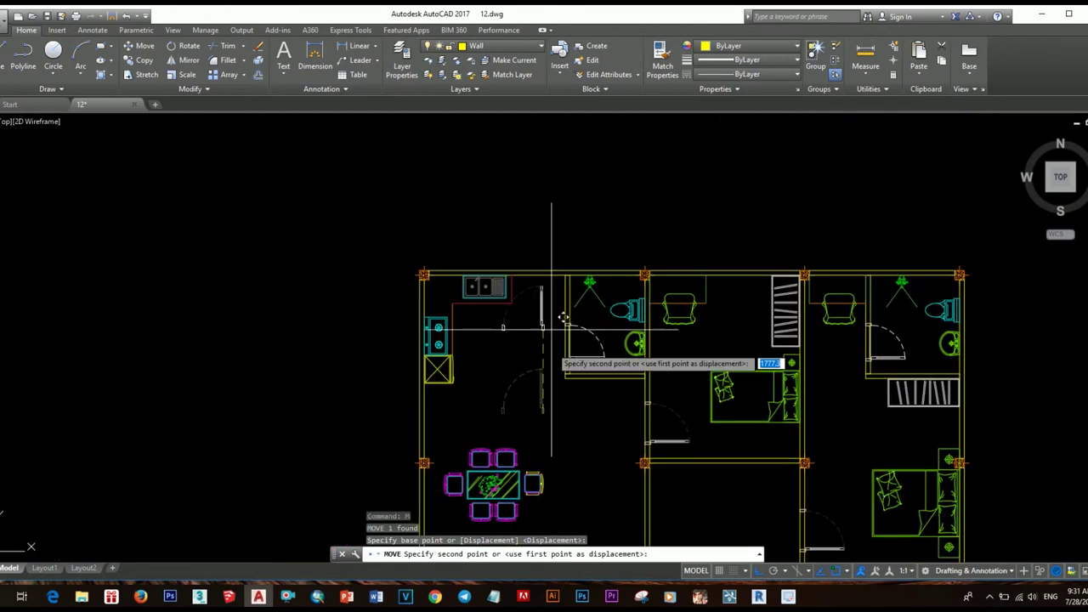
{"action": "scroll", "coordinate": [554, 276], "scroll_direction": "up", "scroll_amount": 4}
{"action": "scroll", "coordinate": [539, 303], "scroll_direction": "up", "scroll_amount": 3}
{"action": "scroll", "coordinate": [530, 343], "scroll_direction": "up", "scroll_amount": 2}
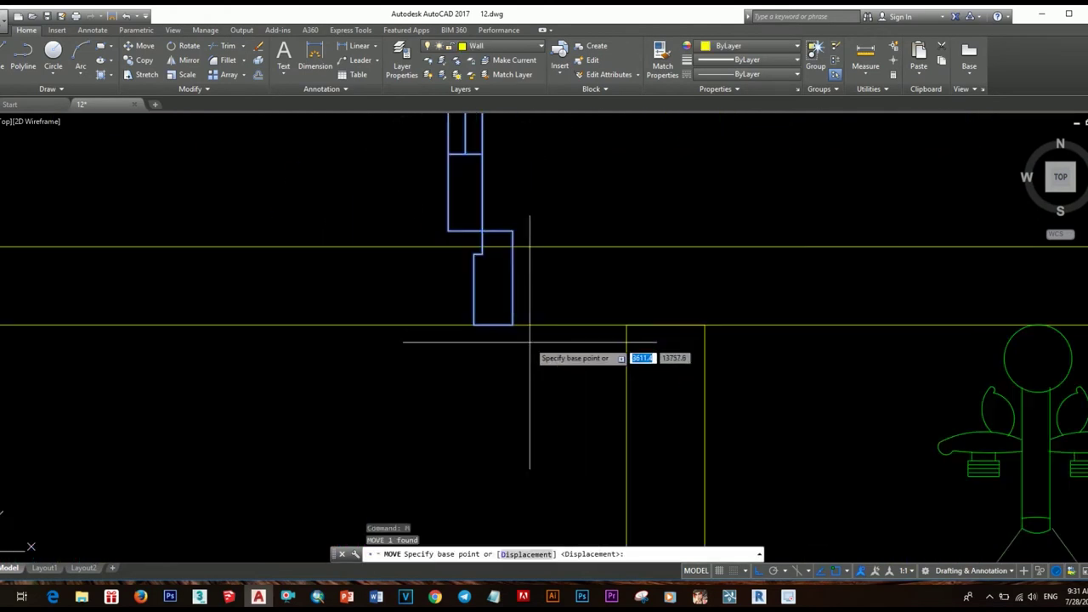
{"action": "left_click", "coordinate": [512, 325]}
{"action": "scroll", "coordinate": [635, 311], "scroll_direction": "down", "scroll_amount": 4}
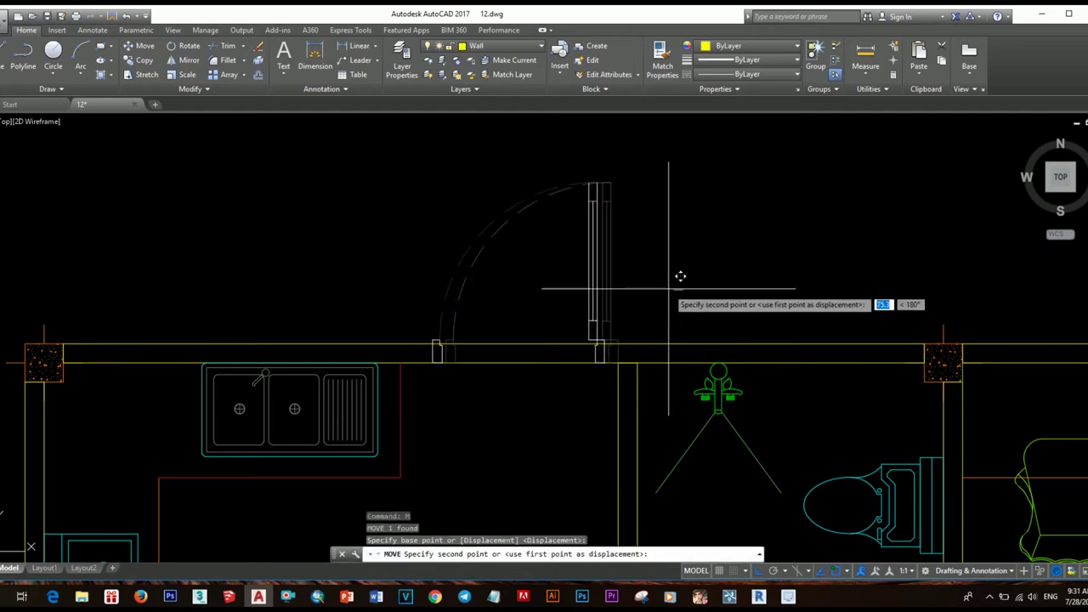
{"action": "key", "text": "Return"}
{"action": "scroll", "coordinate": [668, 289], "scroll_direction": "down", "scroll_amount": 5}
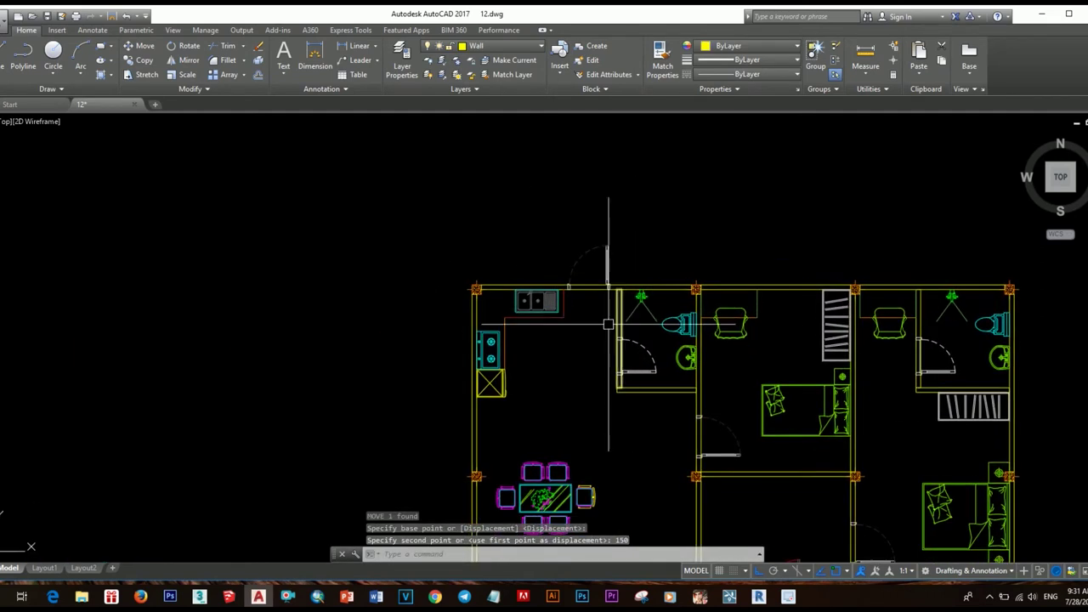
{"action": "middle_click_drag", "start_coordinate": [617, 510], "coordinate": [618, 392]}
{"action": "left_click", "coordinate": [593, 345]}
Step: Move the dining table lower in the room
{"action": "key", "text": "m"}
{"action": "key", "text": "space"}
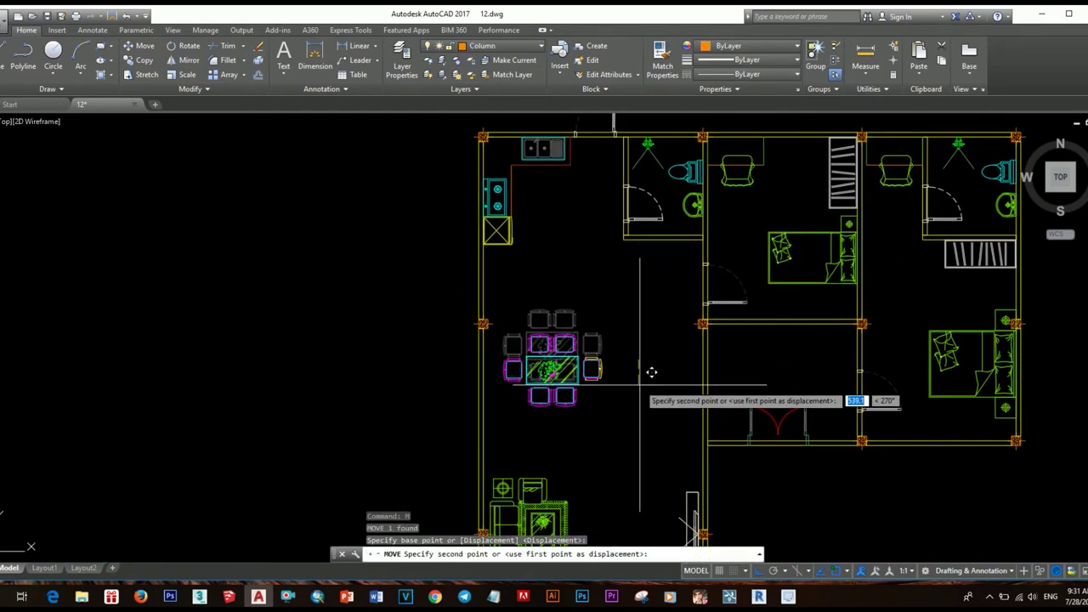
{"action": "left_click", "coordinate": [640, 366]}
{"action": "scroll", "coordinate": [608, 323], "scroll_direction": "up", "scroll_amount": 3}
{"action": "left_click", "coordinate": [491, 337]}
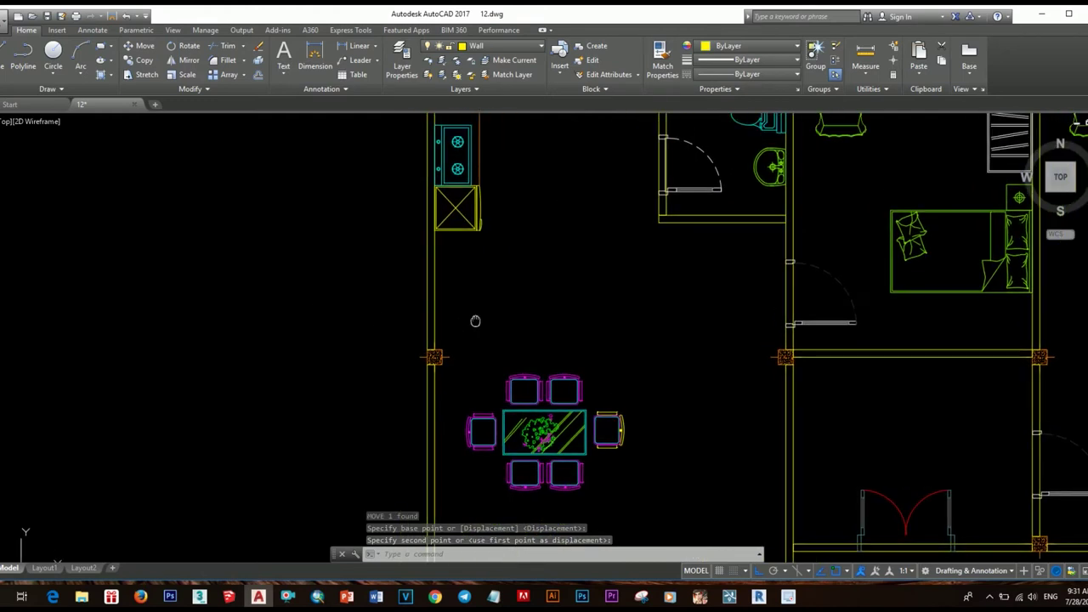
Step: Copy the counter edge line beside the stove down toward the dining area
{"action": "scroll", "coordinate": [493, 207], "scroll_direction": "up", "scroll_amount": 4}
{"action": "left_click", "coordinate": [490, 204]}
{"action": "type", "text": "co"}
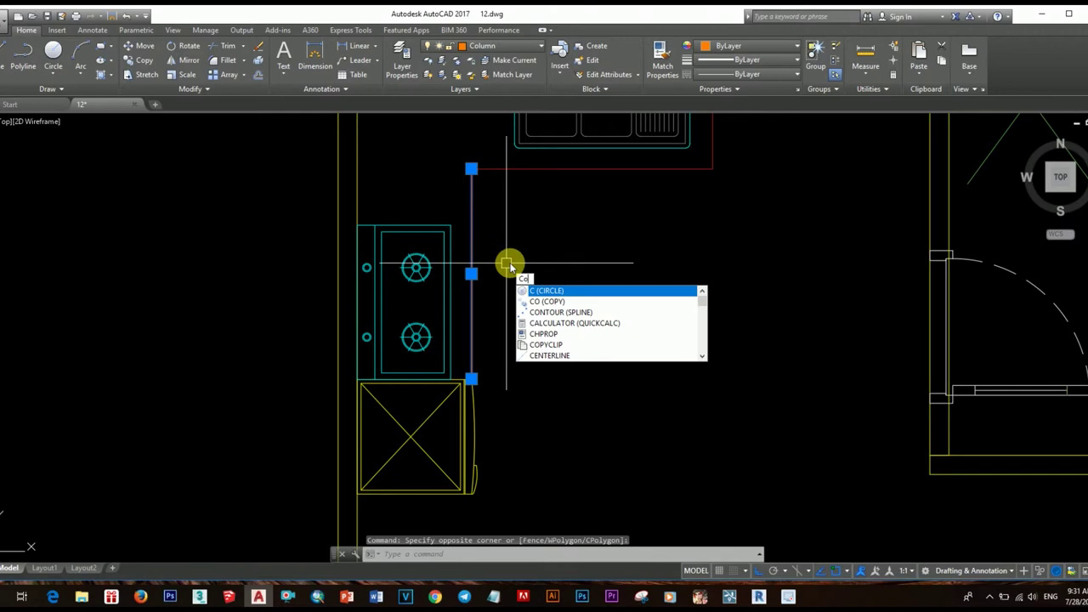
{"action": "key", "text": "Return"}
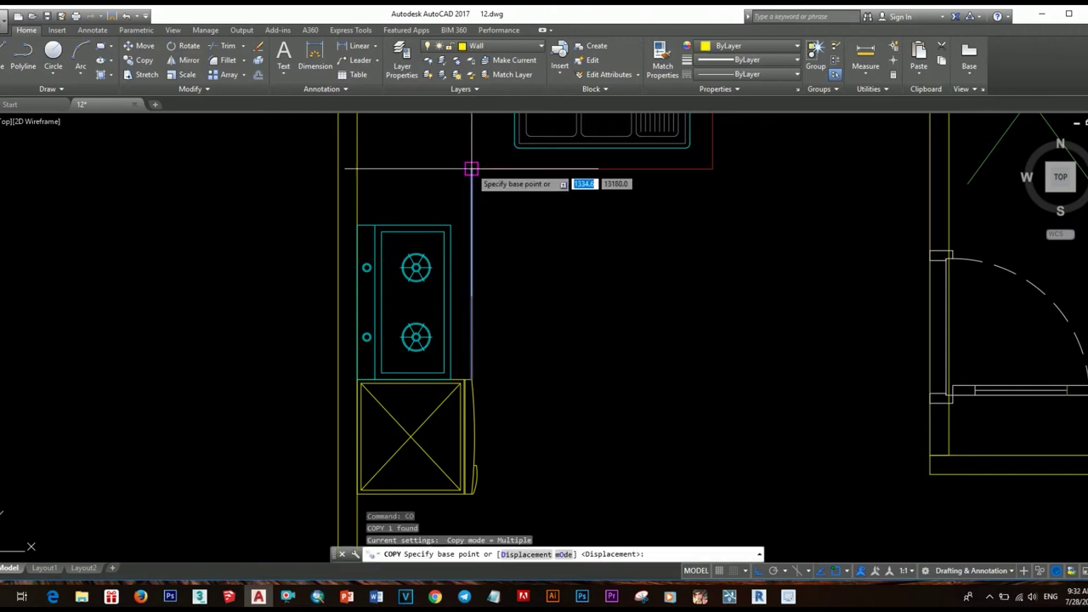
{"action": "left_click", "coordinate": [472, 168]}
{"action": "scroll", "coordinate": [487, 350], "scroll_direction": "up", "scroll_amount": 4}
{"action": "left_click", "coordinate": [475, 338]}
{"action": "scroll", "coordinate": [475, 339], "scroll_direction": "down", "scroll_amount": 4}
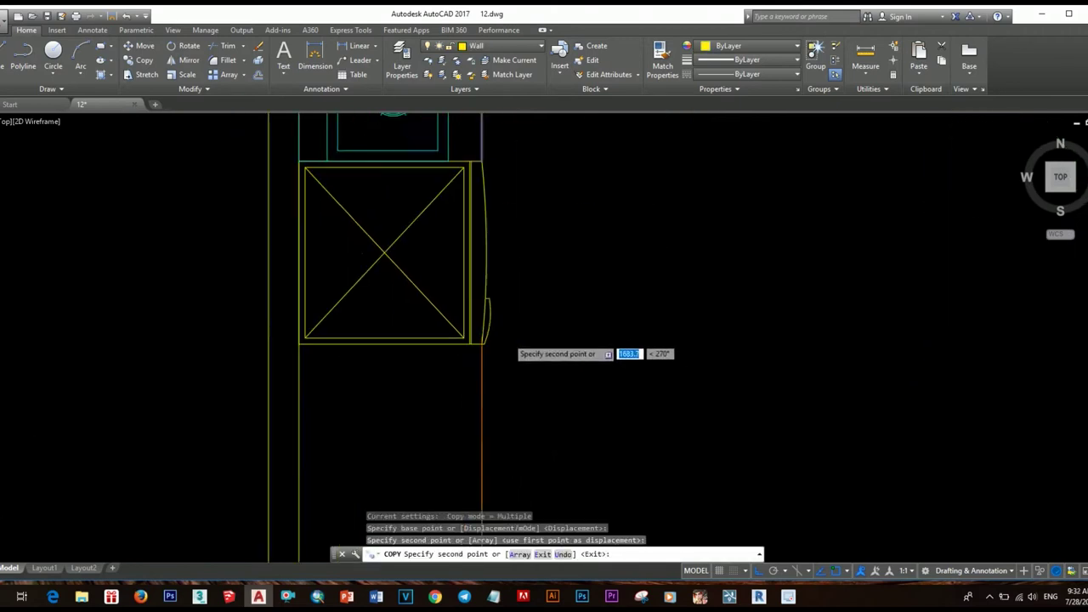
{"action": "key", "text": "Escape"}
Step: Copy that line again, turn it horizontal and move it below the kitchen counter
{"action": "scroll", "coordinate": [492, 301], "scroll_direction": "up", "scroll_amount": 4}
{"action": "left_click", "coordinate": [493, 302]}
{"action": "type", "text": "o"}
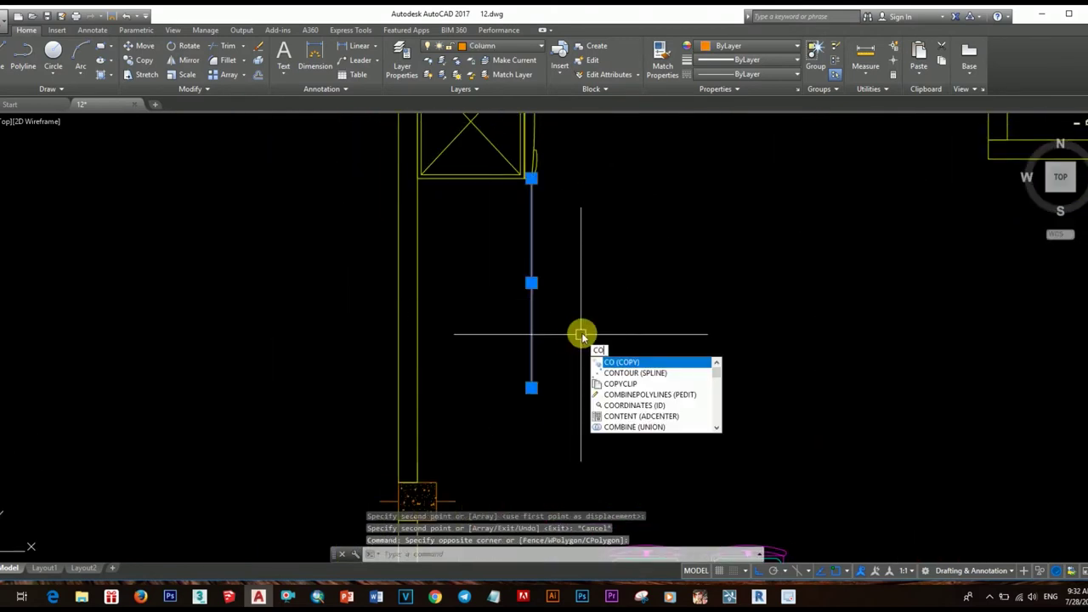
{"action": "key", "text": "Return"}
{"action": "left_click", "coordinate": [520, 335]}
{"action": "type", "text": "ro"}
{"action": "key", "text": "Return"}
{"action": "left_click", "coordinate": [639, 312]}
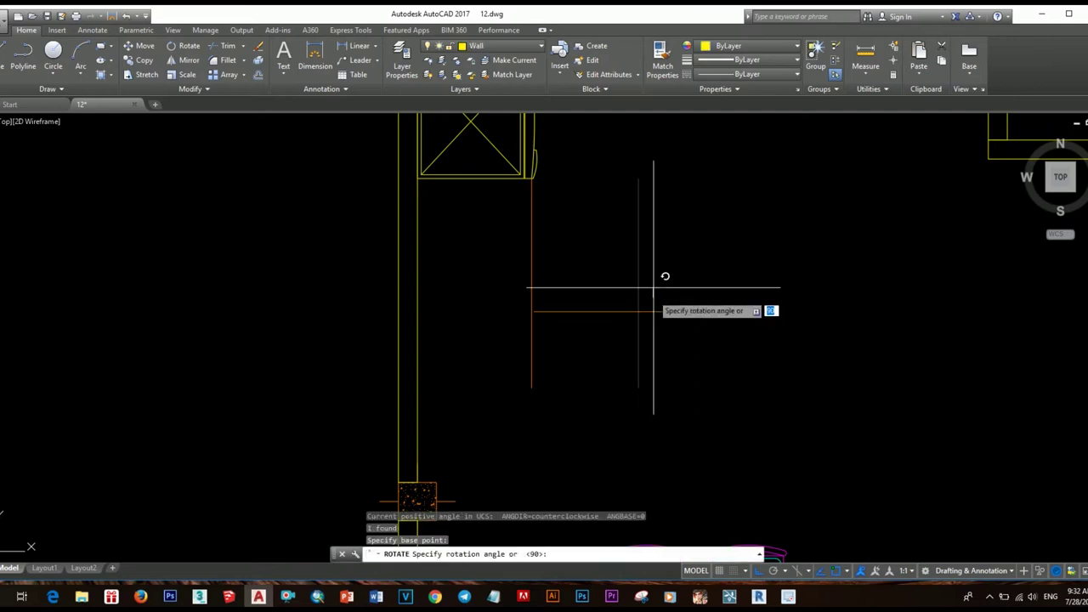
{"action": "type", "text": "m"}
{"action": "key", "text": "Return"}
{"action": "left_click", "coordinate": [533, 312]}
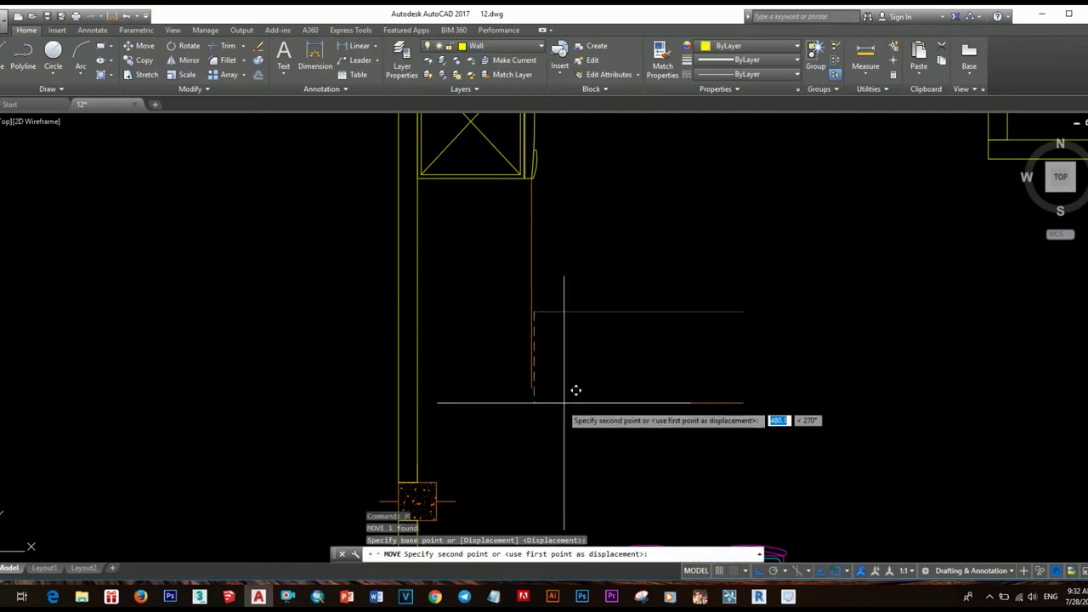
{"action": "scroll", "coordinate": [607, 381], "scroll_direction": "down", "scroll_amount": 2}
{"action": "middle_click_drag", "start_coordinate": [607, 381], "coordinate": [605, 362]}
{"action": "left_click", "coordinate": [604, 317]}
{"action": "left_click", "coordinate": [604, 316]}
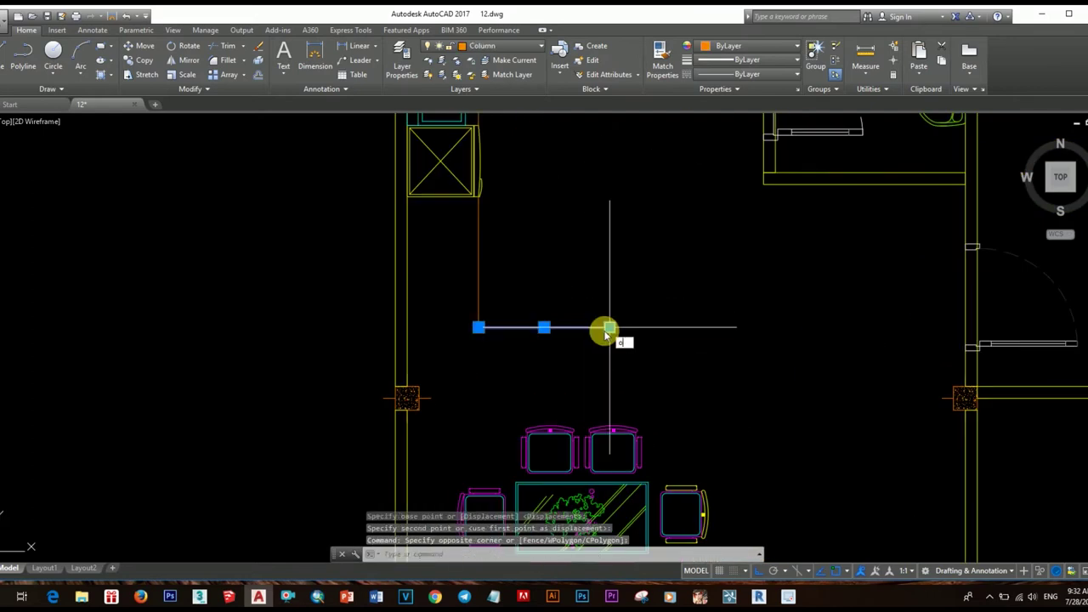
Step: Offset the horizontal line 600 to set the counter extension's width
{"action": "key", "text": "Return"}
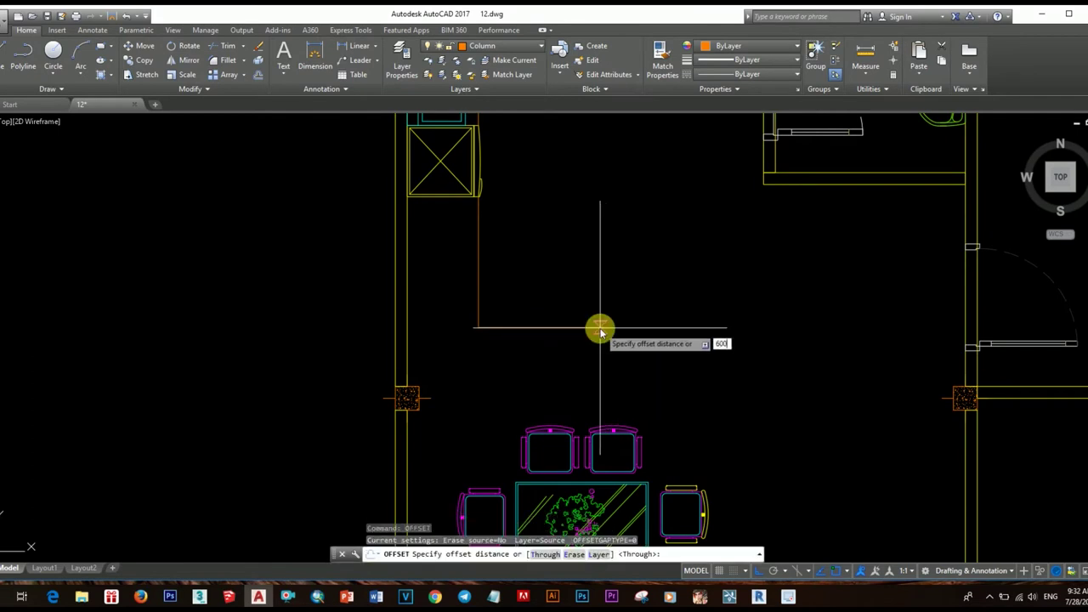
{"action": "left_click", "coordinate": [616, 373]}
{"action": "scroll", "coordinate": [616, 373], "scroll_direction": "down", "scroll_amount": 3}
{"action": "scroll", "coordinate": [610, 387], "scroll_direction": "up", "scroll_amount": 4}
{"action": "key", "text": "Escape"}
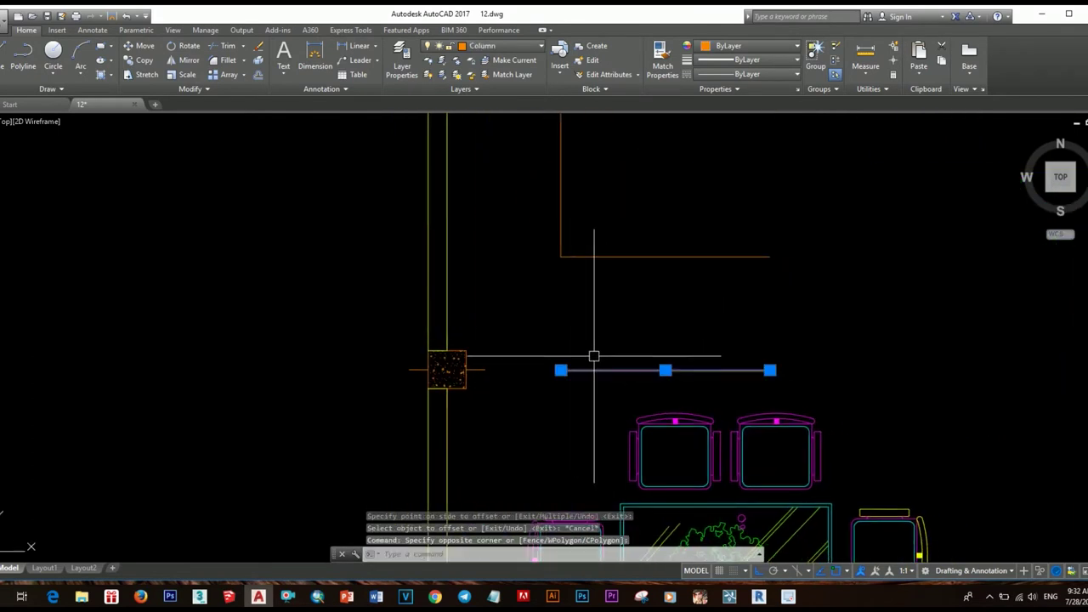
{"action": "key", "text": "Escape"}
{"action": "middle_click_drag", "start_coordinate": [690, 357], "coordinate": [516, 224]}
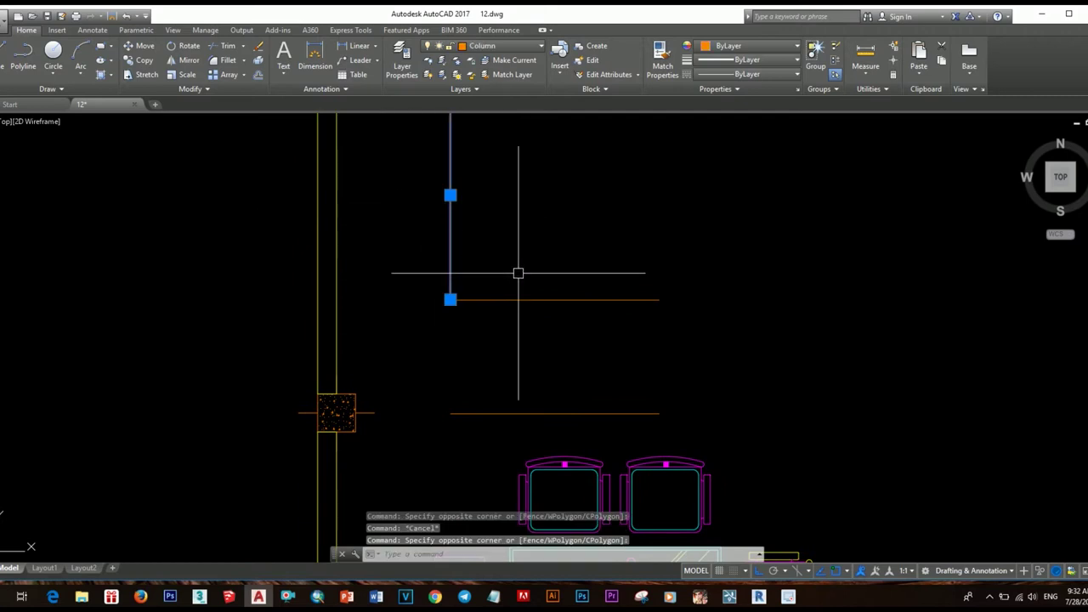
Step: Copy the vertical line to close the rectangle and fillet the right corner
{"action": "type", "text": "co"}
{"action": "key", "text": "Return"}
{"action": "left_click", "coordinate": [451, 299]}
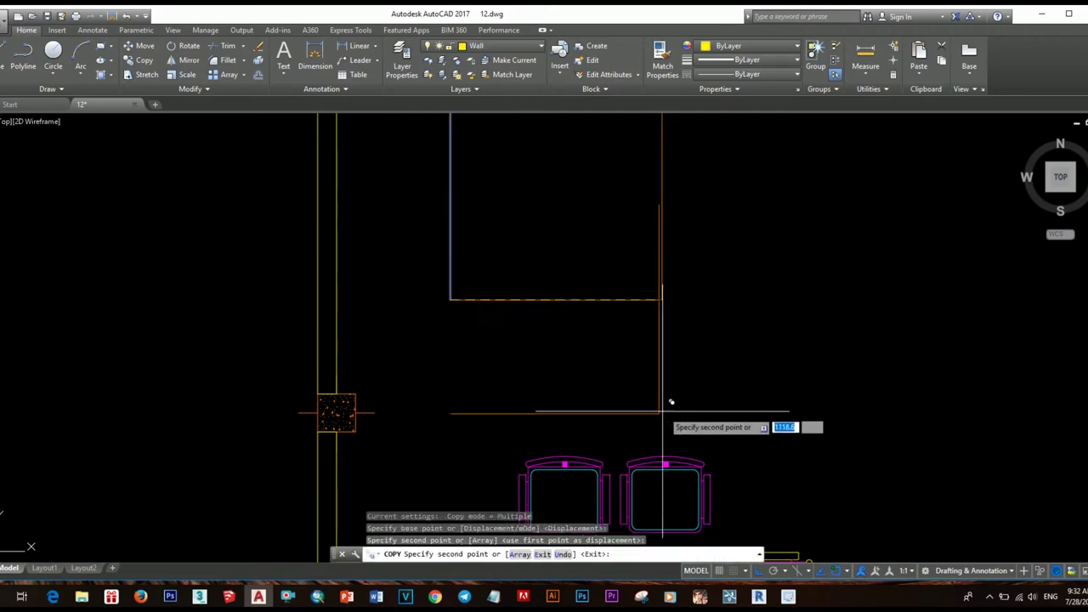
{"action": "left_click", "coordinate": [662, 412]}
{"action": "type", "text": "f"}
{"action": "key", "text": "Return"}
{"action": "left_click", "coordinate": [663, 357]}
{"action": "left_click", "coordinate": [596, 299]}
{"action": "mouse_move", "coordinate": [551, 385]}
{"action": "middle_mouse_down"}
{"action": "mouse_move", "coordinate": [655, 366]}
{"action": "mouse_move", "coordinate": [661, 355]}
{"action": "middle_mouse_up"}
Step: Move the dining table slightly to a new position with the M command
{"action": "scroll", "coordinate": [447, 383], "scroll_direction": "down", "scroll_amount": 5}
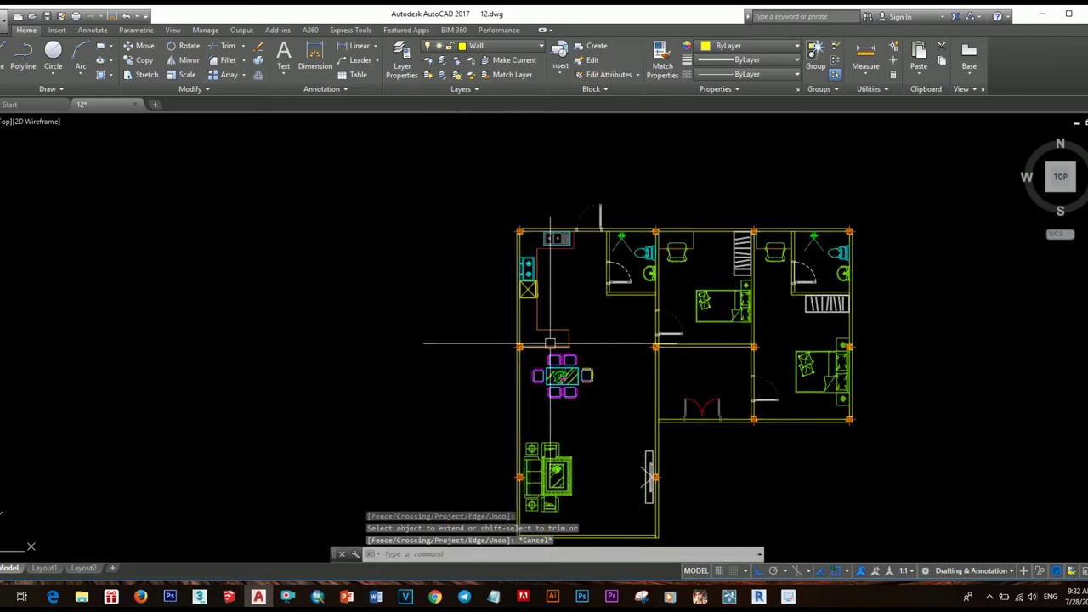
{"action": "scroll", "coordinate": [613, 394], "scroll_direction": "up", "scroll_amount": 3}
{"action": "left_click", "coordinate": [631, 394]}
{"action": "left_click", "coordinate": [624, 369]}
{"action": "type", "text": "m"}
{"action": "key", "text": "Return"}
{"action": "left_click", "coordinate": [615, 377]}
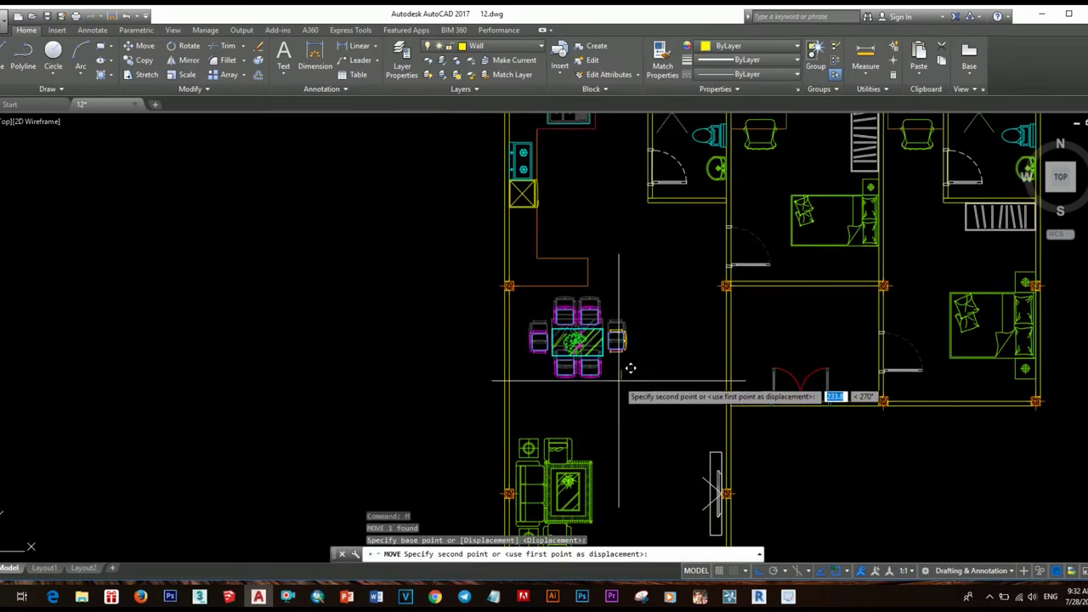
{"action": "scroll", "coordinate": [612, 374], "scroll_direction": "down", "scroll_amount": 5}
{"action": "scroll", "coordinate": [549, 349], "scroll_direction": "up", "scroll_amount": 3}
{"action": "middle_click_drag", "start_coordinate": [548, 348], "coordinate": [521, 300]}
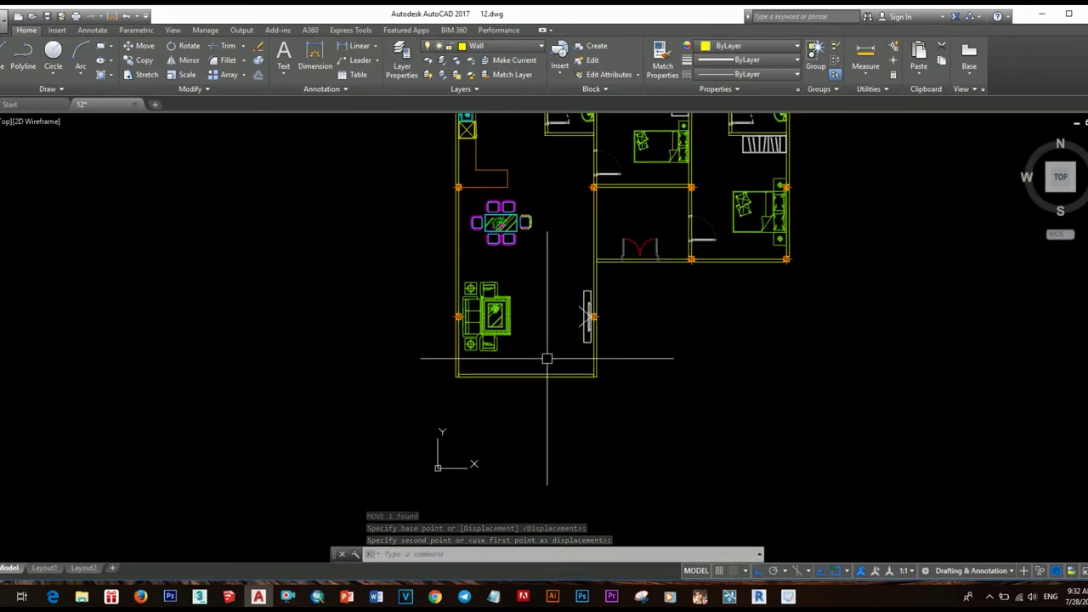
Step: Make Window the current layer from the Layers panel dropdown
{"action": "left_click", "coordinate": [499, 51]}
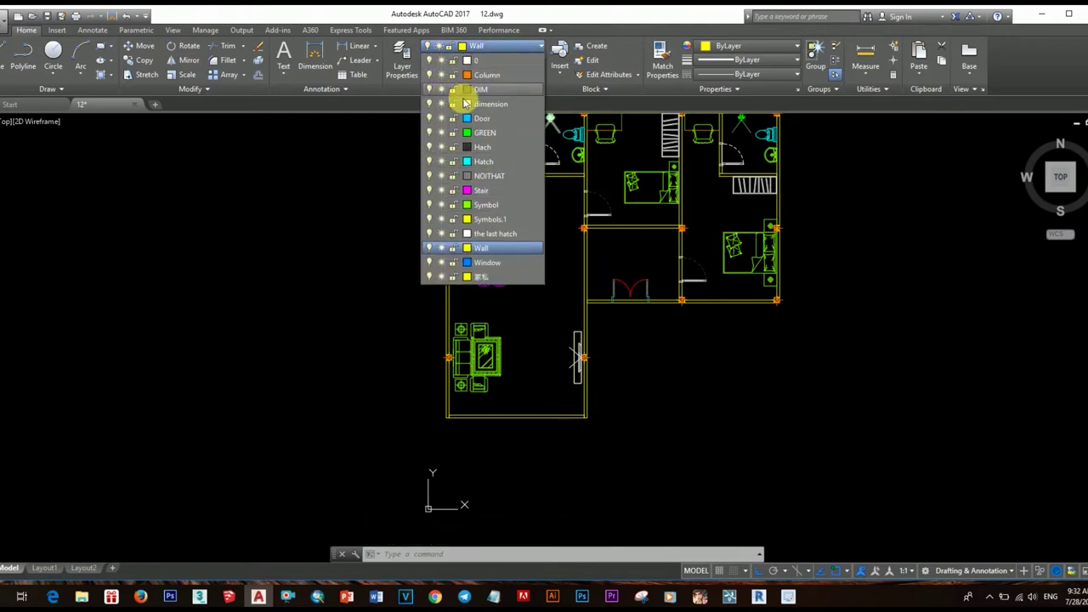
{"action": "left_click", "coordinate": [489, 263]}
{"action": "scroll", "coordinate": [587, 412], "scroll_direction": "up", "scroll_amount": 3}
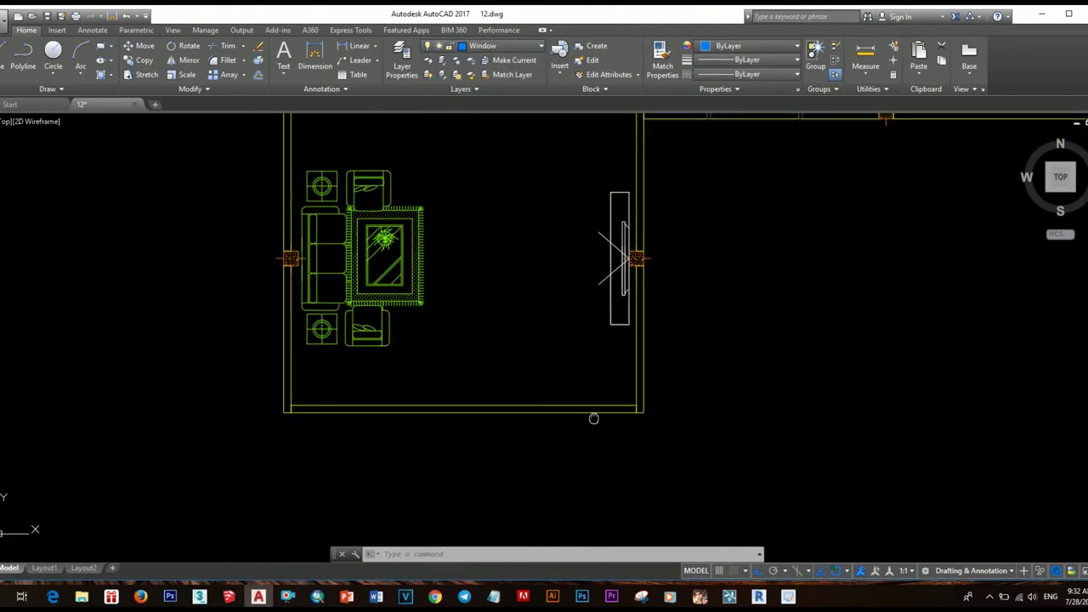
{"action": "scroll", "coordinate": [572, 432], "scroll_direction": "up", "scroll_amount": 2}
{"action": "scroll", "coordinate": [627, 420], "scroll_direction": "down", "scroll_amount": 1}
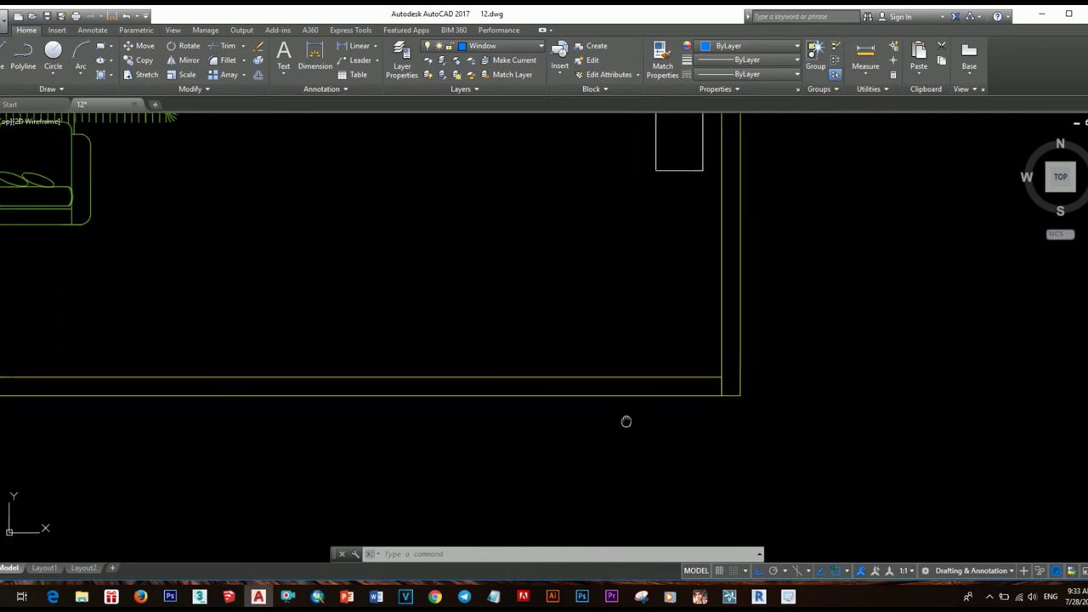
{"action": "scroll", "coordinate": [593, 442], "scroll_direction": "down", "scroll_amount": 2}
{"action": "scroll", "coordinate": [524, 442], "scroll_direction": "down", "scroll_amount": 2}
{"action": "middle_click_drag", "start_coordinate": [523, 441], "coordinate": [512, 442]}
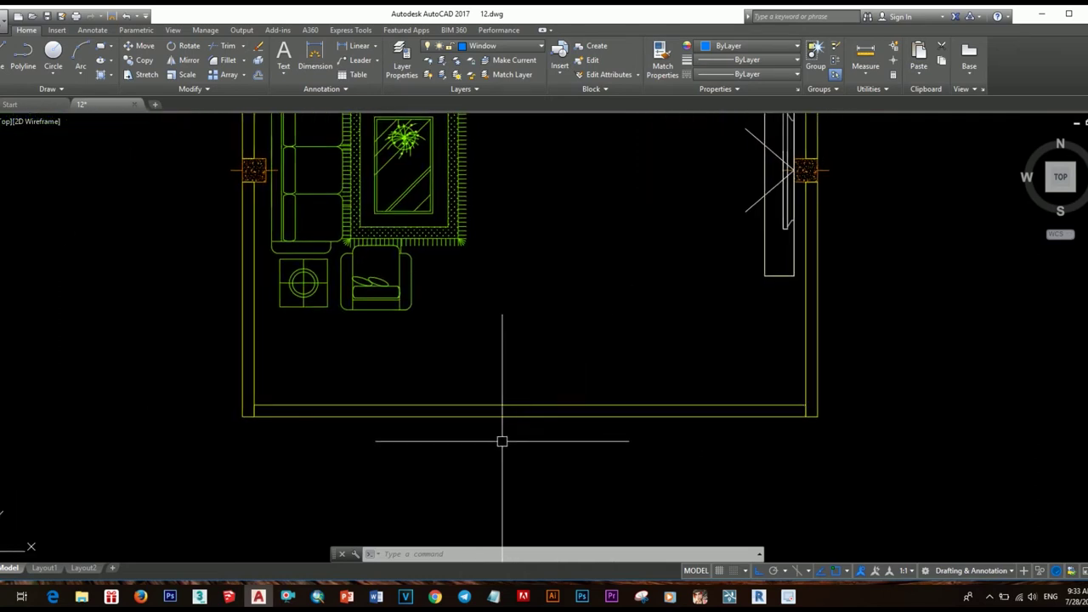
{"action": "middle_click_drag", "start_coordinate": [465, 376], "coordinate": [490, 551]}
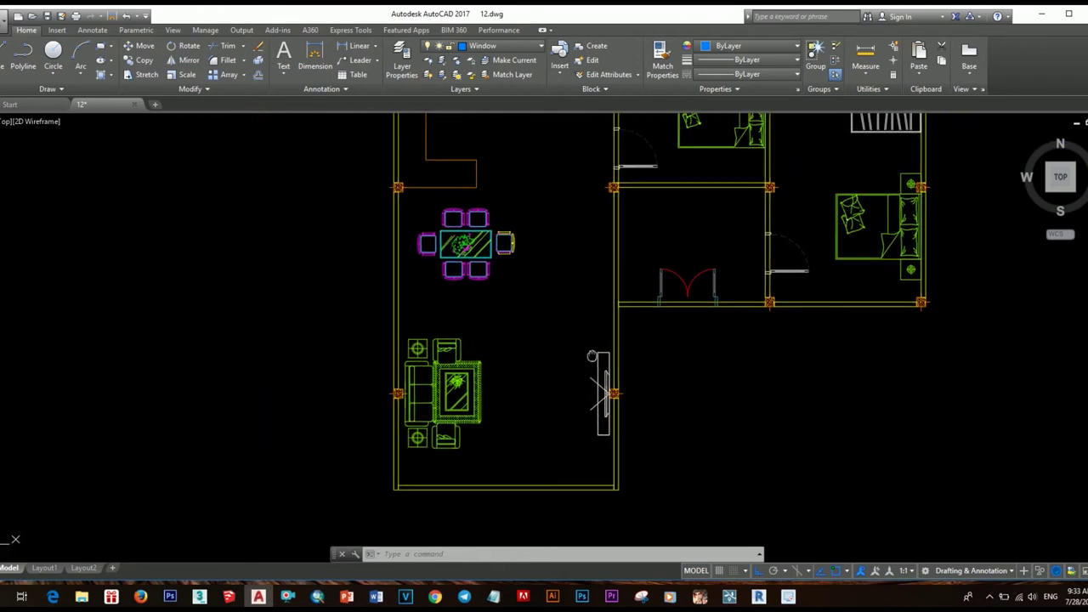
{"action": "scroll", "coordinate": [420, 369], "scroll_direction": "up", "scroll_amount": 2}
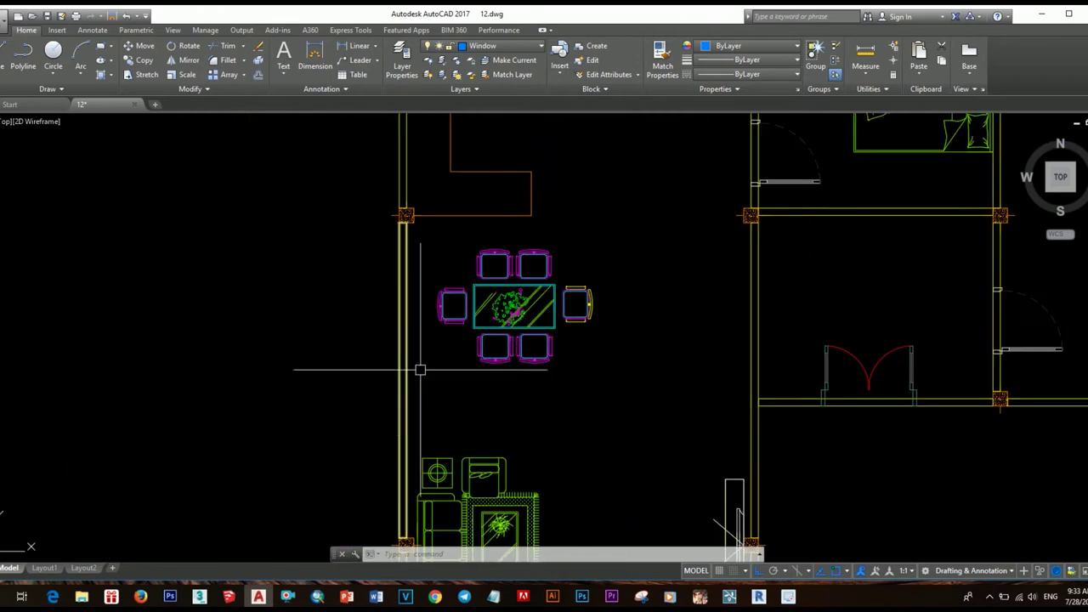
{"action": "scroll", "coordinate": [495, 303], "scroll_direction": "up", "scroll_amount": 1}
{"action": "middle_click_drag", "start_coordinate": [496, 304], "coordinate": [498, 339]}
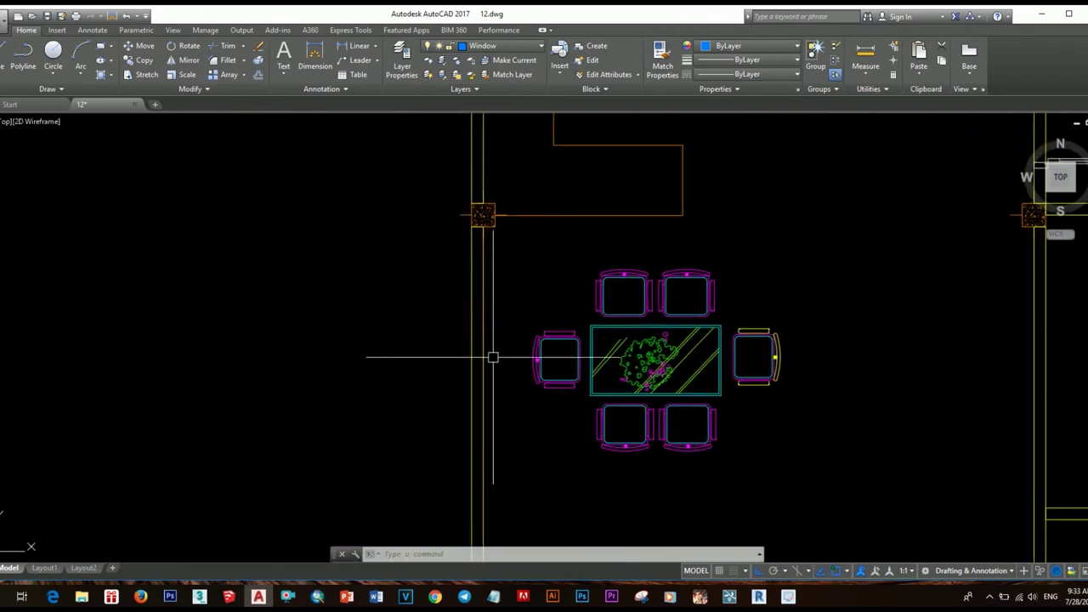
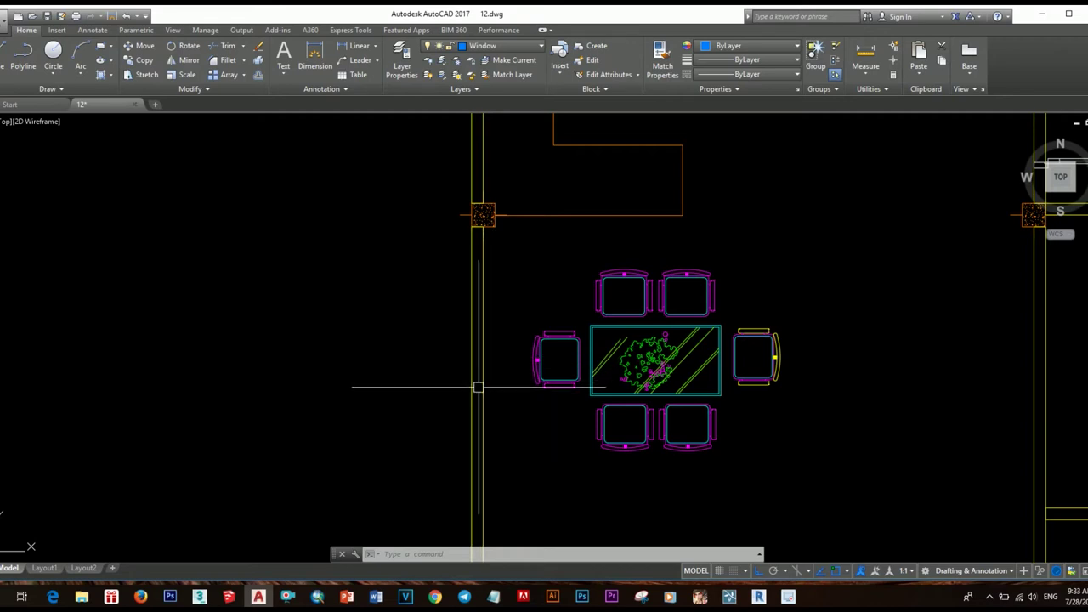
Step: Move the short cross-wall line lower down the wall, level with the dining table set
{"action": "middle_click_drag", "start_coordinate": [521, 382], "coordinate": [472, 346]}
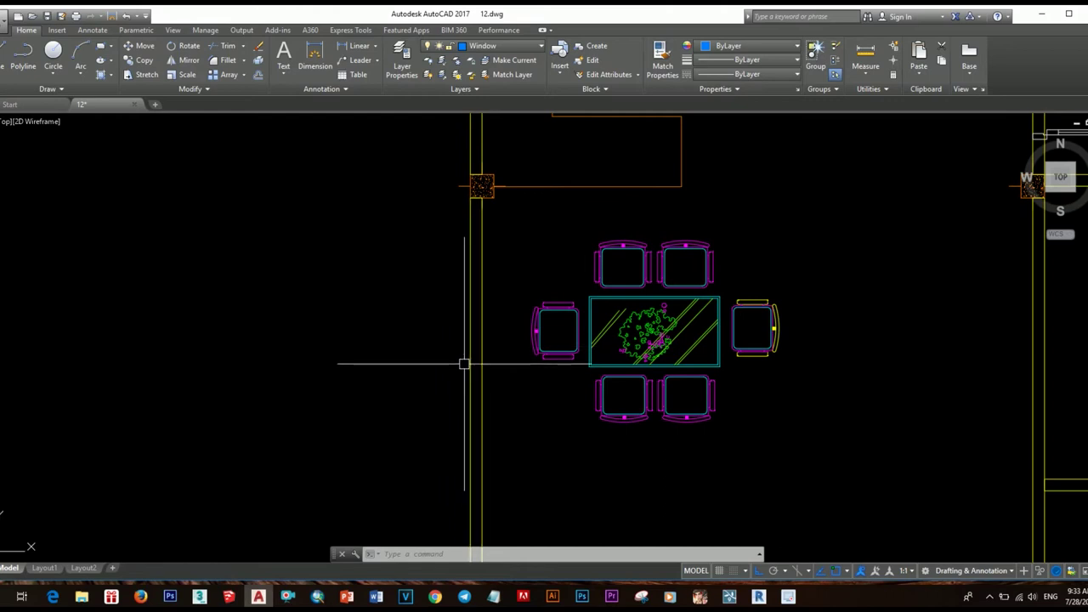
{"action": "type", "text": "l"}
{"action": "key", "text": "Return"}
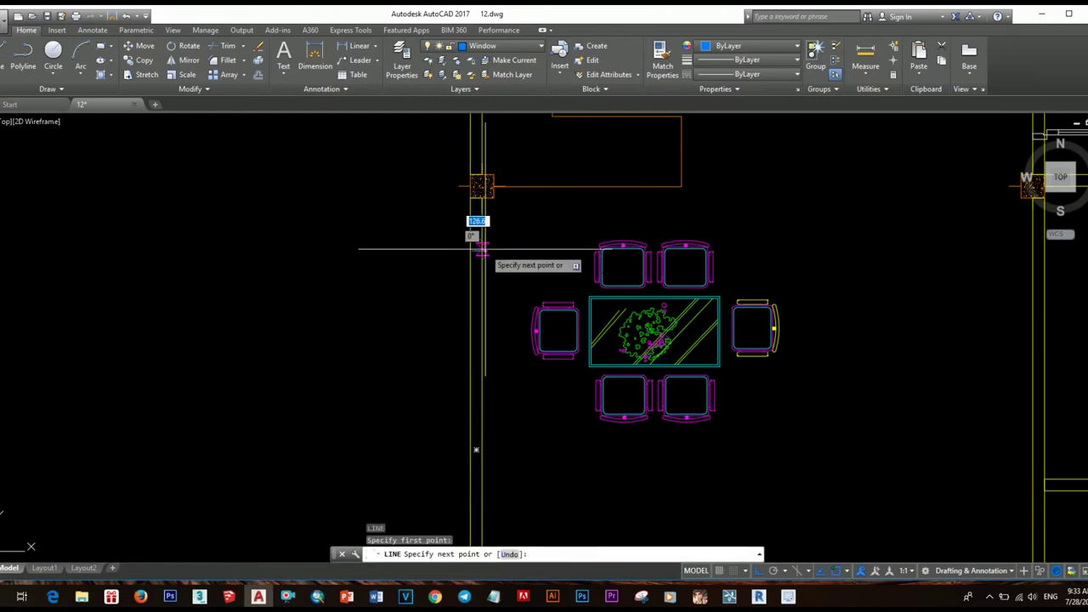
{"action": "scroll", "coordinate": [484, 249], "scroll_direction": "up", "scroll_amount": 3}
{"action": "left_click", "coordinate": [471, 256]}
{"action": "key", "text": "Escape"}
{"action": "scroll", "coordinate": [476, 273], "scroll_direction": "down", "scroll_amount": 3}
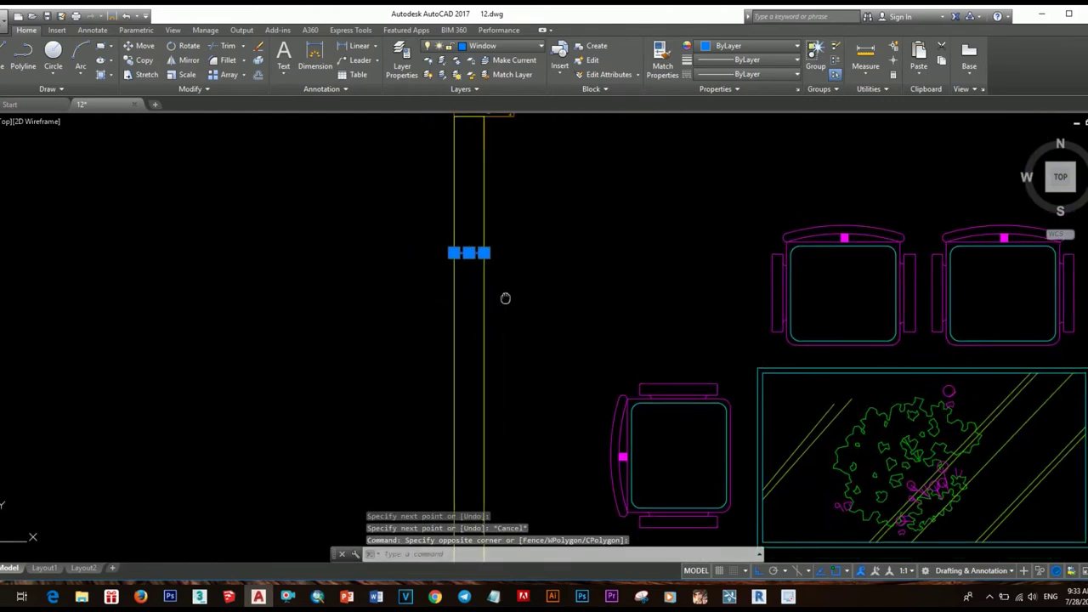
{"action": "left_click", "coordinate": [514, 256]}
{"action": "key", "text": "Return"}
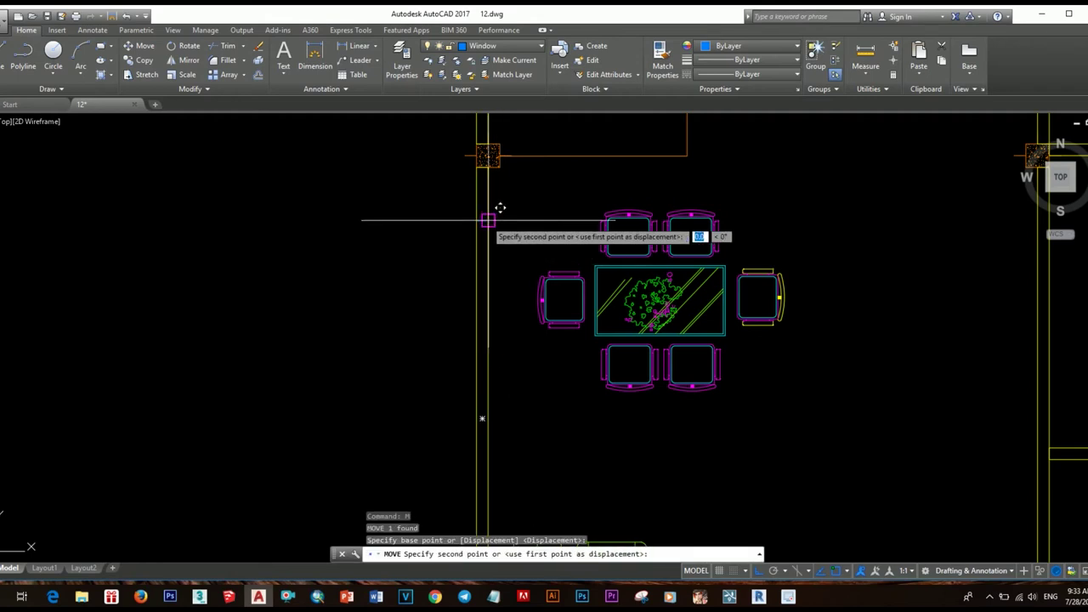
{"action": "left_click", "coordinate": [482, 418]}
{"action": "left_click", "coordinate": [516, 426]}
{"action": "type", "text": "O"}
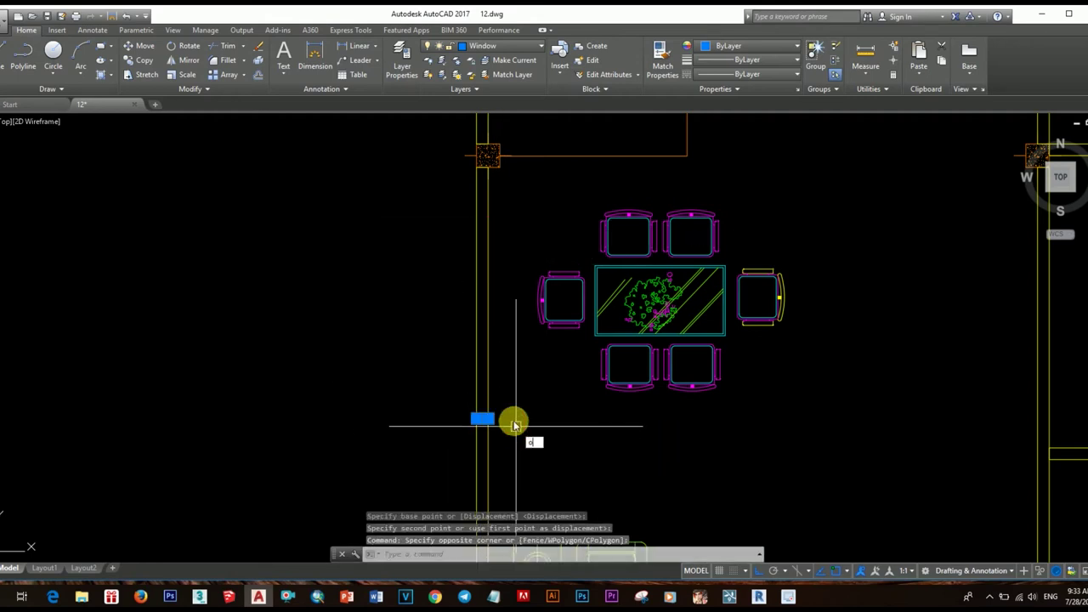
Step: Offset the short cross-wall line by 50 to create the opening's second edge line
{"action": "key", "text": "Return"}
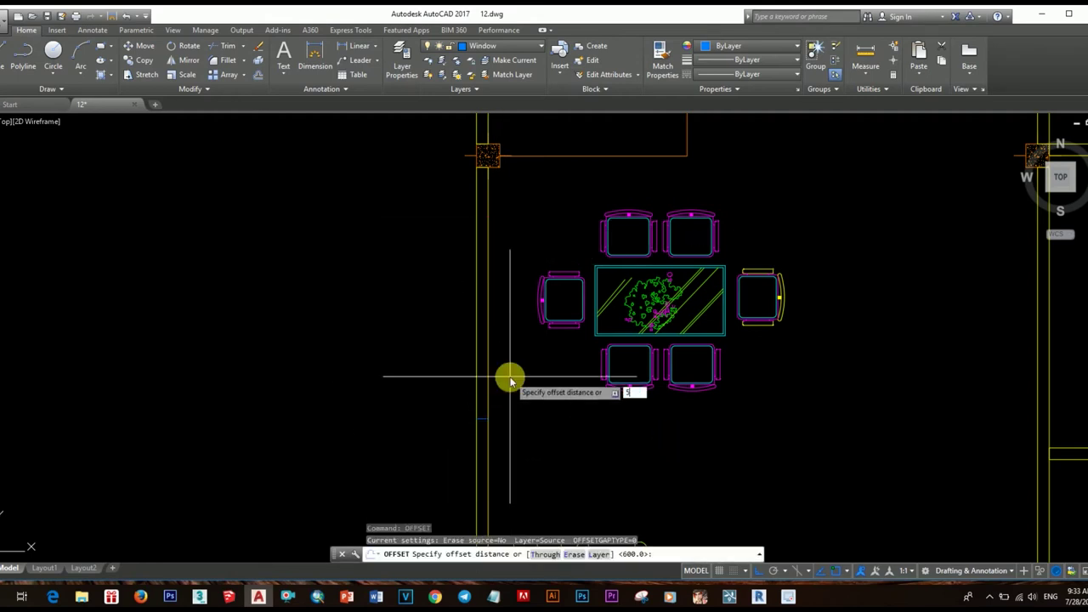
{"action": "scroll", "coordinate": [489, 356], "scroll_direction": "up", "scroll_amount": 4}
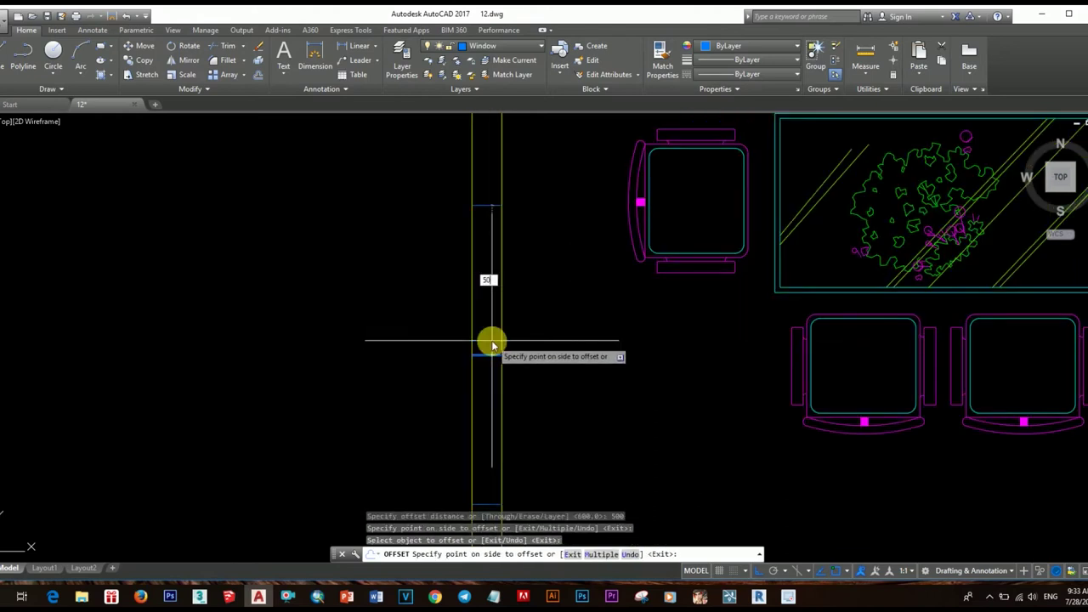
{"action": "left_click", "coordinate": [491, 340]}
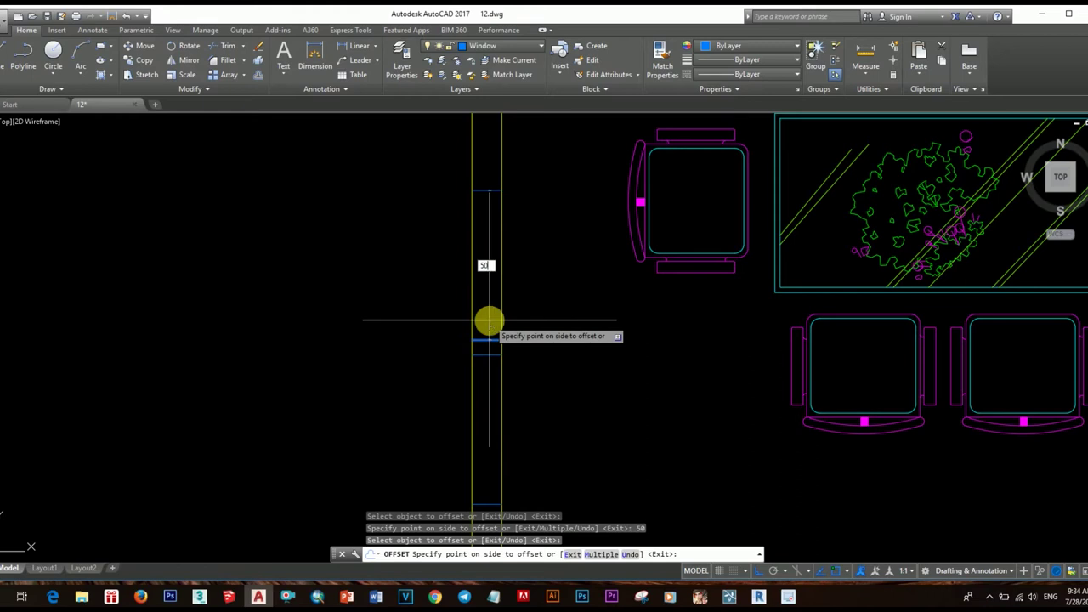
{"action": "left_click", "coordinate": [489, 321]}
{"action": "key", "text": "Escape"}
{"action": "scroll", "coordinate": [498, 358], "scroll_direction": "down", "scroll_amount": 2}
{"action": "left_click", "coordinate": [482, 296]}
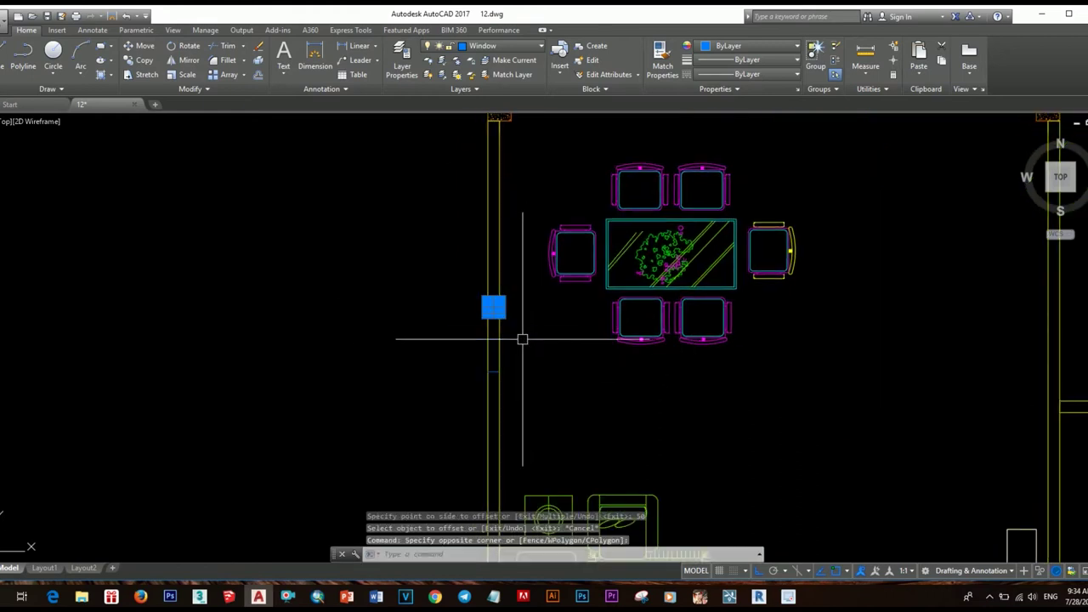
Step: Mirror the three edge lines across the wall, keeping the originals
{"action": "left_click", "coordinate": [514, 343]}
{"action": "type", "text": "mi"}
{"action": "key", "text": "Return"}
{"action": "scroll", "coordinate": [511, 362], "scroll_direction": "up", "scroll_amount": 5}
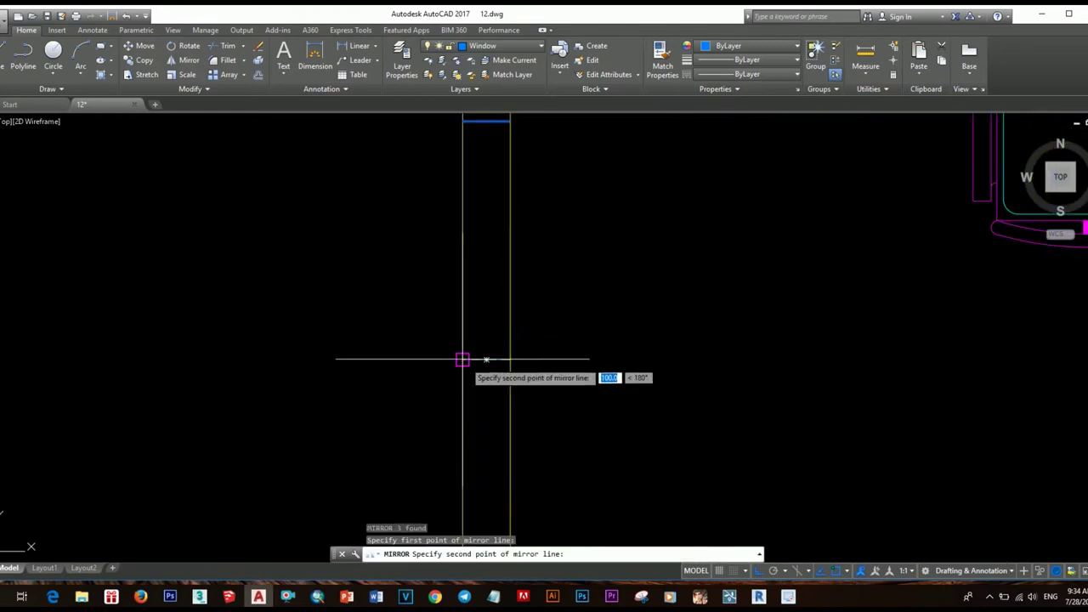
{"action": "left_click", "coordinate": [492, 406]}
{"action": "scroll", "coordinate": [503, 273], "scroll_direction": "down", "scroll_amount": 2}
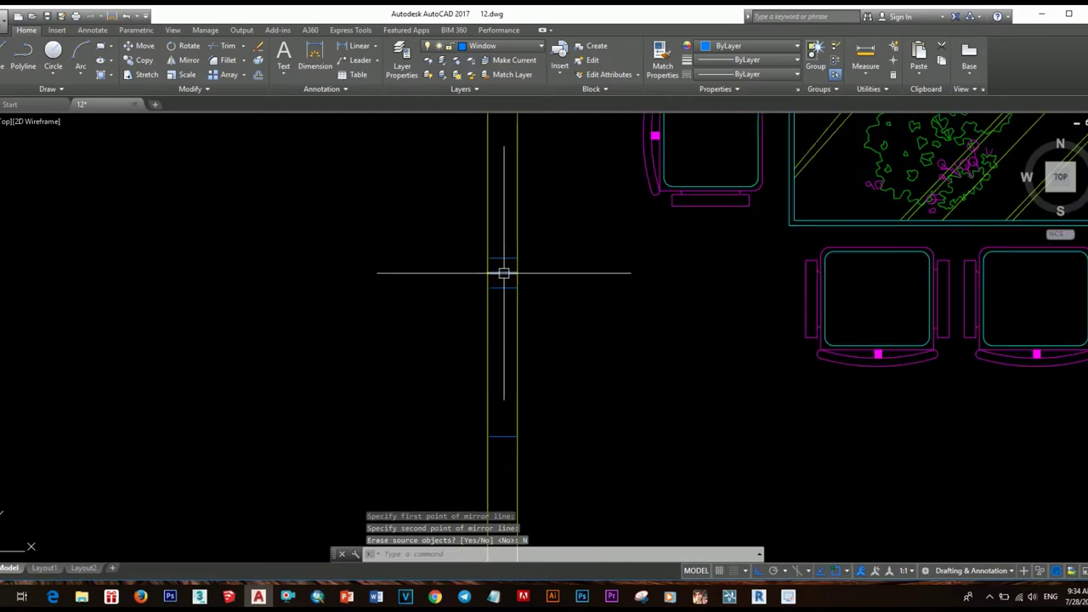
Step: Copy the edge-line pair further down the wall to mark the opening's other end
{"action": "type", "text": "co"}
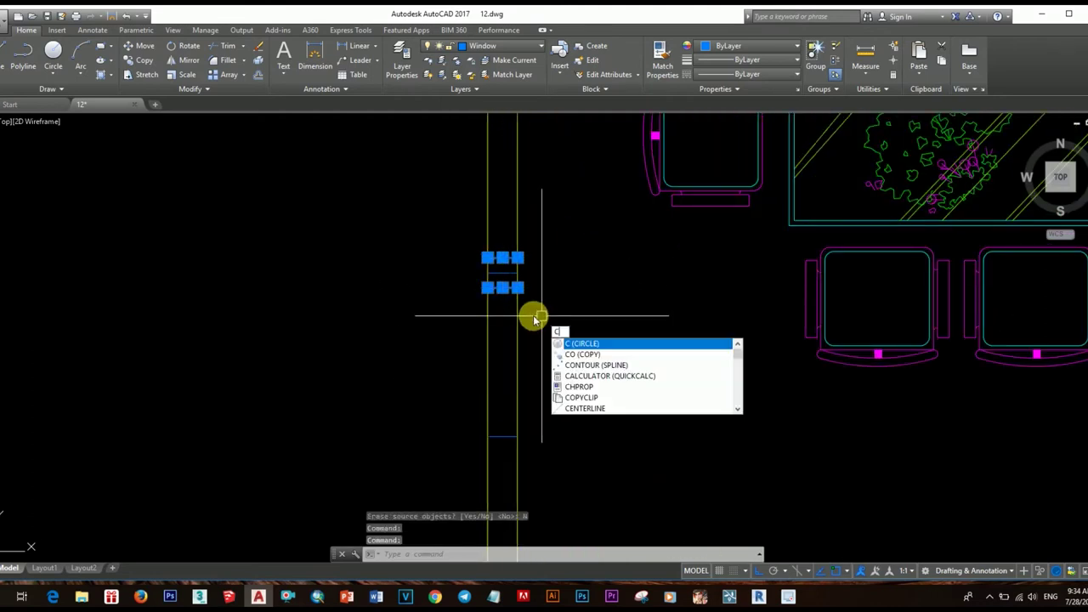
{"action": "key", "text": "Return"}
{"action": "left_click", "coordinate": [503, 272]}
{"action": "scroll", "coordinate": [519, 330], "scroll_direction": "up", "scroll_amount": 2}
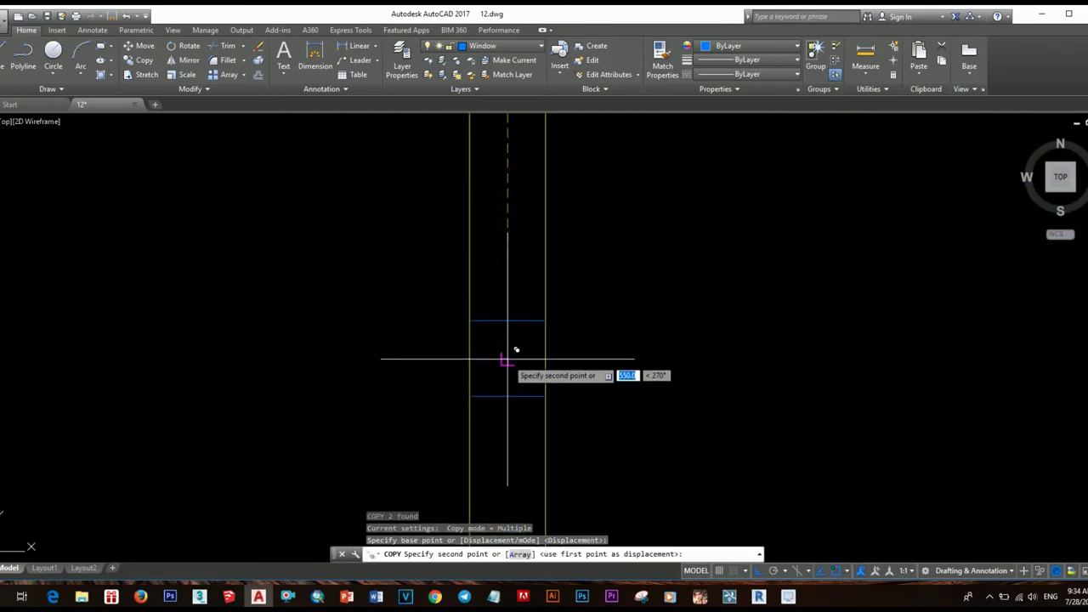
{"action": "left_click", "coordinate": [507, 359]}
{"action": "key", "text": "Return"}
{"action": "scroll", "coordinate": [553, 362], "scroll_direction": "down", "scroll_amount": 2}
{"action": "type", "text": "l"}
{"action": "key", "text": "Return"}
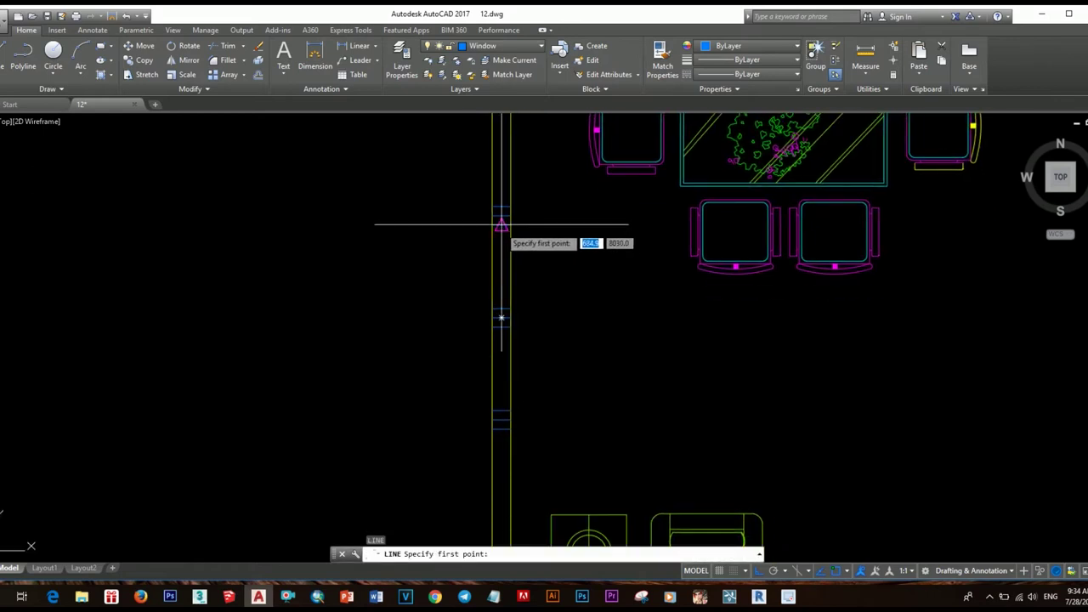
Step: Offset the inner vertical line in the opening by 25 to start the window frame
{"action": "left_click", "coordinate": [502, 225]}
{"action": "scroll", "coordinate": [512, 302], "scroll_direction": "up", "scroll_amount": 2}
{"action": "key", "text": "Escape"}
{"action": "middle_click_drag", "start_coordinate": [540, 226], "coordinate": [536, 380]}
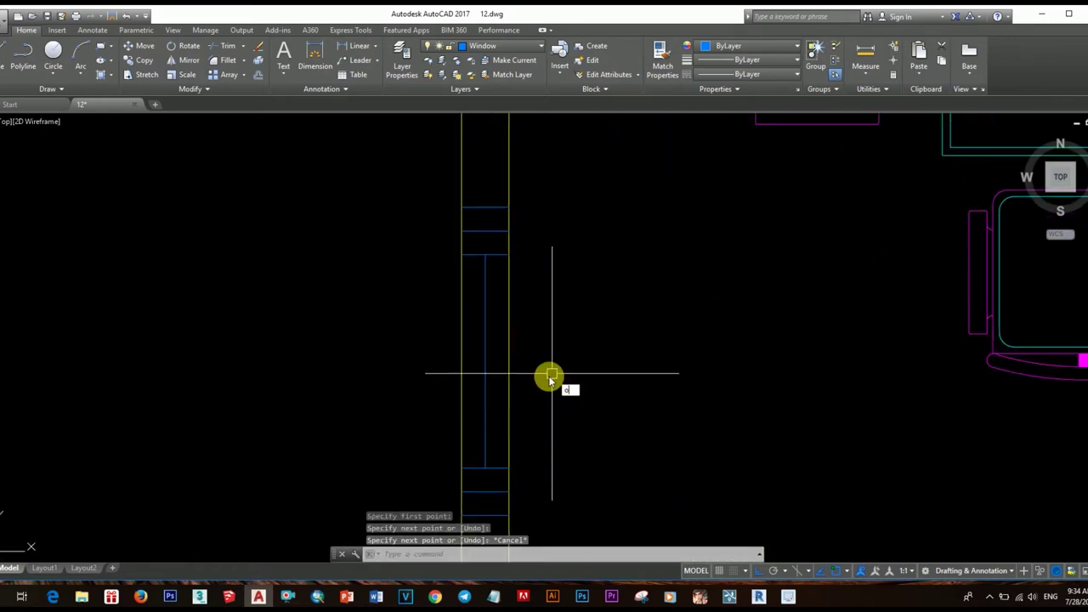
{"action": "key", "text": "Return"}
{"action": "type", "text": "2"}
{"action": "left_click", "coordinate": [485, 367]}
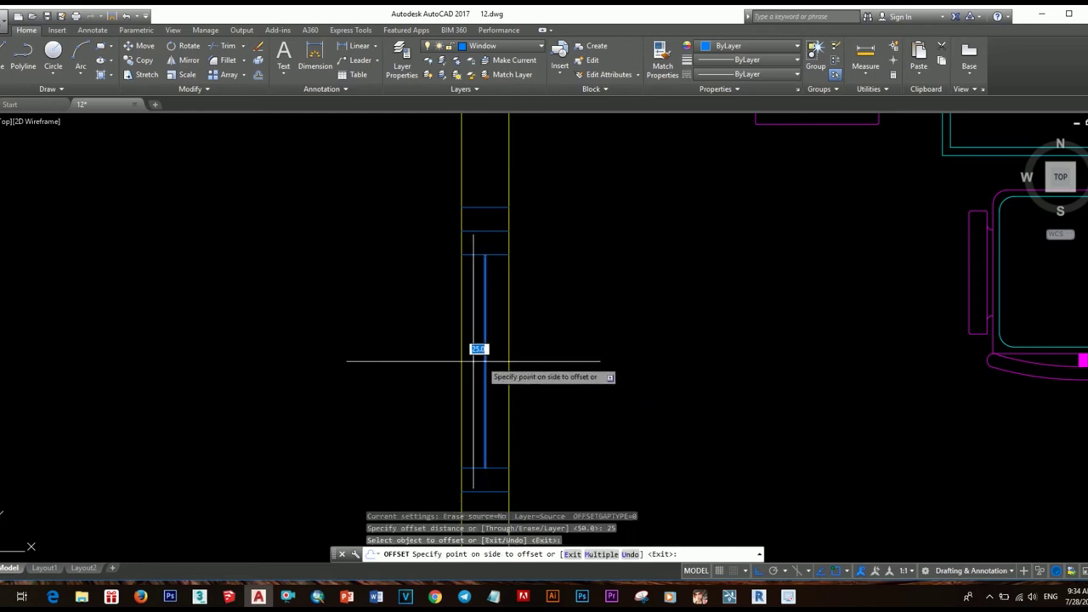
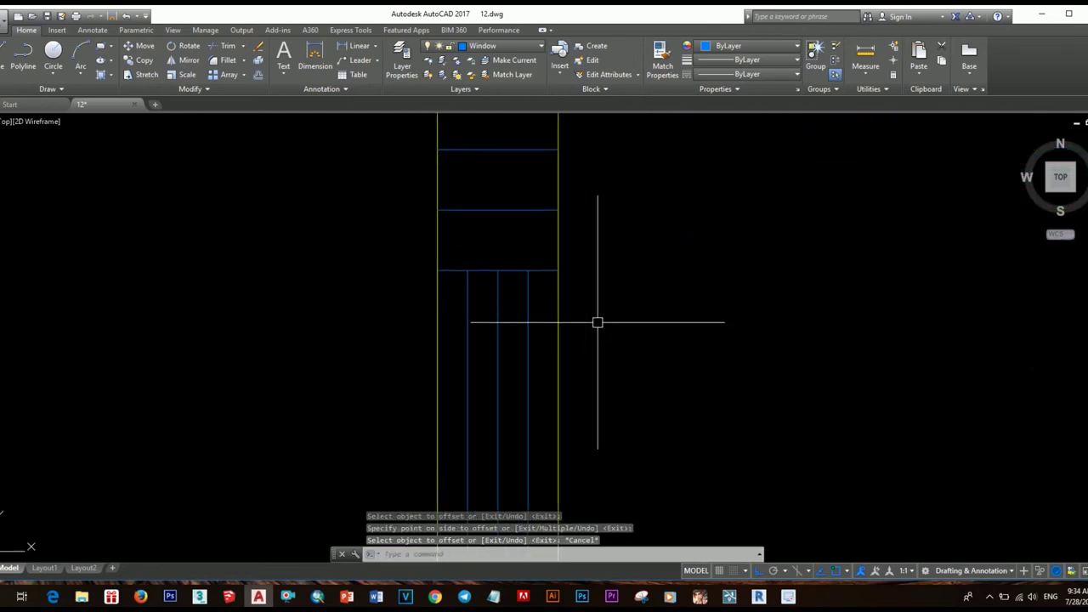
Step: Trim away the middle segment of the window lines in the wall
{"action": "key", "text": "Return"}
{"action": "scroll", "coordinate": [522, 335], "scroll_direction": "down", "scroll_amount": 3}
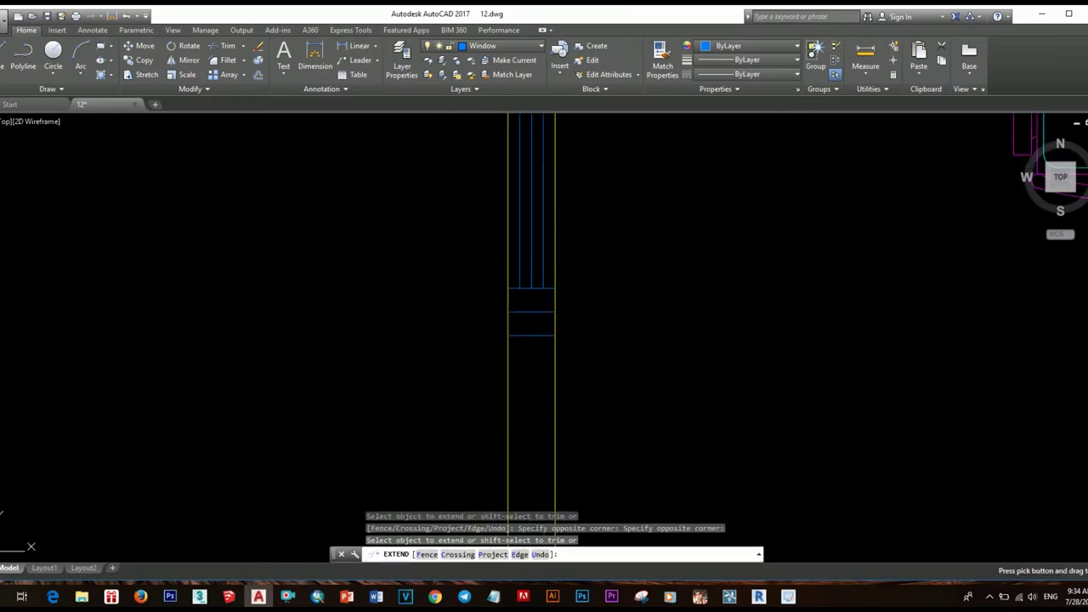
{"action": "key", "text": "Escape"}
{"action": "scroll", "coordinate": [498, 290], "scroll_direction": "up", "scroll_amount": 2}
{"action": "type", "text": "tr"}
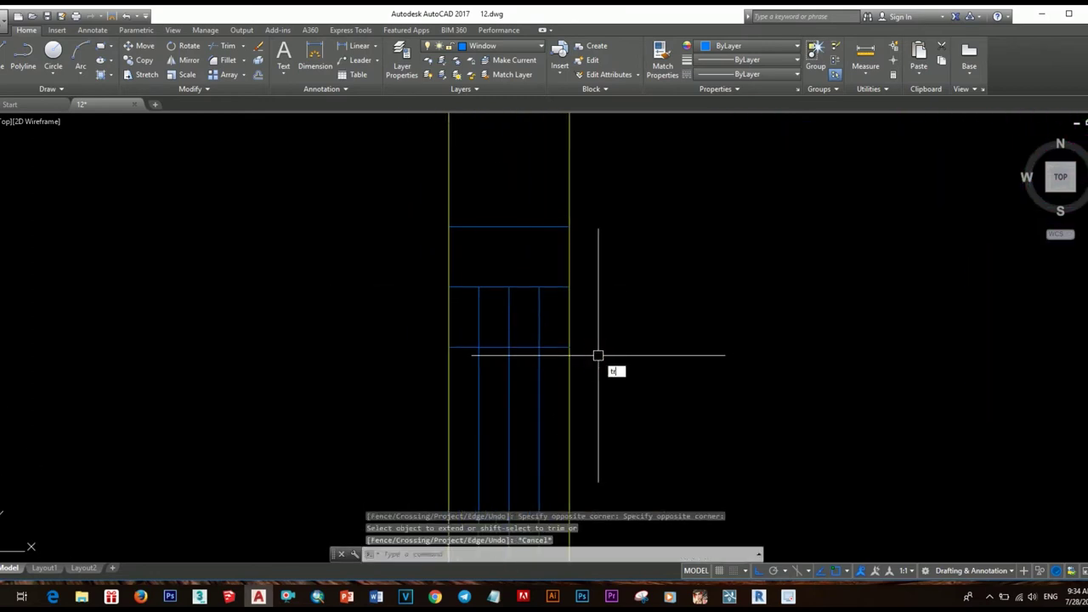
{"action": "key", "text": "Return"}
{"action": "key", "text": "Return"}
{"action": "left_click", "coordinate": [508, 324]}
{"action": "scroll", "coordinate": [557, 352], "scroll_direction": "down", "scroll_amount": 3}
{"action": "key", "text": "Escape"}
{"action": "scroll", "coordinate": [569, 363], "scroll_direction": "up", "scroll_amount": 3}
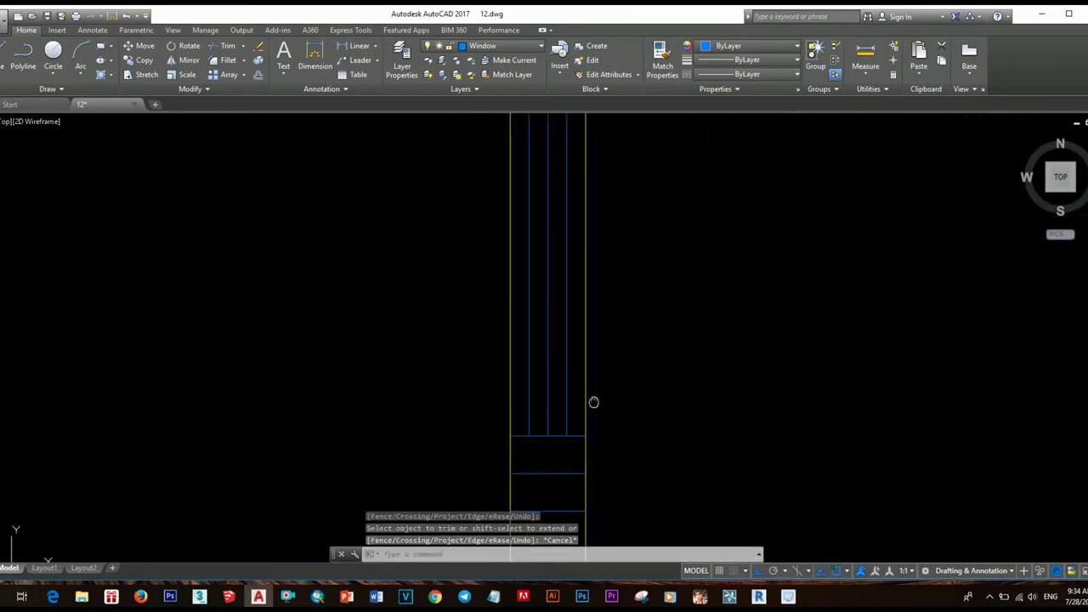
Step: Extend the window lines to meet the wall boundary lines
{"action": "scroll", "coordinate": [595, 400], "scroll_direction": "down", "scroll_amount": 3}
{"action": "middle_click_drag", "start_coordinate": [572, 398], "coordinate": [566, 401]}
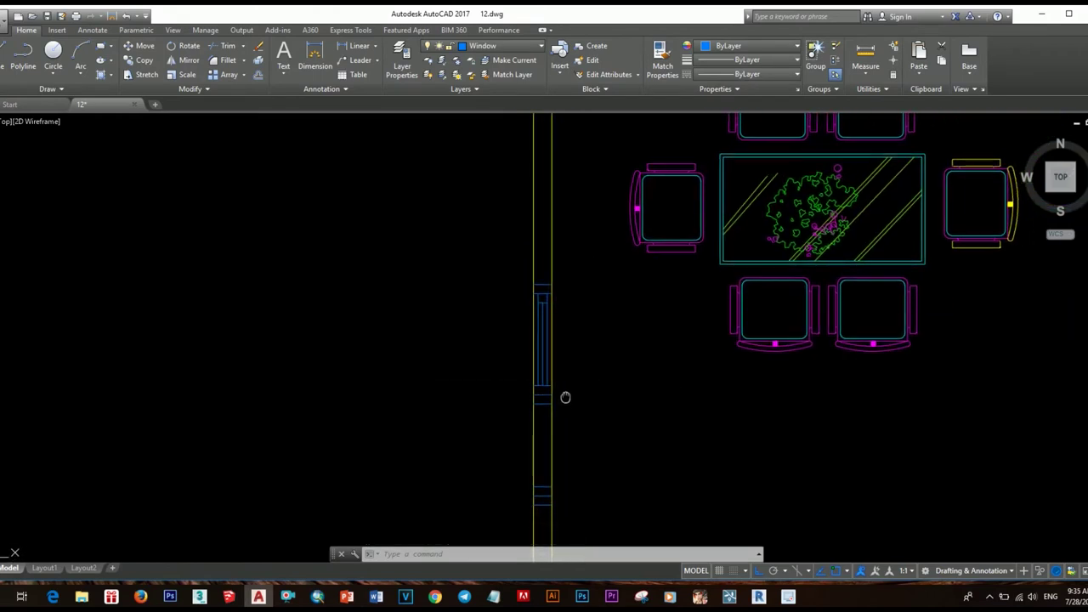
{"action": "scroll", "coordinate": [560, 391], "scroll_direction": "up", "scroll_amount": 3}
{"action": "scroll", "coordinate": [557, 403], "scroll_direction": "down", "scroll_amount": 5}
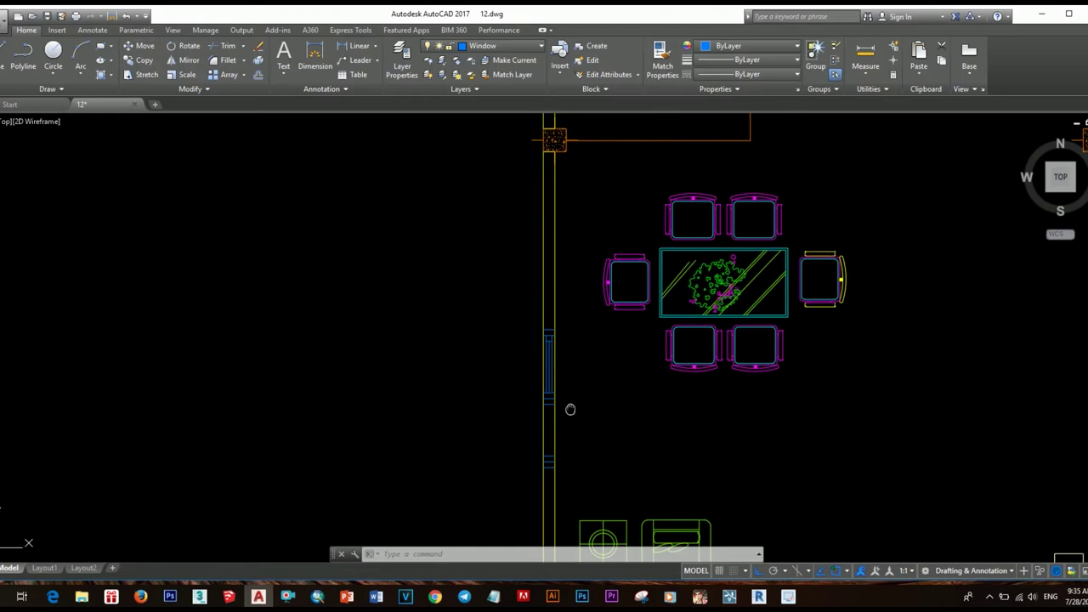
{"action": "scroll", "coordinate": [561, 404], "scroll_direction": "up", "scroll_amount": 2}
{"action": "scroll", "coordinate": [568, 412], "scroll_direction": "up", "scroll_amount": 4}
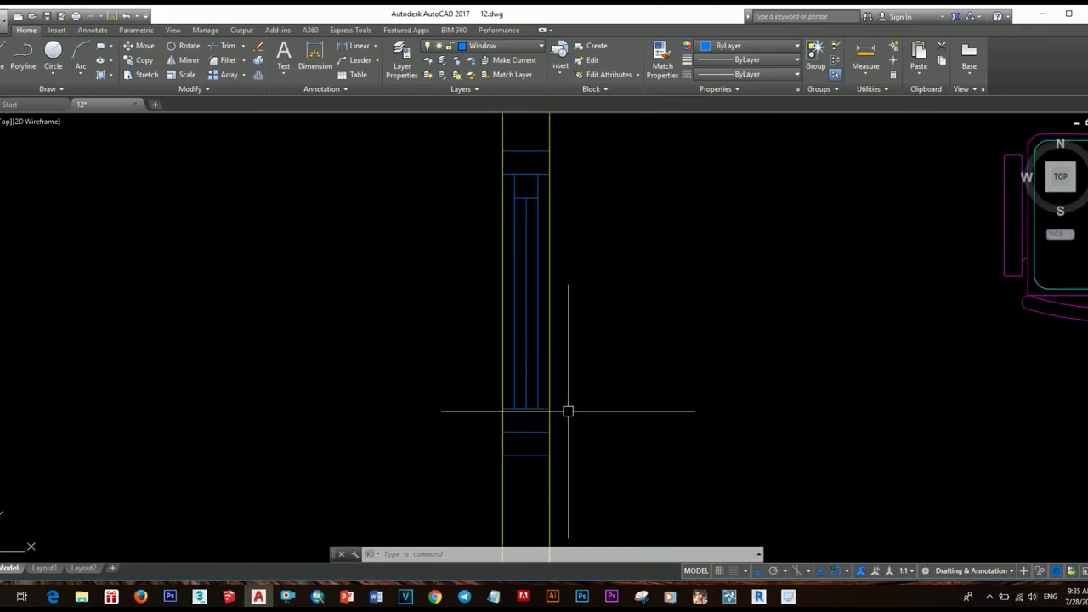
{"action": "middle_click_drag", "start_coordinate": [555, 399], "coordinate": [513, 425]}
{"action": "scroll", "coordinate": [513, 420], "scroll_direction": "down", "scroll_amount": 5}
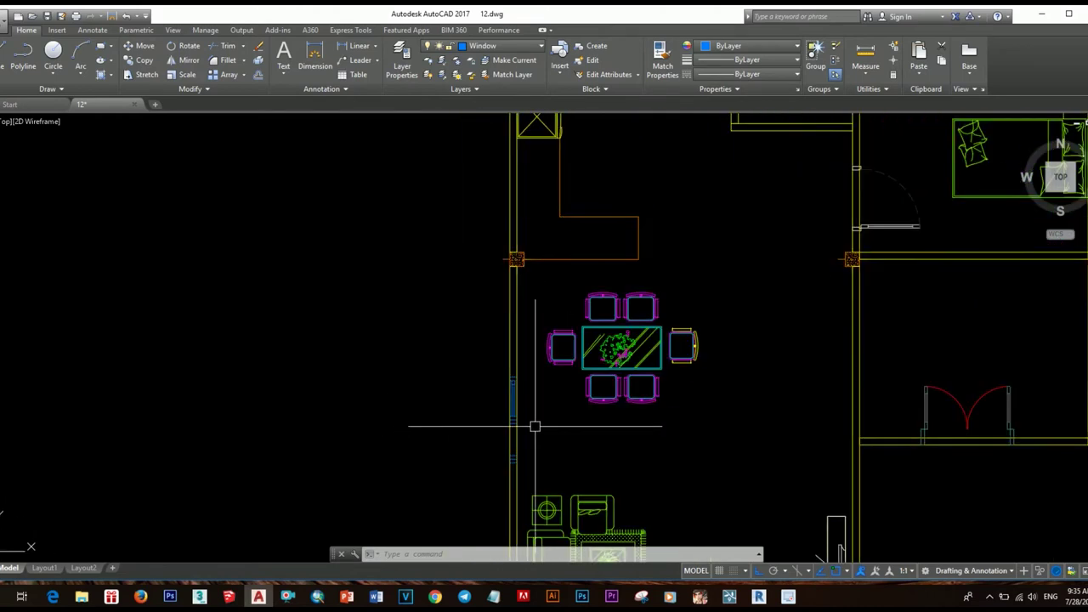
{"action": "scroll", "coordinate": [530, 408], "scroll_direction": "up", "scroll_amount": 3}
{"action": "scroll", "coordinate": [508, 386], "scroll_direction": "up", "scroll_amount": 2}
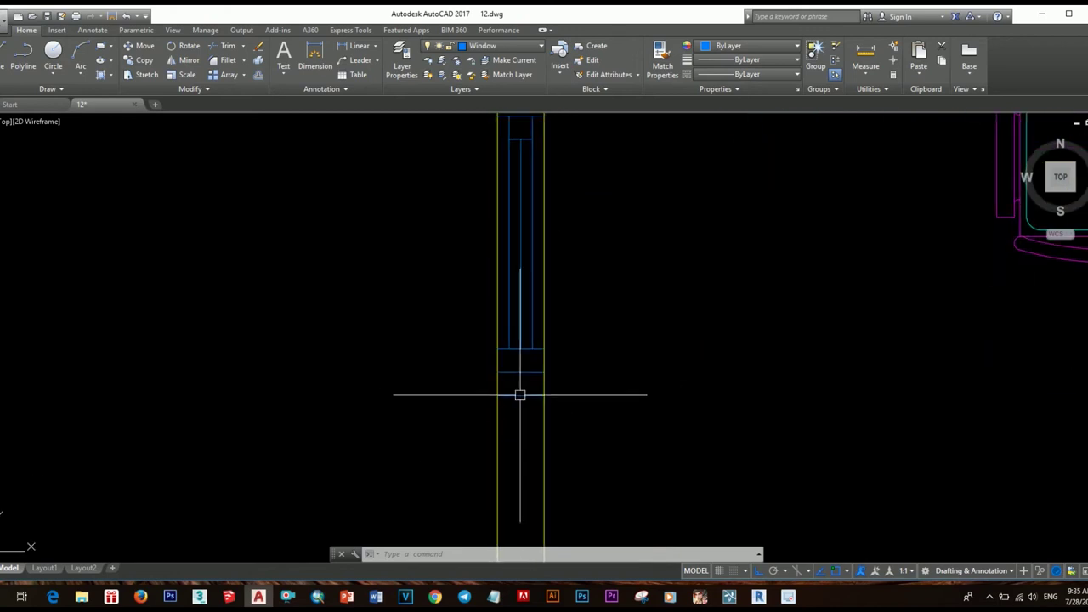
{"action": "scroll", "coordinate": [486, 440], "scroll_direction": "up", "scroll_amount": 3}
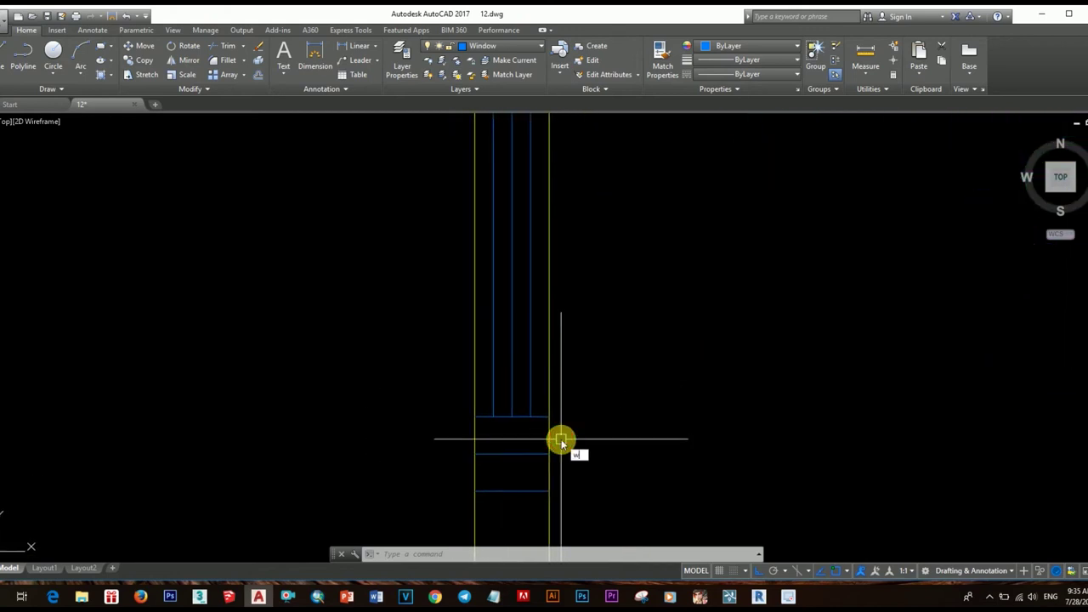
{"action": "key", "text": "Escape"}
{"action": "key", "text": "Escape"}
{"action": "key", "text": "Escape"}
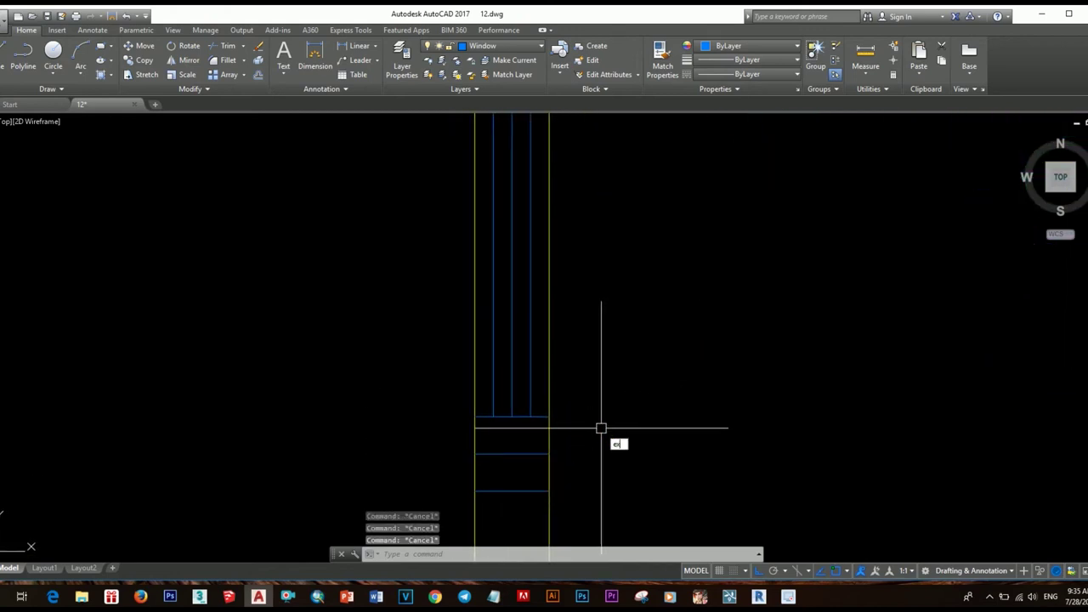
{"action": "key", "text": "Return"}
{"action": "scroll", "coordinate": [520, 403], "scroll_direction": "up", "scroll_amount": 4}
{"action": "left_click", "coordinate": [559, 393]}
{"action": "key", "text": "Return"}
{"action": "left_click", "coordinate": [568, 403]}
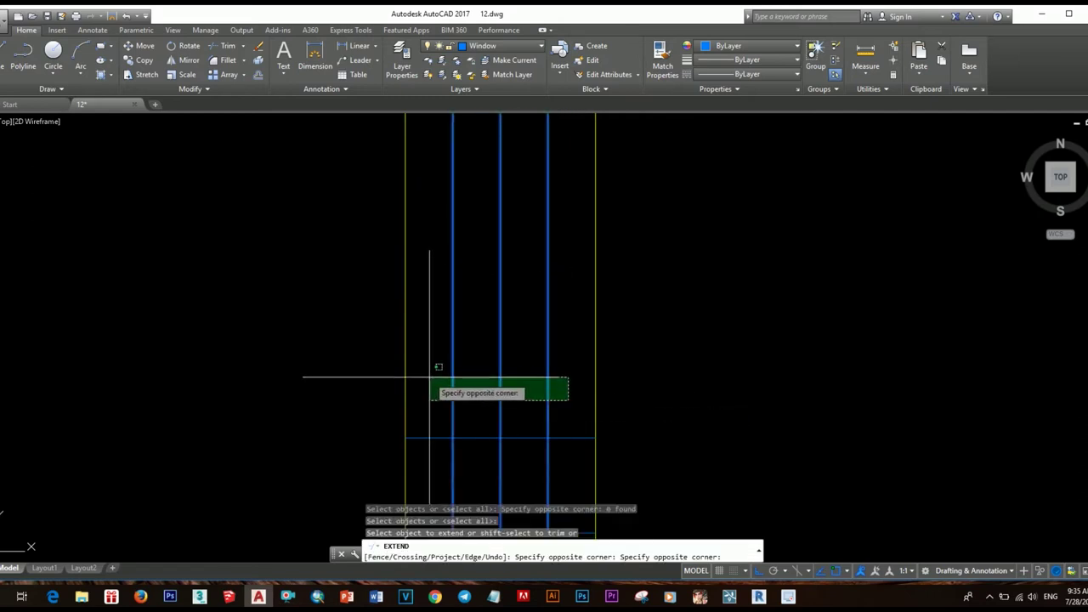
{"action": "left_click", "coordinate": [438, 377]}
{"action": "scroll", "coordinate": [510, 394], "scroll_direction": "down", "scroll_amount": 3}
{"action": "scroll", "coordinate": [464, 369], "scroll_direction": "up", "scroll_amount": 3}
{"action": "key", "text": "Escape"}
Step: Erase a stray window line left after trimming
{"action": "type", "text": "tr"}
{"action": "key", "text": "Return"}
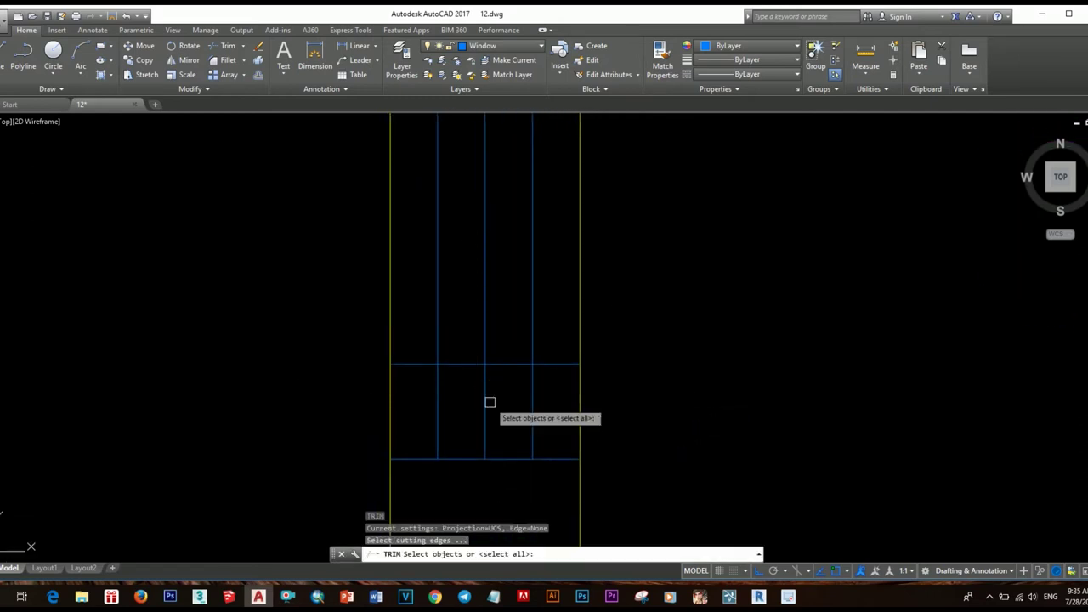
{"action": "scroll", "coordinate": [497, 417], "scroll_direction": "down", "scroll_amount": 3}
{"action": "key", "text": "Escape"}
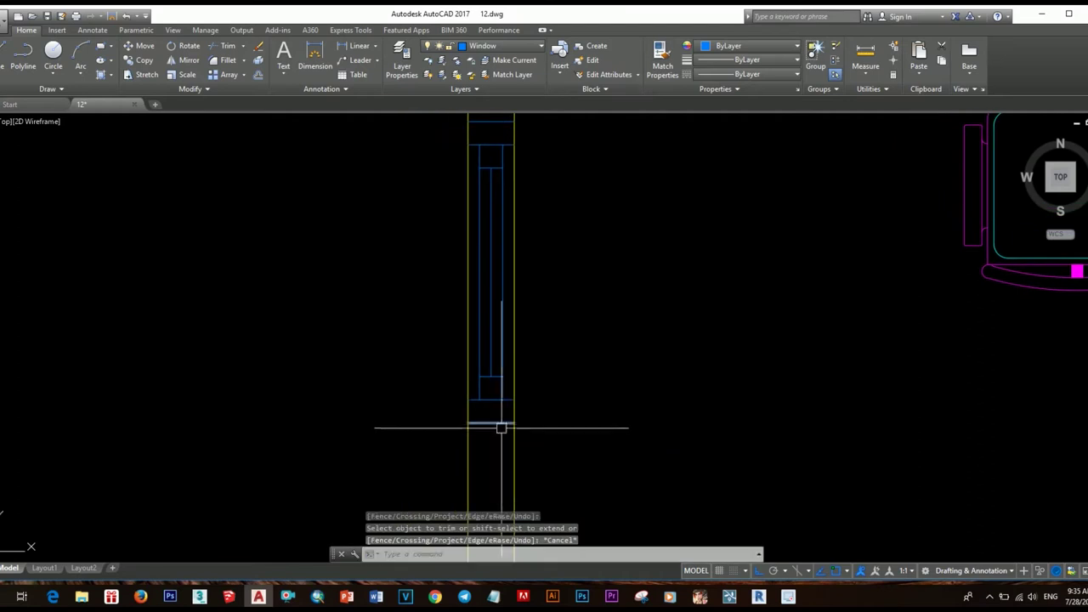
{"action": "type", "text": "e"}
{"action": "key", "text": "Return"}
{"action": "scroll", "coordinate": [510, 416], "scroll_direction": "up", "scroll_amount": 4}
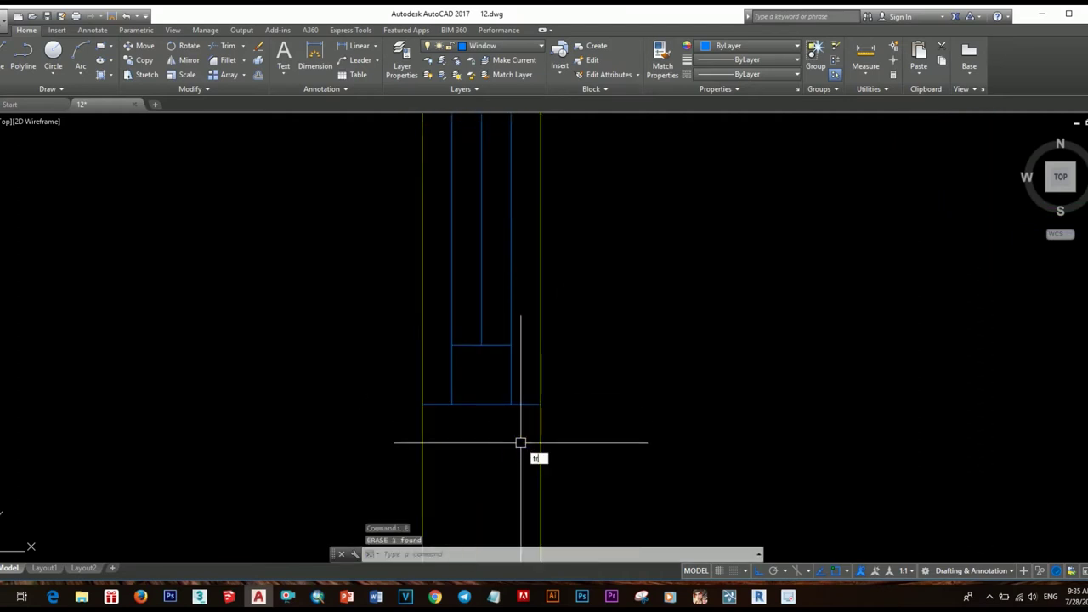
Step: Erase the three remaining stray window lines and select the window half in the wall
{"action": "key", "text": "Return"}
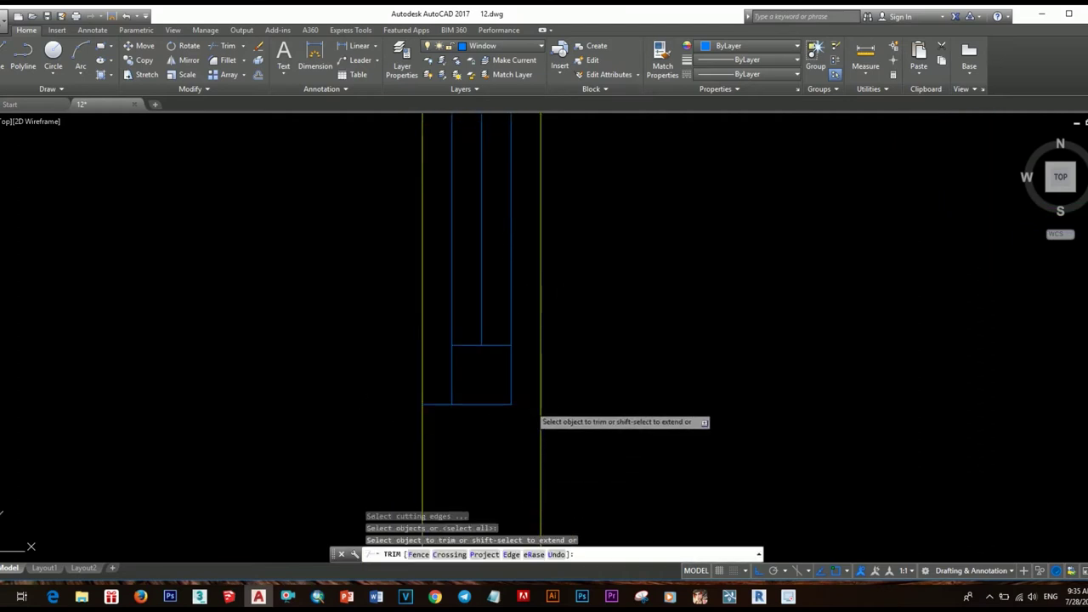
{"action": "left_click", "coordinate": [440, 405]}
{"action": "scroll", "coordinate": [459, 412], "scroll_direction": "down", "scroll_amount": 3}
{"action": "scroll", "coordinate": [522, 391], "scroll_direction": "down", "scroll_amount": 3}
{"action": "type", "text": "e"}
{"action": "key", "text": "Return"}
{"action": "scroll", "coordinate": [522, 391], "scroll_direction": "up", "scroll_amount": 3}
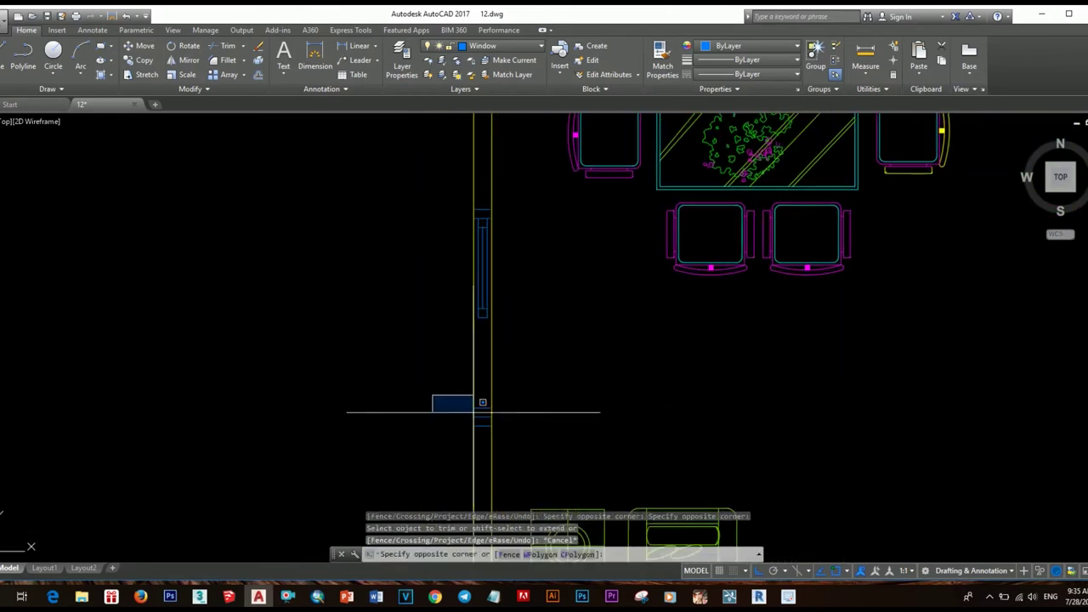
{"action": "left_click_drag", "start_coordinate": [459, 399], "coordinate": [530, 442]}
{"action": "scroll", "coordinate": [442, 295], "scroll_direction": "up", "scroll_amount": 2}
{"action": "type", "text": "m"}
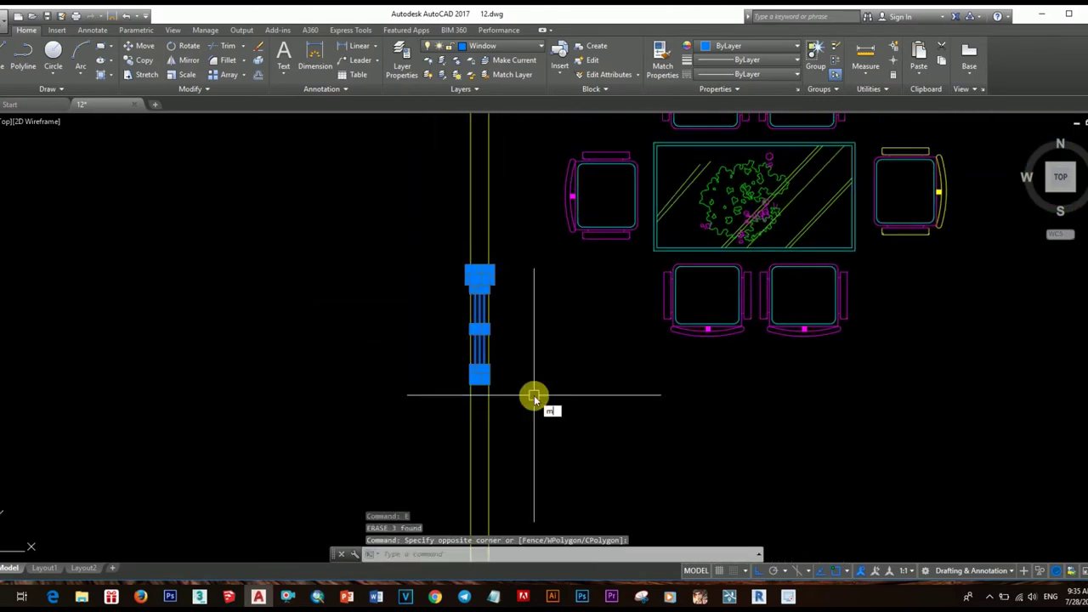
Step: Mirror the window half across its centre line, keeping the original half
{"action": "type", "text": "i"}
{"action": "key", "text": "Return"}
{"action": "scroll", "coordinate": [473, 375], "scroll_direction": "up", "scroll_amount": 3}
{"action": "left_click", "coordinate": [383, 367]}
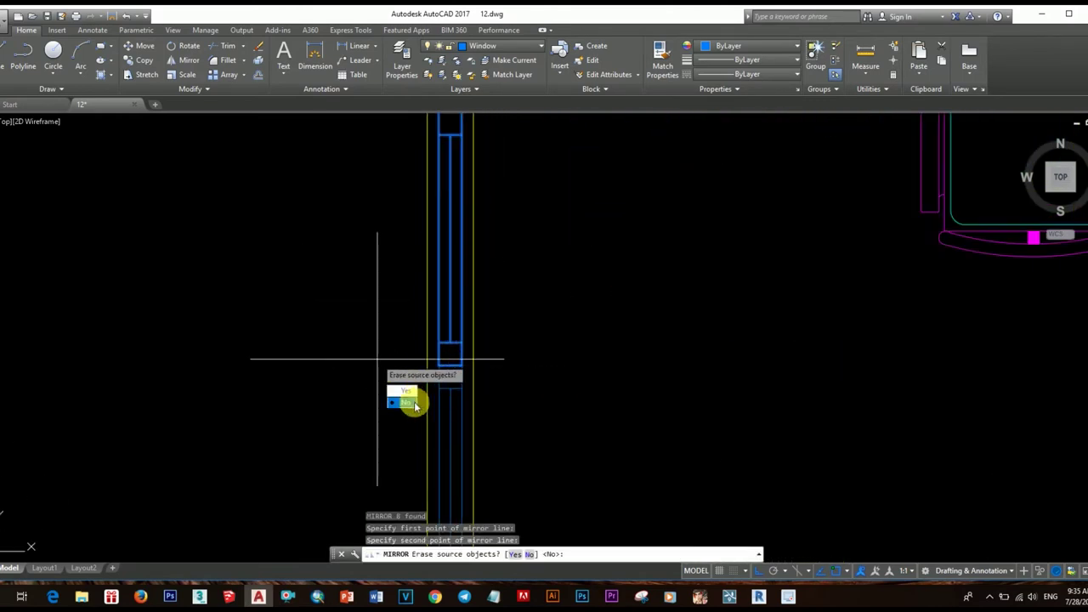
{"action": "left_click", "coordinate": [413, 397]}
{"action": "scroll", "coordinate": [414, 397], "scroll_direction": "down", "scroll_amount": 3}
{"action": "left_click", "coordinate": [432, 255]}
Step: Convert the full window's pieces into a block named 'window 1'
{"action": "left_click", "coordinate": [525, 378]}
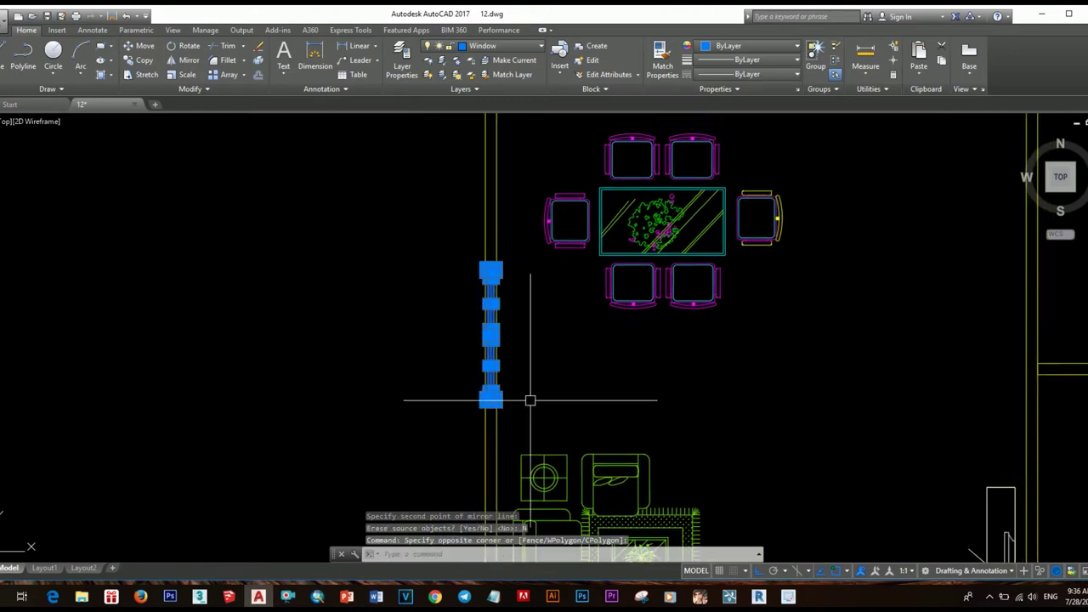
{"action": "type", "text": "b"}
{"action": "key", "text": "Return"}
{"action": "type", "text": "window 1"}
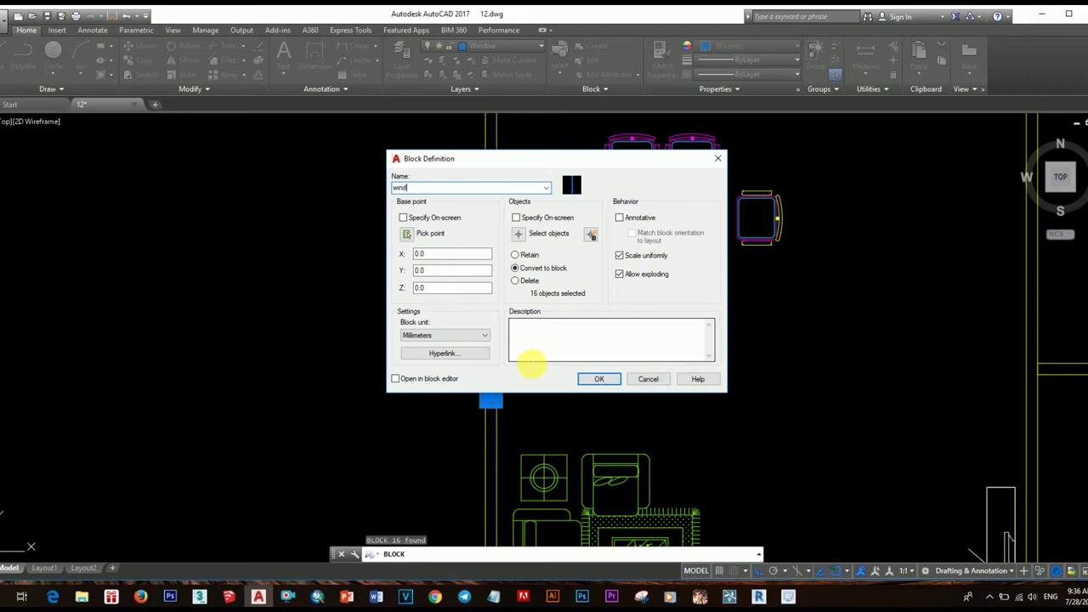
{"action": "left_click", "coordinate": [600, 379]}
{"action": "type", "text": "m"}
{"action": "key", "text": "Return"}
Step: Pick a base point on the window 1 block for a move
{"action": "left_click", "coordinate": [492, 397]}
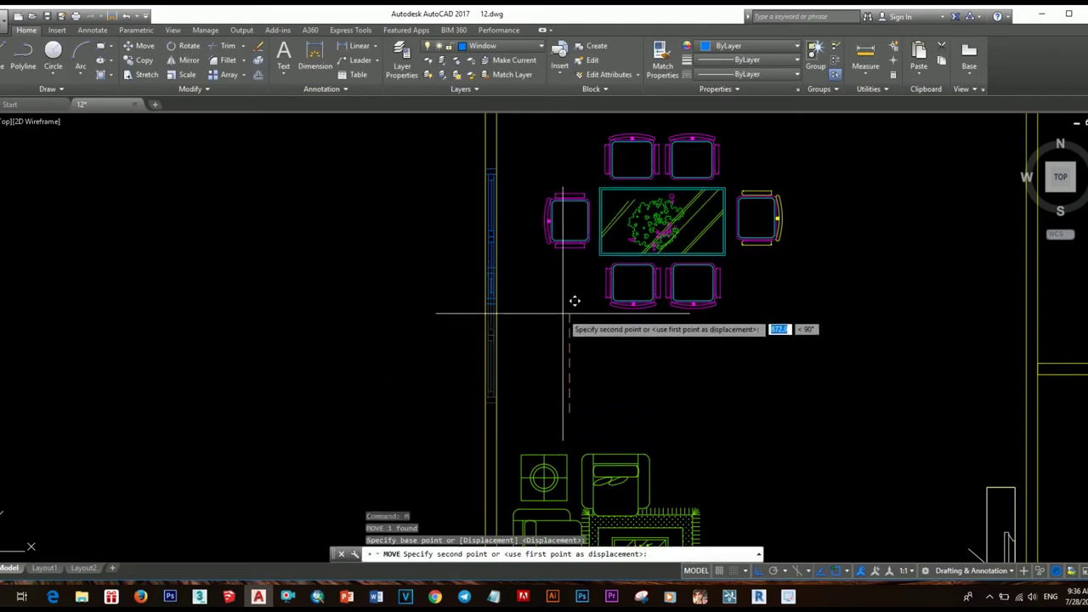
{"action": "scroll", "coordinate": [481, 395], "scroll_direction": "down", "scroll_amount": 4}
{"action": "scroll", "coordinate": [516, 317], "scroll_direction": "up", "scroll_amount": 4}
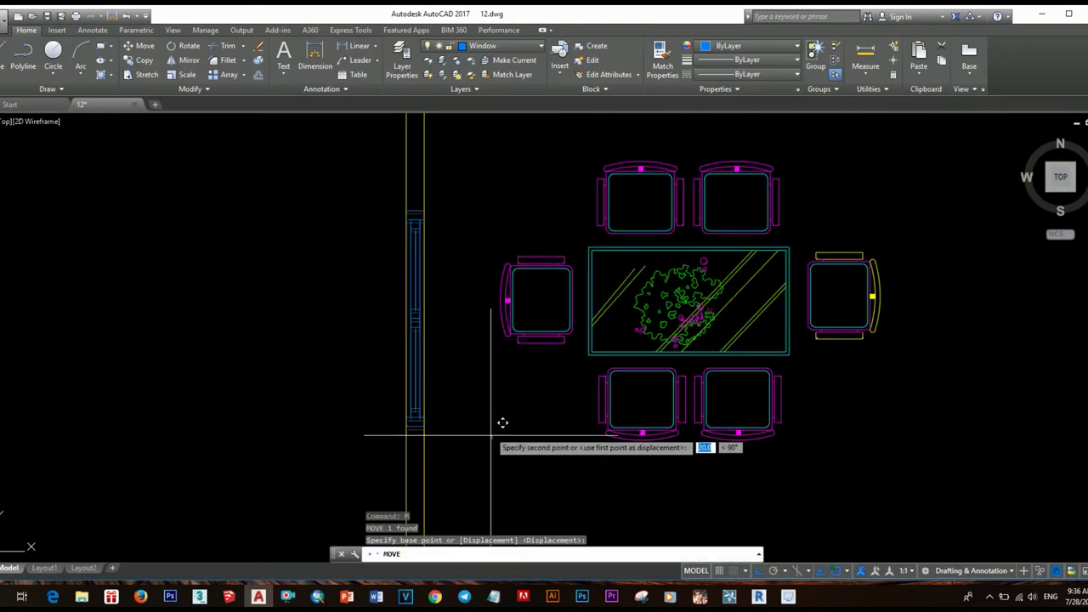
{"action": "scroll", "coordinate": [489, 415], "scroll_direction": "down", "scroll_amount": 2}
{"action": "scroll", "coordinate": [392, 361], "scroll_direction": "up", "scroll_amount": 4}
Step: Copy the window 1 block over toward the bathroom wall
{"action": "key", "text": "Escape"}
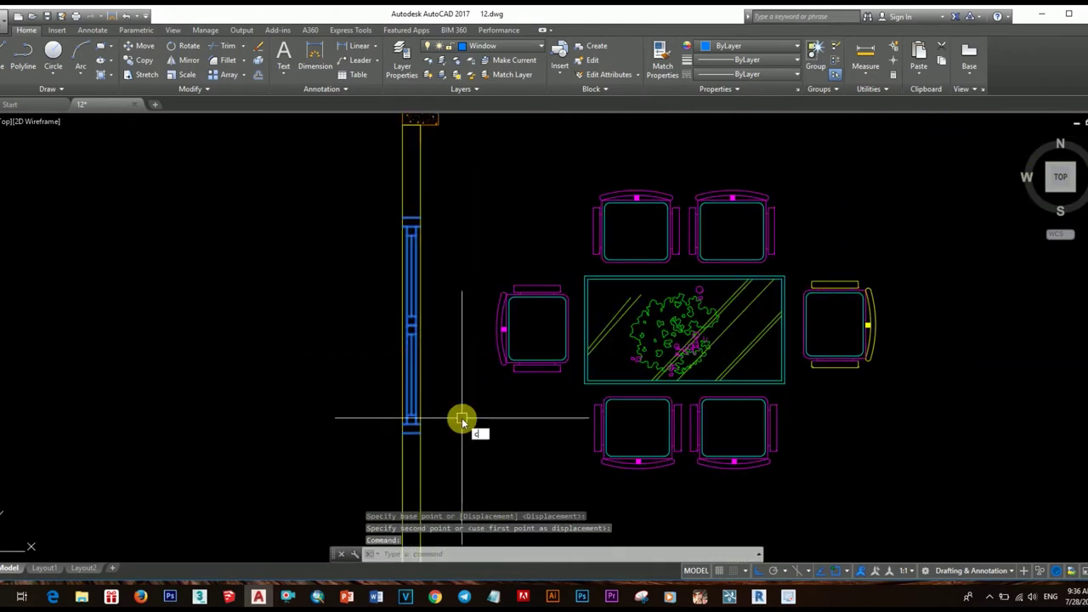
{"action": "type", "text": "co"}
{"action": "key", "text": "Return"}
{"action": "left_click", "coordinate": [462, 412]}
{"action": "scroll", "coordinate": [553, 414], "scroll_direction": "down", "scroll_amount": 3}
{"action": "scroll", "coordinate": [578, 414], "scroll_direction": "down", "scroll_amount": 2}
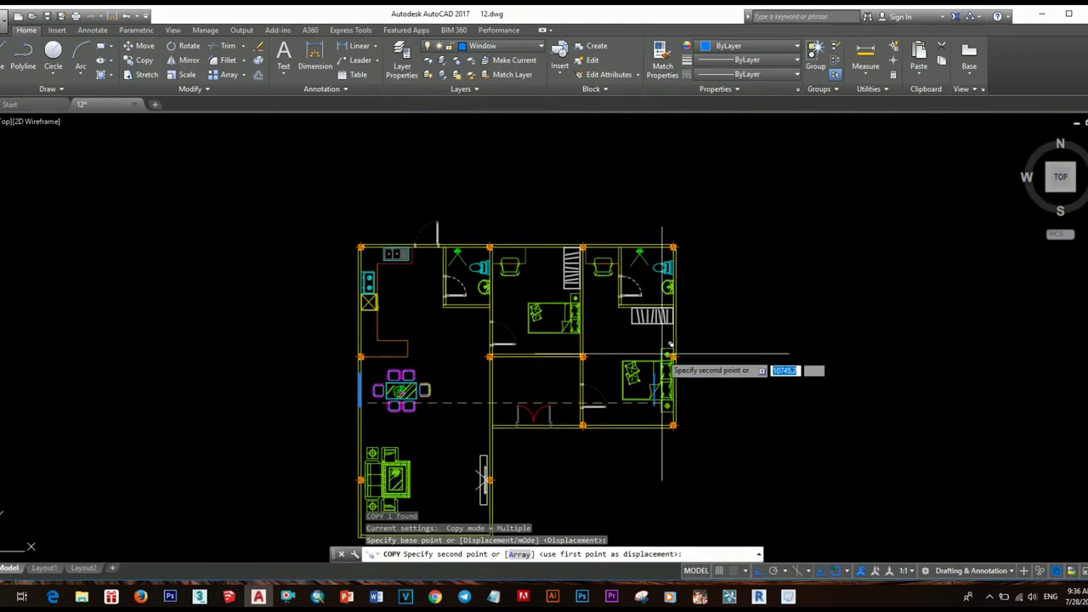
{"action": "scroll", "coordinate": [668, 369], "scroll_direction": "up", "scroll_amount": 3}
{"action": "mouse_move", "coordinate": [675, 398]}
{"action": "middle_mouse_down"}
{"action": "mouse_move", "coordinate": [658, 377]}
{"action": "mouse_move", "coordinate": [662, 442]}
{"action": "middle_mouse_up"}
{"action": "scroll", "coordinate": [698, 420], "scroll_direction": "down", "scroll_amount": 3}
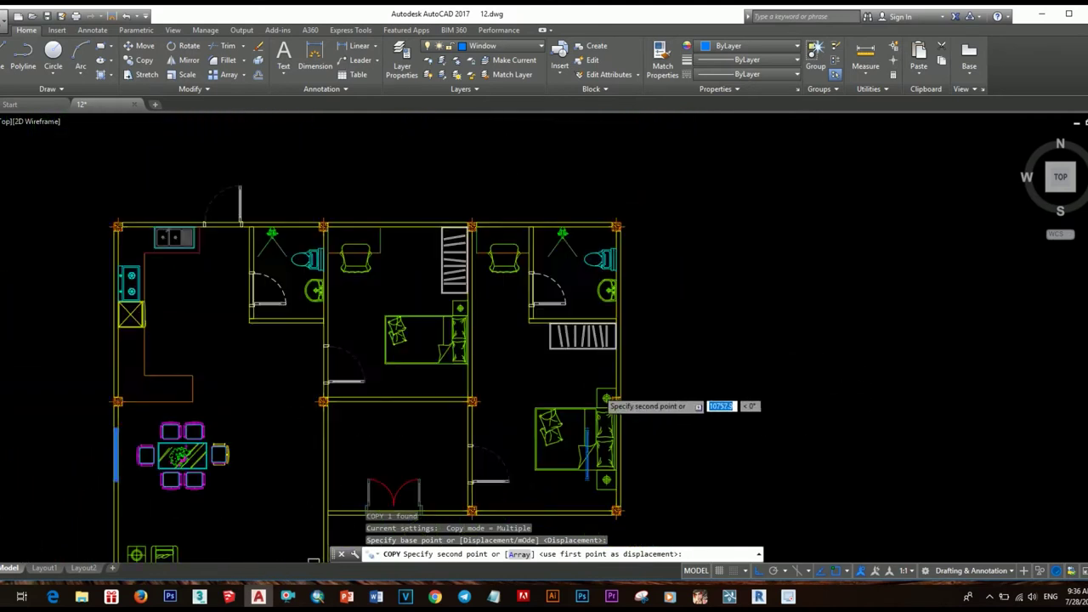
{"action": "scroll", "coordinate": [547, 339], "scroll_direction": "up", "scroll_amount": 4}
{"action": "left_click", "coordinate": [558, 370]}
{"action": "key", "text": "Escape"}
Step: Rotate the copied window so it lies horizontal
{"action": "left_click", "coordinate": [520, 306]}
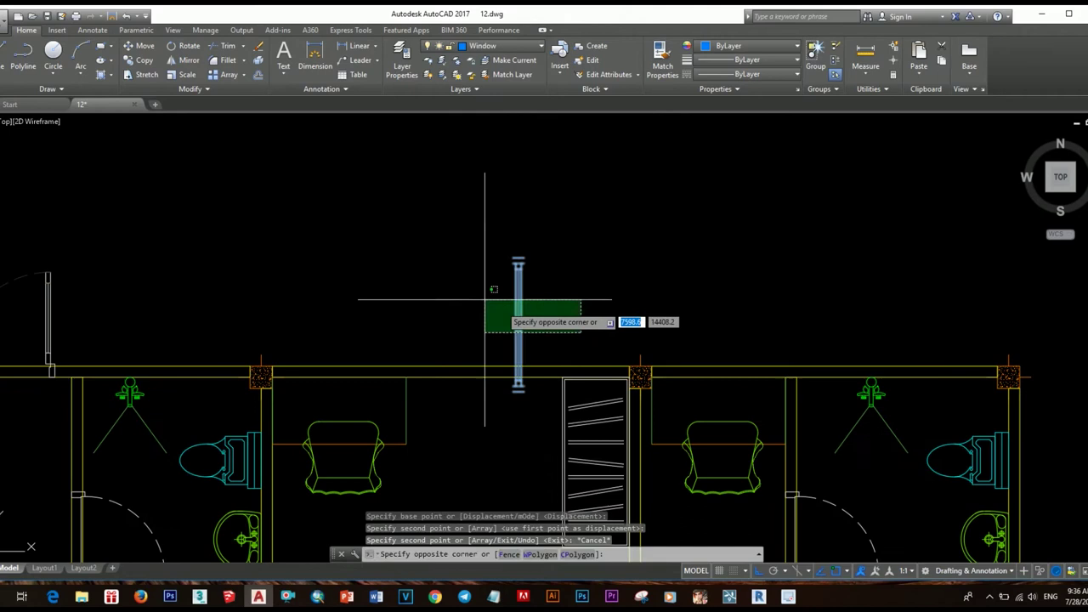
{"action": "left_click", "coordinate": [607, 300]}
{"action": "type", "text": "ro"}
{"action": "key", "text": "Return"}
{"action": "left_click", "coordinate": [569, 283]}
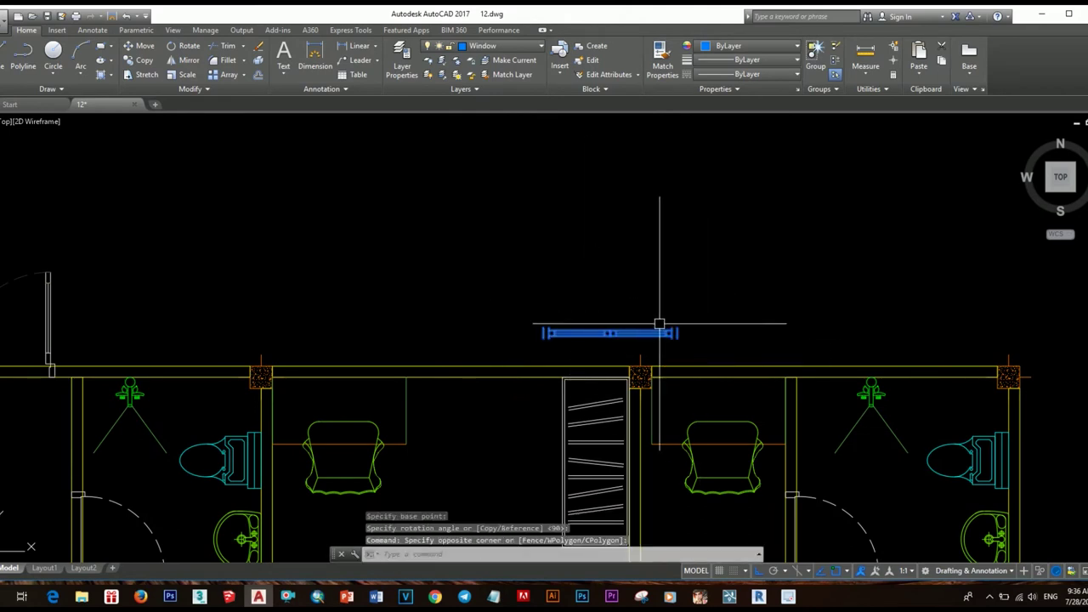
Step: Move the rotated window into the upper exterior wall beside the staircase
{"action": "type", "text": "m"}
{"action": "key", "text": "Return"}
{"action": "scroll", "coordinate": [662, 341], "scroll_direction": "up", "scroll_amount": 5}
{"action": "left_click", "coordinate": [668, 341]}
{"action": "scroll", "coordinate": [669, 340], "scroll_direction": "down", "scroll_amount": 3}
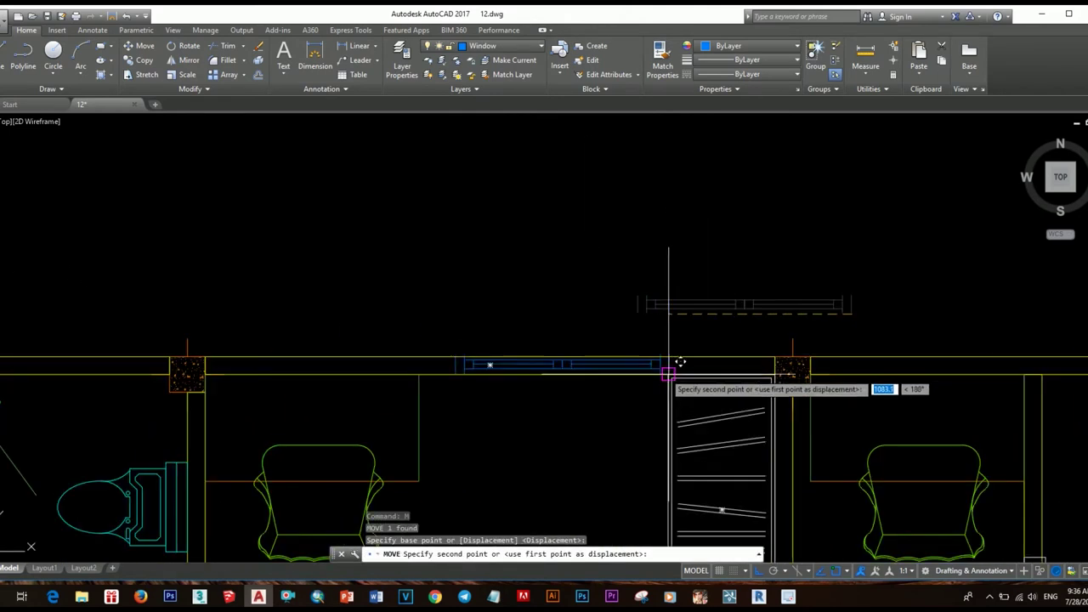
{"action": "scroll", "coordinate": [667, 368], "scroll_direction": "up", "scroll_amount": 3}
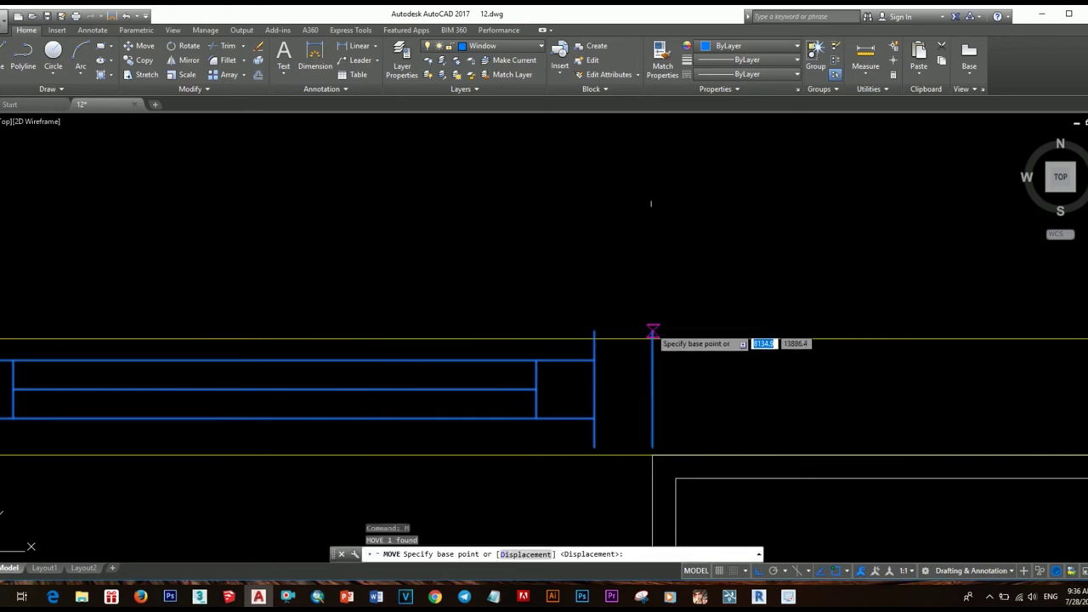
{"action": "left_click", "coordinate": [652, 331]}
{"action": "scroll", "coordinate": [659, 327], "scroll_direction": "down", "scroll_amount": 3}
{"action": "scroll", "coordinate": [595, 383], "scroll_direction": "down", "scroll_amount": 2}
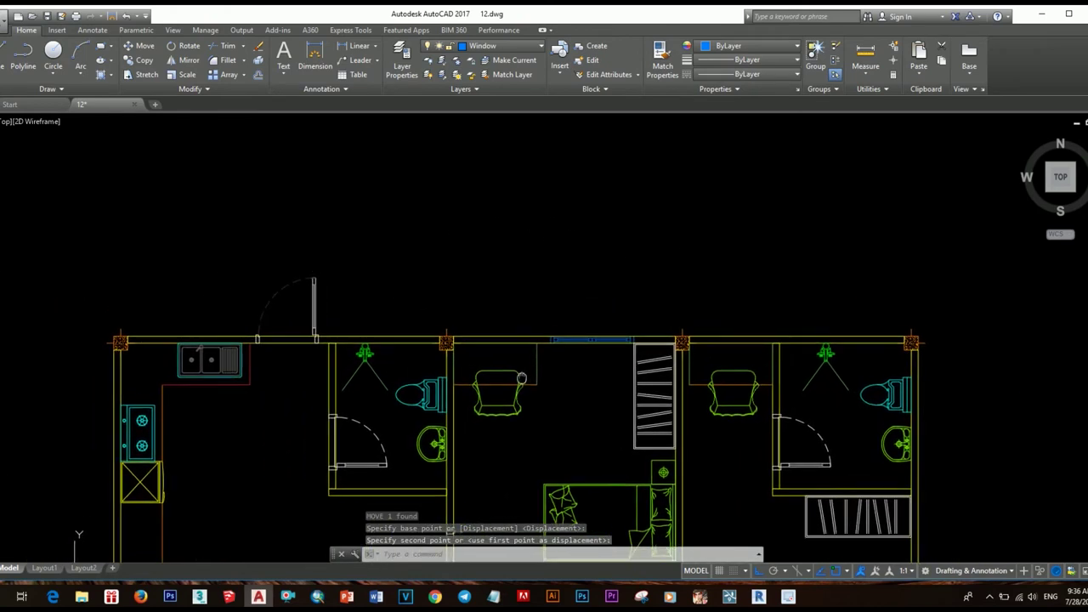
{"action": "middle_click_drag", "start_coordinate": [521, 378], "coordinate": [514, 381]}
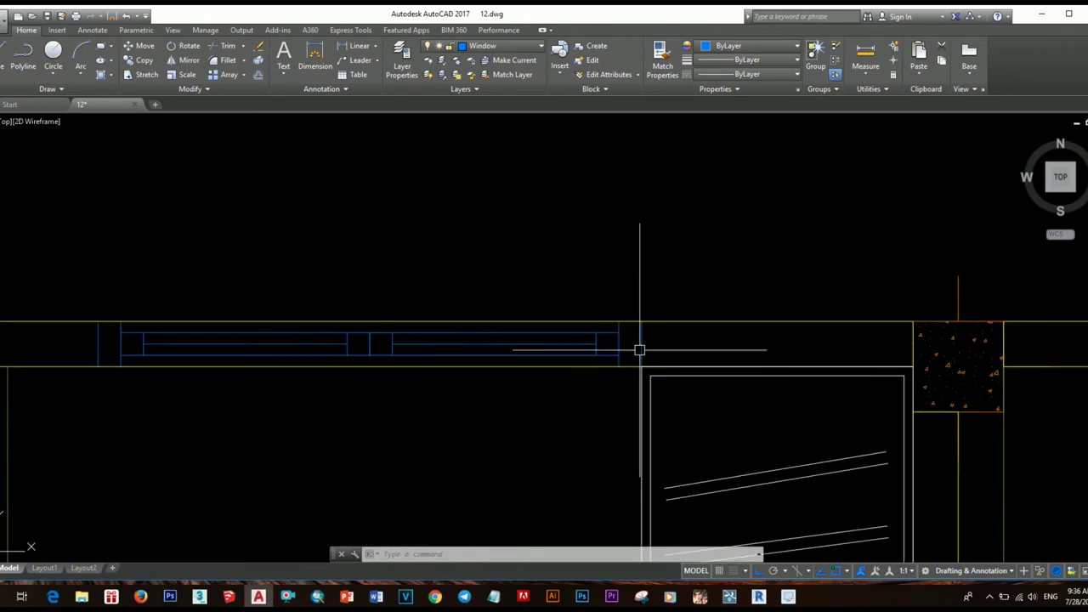
{"action": "left_click", "coordinate": [666, 340]}
Step: Shift the top-wall window slightly left, then reposition it while zooming out over the plan
{"action": "left_click", "coordinate": [540, 350]}
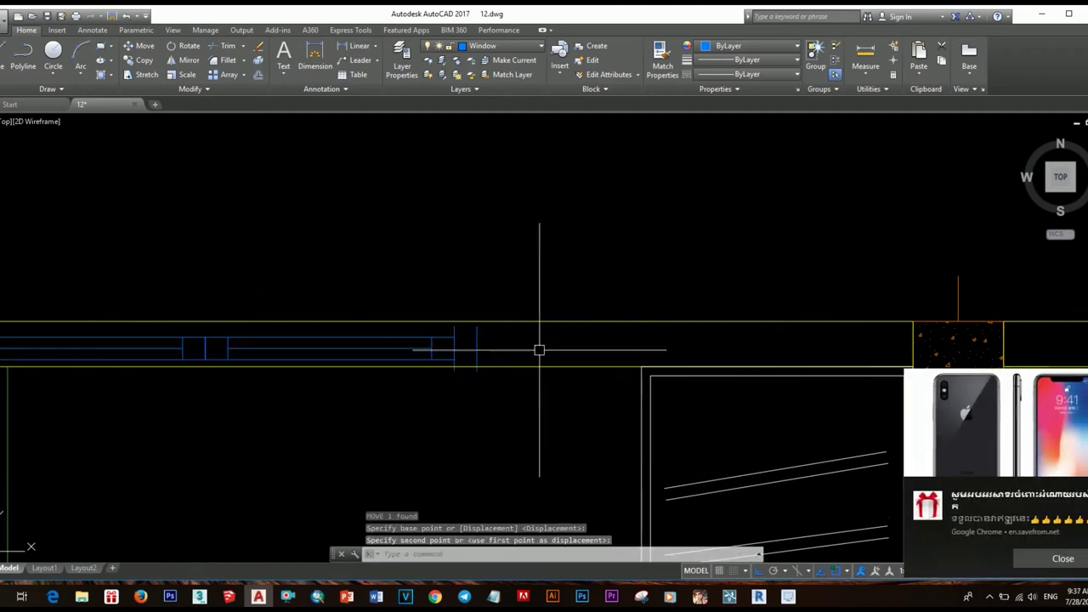
{"action": "scroll", "coordinate": [890, 396], "scroll_direction": "down", "scroll_amount": 3}
{"action": "scroll", "coordinate": [826, 382], "scroll_direction": "up", "scroll_amount": 4}
{"action": "left_click", "coordinate": [825, 382]}
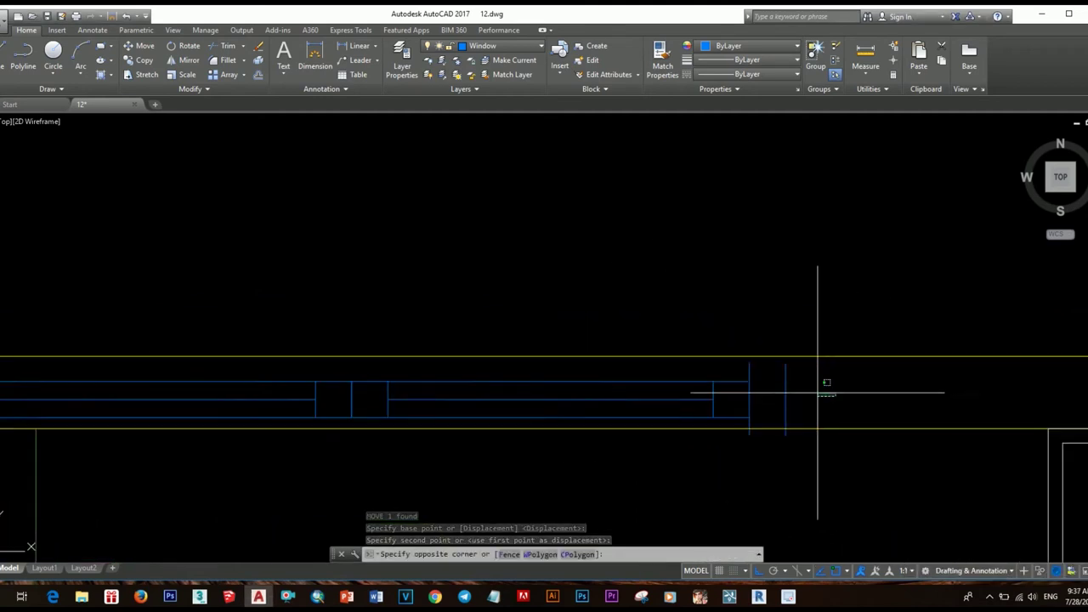
{"action": "left_click", "coordinate": [795, 397]}
{"action": "type", "text": "m"}
{"action": "key", "text": "Return"}
{"action": "left_click", "coordinate": [794, 348]}
{"action": "scroll", "coordinate": [762, 365], "scroll_direction": "down", "scroll_amount": 4}
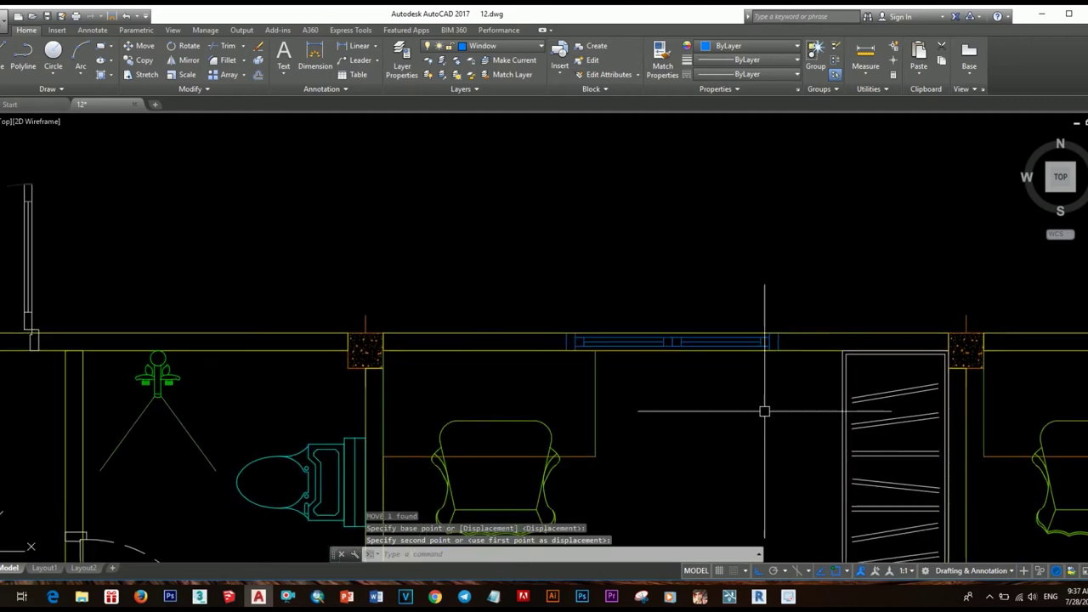
{"action": "scroll", "coordinate": [800, 394], "scroll_direction": "down", "scroll_amount": 2}
{"action": "middle_click_drag", "start_coordinate": [800, 394], "coordinate": [676, 354]}
{"action": "scroll", "coordinate": [766, 383], "scroll_direction": "down", "scroll_amount": 1}
{"action": "scroll", "coordinate": [766, 382], "scroll_direction": "down", "scroll_amount": 1}
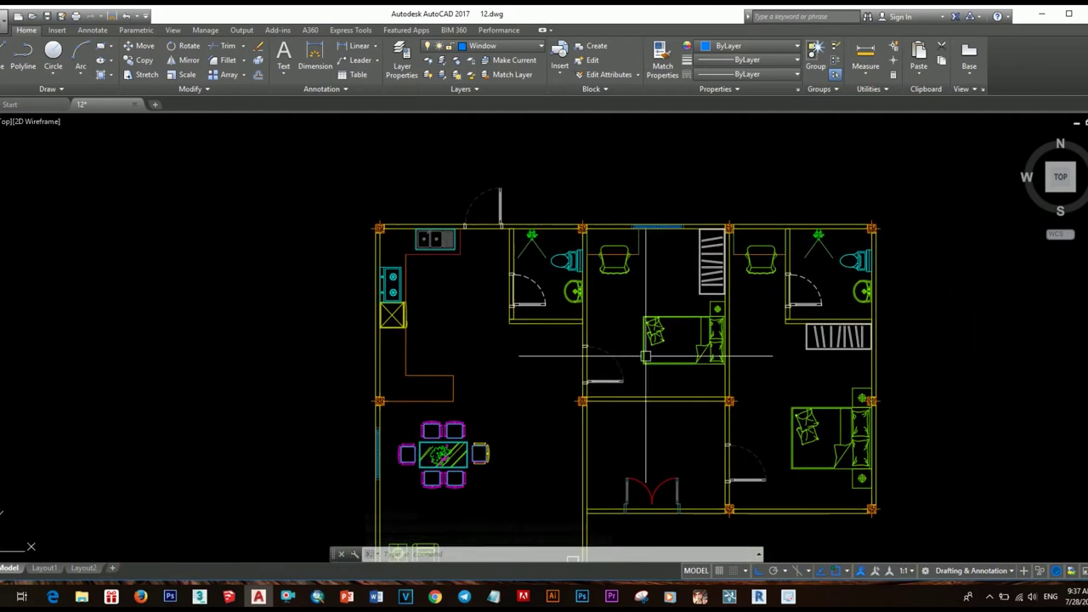
{"action": "scroll", "coordinate": [765, 383], "scroll_direction": "down", "scroll_amount": 1}
{"action": "middle_click_drag", "start_coordinate": [629, 408], "coordinate": [626, 369]}
{"action": "scroll", "coordinate": [671, 195], "scroll_direction": "down", "scroll_amount": 2}
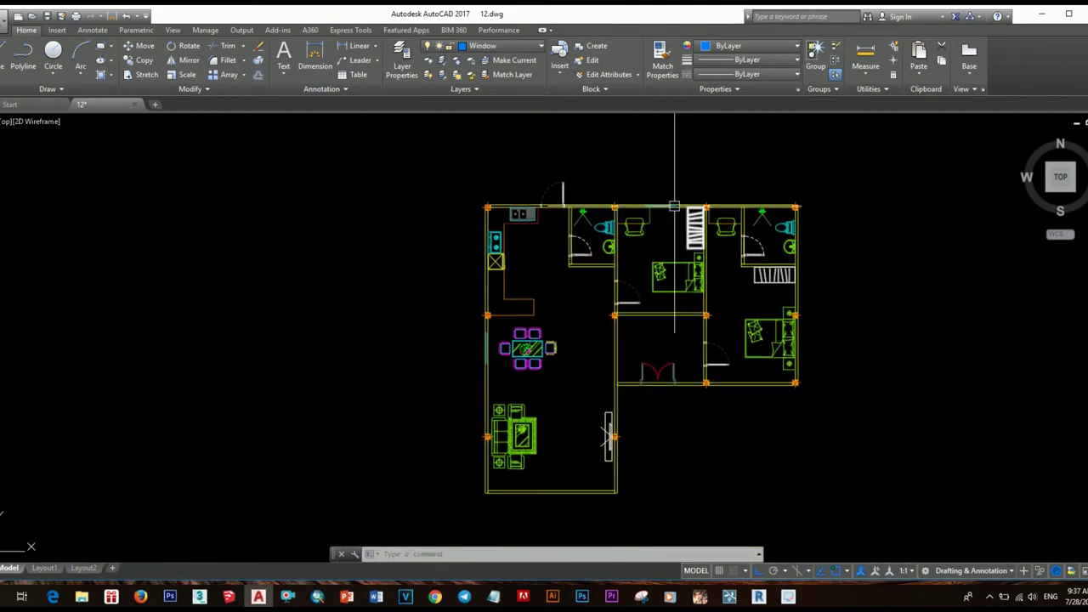
{"action": "scroll", "coordinate": [666, 207], "scroll_direction": "up", "scroll_amount": 6}
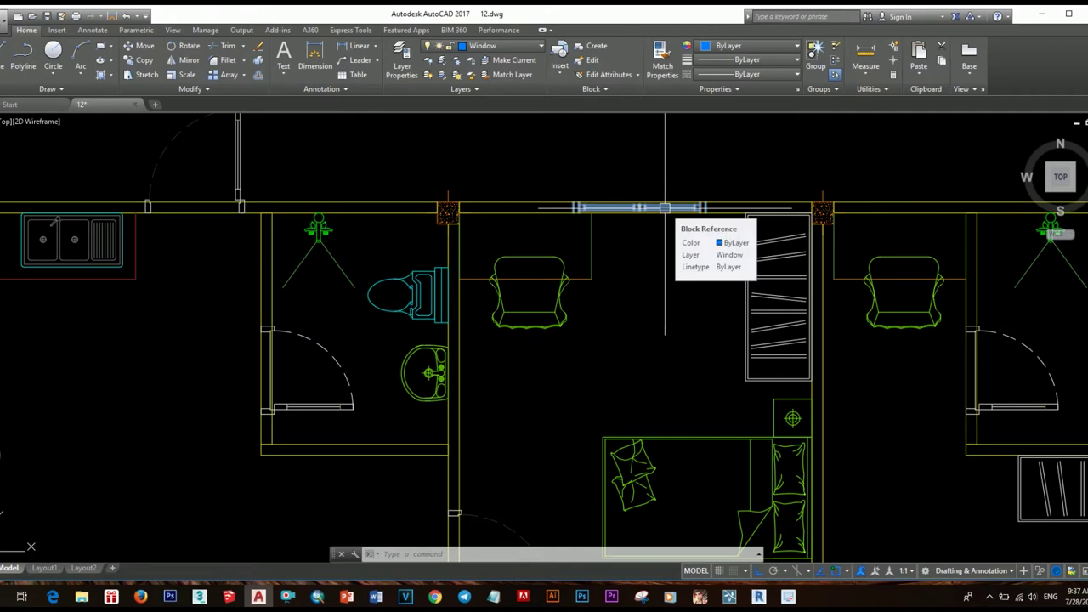
{"action": "scroll", "coordinate": [665, 207], "scroll_direction": "down", "scroll_amount": 4}
{"action": "scroll", "coordinate": [675, 360], "scroll_direction": "up", "scroll_amount": 4}
{"action": "scroll", "coordinate": [675, 360], "scroll_direction": "down", "scroll_amount": 2}
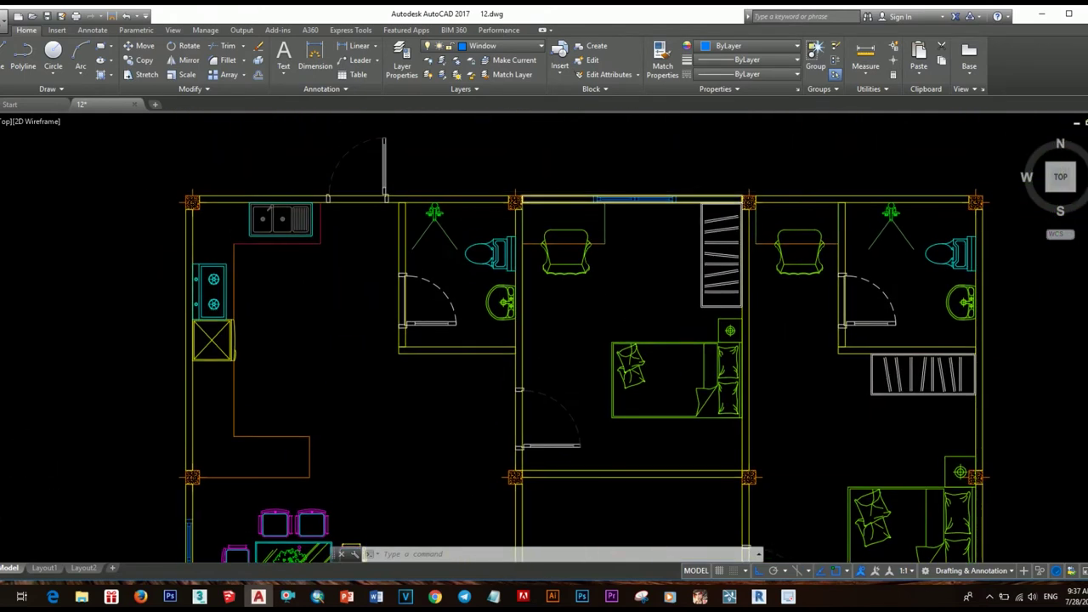
{"action": "scroll", "coordinate": [628, 199], "scroll_direction": "up", "scroll_amount": 4}
Step: Copy the top-wall window down onto the living room's bottom wall
{"action": "key", "text": "Return"}
{"action": "left_click", "coordinate": [542, 210]}
{"action": "scroll", "coordinate": [569, 379], "scroll_direction": "down", "scroll_amount": 5}
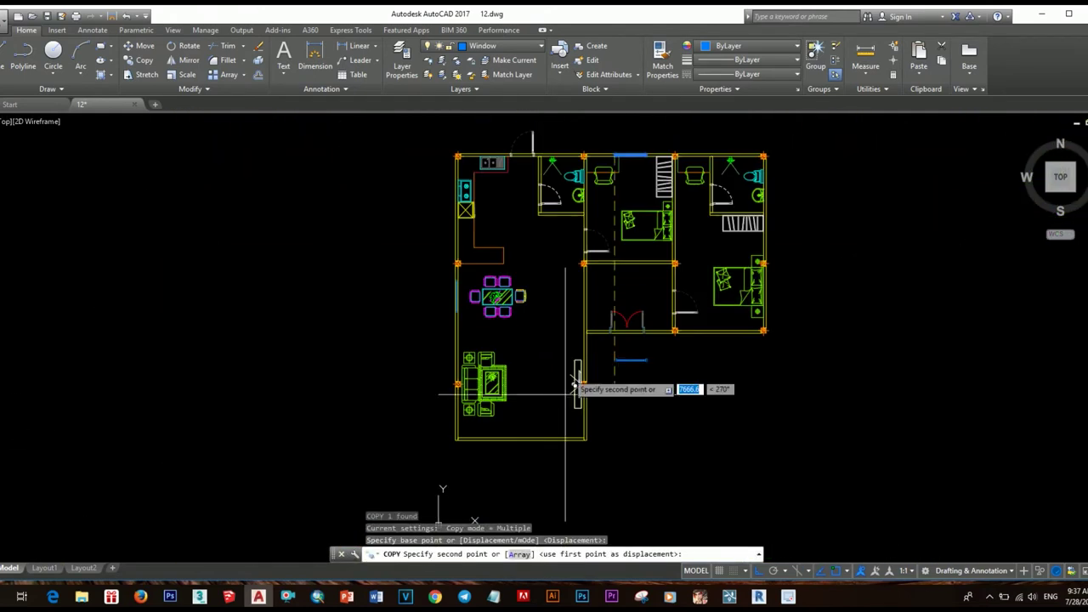
{"action": "scroll", "coordinate": [502, 365], "scroll_direction": "up", "scroll_amount": 3}
{"action": "scroll", "coordinate": [427, 380], "scroll_direction": "up", "scroll_amount": 2}
{"action": "left_click", "coordinate": [553, 380]}
{"action": "scroll", "coordinate": [553, 380], "scroll_direction": "up", "scroll_amount": 3}
{"action": "key", "text": "Escape"}
Step: Copy the bottom-wall window twice more, side by side along the wall
{"action": "left_click", "coordinate": [584, 374]}
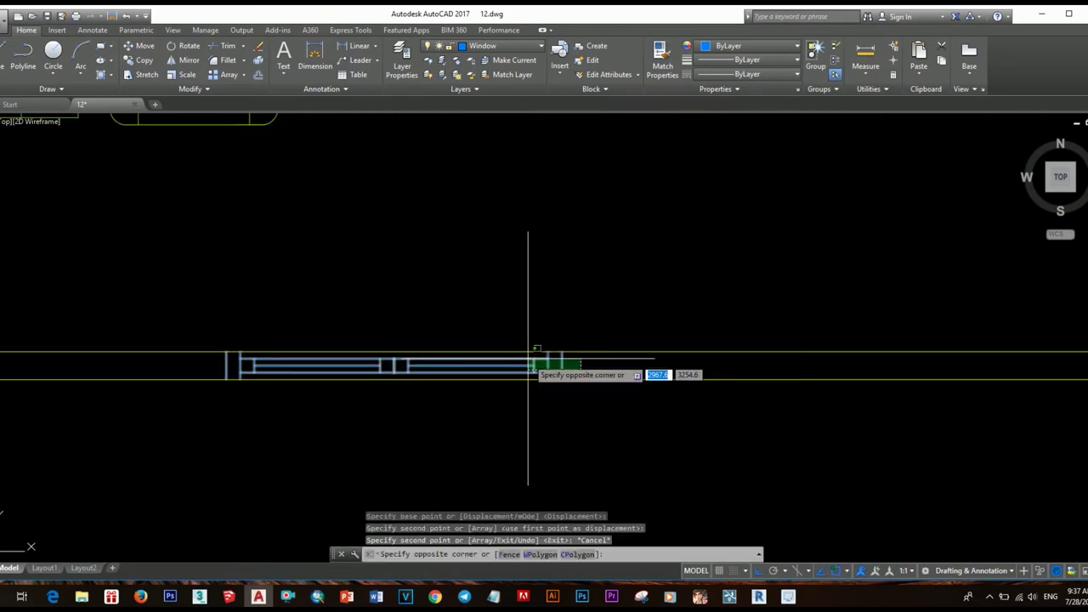
{"action": "left_click", "coordinate": [615, 279]}
{"action": "type", "text": "co"}
{"action": "key", "text": "Return"}
{"action": "left_click", "coordinate": [223, 365]}
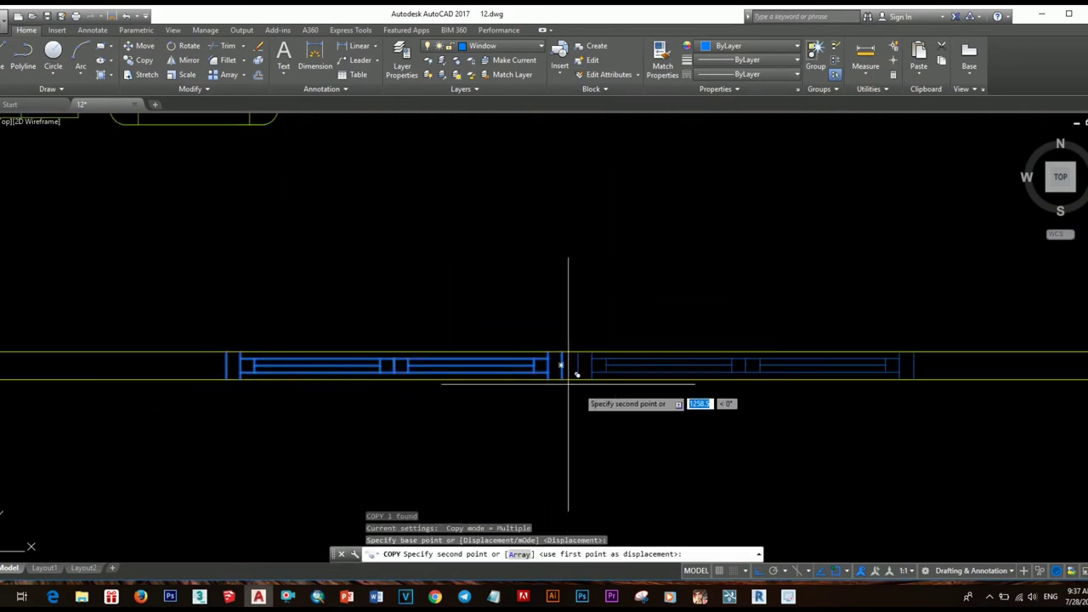
{"action": "left_click", "coordinate": [561, 378]}
{"action": "scroll", "coordinate": [569, 377], "scroll_direction": "down", "scroll_amount": 4}
{"action": "scroll", "coordinate": [607, 376], "scroll_direction": "up", "scroll_amount": 4}
{"action": "left_click", "coordinate": [638, 376]}
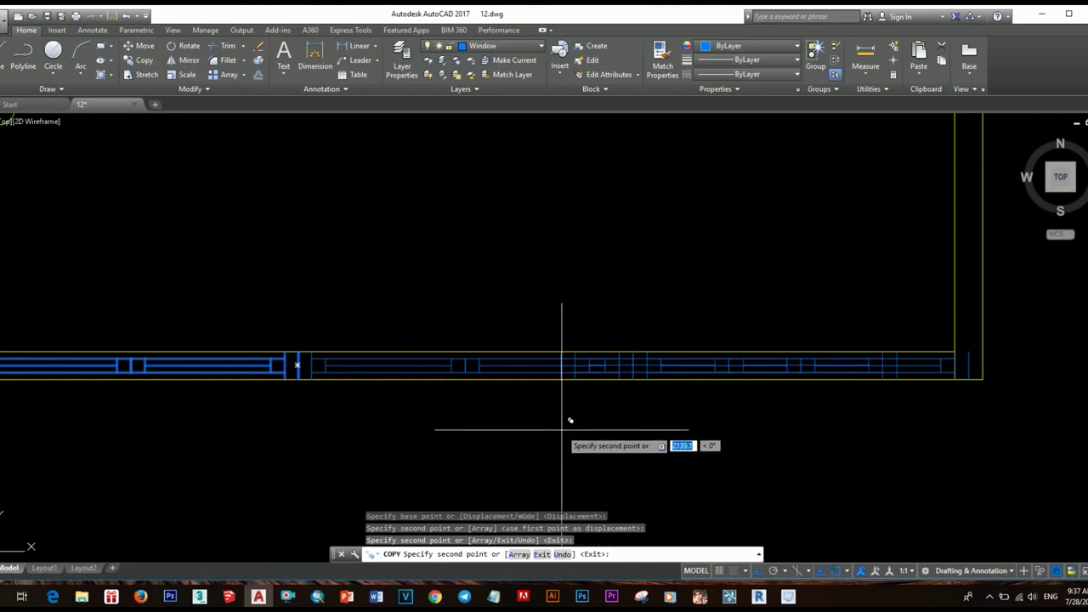
{"action": "key", "text": "Escape"}
Step: Move the two new window copies up against the lower-right wall corner
{"action": "left_click", "coordinate": [650, 368]}
{"action": "left_click", "coordinate": [596, 367]}
{"action": "scroll", "coordinate": [525, 426], "scroll_direction": "up", "scroll_amount": 2}
{"action": "type", "text": "m"}
{"action": "key", "text": "Return"}
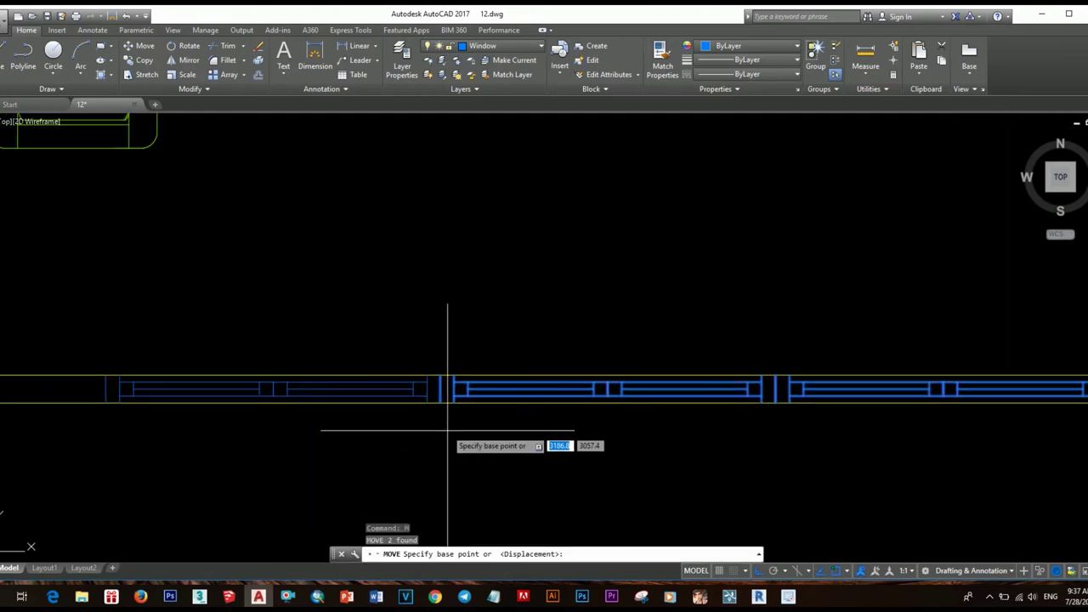
{"action": "scroll", "coordinate": [448, 408], "scroll_direction": "up", "scroll_amount": 3}
{"action": "left_click", "coordinate": [430, 367]}
{"action": "scroll", "coordinate": [454, 357], "scroll_direction": "down", "scroll_amount": 4}
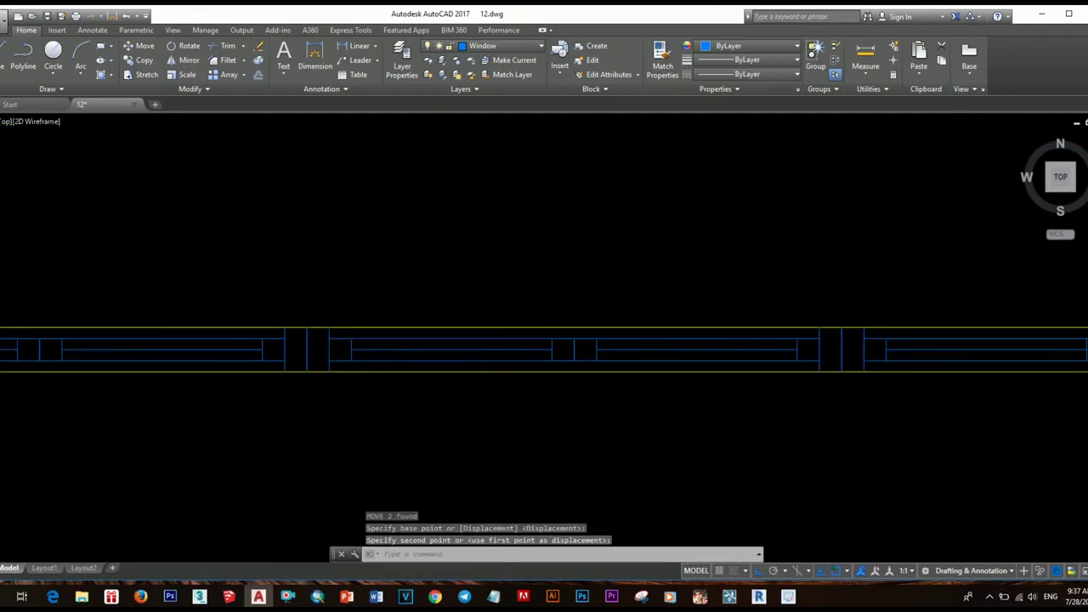
{"action": "scroll", "coordinate": [673, 394], "scroll_direction": "up", "scroll_amount": 3}
{"action": "scroll", "coordinate": [665, 425], "scroll_direction": "up", "scroll_amount": 2}
{"action": "left_click", "coordinate": [665, 437]}
{"action": "middle_click_drag", "start_coordinate": [665, 437], "coordinate": [612, 408]}
Step: Copy a window piece to just past the lower-right corner
{"action": "left_click", "coordinate": [695, 437]}
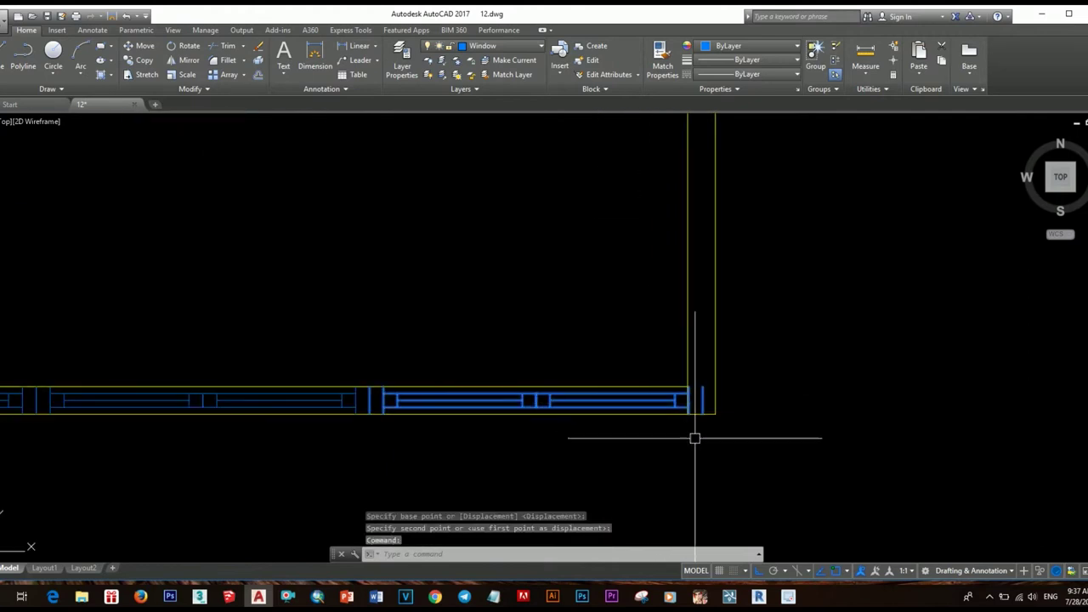
{"action": "type", "text": "co"}
{"action": "key", "text": "Return"}
{"action": "left_click", "coordinate": [685, 437]}
{"action": "left_click", "coordinate": [720, 447]}
{"action": "key", "text": "Escape"}
Step: Rotate the copied window piece 90° upright and set it at the corner
{"action": "left_click", "coordinate": [648, 348]}
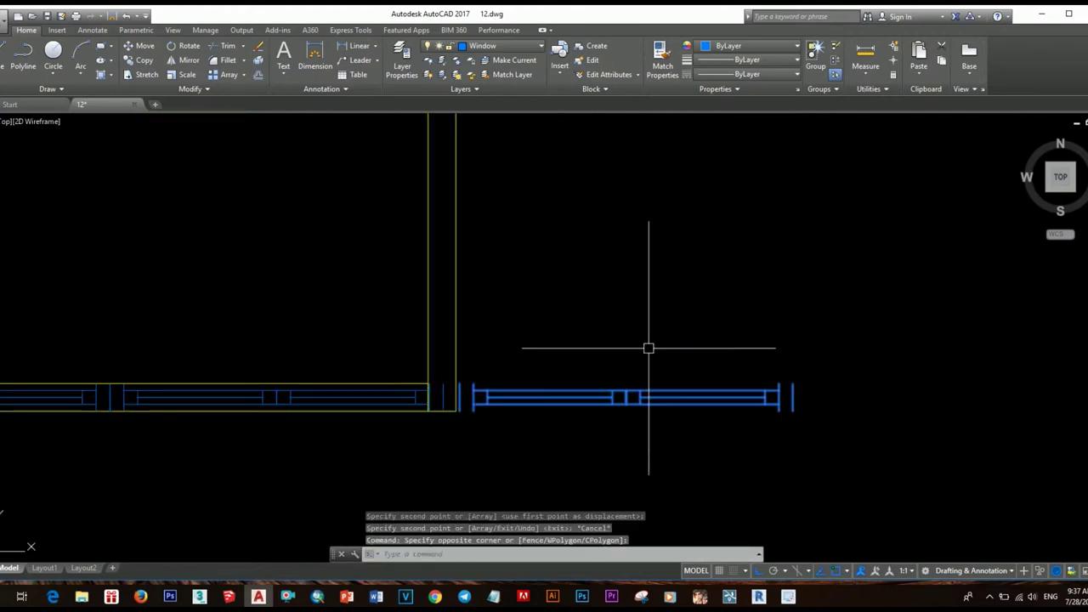
{"action": "key", "text": "Return"}
{"action": "left_click", "coordinate": [648, 349]}
{"action": "left_click", "coordinate": [694, 377]}
{"action": "type", "text": "m"}
{"action": "key", "text": "Return"}
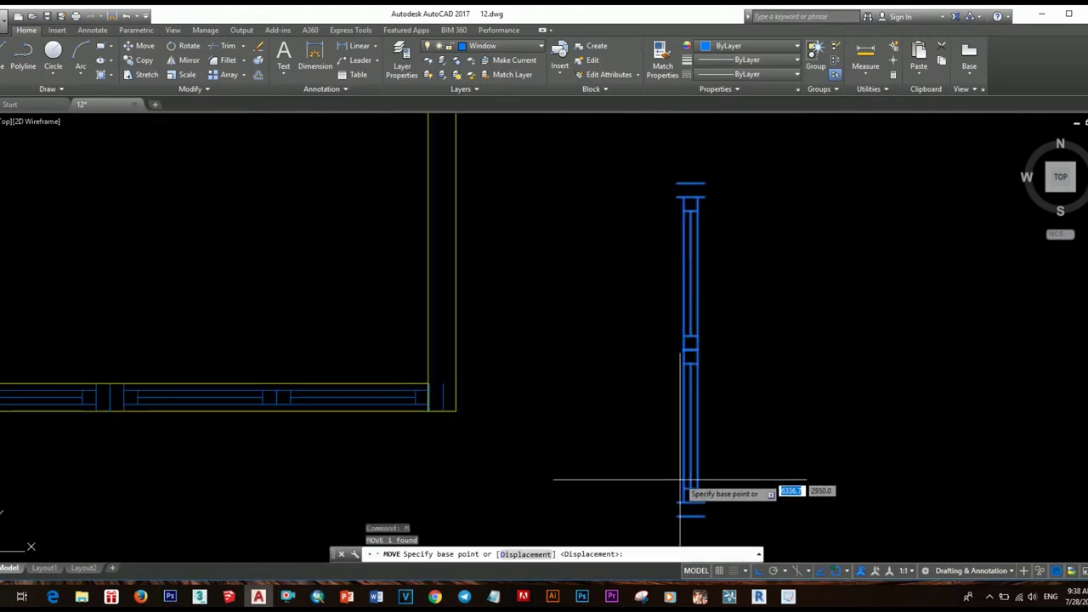
{"action": "left_click", "coordinate": [691, 503]}
{"action": "scroll", "coordinate": [466, 369], "scroll_direction": "up", "scroll_amount": 5}
{"action": "scroll", "coordinate": [445, 393], "scroll_direction": "up", "scroll_amount": 2}
{"action": "middle_click_drag", "start_coordinate": [444, 394], "coordinate": [576, 457]}
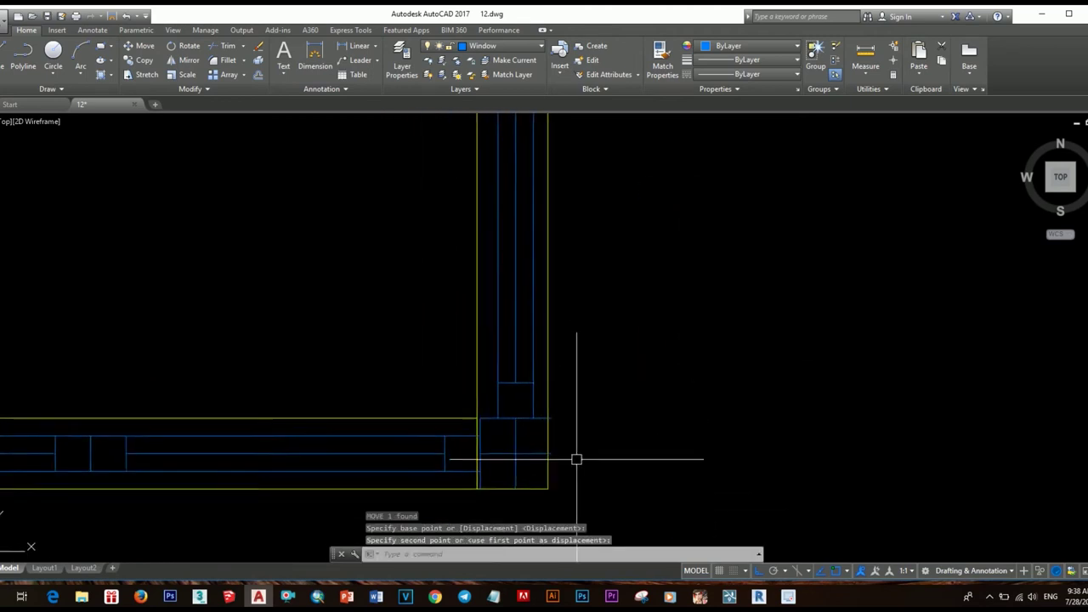
{"action": "scroll", "coordinate": [554, 446], "scroll_direction": "down", "scroll_amount": 3}
Step: Move the upright window piece so it joins the right wall
{"action": "type", "text": "m"}
{"action": "key", "text": "Return"}
{"action": "scroll", "coordinate": [576, 429], "scroll_direction": "up", "scroll_amount": 2}
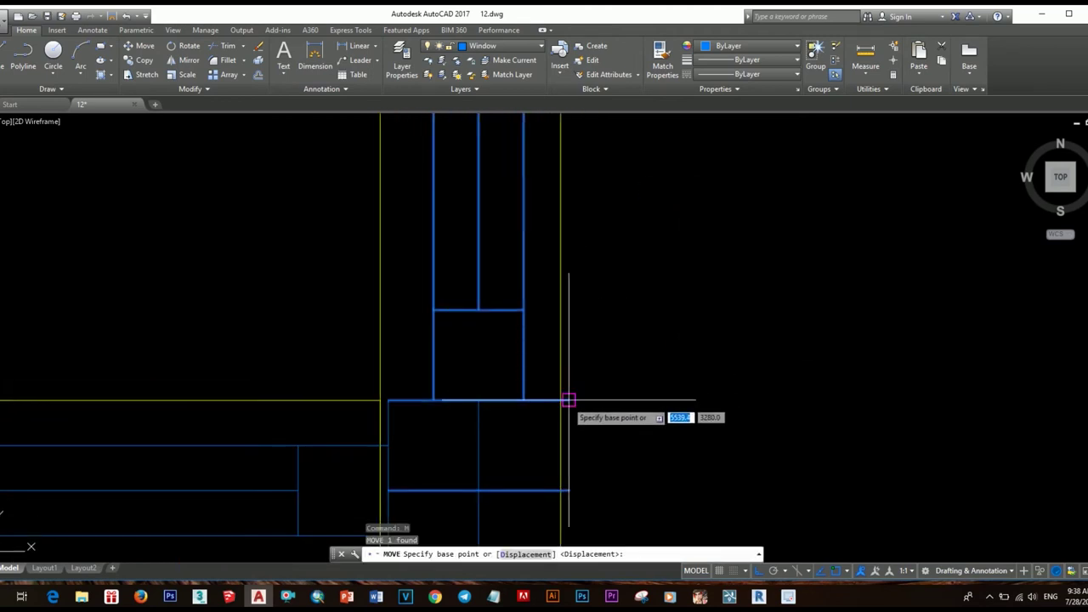
{"action": "left_click", "coordinate": [562, 400]}
{"action": "scroll", "coordinate": [573, 388], "scroll_direction": "down", "scroll_amount": 2}
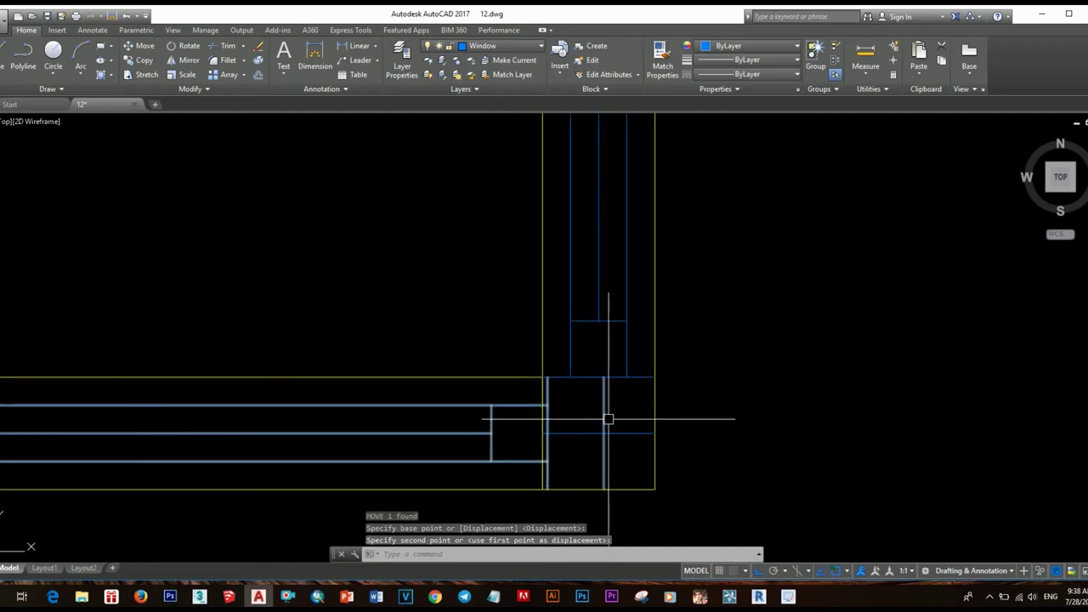
{"action": "left_click", "coordinate": [618, 426]}
Step: Explode the window blocks and erase the short overlapping horizontal line at the corner
{"action": "type", "text": "x"}
{"action": "key", "text": "Return"}
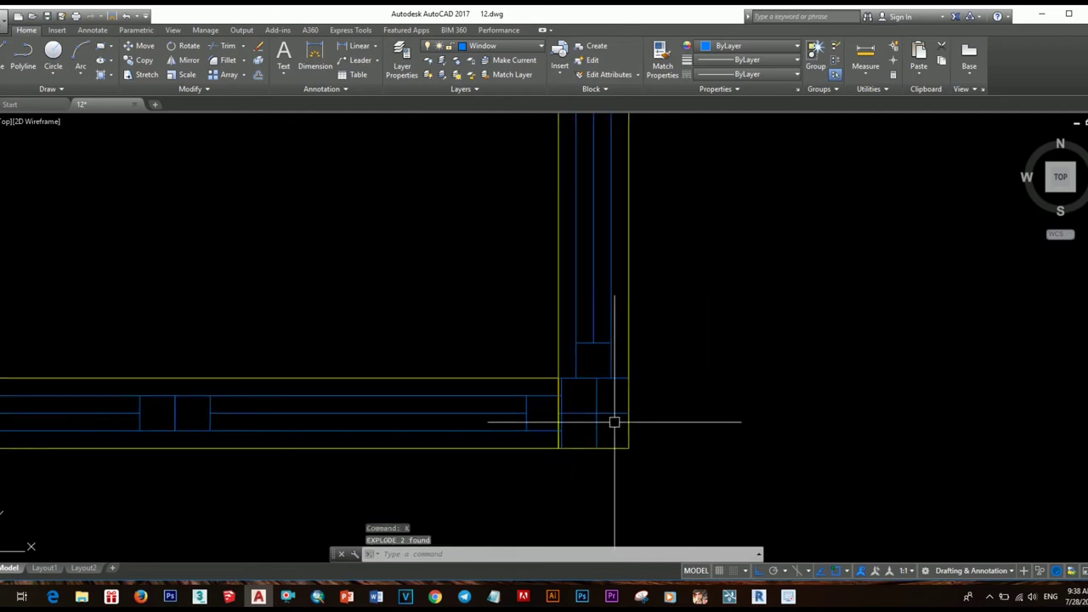
{"action": "middle_click_drag", "start_coordinate": [615, 418], "coordinate": [615, 381]}
{"action": "left_click", "coordinate": [615, 381]}
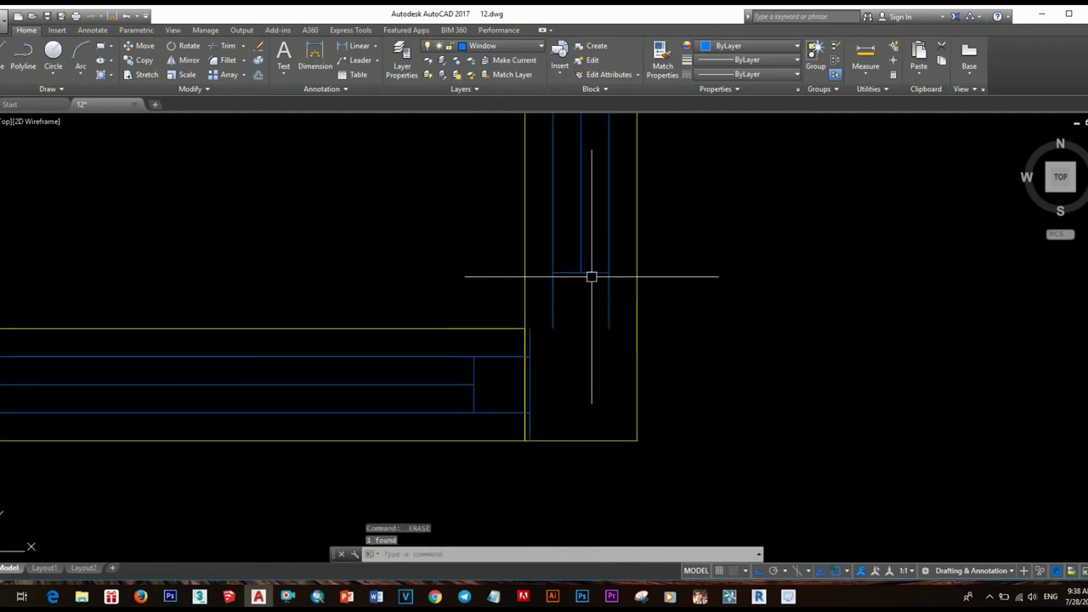
{"action": "scroll", "coordinate": [598, 287], "scroll_direction": "up", "scroll_amount": 3}
{"action": "left_click", "coordinate": [598, 304]}
{"action": "key", "text": "Delete"}
{"action": "scroll", "coordinate": [564, 382], "scroll_direction": "down", "scroll_amount": 3}
{"action": "scroll", "coordinate": [579, 284], "scroll_direction": "up", "scroll_amount": 2}
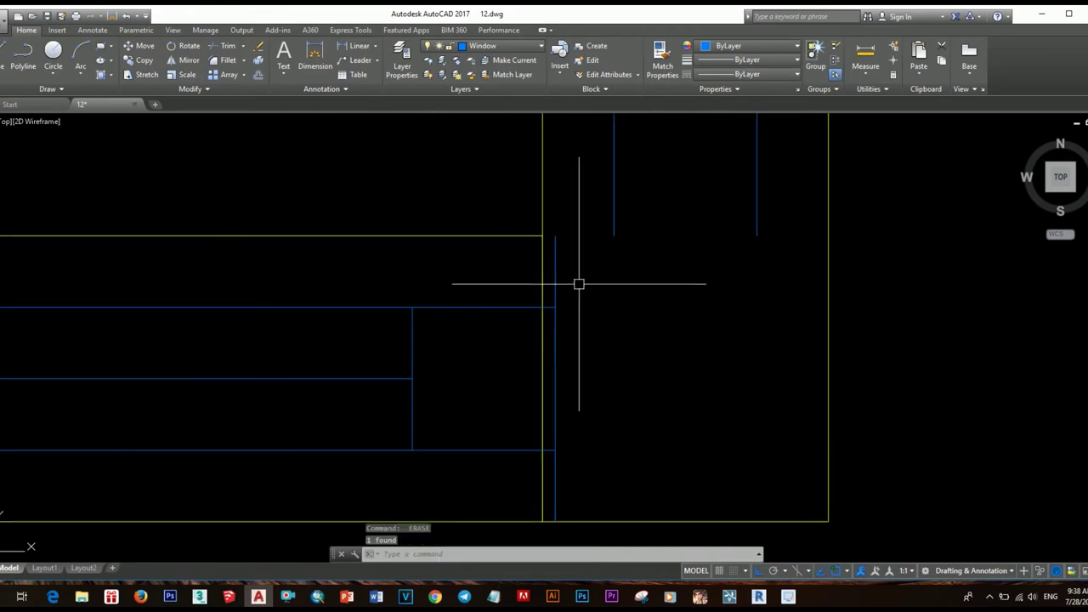
{"action": "left_click", "coordinate": [583, 345]}
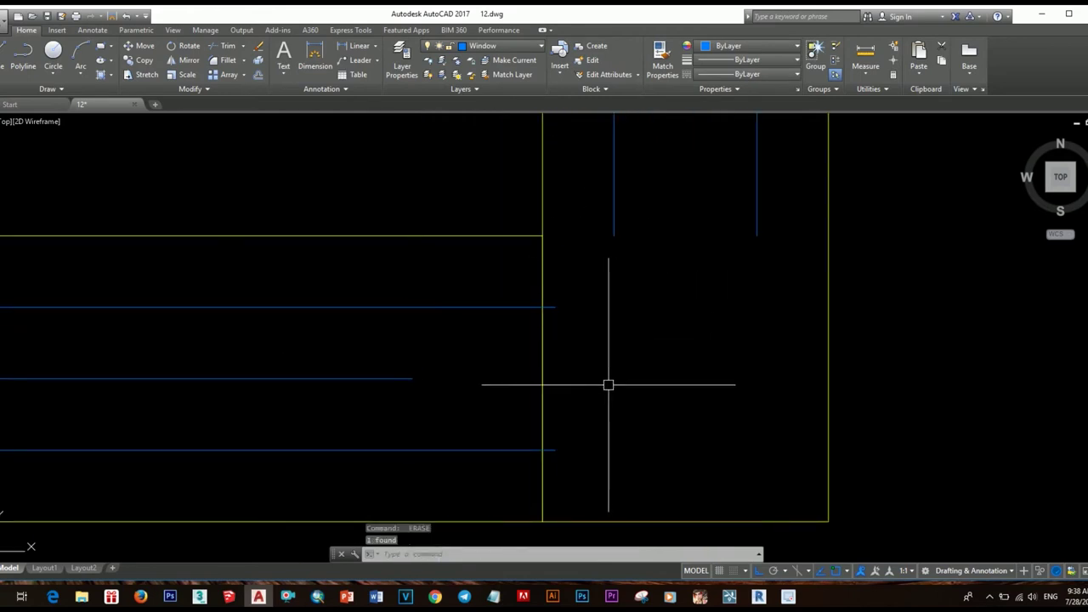
Step: Try filleting and trimming the corner lines, cancelling both commands
{"action": "type", "text": "f"}
{"action": "key", "text": "Return"}
{"action": "scroll", "coordinate": [592, 393], "scroll_direction": "down", "scroll_amount": 4}
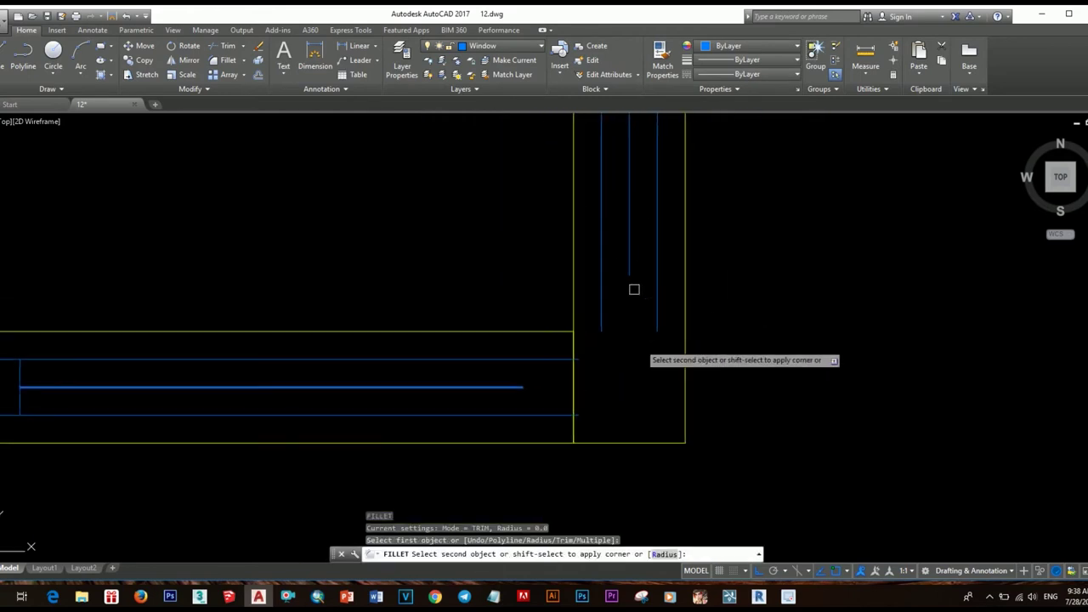
{"action": "left_click", "coordinate": [556, 355]}
{"action": "key", "text": "Escape"}
{"action": "scroll", "coordinate": [714, 379], "scroll_direction": "down", "scroll_amount": 2}
{"action": "scroll", "coordinate": [714, 379], "scroll_direction": "up", "scroll_amount": 4}
{"action": "mouse_move", "coordinate": [714, 379]}
{"action": "middle_mouse_down"}
{"action": "mouse_move", "coordinate": [557, 357]}
{"action": "mouse_move", "coordinate": [618, 352]}
{"action": "middle_mouse_up"}
{"action": "scroll", "coordinate": [557, 357], "scroll_direction": "up", "scroll_amount": 2}
{"action": "key", "text": "Return"}
{"action": "left_click", "coordinate": [618, 352]}
{"action": "scroll", "coordinate": [618, 352], "scroll_direction": "down", "scroll_amount": 2}
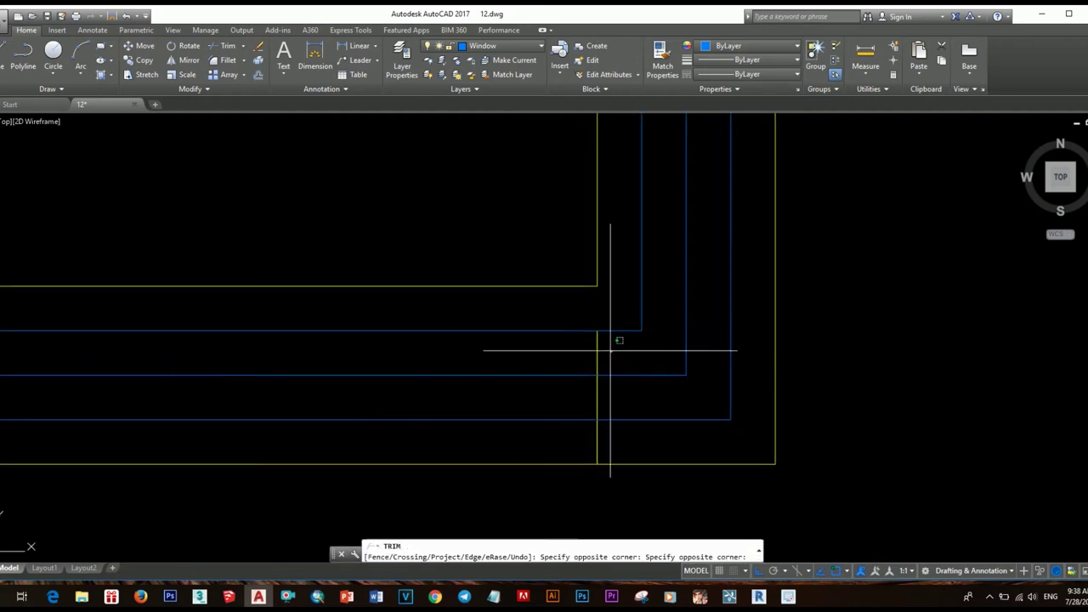
{"action": "key", "text": "Escape"}
{"action": "scroll", "coordinate": [587, 434], "scroll_direction": "down", "scroll_amount": 2}
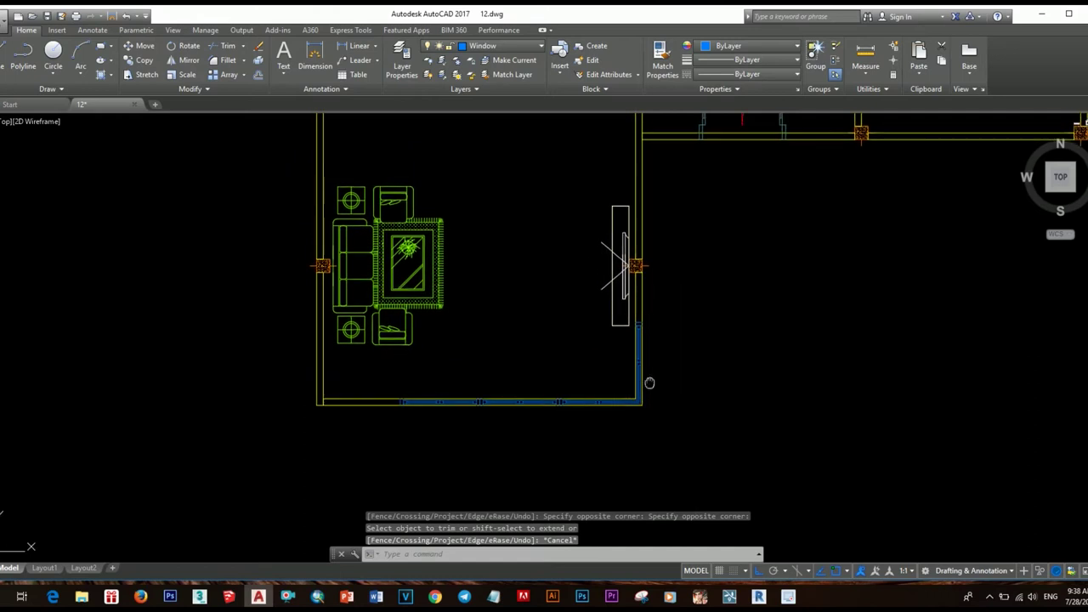
Step: Copy the blue window symbol into empty space right of the bedroom
{"action": "scroll", "coordinate": [658, 391], "scroll_direction": "up", "scroll_amount": 1}
{"action": "middle_click_drag", "start_coordinate": [658, 391], "coordinate": [688, 416]}
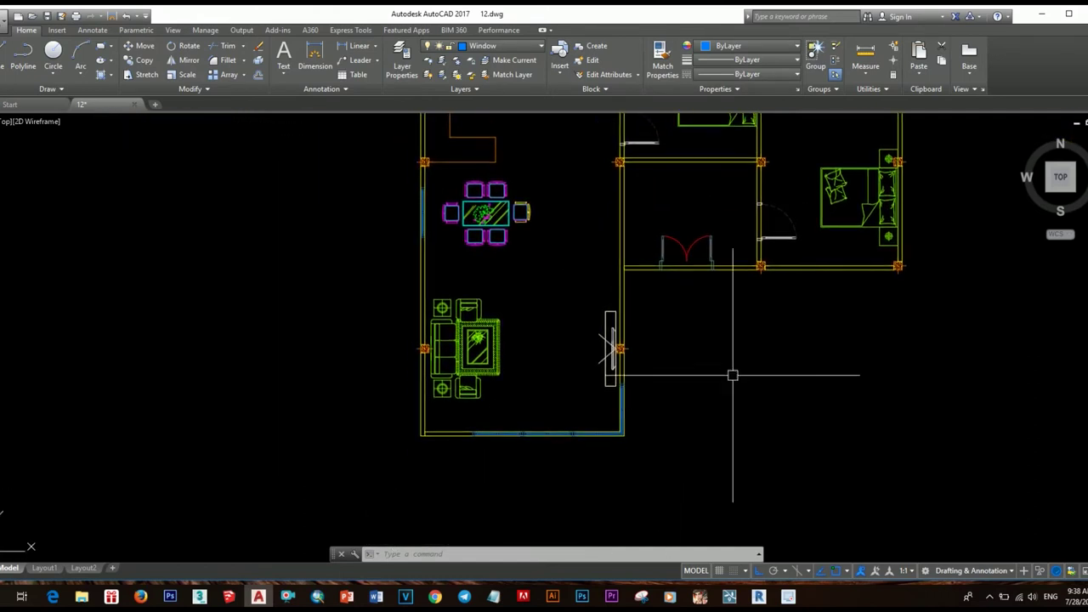
{"action": "middle_click_drag", "start_coordinate": [894, 358], "coordinate": [709, 363]}
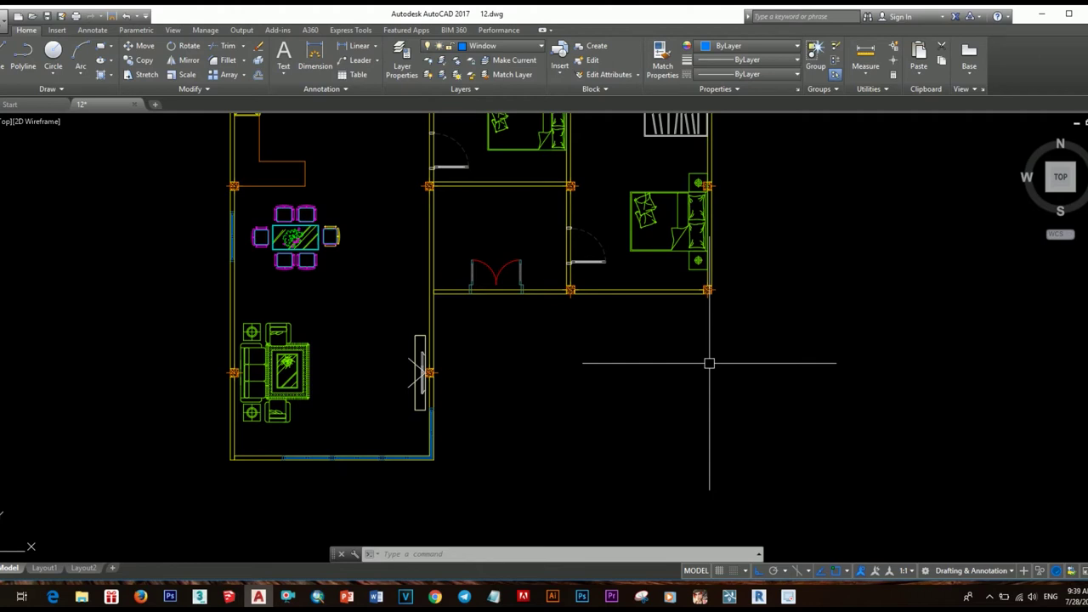
{"action": "scroll", "coordinate": [489, 413], "scroll_direction": "up", "scroll_amount": 2}
{"action": "middle_click_drag", "start_coordinate": [152, 235], "coordinate": [348, 318]}
{"action": "left_click", "coordinate": [348, 315]}
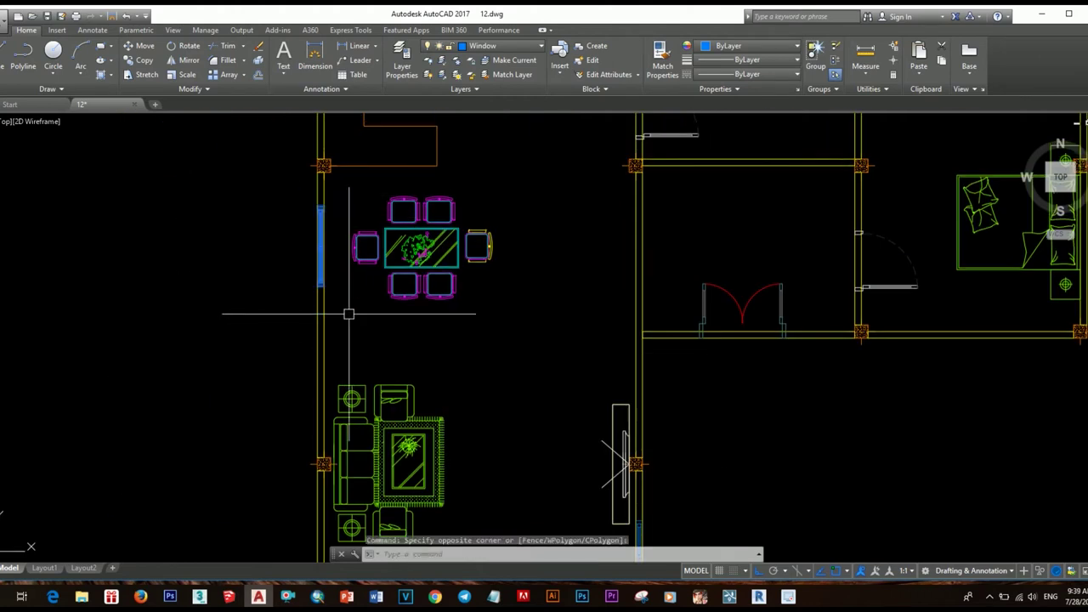
{"action": "type", "text": "co"}
{"action": "key", "text": "Return"}
{"action": "left_click", "coordinate": [352, 306]}
{"action": "middle_click_drag", "start_coordinate": [588, 335], "coordinate": [674, 328]}
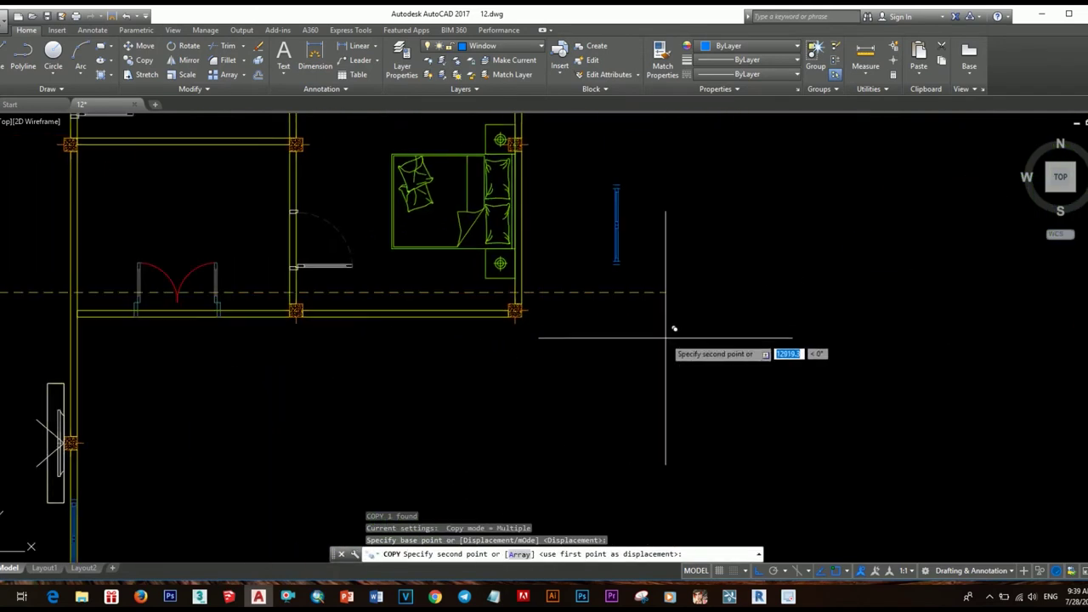
{"action": "key", "text": "Return"}
{"action": "left_click", "coordinate": [637, 284]}
Step: Erase the middle lines of the copied window
{"action": "left_click", "coordinate": [681, 287]}
{"action": "scroll", "coordinate": [622, 338], "scroll_direction": "up", "scroll_amount": 2}
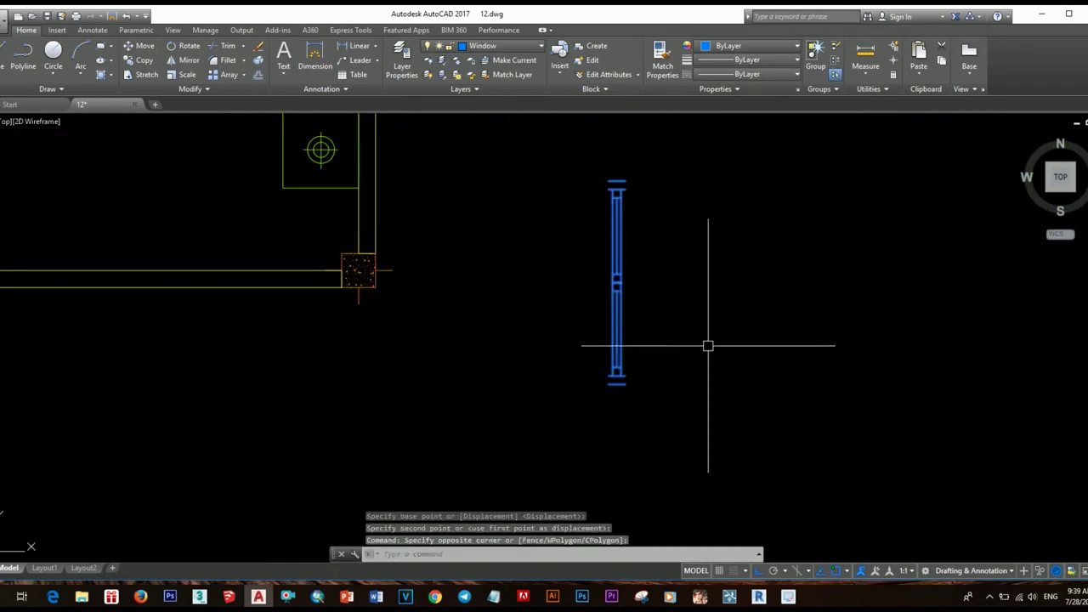
{"action": "key", "text": "Escape"}
{"action": "left_click", "coordinate": [584, 267]}
{"action": "left_click", "coordinate": [709, 310]}
{"action": "type", "text": "e"}
{"action": "key", "text": "Return"}
Step: Stretch the window copy 400 downward
{"action": "scroll", "coordinate": [662, 297], "scroll_direction": "up", "scroll_amount": 2}
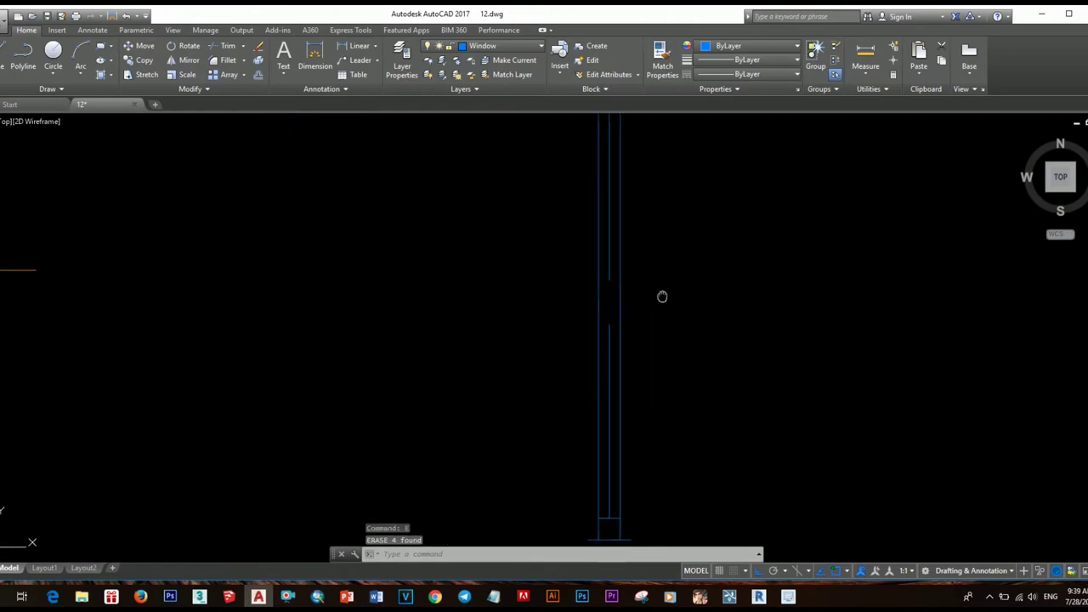
{"action": "scroll", "coordinate": [662, 297], "scroll_direction": "down", "scroll_amount": 3}
{"action": "scroll", "coordinate": [621, 295], "scroll_direction": "up", "scroll_amount": 4}
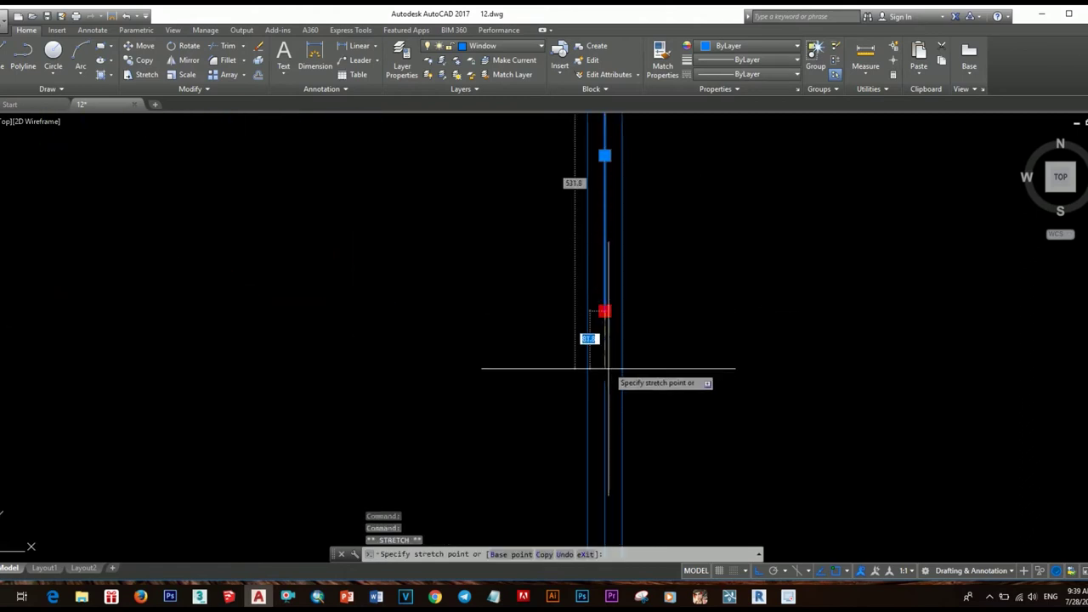
{"action": "key", "text": "Escape"}
{"action": "scroll", "coordinate": [661, 298], "scroll_direction": "down", "scroll_amount": 3}
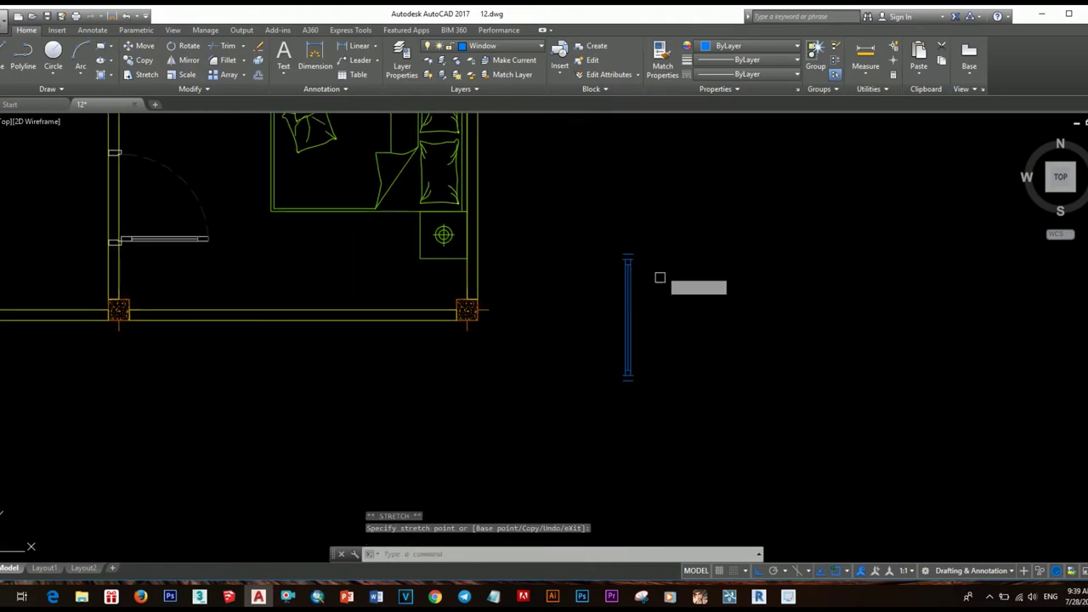
{"action": "key", "text": "Escape"}
{"action": "key", "text": "Return"}
{"action": "left_click", "coordinate": [660, 277]}
{"action": "left_click", "coordinate": [604, 321]}
{"action": "key", "text": "Return"}
{"action": "left_click", "coordinate": [679, 263]}
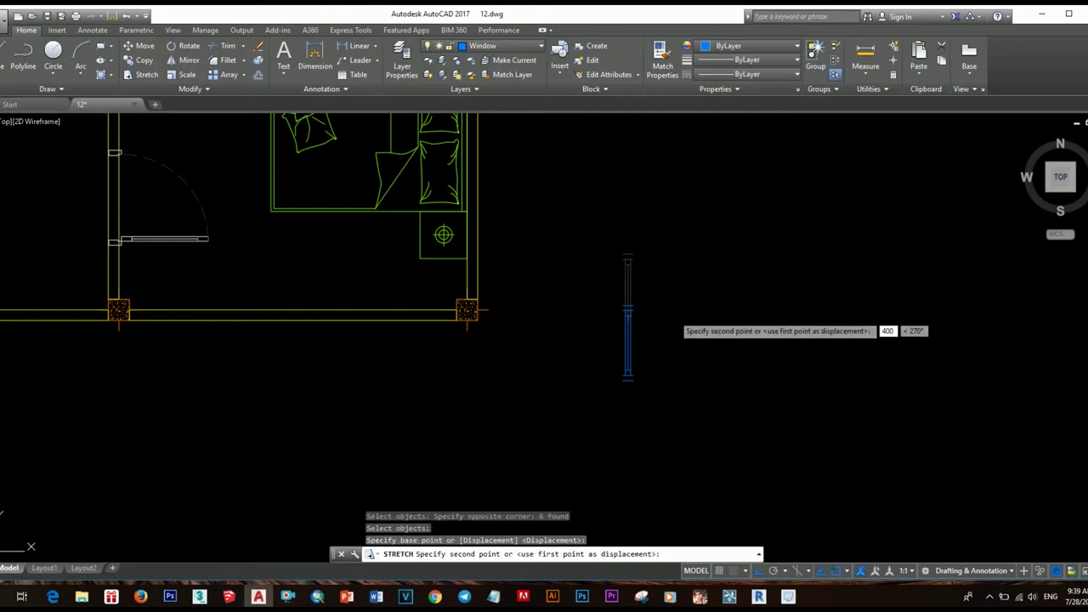
{"action": "key", "text": "Return"}
{"action": "scroll", "coordinate": [671, 299], "scroll_direction": "up", "scroll_amount": 2}
{"action": "scroll", "coordinate": [694, 309], "scroll_direction": "down", "scroll_amount": 1}
{"action": "type", "text": "s"}
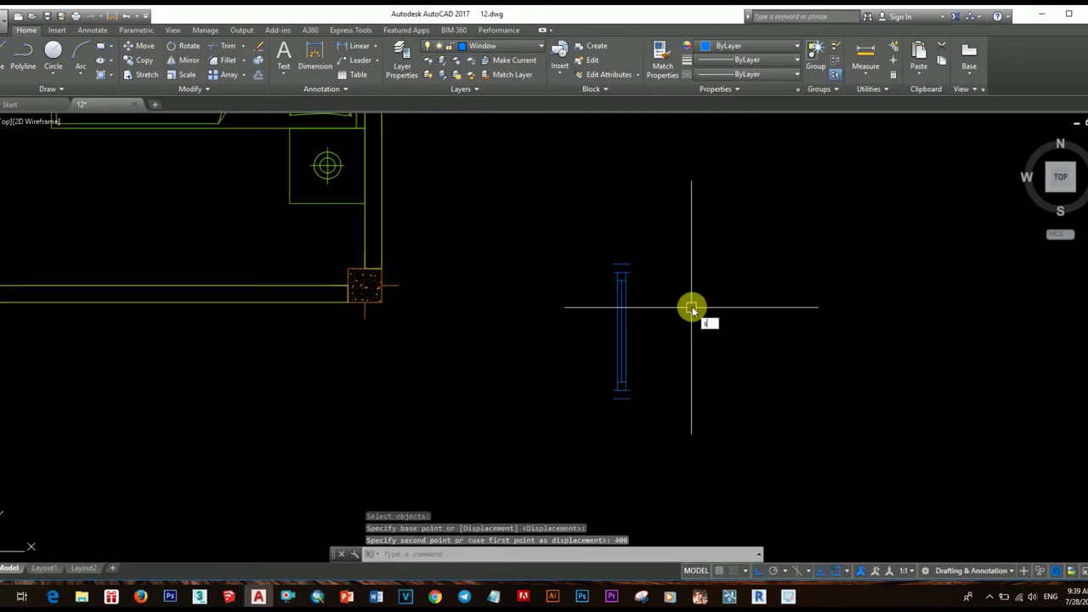
Step: Stretch the window end a further 300
{"action": "key", "text": "Return"}
{"action": "left_click", "coordinate": [669, 258]}
{"action": "left_click", "coordinate": [604, 323]}
{"action": "key", "text": "Return"}
{"action": "left_click", "coordinate": [680, 290]}
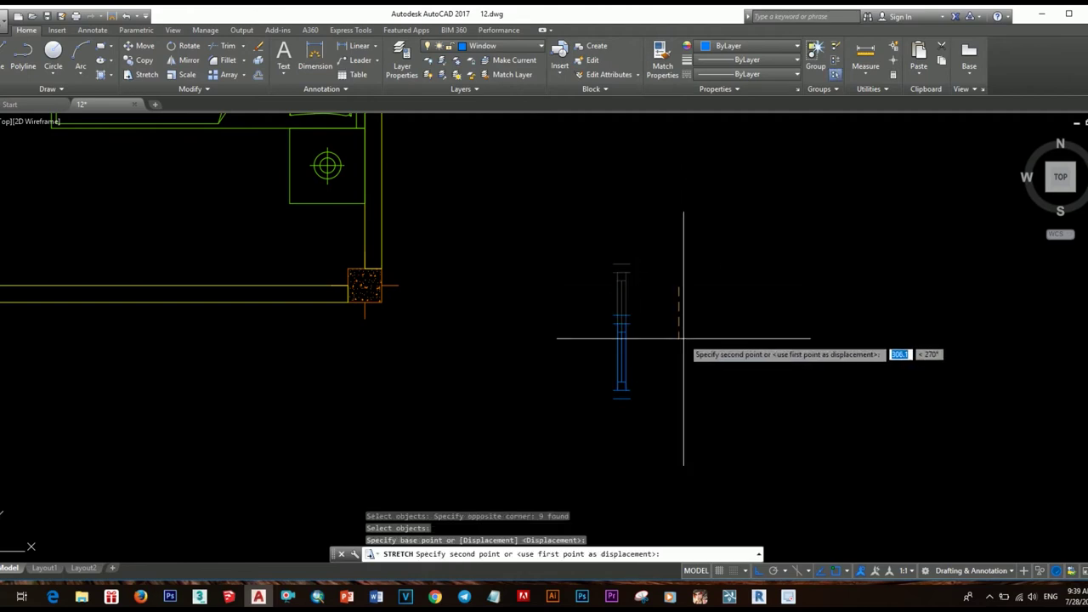
{"action": "type", "text": "0"}
{"action": "key", "text": "Return"}
{"action": "scroll", "coordinate": [681, 340], "scroll_direction": "down", "scroll_amount": 1}
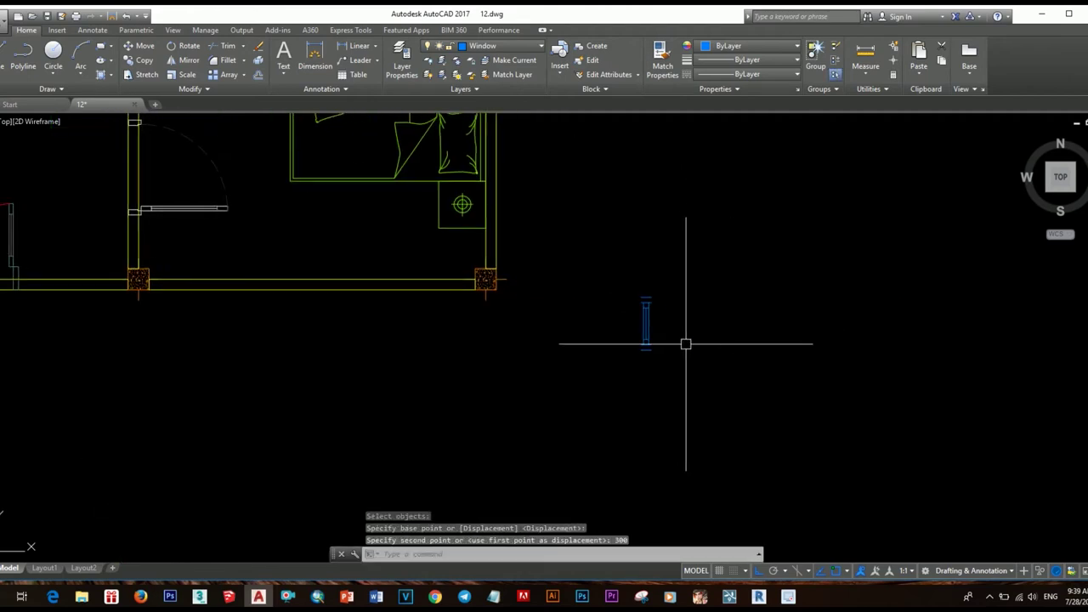
{"action": "scroll", "coordinate": [684, 353], "scroll_direction": "up", "scroll_amount": 3}
Step: Stretch the window's top by 200
{"action": "type", "text": "l"}
{"action": "key", "text": "Return"}
{"action": "left_click", "coordinate": [585, 231]}
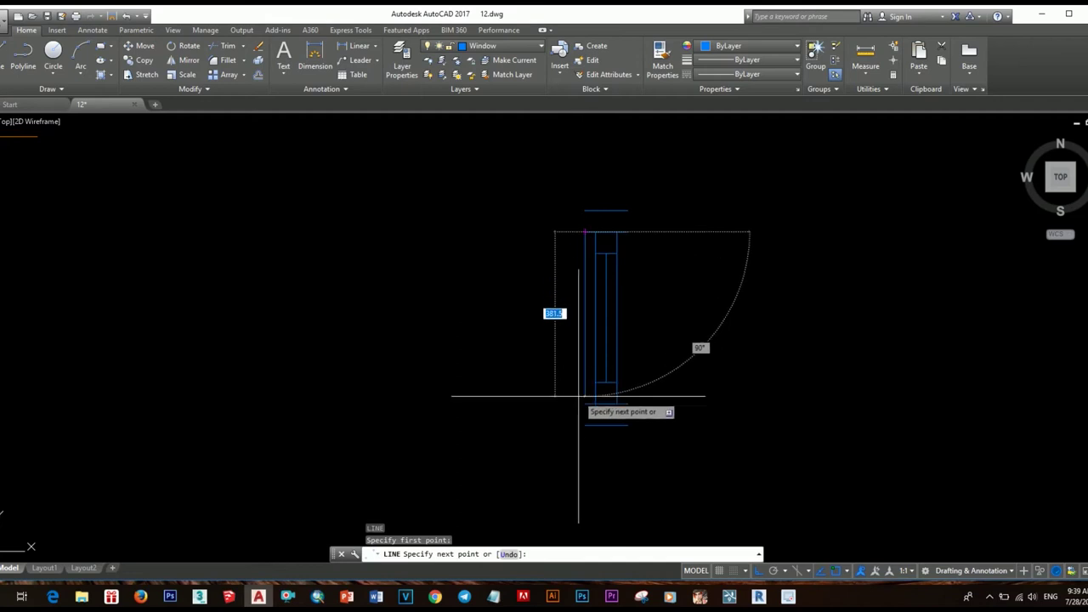
{"action": "key", "text": "Escape"}
{"action": "key", "text": "Return"}
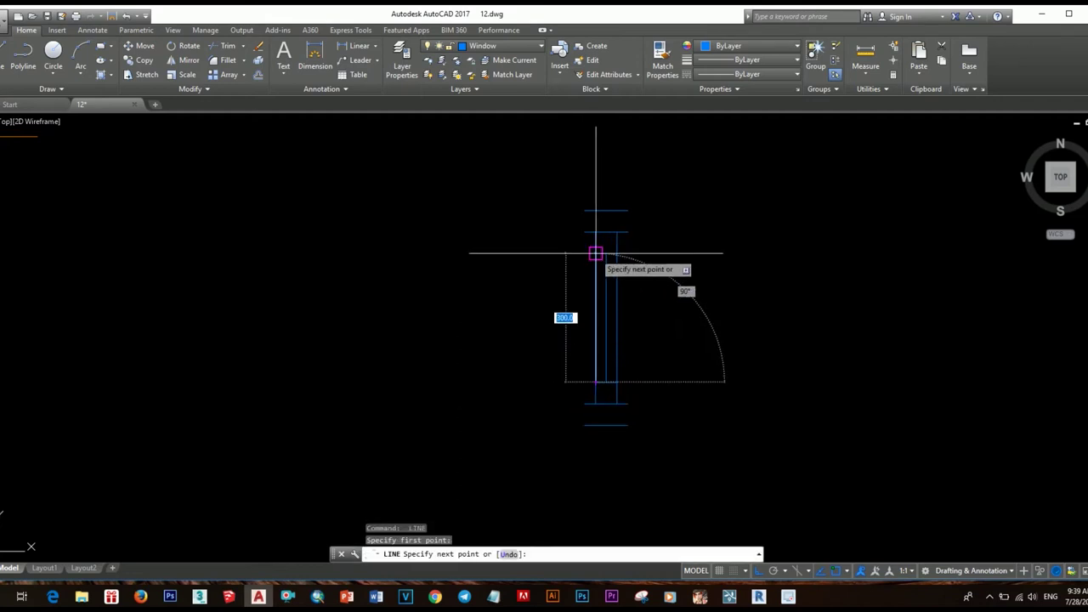
{"action": "key", "text": "Escape"}
{"action": "key", "text": "Return"}
{"action": "left_click", "coordinate": [685, 298]}
{"action": "left_click", "coordinate": [601, 226]}
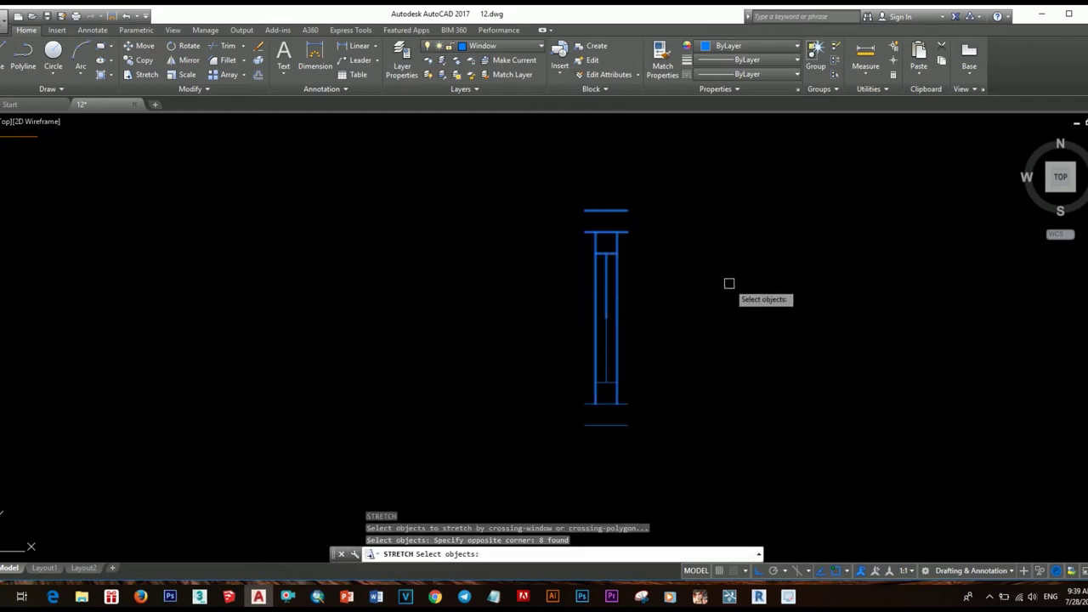
{"action": "key", "text": "Return"}
{"action": "left_click", "coordinate": [728, 284]}
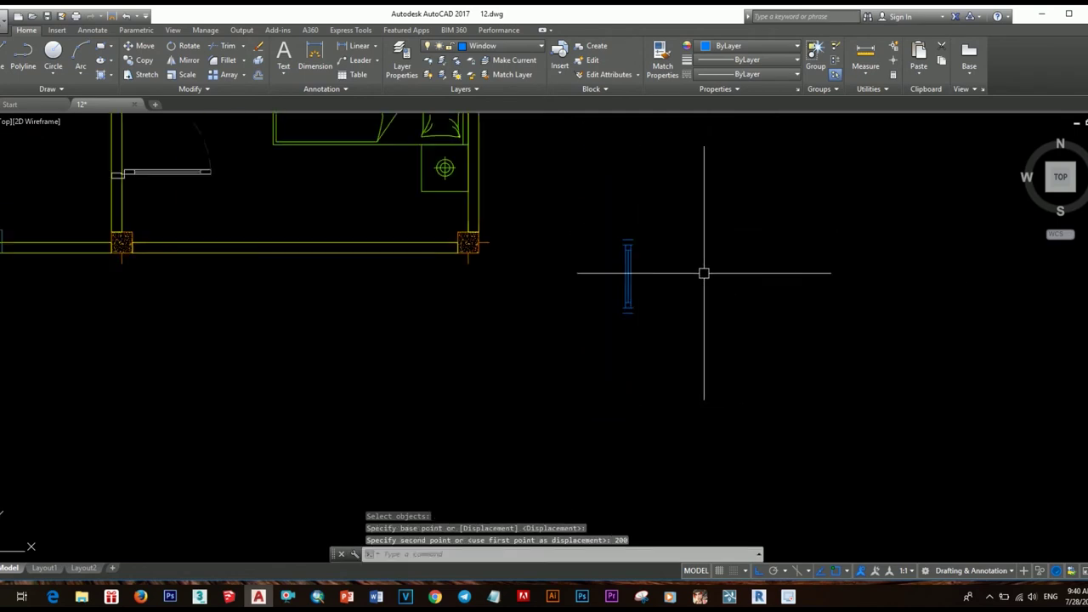
Step: Select all 12 window objects and define them as a block named 'window'
{"action": "left_click", "coordinate": [601, 255]}
{"action": "left_click", "coordinate": [672, 366]}
{"action": "type", "text": "b"}
{"action": "key", "text": "Return"}
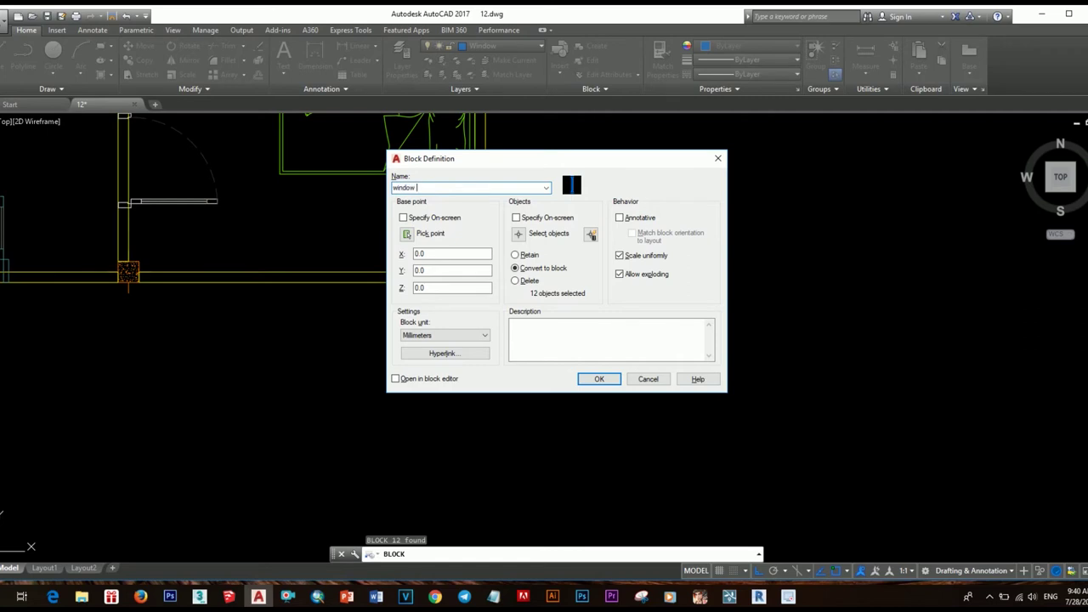
Step: Create the window block and move it 100 into the bedroom's right wall
{"action": "left_click", "coordinate": [598, 379]}
{"action": "left_click", "coordinate": [636, 323]}
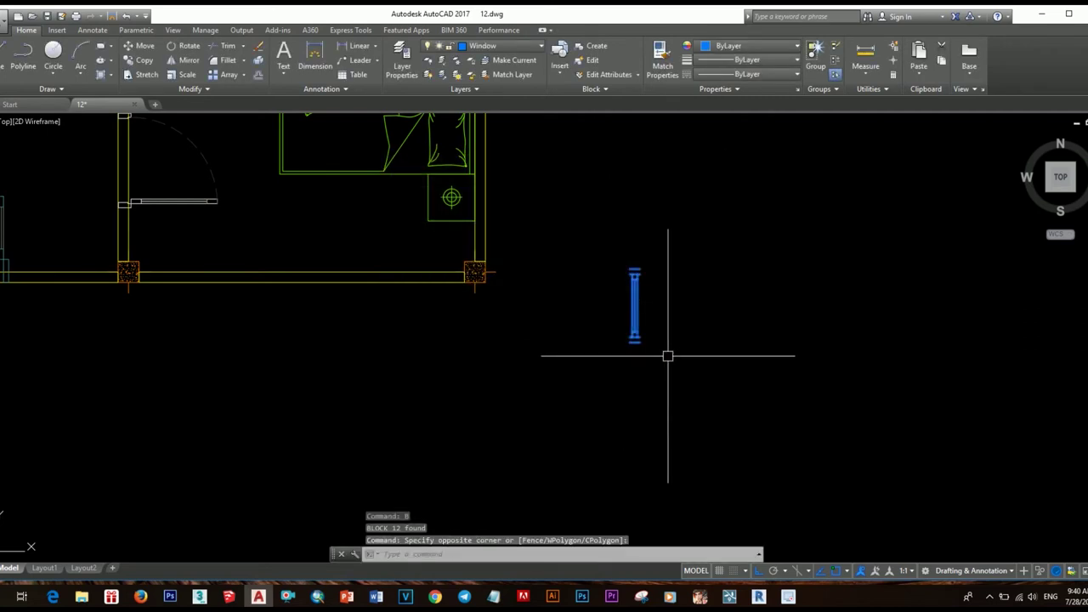
{"action": "type", "text": "m"}
{"action": "key", "text": "Return"}
{"action": "left_click", "coordinate": [637, 340]}
{"action": "scroll", "coordinate": [502, 254], "scroll_direction": "up", "scroll_amount": 3}
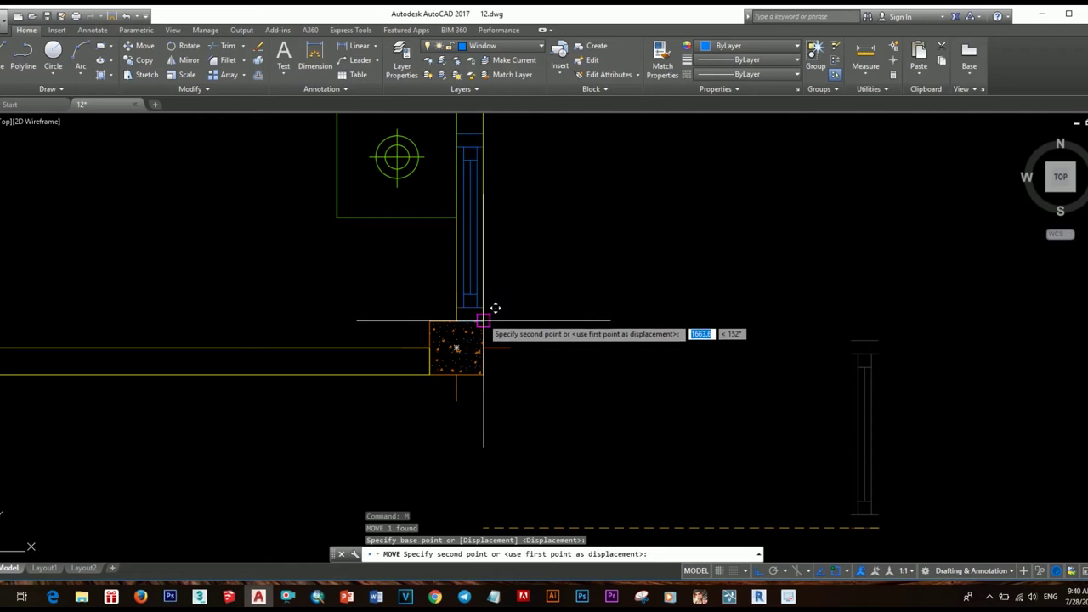
{"action": "middle_click_drag", "start_coordinate": [495, 308], "coordinate": [522, 411]}
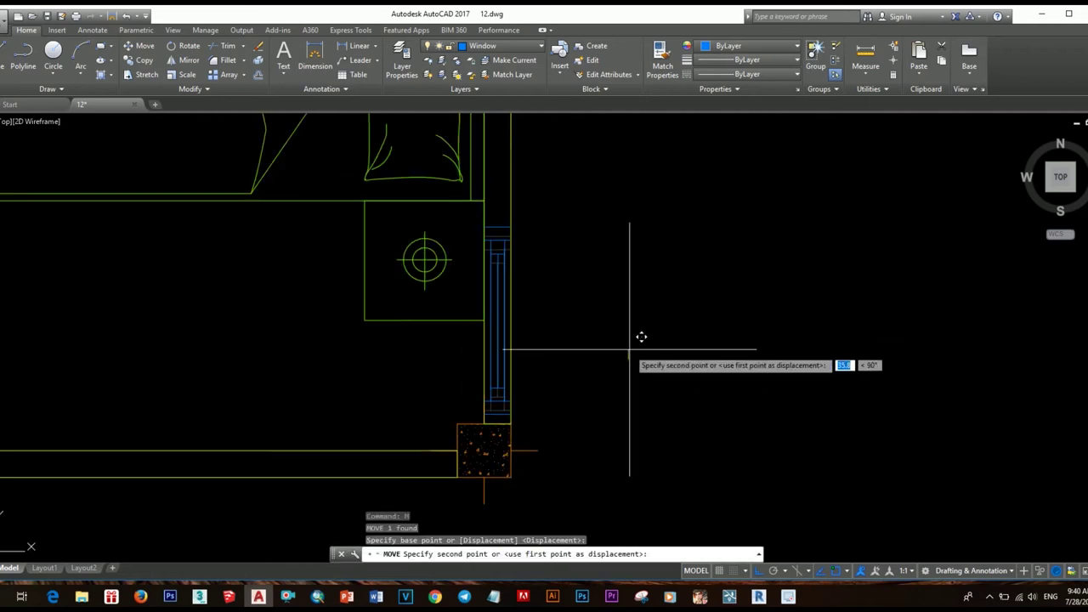
{"action": "type", "text": "100"}
{"action": "key", "text": "Return"}
{"action": "middle_click_drag", "start_coordinate": [520, 369], "coordinate": [564, 384]}
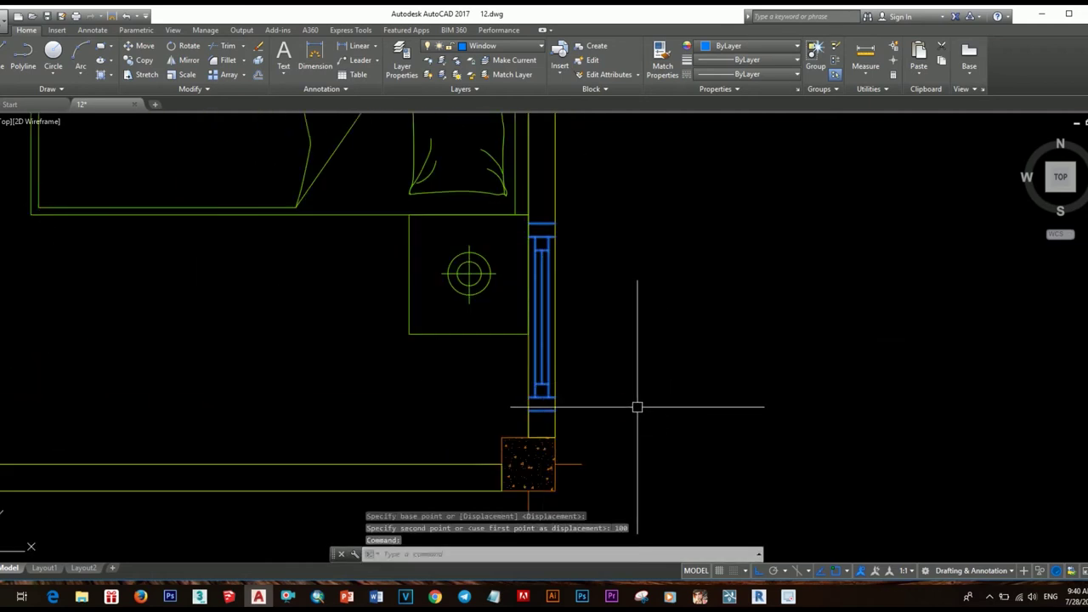
Step: Copy the window block and rotate the copy 90° to horizontal
{"action": "type", "text": "co"}
{"action": "left_click", "coordinate": [625, 407]}
{"action": "key", "text": "Escape"}
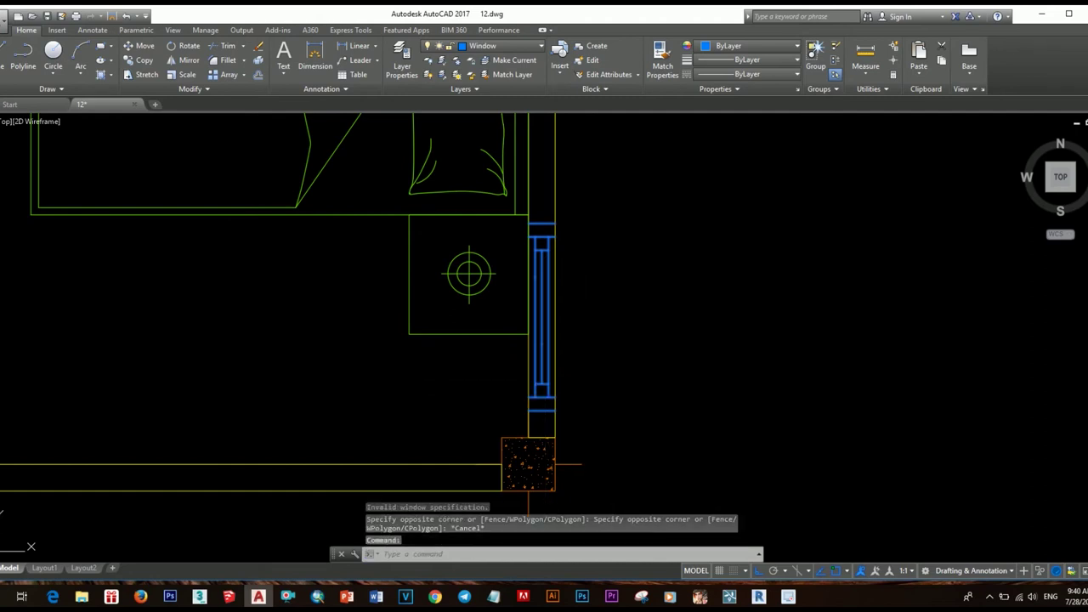
{"action": "left_click", "coordinate": [456, 373]}
{"action": "key", "text": "Return"}
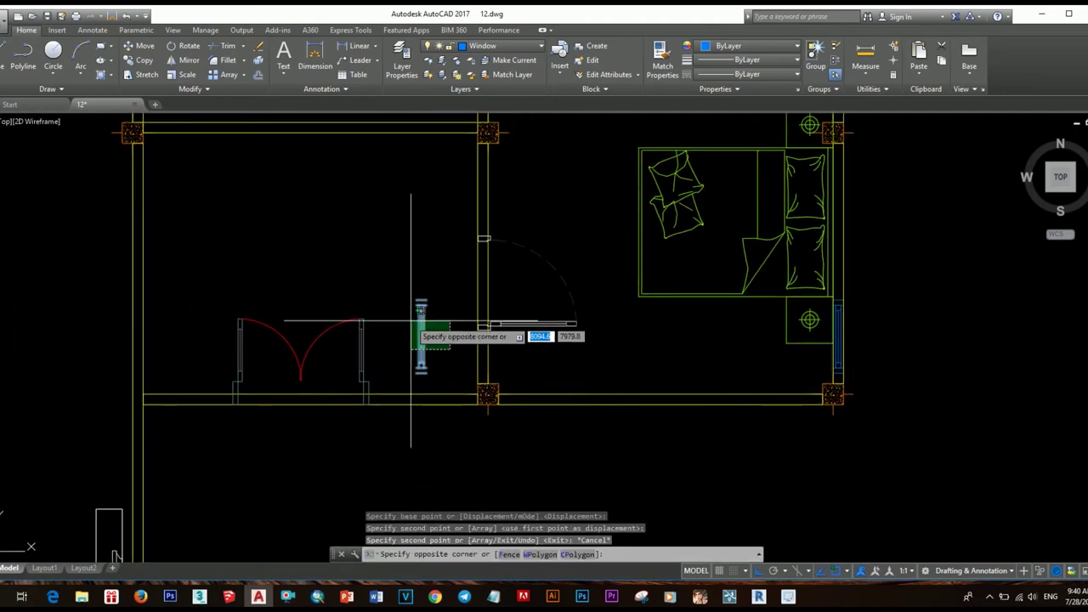
{"action": "left_click", "coordinate": [421, 348]}
{"action": "type", "text": "ro"}
{"action": "key", "text": "Return"}
{"action": "left_click", "coordinate": [449, 361]}
{"action": "key", "text": "Return"}
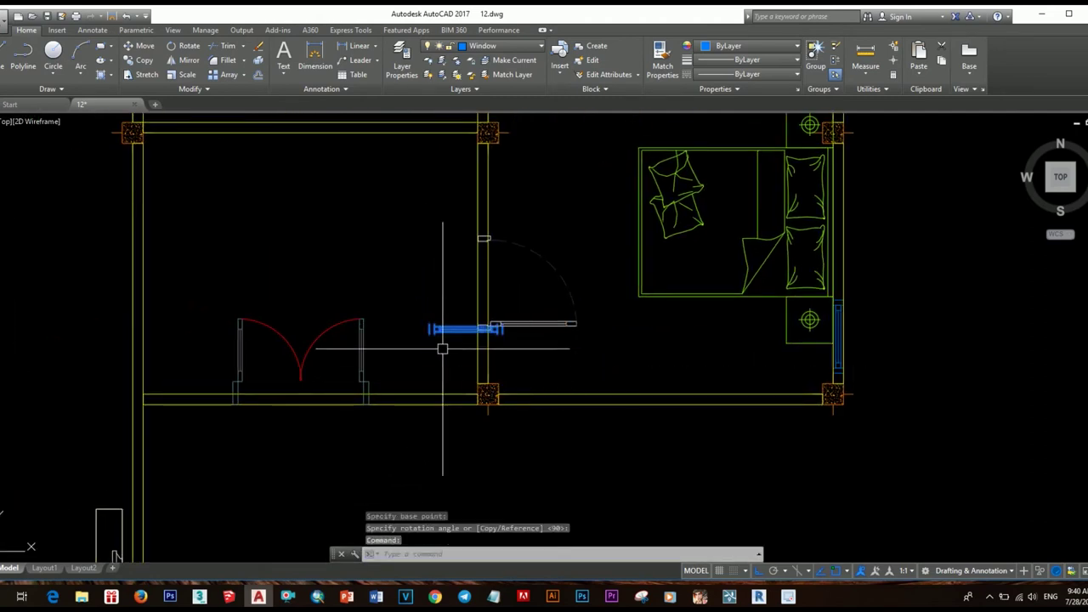
Step: Move the horizontal window onto the lower wall, shifted 200 along it
{"action": "scroll", "coordinate": [465, 336], "scroll_direction": "up", "scroll_amount": 2}
{"action": "type", "text": "m"}
{"action": "key", "text": "Return"}
{"action": "left_click", "coordinate": [487, 330]}
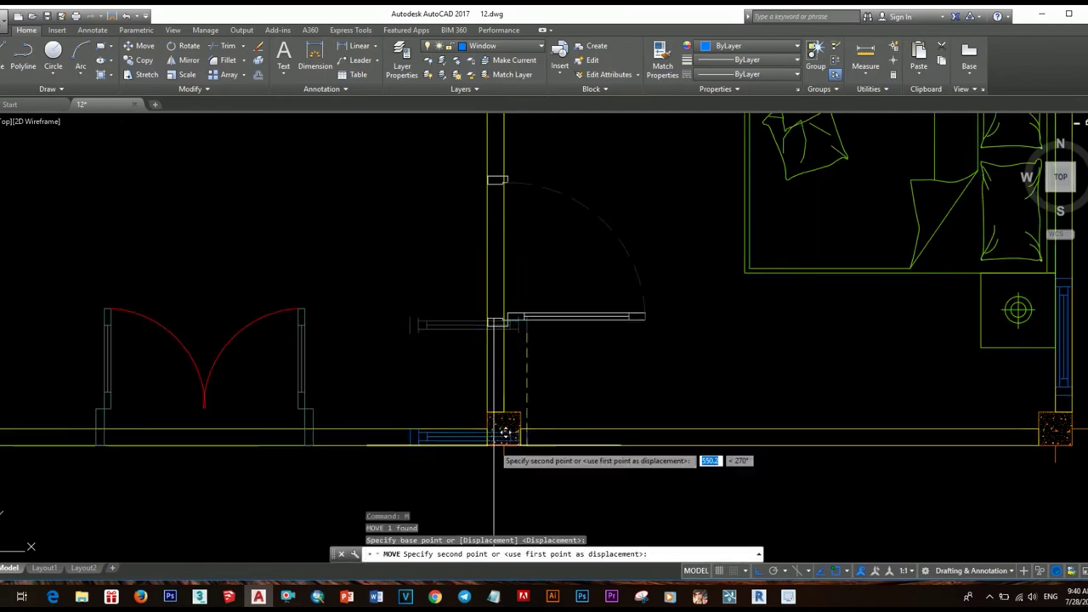
{"action": "scroll", "coordinate": [519, 391], "scroll_direction": "up", "scroll_amount": 3}
{"action": "scroll", "coordinate": [533, 414], "scroll_direction": "down", "scroll_amount": 2}
{"action": "left_click", "coordinate": [533, 414]}
{"action": "key", "text": "Return"}
{"action": "left_click", "coordinate": [583, 461]}
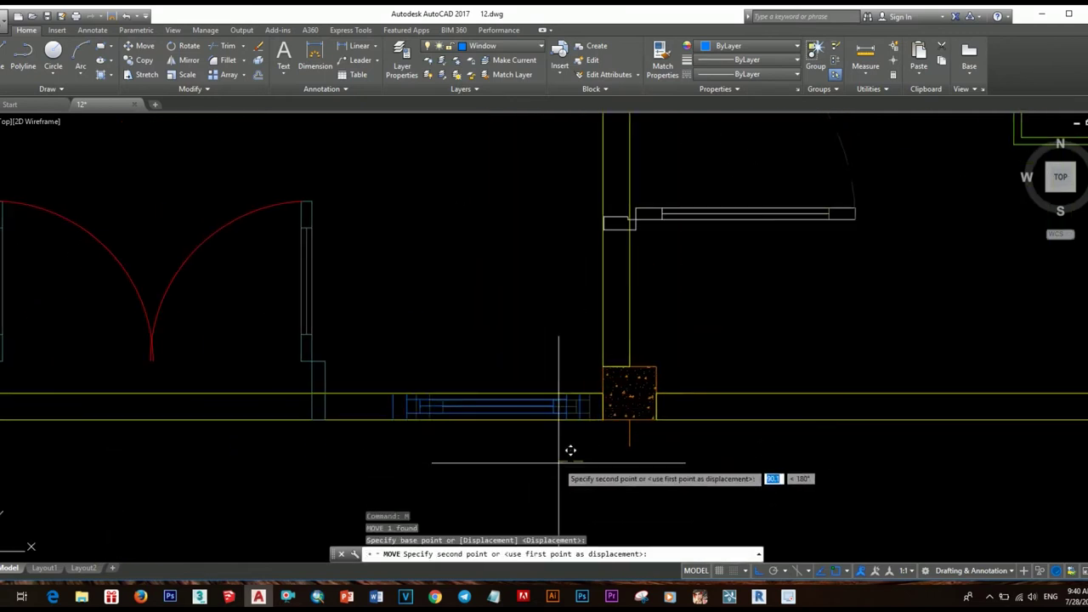
{"action": "key", "text": "Return"}
{"action": "scroll", "coordinate": [554, 414], "scroll_direction": "down", "scroll_amount": 2}
{"action": "scroll", "coordinate": [593, 391], "scroll_direction": "up", "scroll_amount": 1}
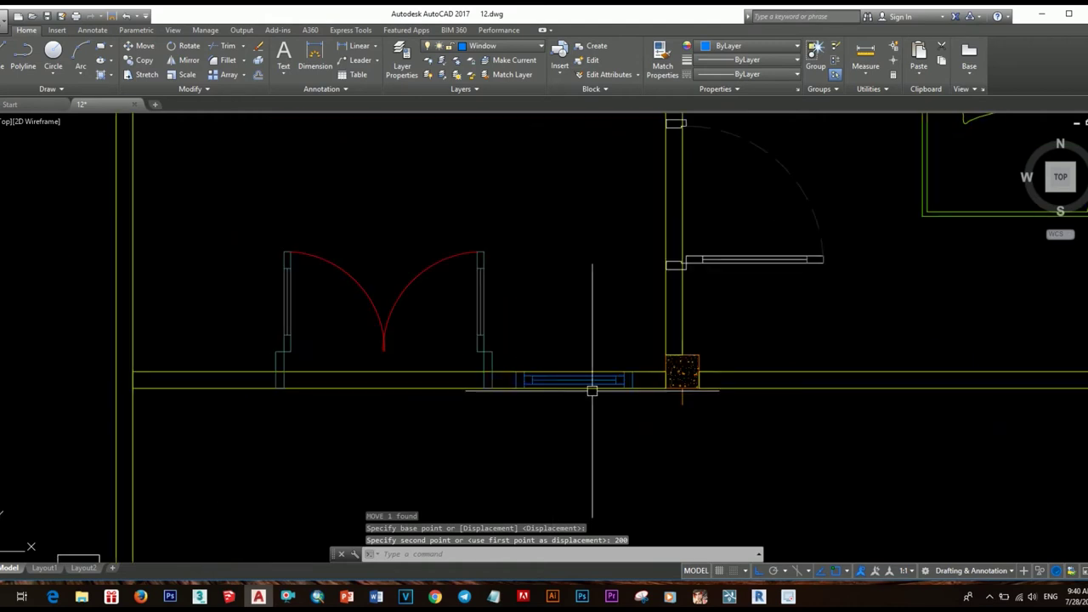
Step: Copy the horizontal window to the wall left of the double door
{"action": "type", "text": "co"}
{"action": "key", "text": "Return"}
{"action": "left_click", "coordinate": [602, 416]}
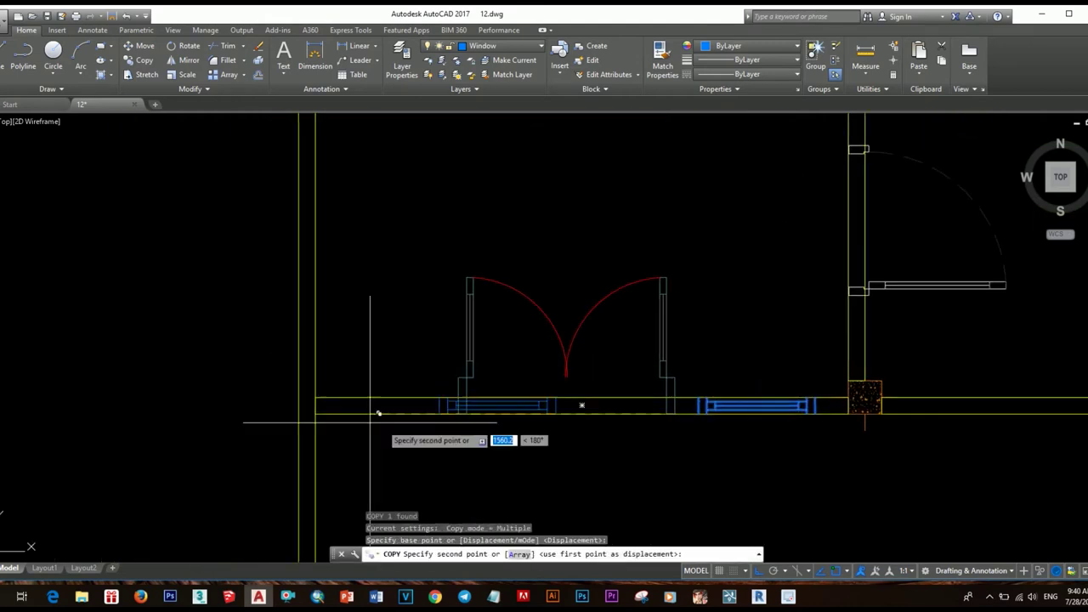
{"action": "left_click", "coordinate": [315, 414]}
{"action": "middle_click_drag", "start_coordinate": [400, 382], "coordinate": [315, 415]}
{"action": "key", "text": "Escape"}
{"action": "type", "text": "m"}
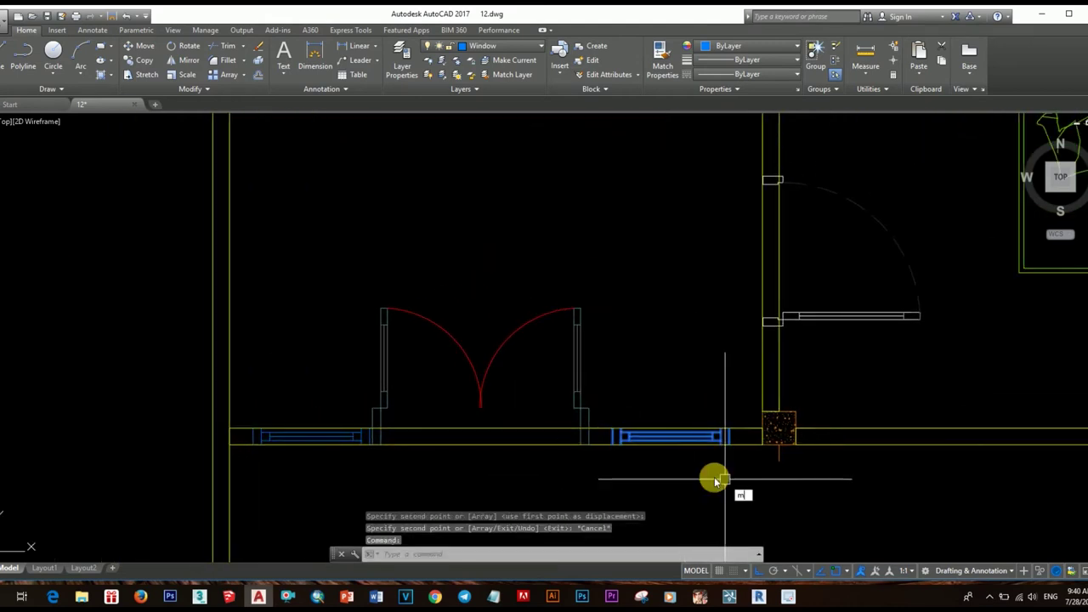
Step: Reposition the double door along the wall
{"action": "key", "text": "Return"}
{"action": "scroll", "coordinate": [589, 411], "scroll_direction": "up", "scroll_amount": 2}
{"action": "left_click", "coordinate": [571, 380]}
{"action": "key", "text": "Return"}
{"action": "left_click", "coordinate": [673, 364]}
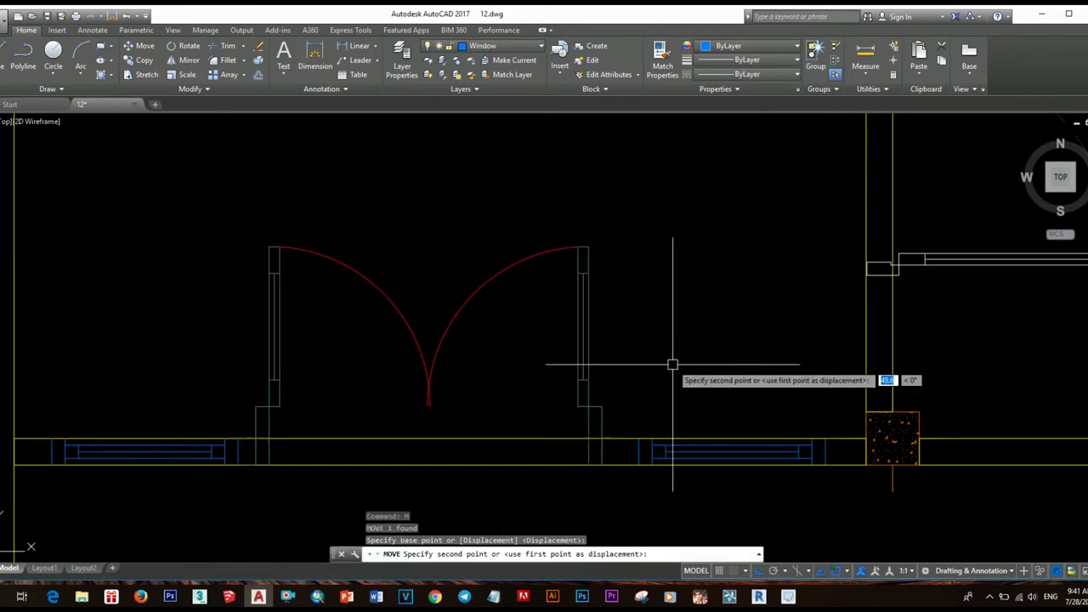
{"action": "left_click", "coordinate": [627, 363]}
{"action": "key", "text": "Return"}
{"action": "left_click", "coordinate": [659, 370]}
{"action": "left_click", "coordinate": [675, 365]}
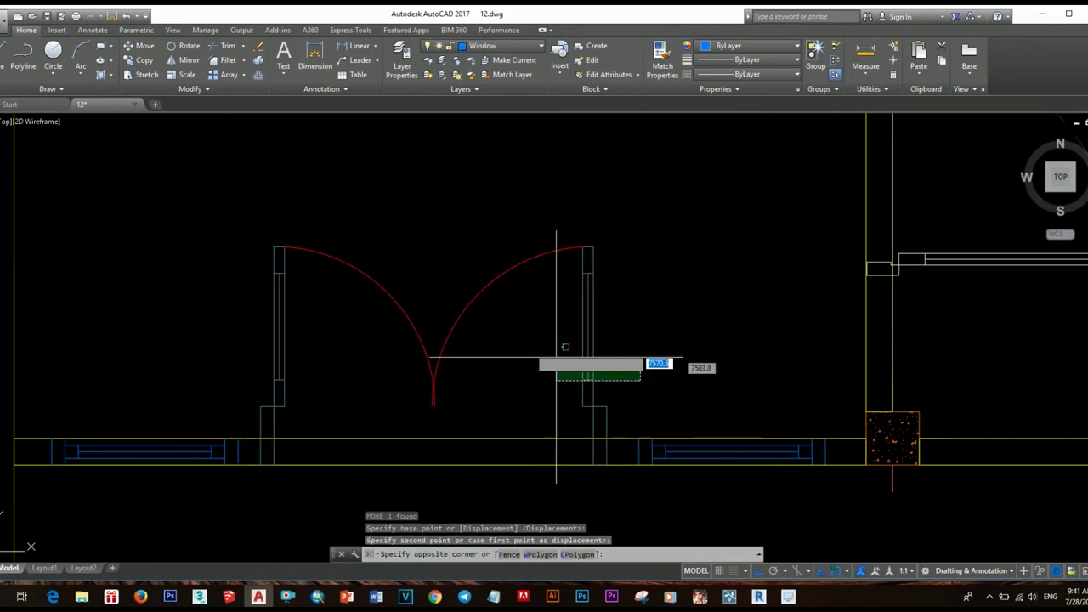
{"action": "left_click", "coordinate": [544, 378]}
{"action": "key", "text": "Return"}
Step: Open the double door block in the Block Editor
{"action": "left_click", "coordinate": [666, 383]}
{"action": "left_click", "coordinate": [667, 382]}
{"action": "double_click", "coordinate": [592, 374]}
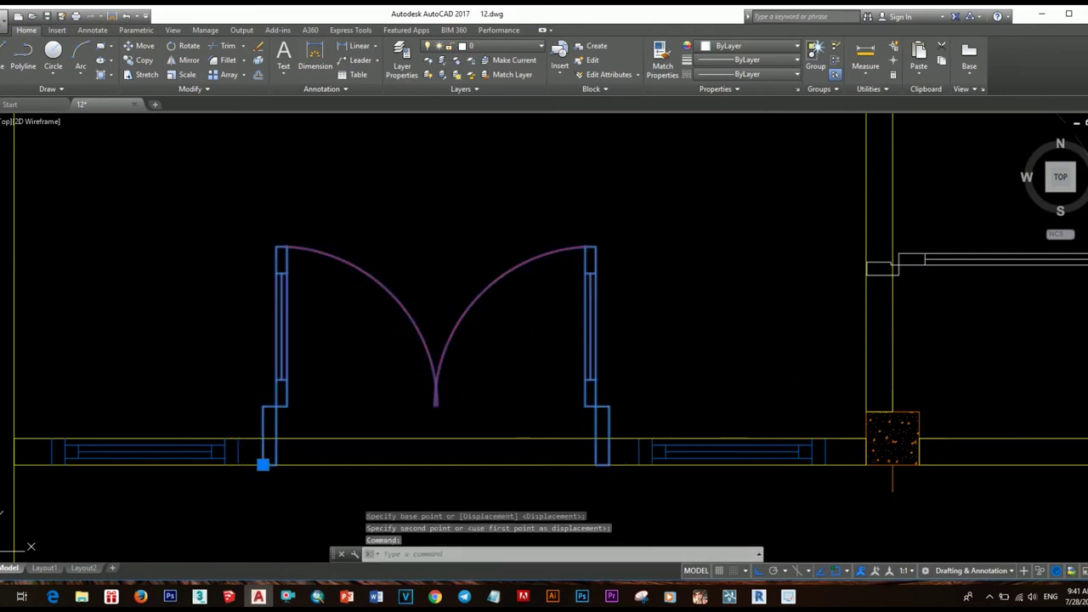
{"action": "left_click", "coordinate": [551, 361]}
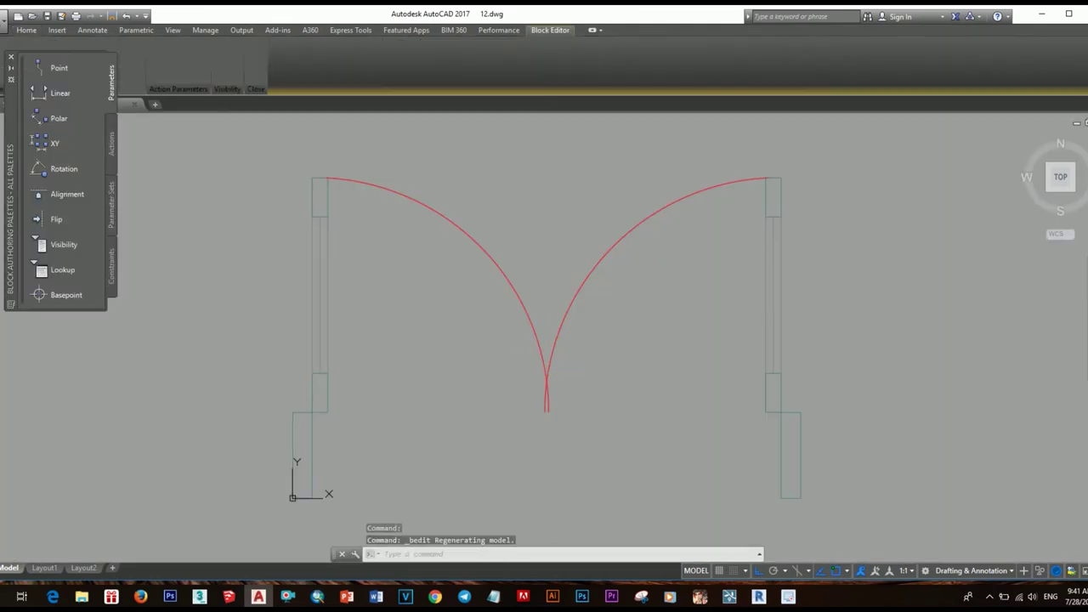
Step: Stretch the lower ends of the door jambs by 100
{"action": "type", "text": "s"}
{"action": "key", "text": "Return"}
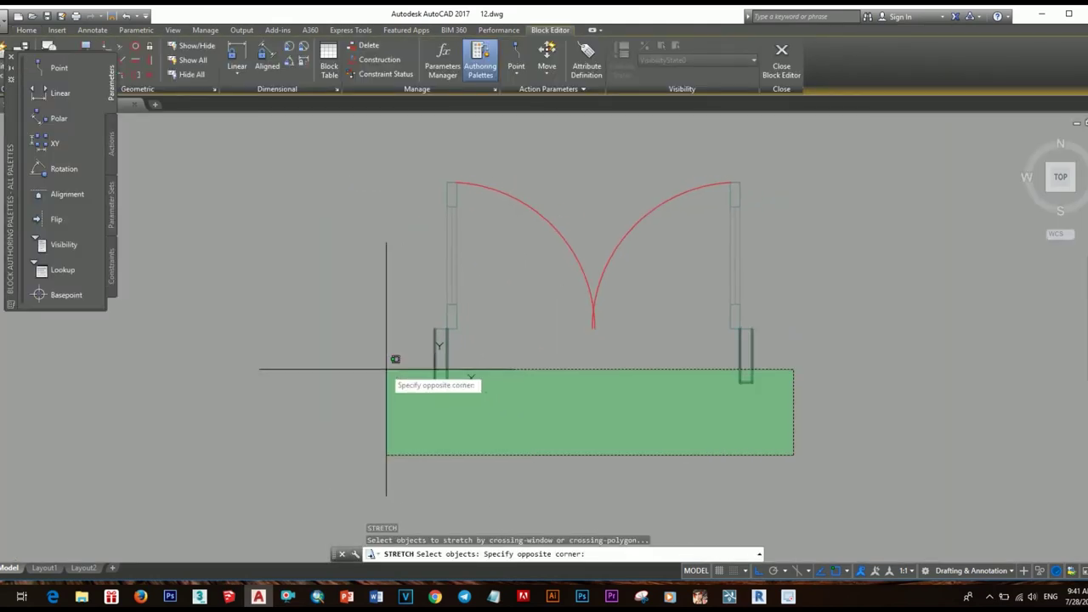
{"action": "left_click", "coordinate": [387, 370]}
{"action": "key", "text": "Return"}
{"action": "left_click", "coordinate": [841, 418]}
{"action": "type", "text": "100"}
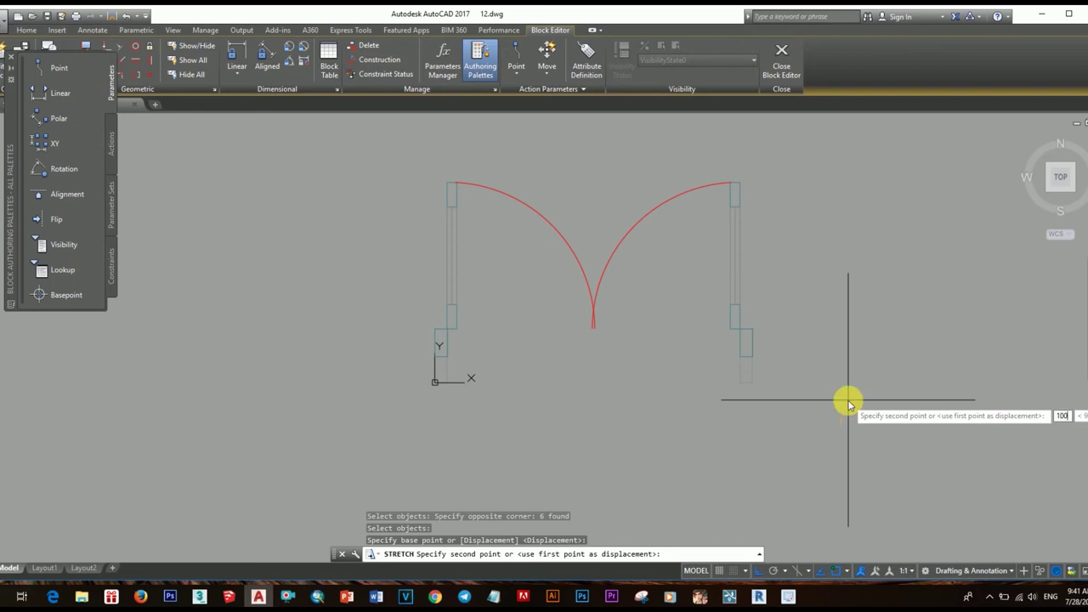
{"action": "key", "text": "Return"}
Step: Close the Block Editor and save the door block changes
{"action": "left_click", "coordinate": [786, 67]}
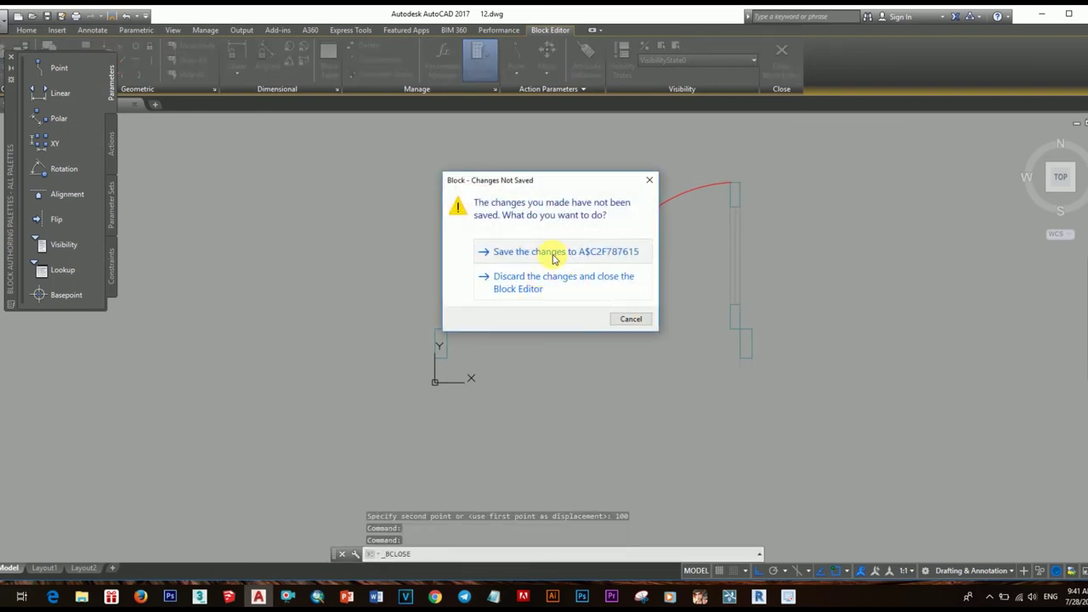
{"action": "left_click", "coordinate": [553, 257]}
{"action": "type", "text": "m"}
{"action": "key", "text": "Return"}
{"action": "scroll", "coordinate": [603, 443], "scroll_direction": "up", "scroll_amount": 3}
Step: Move the revised double door into its wall opening
{"action": "scroll", "coordinate": [602, 443], "scroll_direction": "up", "scroll_amount": 2}
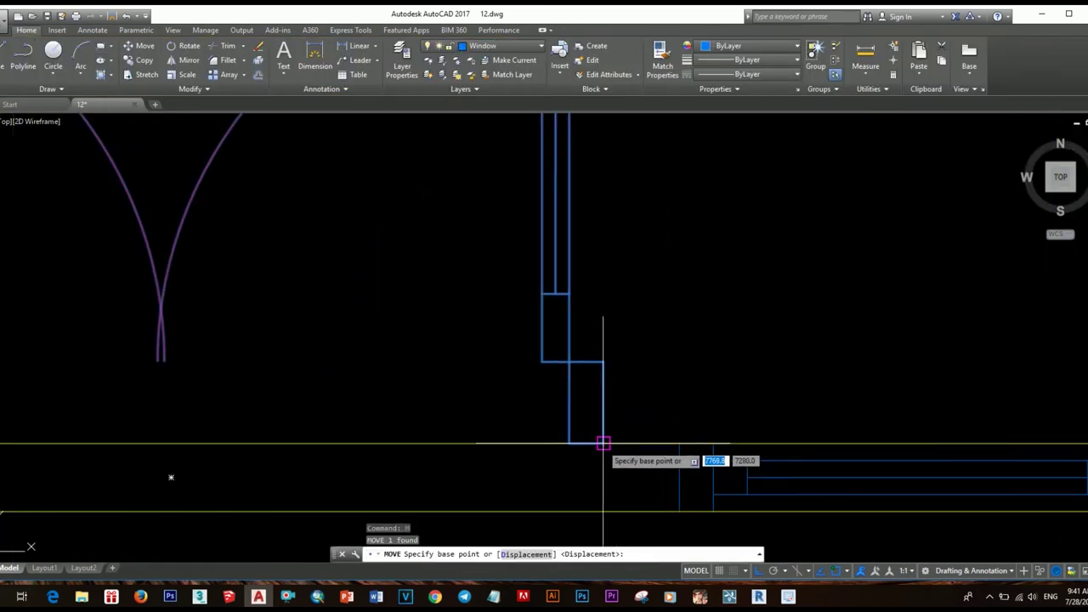
{"action": "left_click", "coordinate": [603, 443]}
{"action": "scroll", "coordinate": [595, 435], "scroll_direction": "down", "scroll_amount": 3}
{"action": "scroll", "coordinate": [576, 432], "scroll_direction": "down", "scroll_amount": 2}
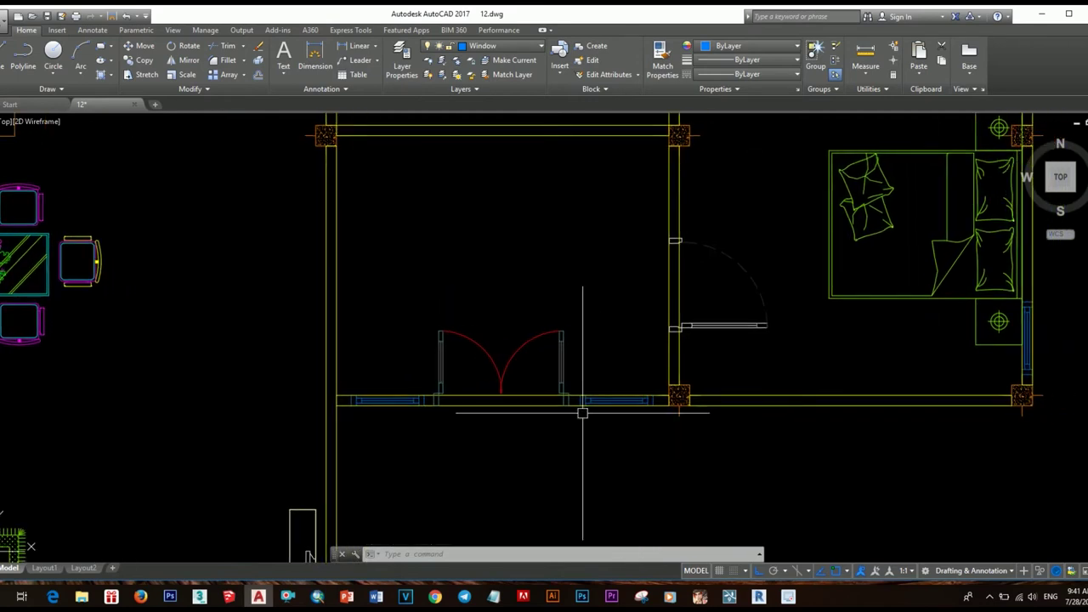
{"action": "scroll", "coordinate": [582, 414], "scroll_direction": "down", "scroll_amount": 4}
{"action": "middle_click_drag", "start_coordinate": [670, 171], "coordinate": [632, 278]}
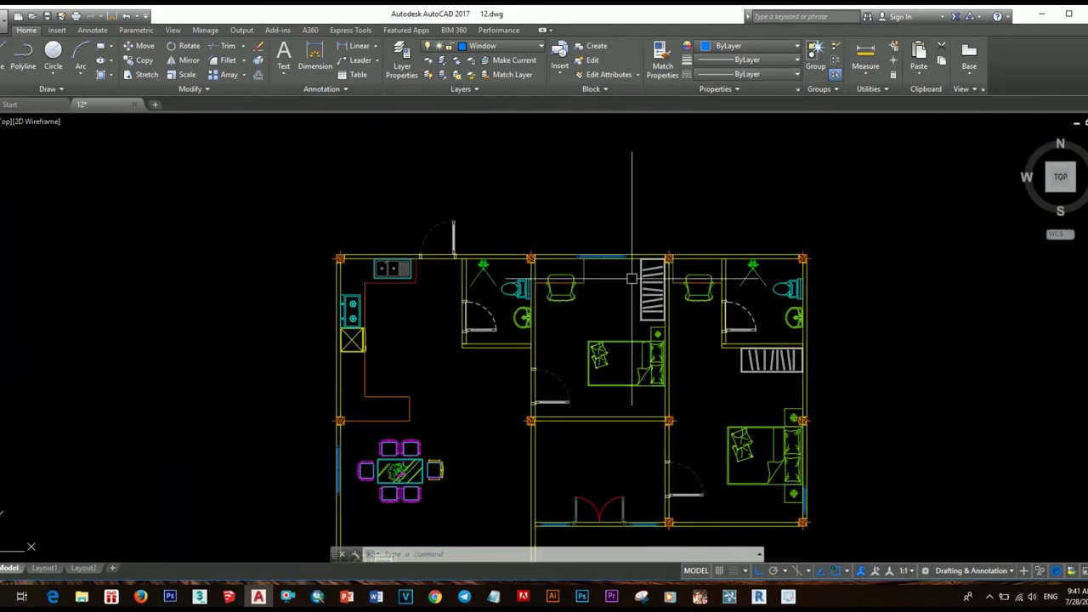
{"action": "scroll", "coordinate": [610, 268], "scroll_direction": "up", "scroll_amount": 5}
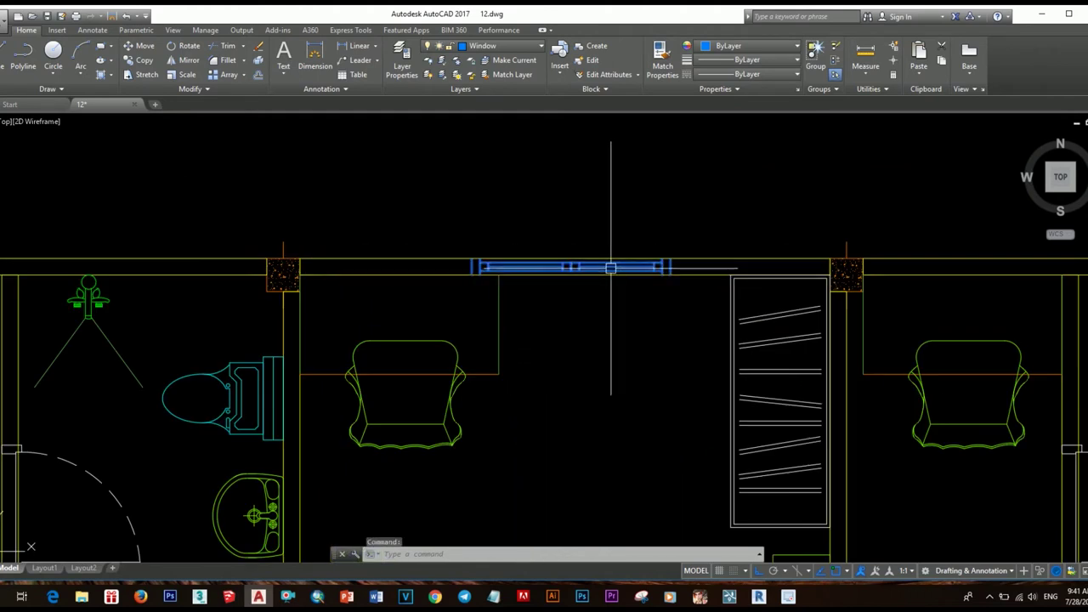
Step: Copy the top-wall window into the kitchen wall above the sink with CO
{"action": "type", "text": "co"}
{"action": "key", "text": "Return"}
{"action": "left_click", "coordinate": [670, 266]}
{"action": "scroll", "coordinate": [654, 264], "scroll_direction": "down", "scroll_amount": 3}
{"action": "scroll", "coordinate": [481, 332], "scroll_direction": "up", "scroll_amount": 3}
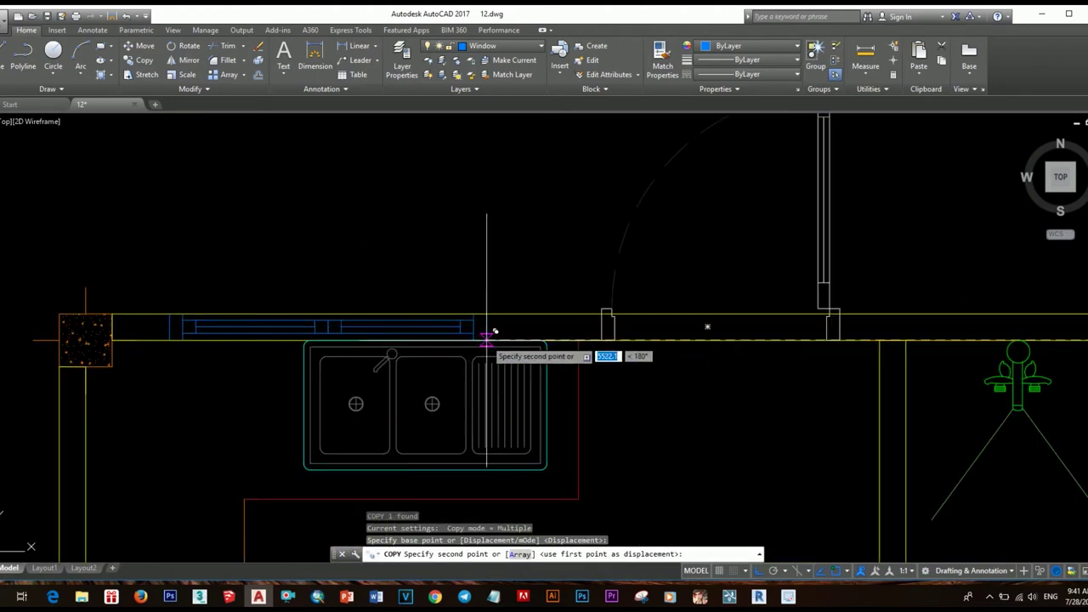
{"action": "left_click", "coordinate": [486, 339]}
{"action": "key", "text": "Escape"}
Step: Start copying the window beside the bed toward the bathroom wall
{"action": "scroll", "coordinate": [553, 352], "scroll_direction": "up", "scroll_amount": 3}
{"action": "scroll", "coordinate": [553, 352], "scroll_direction": "down", "scroll_amount": 4}
{"action": "scroll", "coordinate": [616, 356], "scroll_direction": "down", "scroll_amount": 2}
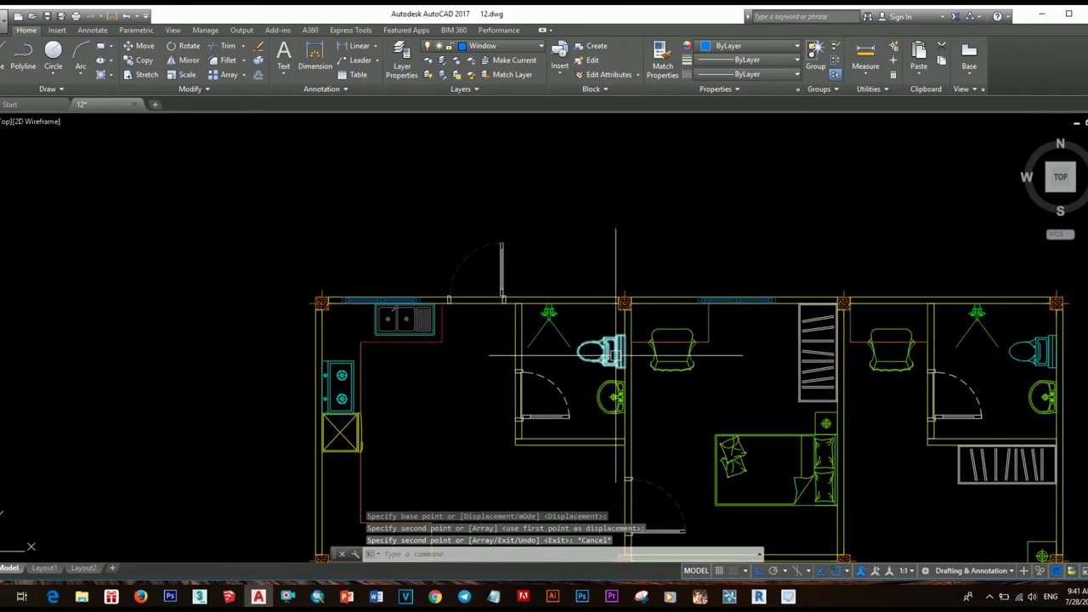
{"action": "scroll", "coordinate": [616, 355], "scroll_direction": "down", "scroll_amount": 2}
{"action": "scroll", "coordinate": [756, 449], "scroll_direction": "up", "scroll_amount": 6}
{"action": "type", "text": "co"}
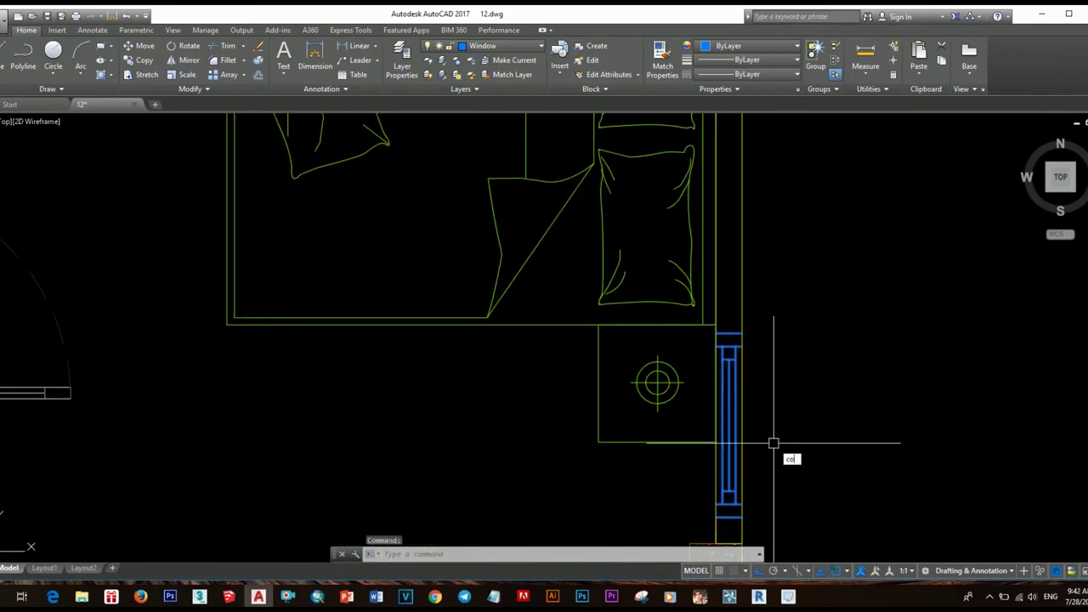
{"action": "key", "text": "Return"}
{"action": "left_click", "coordinate": [741, 516]}
{"action": "scroll", "coordinate": [740, 255], "scroll_direction": "down", "scroll_amount": 4}
{"action": "scroll", "coordinate": [724, 319], "scroll_direction": "up", "scroll_amount": 4}
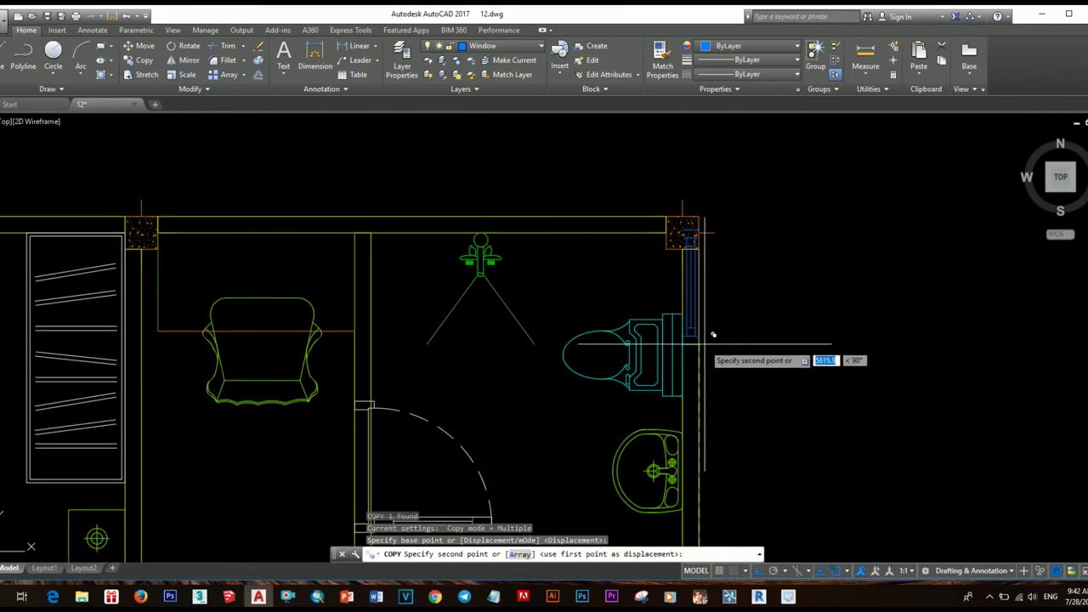
{"action": "middle_click_drag", "start_coordinate": [709, 424], "coordinate": [711, 331]}
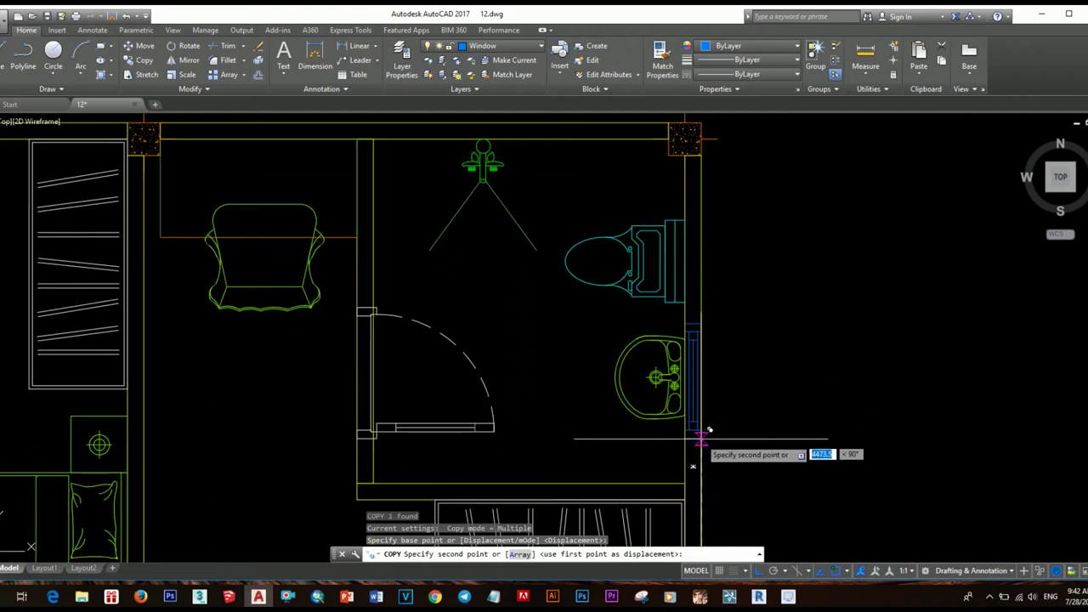
{"action": "middle_click_drag", "start_coordinate": [724, 239], "coordinate": [724, 347]}
Step: Place the window copy above the bathroom and rotate it 90° to lie horizontal
{"action": "left_click", "coordinate": [729, 223]}
{"action": "key", "text": "Escape"}
{"action": "left_click", "coordinate": [726, 207]}
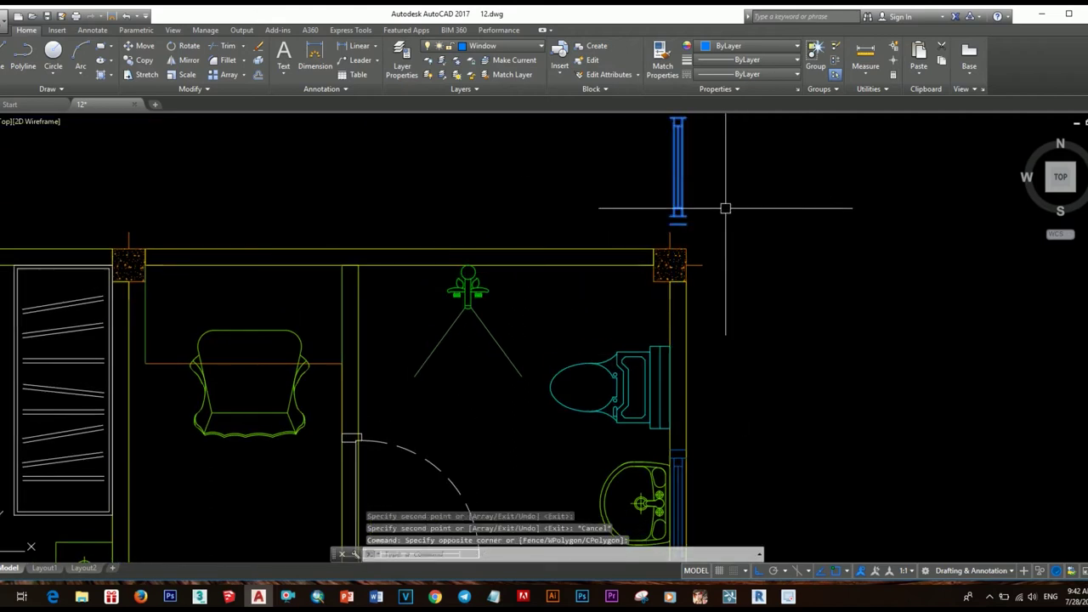
{"action": "type", "text": "ro"}
{"action": "key", "text": "Return"}
{"action": "left_click", "coordinate": [726, 212]}
{"action": "left_click", "coordinate": [802, 213]}
Step: Move the rotated window into the bathroom's top wall
{"action": "type", "text": "m"}
{"action": "key", "text": "Return"}
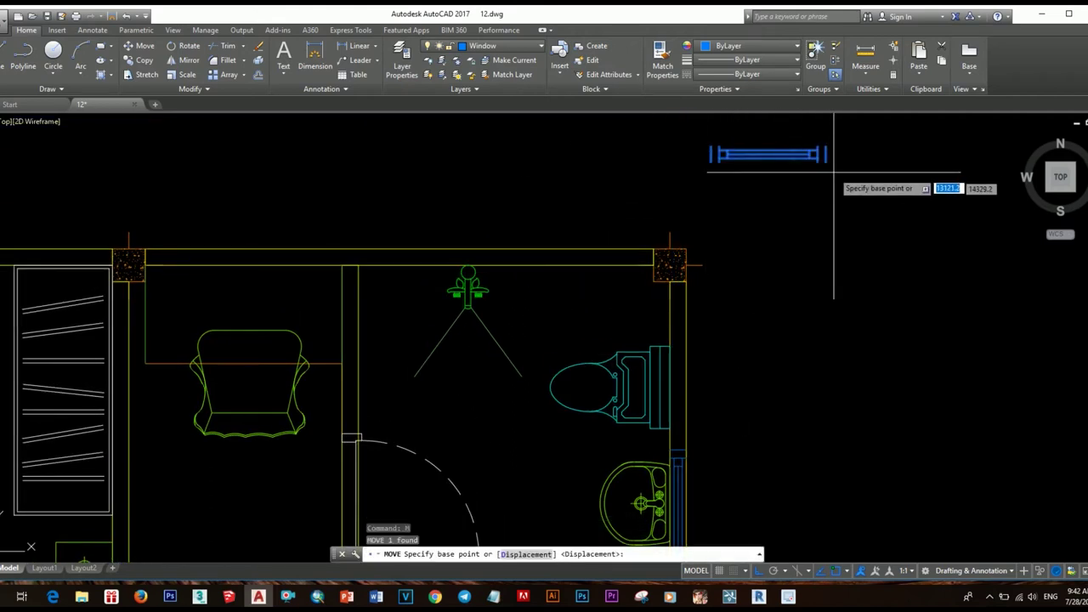
{"action": "left_click", "coordinate": [840, 225]}
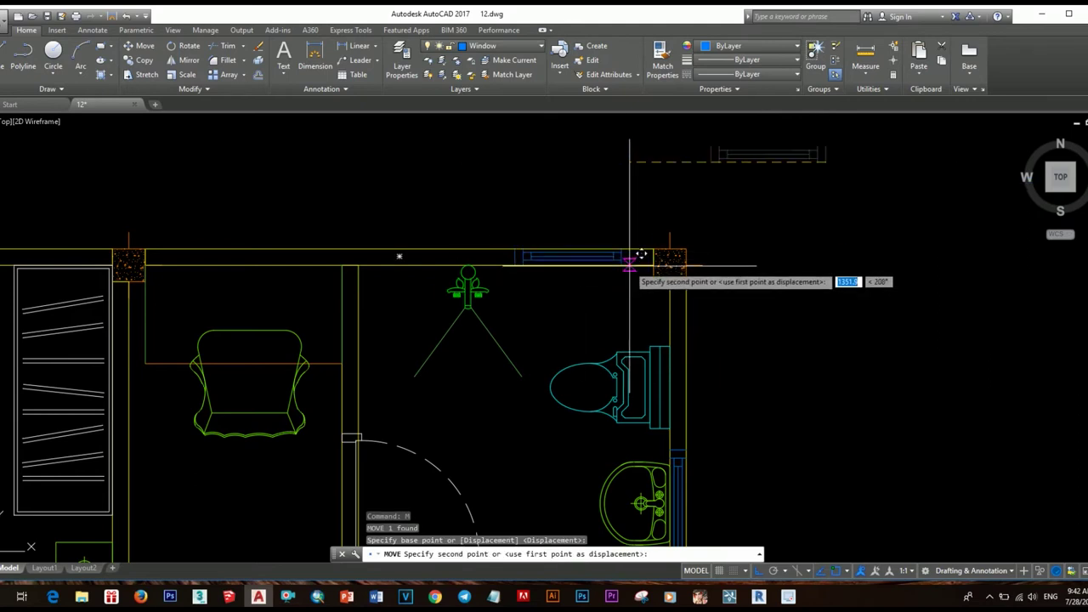
{"action": "left_click", "coordinate": [641, 255]}
{"action": "scroll", "coordinate": [642, 253], "scroll_direction": "up", "scroll_amount": 5}
Step: Copy the placed window into another exterior wall
{"action": "key", "text": "Return"}
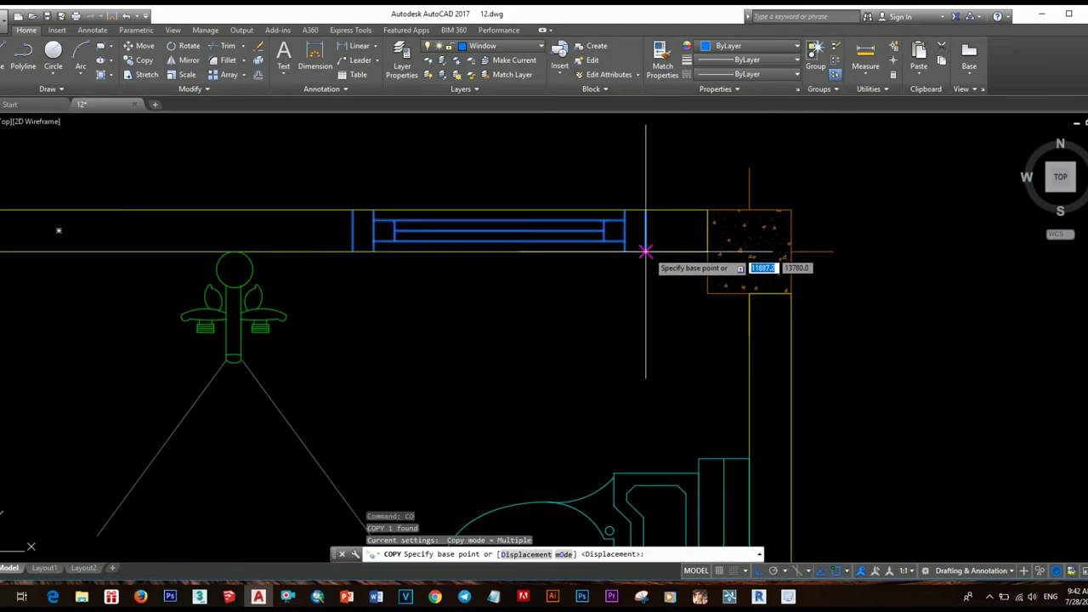
{"action": "left_click", "coordinate": [708, 250]}
{"action": "scroll", "coordinate": [706, 255], "scroll_direction": "down", "scroll_amount": 5}
{"action": "scroll", "coordinate": [444, 294], "scroll_direction": "up", "scroll_amount": 3}
{"action": "left_click", "coordinate": [443, 294]}
Step: Add a further window copy in the bedroom's top wall
{"action": "scroll", "coordinate": [443, 293], "scroll_direction": "down", "scroll_amount": 5}
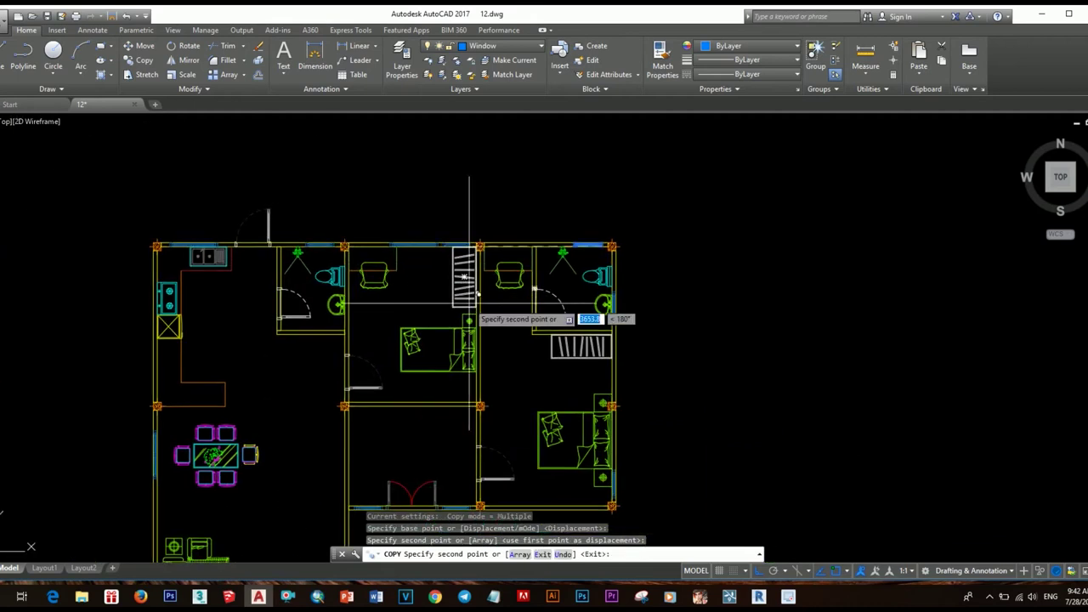
{"action": "middle_click_drag", "start_coordinate": [508, 403], "coordinate": [415, 303]}
{"action": "scroll", "coordinate": [539, 275], "scroll_direction": "up", "scroll_amount": 3}
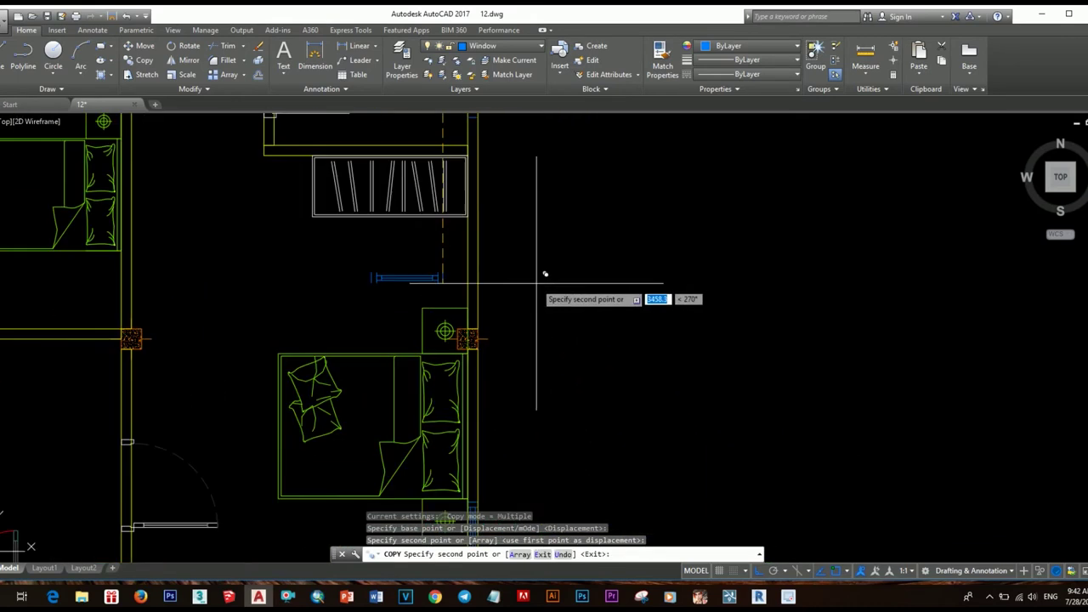
{"action": "scroll", "coordinate": [539, 275], "scroll_direction": "down", "scroll_amount": 3}
{"action": "scroll", "coordinate": [428, 177], "scroll_direction": "up", "scroll_amount": 6}
{"action": "scroll", "coordinate": [425, 181], "scroll_direction": "up", "scroll_amount": 2}
{"action": "left_click", "coordinate": [425, 181]}
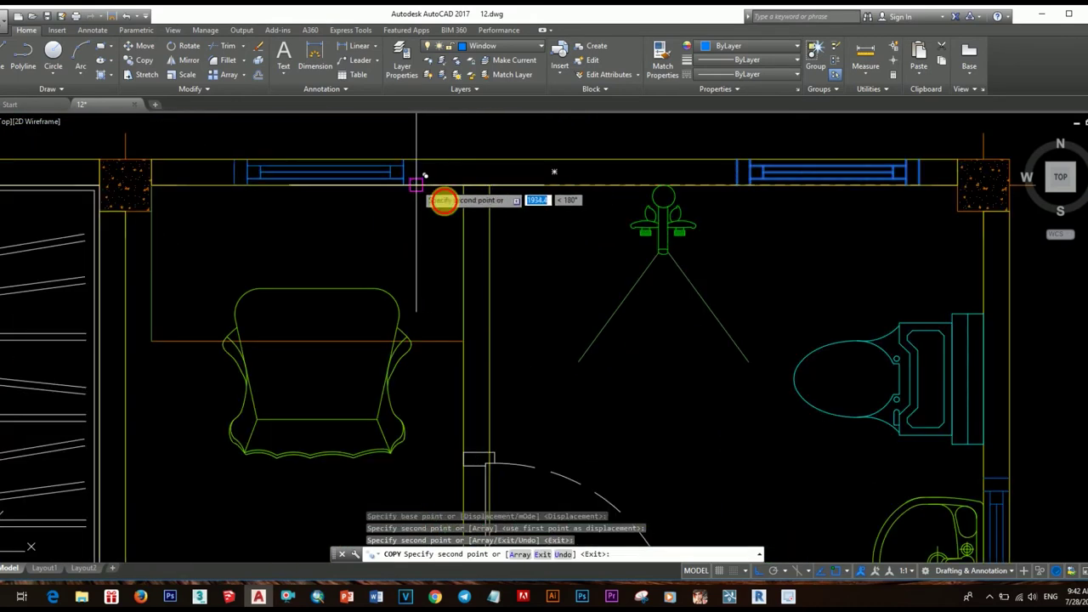
{"action": "scroll", "coordinate": [430, 191], "scroll_direction": "down", "scroll_amount": 4}
{"action": "scroll", "coordinate": [498, 291], "scroll_direction": "down", "scroll_amount": 3}
{"action": "scroll", "coordinate": [516, 315], "scroll_direction": "down", "scroll_amount": 1}
{"action": "scroll", "coordinate": [515, 315], "scroll_direction": "up", "scroll_amount": 2}
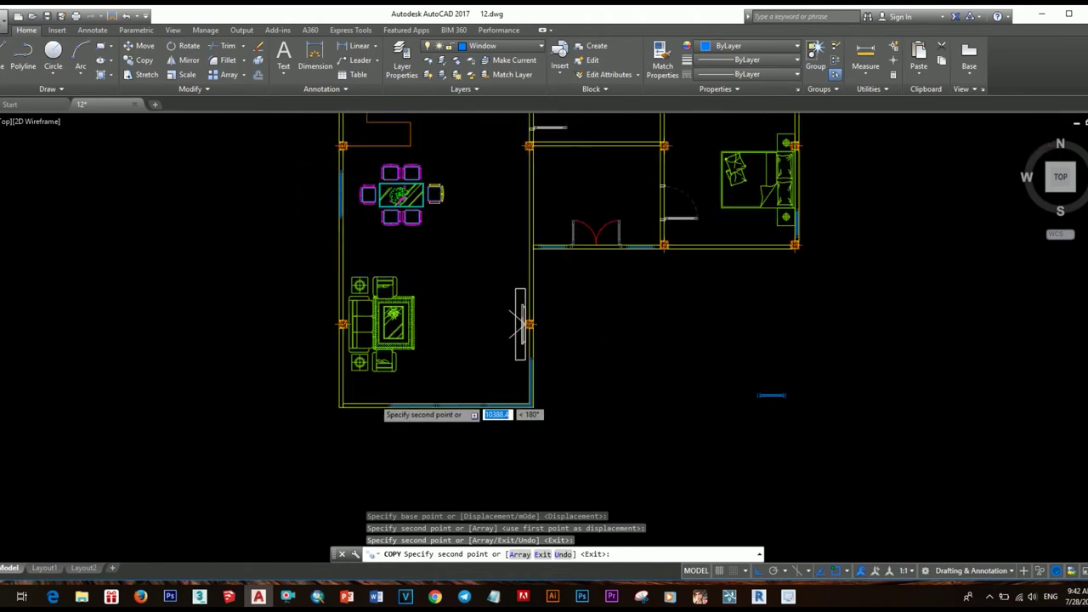
{"action": "scroll", "coordinate": [431, 319], "scroll_direction": "down", "scroll_amount": 2}
{"action": "key", "text": "Escape"}
Step: Copy the window beside the sink into the living room wall
{"action": "scroll", "coordinate": [664, 262], "scroll_direction": "up", "scroll_amount": 5}
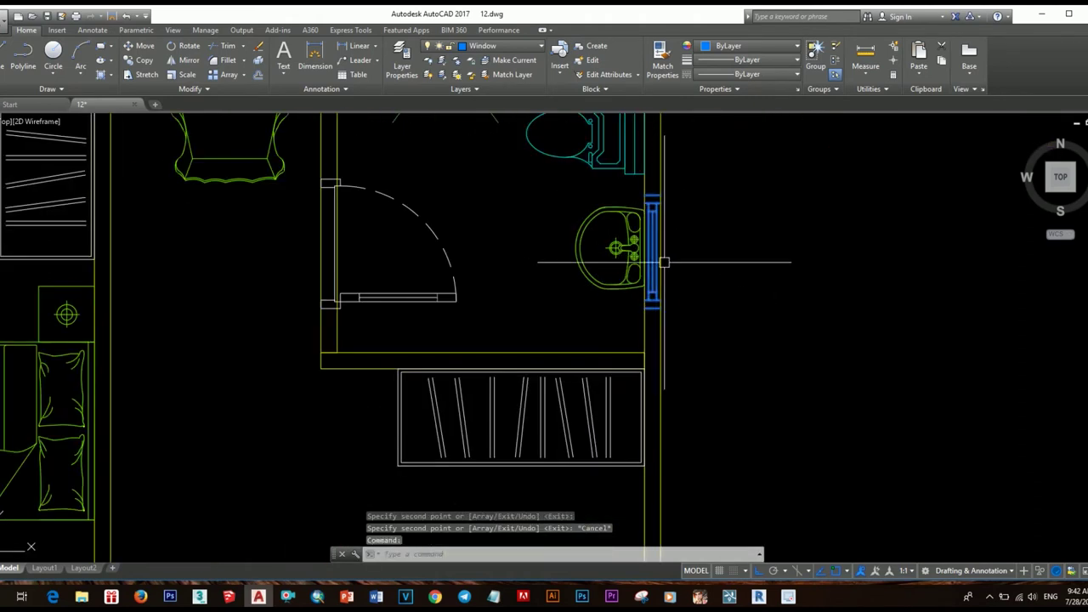
{"action": "type", "text": "co"}
{"action": "key", "text": "Return"}
{"action": "left_click", "coordinate": [653, 212]}
{"action": "scroll", "coordinate": [535, 302], "scroll_direction": "down", "scroll_amount": 4}
{"action": "scroll", "coordinate": [357, 387], "scroll_direction": "down", "scroll_amount": 2}
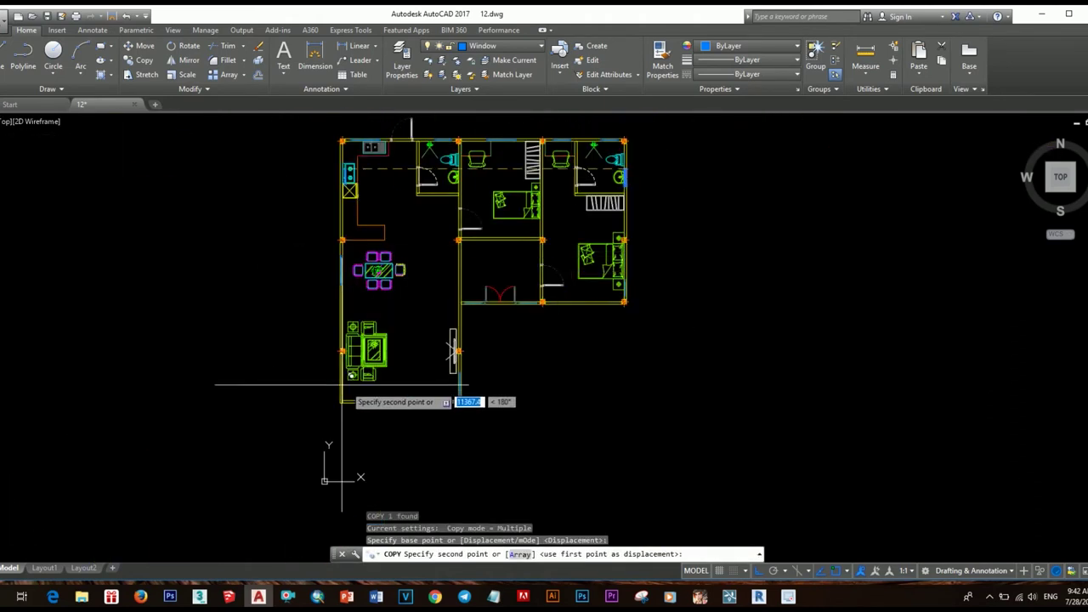
{"action": "scroll", "coordinate": [339, 356], "scroll_direction": "up", "scroll_amount": 3}
{"action": "left_click", "coordinate": [338, 363]}
{"action": "scroll", "coordinate": [338, 364], "scroll_direction": "down", "scroll_amount": 5}
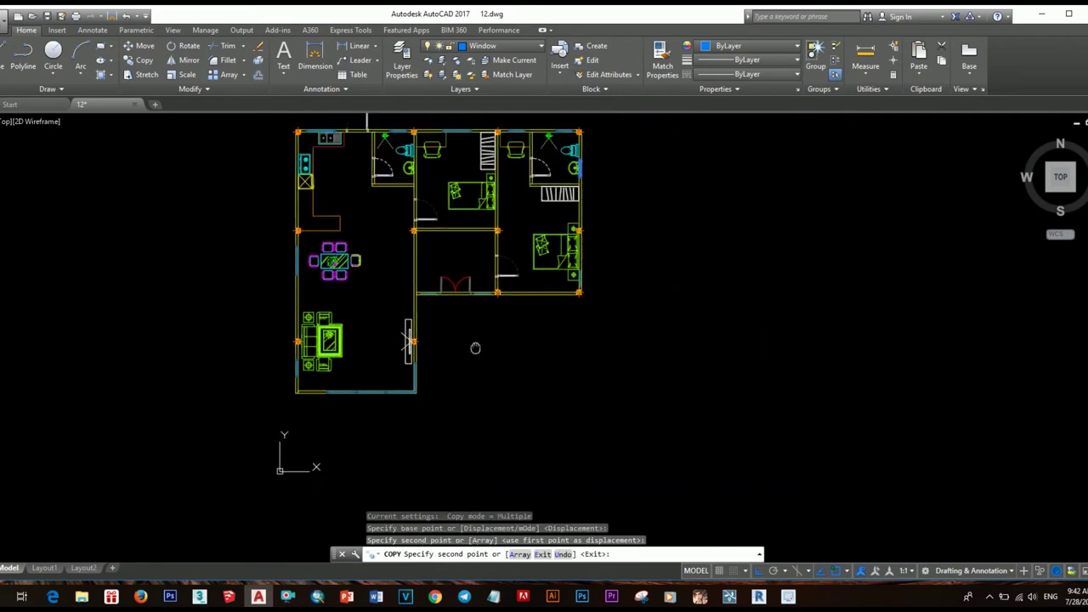
{"action": "scroll", "coordinate": [525, 229], "scroll_direction": "up", "scroll_amount": 3}
{"action": "scroll", "coordinate": [525, 230], "scroll_direction": "up", "scroll_amount": 3}
{"action": "scroll", "coordinate": [525, 238], "scroll_direction": "down", "scroll_amount": 3}
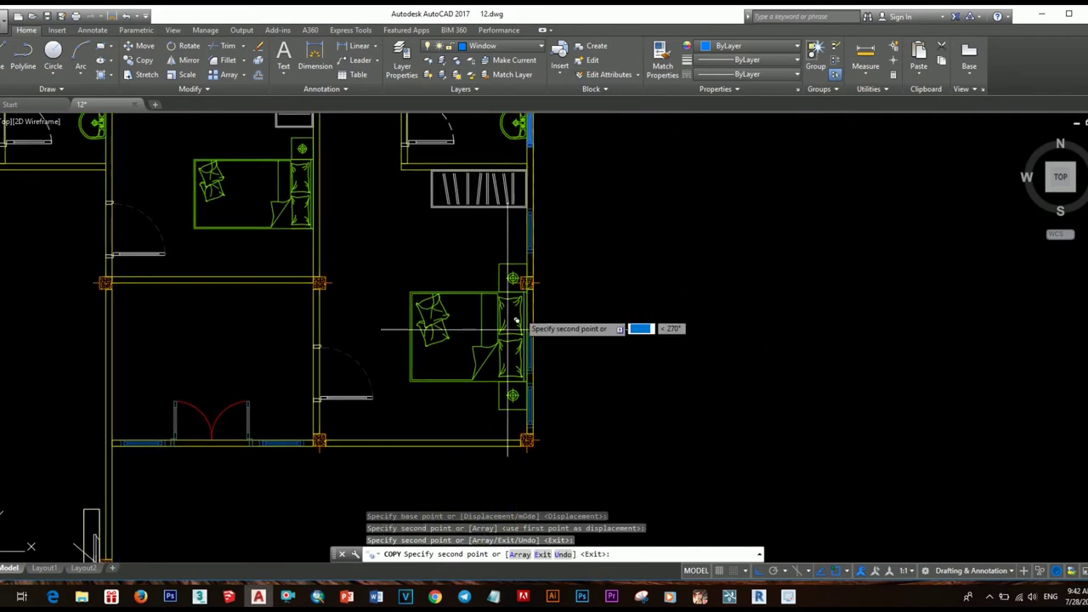
{"action": "scroll", "coordinate": [510, 393], "scroll_direction": "down", "scroll_amount": 1}
{"action": "key", "text": "Escape"}
Step: Copy the pair of windows along the bottom exterior wall
{"action": "scroll", "coordinate": [498, 301], "scroll_direction": "up", "scroll_amount": 2}
{"action": "scroll", "coordinate": [476, 383], "scroll_direction": "up", "scroll_amount": 2}
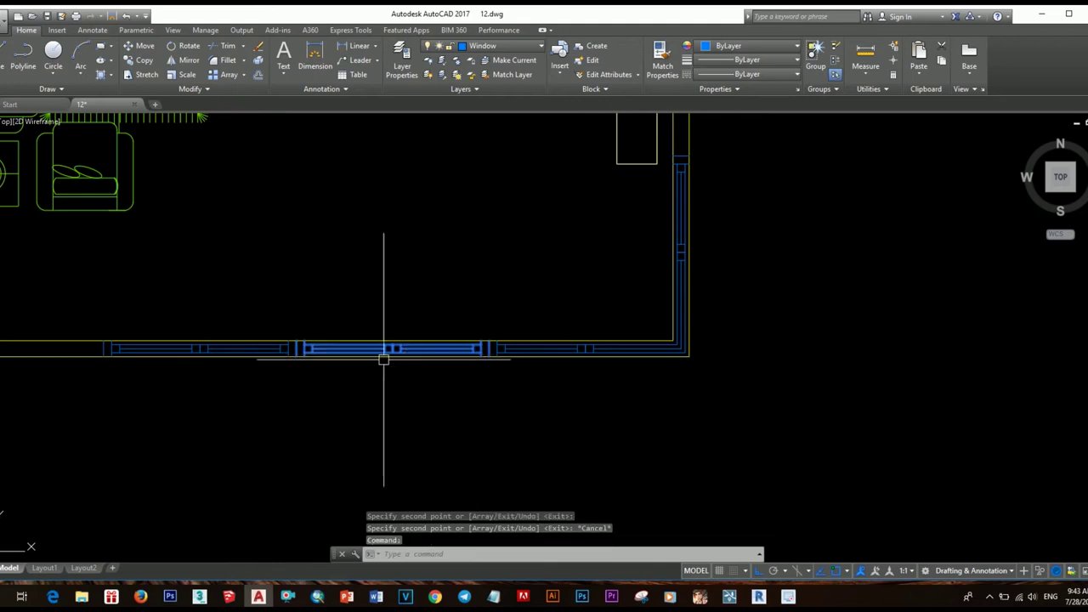
{"action": "type", "text": "co"}
{"action": "key", "text": "Return"}
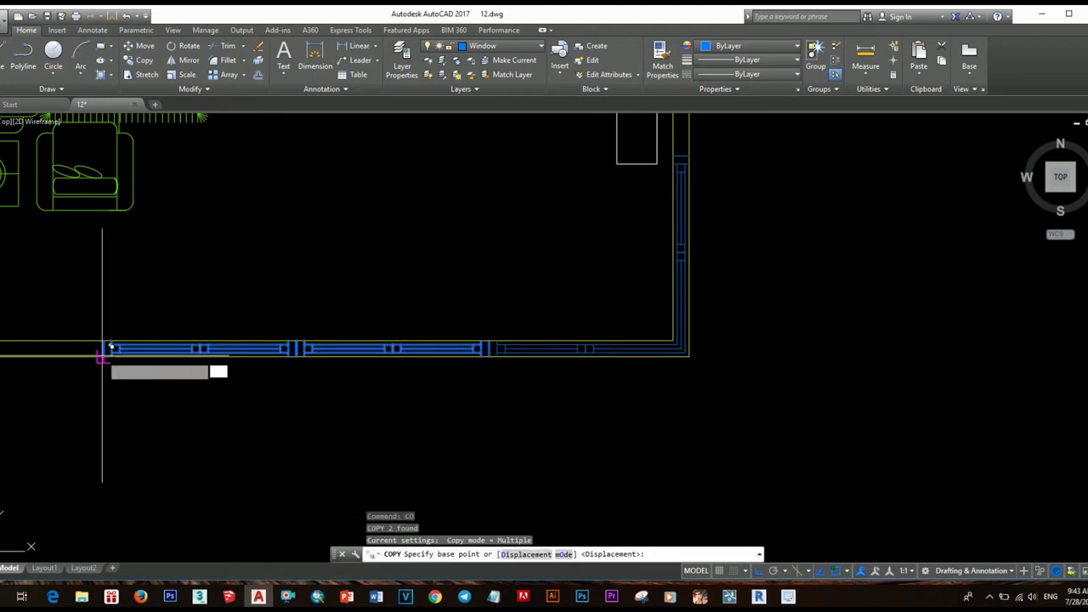
{"action": "left_click", "coordinate": [102, 355]}
{"action": "scroll", "coordinate": [102, 356], "scroll_direction": "down", "scroll_amount": 3}
{"action": "scroll", "coordinate": [478, 244], "scroll_direction": "up", "scroll_amount": 3}
{"action": "left_click", "coordinate": [371, 326]}
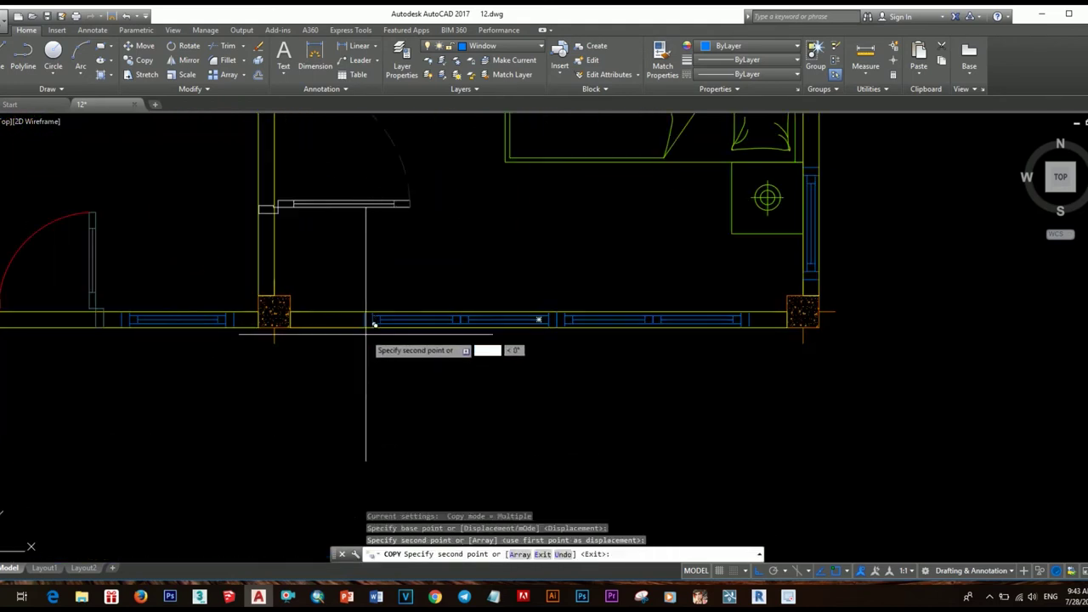
{"action": "scroll", "coordinate": [365, 365], "scroll_direction": "down", "scroll_amount": 2}
{"action": "scroll", "coordinate": [365, 366], "scroll_direction": "down", "scroll_amount": 2}
{"action": "key", "text": "Escape"}
Step: Start trimming the wall lines
{"action": "scroll", "coordinate": [360, 275], "scroll_direction": "up", "scroll_amount": 2}
{"action": "scroll", "coordinate": [360, 275], "scroll_direction": "up", "scroll_amount": 5}
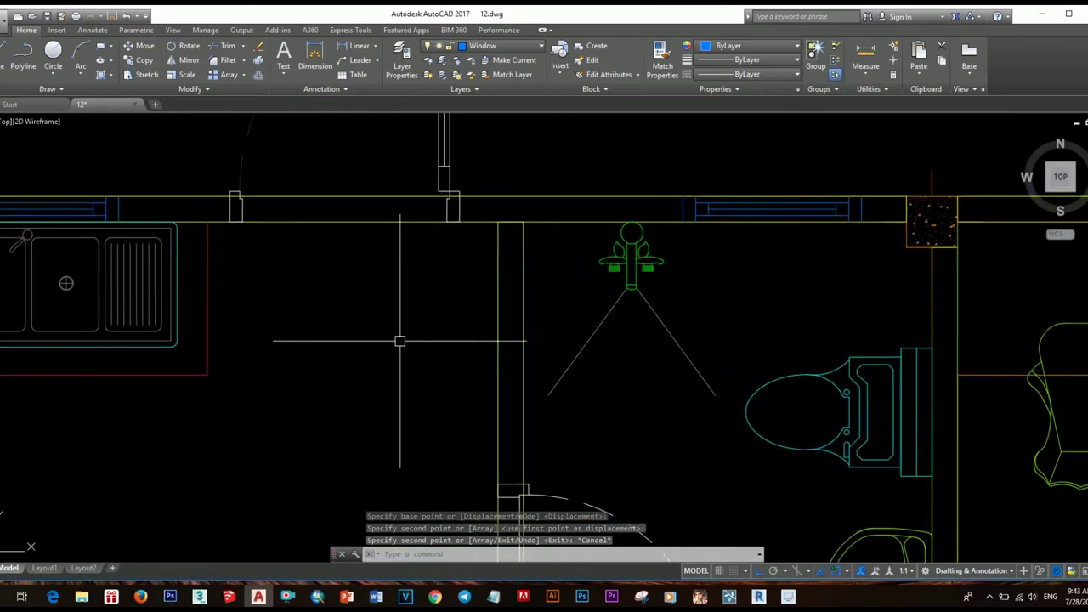
{"action": "scroll", "coordinate": [399, 337], "scroll_direction": "up", "scroll_amount": 1}
{"action": "key", "text": "Return"}
{"action": "scroll", "coordinate": [396, 326], "scroll_direction": "up", "scroll_amount": 3}
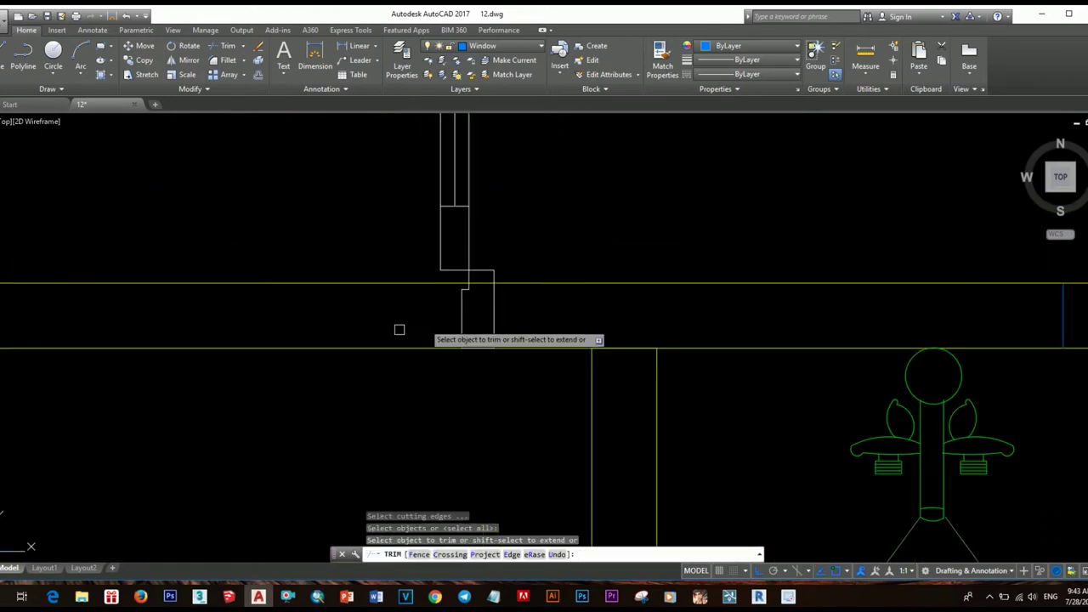
{"action": "left_click", "coordinate": [396, 326]}
{"action": "scroll", "coordinate": [397, 268], "scroll_direction": "down", "scroll_amount": 3}
{"action": "left_click", "coordinate": [397, 268]}
{"action": "scroll", "coordinate": [375, 178], "scroll_direction": "down", "scroll_amount": 3}
{"action": "scroll", "coordinate": [571, 383], "scroll_direction": "up", "scroll_amount": 1}
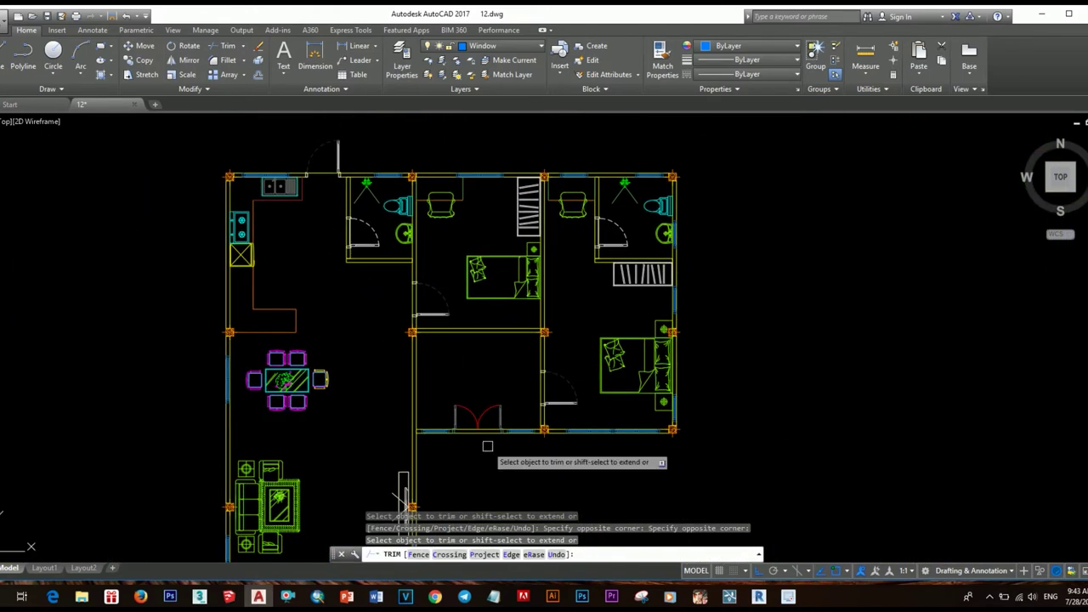
{"action": "scroll", "coordinate": [458, 418], "scroll_direction": "up", "scroll_amount": 5}
{"action": "scroll", "coordinate": [540, 424], "scroll_direction": "up", "scroll_amount": 3}
{"action": "scroll", "coordinate": [544, 440], "scroll_direction": "down", "scroll_amount": 3}
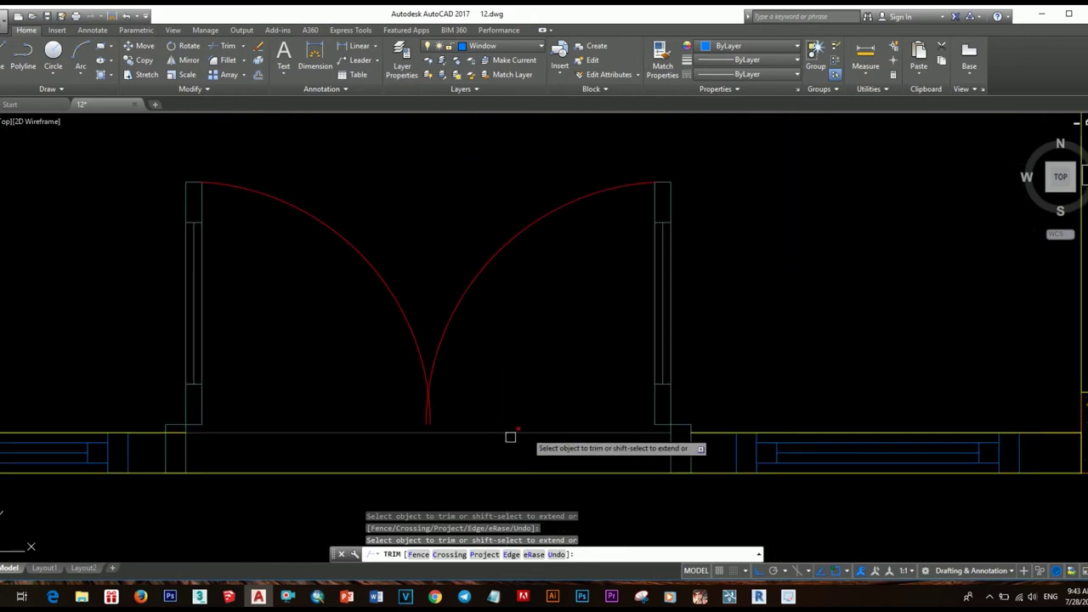
{"action": "middle_click_drag", "start_coordinate": [272, 413], "coordinate": [514, 409]}
{"action": "scroll", "coordinate": [521, 418], "scroll_direction": "down", "scroll_amount": 3}
{"action": "scroll", "coordinate": [583, 414], "scroll_direction": "up", "scroll_amount": 3}
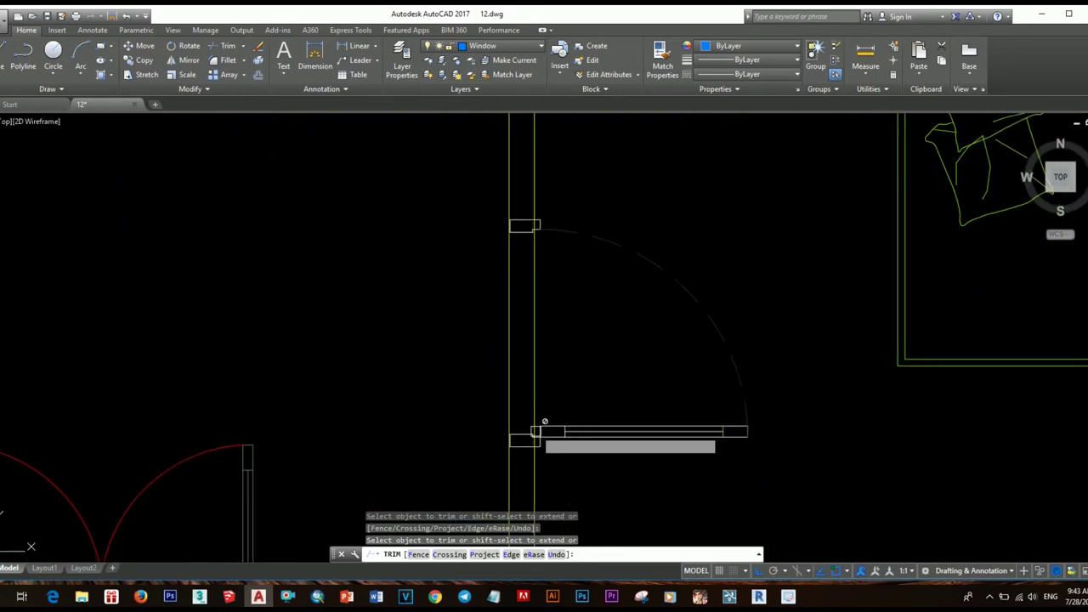
{"action": "scroll", "coordinate": [522, 442], "scroll_direction": "up", "scroll_amount": 2}
{"action": "scroll", "coordinate": [523, 451], "scroll_direction": "down", "scroll_amount": 1}
{"action": "left_click", "coordinate": [558, 368]}
{"action": "left_click", "coordinate": [482, 334]}
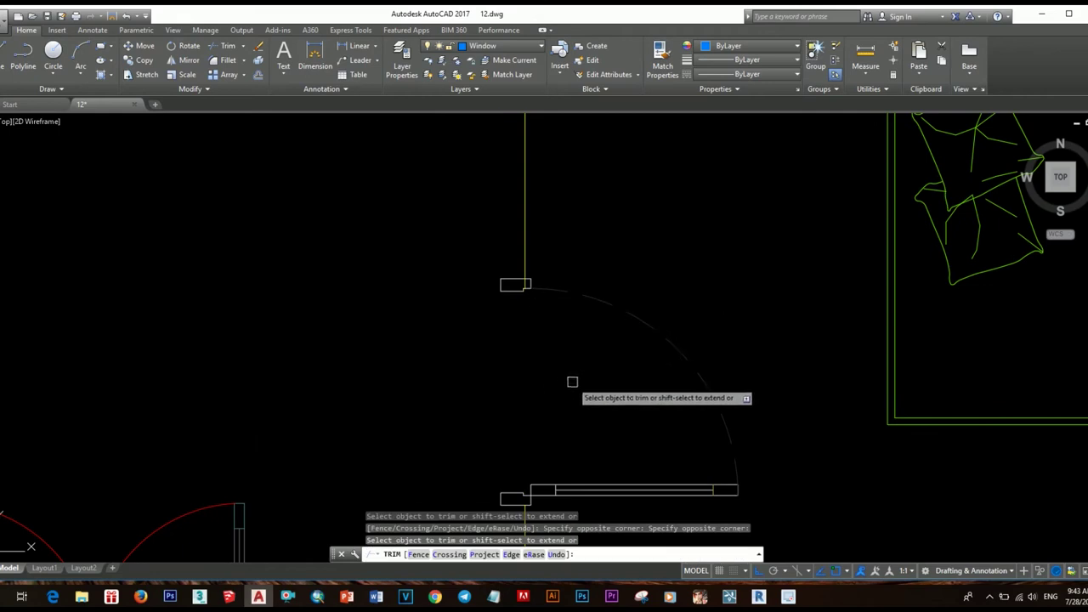
{"action": "key", "text": "ctrl+z"}
{"action": "scroll", "coordinate": [573, 382], "scroll_direction": "down", "scroll_amount": 2}
{"action": "middle_click_drag", "start_coordinate": [573, 382], "coordinate": [467, 400]}
{"action": "scroll", "coordinate": [584, 409], "scroll_direction": "up", "scroll_amount": 3}
{"action": "scroll", "coordinate": [602, 315], "scroll_direction": "down", "scroll_amount": 2}
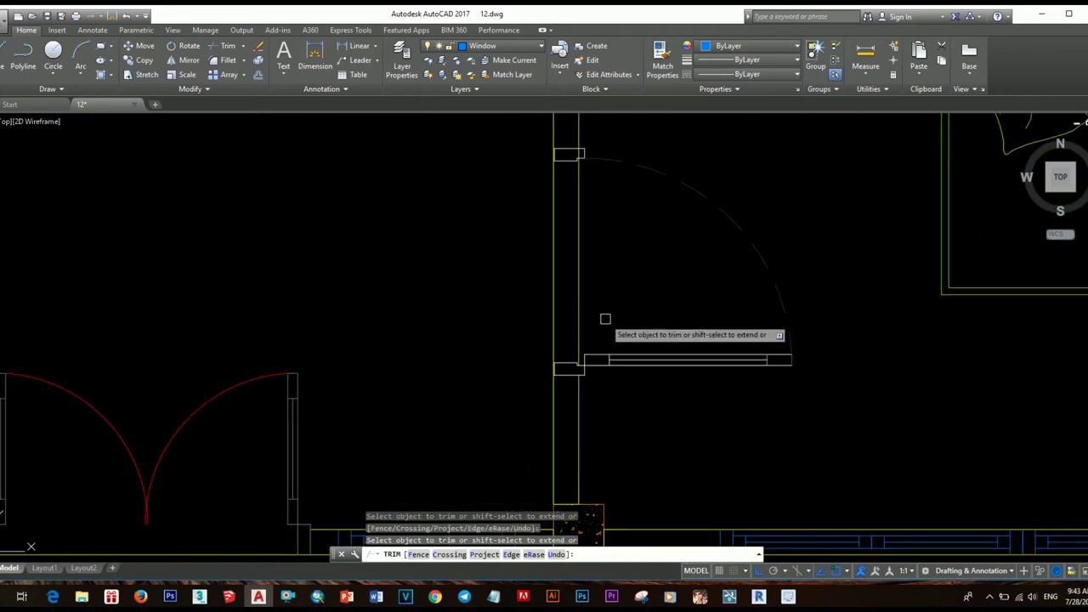
{"action": "middle_click_drag", "start_coordinate": [603, 315], "coordinate": [601, 392]}
{"action": "key", "text": "Escape"}
{"action": "scroll", "coordinate": [595, 401], "scroll_direction": "down", "scroll_amount": 3}
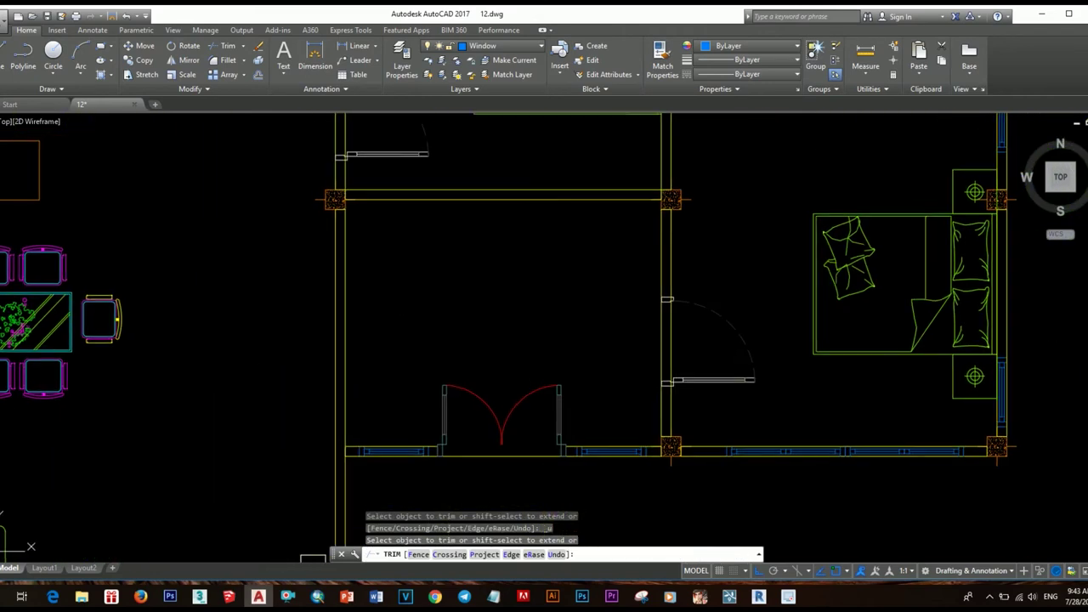
{"action": "scroll", "coordinate": [678, 350], "scroll_direction": "up", "scroll_amount": 3}
{"action": "left_click", "coordinate": [679, 351]}
{"action": "type", "text": "m"}
{"action": "key", "text": "Return"}
{"action": "scroll", "coordinate": [437, 433], "scroll_direction": "up", "scroll_amount": 3}
{"action": "middle_click_drag", "start_coordinate": [437, 433], "coordinate": [479, 340]}
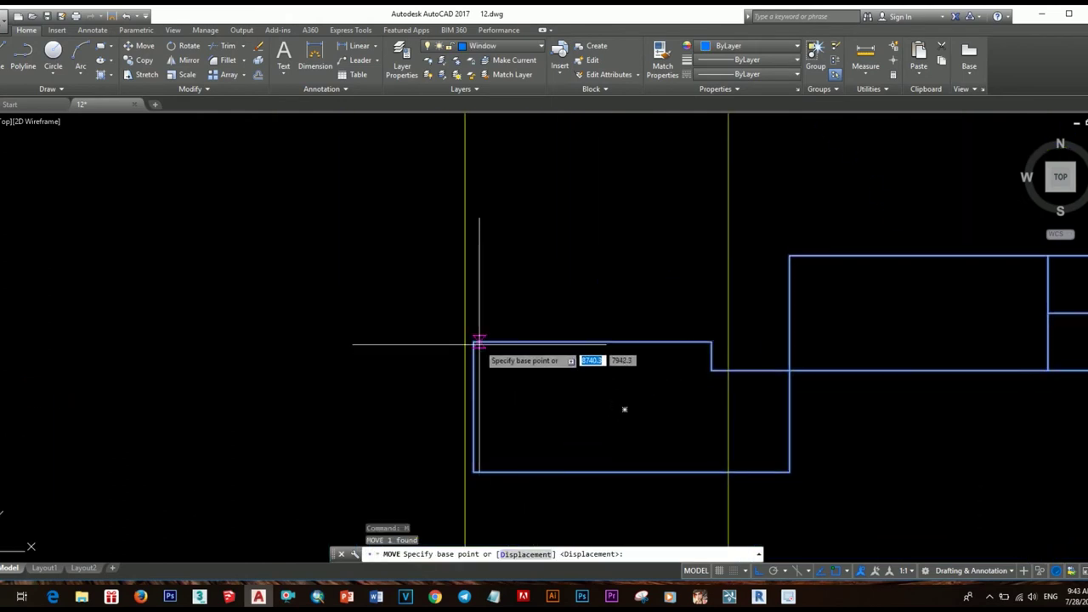
{"action": "left_click", "coordinate": [465, 340]}
{"action": "scroll", "coordinate": [464, 340], "scroll_direction": "down", "scroll_amount": 1}
{"action": "key", "text": "Return"}
{"action": "key", "text": "Return"}
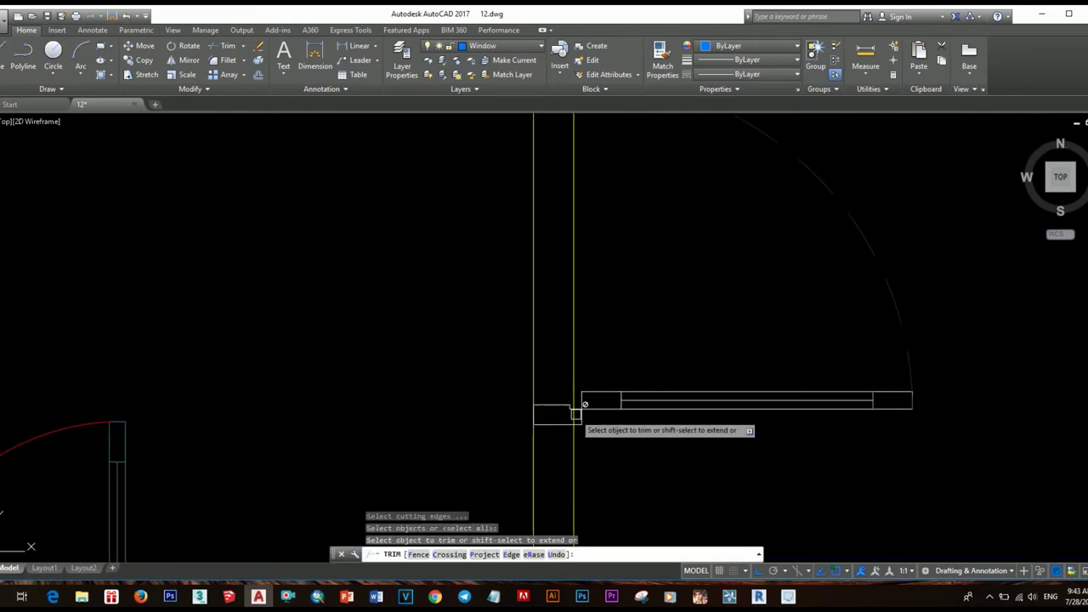
{"action": "scroll", "coordinate": [593, 389], "scroll_direction": "down", "scroll_amount": 2}
{"action": "scroll", "coordinate": [555, 350], "scroll_direction": "down", "scroll_amount": 2}
{"action": "scroll", "coordinate": [555, 350], "scroll_direction": "down", "scroll_amount": 2}
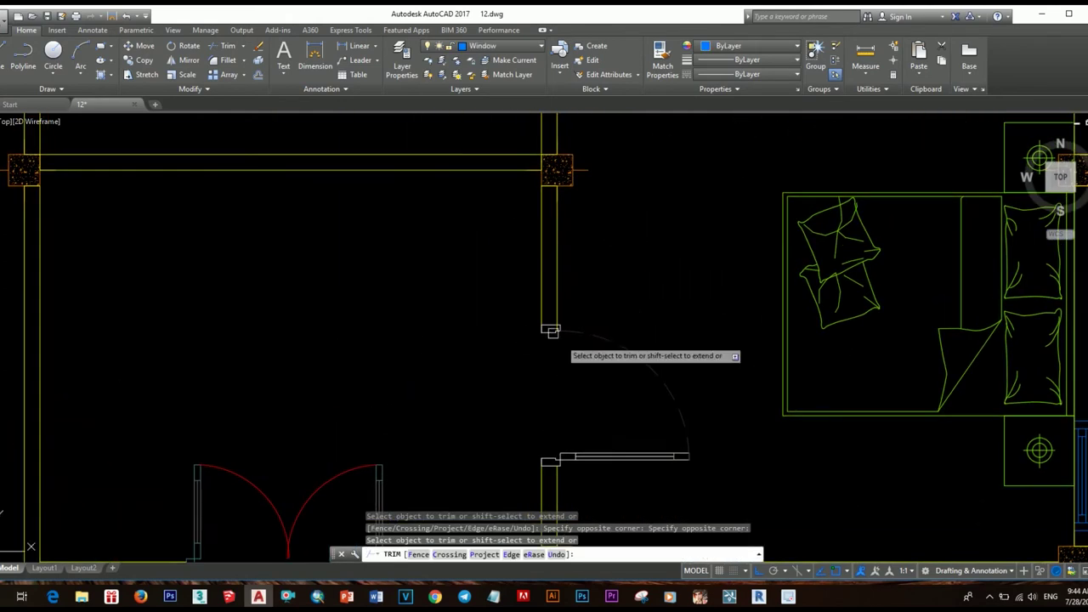
{"action": "scroll", "coordinate": [595, 365], "scroll_direction": "up", "scroll_amount": 3}
{"action": "scroll", "coordinate": [595, 364], "scroll_direction": "down", "scroll_amount": 4}
{"action": "middle_click_drag", "start_coordinate": [633, 201], "coordinate": [673, 270]}
{"action": "scroll", "coordinate": [681, 259], "scroll_direction": "up", "scroll_amount": 5}
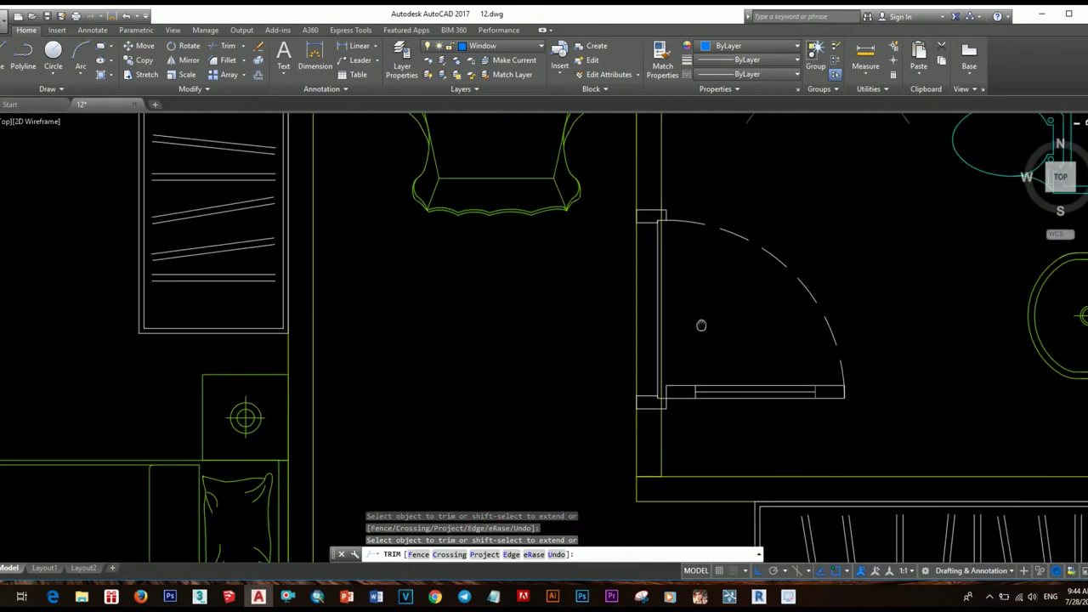
{"action": "scroll", "coordinate": [654, 238], "scroll_direction": "down", "scroll_amount": 2}
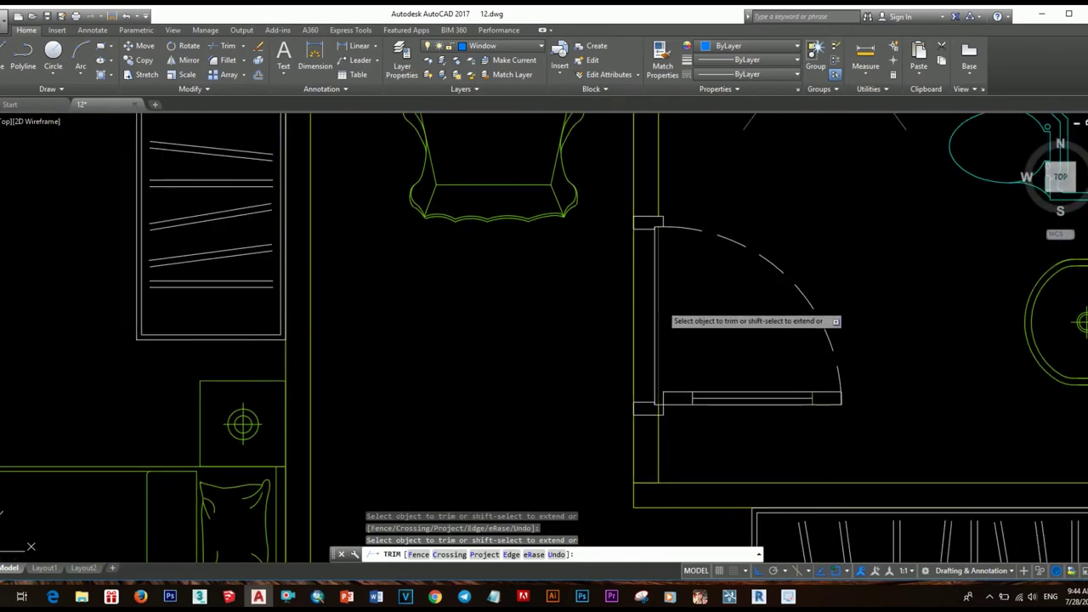
{"action": "scroll", "coordinate": [661, 304], "scroll_direction": "up", "scroll_amount": 3}
{"action": "scroll", "coordinate": [663, 360], "scroll_direction": "down", "scroll_amount": 3}
{"action": "scroll", "coordinate": [705, 355], "scroll_direction": "down", "scroll_amount": 3}
{"action": "scroll", "coordinate": [496, 366], "scroll_direction": "up", "scroll_amount": 2}
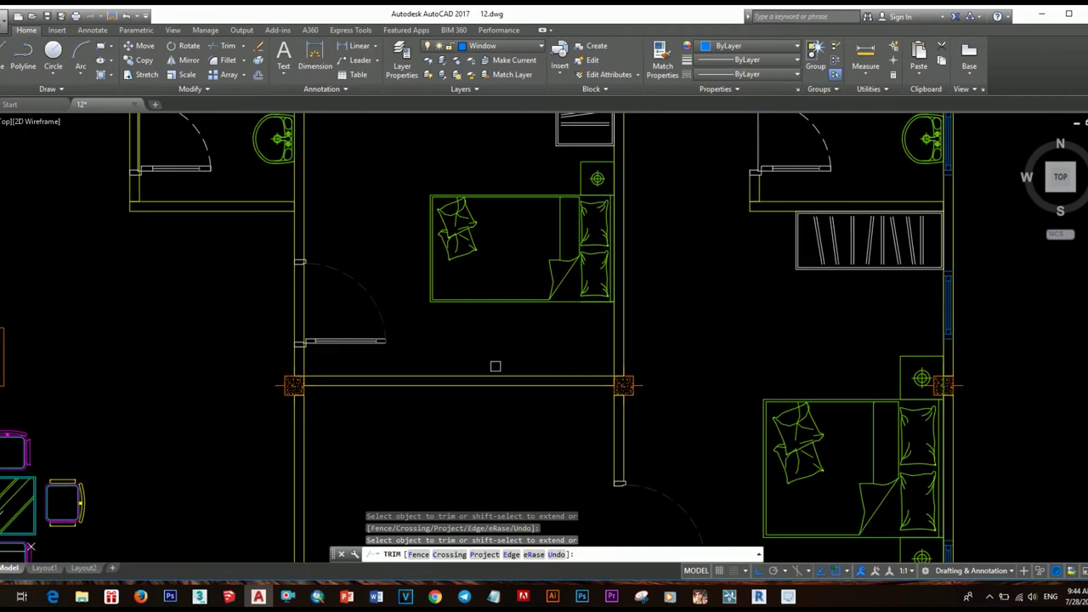
{"action": "scroll", "coordinate": [312, 345], "scroll_direction": "up", "scroll_amount": 5}
{"action": "left_click", "coordinate": [279, 348]}
{"action": "scroll", "coordinate": [301, 354], "scroll_direction": "down", "scroll_amount": 3}
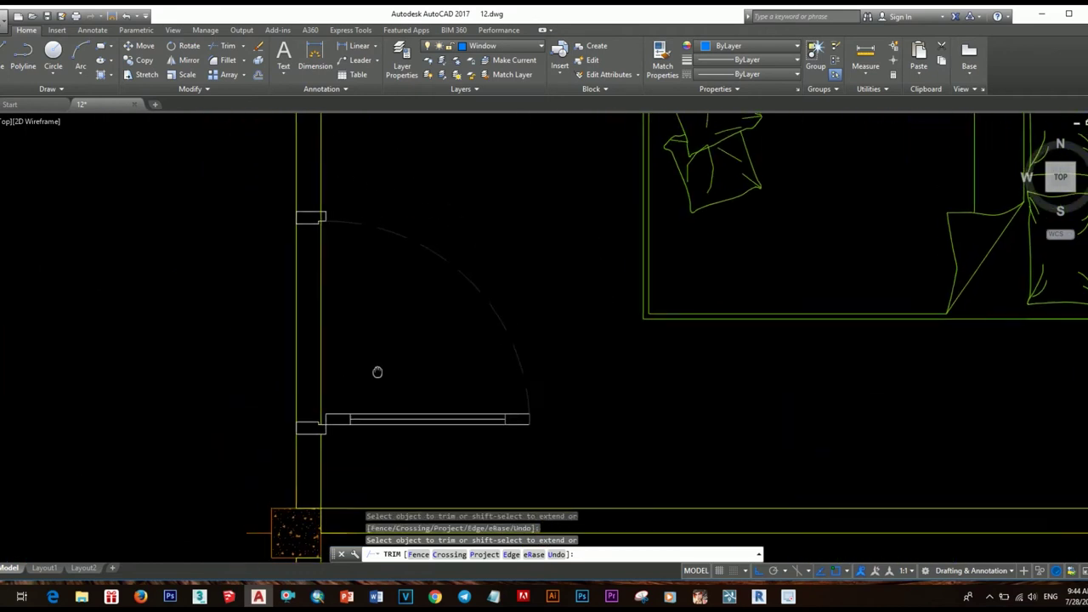
{"action": "left_click", "coordinate": [320, 304]}
{"action": "left_click", "coordinate": [328, 214]}
{"action": "scroll", "coordinate": [331, 221], "scroll_direction": "up", "scroll_amount": 4}
{"action": "scroll", "coordinate": [347, 240], "scroll_direction": "down", "scroll_amount": 4}
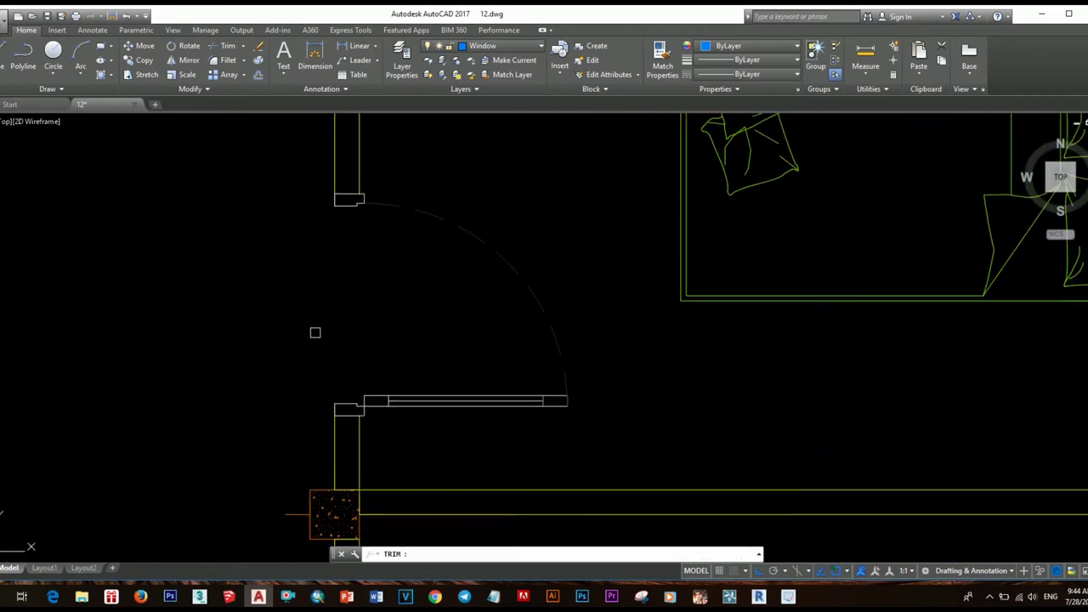
{"action": "scroll", "coordinate": [314, 331], "scroll_direction": "down", "scroll_amount": 3}
{"action": "scroll", "coordinate": [365, 295], "scroll_direction": "up", "scroll_amount": 4}
{"action": "scroll", "coordinate": [383, 241], "scroll_direction": "up", "scroll_amount": 4}
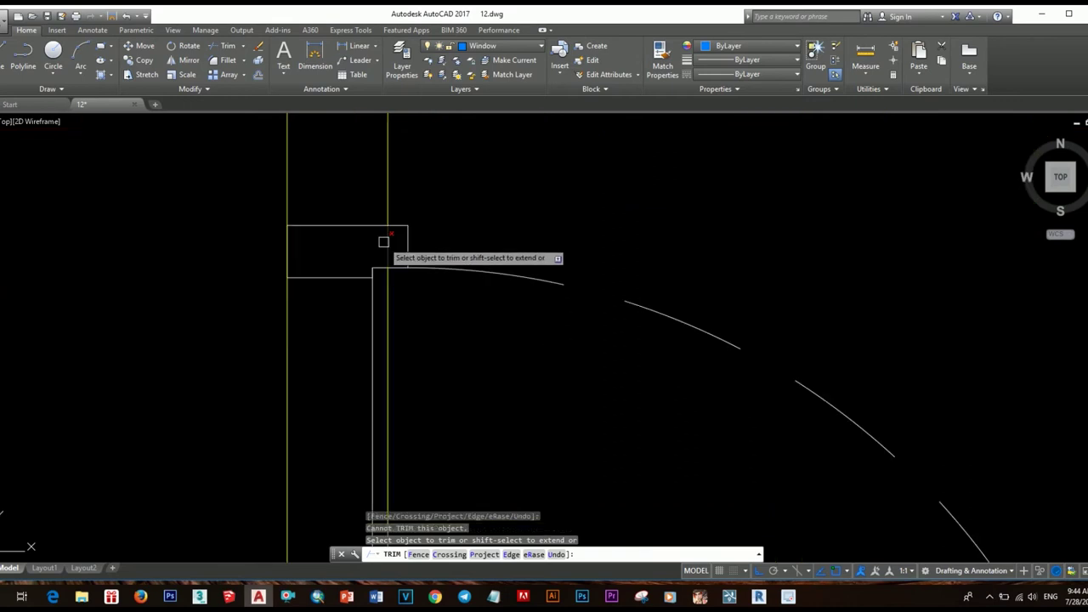
{"action": "scroll", "coordinate": [397, 304], "scroll_direction": "down", "scroll_amount": 4}
{"action": "scroll", "coordinate": [380, 402], "scroll_direction": "up", "scroll_amount": 1}
{"action": "scroll", "coordinate": [416, 377], "scroll_direction": "down", "scroll_amount": 3}
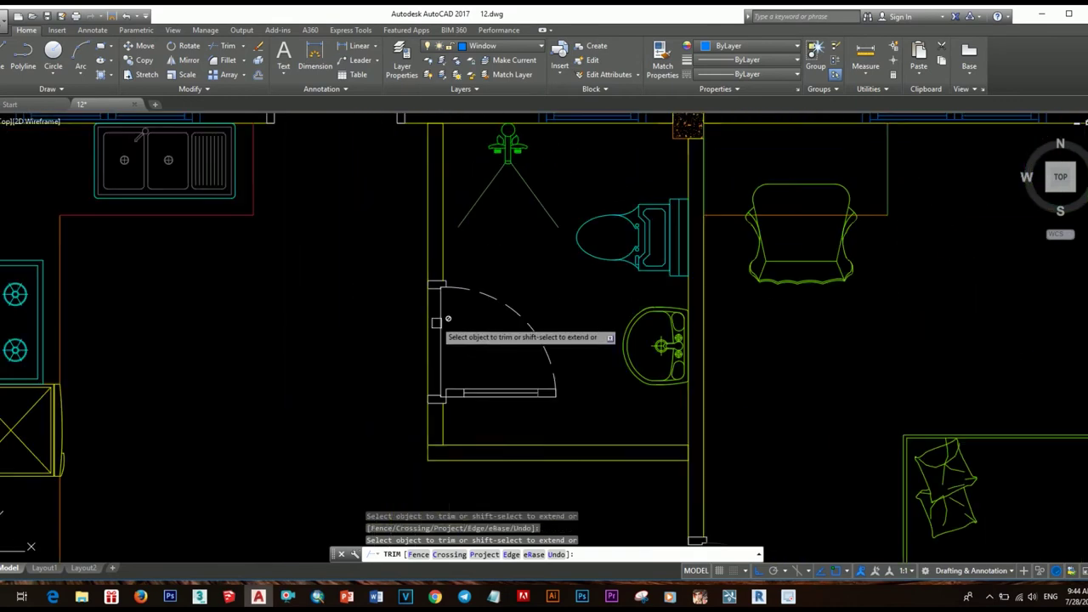
{"action": "scroll", "coordinate": [432, 352], "scroll_direction": "down", "scroll_amount": 3}
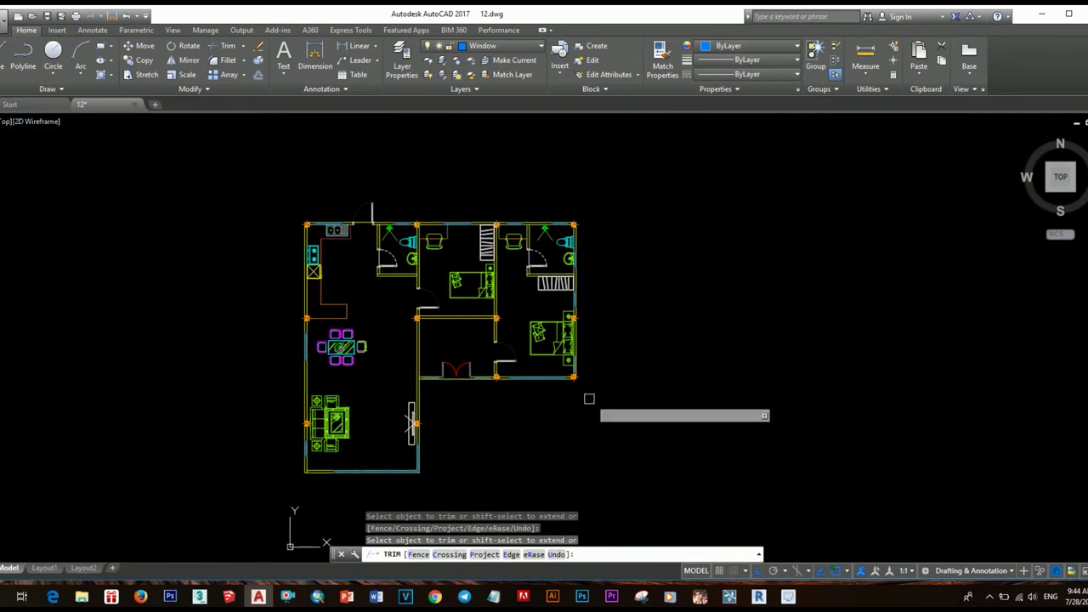
{"action": "middle_click_drag", "start_coordinate": [586, 396], "coordinate": [575, 401]}
{"action": "middle_click_drag", "start_coordinate": [486, 389], "coordinate": [508, 296]}
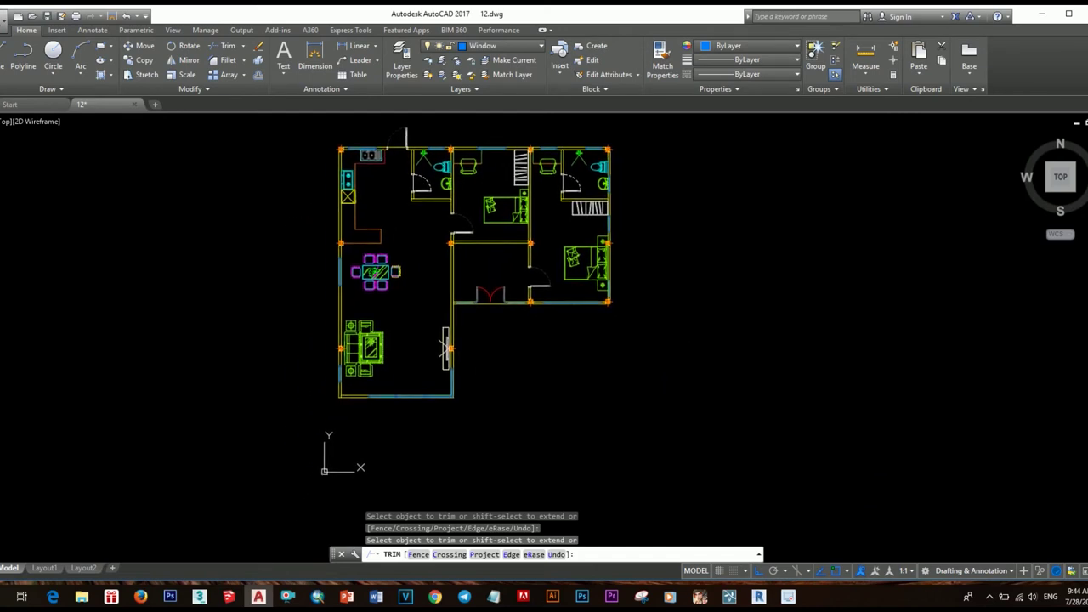
{"action": "scroll", "coordinate": [477, 307], "scroll_direction": "up", "scroll_amount": 3}
Step: Cancel the trim and abandon a trial stretch of the short wall-corner line
{"action": "scroll", "coordinate": [366, 272], "scroll_direction": "up", "scroll_amount": 3}
{"action": "key", "text": "Escape"}
{"action": "left_click", "coordinate": [356, 262]}
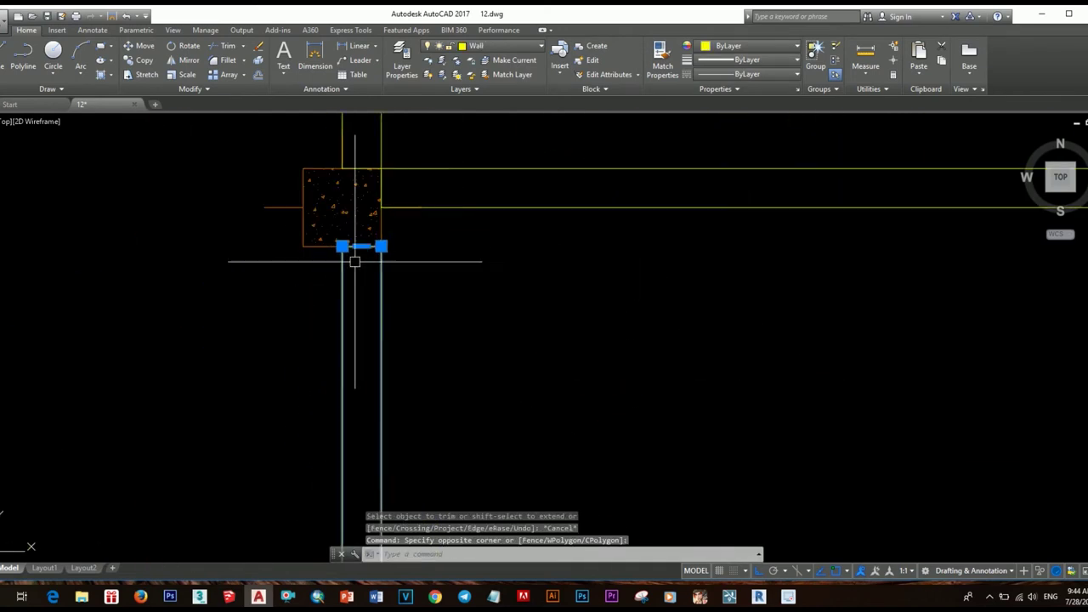
{"action": "left_click", "coordinate": [367, 254]}
{"action": "scroll", "coordinate": [352, 301], "scroll_direction": "down", "scroll_amount": 3}
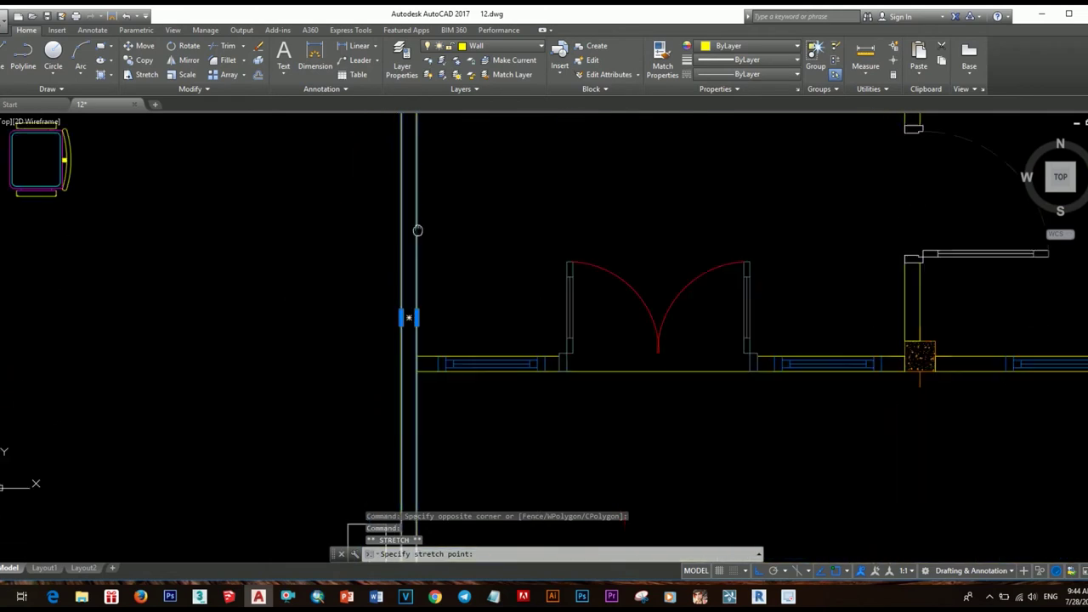
{"action": "scroll", "coordinate": [409, 315], "scroll_direction": "up", "scroll_amount": 3}
{"action": "key", "text": "Escape"}
{"action": "scroll", "coordinate": [438, 344], "scroll_direction": "down", "scroll_amount": 3}
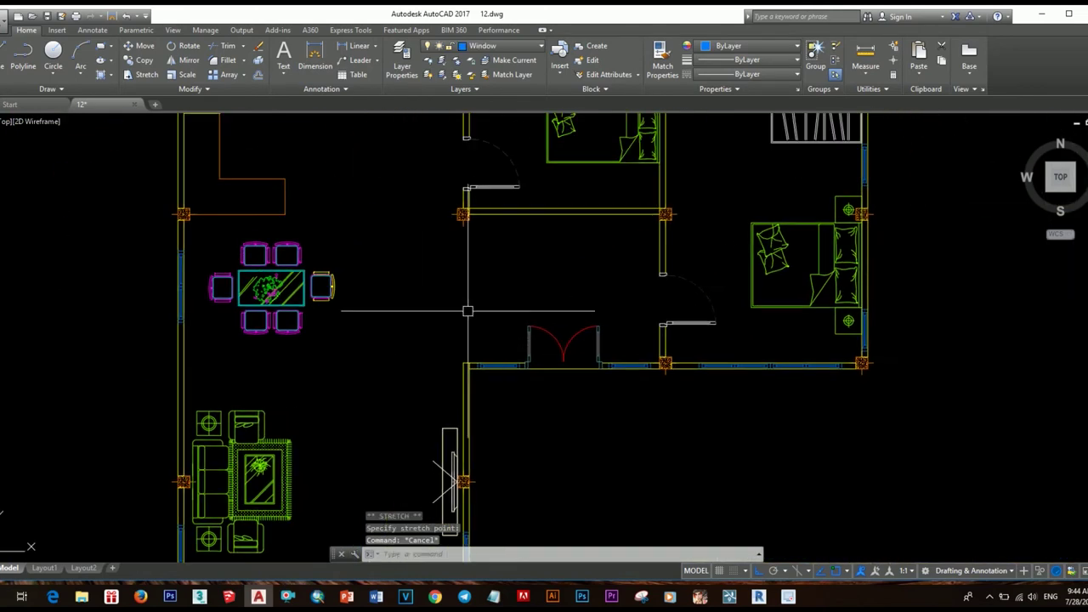
{"action": "scroll", "coordinate": [467, 308], "scroll_direction": "up", "scroll_amount": 2}
{"action": "scroll", "coordinate": [430, 294], "scroll_direction": "down", "scroll_amount": 1}
Step: Copy the outline near the dining table over toward the bedrooms' dividing wall
{"action": "mouse_move", "coordinate": [333, 308]}
{"action": "middle_mouse_down"}
{"action": "mouse_move", "coordinate": [417, 339]}
{"action": "mouse_move", "coordinate": [278, 330]}
{"action": "middle_mouse_up"}
{"action": "scroll", "coordinate": [442, 352], "scroll_direction": "up", "scroll_amount": 3}
{"action": "scroll", "coordinate": [513, 352], "scroll_direction": "down", "scroll_amount": 2}
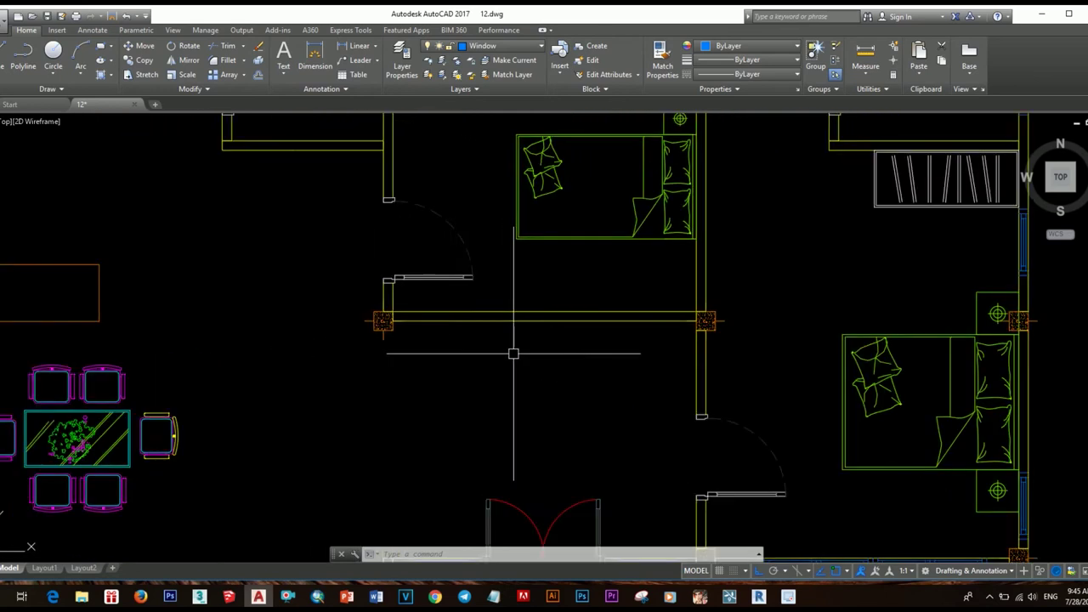
{"action": "scroll", "coordinate": [380, 348], "scroll_direction": "down", "scroll_amount": 1}
{"action": "middle_click_drag", "start_coordinate": [381, 348], "coordinate": [456, 351]}
{"action": "scroll", "coordinate": [244, 323], "scroll_direction": "up", "scroll_amount": 2}
{"action": "left_click", "coordinate": [268, 286]}
{"action": "type", "text": "co"}
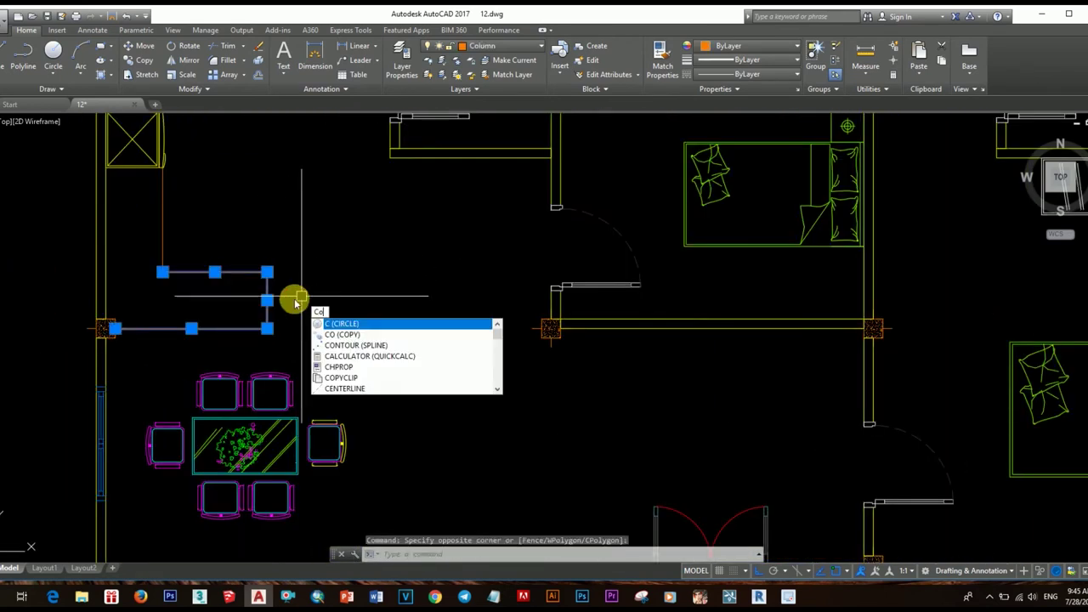
{"action": "key", "text": "Return"}
{"action": "key", "text": "Escape"}
{"action": "key", "text": "Escape"}
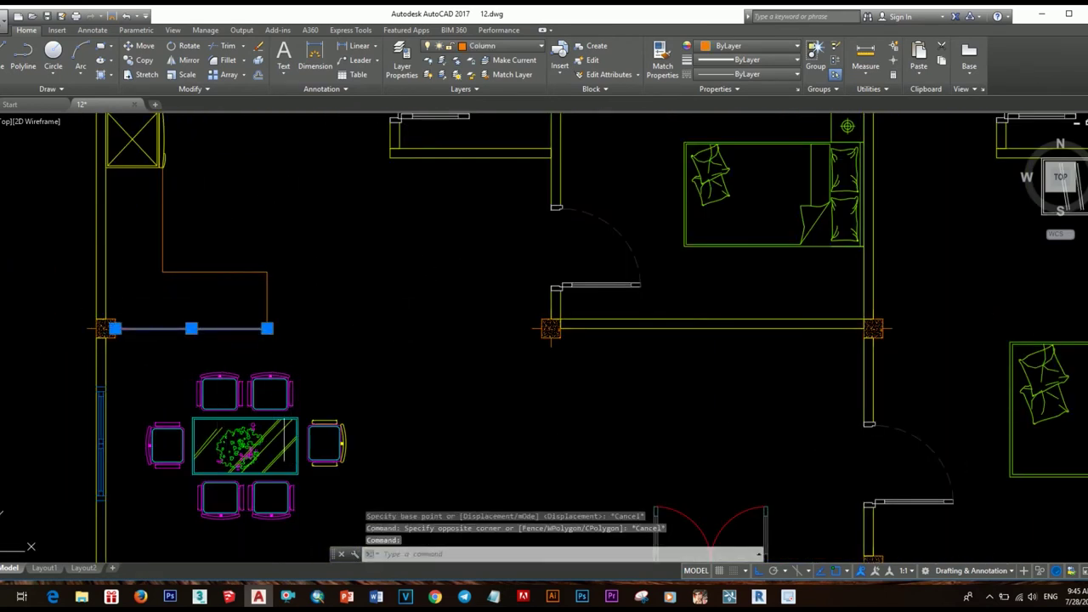
{"action": "type", "text": "co"}
{"action": "key", "text": "Return"}
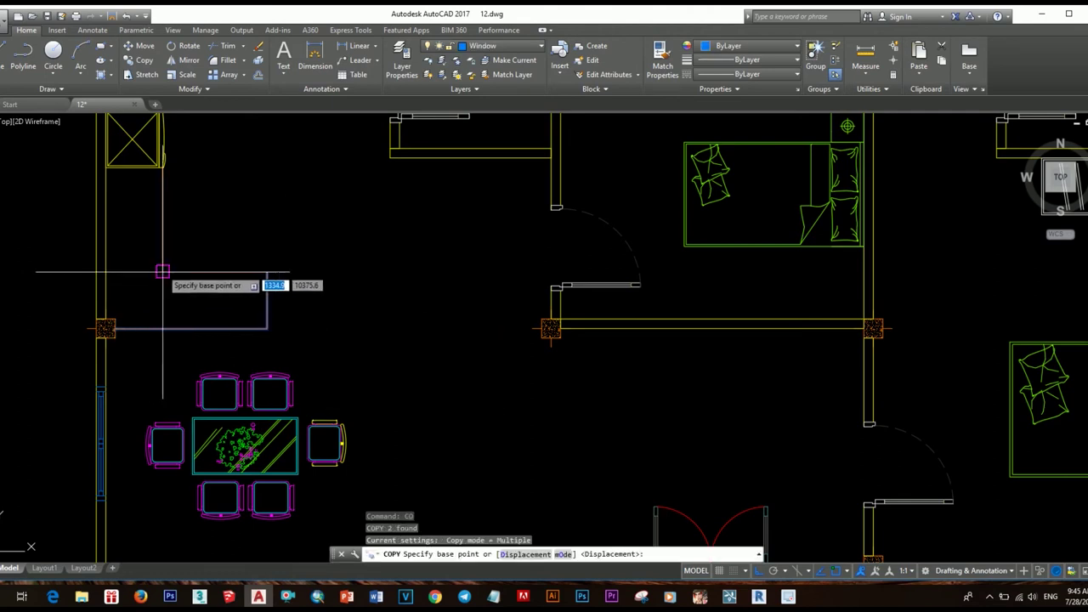
{"action": "middle_click_drag", "start_coordinate": [719, 347], "coordinate": [468, 341]}
{"action": "left_click", "coordinate": [549, 372]}
{"action": "key", "text": "Escape"}
Step: Reposition the two copied objects and mirror the line, keeping the original
{"action": "left_click", "coordinate": [520, 396]}
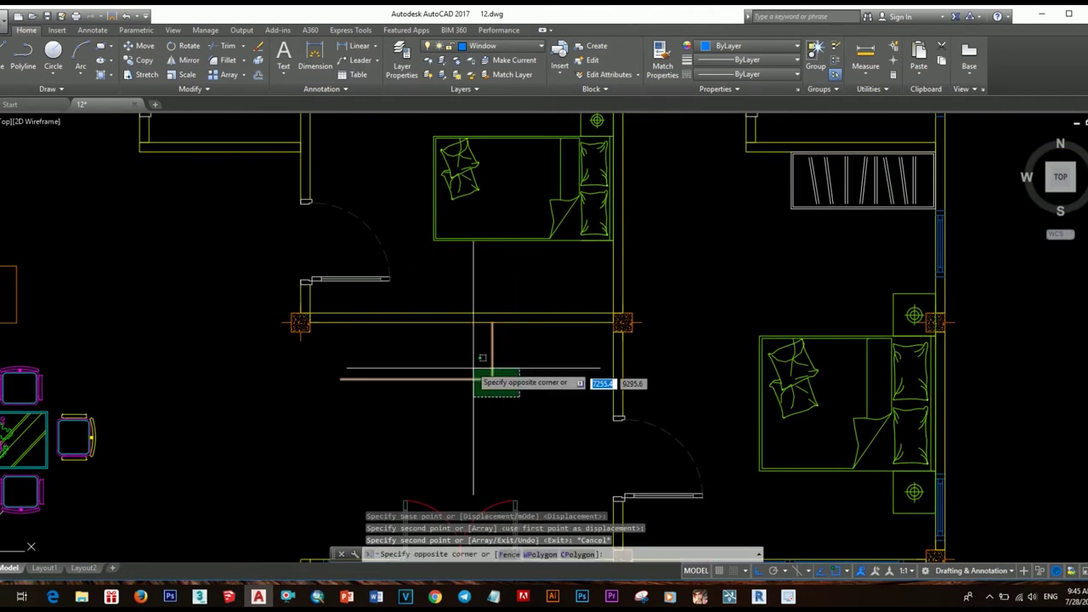
{"action": "type", "text": "m"}
{"action": "key", "text": "Return"}
{"action": "left_click", "coordinate": [508, 396]}
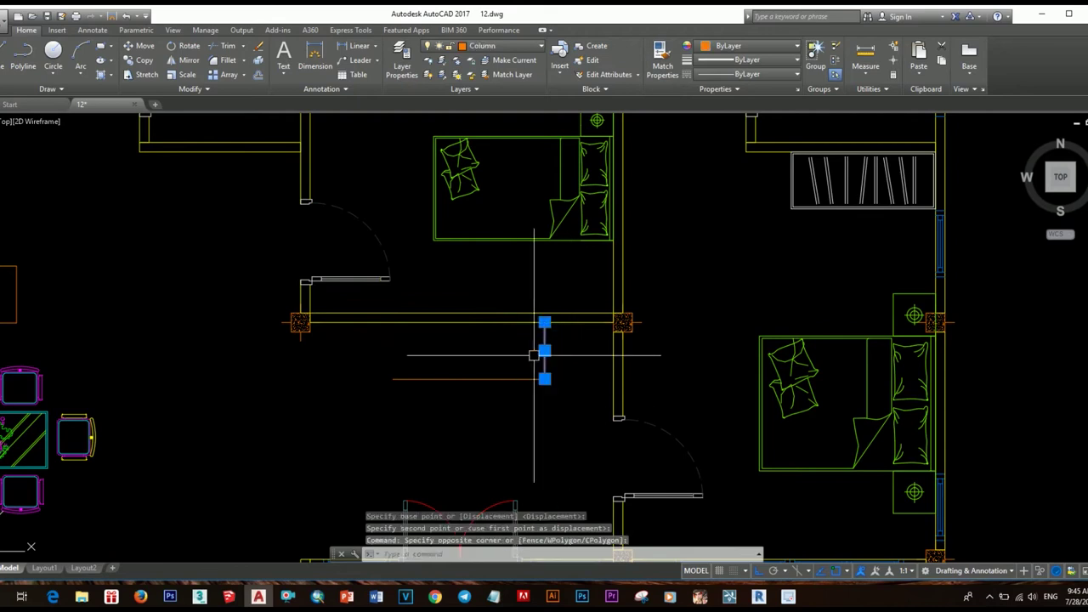
{"action": "type", "text": "mi"}
{"action": "key", "text": "Return"}
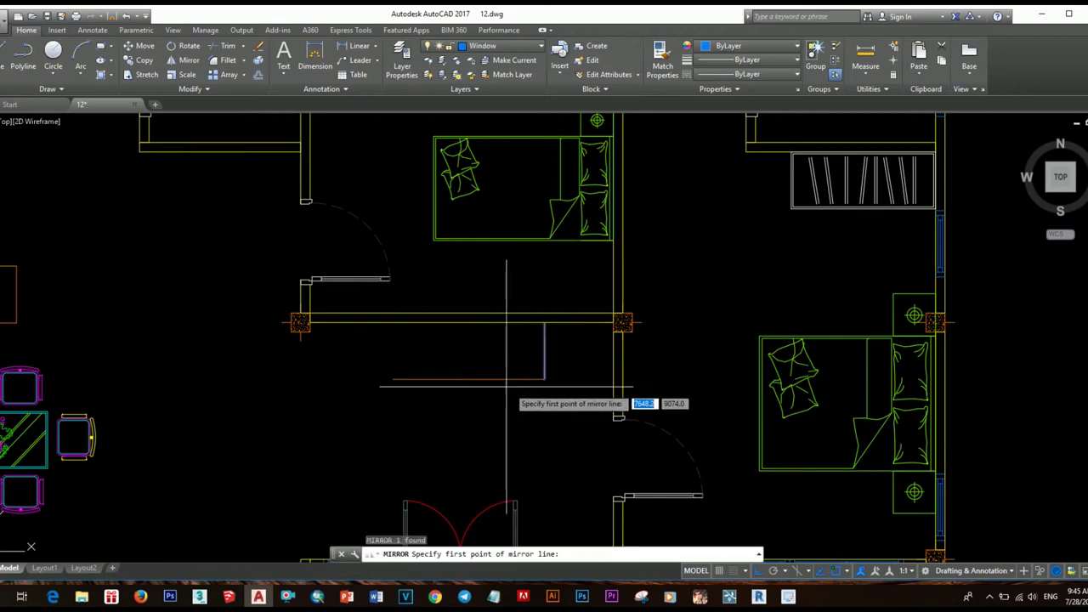
{"action": "left_click", "coordinate": [469, 379]}
{"action": "left_click", "coordinate": [501, 326]}
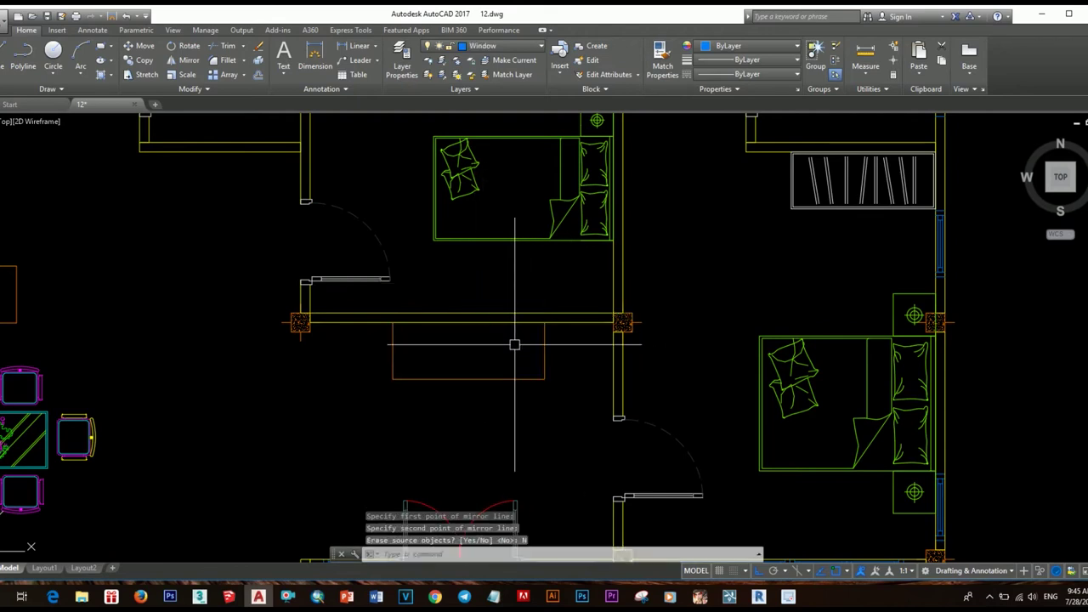
Step: Stretch the rectangle's bottom edge by 200 using a crossing window
{"action": "key", "text": "Return"}
{"action": "left_click", "coordinate": [559, 408]}
{"action": "left_click", "coordinate": [341, 366]}
{"action": "key", "text": "Return"}
{"action": "left_click", "coordinate": [536, 424]}
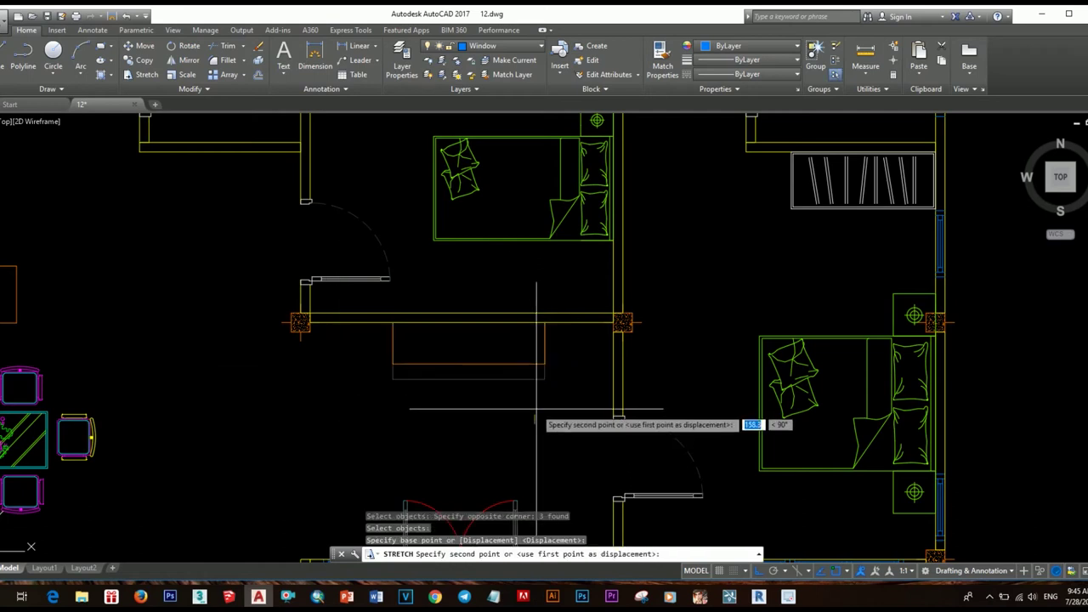
{"action": "type", "text": "0"}
{"action": "key", "text": "Return"}
{"action": "scroll", "coordinate": [527, 400], "scroll_direction": "down", "scroll_amount": 5}
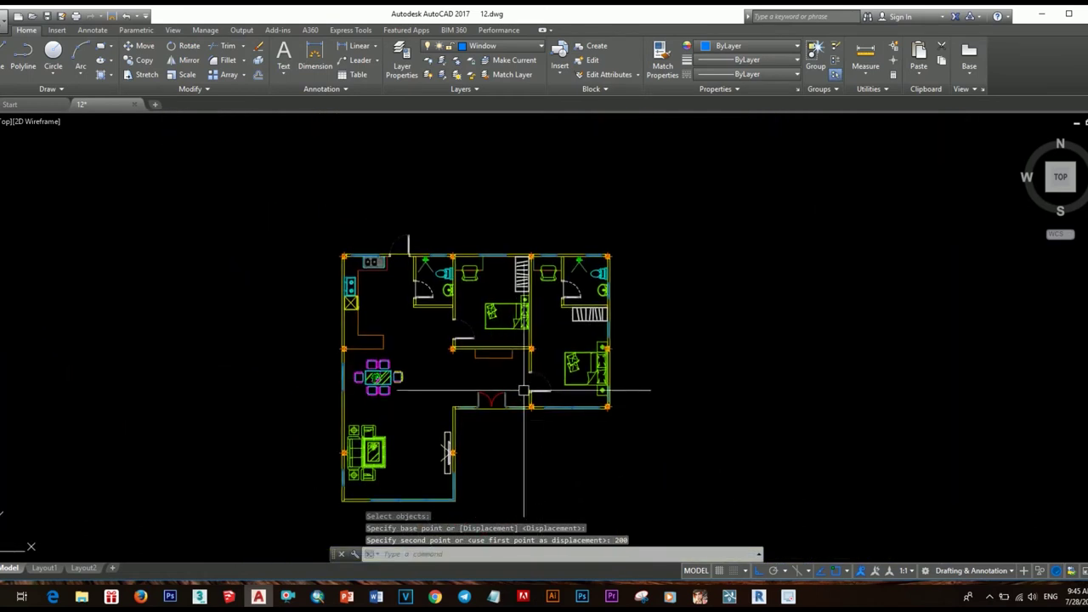
{"action": "scroll", "coordinate": [433, 383], "scroll_direction": "up", "scroll_amount": 3}
{"action": "scroll", "coordinate": [432, 383], "scroll_direction": "down", "scroll_amount": 2}
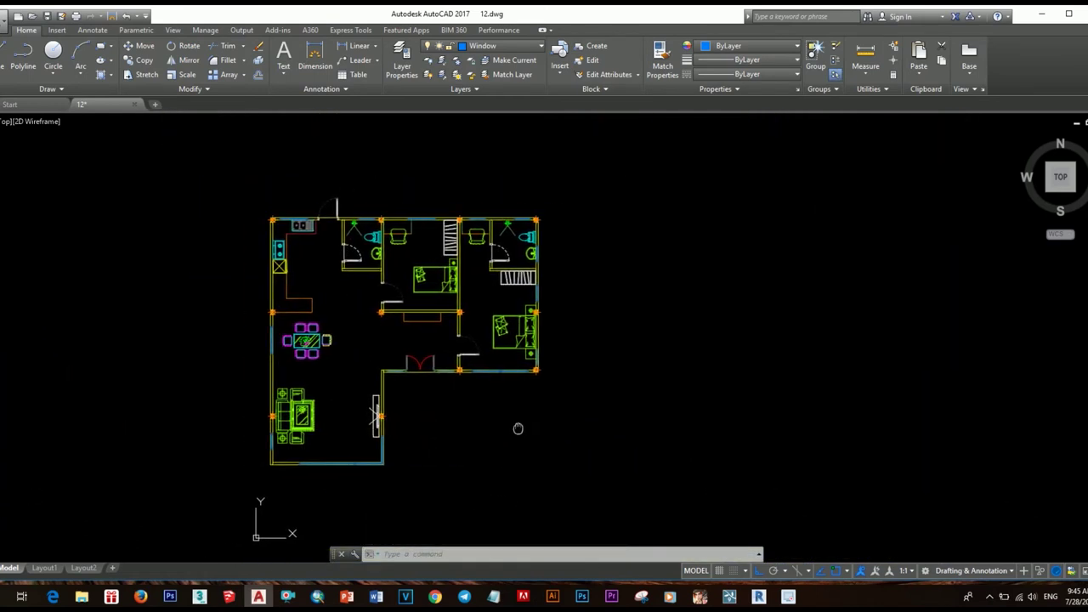
Step: Pick Stair from the Layers list as current, then frame the entrance door area
{"action": "mouse_move", "coordinate": [408, 430]}
{"action": "middle_mouse_down"}
{"action": "mouse_move", "coordinate": [443, 408]}
{"action": "mouse_move", "coordinate": [434, 397]}
{"action": "middle_mouse_up"}
{"action": "scroll", "coordinate": [443, 407], "scroll_direction": "up", "scroll_amount": 2}
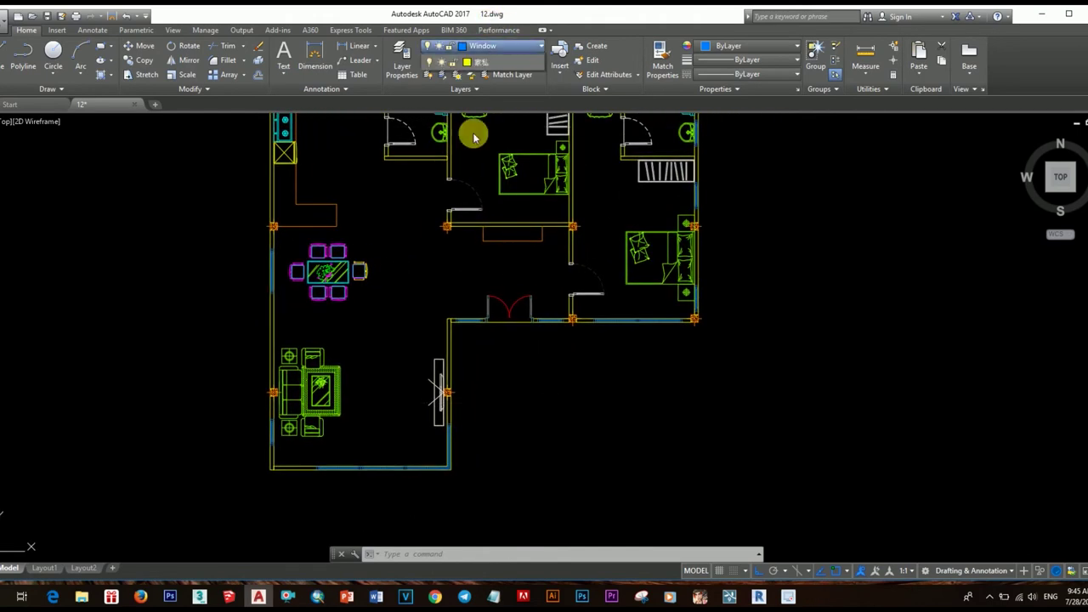
{"action": "left_click", "coordinate": [493, 46]}
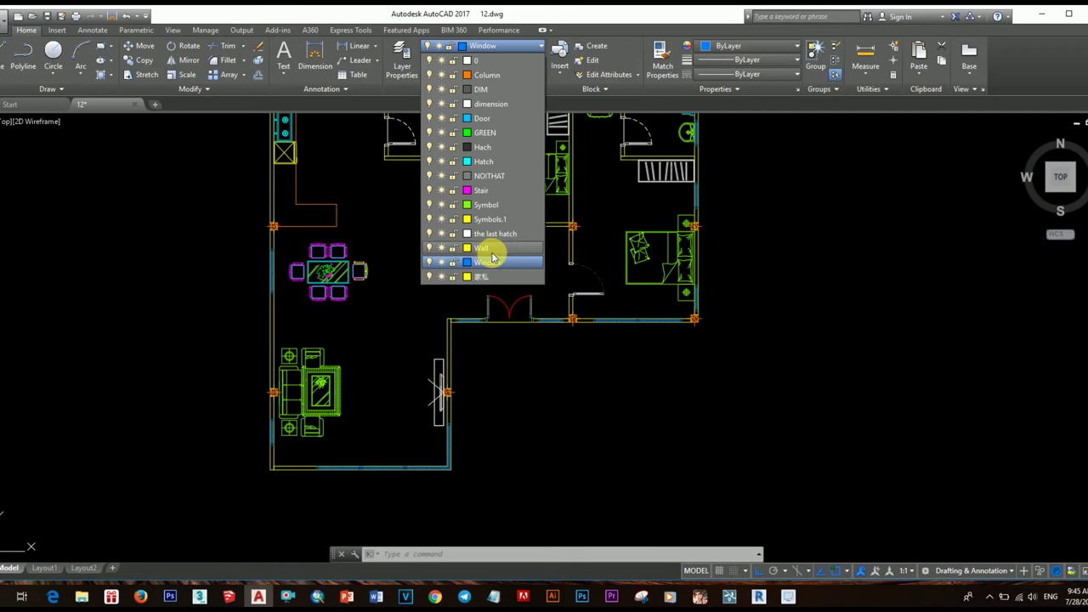
{"action": "left_click", "coordinate": [491, 196]}
{"action": "middle_click_drag", "start_coordinate": [577, 369], "coordinate": [590, 392]}
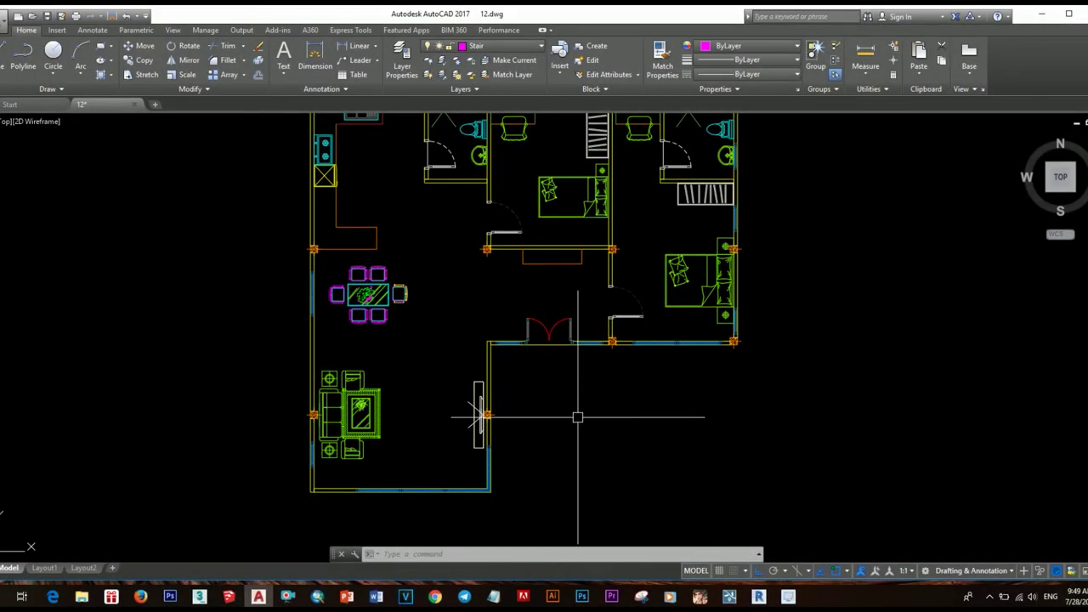
{"action": "scroll", "coordinate": [595, 400], "scroll_direction": "up", "scroll_amount": 2}
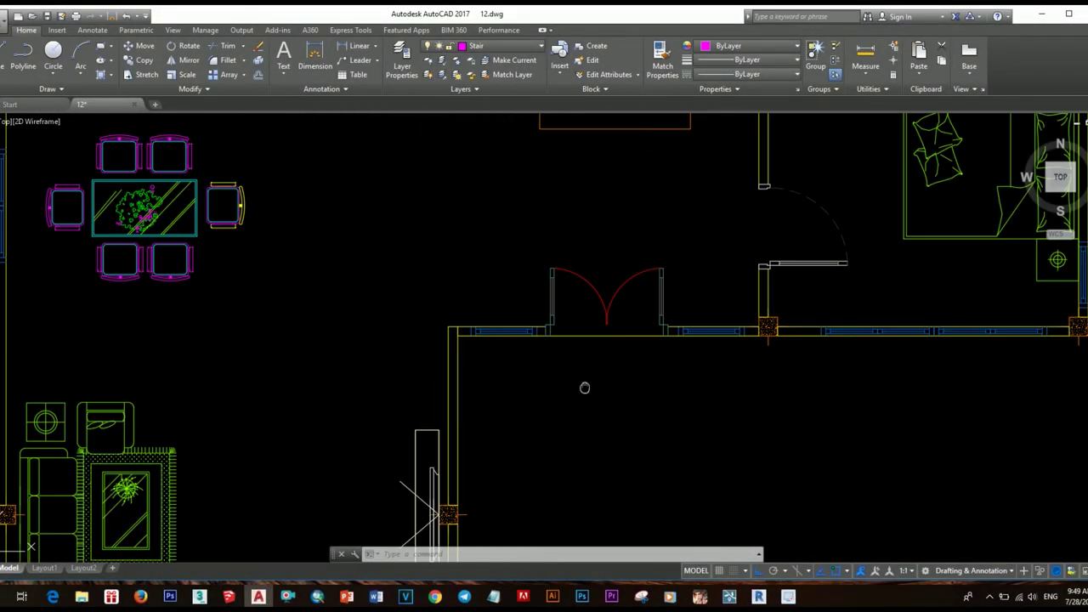
{"action": "scroll", "coordinate": [553, 375], "scroll_direction": "down", "scroll_amount": 5}
{"action": "scroll", "coordinate": [518, 370], "scroll_direction": "up", "scroll_amount": 1}
{"action": "scroll", "coordinate": [511, 354], "scroll_direction": "up", "scroll_amount": 2}
{"action": "middle_click_drag", "start_coordinate": [511, 355], "coordinate": [616, 423]}
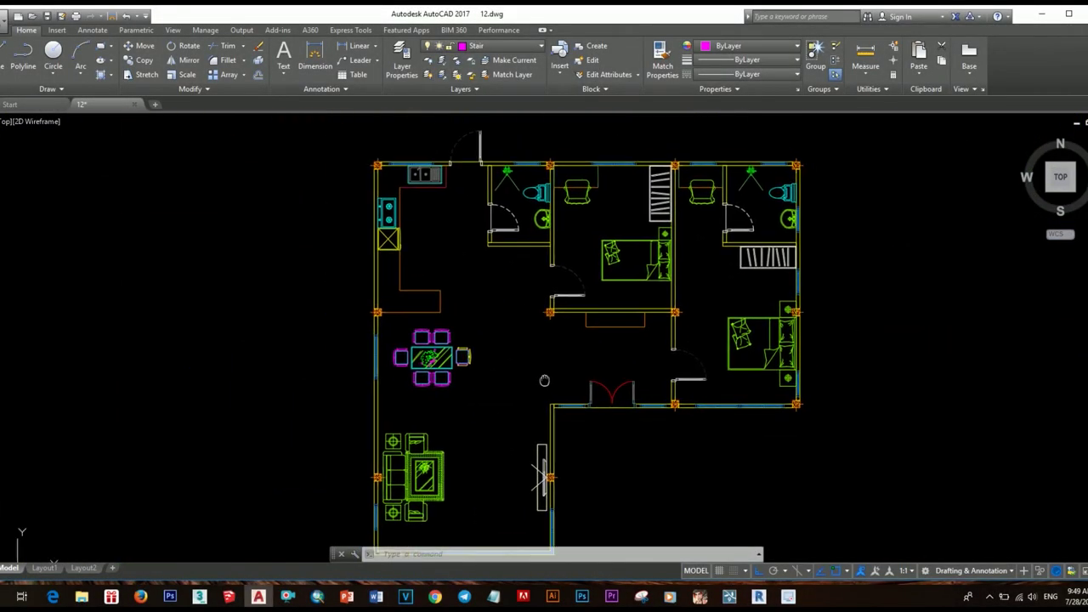
{"action": "middle_click_drag", "start_coordinate": [546, 380], "coordinate": [405, 361]}
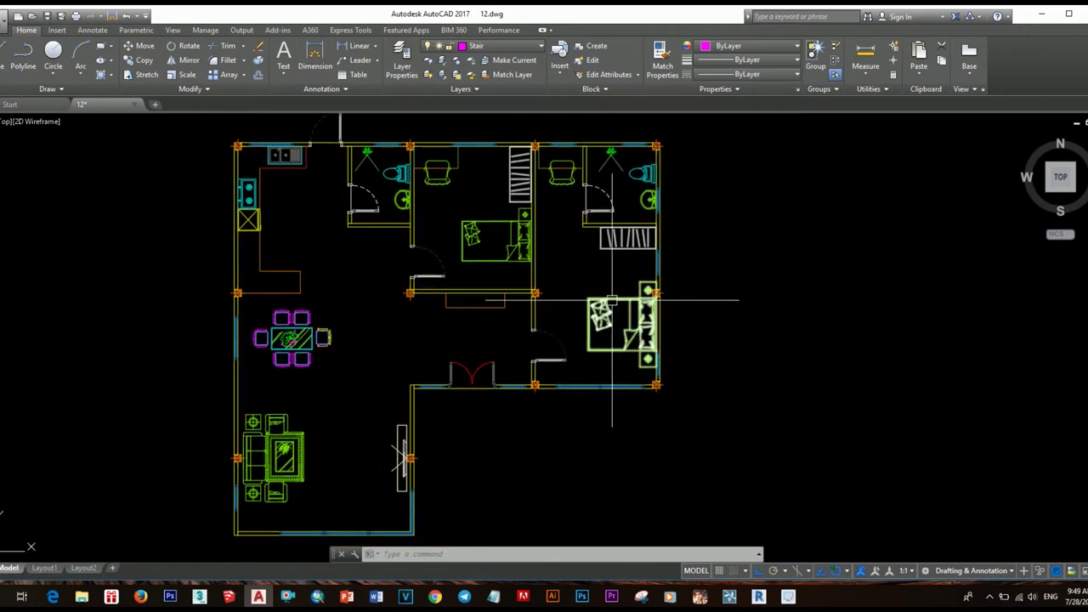
{"action": "middle_click_drag", "start_coordinate": [469, 375], "coordinate": [465, 346]}
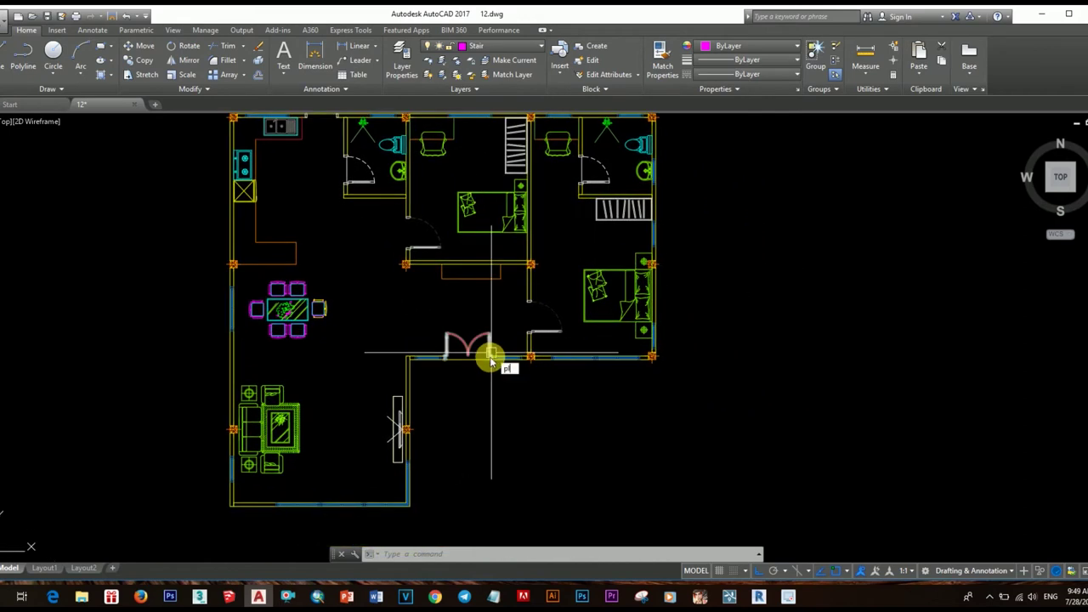
Step: Draw an L-shaped polyline from below the right wall corner across to the left wall
{"action": "key", "text": "Return"}
{"action": "scroll", "coordinate": [498, 364], "scroll_direction": "up", "scroll_amount": 4}
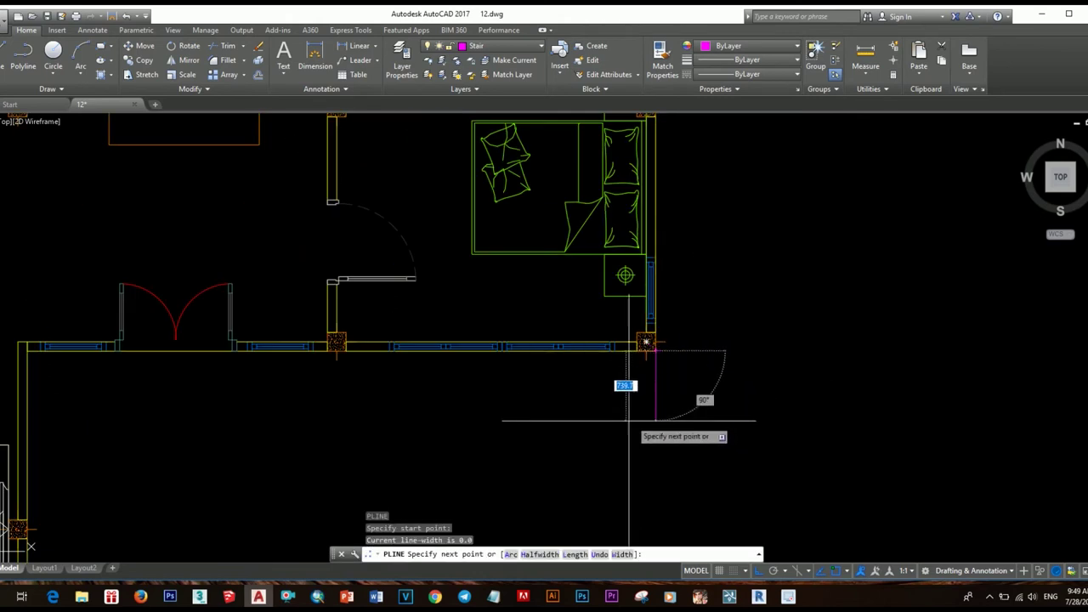
{"action": "scroll", "coordinate": [630, 420], "scroll_direction": "down", "scroll_amount": 3}
{"action": "scroll", "coordinate": [633, 425], "scroll_direction": "up", "scroll_amount": 5}
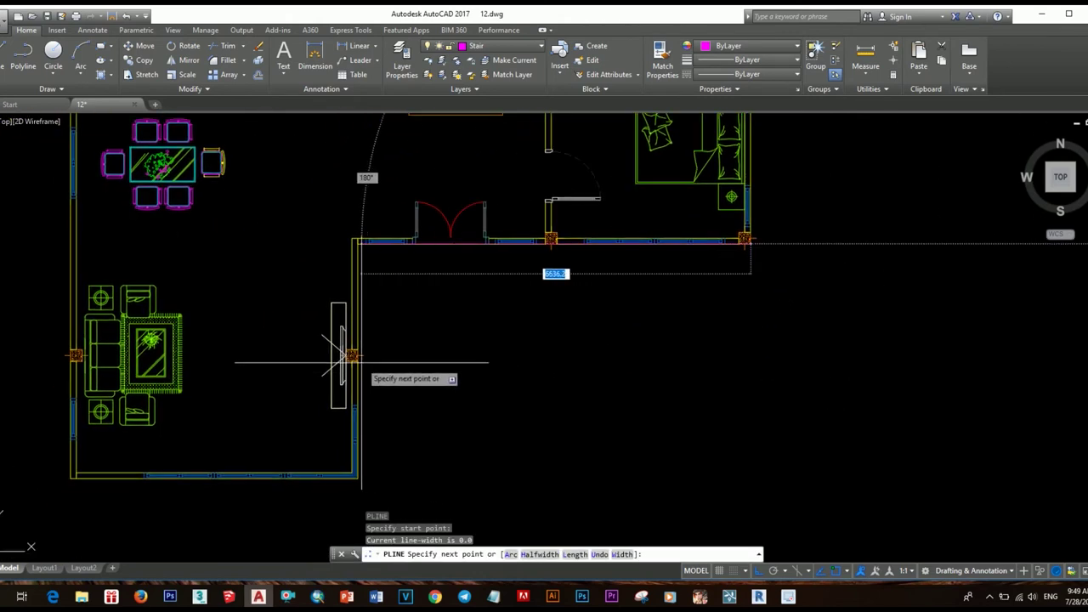
{"action": "left_click", "coordinate": [748, 406]}
{"action": "scroll", "coordinate": [553, 425], "scroll_direction": "up", "scroll_amount": 2}
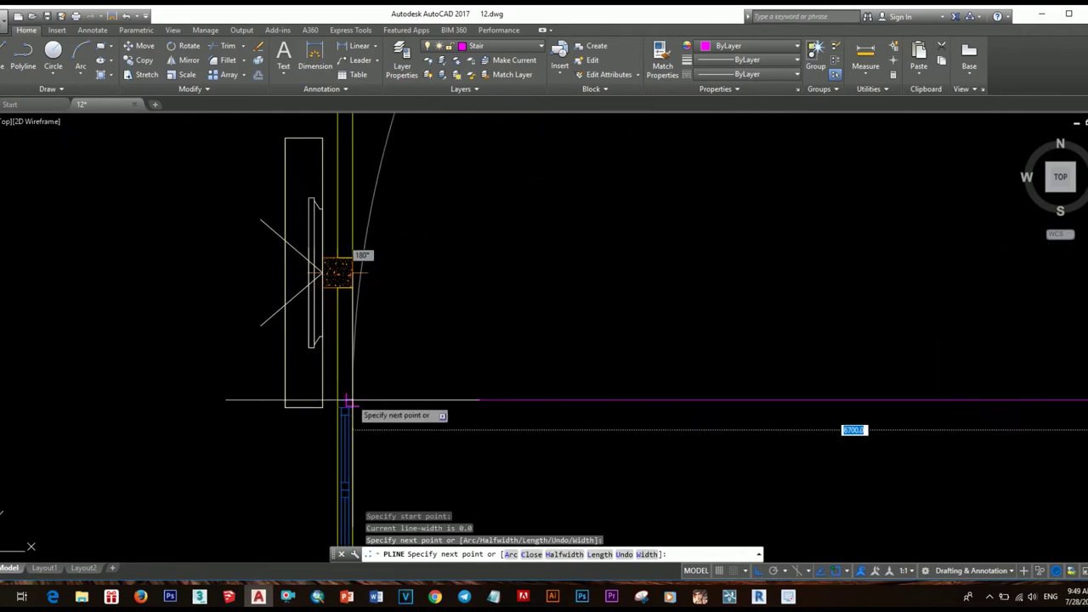
{"action": "left_click", "coordinate": [333, 387]}
{"action": "scroll", "coordinate": [526, 393], "scroll_direction": "down", "scroll_amount": 4}
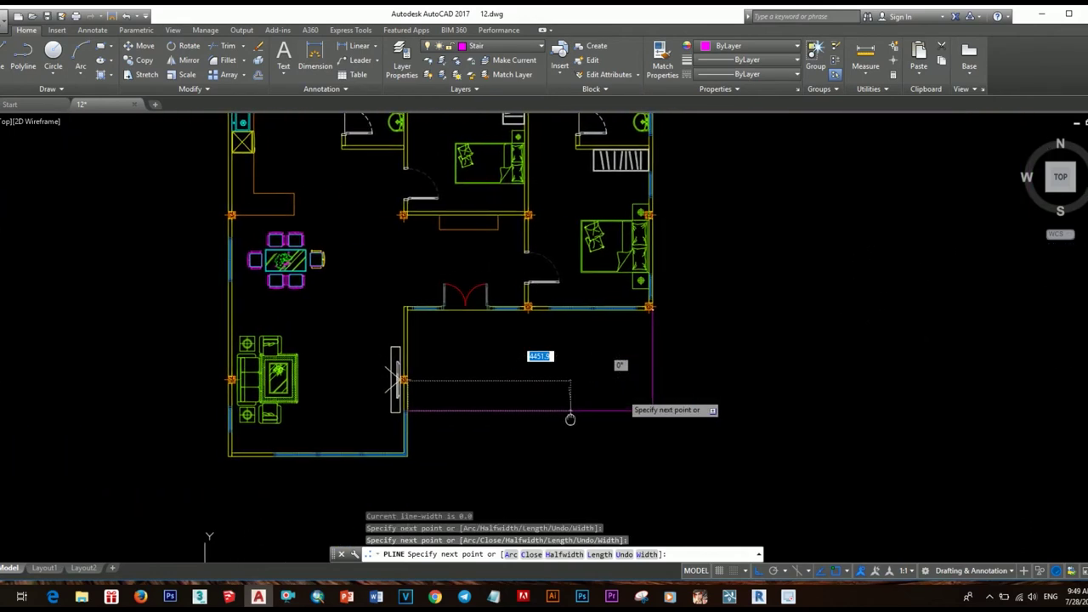
{"action": "scroll", "coordinate": [389, 399], "scroll_direction": "down", "scroll_amount": 4}
{"action": "key", "text": "Escape"}
{"action": "scroll", "coordinate": [495, 400], "scroll_direction": "up", "scroll_amount": 4}
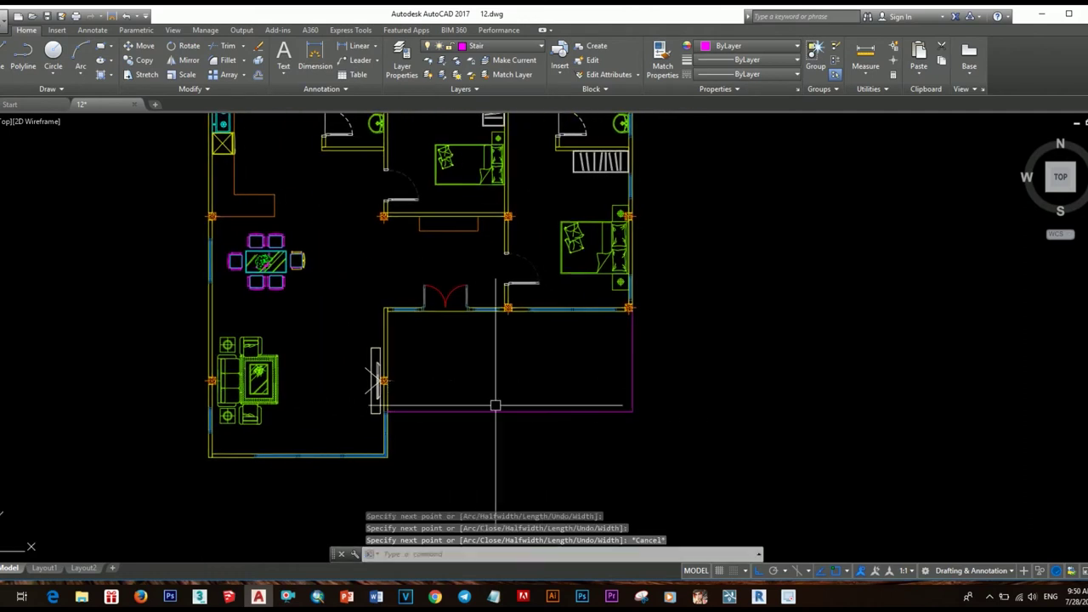
{"action": "scroll", "coordinate": [457, 388], "scroll_direction": "up", "scroll_amount": 2}
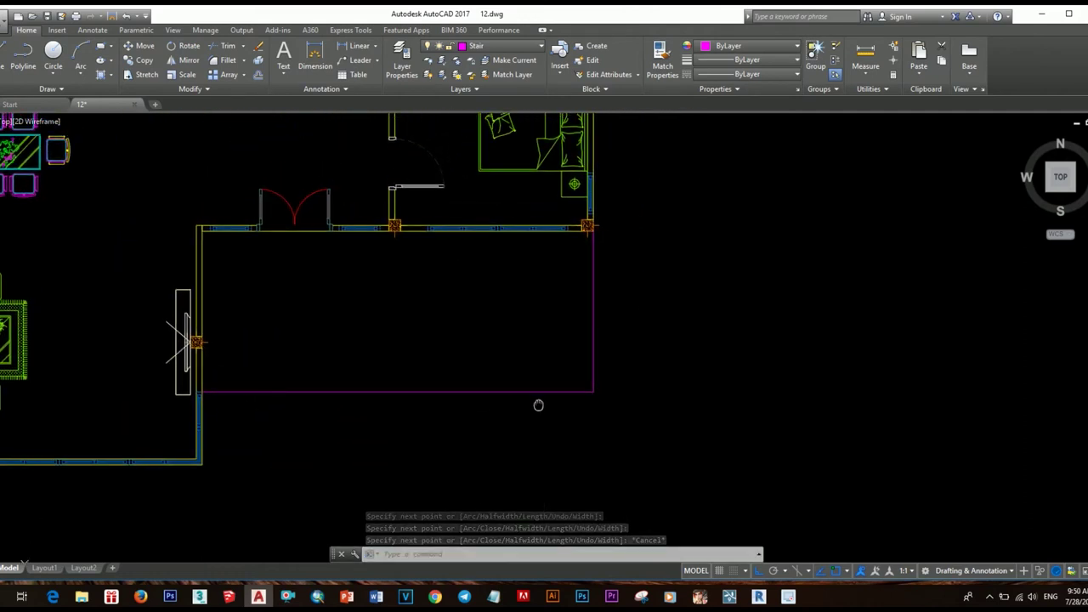
{"action": "mouse_move", "coordinate": [534, 400]}
{"action": "middle_mouse_down"}
{"action": "mouse_move", "coordinate": [537, 375]}
{"action": "mouse_move", "coordinate": [569, 391]}
{"action": "mouse_move", "coordinate": [533, 377]}
{"action": "middle_mouse_up"}
{"action": "left_click", "coordinate": [603, 389]}
{"action": "key", "text": "Escape"}
Step: Draw a line from the left wall corner to the outline's right edge
{"action": "type", "text": "l"}
{"action": "key", "text": "Return"}
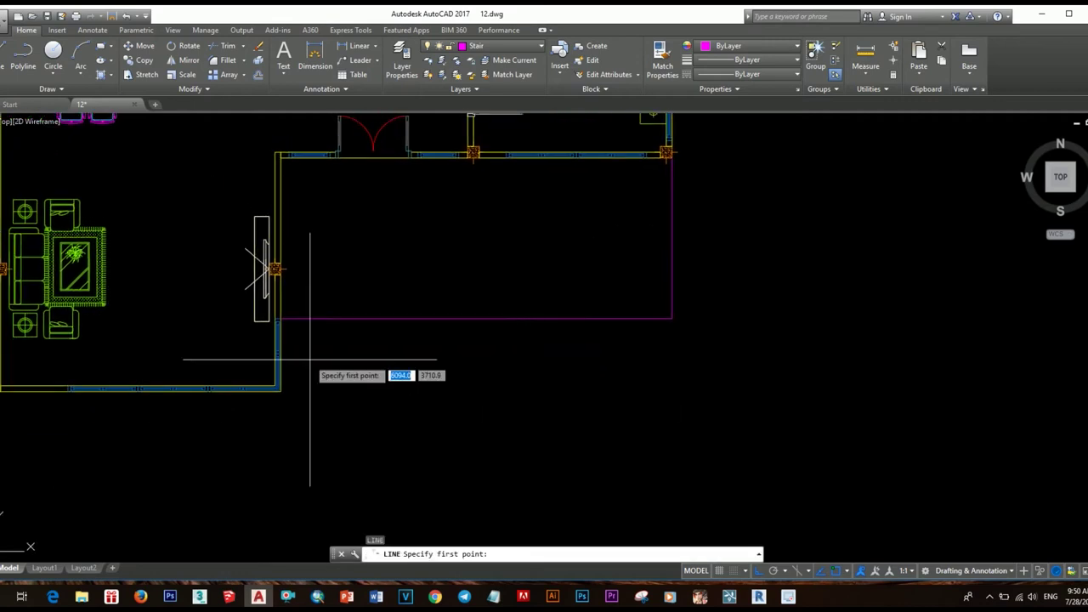
{"action": "scroll", "coordinate": [267, 324], "scroll_direction": "up", "scroll_amount": 5}
{"action": "left_click", "coordinate": [266, 323]}
{"action": "scroll", "coordinate": [266, 324], "scroll_direction": "down", "scroll_amount": 5}
{"action": "left_click", "coordinate": [610, 360]}
{"action": "key", "text": "Escape"}
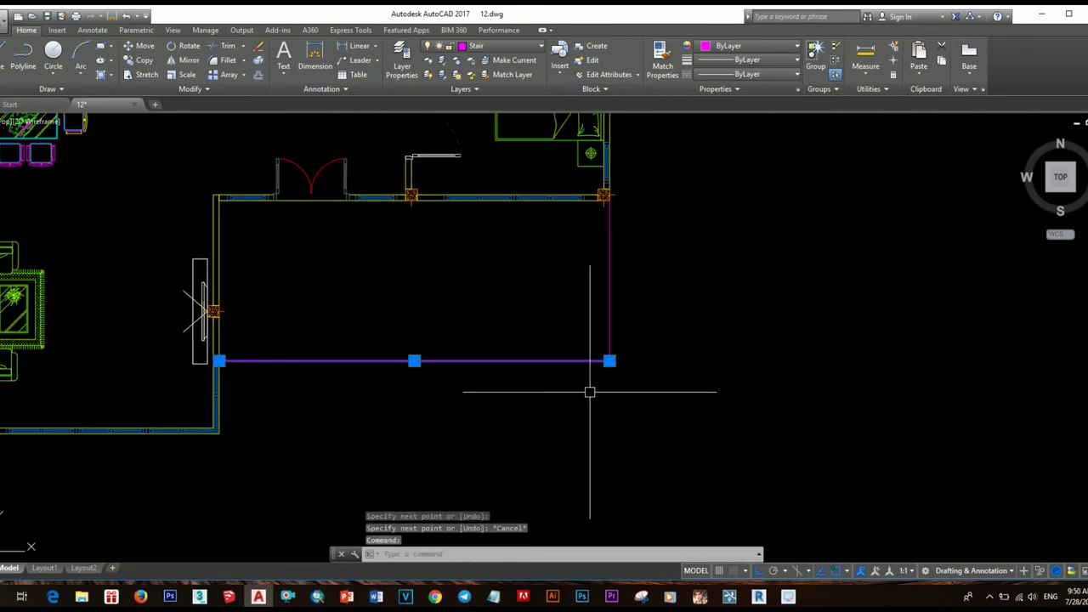
{"action": "key", "text": "Escape"}
Step: Move the new line 300 units downward
{"action": "key", "text": "Return"}
{"action": "left_click", "coordinate": [656, 395]}
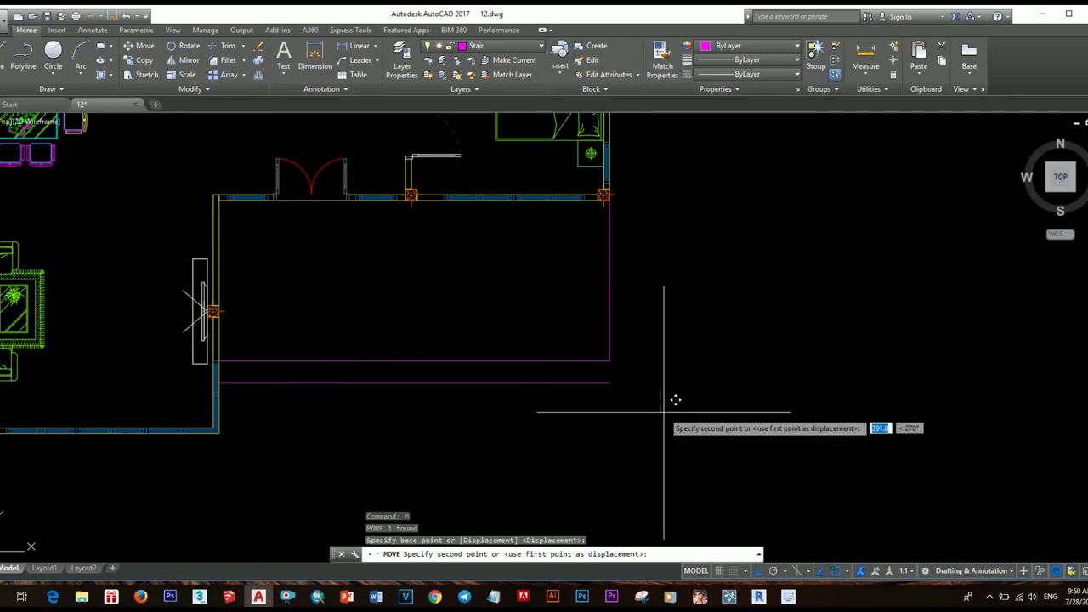
{"action": "type", "text": "600"}
{"action": "middle_click_drag", "start_coordinate": [662, 411], "coordinate": [703, 394]}
{"action": "type", "text": "3"}
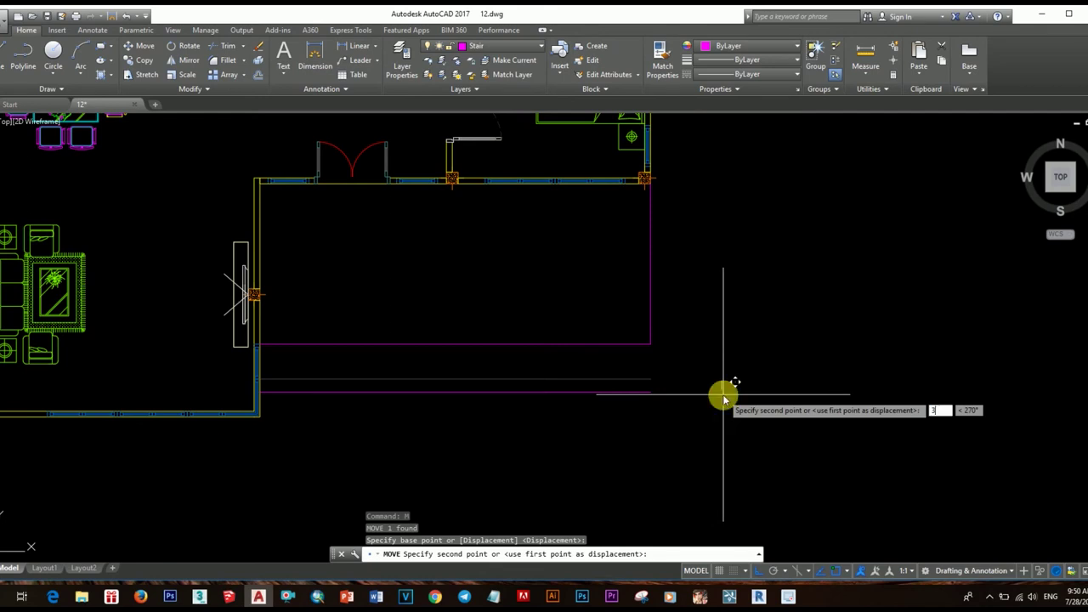
{"action": "type", "text": "00"}
{"action": "key", "text": "Return"}
{"action": "scroll", "coordinate": [593, 393], "scroll_direction": "up", "scroll_amount": 2}
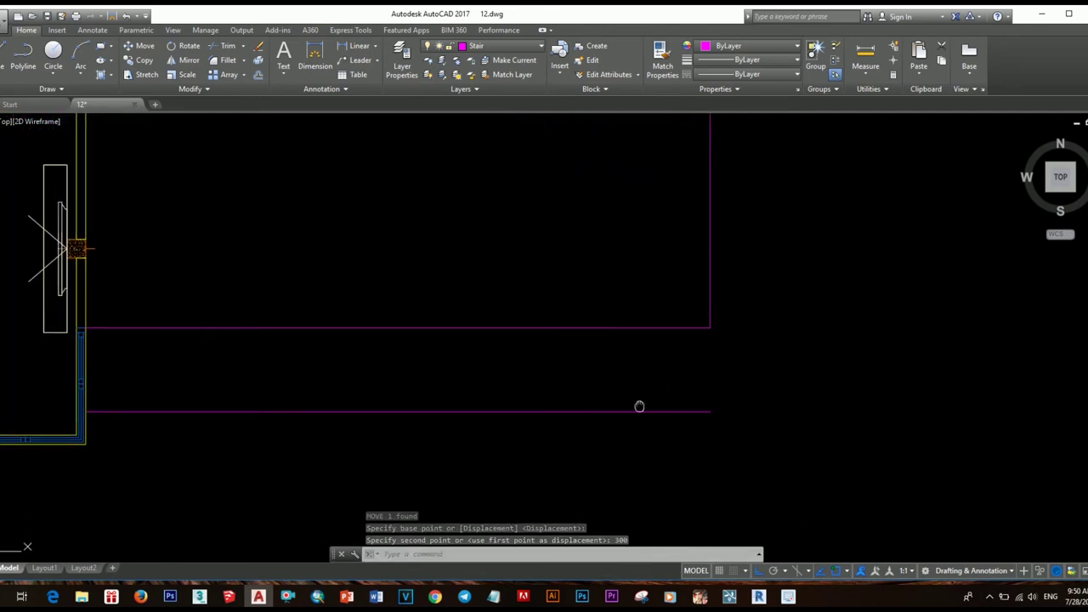
{"action": "scroll", "coordinate": [607, 414], "scroll_direction": "down", "scroll_amount": 5}
Step: Place a vertical construction line at the column edge with XL
{"action": "middle_click_drag", "start_coordinate": [567, 442], "coordinate": [569, 430]}
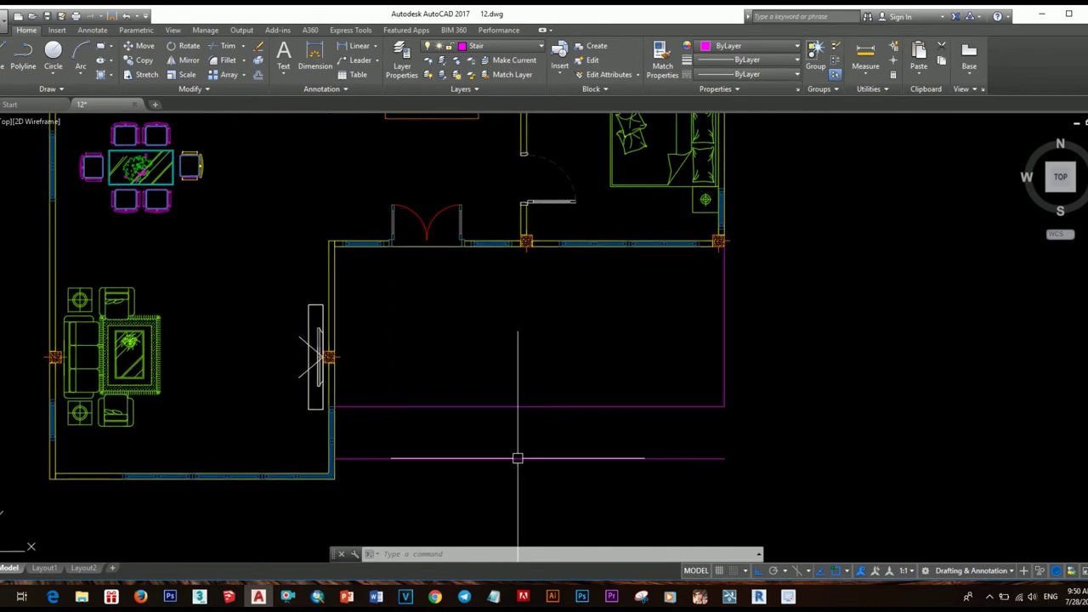
{"action": "type", "text": "XL"}
{"action": "key", "text": "Return"}
{"action": "type", "text": "v"}
{"action": "key", "text": "Return"}
{"action": "middle_click_drag", "start_coordinate": [458, 410], "coordinate": [469, 413]}
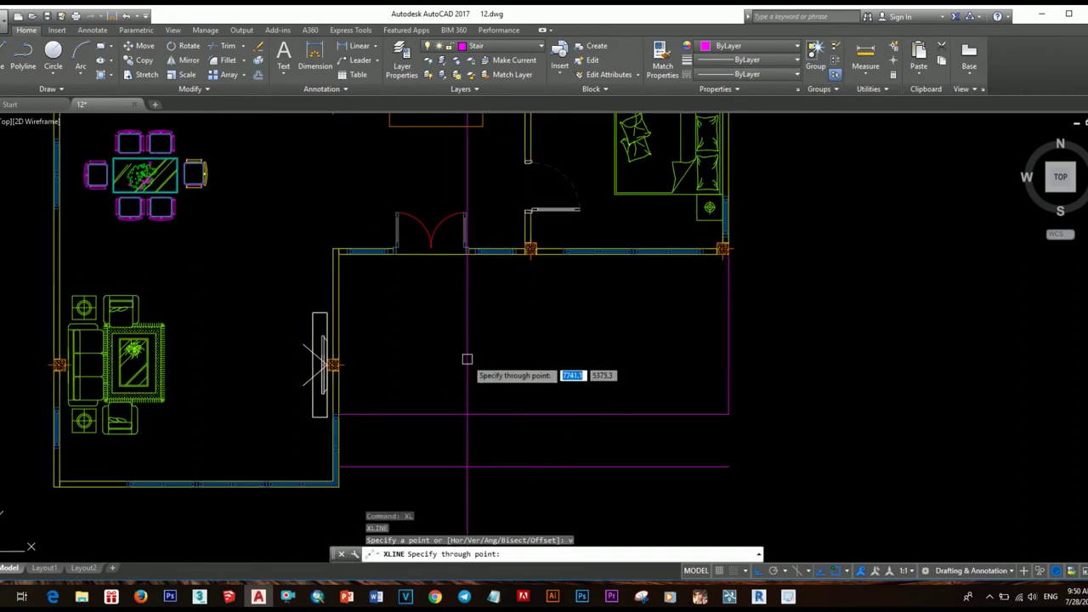
{"action": "scroll", "coordinate": [388, 259], "scroll_direction": "up", "scroll_amount": 2}
{"action": "scroll", "coordinate": [499, 352], "scroll_direction": "down", "scroll_amount": 2}
{"action": "scroll", "coordinate": [431, 264], "scroll_direction": "up", "scroll_amount": 5}
{"action": "left_click", "coordinate": [430, 265]}
{"action": "scroll", "coordinate": [430, 264], "scroll_direction": "down", "scroll_amount": 3}
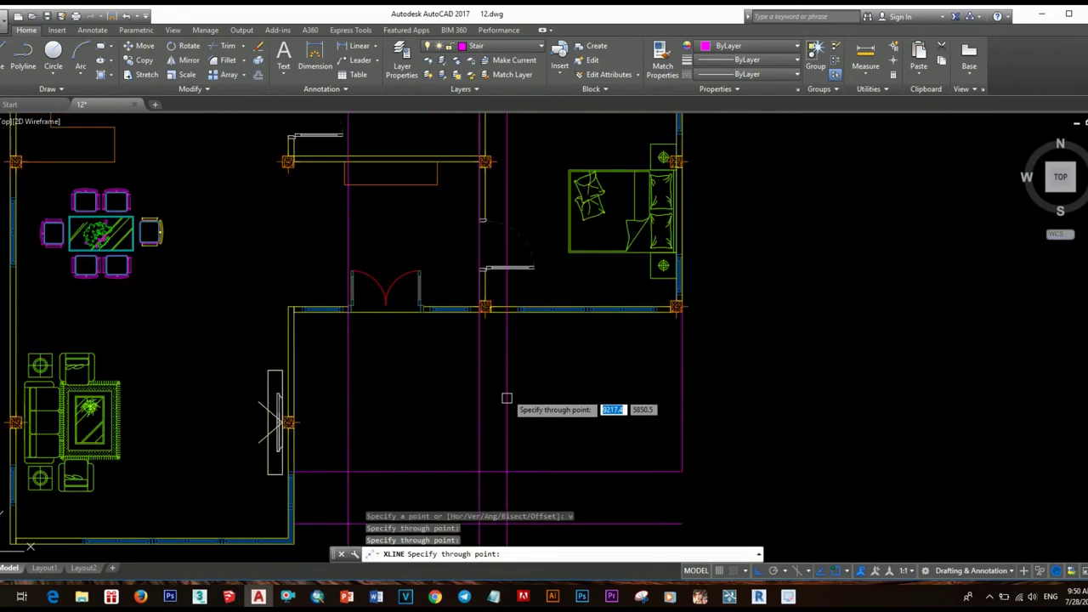
{"action": "key", "text": "Escape"}
Step: Make several aborted attempts to draw a line near the lower line's end
{"action": "type", "text": "l"}
{"action": "key", "text": "Return"}
{"action": "left_click", "coordinate": [688, 399]}
{"action": "key", "text": "Escape"}
{"action": "key", "text": "Return"}
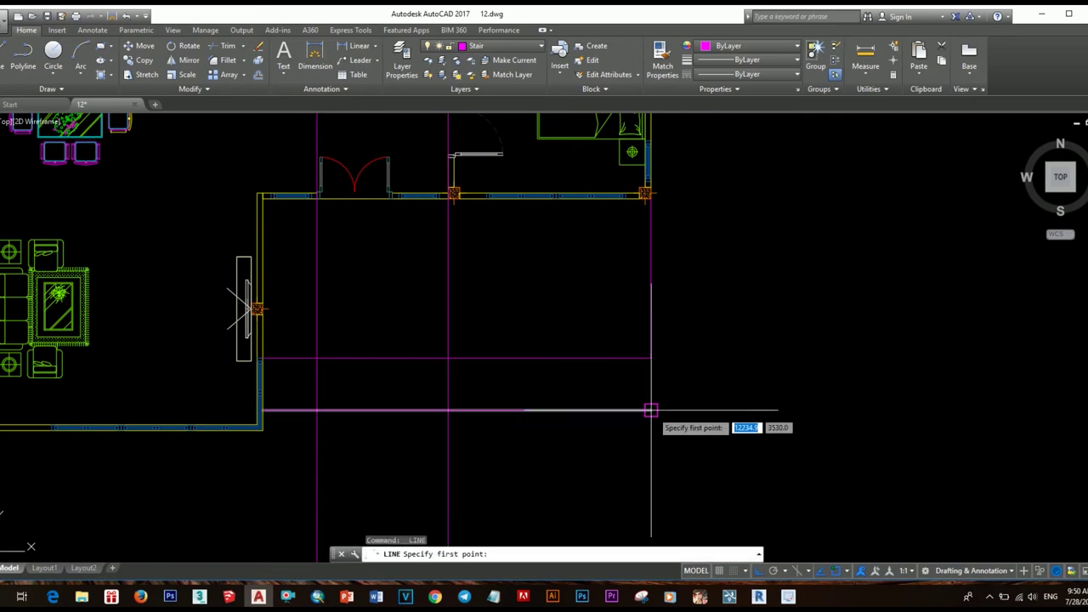
{"action": "left_click", "coordinate": [652, 408]}
{"action": "key", "text": "Escape"}
{"action": "key", "text": "Return"}
{"action": "left_click", "coordinate": [455, 366]}
{"action": "middle_click_drag", "start_coordinate": [455, 365], "coordinate": [689, 358]}
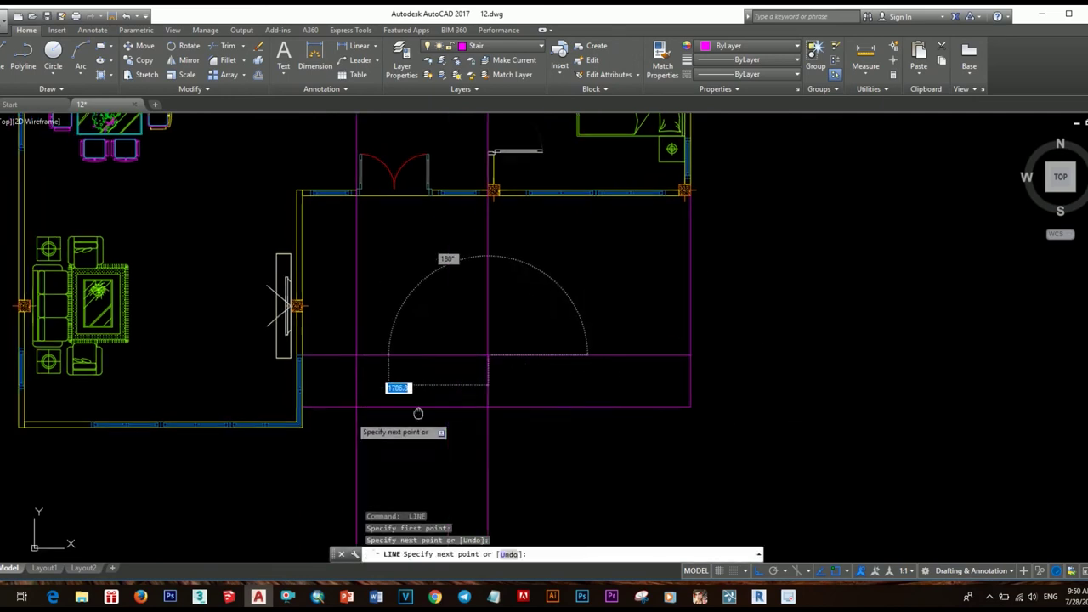
{"action": "key", "text": "Escape"}
{"action": "key", "text": "Return"}
{"action": "key", "text": "Escape"}
{"action": "middle_click_drag", "start_coordinate": [614, 421], "coordinate": [510, 418]}
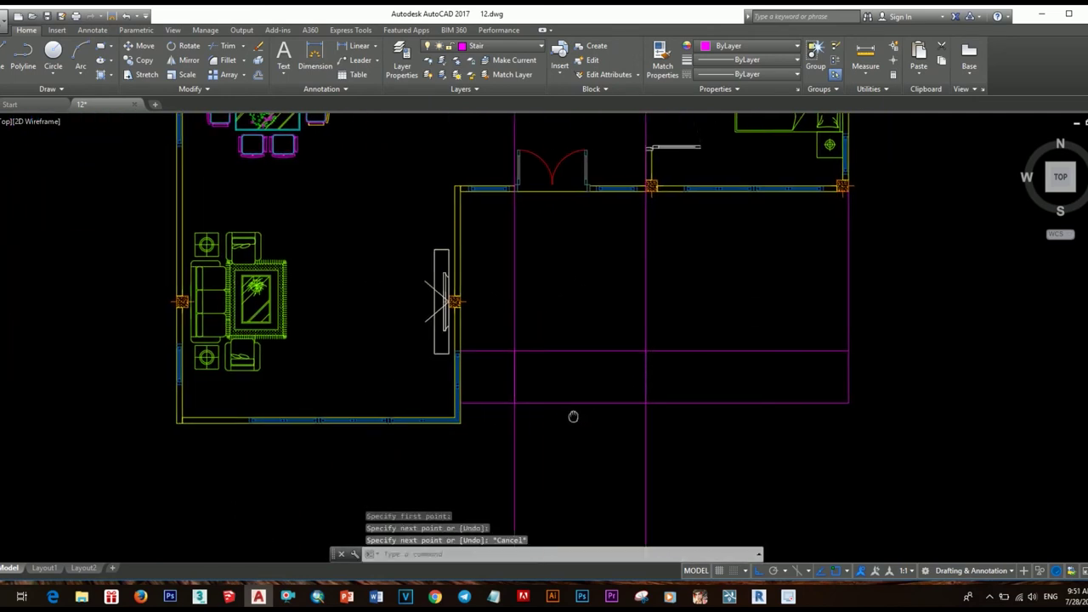
Step: Start and cancel a trim and another line without changing the drawing
{"action": "type", "text": "tr"}
{"action": "key", "text": "Return"}
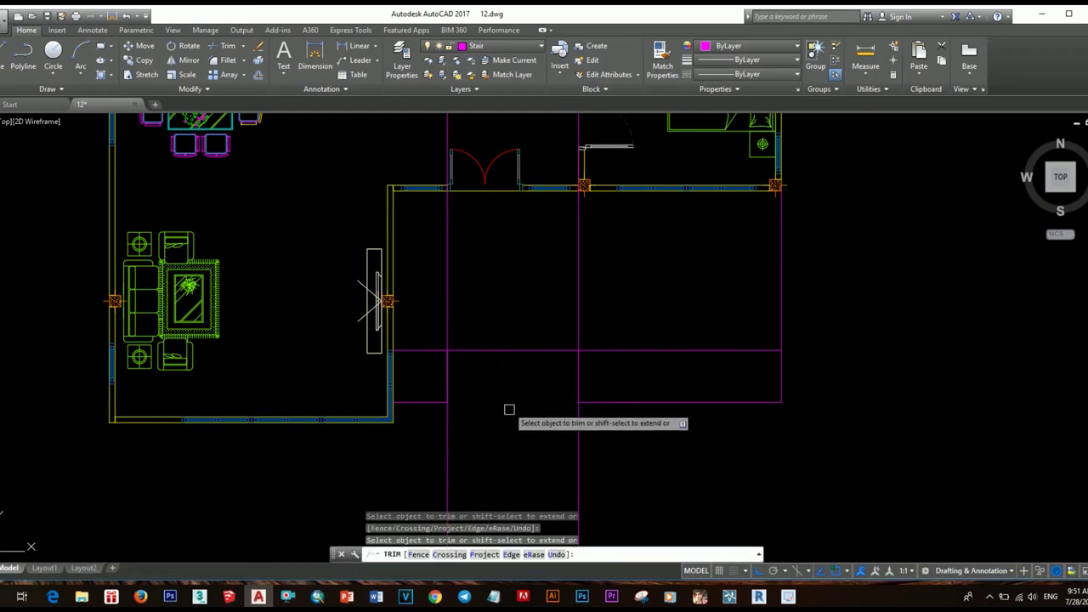
{"action": "key", "text": "Escape"}
{"action": "type", "text": "l"}
{"action": "key", "text": "Return"}
{"action": "key", "text": "Escape"}
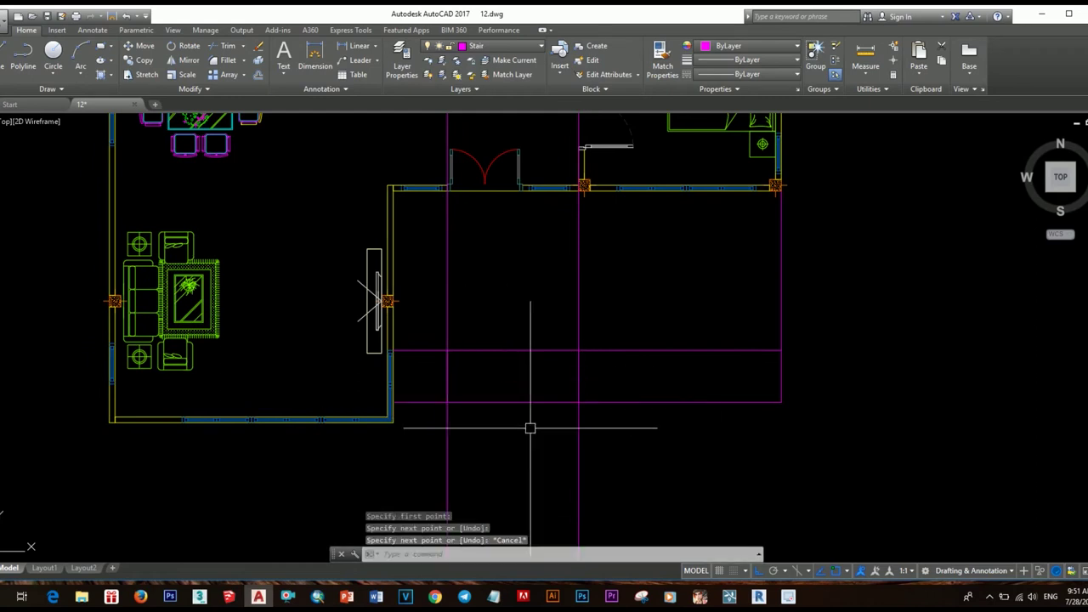
Step: Offset a line by the default distance to add a stair tread
{"action": "type", "text": "o"}
{"action": "key", "text": "Return"}
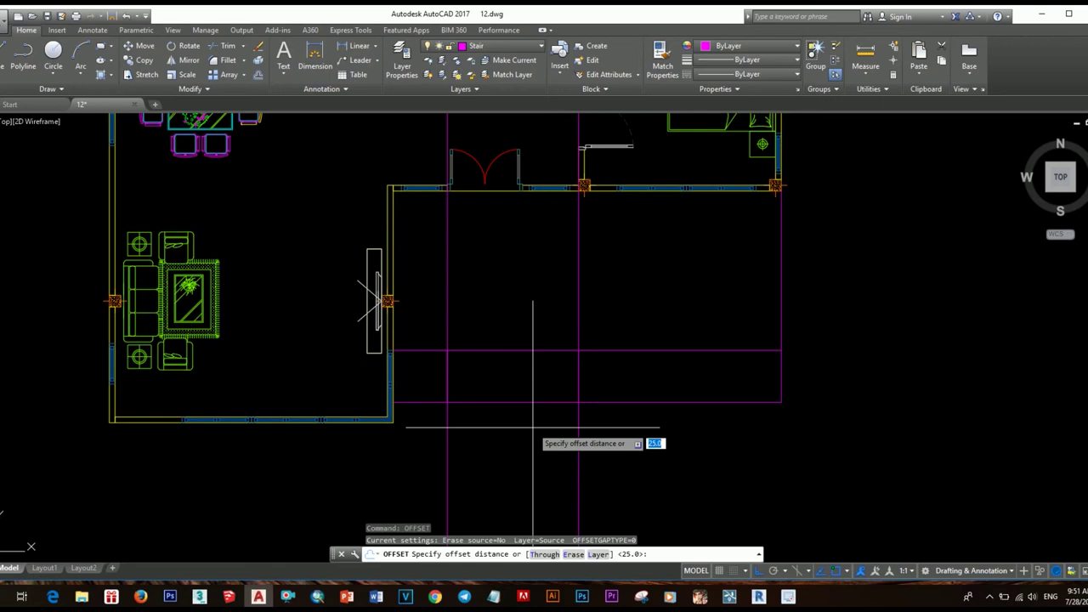
{"action": "key", "text": "Return"}
{"action": "left_click", "coordinate": [532, 400]}
{"action": "left_click", "coordinate": [564, 384]}
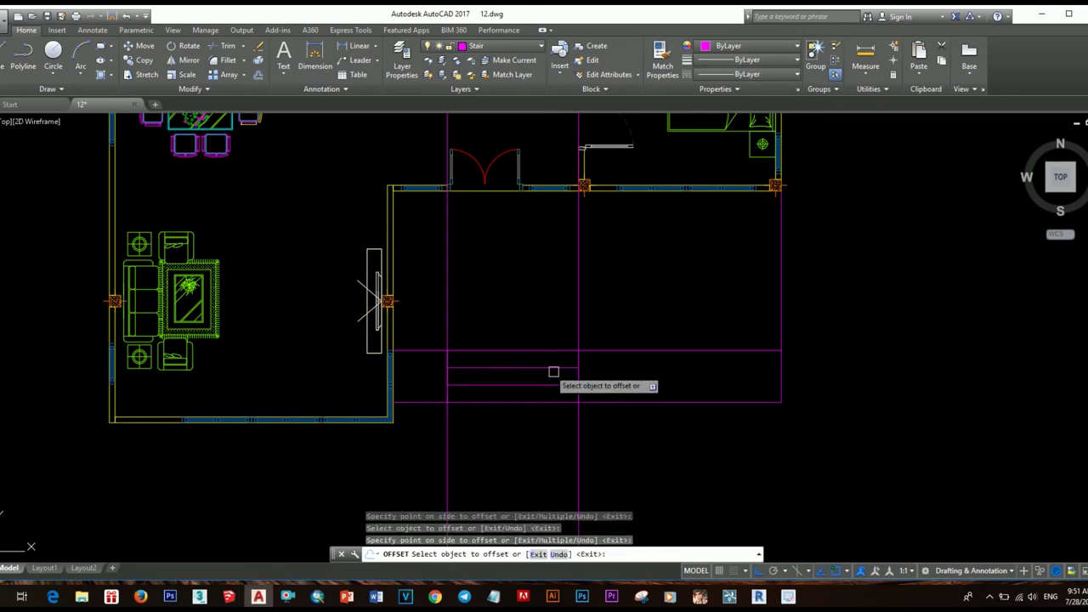
{"action": "key", "text": "Escape"}
{"action": "scroll", "coordinate": [603, 393], "scroll_direction": "down", "scroll_amount": 4}
Step: Window-select and erase the two magenta vertical lines
{"action": "left_click", "coordinate": [604, 393]}
{"action": "left_click", "coordinate": [531, 389]}
{"action": "key", "text": "e"}
{"action": "key", "text": "Return"}
{"action": "scroll", "coordinate": [531, 391], "scroll_direction": "up", "scroll_amount": 3}
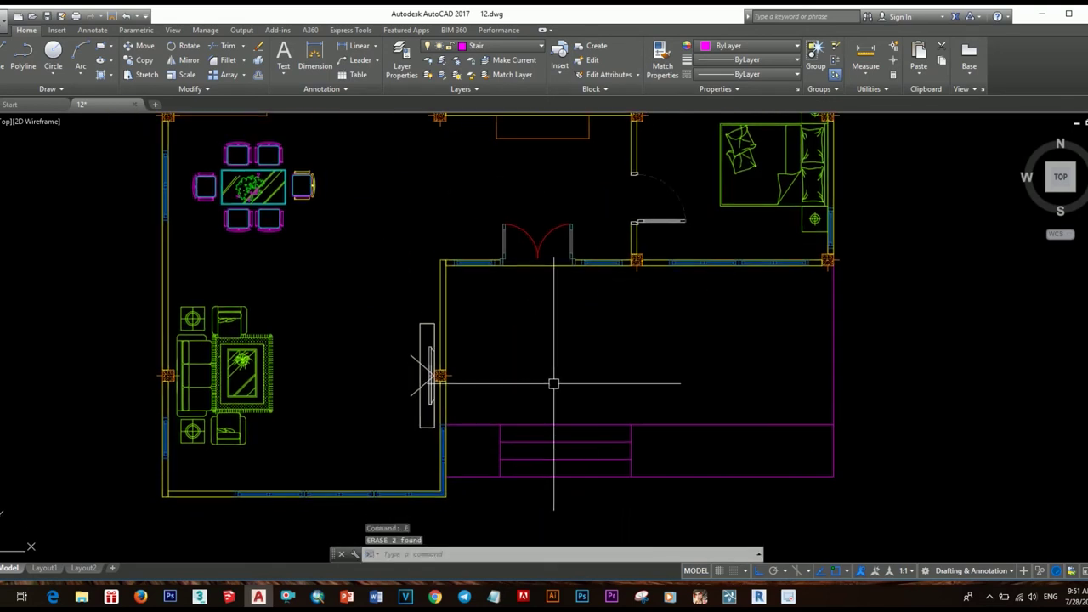
{"action": "scroll", "coordinate": [583, 401], "scroll_direction": "down", "scroll_amount": 3}
{"action": "scroll", "coordinate": [591, 445], "scroll_direction": "down", "scroll_amount": 2}
{"action": "middle_click_drag", "start_coordinate": [591, 445], "coordinate": [522, 440]}
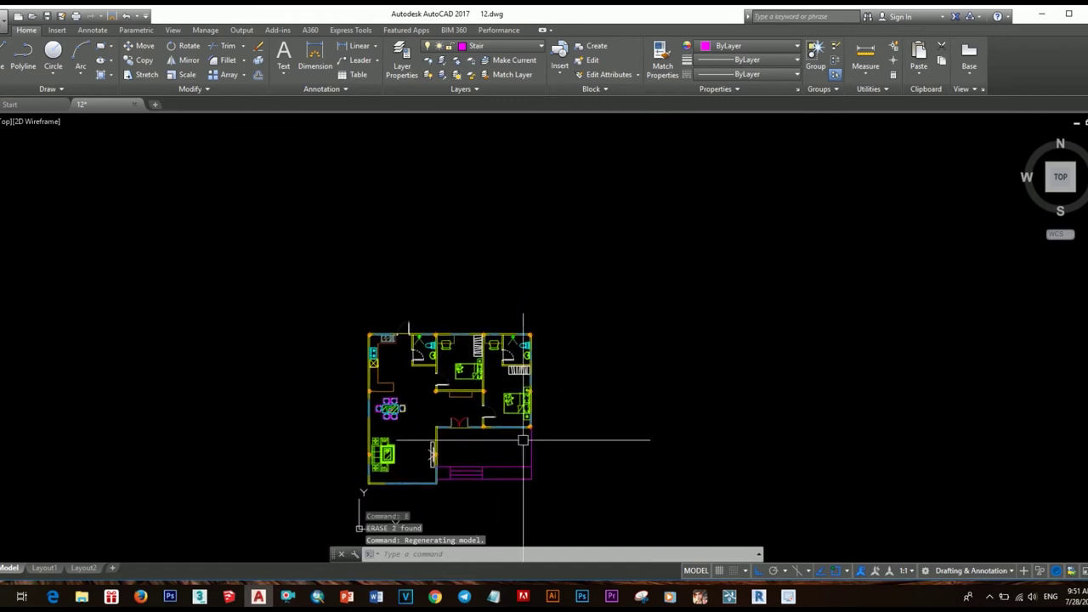
{"action": "scroll", "coordinate": [397, 398], "scroll_direction": "up", "scroll_amount": 5}
{"action": "scroll", "coordinate": [397, 398], "scroll_direction": "up", "scroll_amount": 1}
{"action": "middle_click_drag", "start_coordinate": [397, 398], "coordinate": [395, 398]}
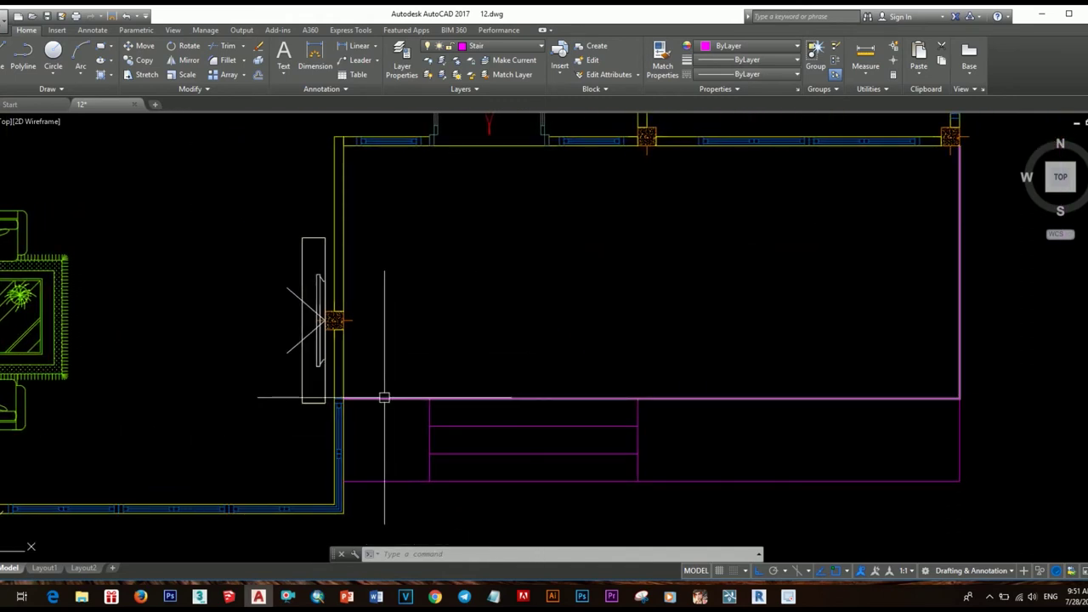
Step: Draw a small post rectangle at the column
{"action": "type", "text": "c"}
{"action": "key", "text": "Return"}
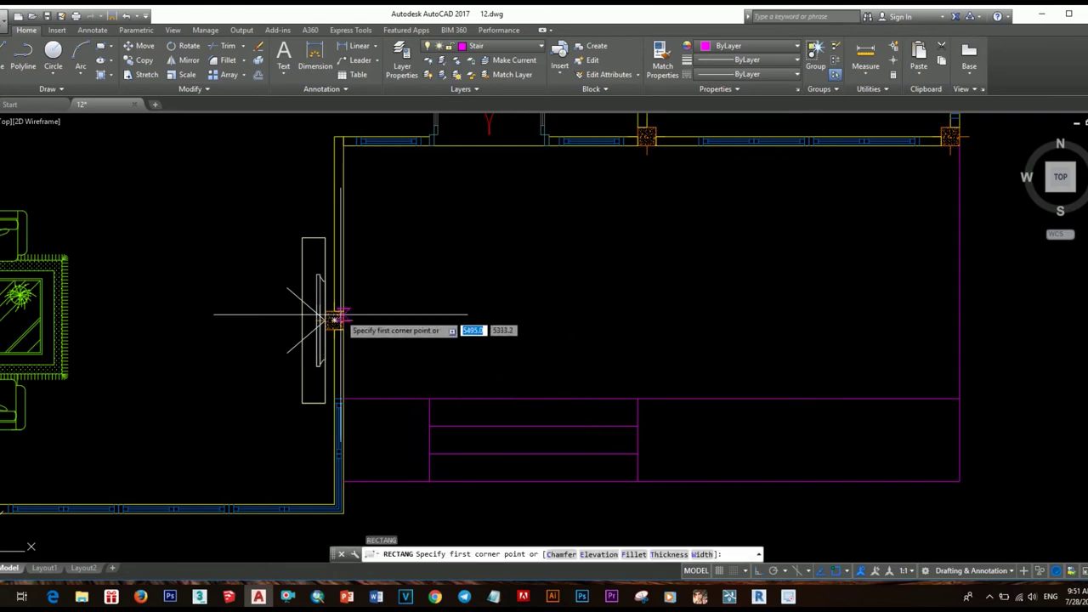
{"action": "scroll", "coordinate": [330, 312], "scroll_direction": "up", "scroll_amount": 5}
{"action": "left_click", "coordinate": [296, 289]}
{"action": "left_click", "coordinate": [356, 409]}
Step: Move the small rectangle onto the magenta edge
{"action": "left_click", "coordinate": [355, 409]}
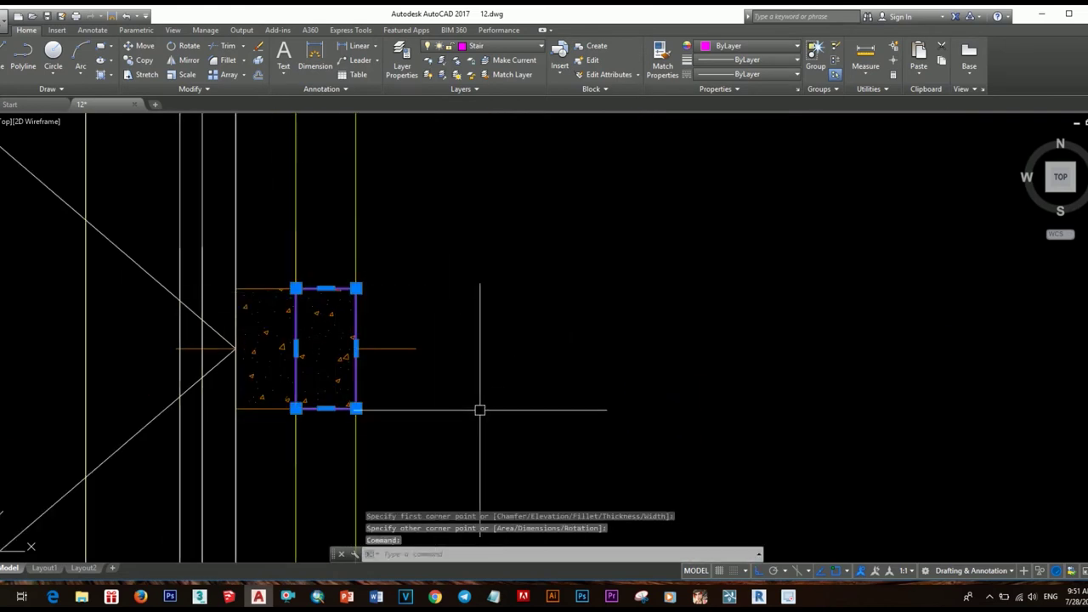
{"action": "type", "text": "m"}
{"action": "key", "text": "Return"}
{"action": "left_click", "coordinate": [355, 409]}
{"action": "scroll", "coordinate": [485, 427], "scroll_direction": "down", "scroll_amount": 3}
{"action": "left_click", "coordinate": [481, 438]}
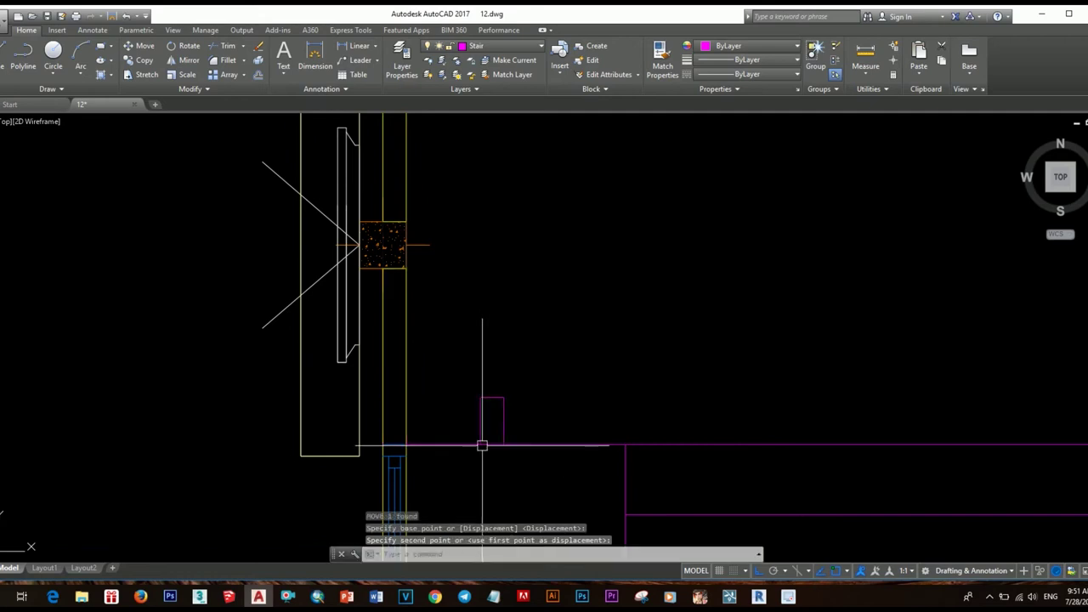
{"action": "scroll", "coordinate": [473, 425], "scroll_direction": "up", "scroll_amount": 3}
Step: Copy the rectangle to the magenta outline's corner
{"action": "left_click", "coordinate": [475, 399]}
{"action": "type", "text": "co"}
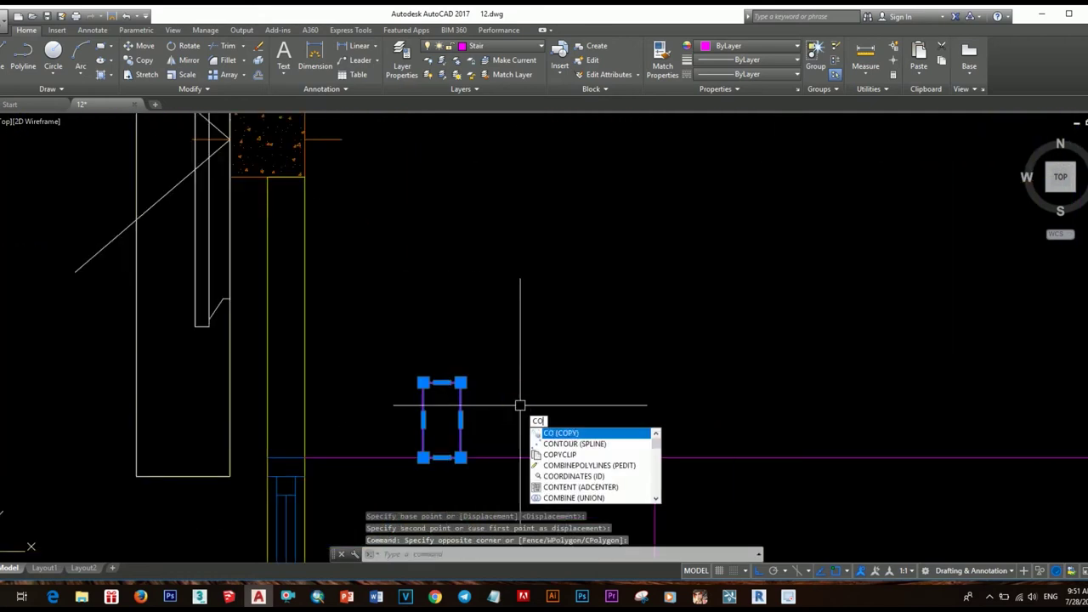
{"action": "key", "text": "Return"}
{"action": "left_click", "coordinate": [424, 457]}
{"action": "scroll", "coordinate": [602, 445], "scroll_direction": "down", "scroll_amount": 2}
{"action": "middle_click_drag", "start_coordinate": [602, 445], "coordinate": [290, 445]}
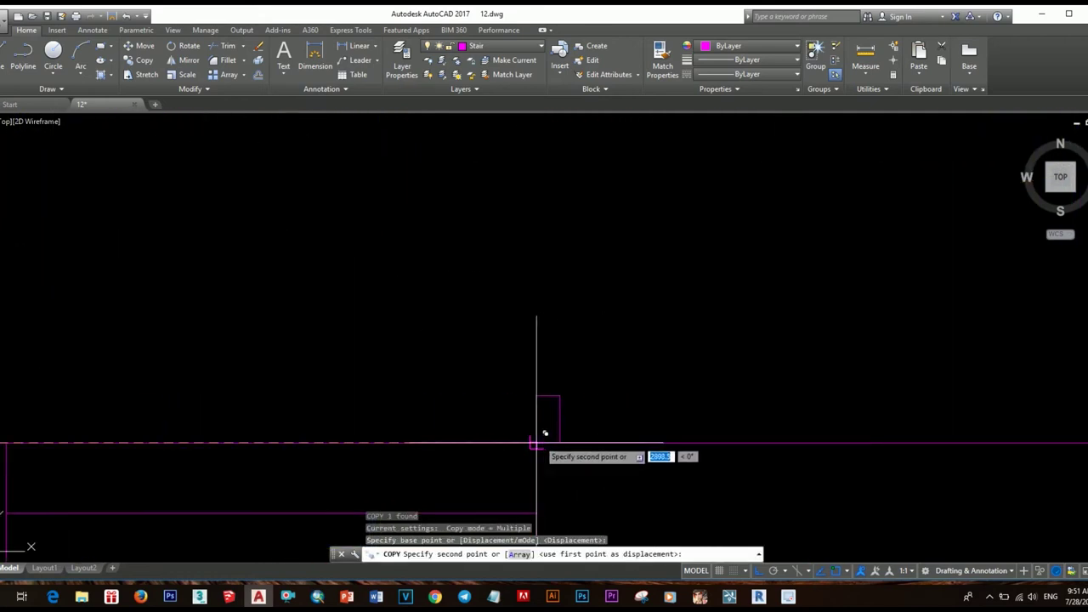
{"action": "left_click", "coordinate": [537, 442]}
{"action": "key", "text": "Escape"}
Step: Copy that rectangle 200 units to the right to form a pair
{"action": "left_click", "coordinate": [584, 416]}
{"action": "type", "text": "co"}
{"action": "key", "text": "Return"}
{"action": "left_click", "coordinate": [537, 347]}
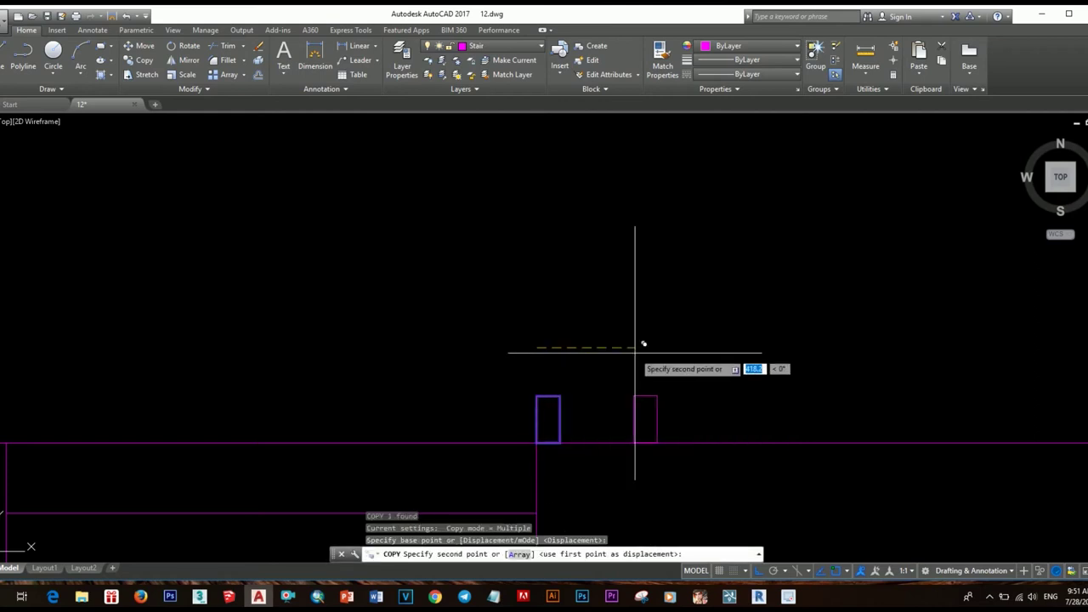
{"action": "type", "text": "00"}
{"action": "key", "text": "Return"}
{"action": "key", "text": "Escape"}
{"action": "scroll", "coordinate": [607, 347], "scroll_direction": "up", "scroll_amount": 2}
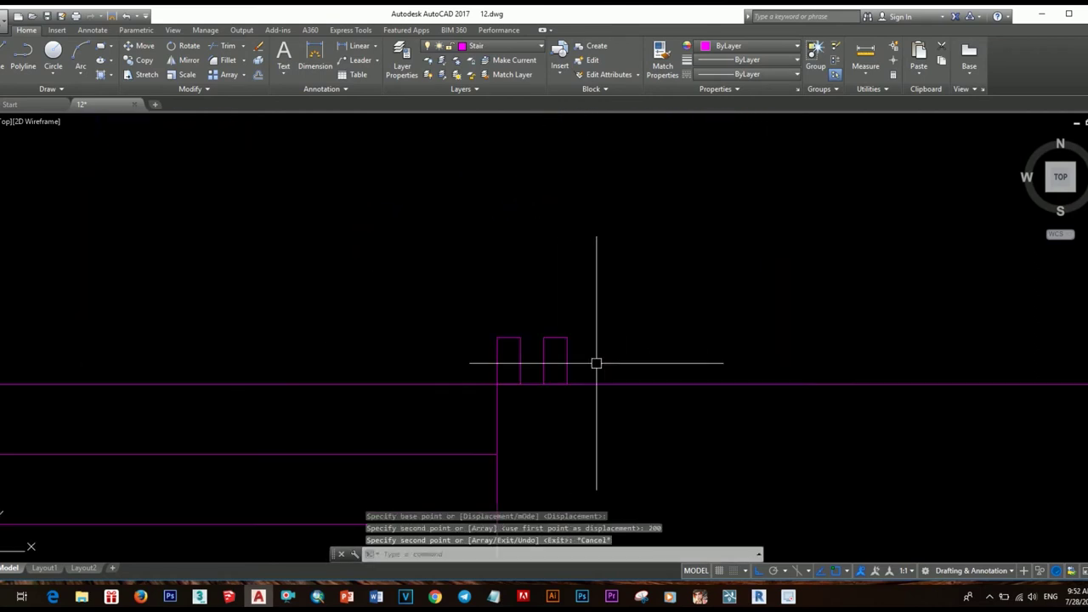
Step: Start a copy of the rectangle pair, then abandon it
{"action": "left_click", "coordinate": [595, 364]}
{"action": "left_click", "coordinate": [544, 339]}
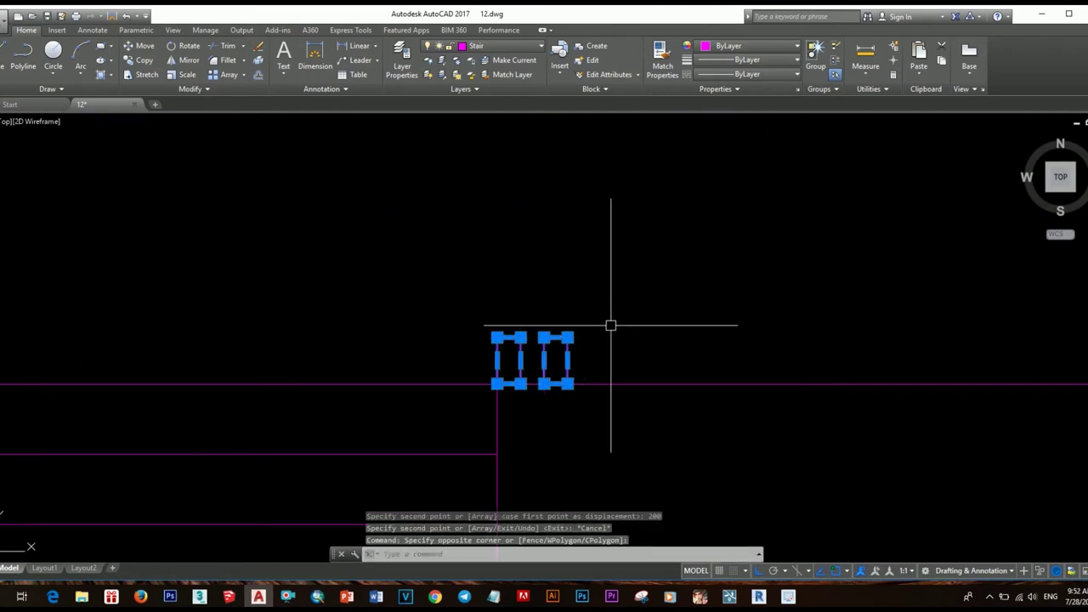
{"action": "type", "text": "co"}
{"action": "key", "text": "Return"}
{"action": "left_click", "coordinate": [572, 374]}
{"action": "scroll", "coordinate": [705, 360], "scroll_direction": "down", "scroll_amount": 3}
{"action": "scroll", "coordinate": [729, 312], "scroll_direction": "up", "scroll_amount": 2}
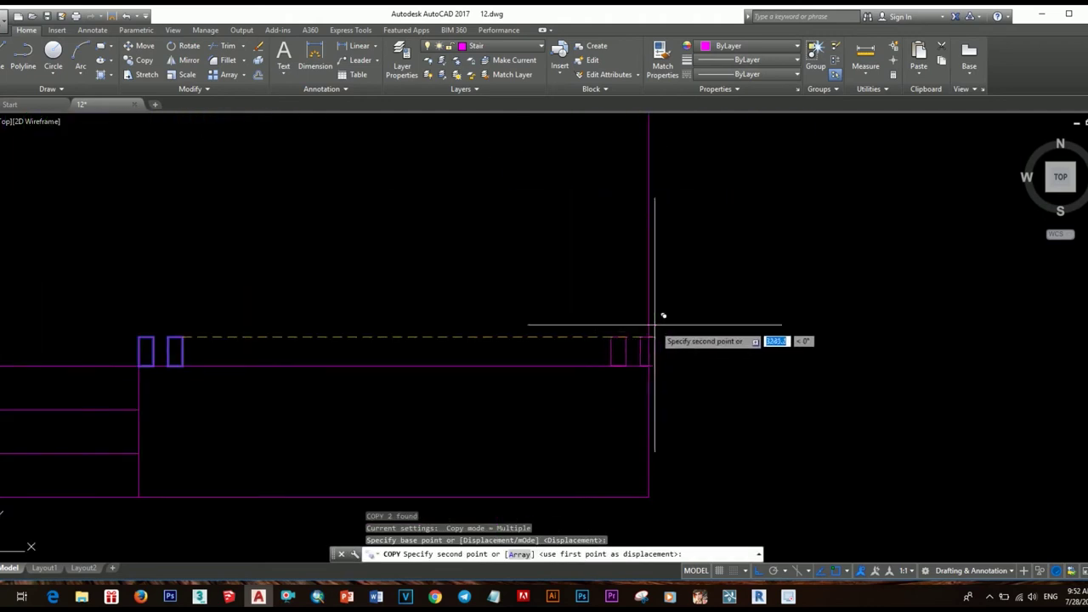
{"action": "key", "text": "Escape"}
Step: Copy the rectangle pair along the top edge of the magenta outline
{"action": "left_click_drag", "start_coordinate": [587, 327], "coordinate": [685, 382]}
{"action": "type", "text": "co"}
{"action": "key", "text": "Return"}
{"action": "left_click", "coordinate": [608, 360]}
{"action": "scroll", "coordinate": [388, 336], "scroll_direction": "down", "scroll_amount": 2}
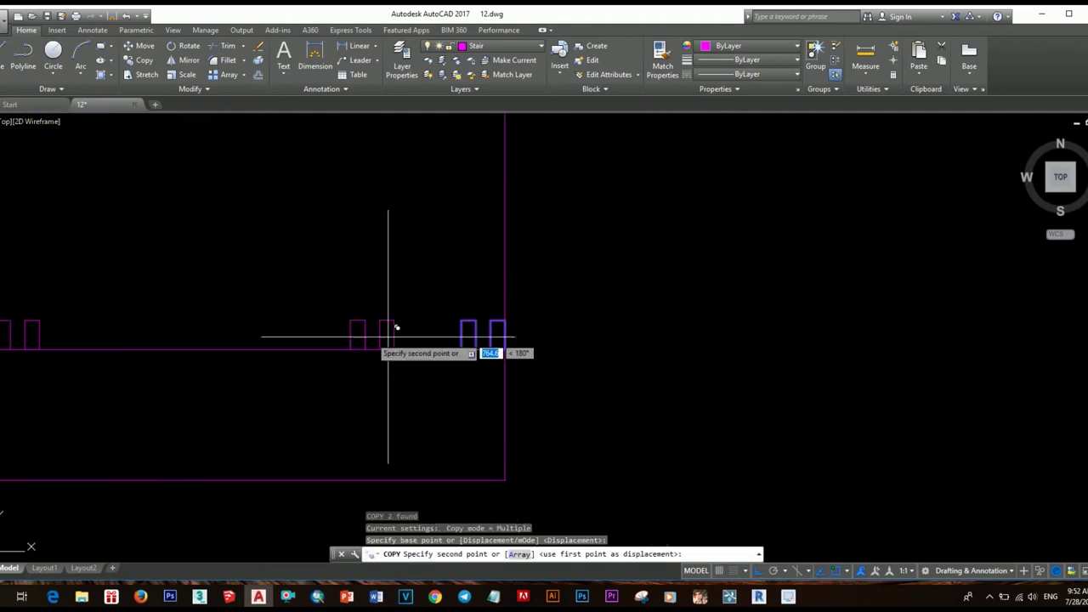
{"action": "middle_click_drag", "start_coordinate": [396, 326], "coordinate": [576, 341]}
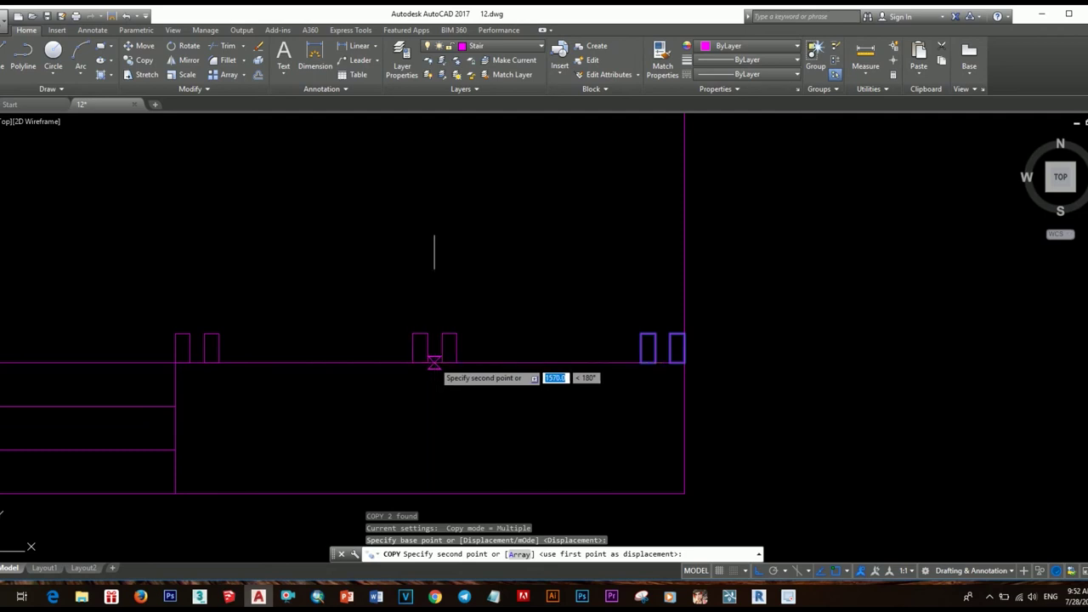
{"action": "key", "text": "Escape"}
{"action": "scroll", "coordinate": [505, 340], "scroll_direction": "down", "scroll_amount": 2}
{"action": "scroll", "coordinate": [581, 381], "scroll_direction": "down", "scroll_amount": 2}
{"action": "scroll", "coordinate": [508, 401], "scroll_direction": "down", "scroll_amount": 2}
{"action": "mouse_move", "coordinate": [508, 400]}
{"action": "middle_mouse_down"}
{"action": "mouse_move", "coordinate": [480, 370]}
{"action": "mouse_move", "coordinate": [491, 428]}
{"action": "middle_mouse_up"}
Step: Draw a rectangular polyline around the kitchen and bathroom walls
{"action": "scroll", "coordinate": [444, 333], "scroll_direction": "up", "scroll_amount": 5}
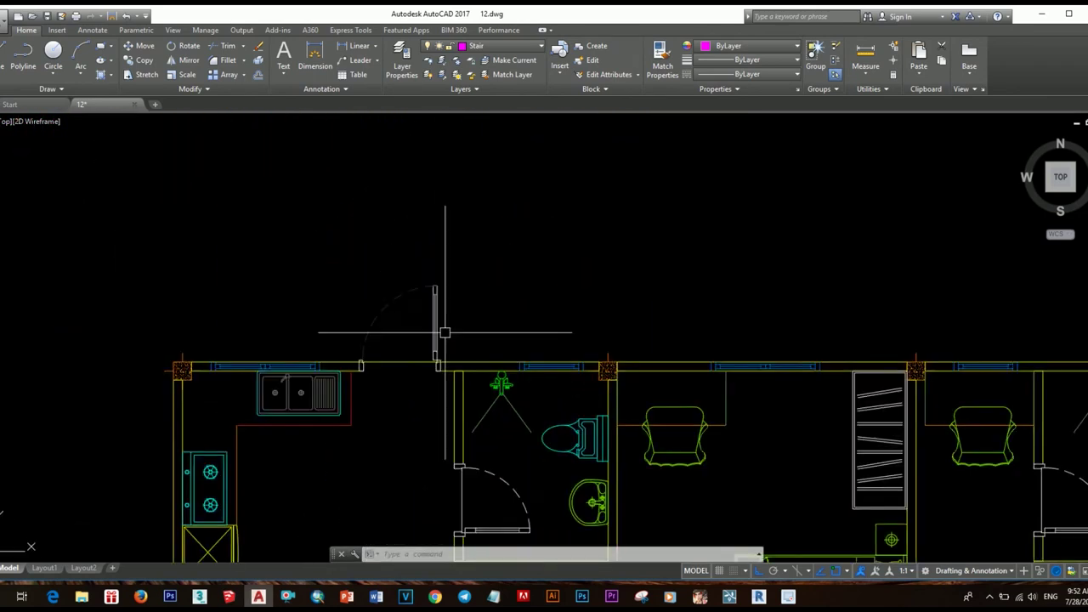
{"action": "middle_click_drag", "start_coordinate": [444, 333], "coordinate": [520, 354]}
{"action": "key", "text": "Escape"}
{"action": "key", "text": "Escape"}
{"action": "type", "text": "p"}
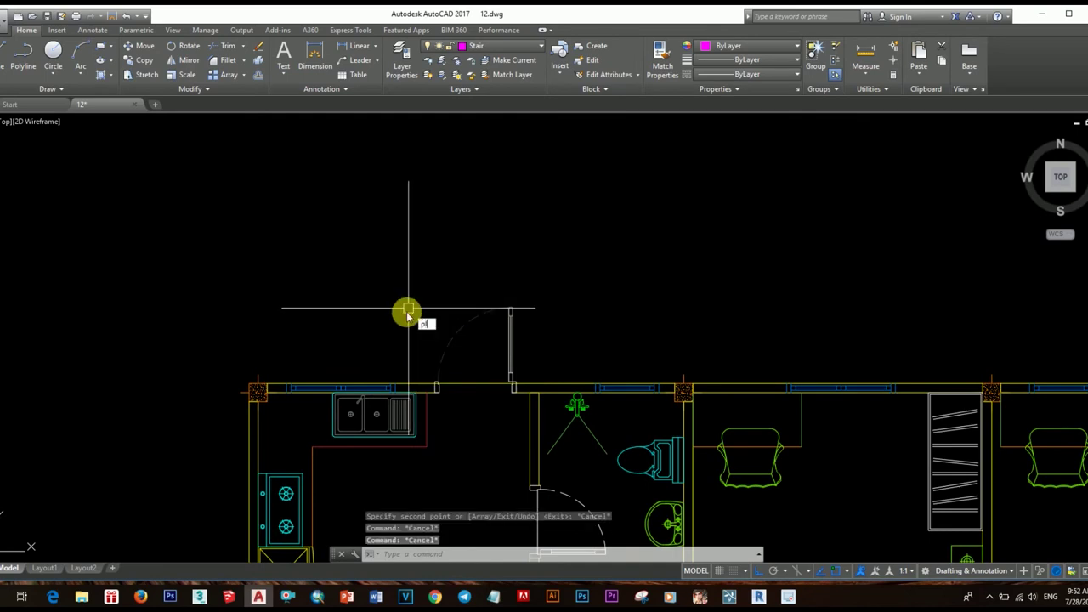
{"action": "type", "text": "l"}
{"action": "key", "text": "Return"}
{"action": "left_click", "coordinate": [395, 385]}
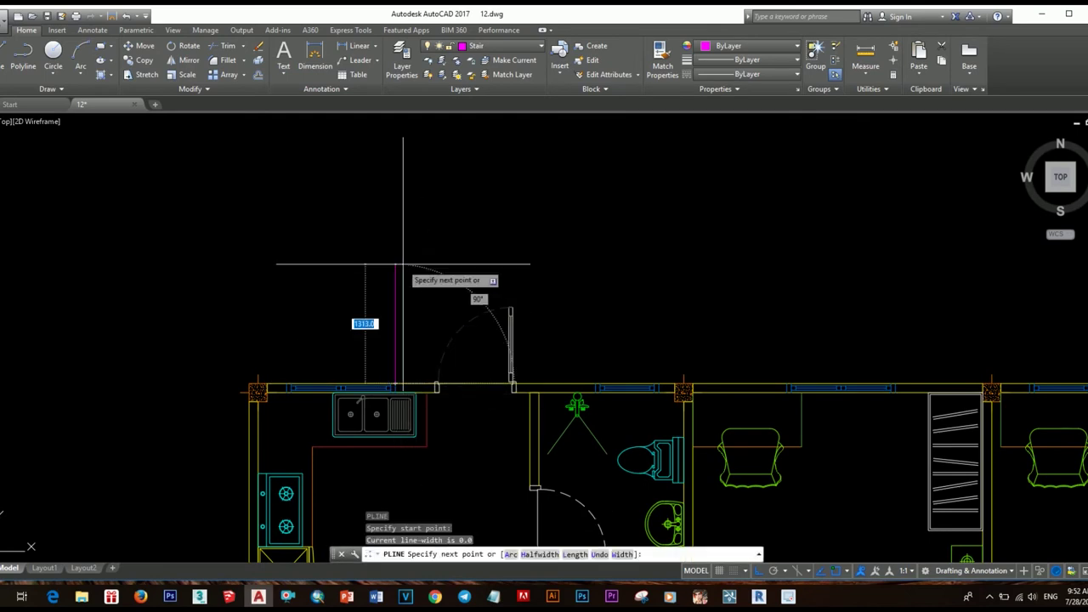
{"action": "left_click", "coordinate": [395, 307]}
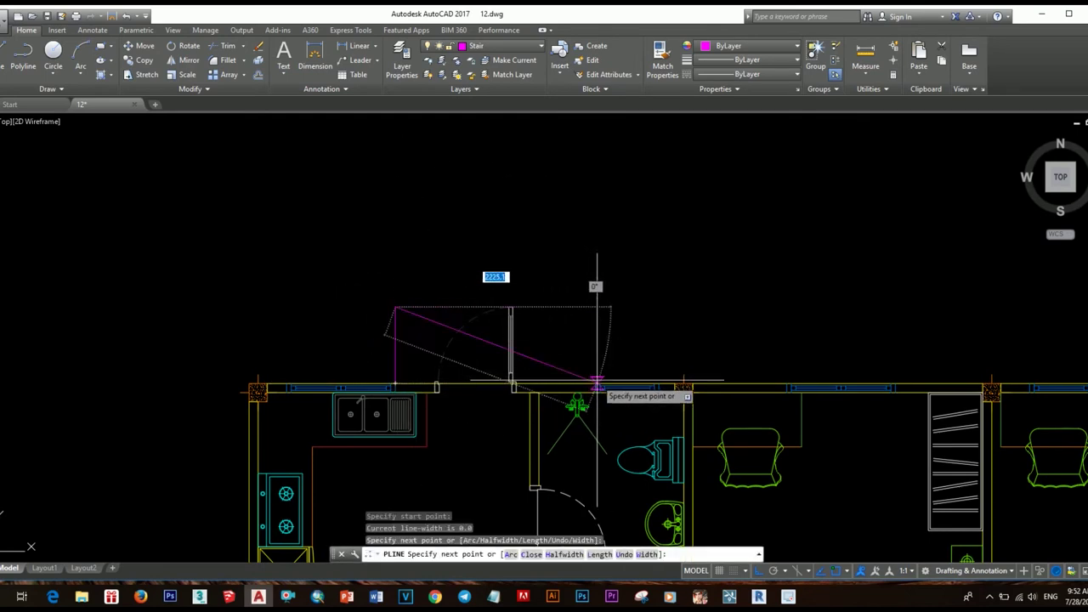
{"action": "left_click", "coordinate": [595, 307]}
{"action": "left_click", "coordinate": [595, 384]}
{"action": "key", "text": "Escape"}
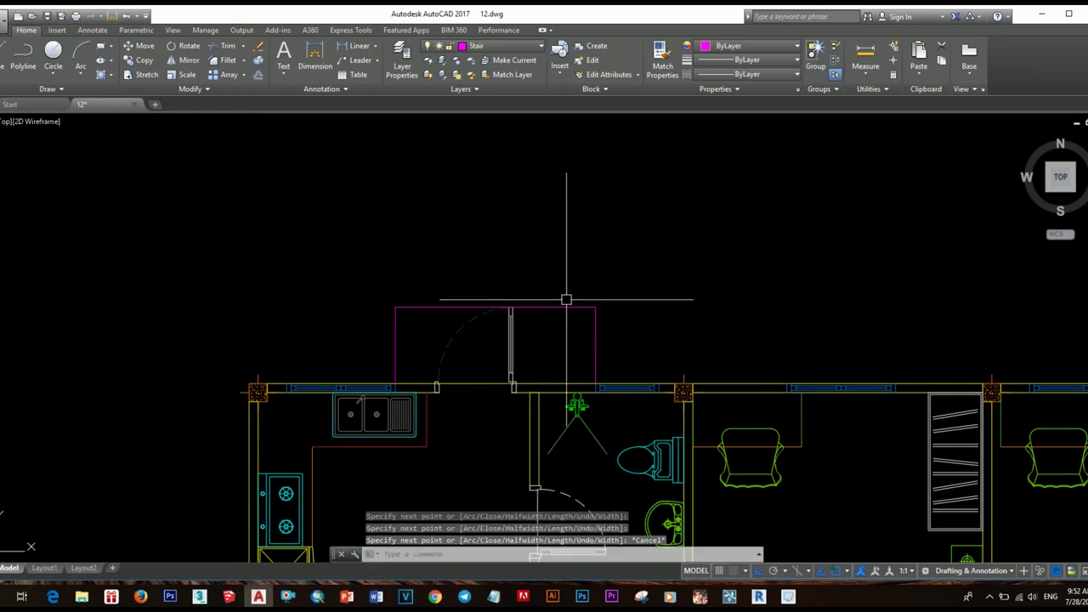
Step: Stretch the new polyline's right side outward by 300
{"action": "scroll", "coordinate": [595, 331], "scroll_direction": "up", "scroll_amount": 5}
{"action": "left_click", "coordinate": [576, 337]}
{"action": "left_click", "coordinate": [562, 363]}
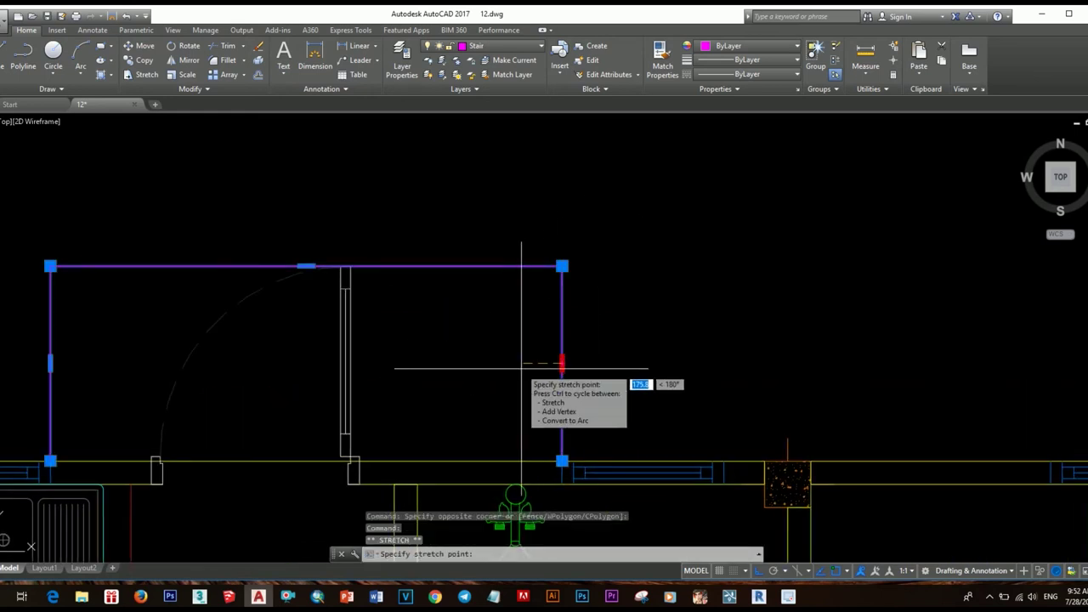
{"action": "key", "text": "Return"}
{"action": "scroll", "coordinate": [518, 338], "scroll_direction": "down", "scroll_amount": 2}
{"action": "key", "text": "Escape"}
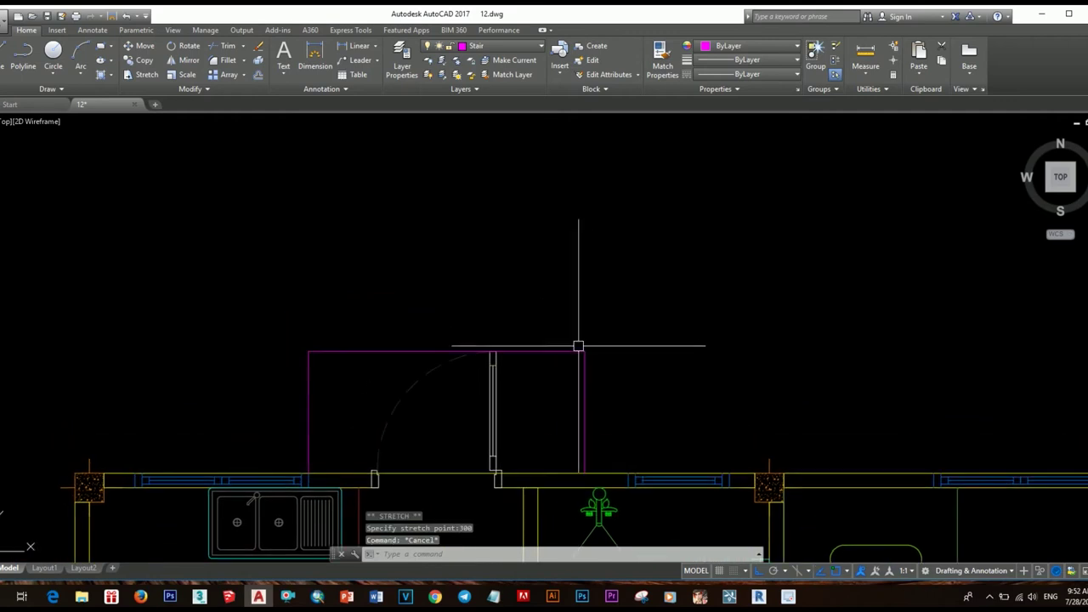
{"action": "scroll", "coordinate": [578, 346], "scroll_direction": "down", "scroll_amount": 2}
Step: Offset the polyline's top edge upward twice, 300 each time
{"action": "type", "text": "l"}
{"action": "key", "text": "Return"}
{"action": "left_click", "coordinate": [580, 363]}
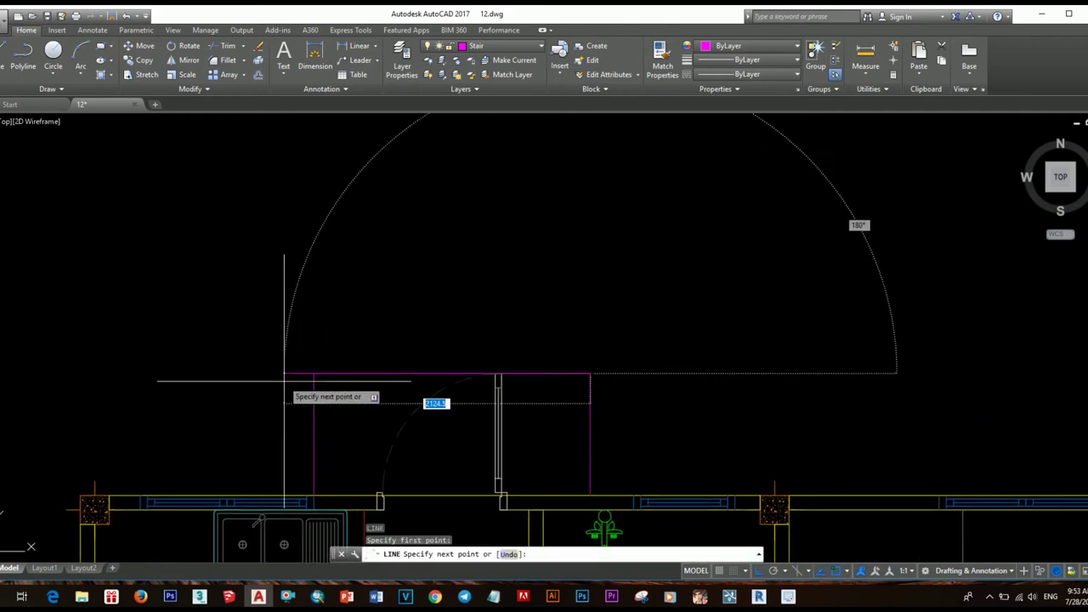
{"action": "key", "text": "Escape"}
{"action": "left_click", "coordinate": [377, 373]}
{"action": "type", "text": "o"}
{"action": "key", "text": "Return"}
{"action": "type", "text": "2"}
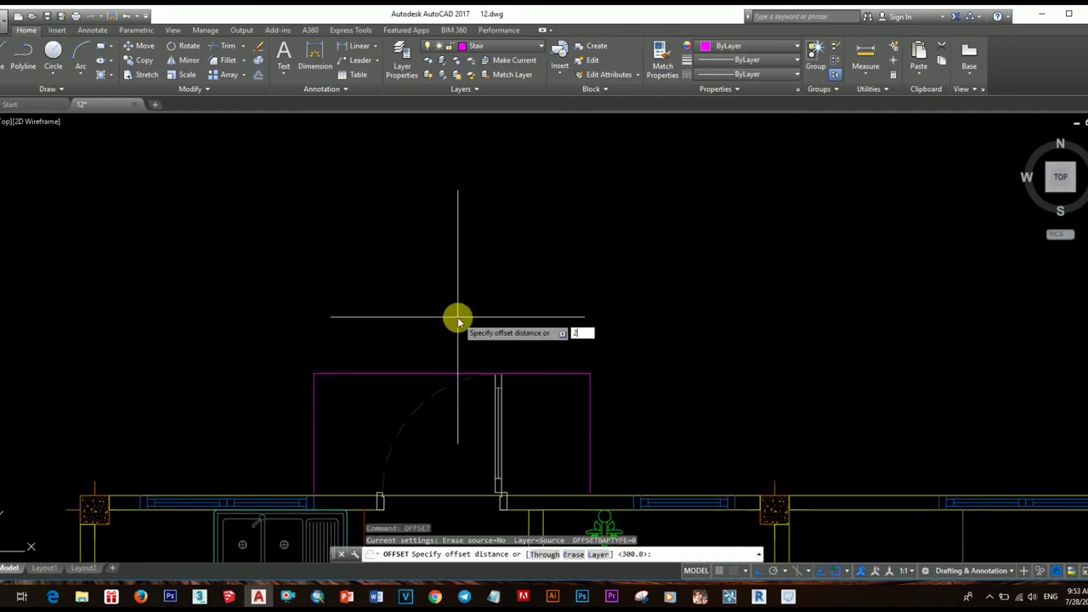
{"action": "type", "text": "0"}
{"action": "key", "text": "Return"}
{"action": "left_click", "coordinate": [457, 373]}
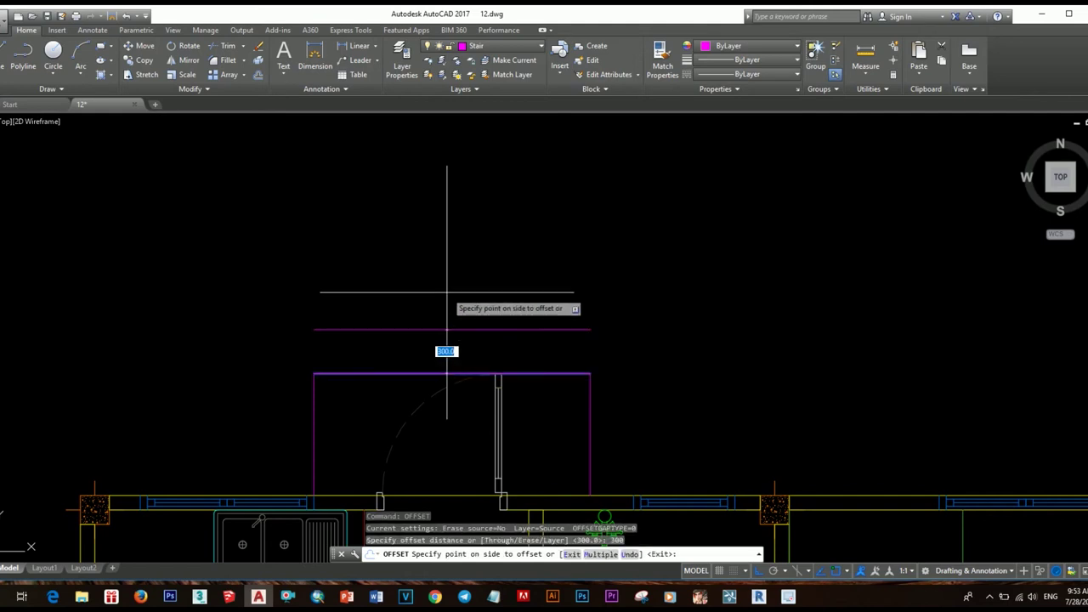
{"action": "left_click", "coordinate": [454, 345]}
{"action": "left_click", "coordinate": [454, 330]}
{"action": "left_click", "coordinate": [455, 315]}
{"action": "key", "text": "Escape"}
Step: Draw a vertical line from the rectangle's top corner down to the wall
{"action": "scroll", "coordinate": [468, 348], "scroll_direction": "down", "scroll_amount": 2}
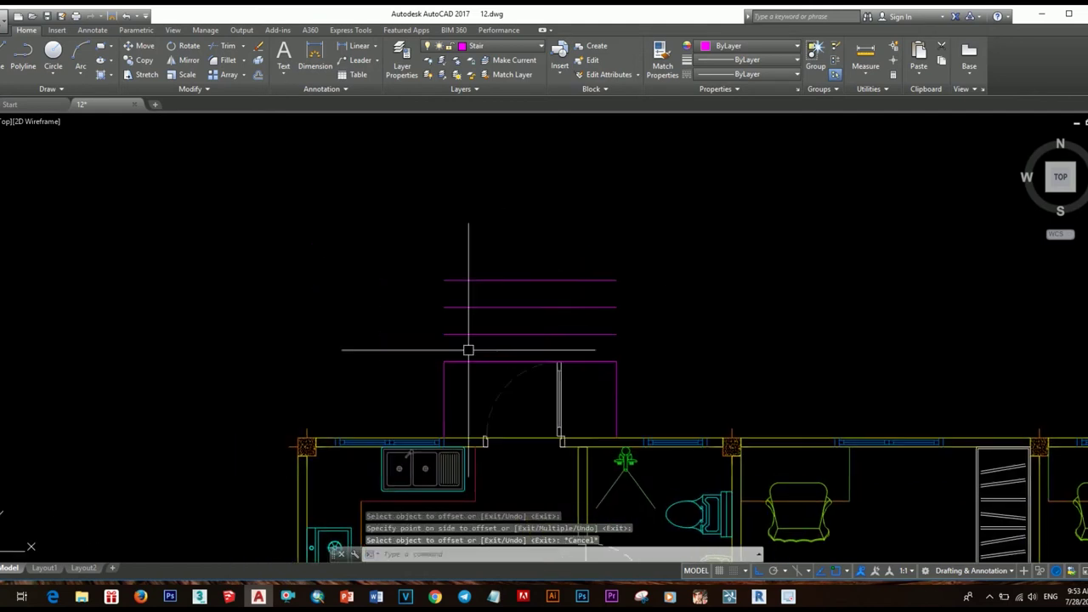
{"action": "scroll", "coordinate": [469, 347], "scroll_direction": "up", "scroll_amount": 3}
{"action": "type", "text": "l"}
{"action": "key", "text": "Return"}
{"action": "left_click", "coordinate": [442, 250]}
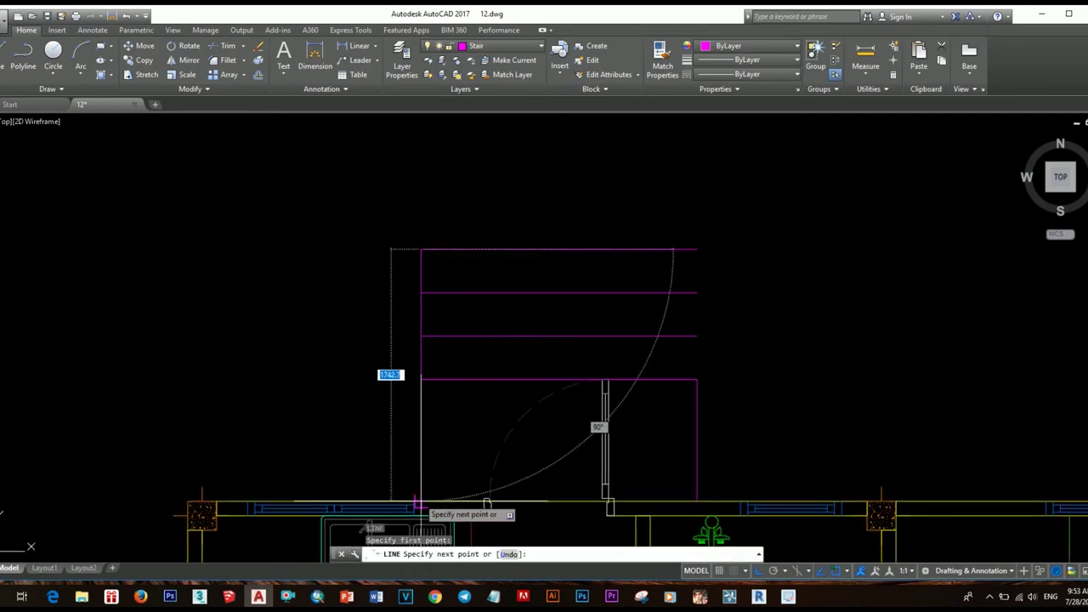
{"action": "key", "text": "Escape"}
{"action": "key", "text": "space"}
{"action": "left_click", "coordinate": [697, 249]}
{"action": "left_click", "coordinate": [697, 494]}
{"action": "key", "text": "Escape"}
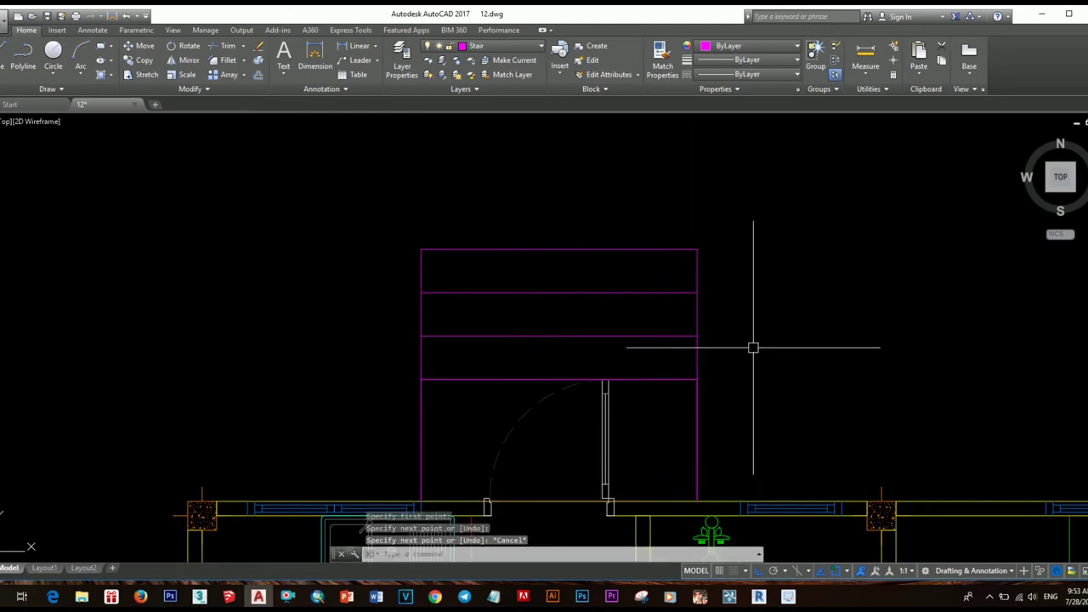
Step: Offset the right vertical line 300 to the right and the left one 300 to the left
{"action": "type", "text": "o"}
{"action": "key", "text": "Return"}
{"action": "type", "text": "3"}
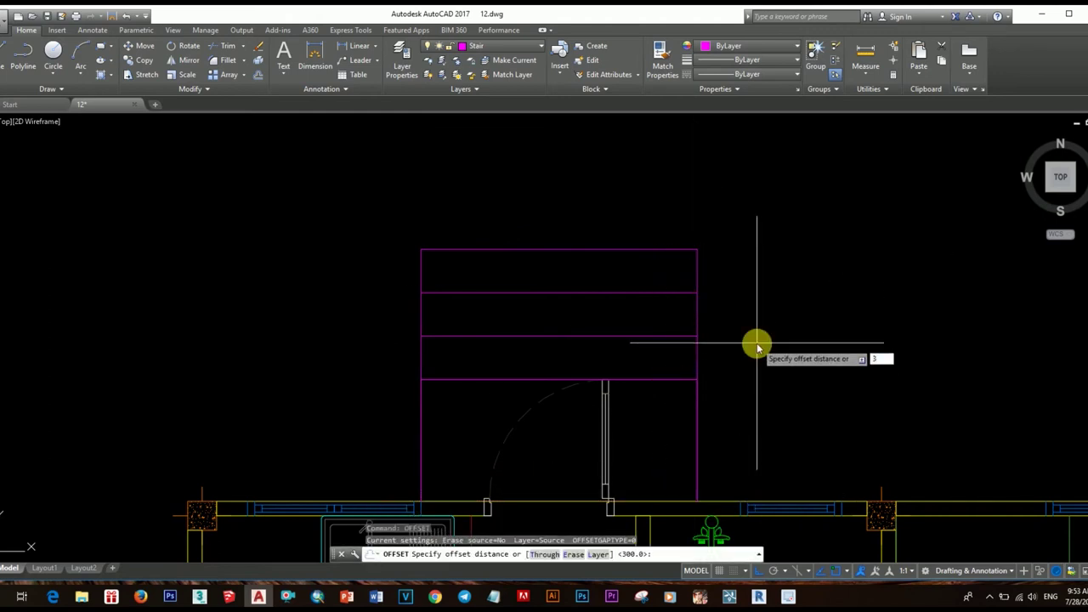
{"action": "type", "text": "00"}
{"action": "key", "text": "Return"}
{"action": "left_click", "coordinate": [697, 327]}
{"action": "left_click", "coordinate": [755, 317]}
{"action": "left_click", "coordinate": [421, 361]}
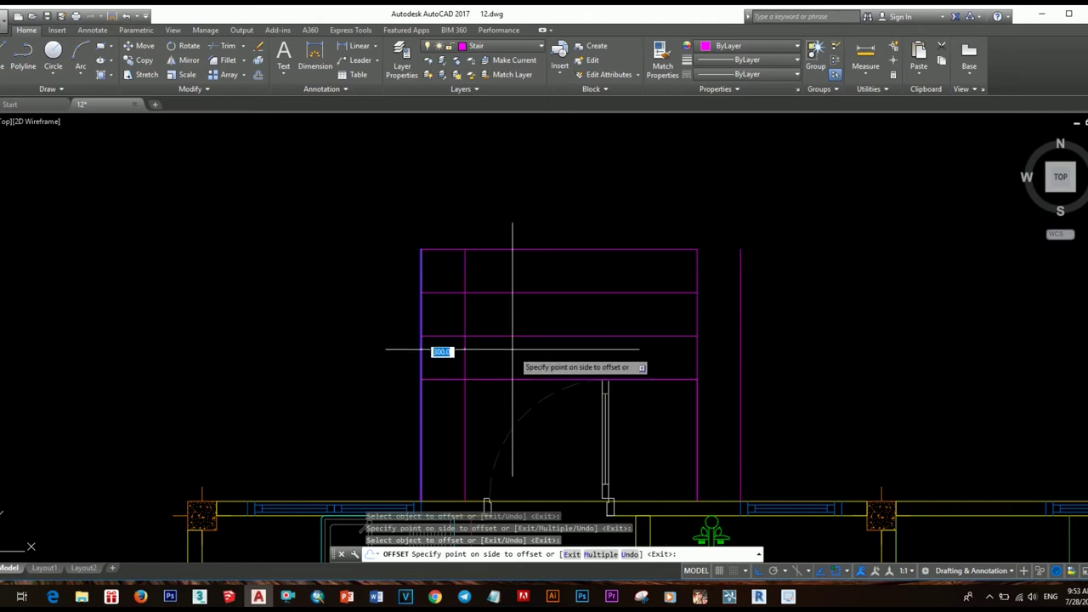
{"action": "left_click", "coordinate": [391, 358]}
{"action": "middle_click_drag", "start_coordinate": [556, 369], "coordinate": [543, 398]}
{"action": "key", "text": "Escape"}
Step: Attempt to extend the top edge to the new right line, then recentre the plan
{"action": "type", "text": "ex"}
{"action": "key", "text": "Return"}
{"action": "key", "text": "Return"}
{"action": "left_click", "coordinate": [651, 279]}
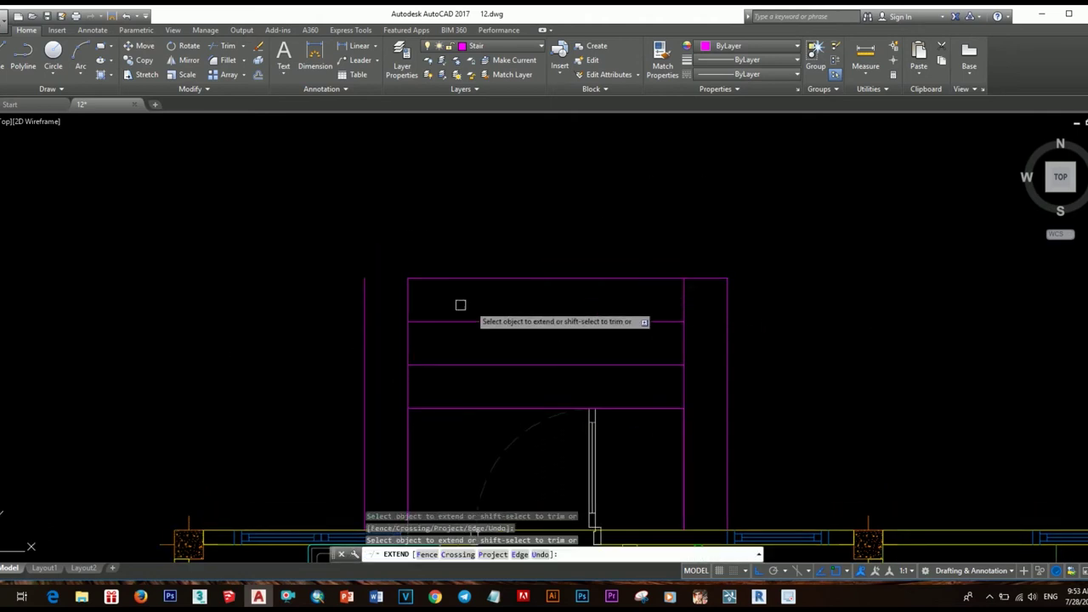
{"action": "key", "text": "Escape"}
{"action": "scroll", "coordinate": [559, 309], "scroll_direction": "down", "scroll_amount": 5}
{"action": "scroll", "coordinate": [522, 328], "scroll_direction": "down", "scroll_amount": 3}
{"action": "scroll", "coordinate": [559, 367], "scroll_direction": "up", "scroll_amount": 2}
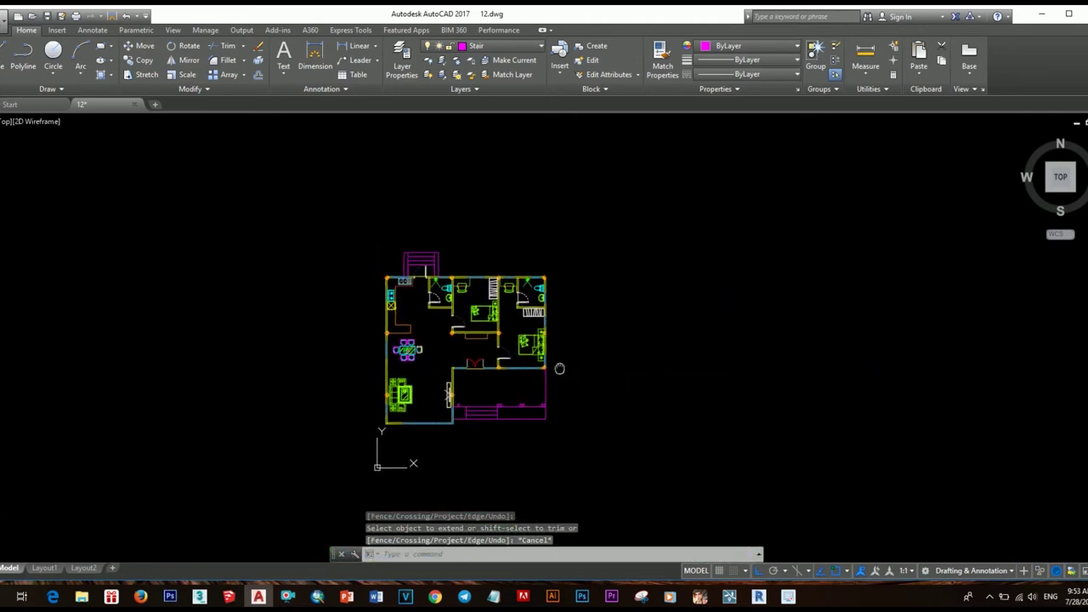
{"action": "middle_click_drag", "start_coordinate": [559, 366], "coordinate": [561, 374]}
{"action": "scroll", "coordinate": [450, 280], "scroll_direction": "up", "scroll_amount": 6}
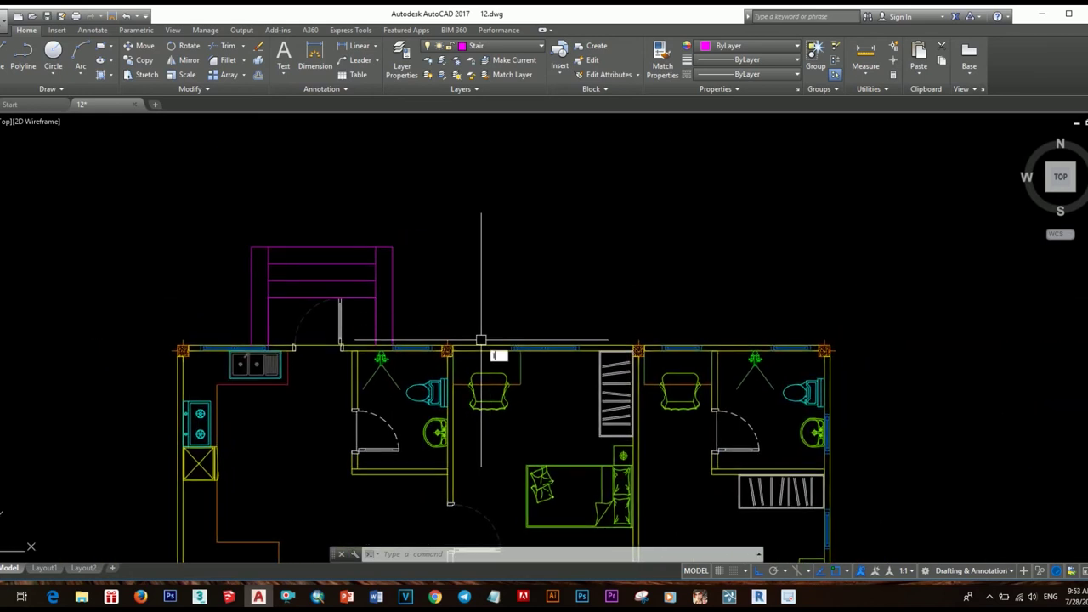
Step: Start a line near the door jamb and a polyline along the top wall, cancelling both
{"action": "type", "text": "l"}
{"action": "key", "text": "Return"}
{"action": "left_click", "coordinate": [340, 345]}
{"action": "key", "text": "Escape"}
{"action": "middle_click_drag", "start_coordinate": [358, 302], "coordinate": [287, 307]}
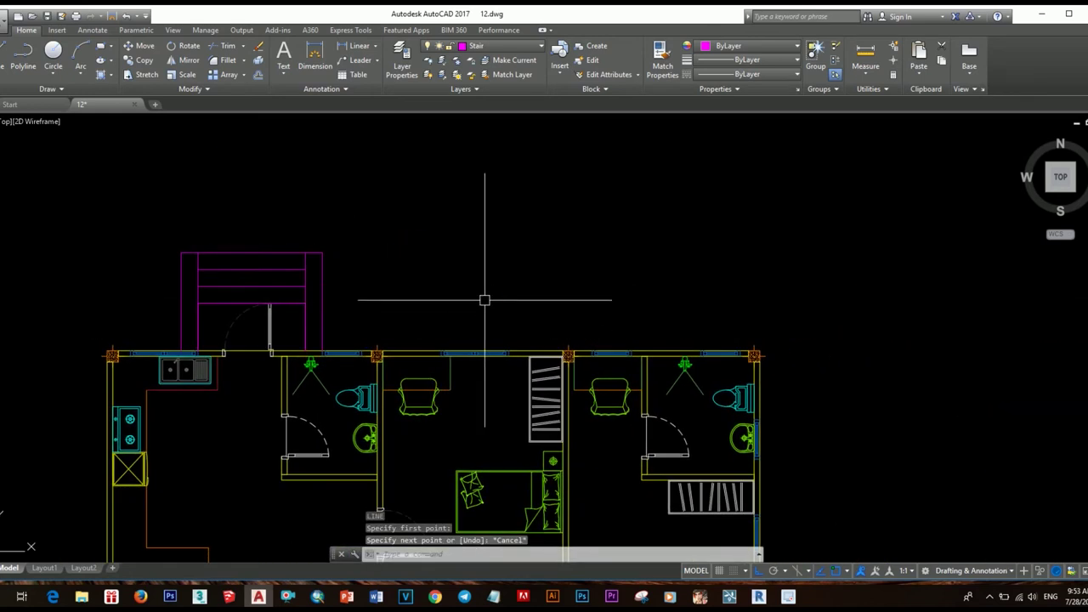
{"action": "type", "text": "pl"}
{"action": "key", "text": "Return"}
{"action": "left_click", "coordinate": [322, 304]}
{"action": "scroll", "coordinate": [322, 304], "scroll_direction": "up", "scroll_amount": 2}
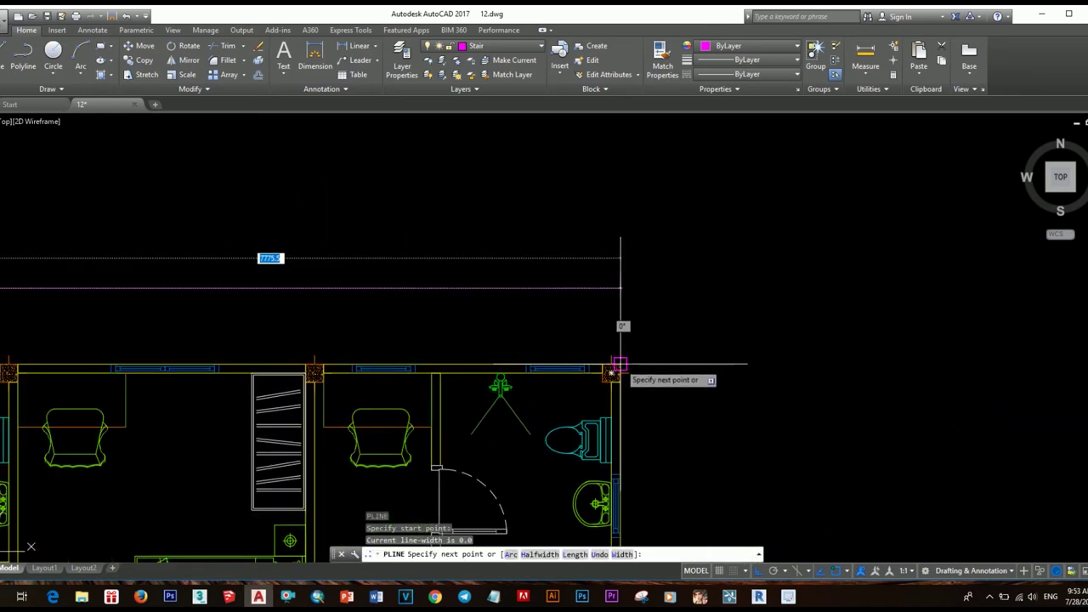
{"action": "left_click", "coordinate": [621, 289]}
{"action": "key", "text": "Escape"}
Step: Zoom out and show the drawing's layer list
{"action": "scroll", "coordinate": [485, 306], "scroll_direction": "down", "scroll_amount": 4}
{"action": "scroll", "coordinate": [425, 250], "scroll_direction": "up", "scroll_amount": 2}
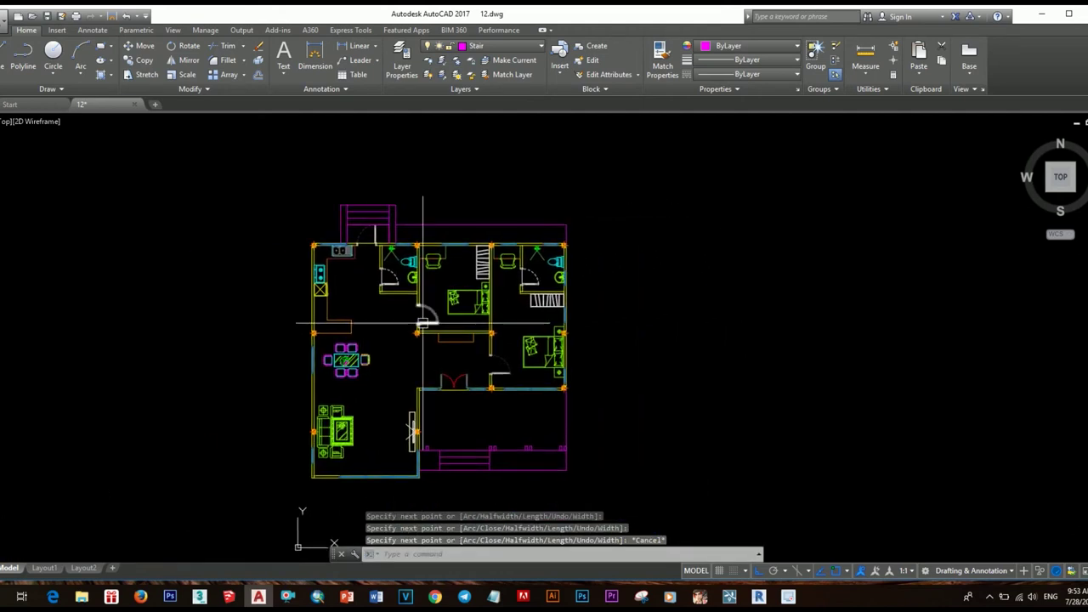
{"action": "scroll", "coordinate": [425, 298], "scroll_direction": "down", "scroll_amount": 2}
{"action": "scroll", "coordinate": [425, 298], "scroll_direction": "up", "scroll_amount": 2}
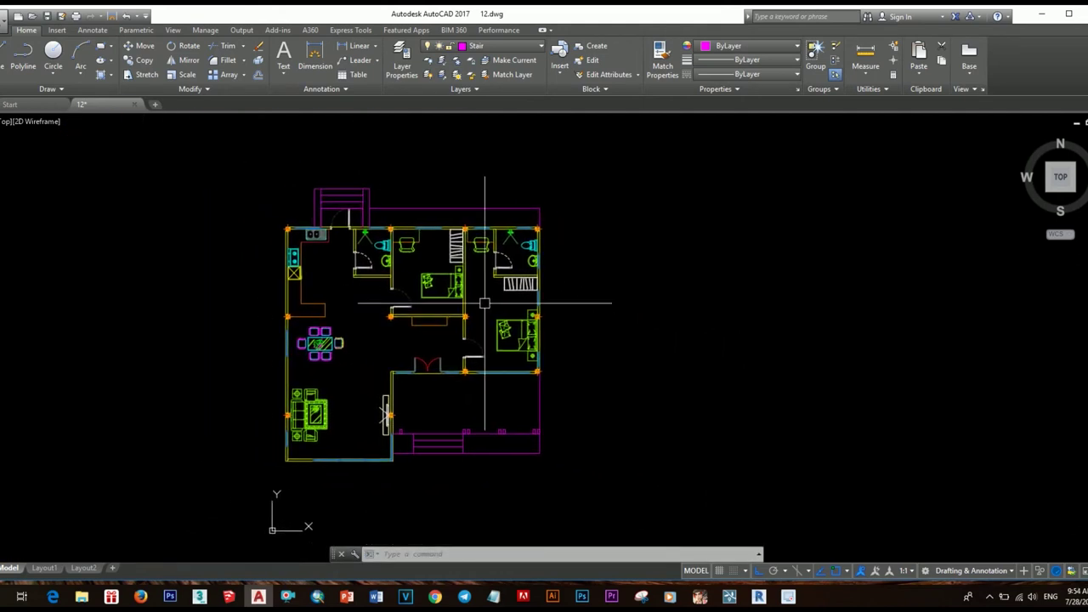
{"action": "scroll", "coordinate": [340, 340], "scroll_direction": "up", "scroll_amount": 3}
{"action": "scroll", "coordinate": [595, 323], "scroll_direction": "down", "scroll_amount": 1}
{"action": "left_click", "coordinate": [489, 48]}
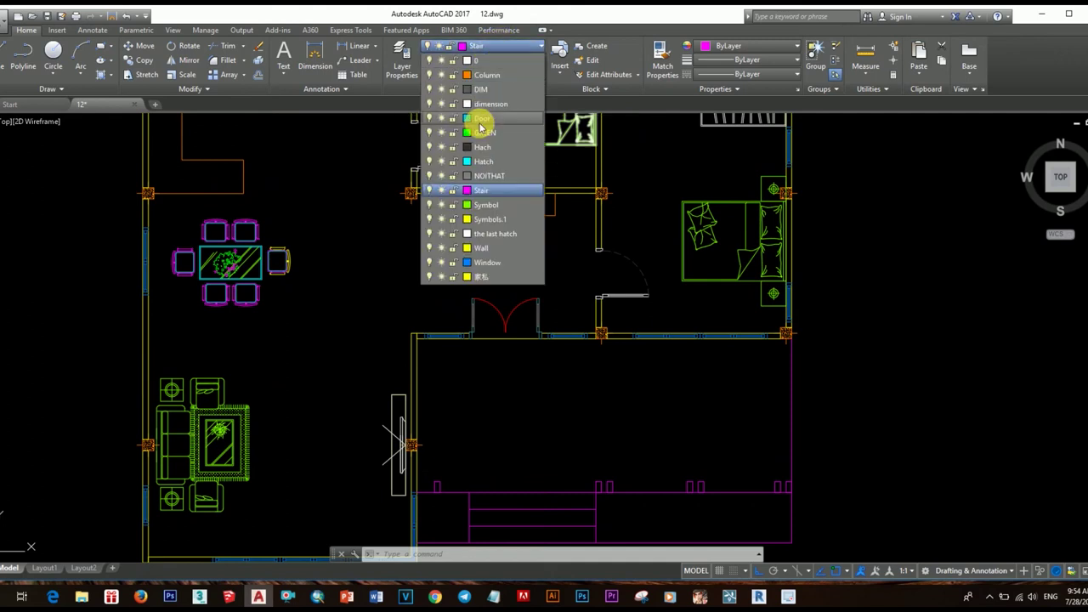
Step: Make Hatch the current layer and set up an ANSI31 hatch at scale 300
{"action": "left_click", "coordinate": [483, 162]}
{"action": "scroll", "coordinate": [443, 336], "scroll_direction": "up", "scroll_amount": 4}
{"action": "scroll", "coordinate": [464, 332], "scroll_direction": "down", "scroll_amount": 1}
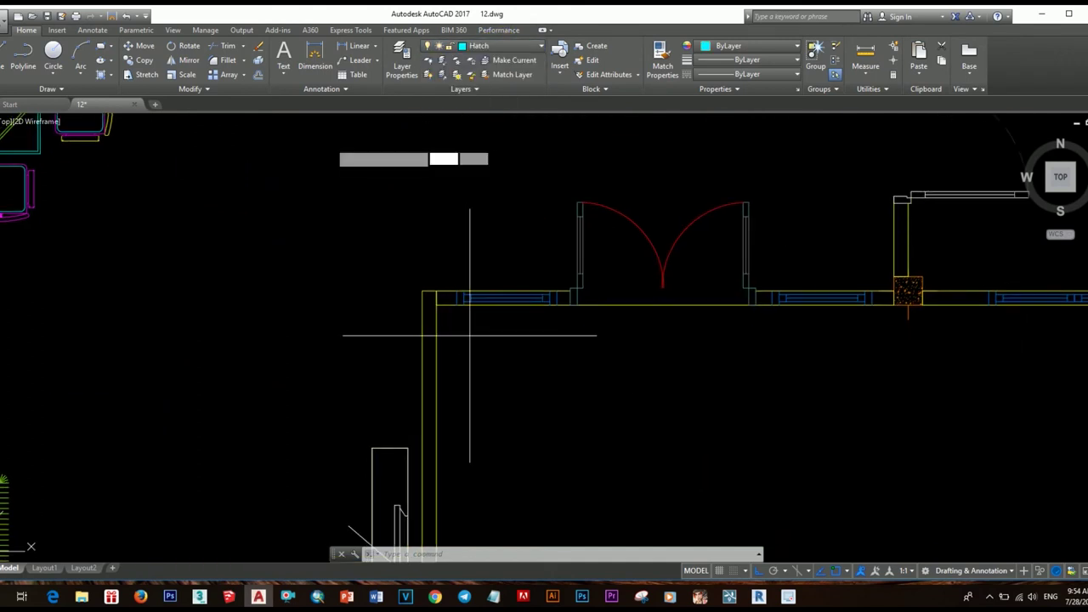
{"action": "key", "text": "Return"}
{"action": "left_click", "coordinate": [257, 83]}
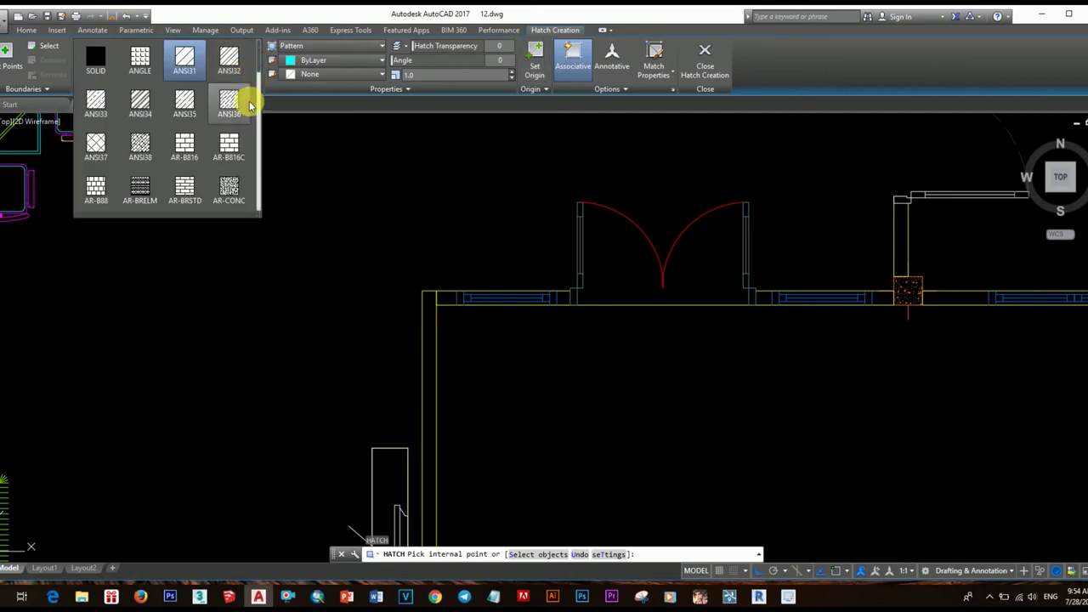
{"action": "left_click", "coordinate": [400, 76]}
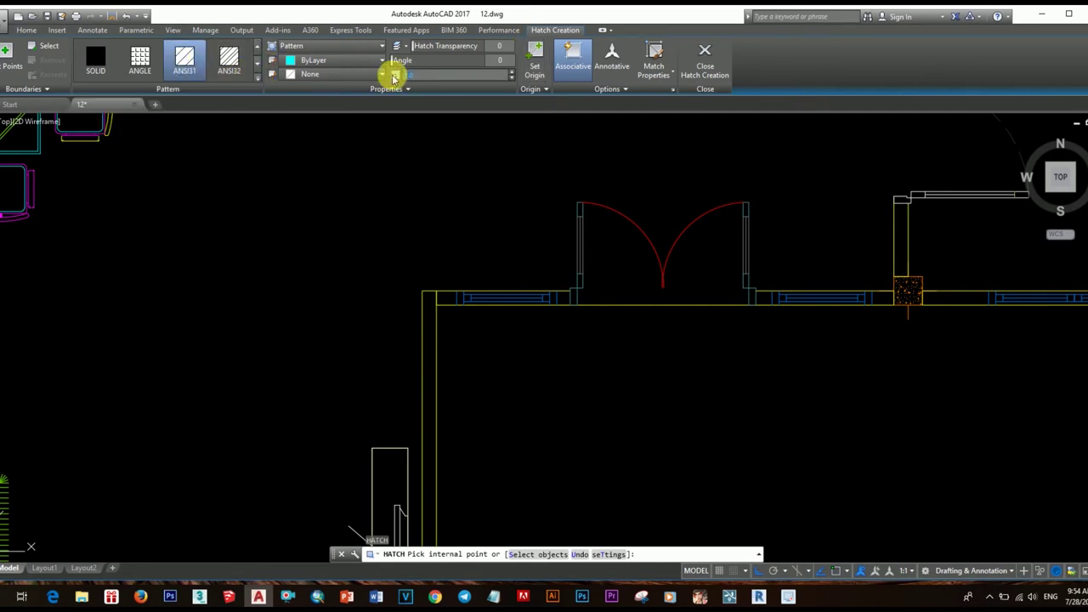
{"action": "type", "text": "300"}
Step: Hatch the wall pieces beside the double door, the left wall strip and the living-room wall
{"action": "left_click", "coordinate": [561, 297]}
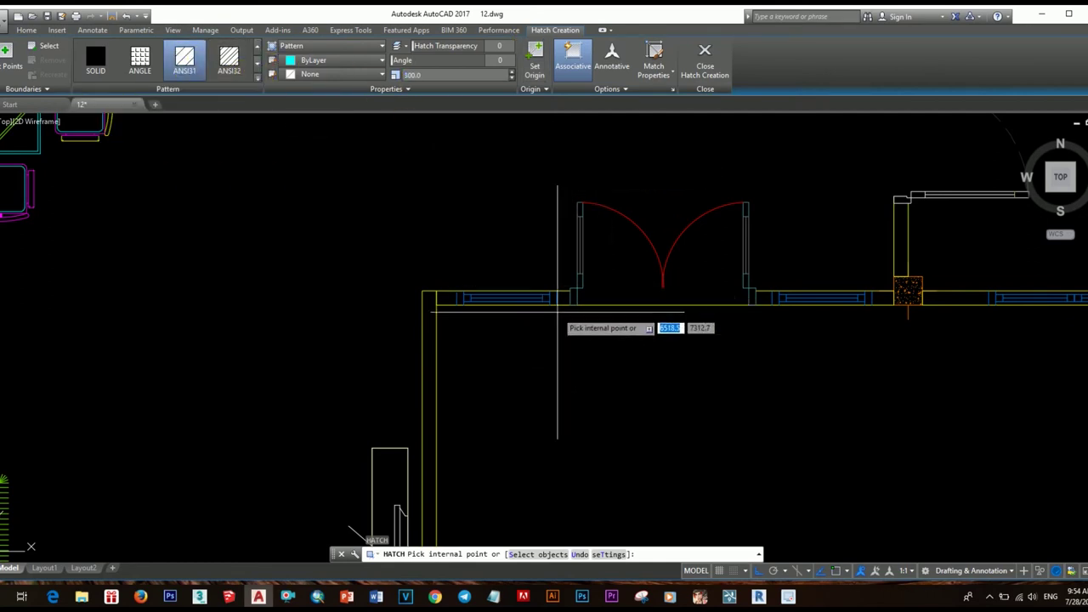
{"action": "scroll", "coordinate": [440, 289], "scroll_direction": "up", "scroll_amount": 2}
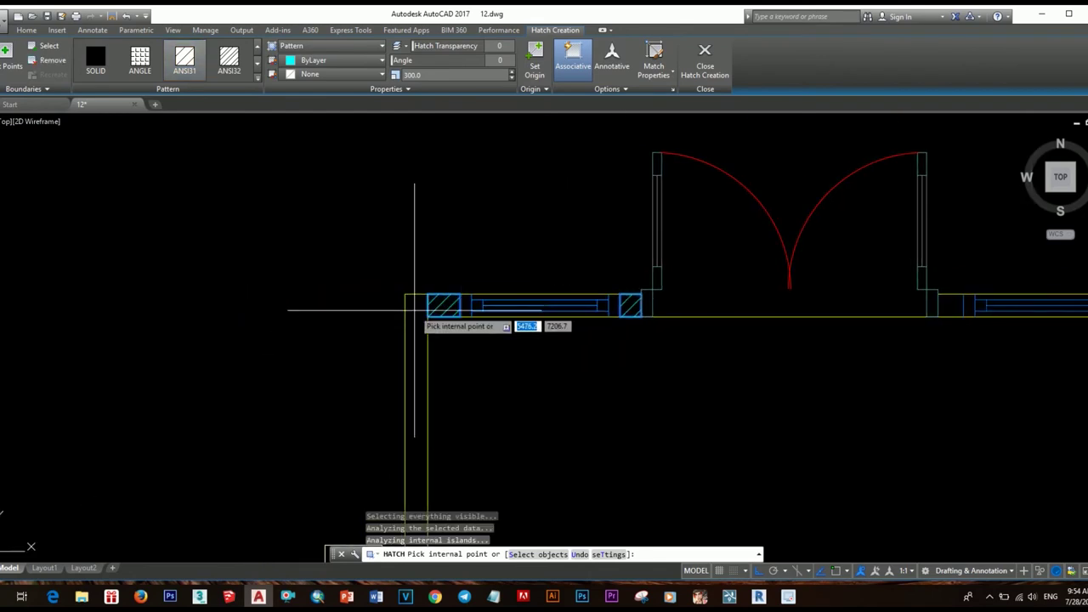
{"action": "scroll", "coordinate": [415, 310], "scroll_direction": "down", "scroll_amount": 5}
{"action": "scroll", "coordinate": [436, 323], "scroll_direction": "up", "scroll_amount": 2}
{"action": "left_click", "coordinate": [435, 326]}
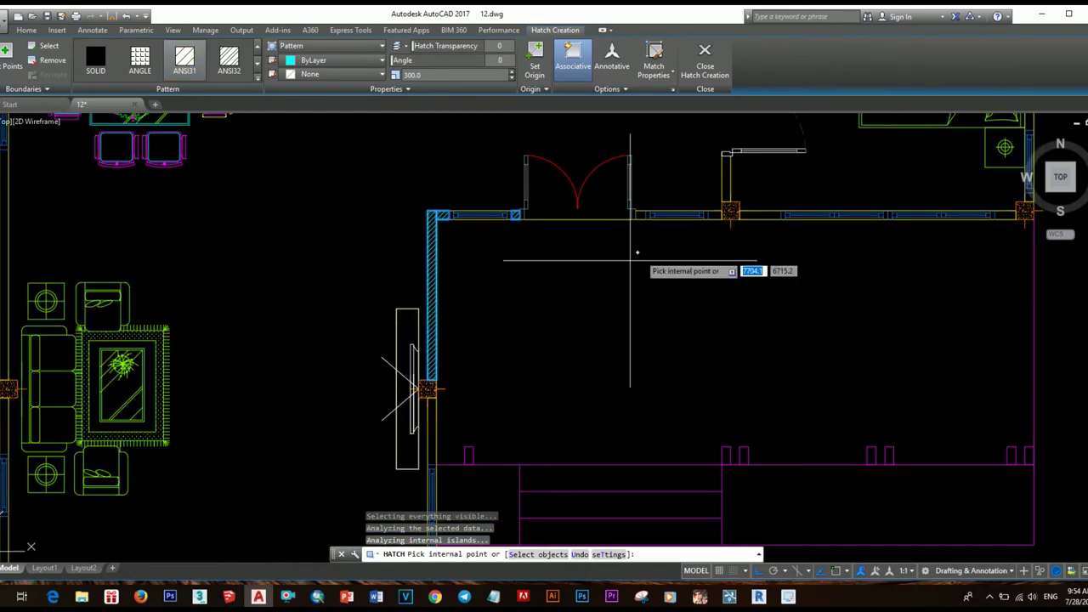
{"action": "middle_click_drag", "start_coordinate": [435, 327], "coordinate": [385, 311]}
{"action": "middle_click_drag", "start_coordinate": [365, 407], "coordinate": [449, 145]}
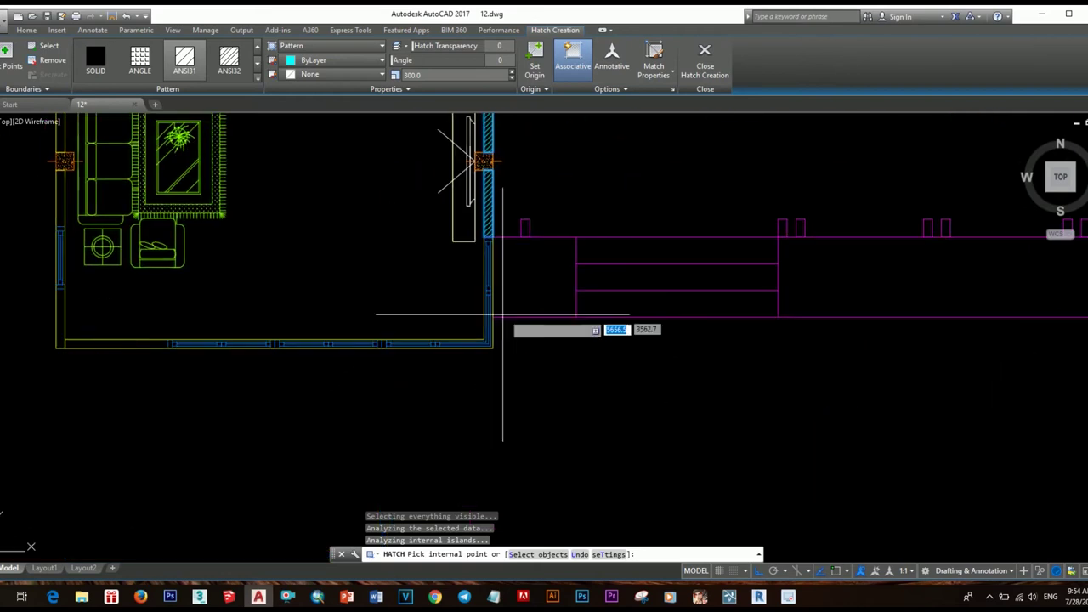
{"action": "middle_click_drag", "start_coordinate": [111, 363], "coordinate": [358, 363]}
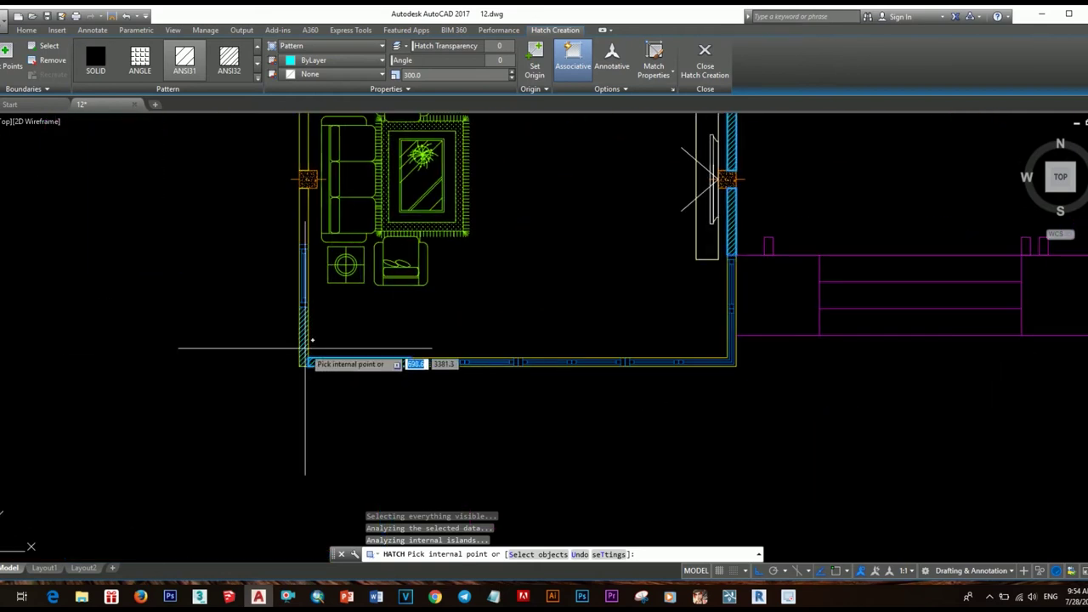
{"action": "scroll", "coordinate": [340, 331], "scroll_direction": "down", "scroll_amount": 2}
{"action": "scroll", "coordinate": [365, 316], "scroll_direction": "up", "scroll_amount": 6}
{"action": "left_click", "coordinate": [371, 341]}
Step: Hatch three segments of the bedroom's top wall
{"action": "scroll", "coordinate": [400, 323], "scroll_direction": "down", "scroll_amount": 4}
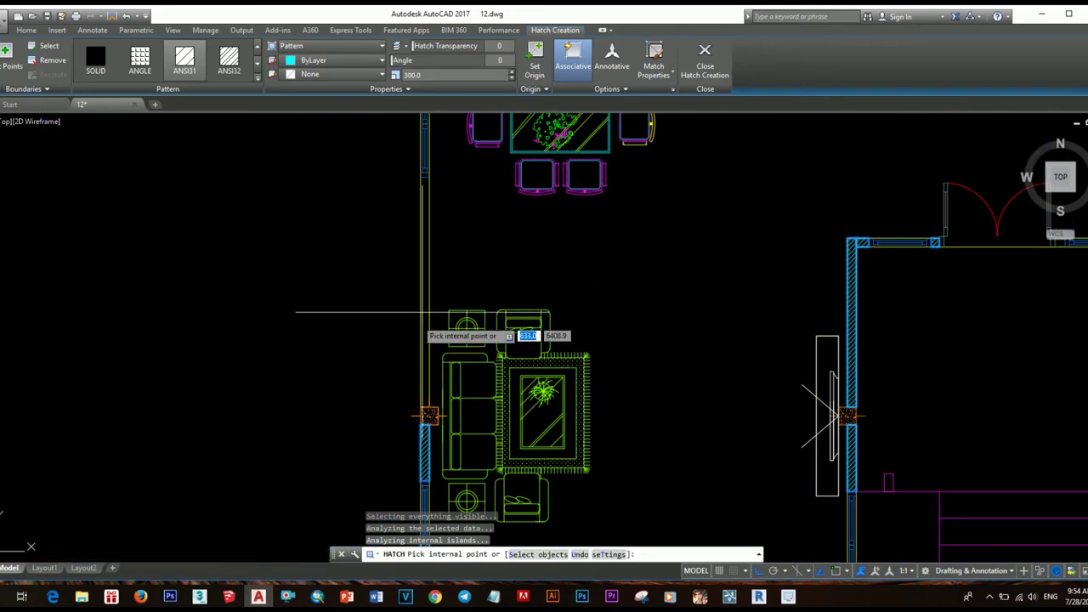
{"action": "middle_click_drag", "start_coordinate": [428, 287], "coordinate": [410, 323]}
{"action": "middle_click_drag", "start_coordinate": [407, 119], "coordinate": [425, 303]}
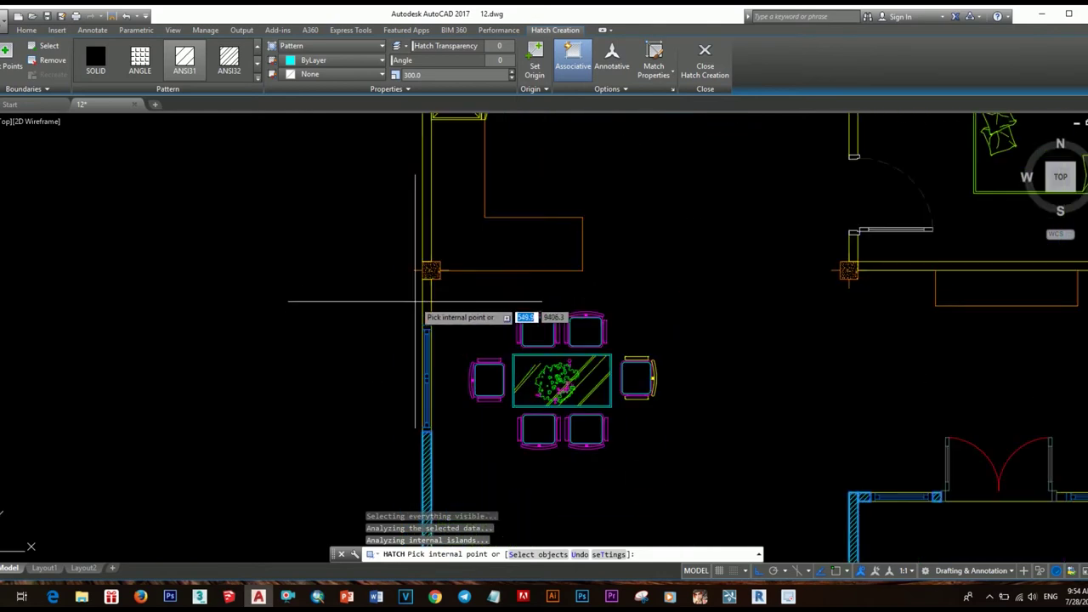
{"action": "scroll", "coordinate": [431, 308], "scroll_direction": "up", "scroll_amount": 5}
{"action": "scroll", "coordinate": [436, 313], "scroll_direction": "down", "scroll_amount": 3}
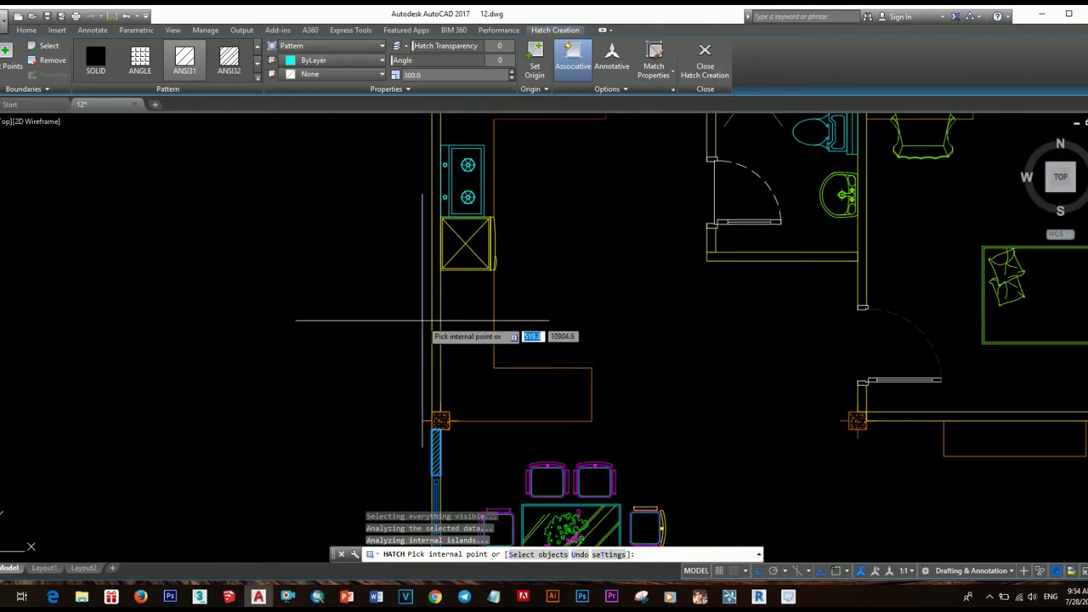
{"action": "scroll", "coordinate": [438, 373], "scroll_direction": "up", "scroll_amount": 1}
{"action": "scroll", "coordinate": [448, 364], "scroll_direction": "down", "scroll_amount": 2}
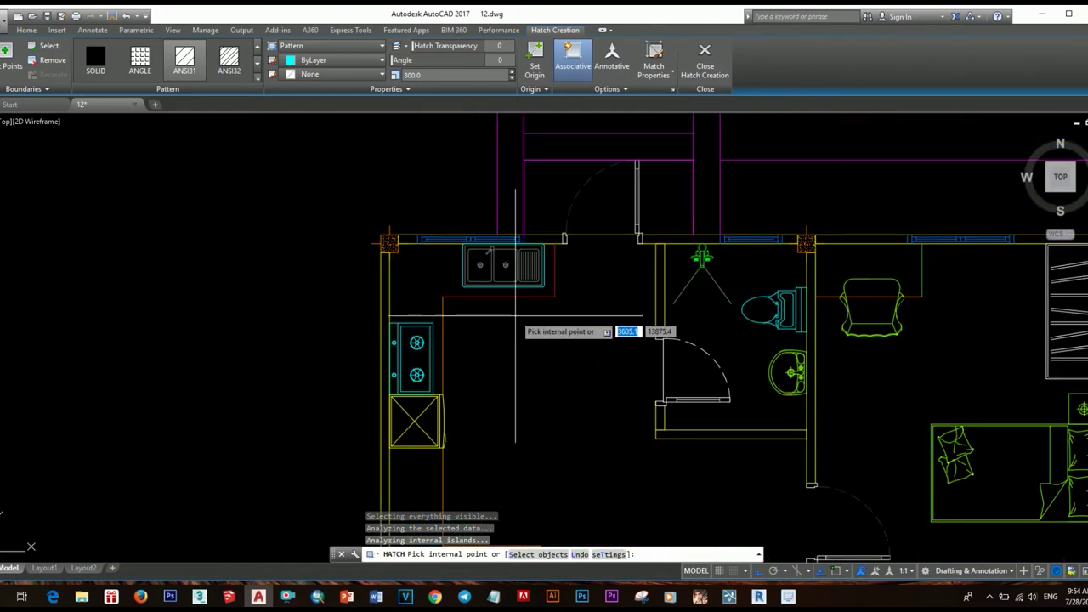
{"action": "scroll", "coordinate": [410, 240], "scroll_direction": "up", "scroll_amount": 2}
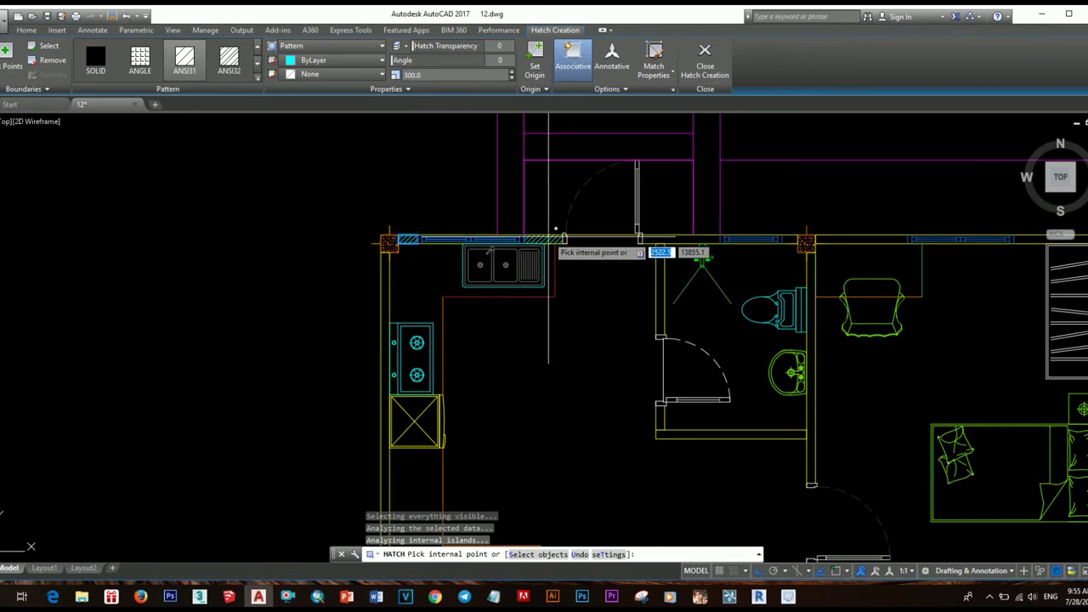
{"action": "middle_click_drag", "start_coordinate": [800, 239], "coordinate": [512, 231]}
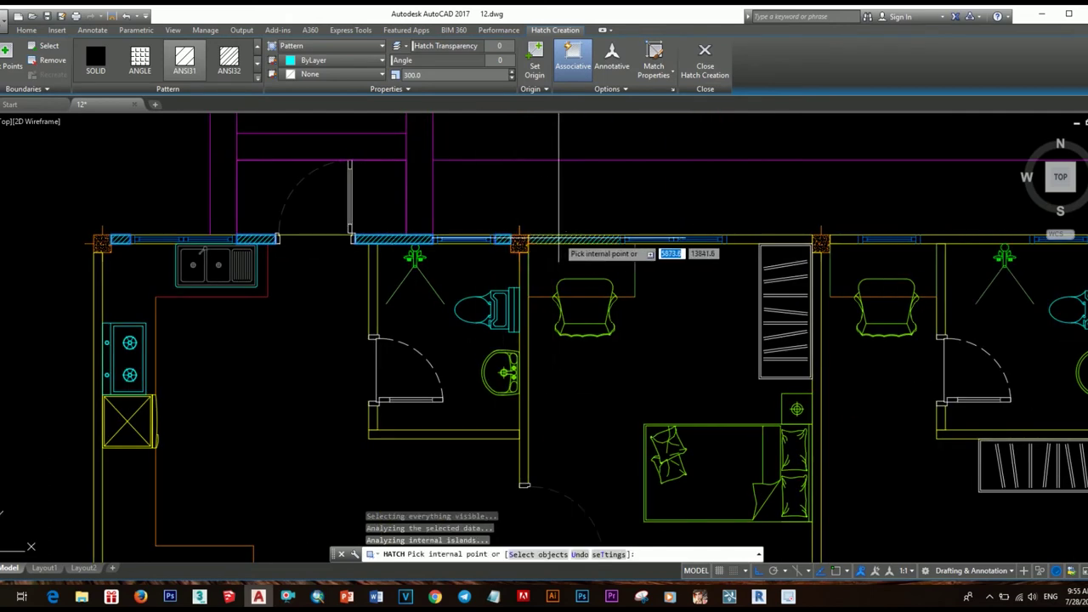
{"action": "middle_click_drag", "start_coordinate": [736, 238], "coordinate": [520, 230]}
{"action": "left_click", "coordinate": [553, 232]}
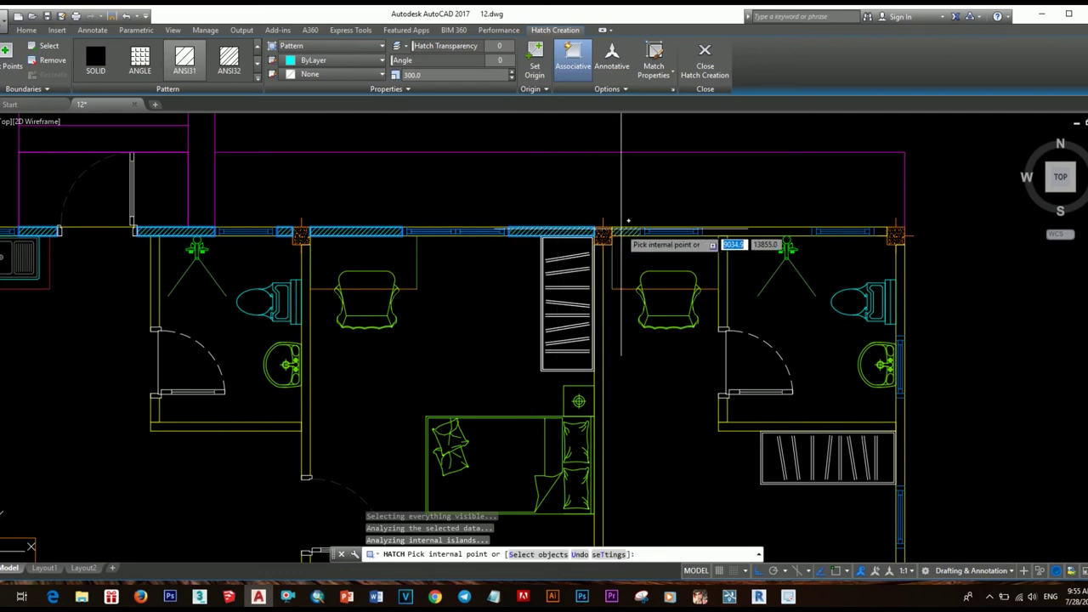
{"action": "left_click", "coordinate": [625, 231]}
{"action": "left_click", "coordinate": [757, 232]}
Step: Hatch the wall strip above the wardrobe and the short wall beside the red double door
{"action": "middle_click_drag", "start_coordinate": [816, 275], "coordinate": [612, 197]}
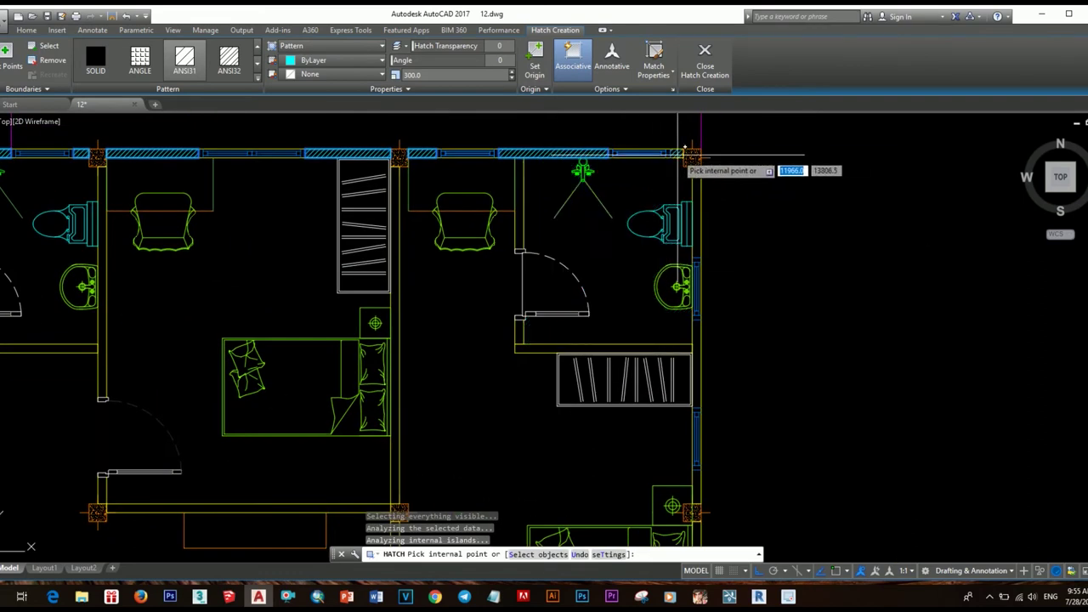
{"action": "middle_click_drag", "start_coordinate": [699, 197], "coordinate": [701, 143]}
{"action": "left_click", "coordinate": [680, 294]}
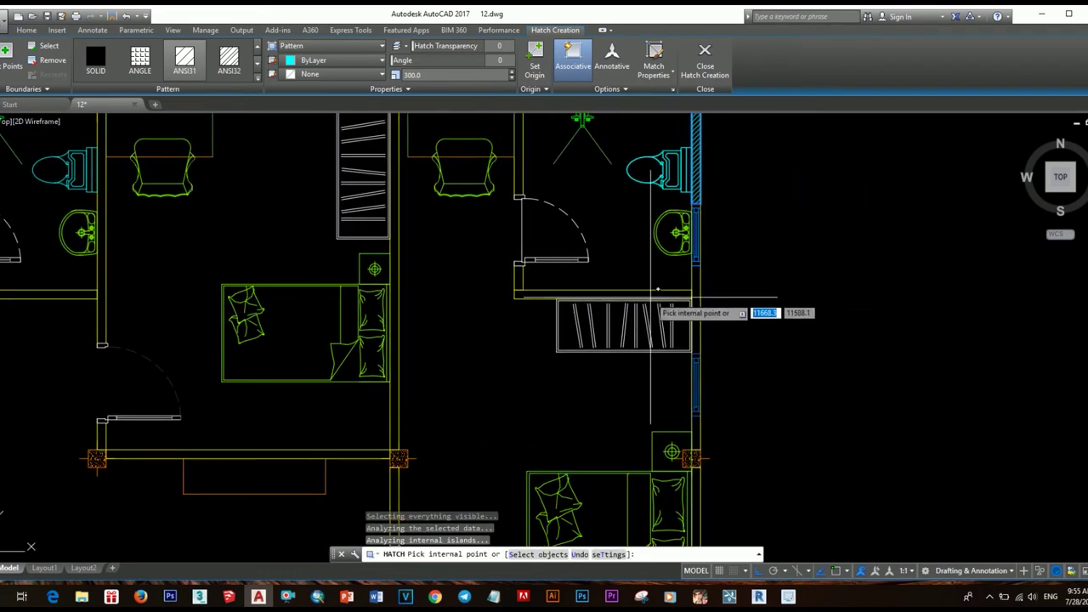
{"action": "middle_click_drag", "start_coordinate": [517, 278], "coordinate": [543, 378]}
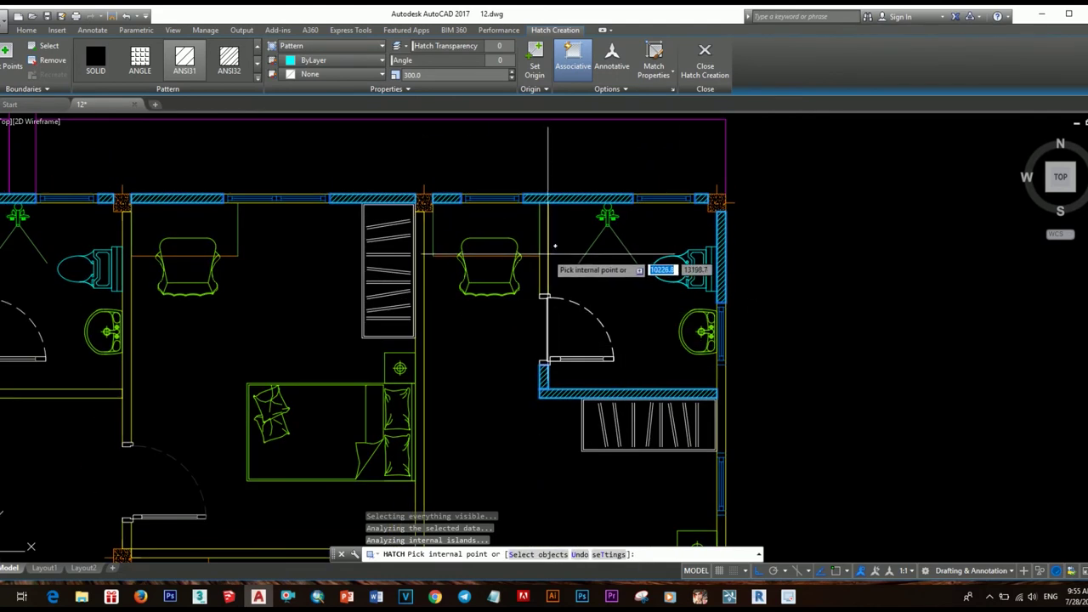
{"action": "mouse_move", "coordinate": [545, 253]}
{"action": "middle_mouse_down"}
{"action": "mouse_move", "coordinate": [656, 321]}
{"action": "mouse_move", "coordinate": [676, 301]}
{"action": "mouse_move", "coordinate": [668, 263]}
{"action": "middle_mouse_up"}
{"action": "middle_click_drag", "start_coordinate": [688, 353], "coordinate": [680, 262]}
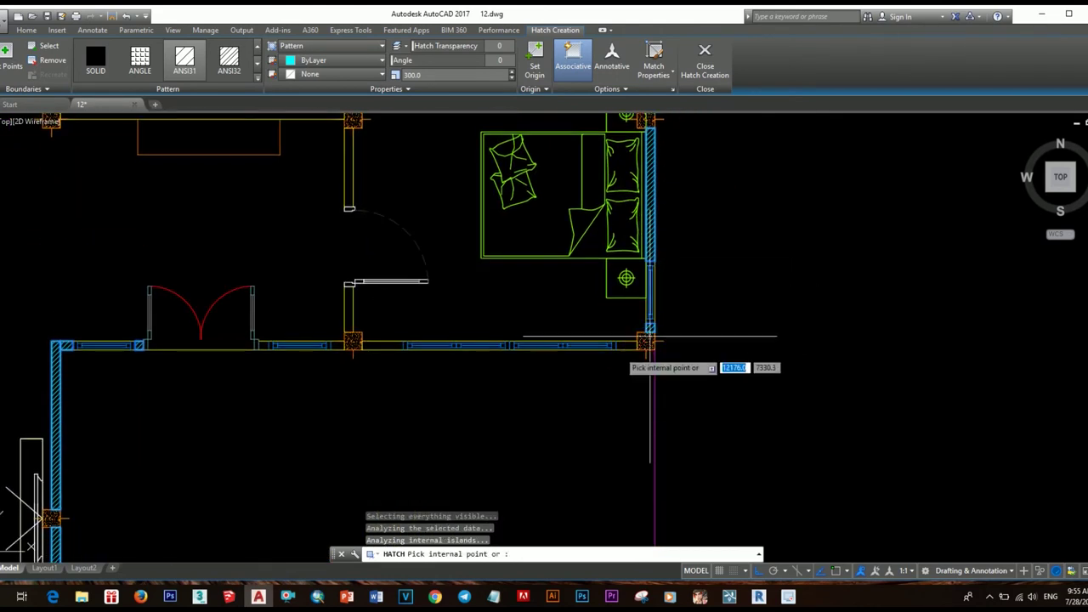
{"action": "middle_click_drag", "start_coordinate": [489, 359], "coordinate": [715, 328]}
{"action": "left_click", "coordinate": [567, 312]}
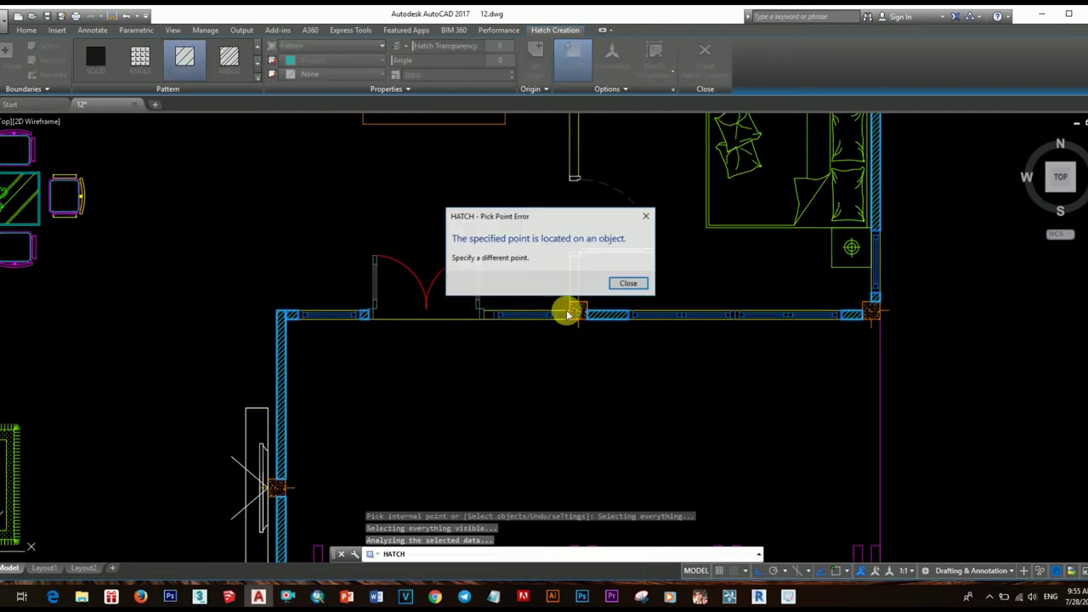
{"action": "left_click", "coordinate": [648, 218]}
{"action": "left_click", "coordinate": [571, 278]}
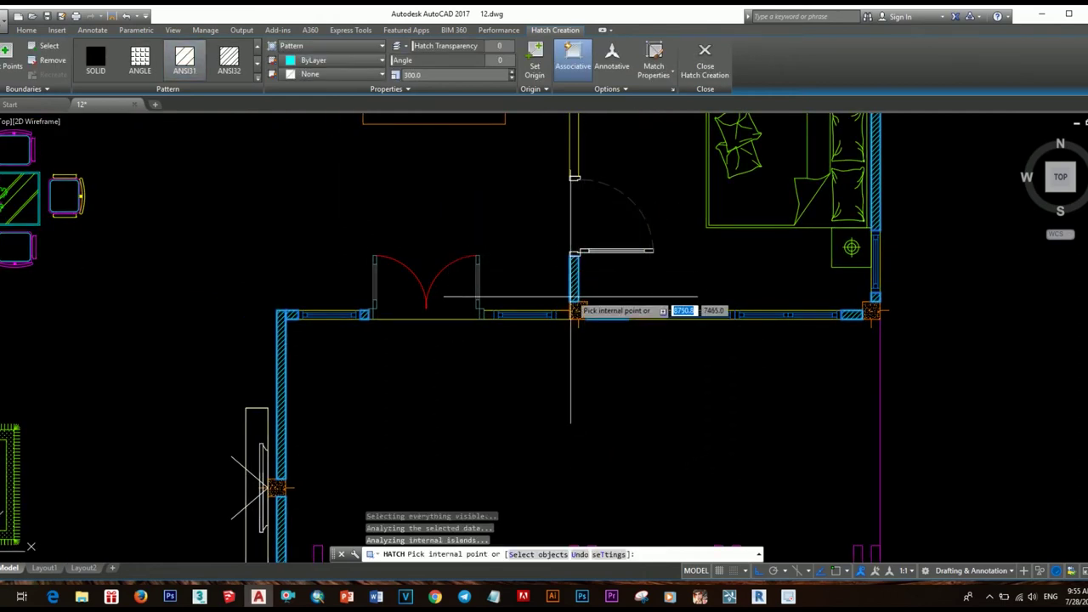
Step: Hatch the interior wall segment beside the bathroom and view the whole plan
{"action": "middle_click_drag", "start_coordinate": [493, 314], "coordinate": [475, 455]}
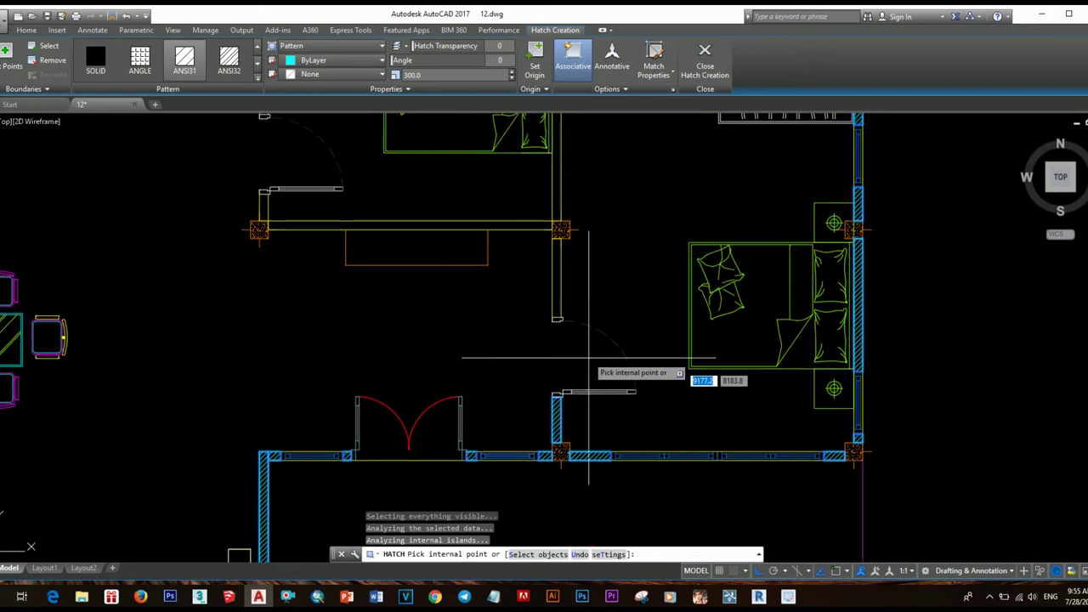
{"action": "middle_click_drag", "start_coordinate": [600, 252], "coordinate": [564, 319]}
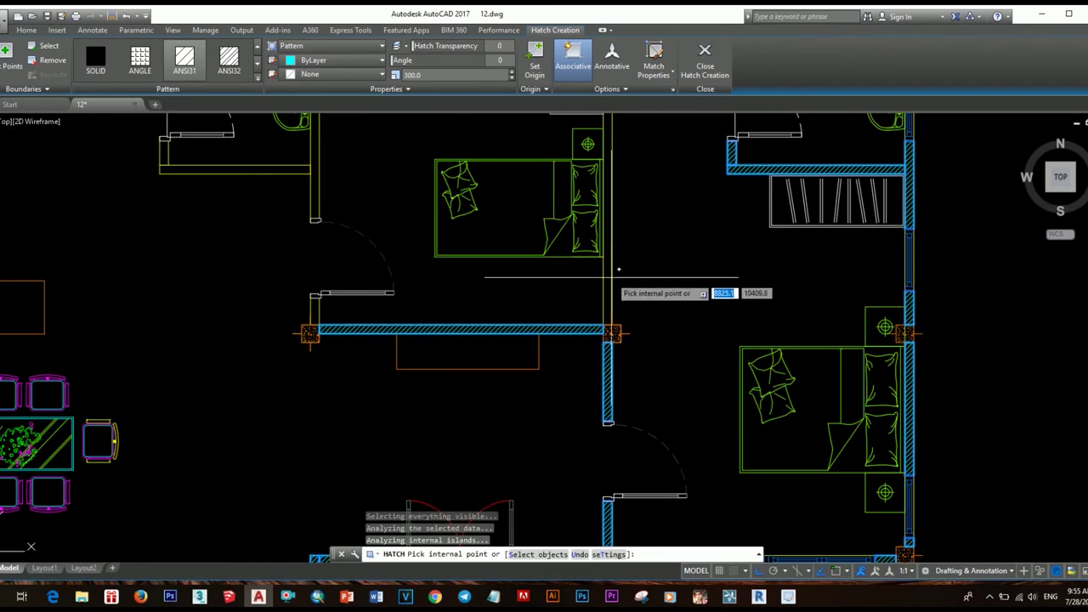
{"action": "scroll", "coordinate": [620, 269], "scroll_direction": "down", "scroll_amount": 1}
{"action": "scroll", "coordinate": [607, 321], "scroll_direction": "down", "scroll_amount": 1}
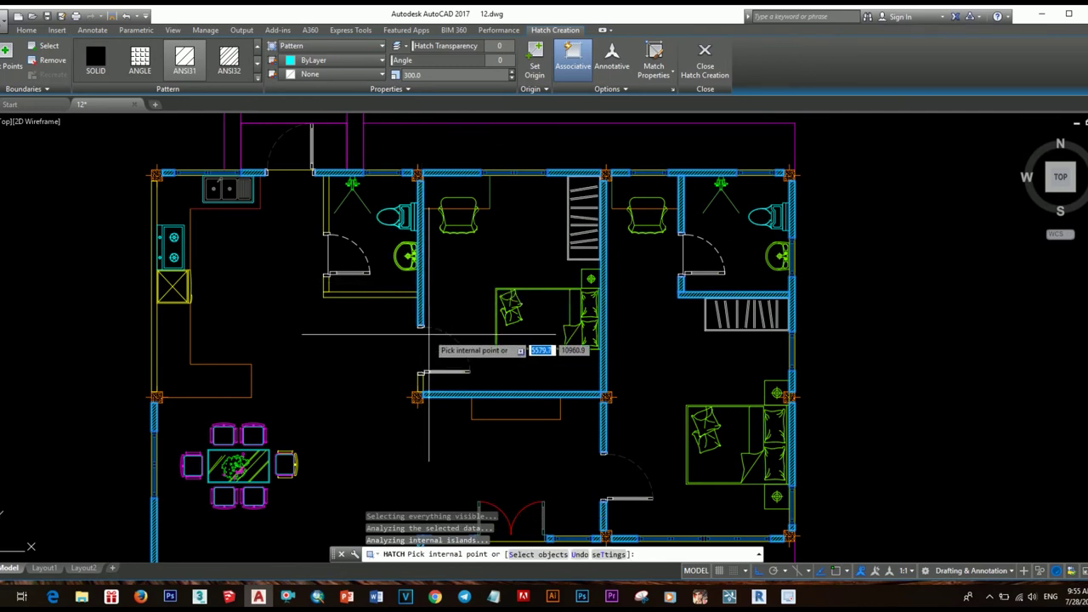
{"action": "scroll", "coordinate": [416, 357], "scroll_direction": "up", "scroll_amount": 3}
{"action": "scroll", "coordinate": [492, 302], "scroll_direction": "down", "scroll_amount": 2}
{"action": "scroll", "coordinate": [459, 340], "scroll_direction": "up", "scroll_amount": 1}
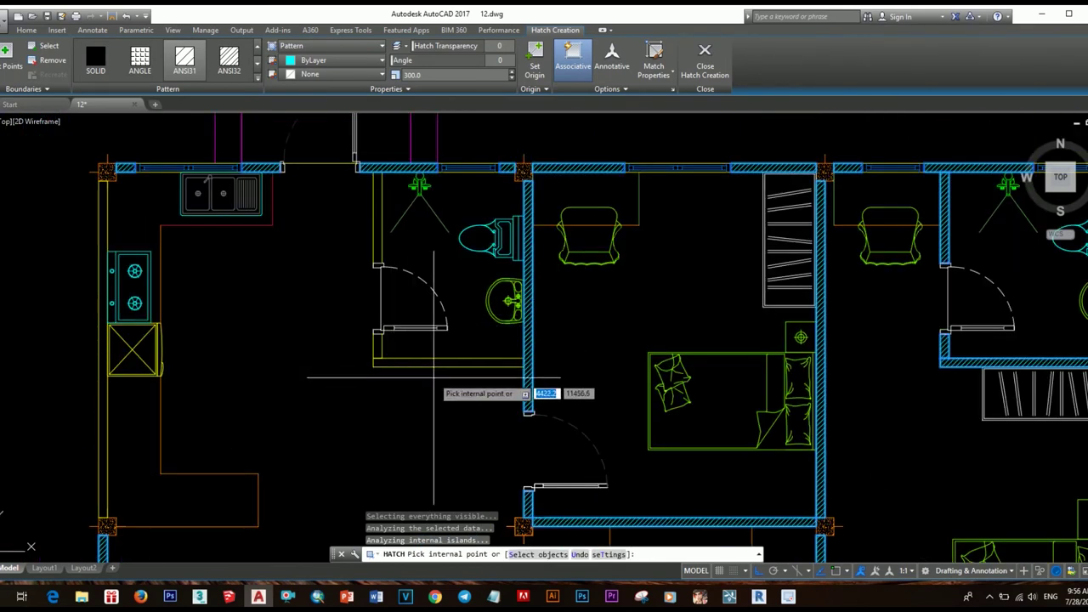
{"action": "left_click", "coordinate": [380, 345]}
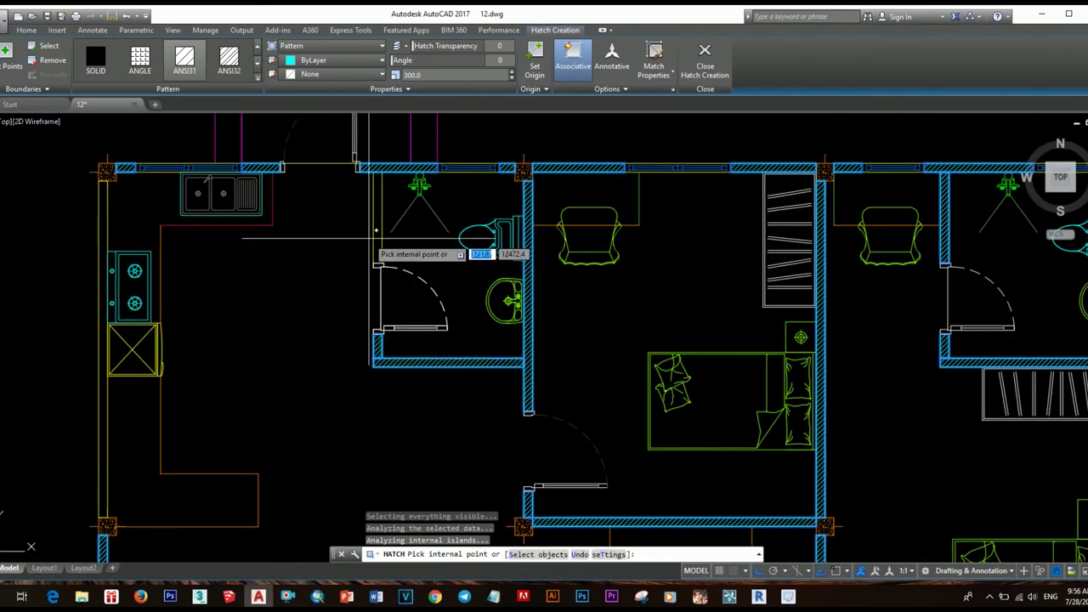
{"action": "scroll", "coordinate": [364, 273], "scroll_direction": "down", "scroll_amount": 2}
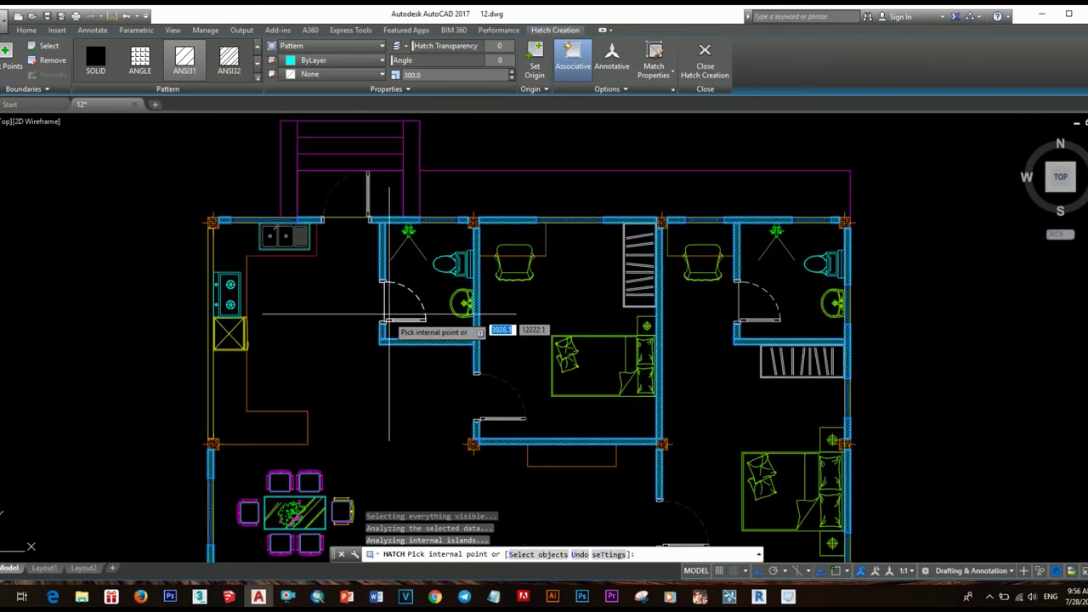
{"action": "scroll", "coordinate": [380, 332], "scroll_direction": "down", "scroll_amount": 2}
{"action": "scroll", "coordinate": [502, 306], "scroll_direction": "down", "scroll_amount": 2}
{"action": "scroll", "coordinate": [502, 306], "scroll_direction": "up", "scroll_amount": 2}
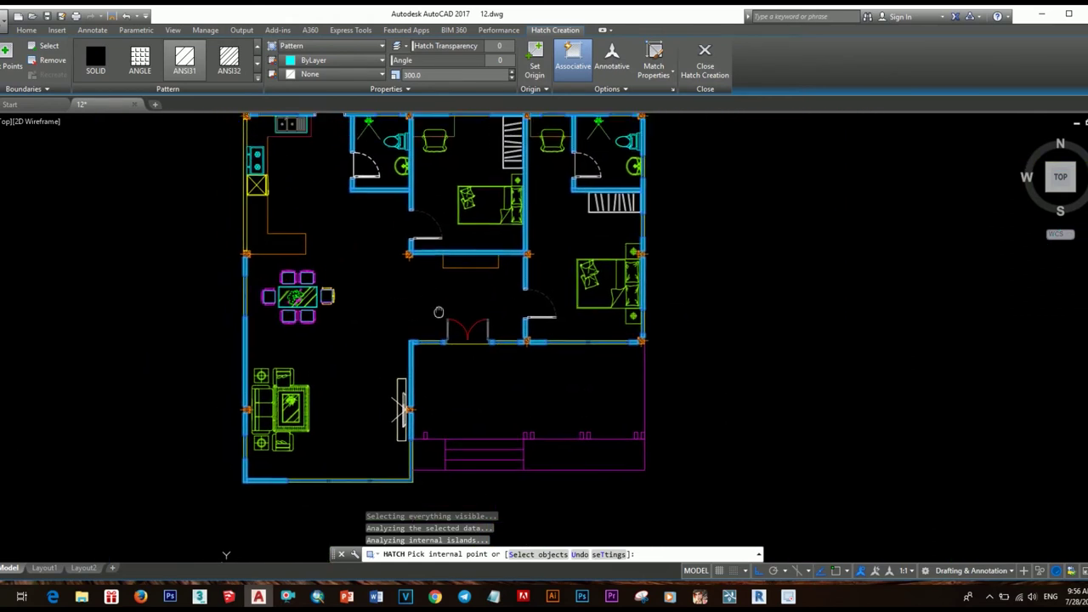
{"action": "middle_click_drag", "start_coordinate": [443, 284], "coordinate": [442, 309]}
Step: End the wall hatching and bring the kitchen sink wall into view
{"action": "key", "text": "Escape"}
{"action": "scroll", "coordinate": [476, 336], "scroll_direction": "up", "scroll_amount": 2}
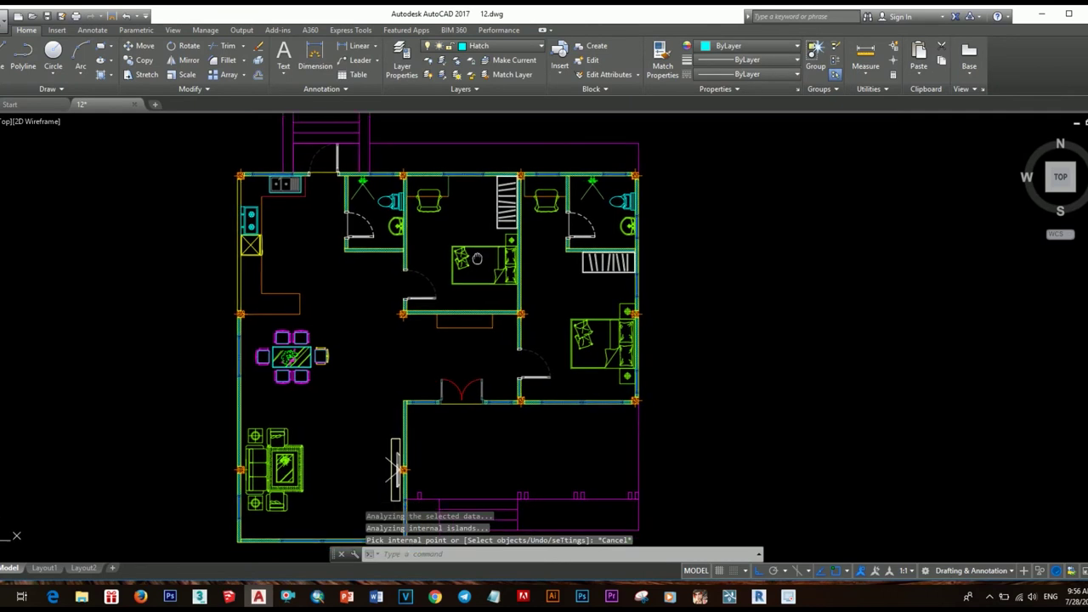
{"action": "scroll", "coordinate": [485, 342], "scroll_direction": "up", "scroll_amount": 3}
{"action": "scroll", "coordinate": [451, 336], "scroll_direction": "down", "scroll_amount": 1}
{"action": "middle_click_drag", "start_coordinate": [417, 328], "coordinate": [516, 524]}
{"action": "scroll", "coordinate": [379, 263], "scroll_direction": "up", "scroll_amount": 6}
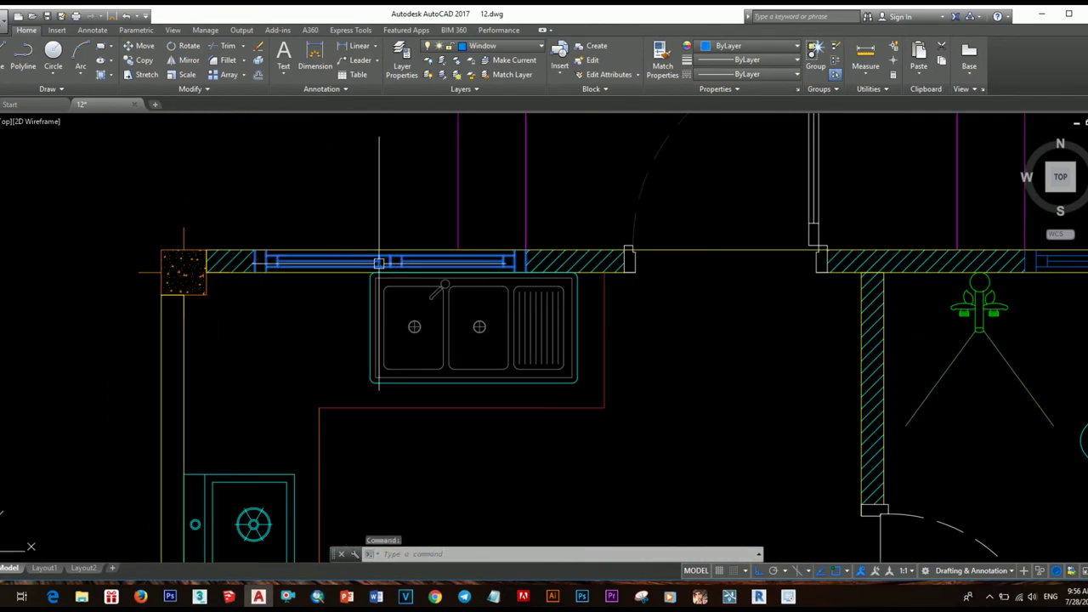
{"action": "scroll", "coordinate": [374, 266], "scroll_direction": "down", "scroll_amount": 6}
{"action": "key", "text": "Escape"}
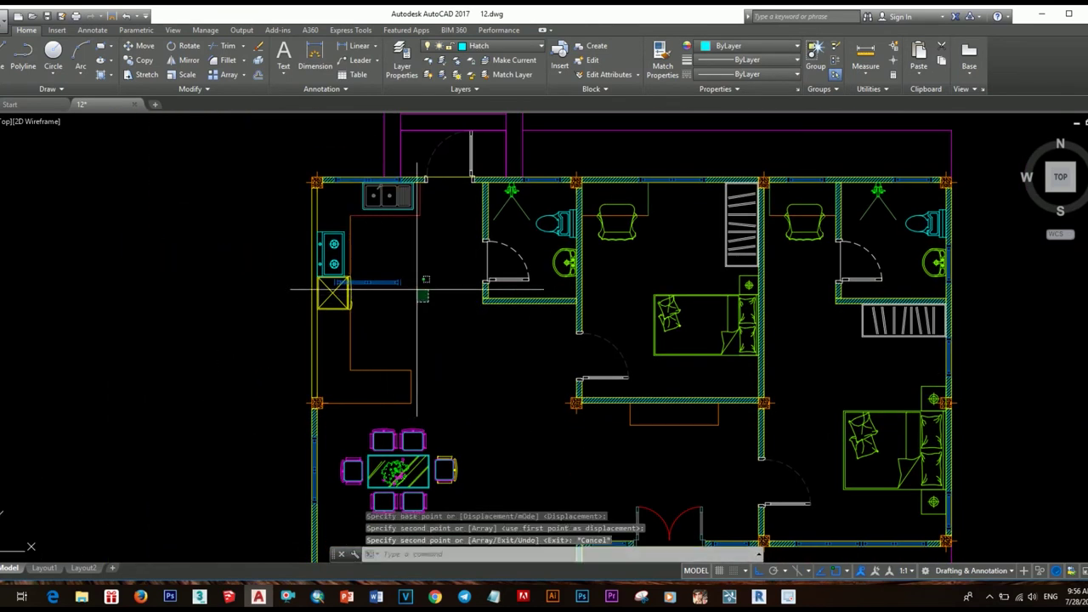
Step: Move the window piece beside the kitchen stove into the left exterior wall
{"action": "left_click", "coordinate": [391, 272]}
{"action": "type", "text": "m"}
{"action": "key", "text": "Return"}
{"action": "scroll", "coordinate": [391, 272], "scroll_direction": "up", "scroll_amount": 3}
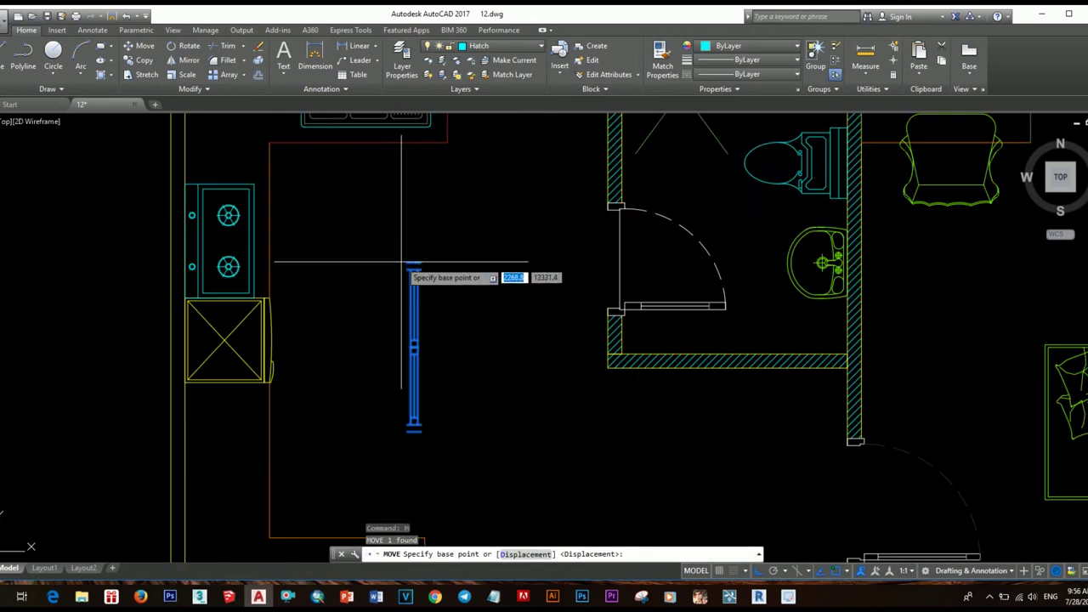
{"action": "left_click", "coordinate": [413, 273]}
{"action": "scroll", "coordinate": [395, 268], "scroll_direction": "down", "scroll_amount": 2}
{"action": "left_click", "coordinate": [297, 259]}
{"action": "scroll", "coordinate": [280, 268], "scroll_direction": "up", "scroll_amount": 2}
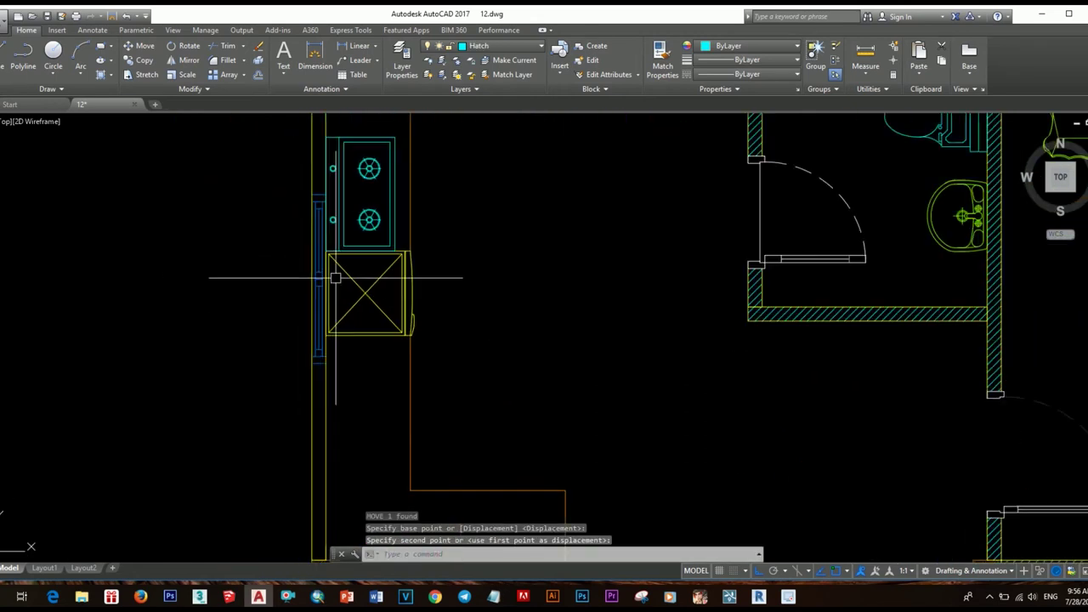
{"action": "scroll", "coordinate": [433, 306], "scroll_direction": "down", "scroll_amount": 2}
Step: Hatch the kitchen's left wall segment, recentre the plan, and begin another hatch
{"action": "type", "text": "h"}
{"action": "key", "text": "Return"}
{"action": "left_click", "coordinate": [333, 191]}
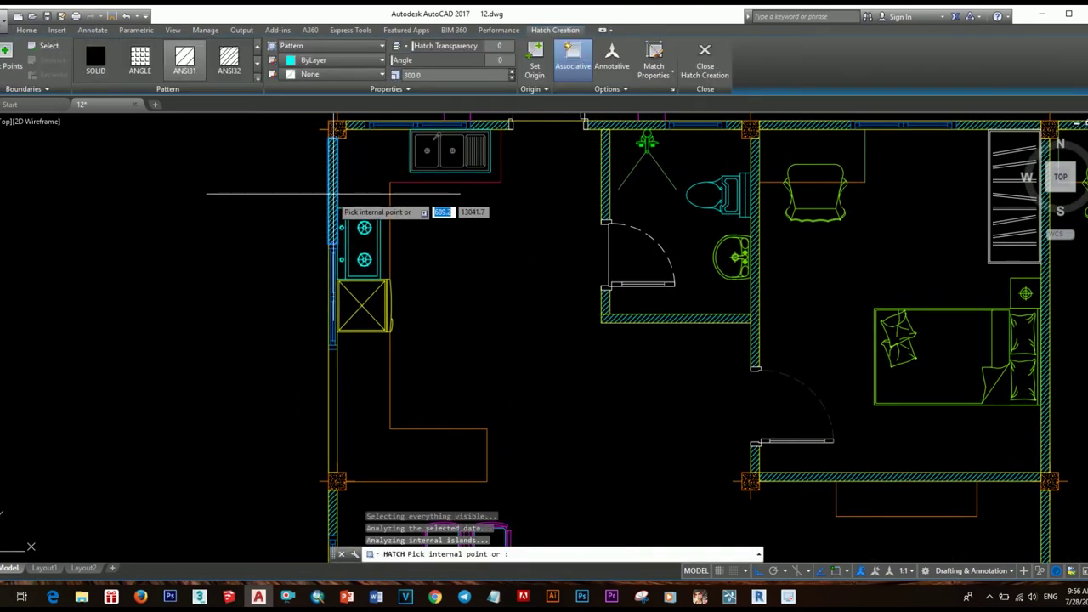
{"action": "scroll", "coordinate": [331, 379], "scroll_direction": "down", "scroll_amount": 3}
{"action": "scroll", "coordinate": [462, 372], "scroll_direction": "up", "scroll_amount": 2}
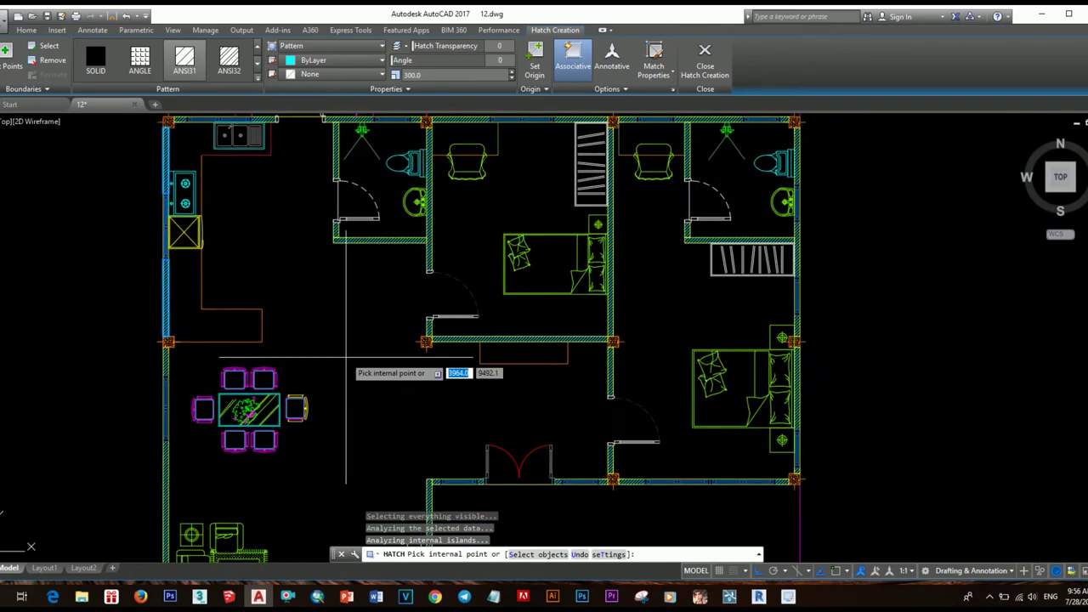
{"action": "scroll", "coordinate": [442, 340], "scroll_direction": "down", "scroll_amount": 2}
{"action": "key", "text": "Escape"}
{"action": "middle_click_drag", "start_coordinate": [369, 352], "coordinate": [351, 388]}
{"action": "type", "text": "H"}
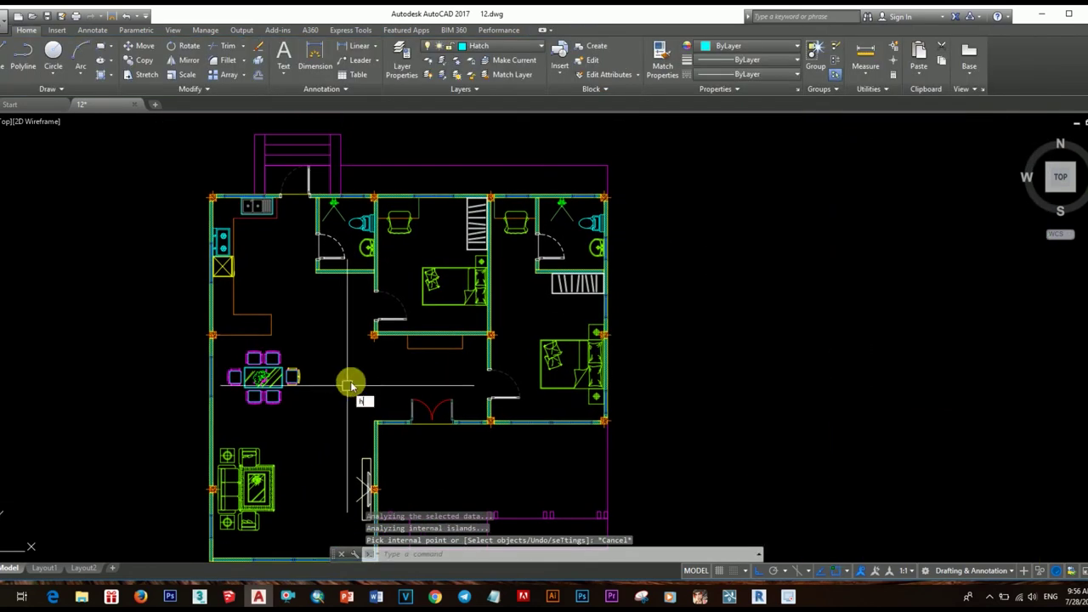
{"action": "key", "text": "Return"}
Step: Crosshatch the left and right bathroom floors with the ANSI37 pattern at scale 700
{"action": "left_click", "coordinate": [258, 82]}
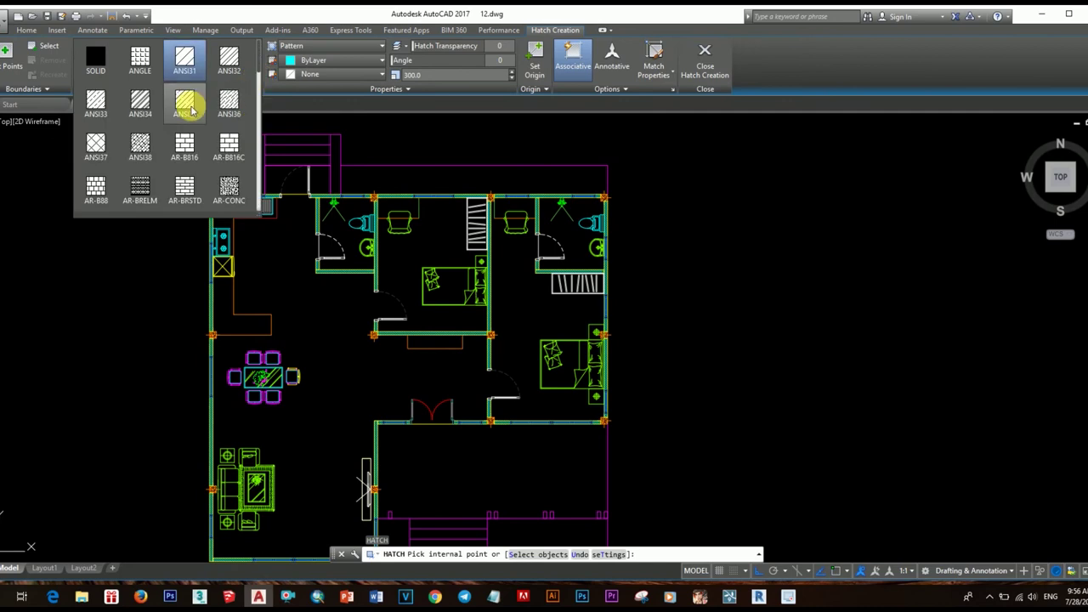
{"action": "left_click", "coordinate": [95, 145]}
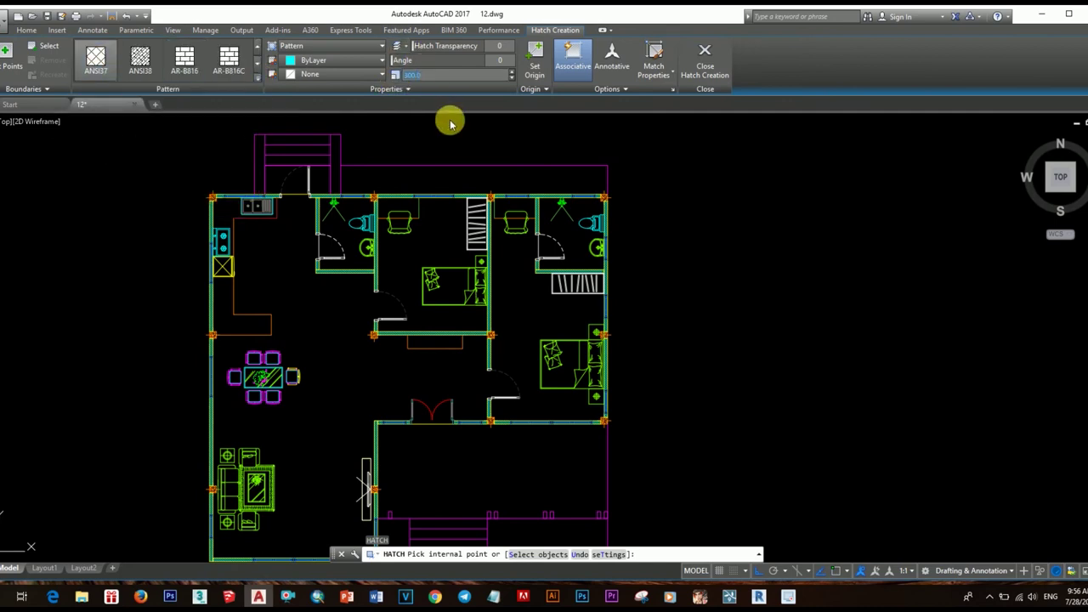
{"action": "left_click", "coordinate": [352, 234]}
{"action": "left_click", "coordinate": [595, 255]}
{"action": "scroll", "coordinate": [648, 294], "scroll_direction": "down", "scroll_amount": 3}
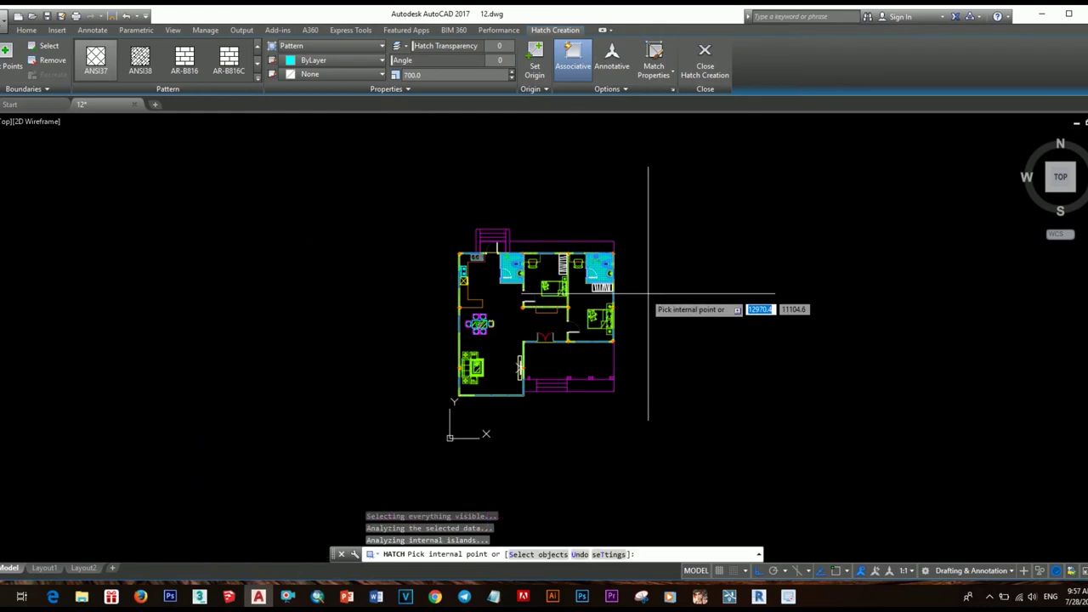
{"action": "key", "text": "Escape"}
Step: Zoom and pan to bring the lower part of the floor plan into view
{"action": "scroll", "coordinate": [648, 293], "scroll_direction": "up", "scroll_amount": 3}
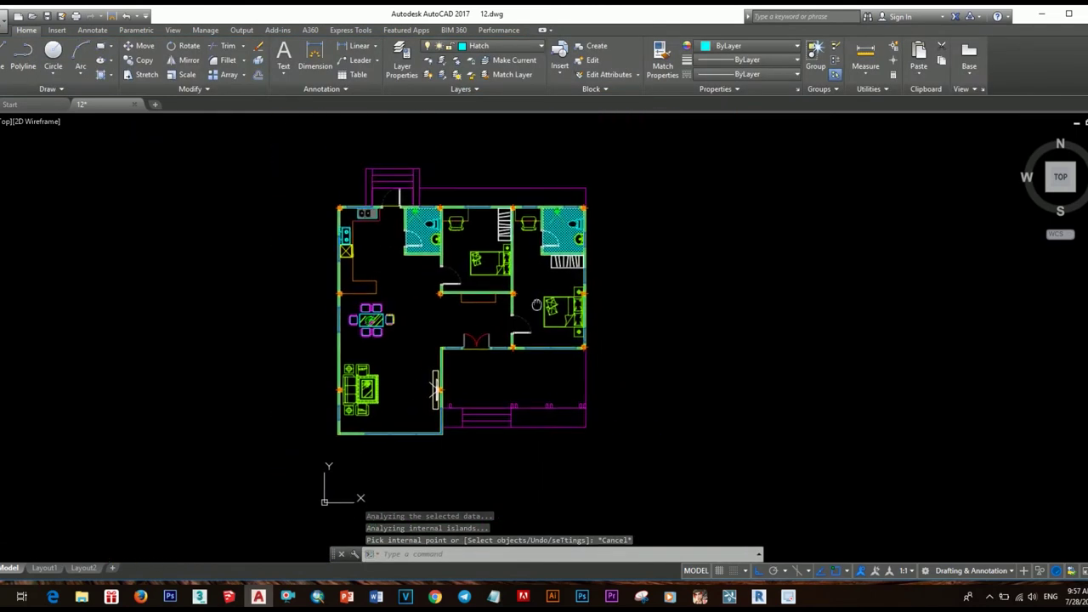
{"action": "scroll", "coordinate": [536, 305], "scroll_direction": "up", "scroll_amount": 4}
{"action": "scroll", "coordinate": [476, 308], "scroll_direction": "down", "scroll_amount": 3}
{"action": "scroll", "coordinate": [472, 308], "scroll_direction": "down", "scroll_amount": 1}
{"action": "scroll", "coordinate": [468, 309], "scroll_direction": "down", "scroll_amount": 2}
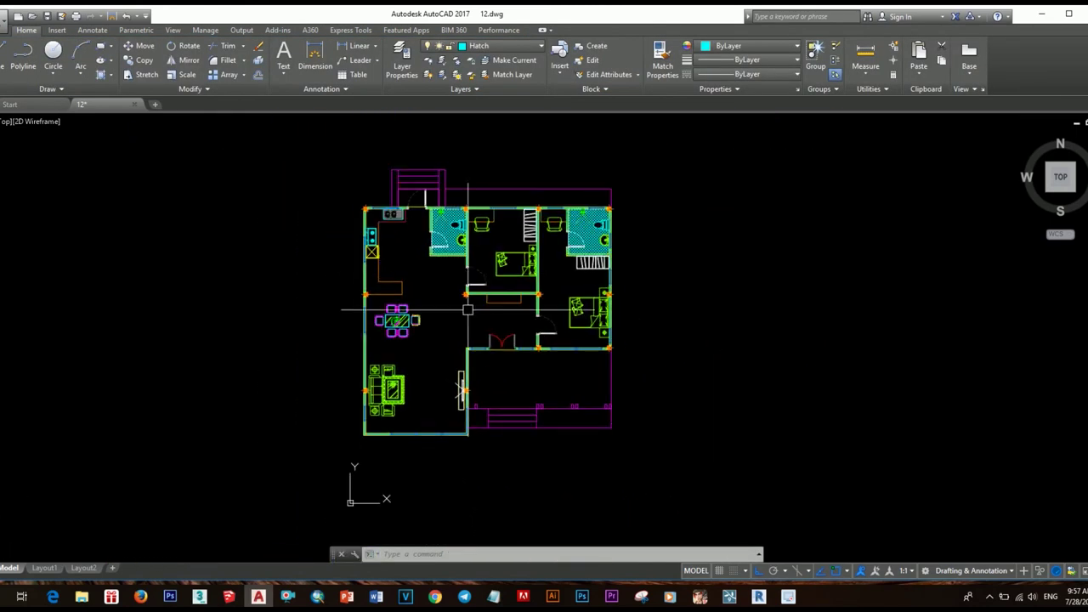
{"action": "scroll", "coordinate": [468, 310], "scroll_direction": "down", "scroll_amount": 1}
{"action": "scroll", "coordinate": [665, 312], "scroll_direction": "up", "scroll_amount": 1}
{"action": "scroll", "coordinate": [363, 510], "scroll_direction": "up", "scroll_amount": 2}
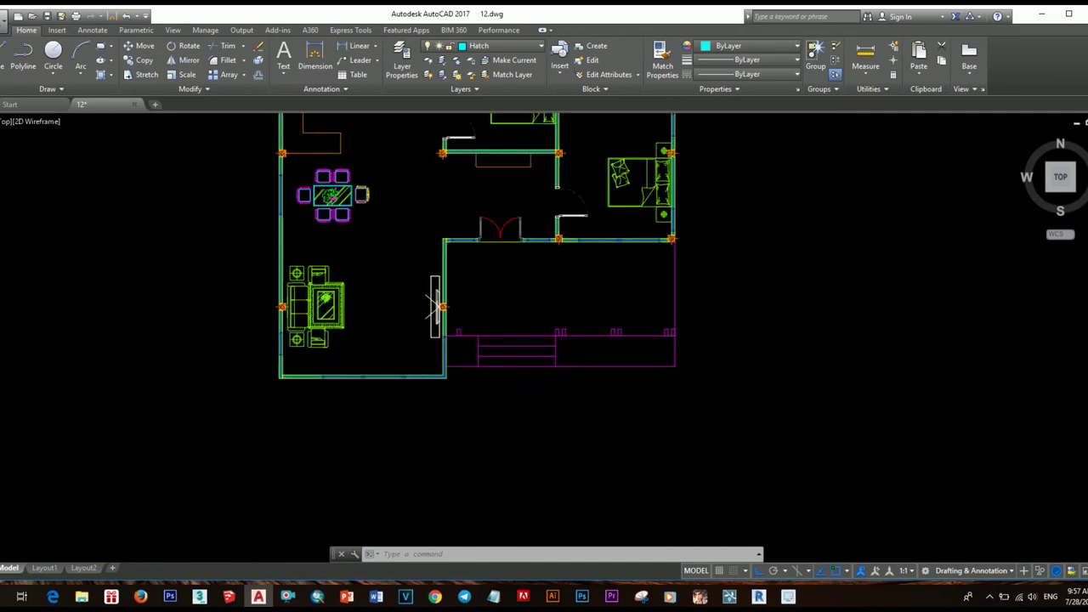
{"action": "middle_click_drag", "start_coordinate": [365, 476], "coordinate": [374, 323]}
Step: Make dimension the current layer and create a new dimension style named 12
{"action": "left_click", "coordinate": [502, 45]}
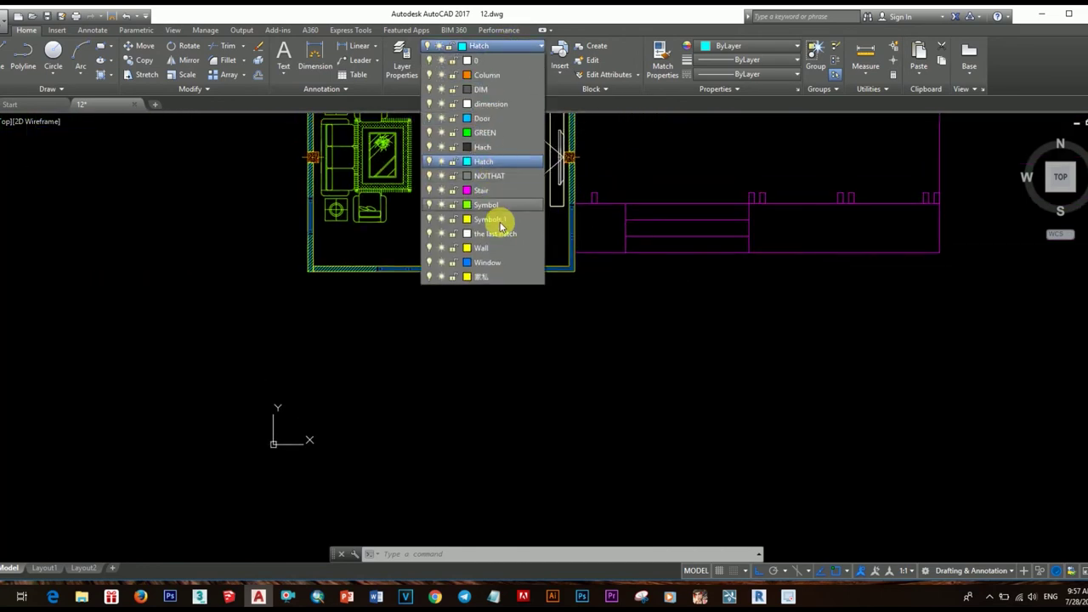
{"action": "left_click", "coordinate": [491, 103]}
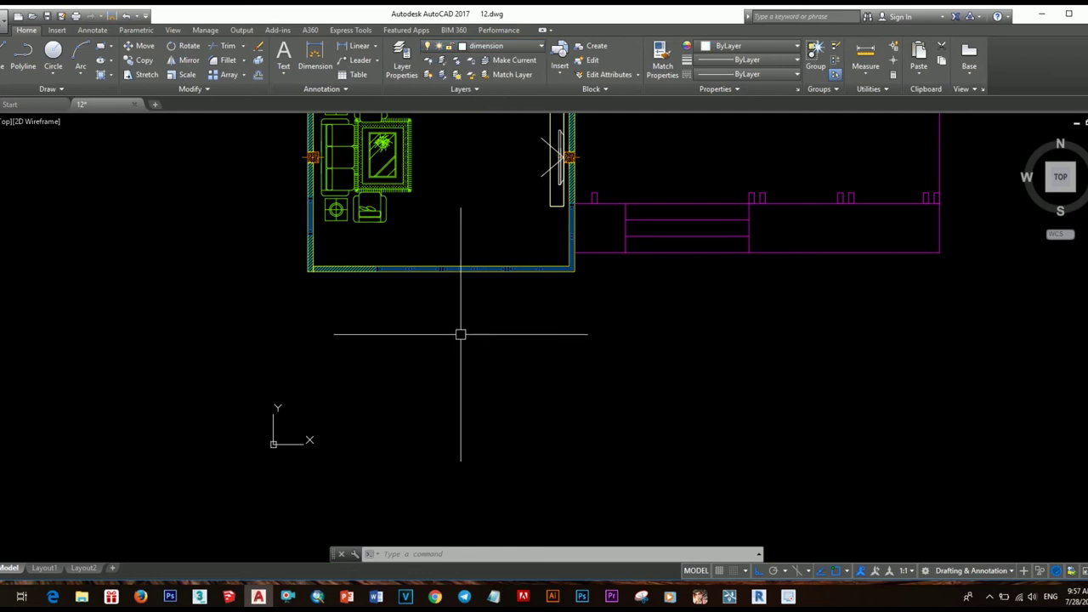
{"action": "type", "text": "D"}
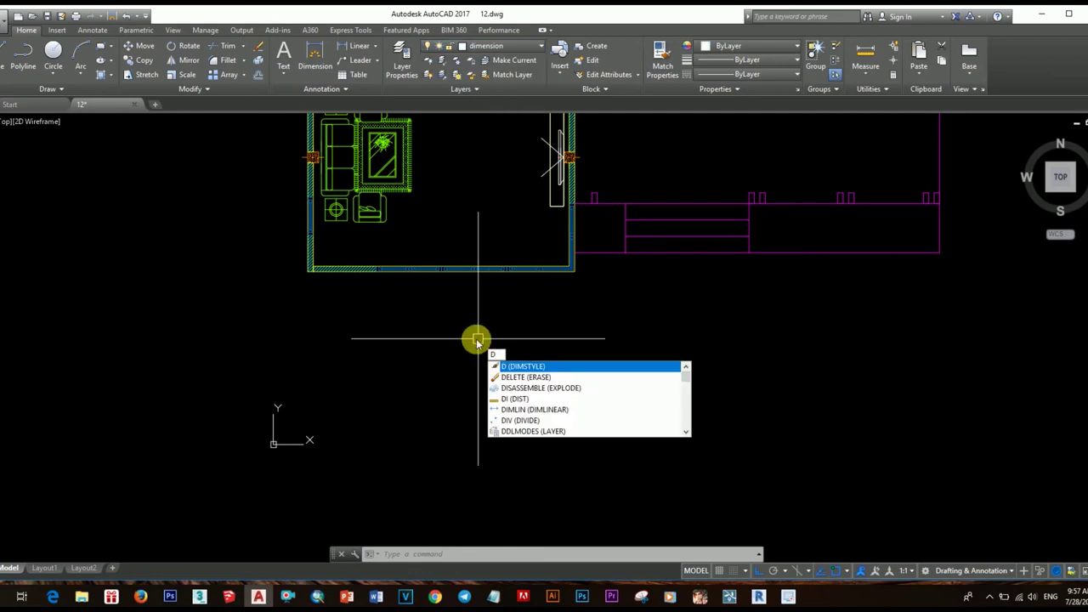
{"action": "key", "text": "Return"}
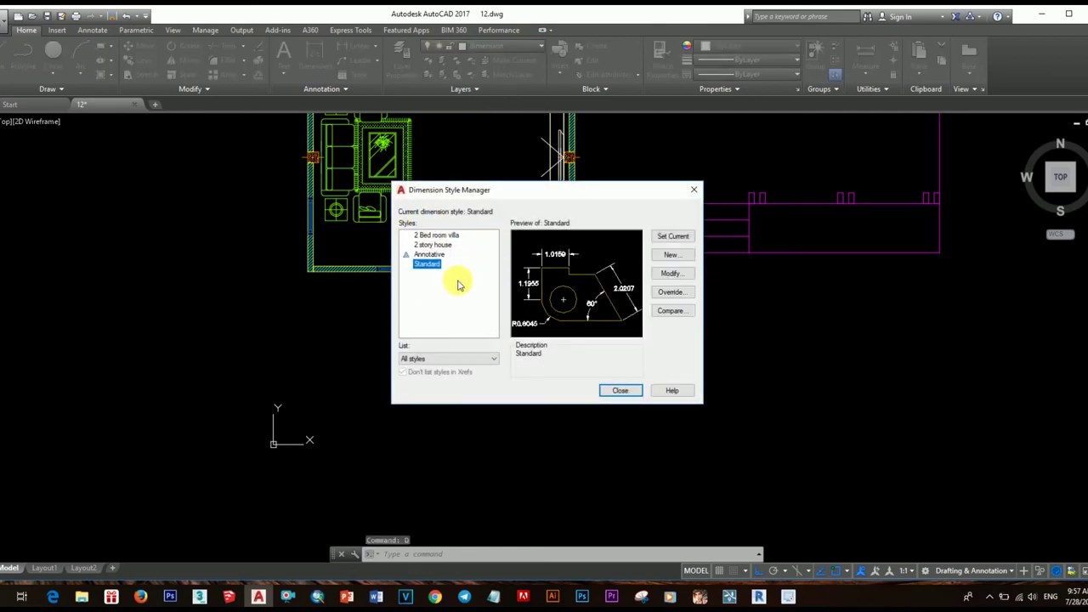
{"action": "left_click", "coordinate": [671, 255]}
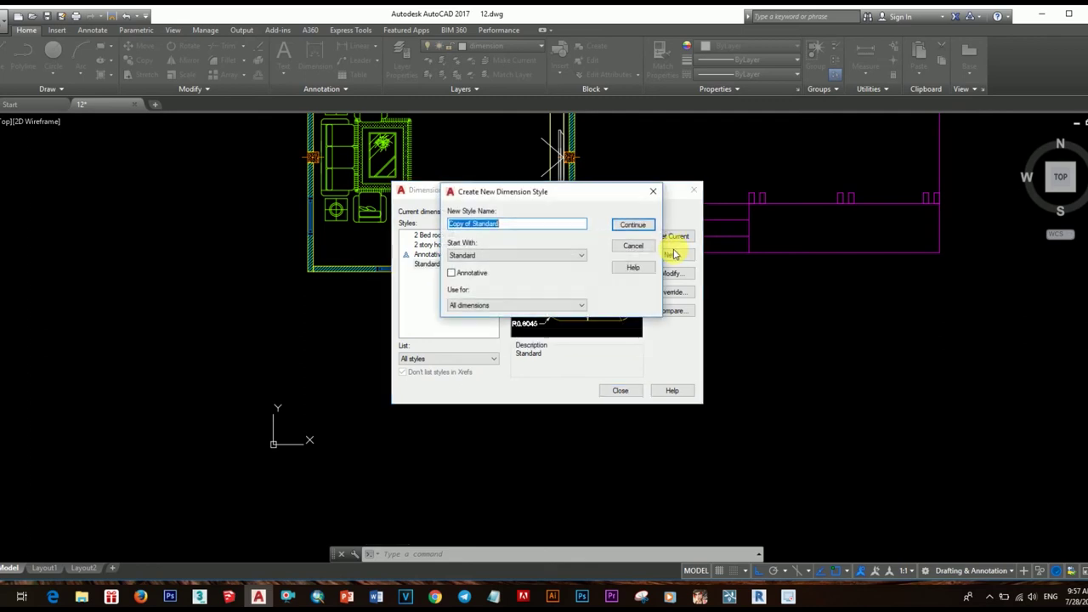
{"action": "left_click", "coordinate": [635, 222]}
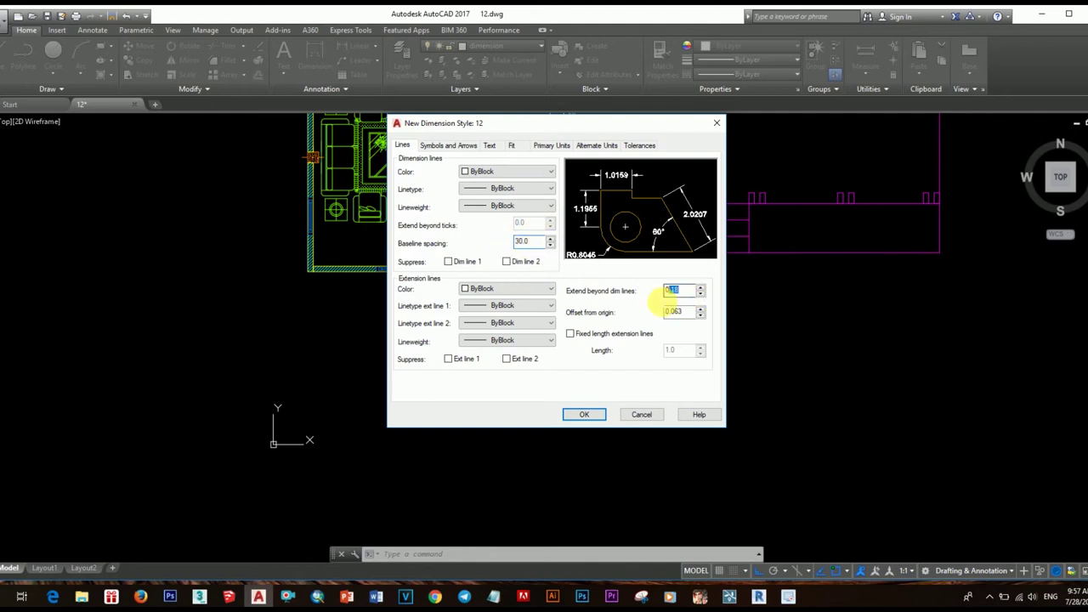
Step: Give style 12 a 30 extension and Architectural tick arrowheads
{"action": "left_click", "coordinate": [690, 312]}
{"action": "type", "text": "30"}
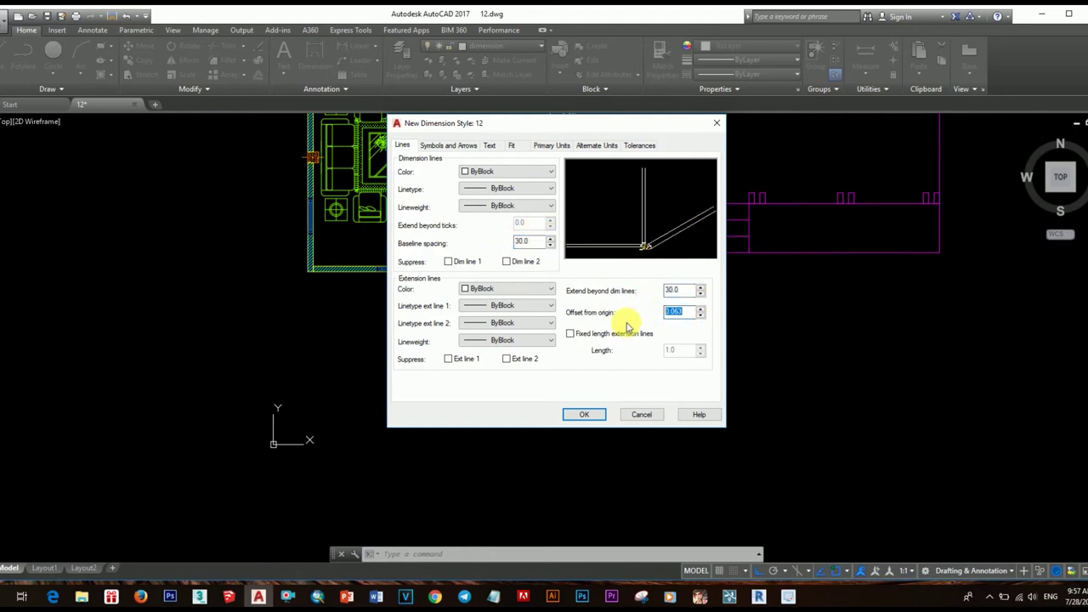
{"action": "left_click", "coordinate": [448, 147]}
{"action": "left_click", "coordinate": [446, 182]}
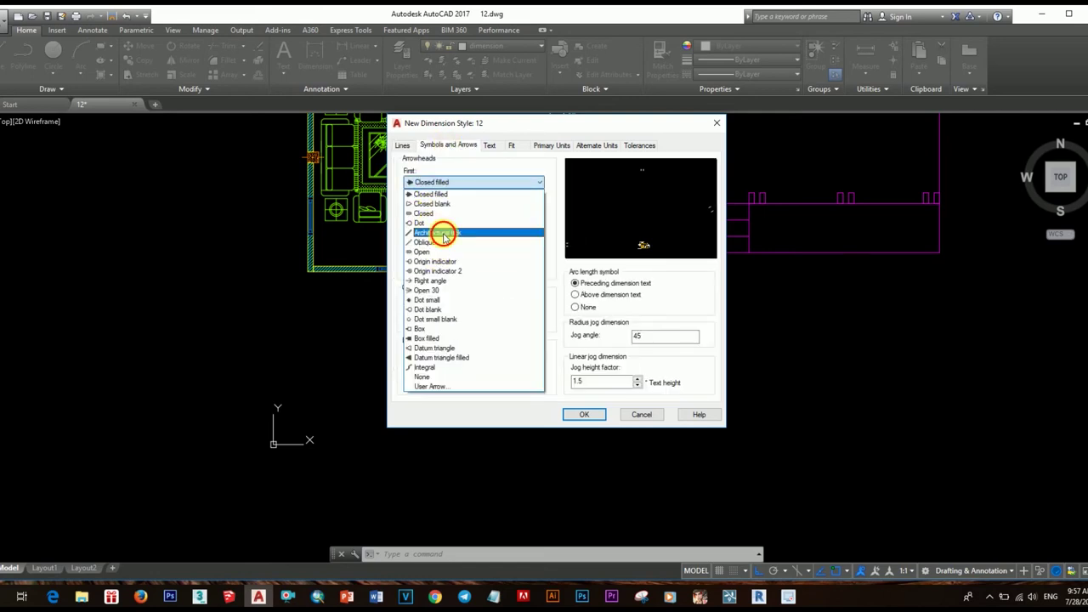
{"action": "left_click", "coordinate": [444, 233]}
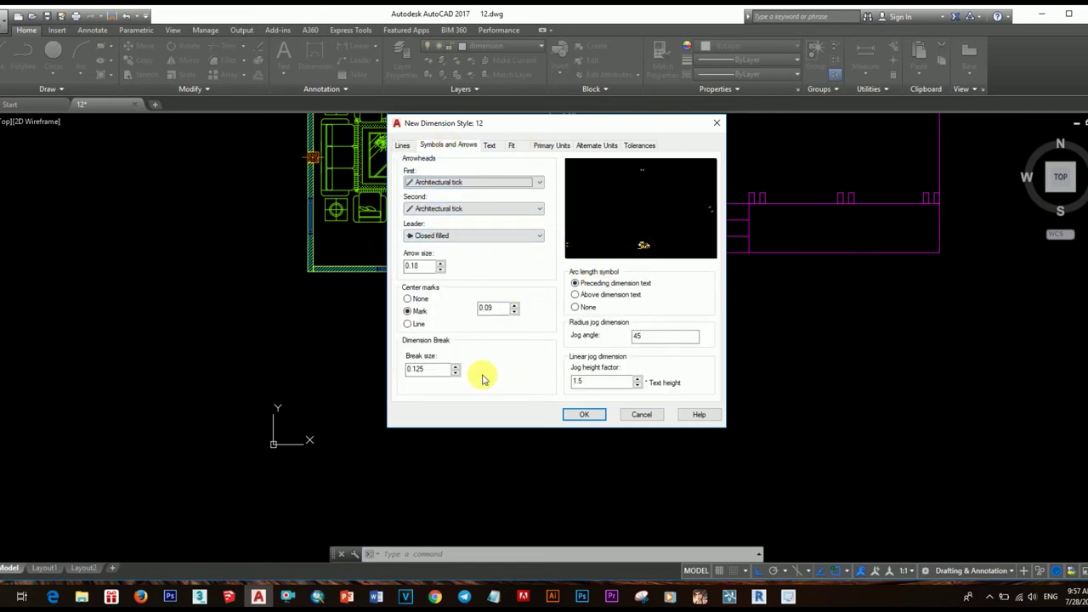
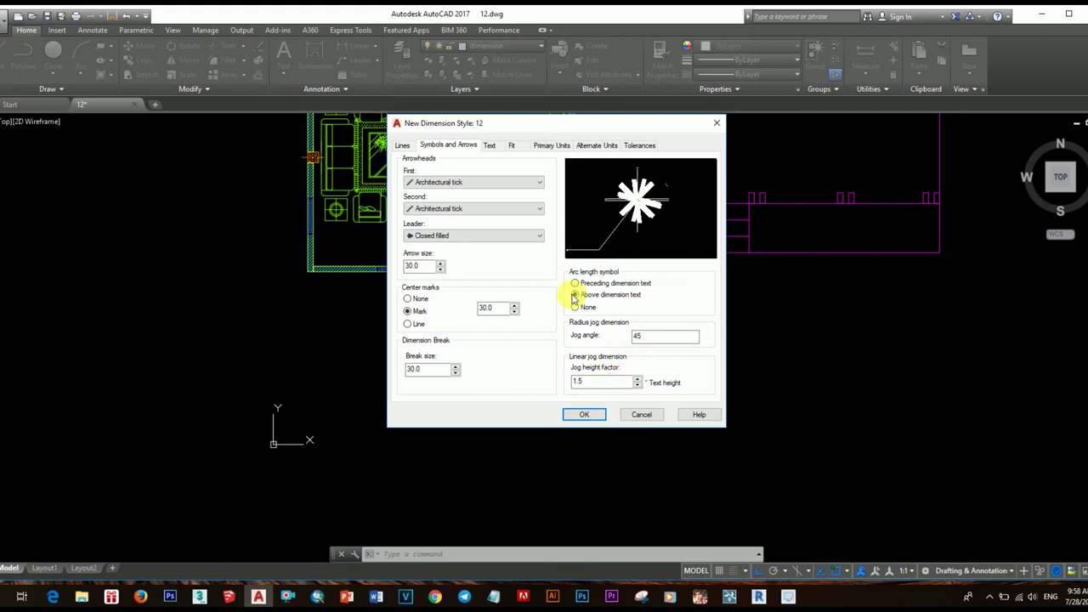
Step: Set dimension text height to 150, placed above and aligned with the dimension line
{"action": "left_click", "coordinate": [491, 146]}
{"action": "double_click", "coordinate": [520, 231]}
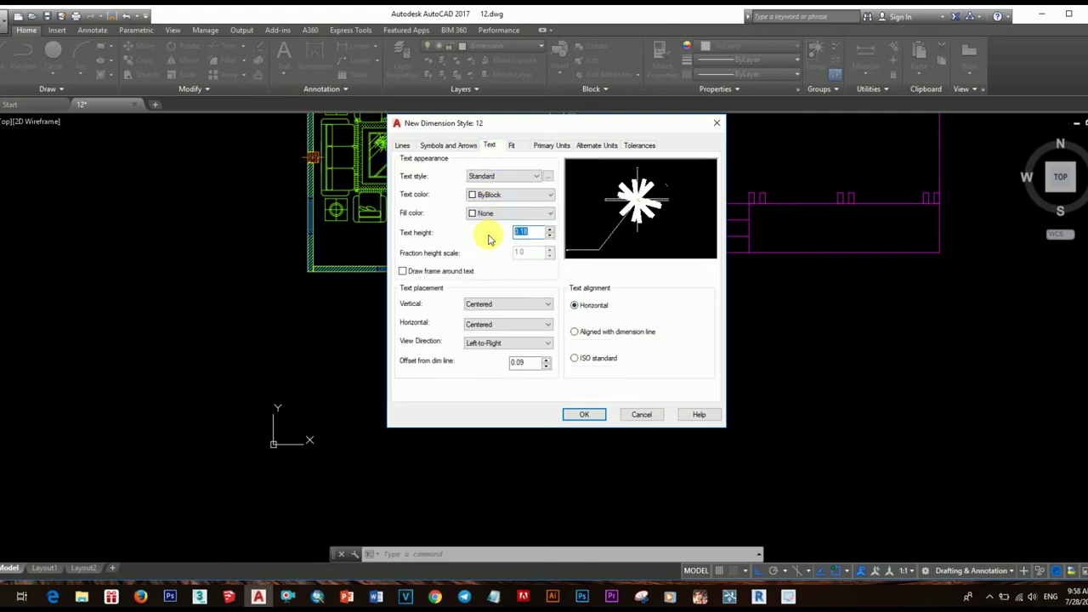
{"action": "key", "text": "Tab"}
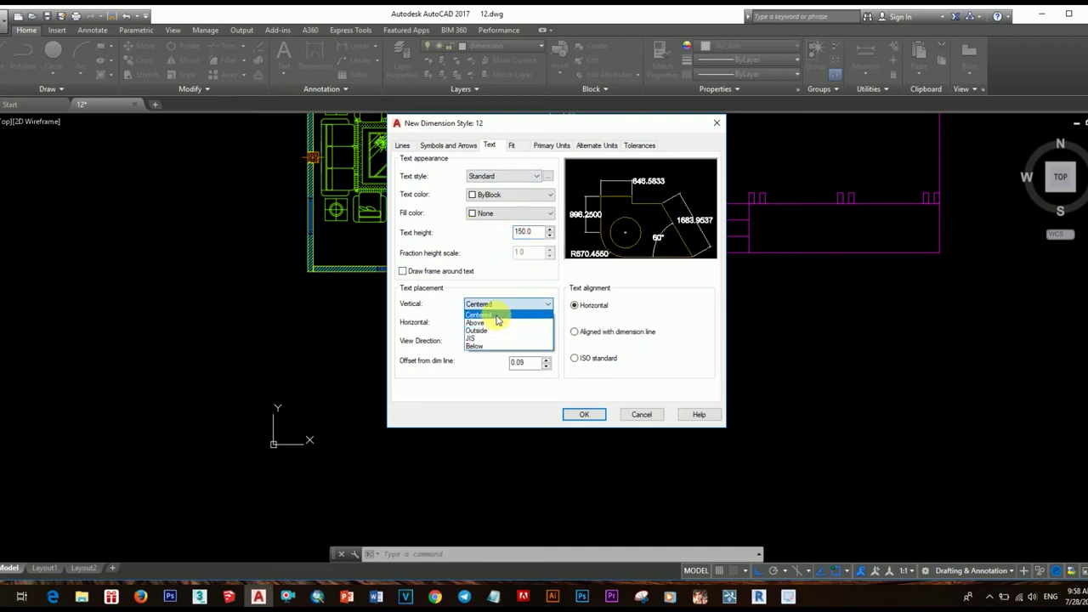
{"action": "left_click", "coordinate": [494, 326]}
{"action": "left_click", "coordinate": [575, 332]}
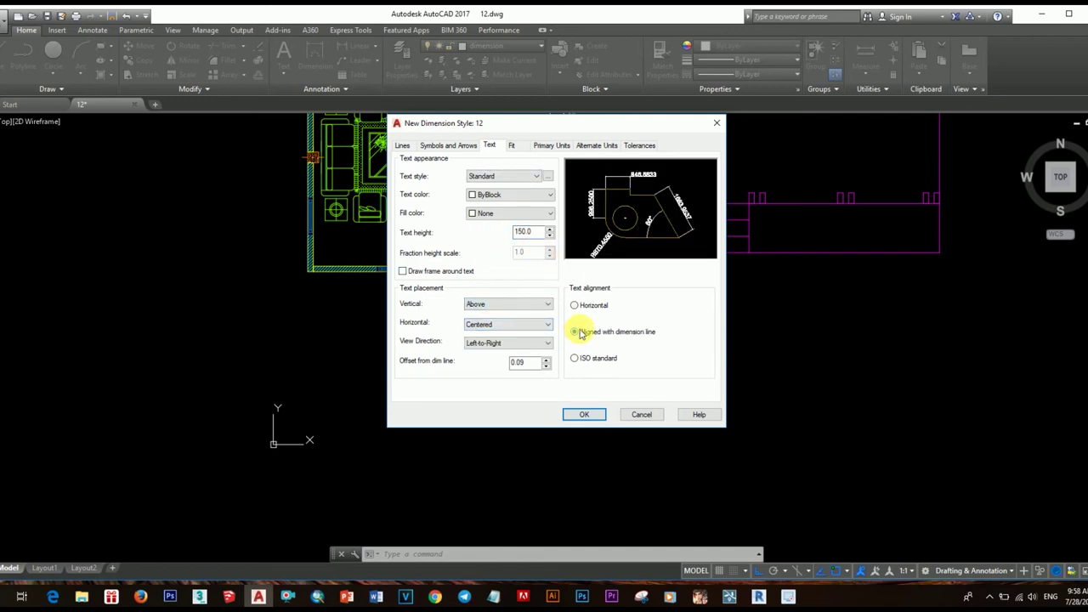
Step: Set the primary units precision to 0 so measurements show as whole numbers
{"action": "left_click", "coordinate": [514, 146]}
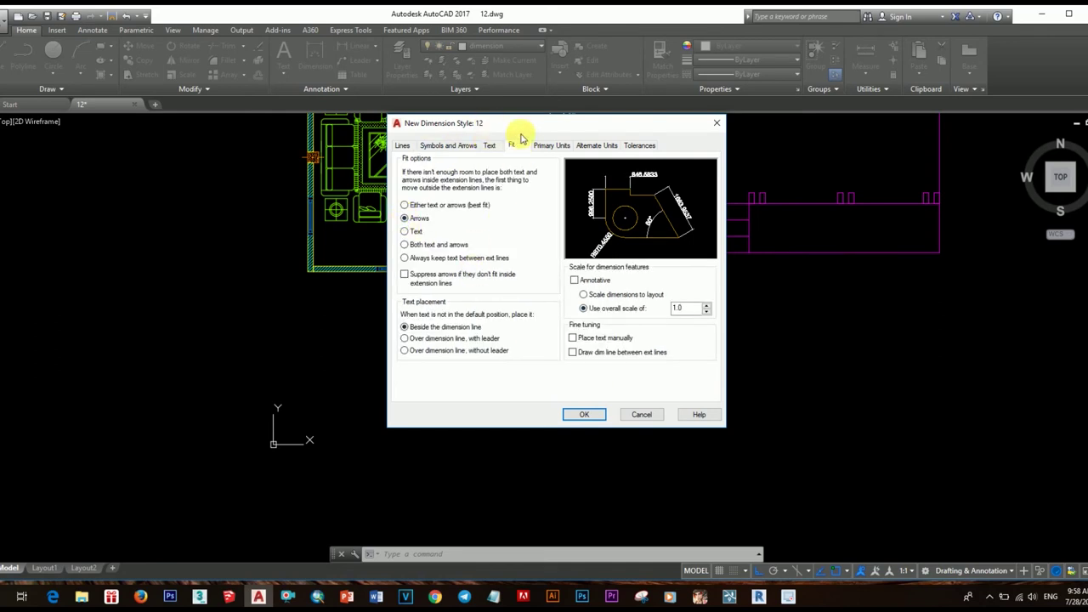
{"action": "left_click", "coordinate": [545, 147]}
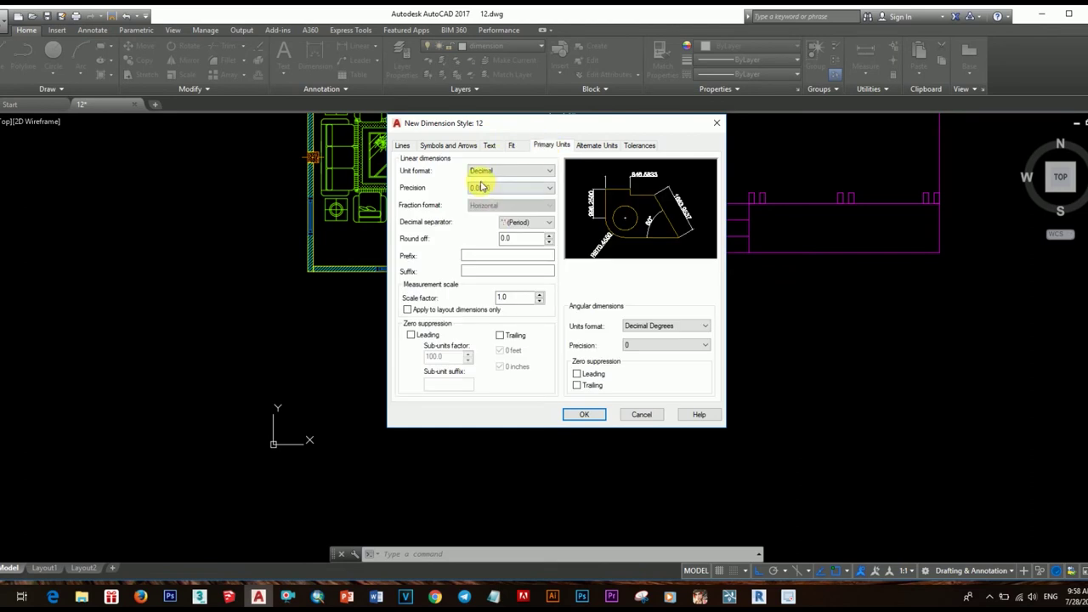
{"action": "left_click", "coordinate": [481, 187]}
{"action": "left_click", "coordinate": [483, 201]}
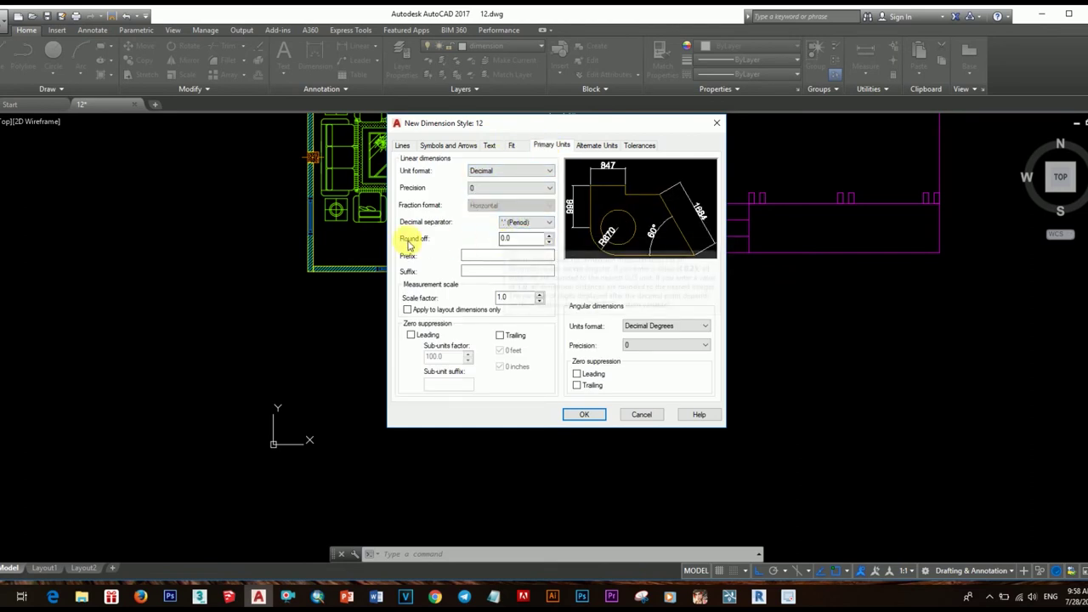
Step: Set the text offset from the dimension line to 100 and accept the new style
{"action": "left_click", "coordinate": [513, 146]}
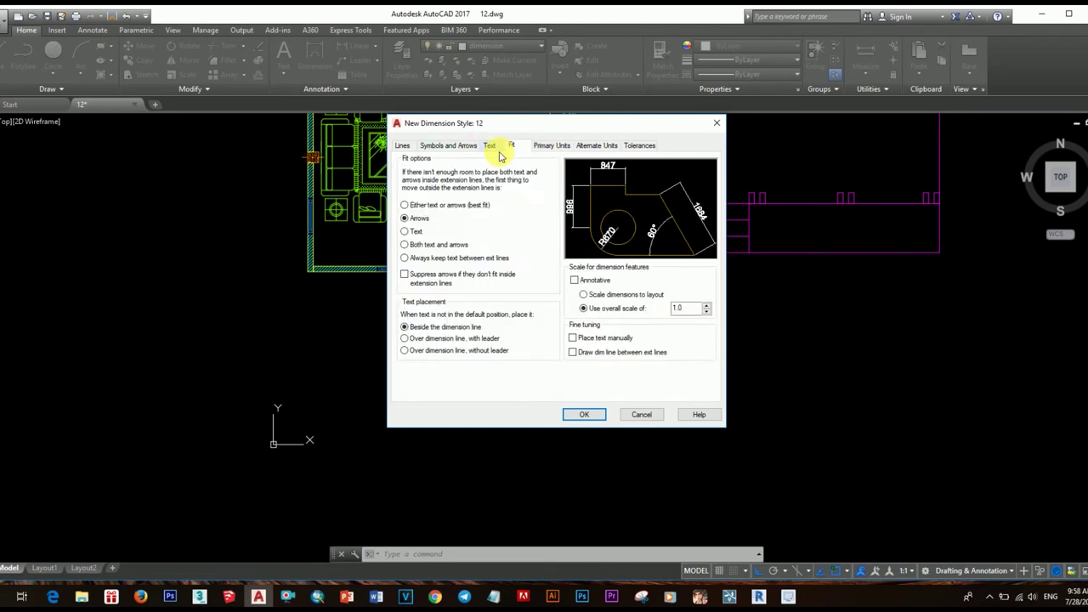
{"action": "left_click", "coordinate": [490, 145]}
{"action": "double_click", "coordinate": [514, 363]}
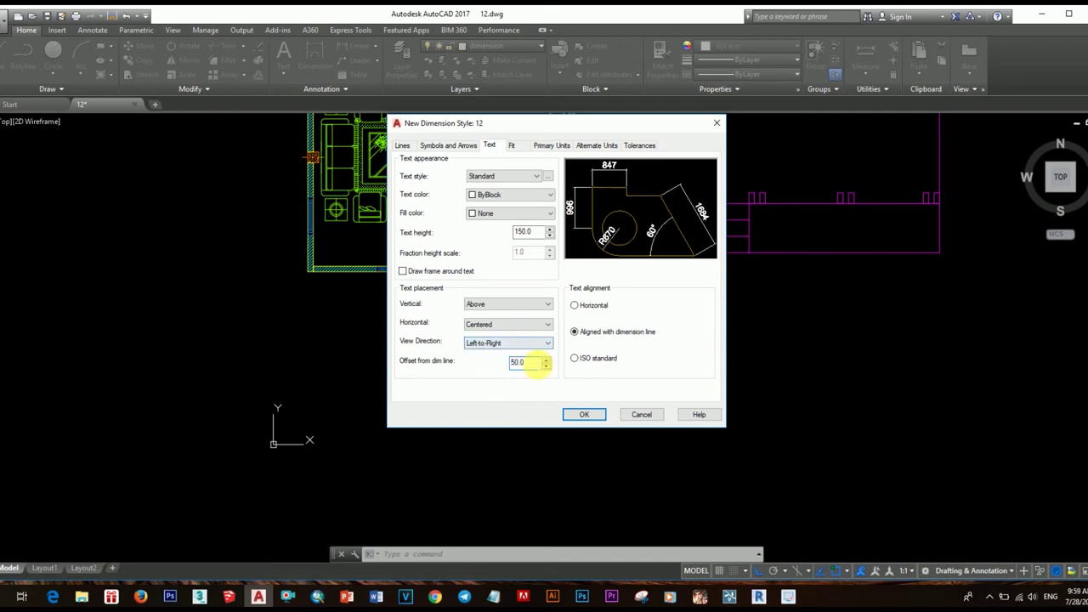
{"action": "key", "text": "Tab"}
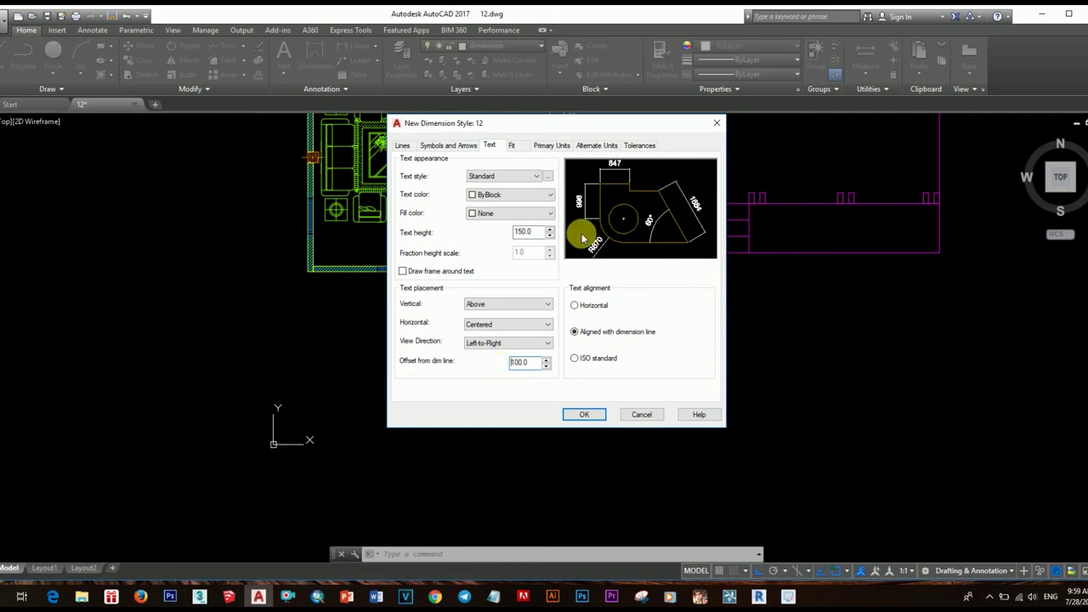
{"action": "left_click", "coordinate": [407, 146]}
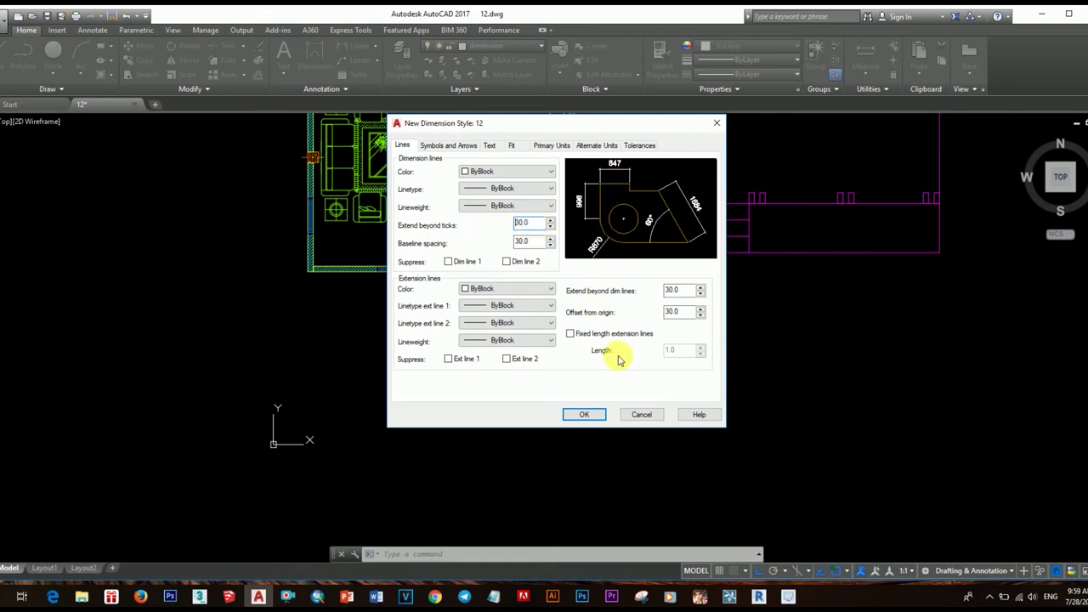
{"action": "left_click", "coordinate": [584, 415]}
Step: Close the Dimension Style Manager and draw four horizontal construction lines through wall corners with XL
{"action": "left_click", "coordinate": [694, 190]}
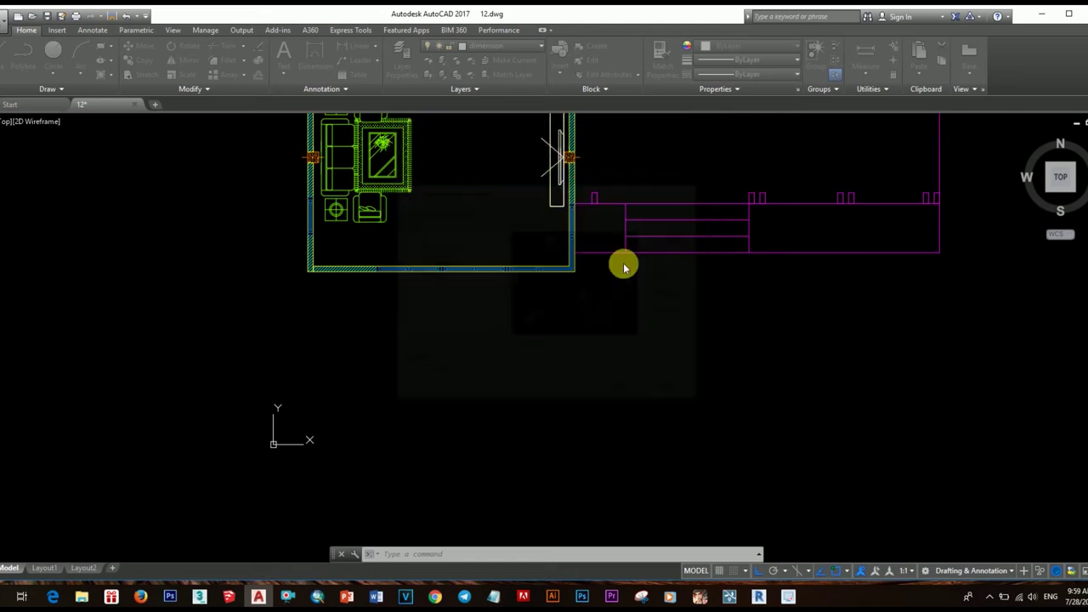
{"action": "scroll", "coordinate": [315, 293], "scroll_direction": "up", "scroll_amount": 5}
{"action": "scroll", "coordinate": [392, 314], "scroll_direction": "down", "scroll_amount": 3}
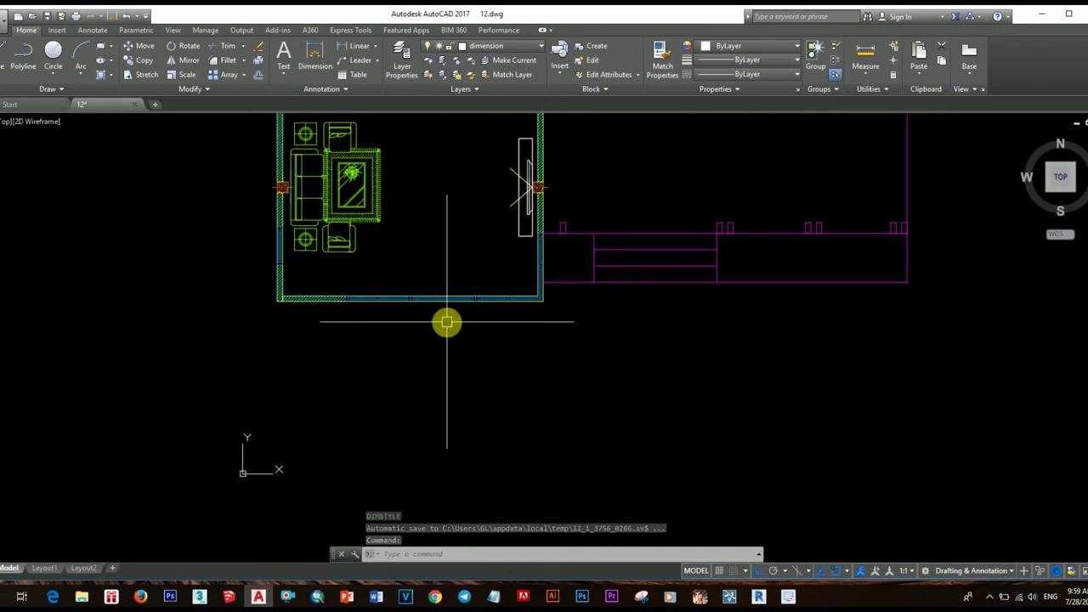
{"action": "type", "text": "xl"}
{"action": "key", "text": "Return"}
{"action": "type", "text": "h"}
{"action": "key", "text": "Return"}
{"action": "scroll", "coordinate": [514, 304], "scroll_direction": "up", "scroll_amount": 3}
{"action": "scroll", "coordinate": [513, 303], "scroll_direction": "down", "scroll_amount": 3}
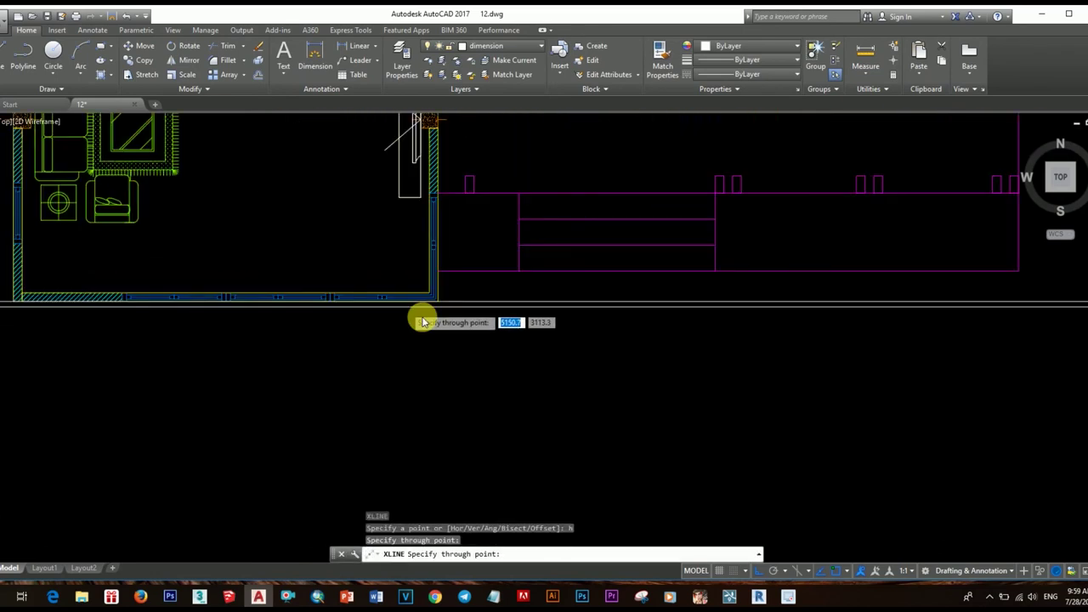
{"action": "scroll", "coordinate": [426, 316], "scroll_direction": "down", "scroll_amount": 2}
{"action": "scroll", "coordinate": [374, 293], "scroll_direction": "up", "scroll_amount": 5}
{"action": "left_click", "coordinate": [394, 289]}
{"action": "scroll", "coordinate": [394, 289], "scroll_direction": "down", "scroll_amount": 4}
{"action": "scroll", "coordinate": [477, 353], "scroll_direction": "up", "scroll_amount": 4}
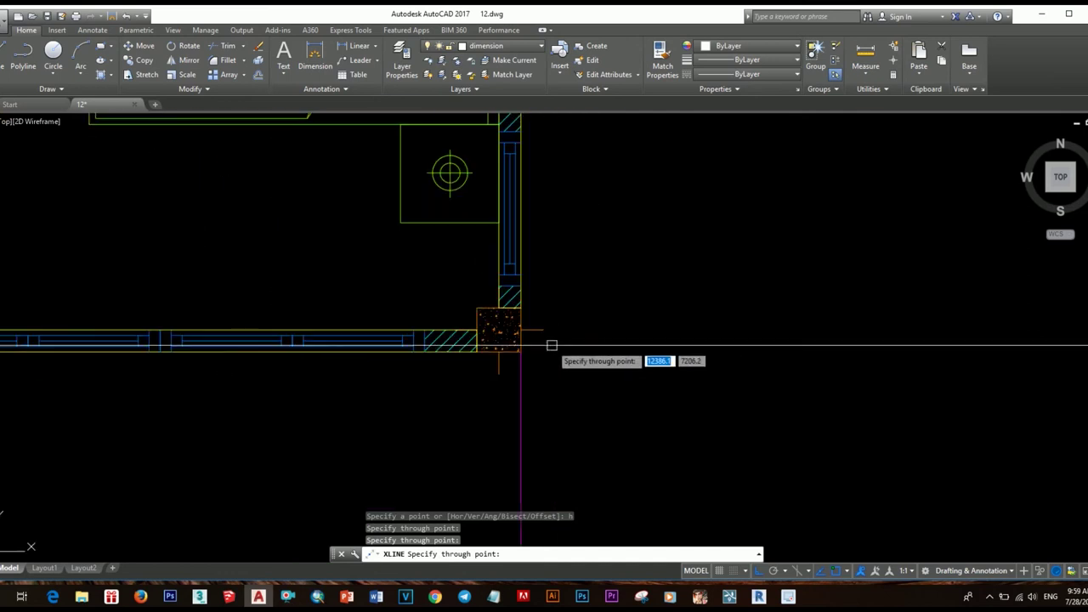
{"action": "left_click", "coordinate": [499, 323]}
{"action": "scroll", "coordinate": [499, 323], "scroll_direction": "down", "scroll_amount": 3}
{"action": "scroll", "coordinate": [558, 251], "scroll_direction": "up", "scroll_amount": 3}
{"action": "left_click", "coordinate": [558, 251]}
{"action": "scroll", "coordinate": [595, 250], "scroll_direction": "down", "scroll_amount": 3}
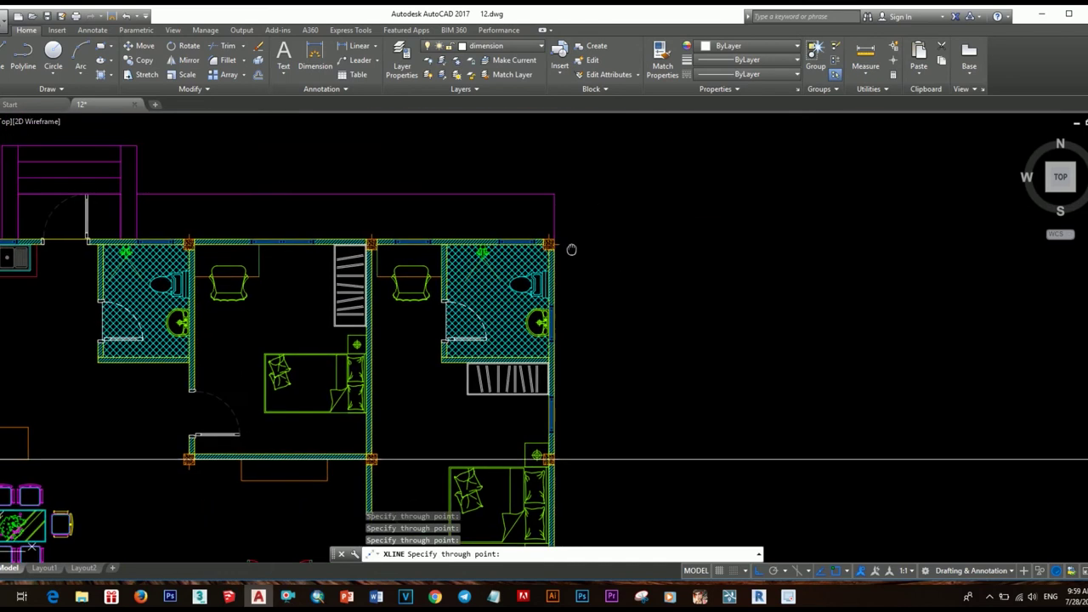
{"action": "scroll", "coordinate": [583, 287], "scroll_direction": "up", "scroll_amount": 3}
{"action": "left_click", "coordinate": [583, 286]}
{"action": "scroll", "coordinate": [600, 303], "scroll_direction": "down", "scroll_amount": 5}
{"action": "key", "text": "Escape"}
Step: Draw three vertical construction lines through the corner column and walls
{"action": "scroll", "coordinate": [611, 309], "scroll_direction": "up", "scroll_amount": 3}
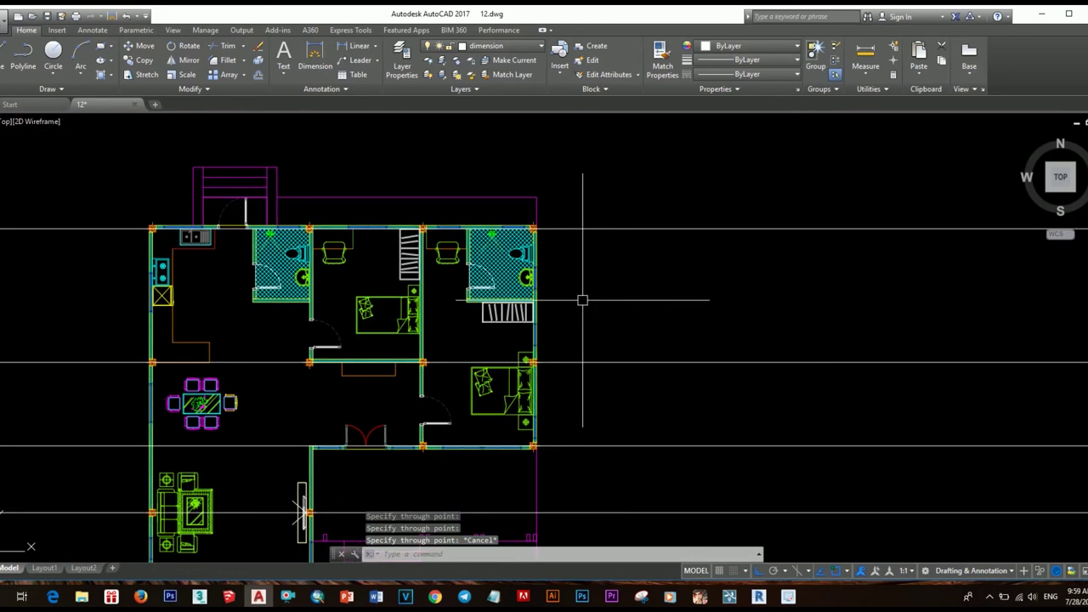
{"action": "type", "text": "xl"}
{"action": "key", "text": "Return"}
{"action": "type", "text": "v"}
{"action": "key", "text": "Return"}
{"action": "scroll", "coordinate": [485, 211], "scroll_direction": "up", "scroll_amount": 5}
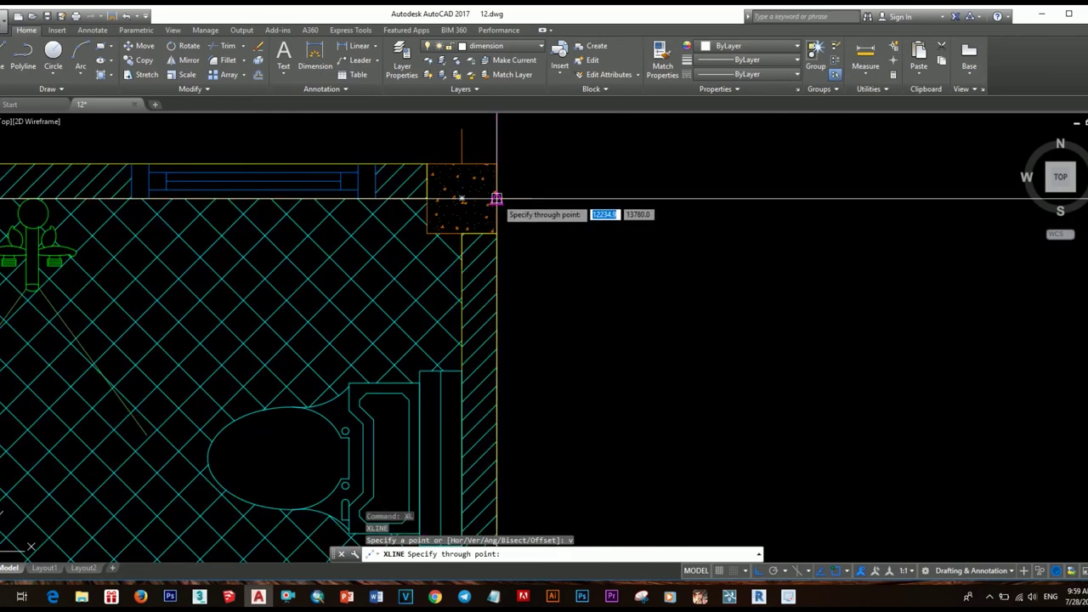
{"action": "left_click", "coordinate": [497, 199]}
{"action": "left_click", "coordinate": [462, 233]}
{"action": "scroll", "coordinate": [462, 233], "scroll_direction": "down", "scroll_amount": 5}
{"action": "scroll", "coordinate": [459, 223], "scroll_direction": "up", "scroll_amount": 5}
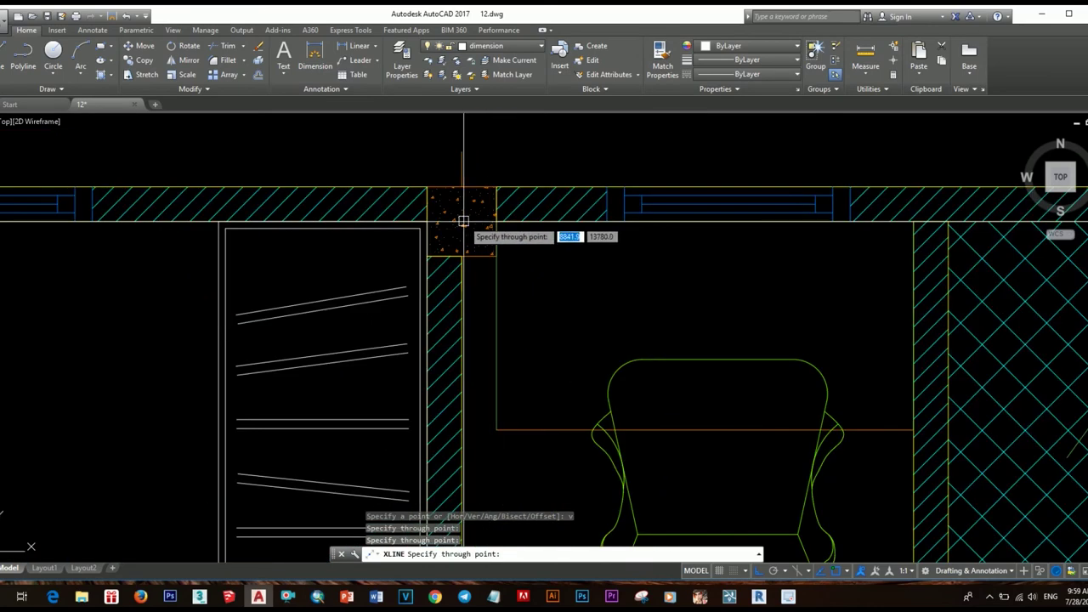
{"action": "left_click", "coordinate": [462, 187]}
{"action": "scroll", "coordinate": [391, 253], "scroll_direction": "down", "scroll_amount": 5}
{"action": "scroll", "coordinate": [372, 218], "scroll_direction": "up", "scroll_amount": 5}
{"action": "scroll", "coordinate": [365, 267], "scroll_direction": "down", "scroll_amount": 4}
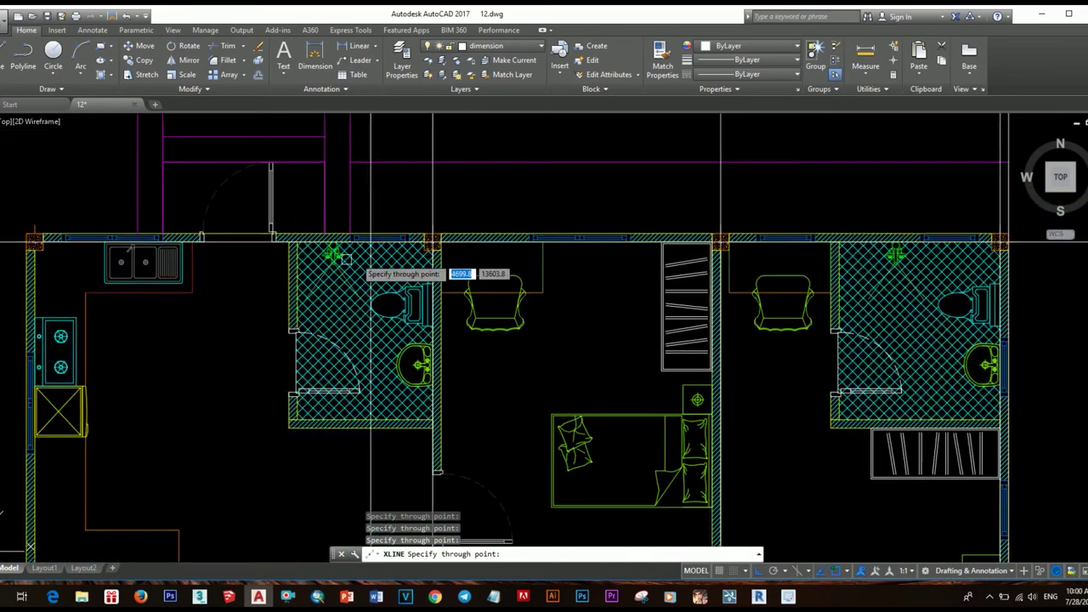
{"action": "scroll", "coordinate": [250, 246], "scroll_direction": "up", "scroll_amount": 2}
{"action": "scroll", "coordinate": [228, 254], "scroll_direction": "up", "scroll_amount": 6}
{"action": "scroll", "coordinate": [408, 263], "scroll_direction": "down", "scroll_amount": 4}
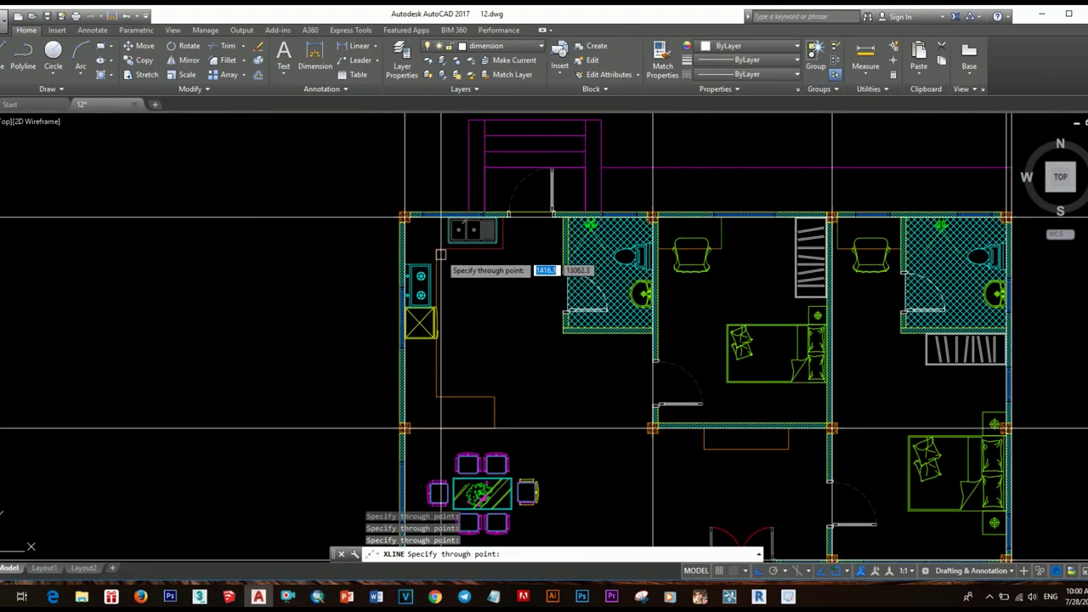
{"action": "scroll", "coordinate": [544, 289], "scroll_direction": "down", "scroll_amount": 3}
{"action": "scroll", "coordinate": [510, 383], "scroll_direction": "up", "scroll_amount": 5}
{"action": "key", "text": "Escape"}
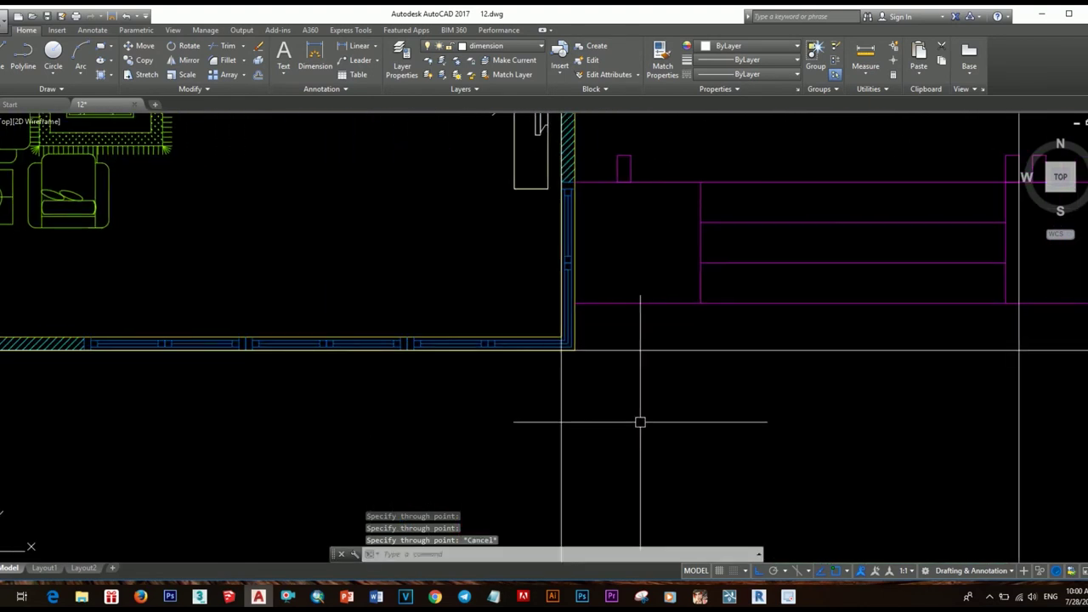
Step: Offset one vertical construction line 500 to the right
{"action": "right_click", "coordinate": [641, 422]}
{"action": "left_click", "coordinate": [680, 450]}
{"action": "type", "text": "500"}
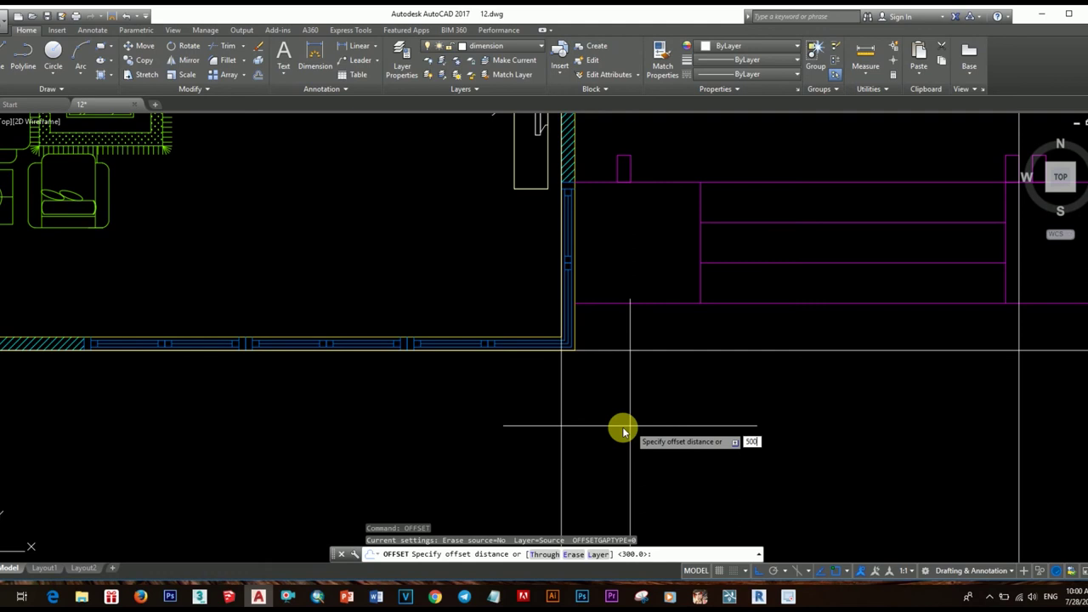
{"action": "key", "text": "Return"}
{"action": "scroll", "coordinate": [624, 429], "scroll_direction": "down", "scroll_amount": 4}
{"action": "scroll", "coordinate": [634, 442], "scroll_direction": "up", "scroll_amount": 6}
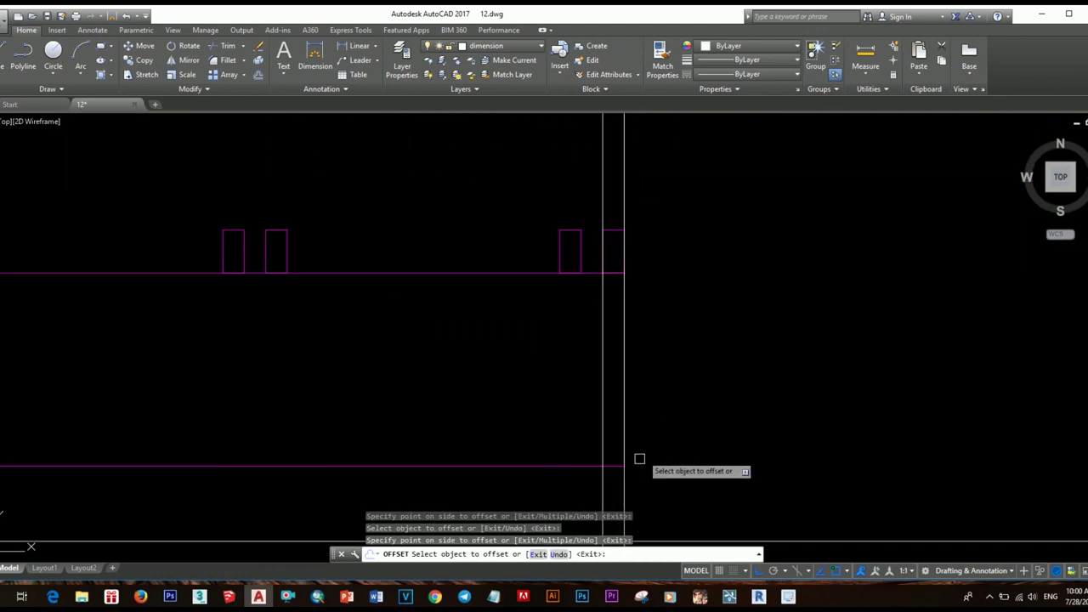
{"action": "left_click", "coordinate": [624, 458]}
{"action": "left_click", "coordinate": [714, 455]}
{"action": "scroll", "coordinate": [729, 456], "scroll_direction": "down", "scroll_amount": 3}
{"action": "key", "text": "Escape"}
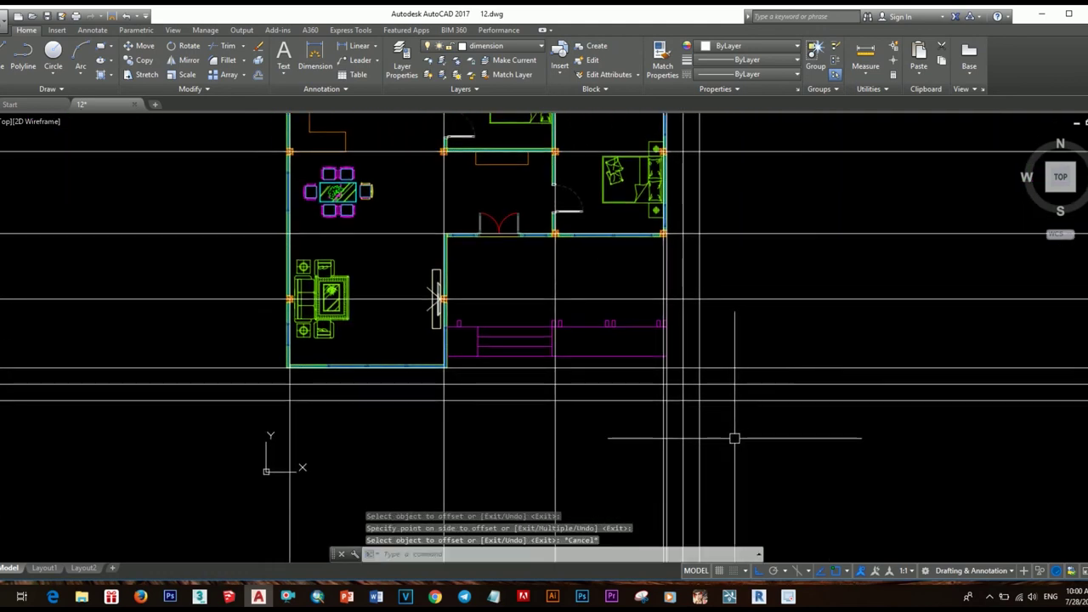
Step: Dimension the bottom wall segments: 4700, then continue with 3400
{"action": "type", "text": "dli"}
{"action": "key", "text": "Return"}
{"action": "scroll", "coordinate": [692, 432], "scroll_direction": "up", "scroll_amount": 3}
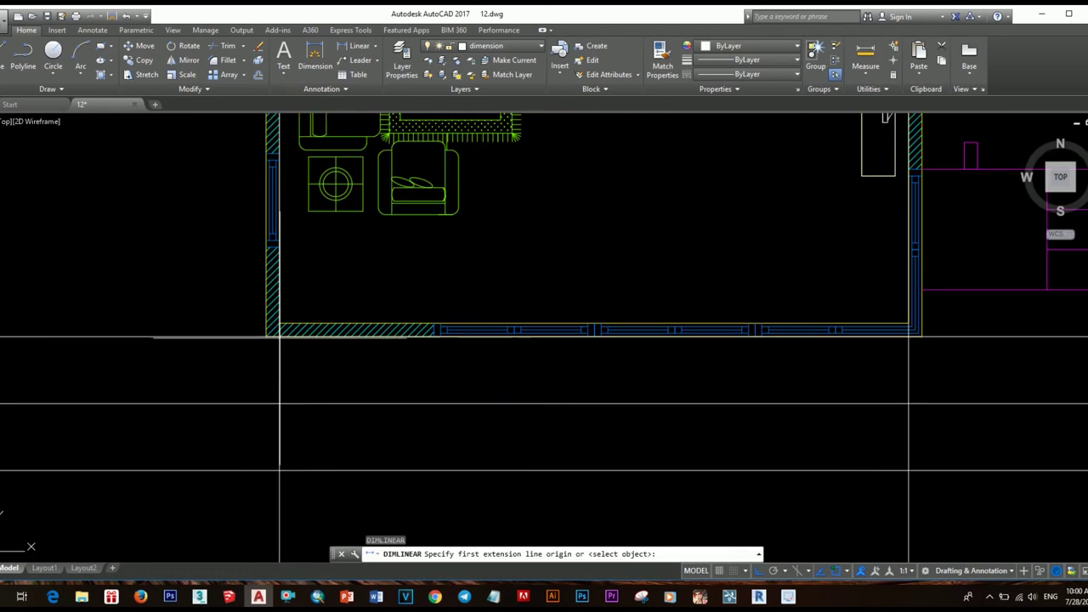
{"action": "left_click", "coordinate": [287, 334]}
{"action": "scroll", "coordinate": [286, 333], "scroll_direction": "up", "scroll_amount": 2}
{"action": "left_click", "coordinate": [578, 314]}
{"action": "left_click", "coordinate": [578, 382]}
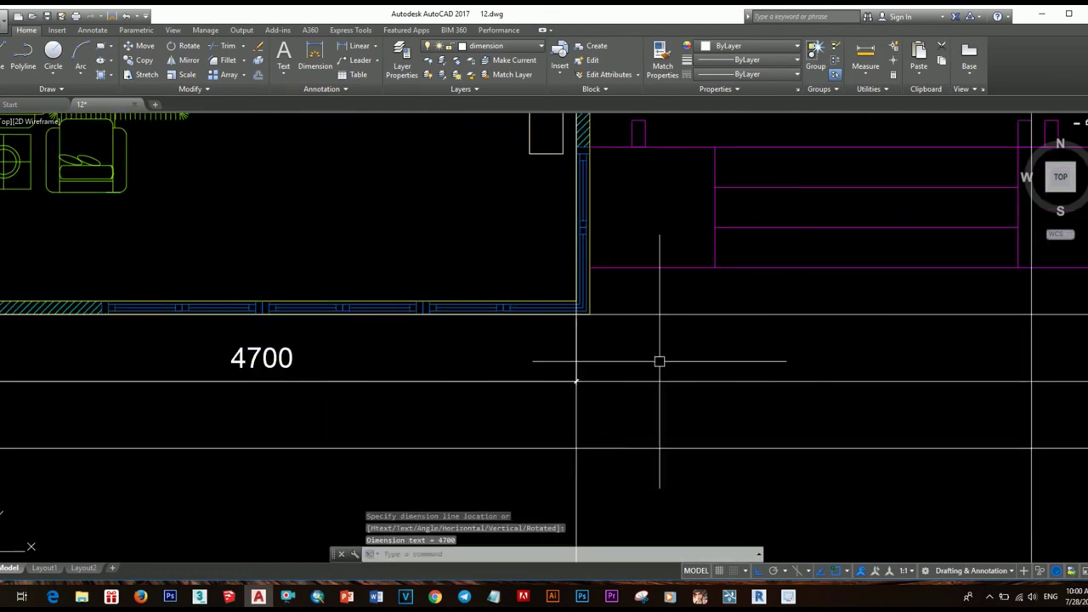
{"action": "type", "text": "o"}
{"action": "key", "text": "Return"}
{"action": "scroll", "coordinate": [637, 366], "scroll_direction": "down", "scroll_amount": 2}
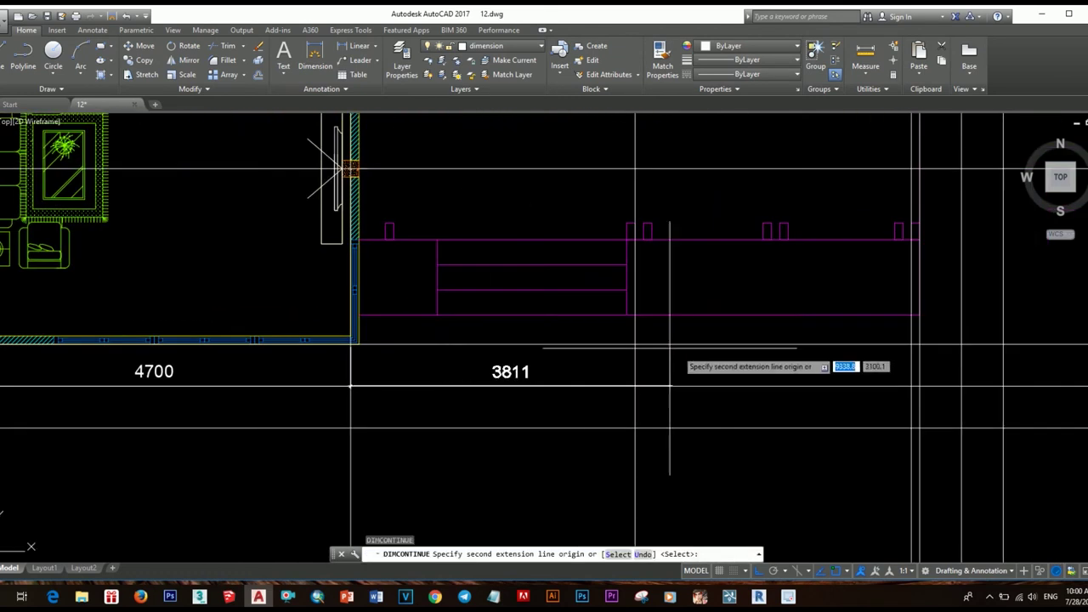
{"action": "scroll", "coordinate": [636, 357], "scroll_direction": "up", "scroll_amount": 2}
{"action": "left_click", "coordinate": [593, 449]}
{"action": "scroll", "coordinate": [579, 399], "scroll_direction": "down", "scroll_amount": 2}
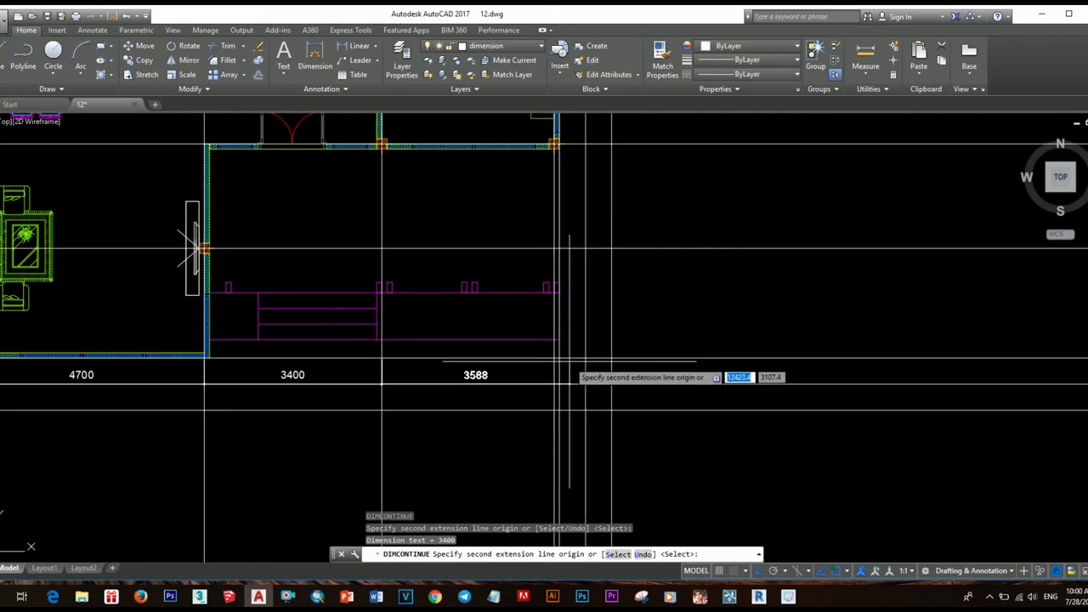
{"action": "scroll", "coordinate": [564, 377], "scroll_direction": "up", "scroll_amount": 1}
{"action": "scroll", "coordinate": [566, 360], "scroll_direction": "up", "scroll_amount": 1}
{"action": "scroll", "coordinate": [595, 366], "scroll_direction": "down", "scroll_amount": 2}
{"action": "scroll", "coordinate": [469, 393], "scroll_direction": "up", "scroll_amount": 2}
{"action": "key", "text": "Escape"}
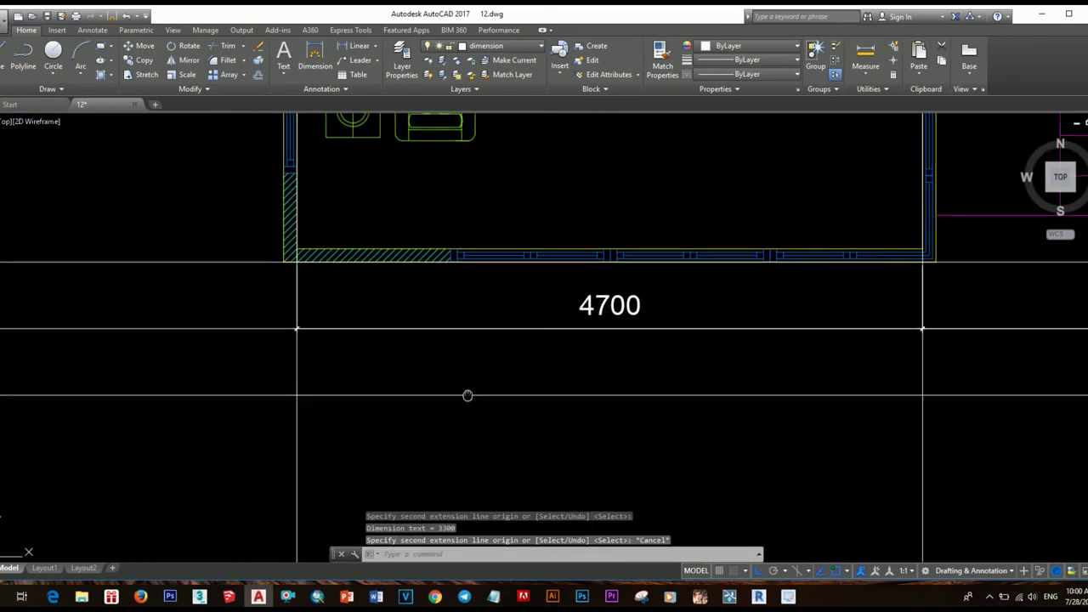
Step: Add the 11400 overall width dimension below the other bottom dimensions
{"action": "type", "text": "Dli"}
{"action": "key", "text": "Return"}
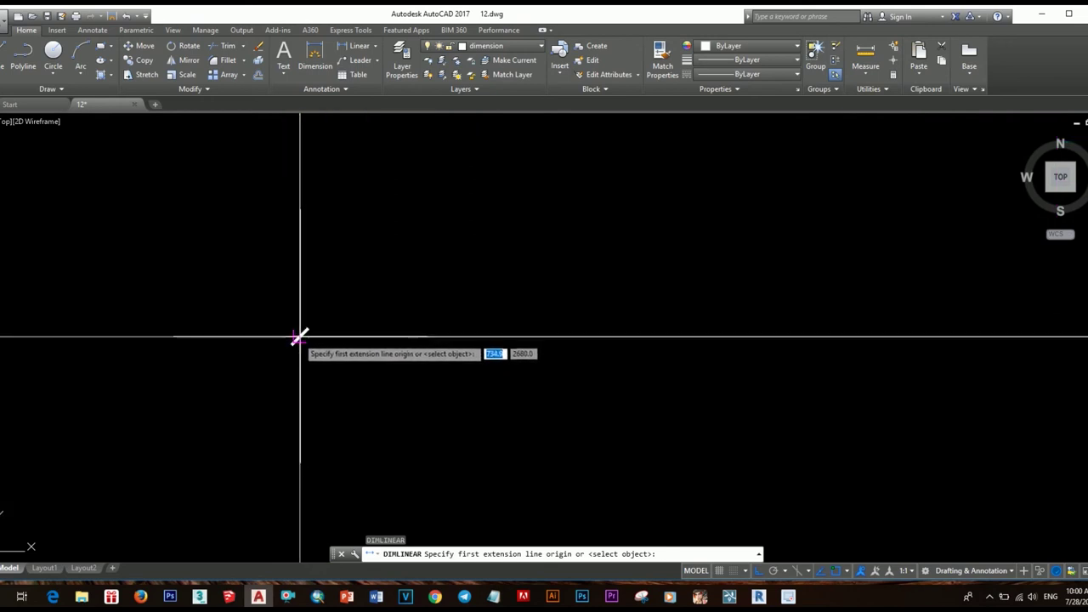
{"action": "left_click", "coordinate": [298, 335]}
{"action": "middle_click_drag", "start_coordinate": [30, 387], "coordinate": [99, 380]}
{"action": "scroll", "coordinate": [535, 340], "scroll_direction": "up", "scroll_amount": 2}
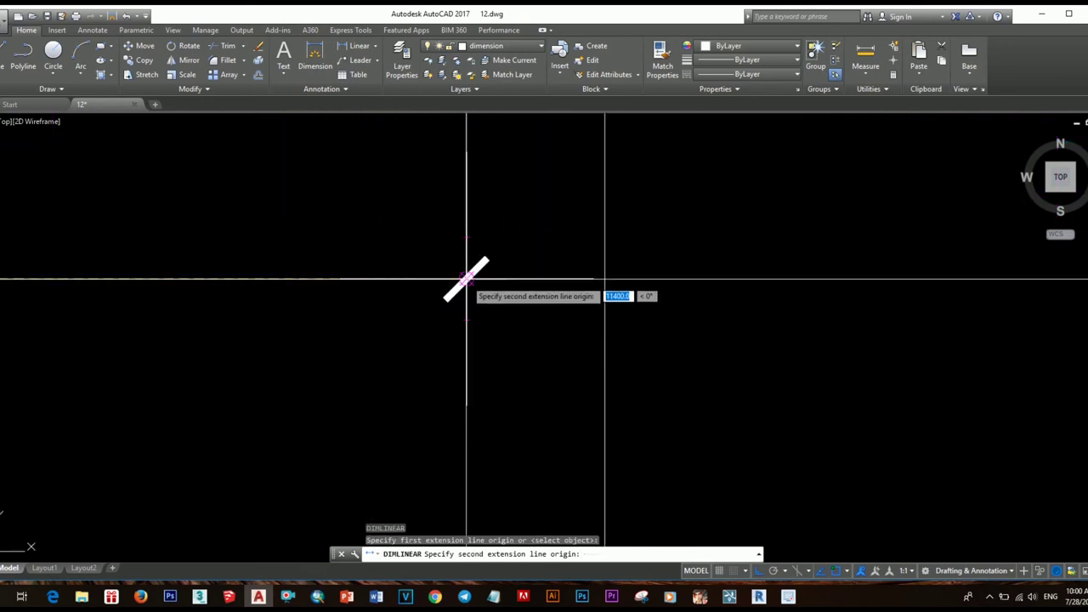
{"action": "left_click", "coordinate": [465, 280]}
{"action": "scroll", "coordinate": [574, 447], "scroll_direction": "down", "scroll_amount": 3}
{"action": "left_click", "coordinate": [595, 442]}
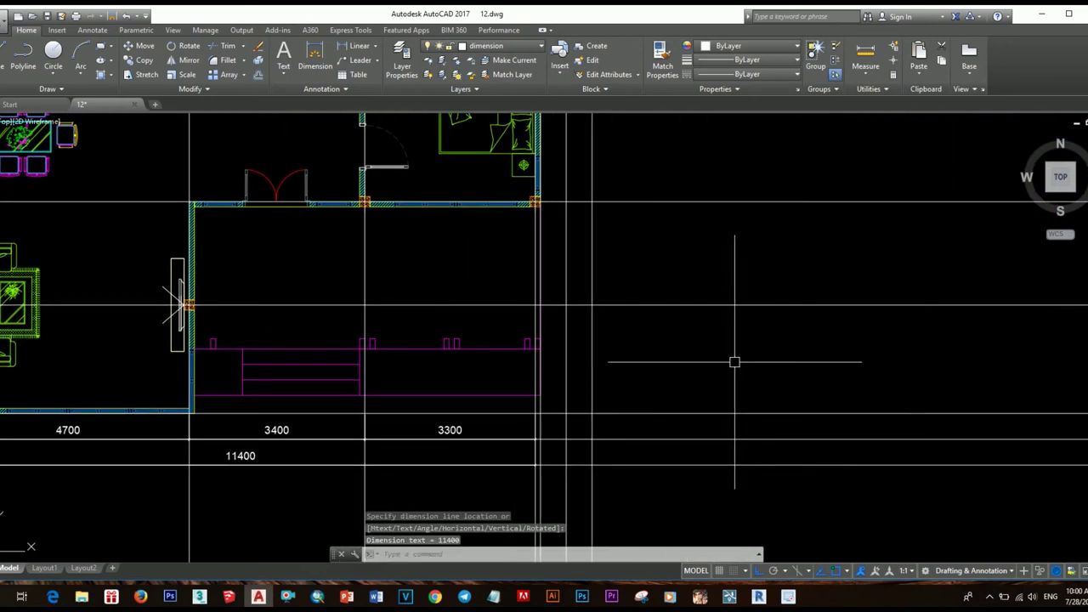
Step: Add right-side vertical dimensions 2000 and a continued 4000 along the right wall
{"action": "type", "text": "dli"}
{"action": "key", "text": "Return"}
{"action": "middle_click_drag", "start_coordinate": [607, 323], "coordinate": [717, 324]}
{"action": "scroll", "coordinate": [637, 370], "scroll_direction": "up", "scroll_amount": 3}
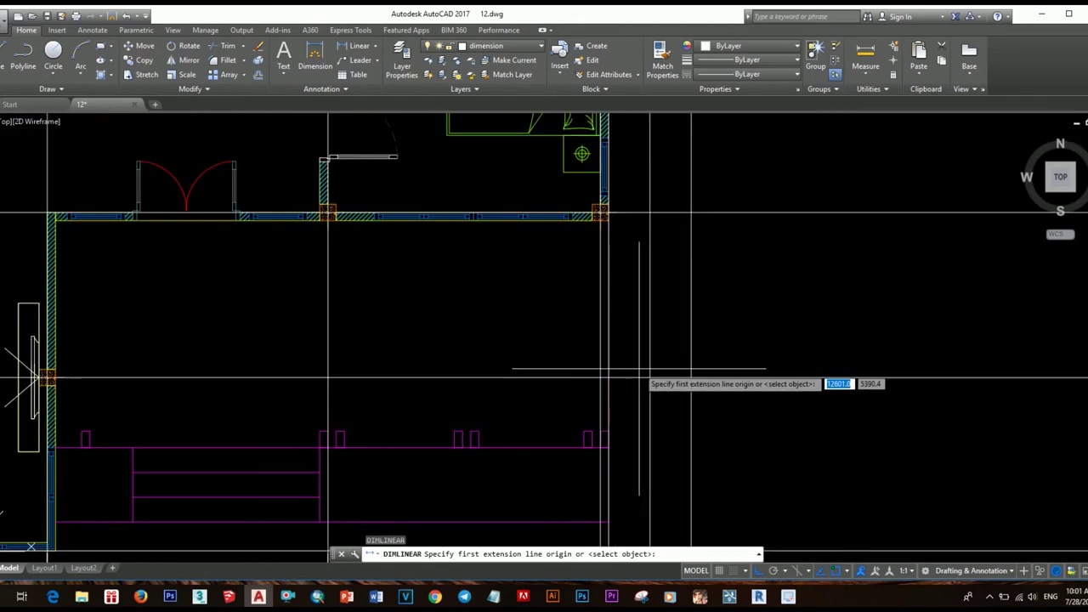
{"action": "scroll", "coordinate": [590, 382], "scroll_direction": "up", "scroll_amount": 2}
{"action": "left_click", "coordinate": [590, 382]}
{"action": "scroll", "coordinate": [590, 382], "scroll_direction": "down", "scroll_amount": 3}
{"action": "scroll", "coordinate": [608, 340], "scroll_direction": "up", "scroll_amount": 3}
{"action": "left_click", "coordinate": [613, 391]}
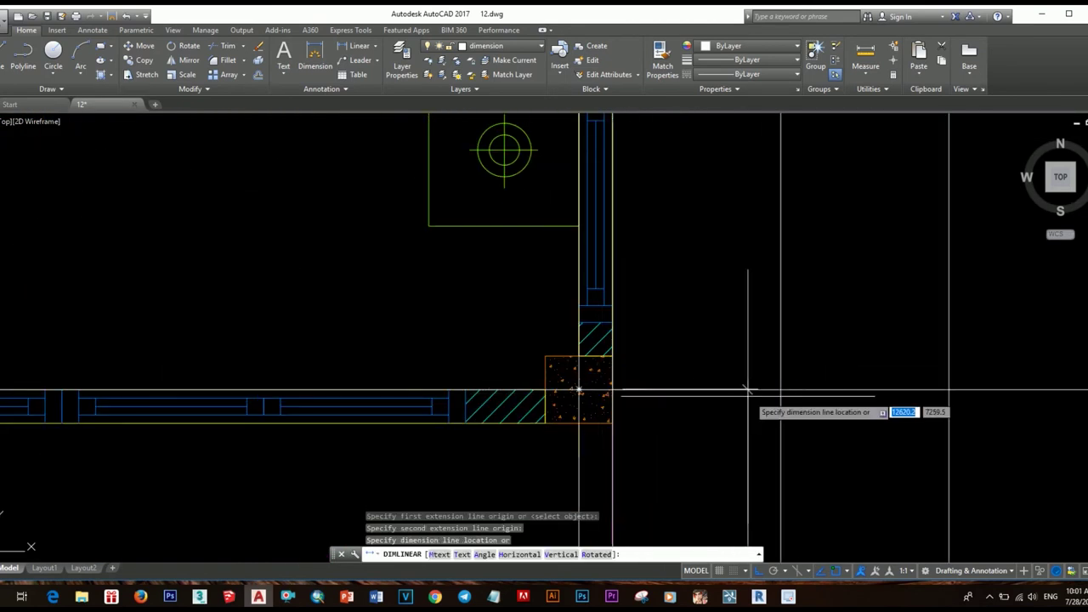
{"action": "left_click", "coordinate": [949, 391]}
{"action": "scroll", "coordinate": [661, 366], "scroll_direction": "down", "scroll_amount": 3}
{"action": "type", "text": "o"}
{"action": "key", "text": "Return"}
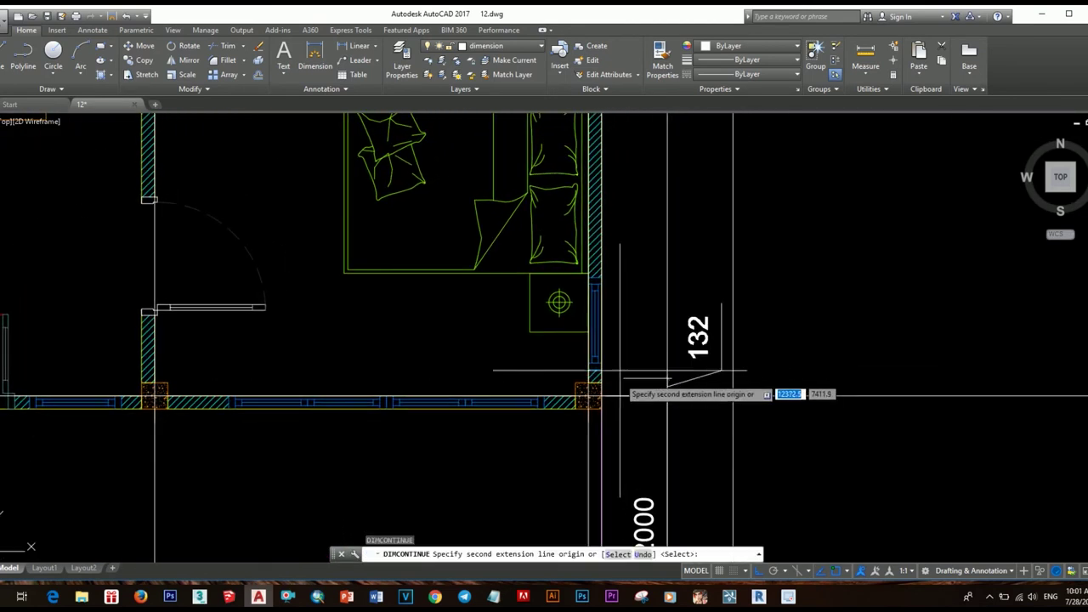
{"action": "scroll", "coordinate": [619, 331], "scroll_direction": "up", "scroll_amount": 2}
{"action": "scroll", "coordinate": [544, 357], "scroll_direction": "down", "scroll_amount": 3}
{"action": "scroll", "coordinate": [587, 225], "scroll_direction": "up", "scroll_amount": 2}
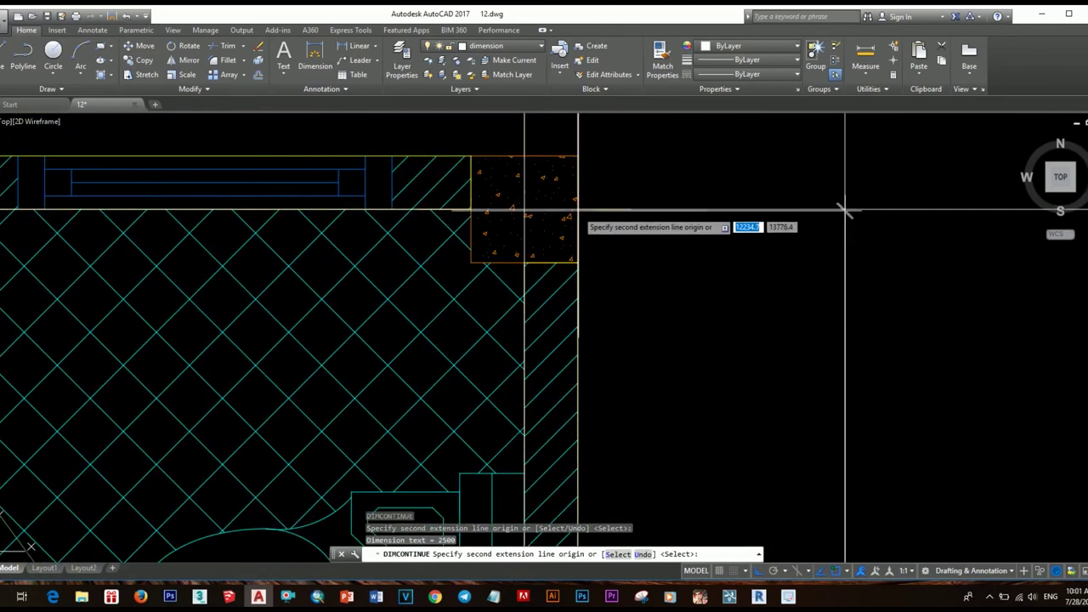
{"action": "left_click", "coordinate": [587, 224]}
{"action": "scroll", "coordinate": [668, 449], "scroll_direction": "down", "scroll_amount": 3}
{"action": "scroll", "coordinate": [664, 409], "scroll_direction": "down", "scroll_amount": 2}
{"action": "key", "text": "Escape"}
Step: Add the 8500 overall height dimension further to the right
{"action": "scroll", "coordinate": [632, 368], "scroll_direction": "up", "scroll_amount": 2}
{"action": "type", "text": "dli"}
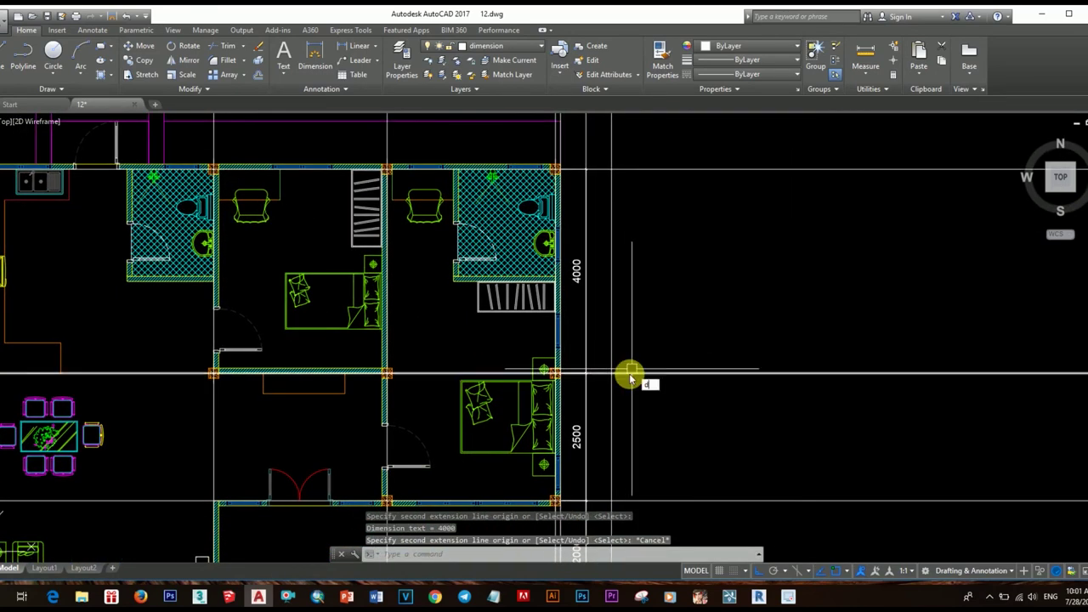
{"action": "key", "text": "Return"}
{"action": "scroll", "coordinate": [609, 255], "scroll_direction": "up", "scroll_amount": 5}
{"action": "left_click", "coordinate": [609, 244]}
{"action": "scroll", "coordinate": [634, 408], "scroll_direction": "down", "scroll_amount": 5}
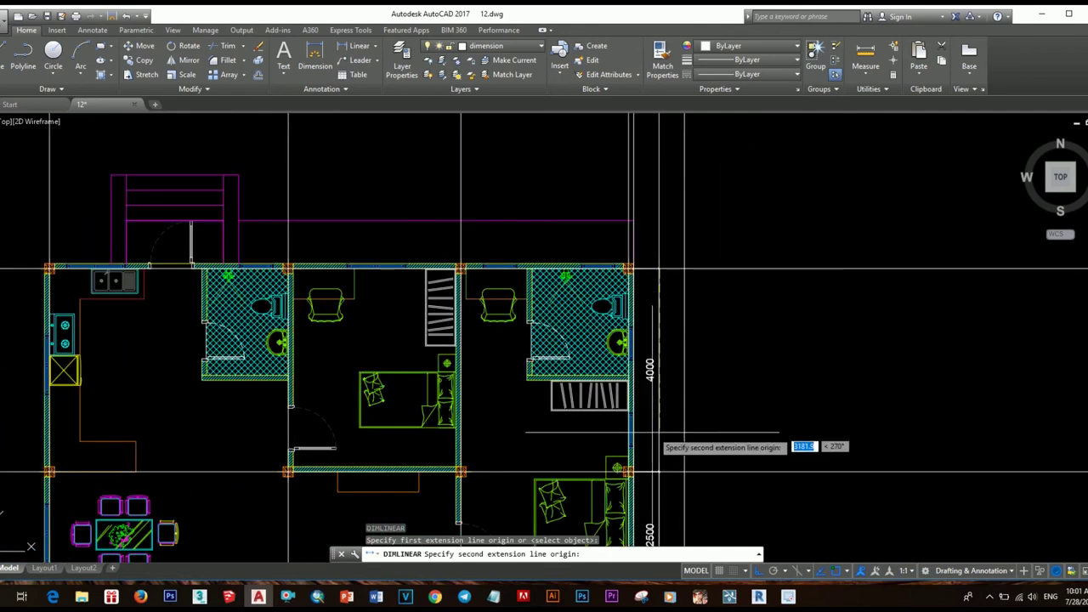
{"action": "scroll", "coordinate": [632, 402], "scroll_direction": "up", "scroll_amount": 2}
{"action": "scroll", "coordinate": [632, 401], "scroll_direction": "up", "scroll_amount": 3}
{"action": "left_click", "coordinate": [631, 403]}
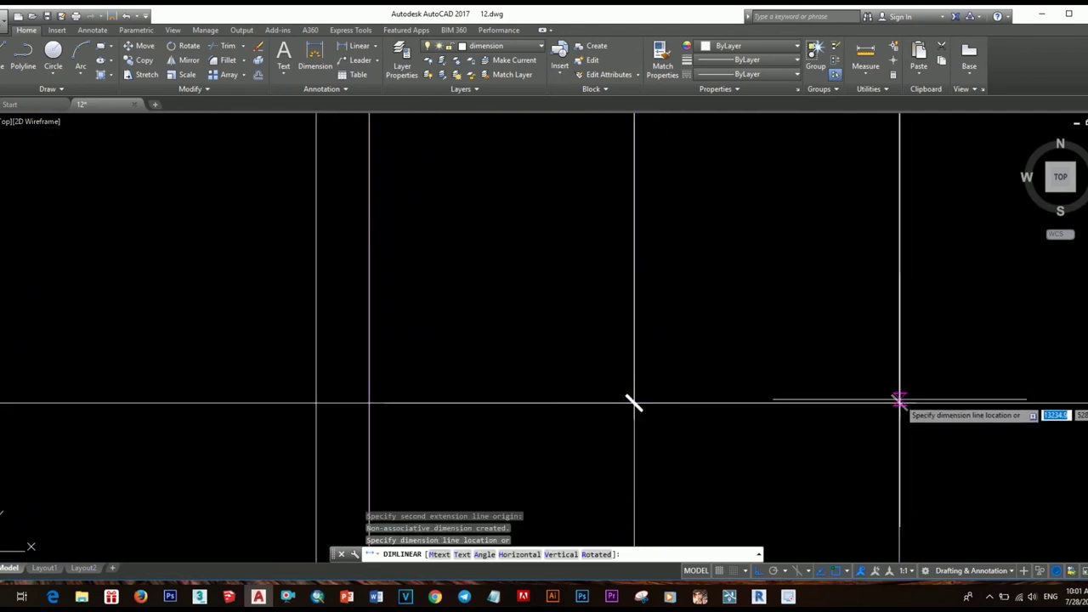
{"action": "scroll", "coordinate": [684, 388], "scroll_direction": "down", "scroll_amount": 3}
{"action": "left_click", "coordinate": [684, 389]}
{"action": "scroll", "coordinate": [599, 376], "scroll_direction": "down", "scroll_amount": 3}
{"action": "scroll", "coordinate": [574, 387], "scroll_direction": "down", "scroll_amount": 1}
{"action": "scroll", "coordinate": [574, 387], "scroll_direction": "down", "scroll_amount": 3}
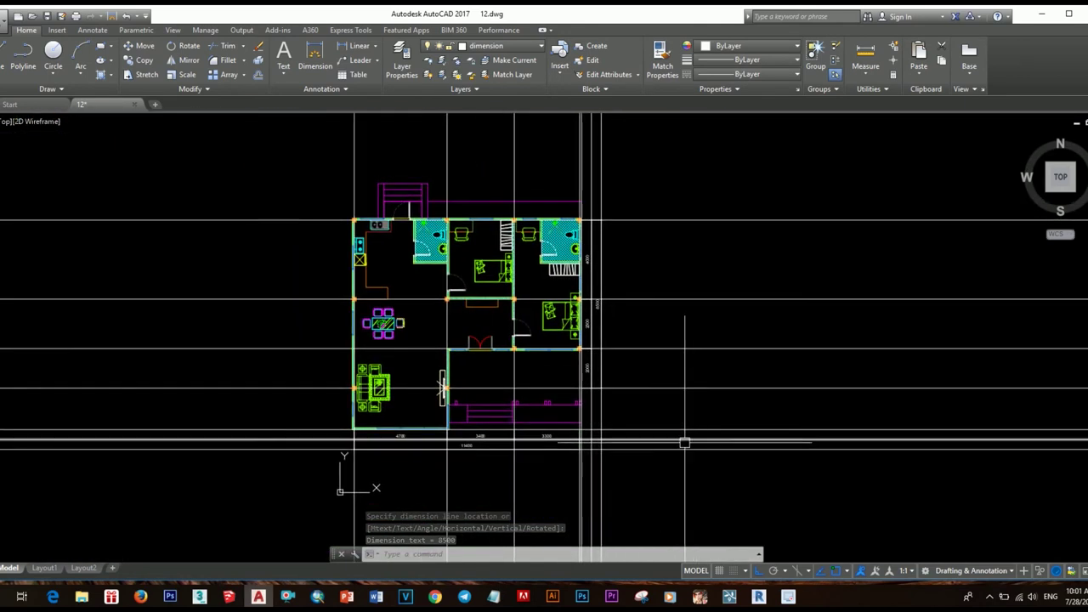
Step: Delete the construction lines and save the drawing
{"action": "left_click", "coordinate": [365, 498]}
{"action": "left_click", "coordinate": [722, 199]}
{"action": "middle_click_drag", "start_coordinate": [662, 171], "coordinate": [768, 296]}
{"action": "left_click", "coordinate": [769, 297]}
{"action": "left_click", "coordinate": [454, 238]}
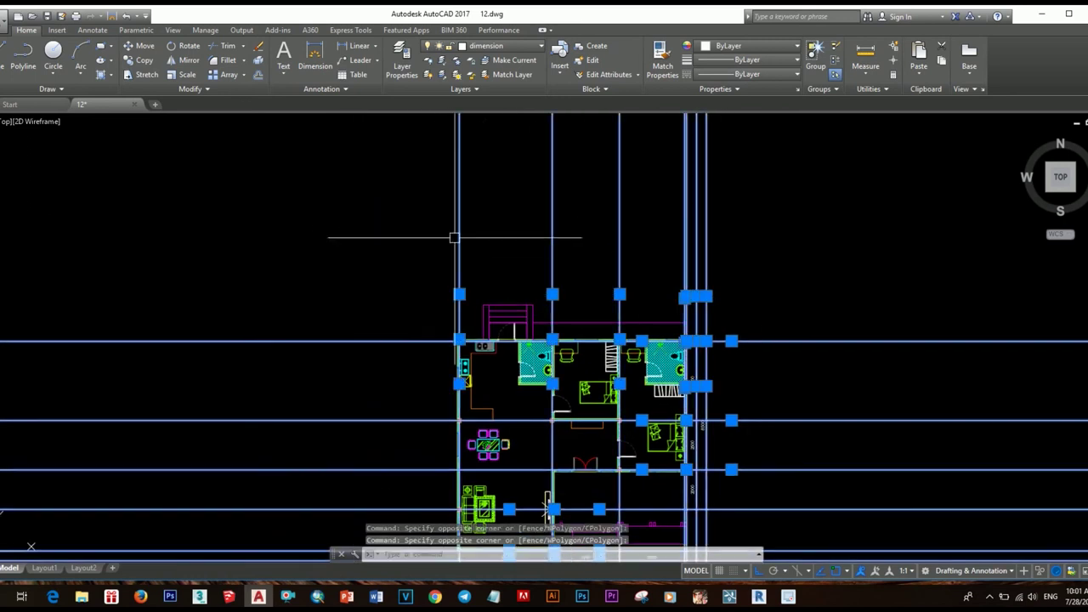
{"action": "key", "text": "Delete"}
{"action": "scroll", "coordinate": [510, 315], "scroll_direction": "down", "scroll_amount": 4}
{"action": "scroll", "coordinate": [510, 316], "scroll_direction": "up", "scroll_amount": 3}
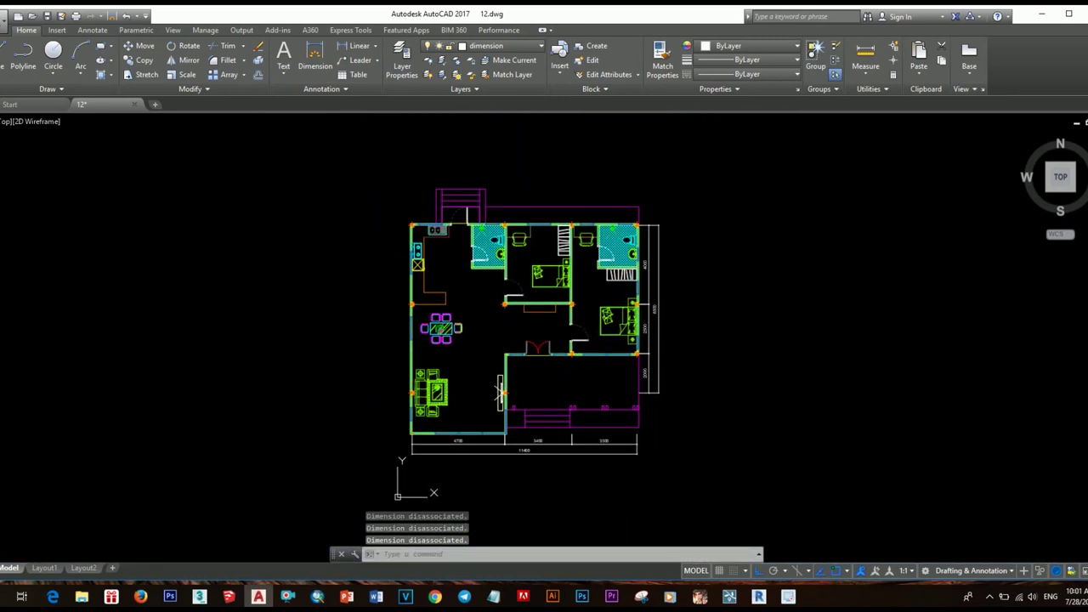
{"action": "key", "text": "ctrl+s"}
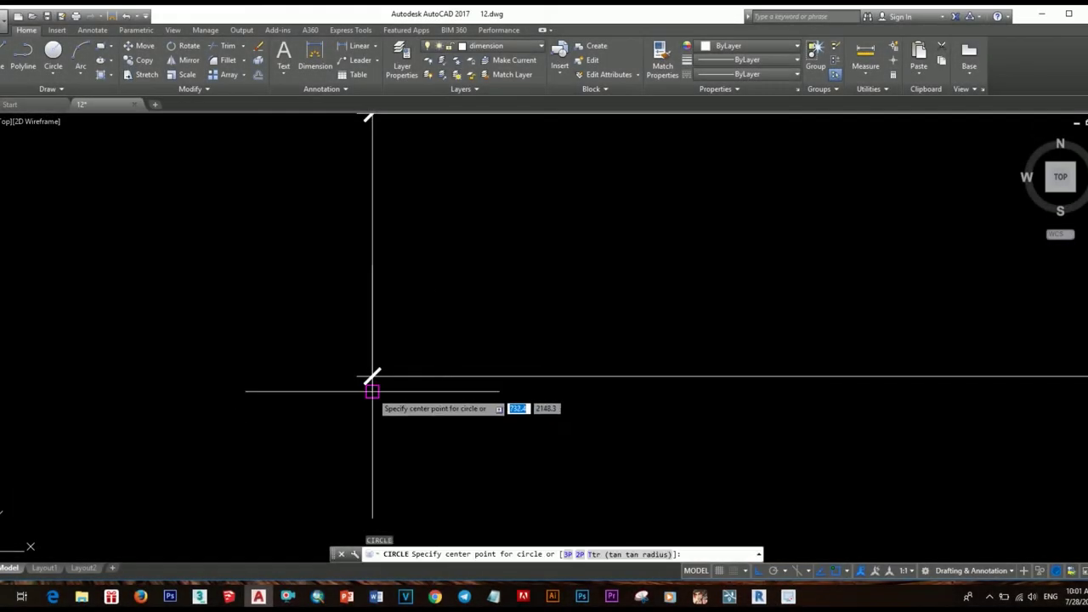
Step: Draw a circle and move it below the plan's lower-left corner
{"action": "left_click", "coordinate": [372, 391]}
{"action": "left_click", "coordinate": [463, 329]}
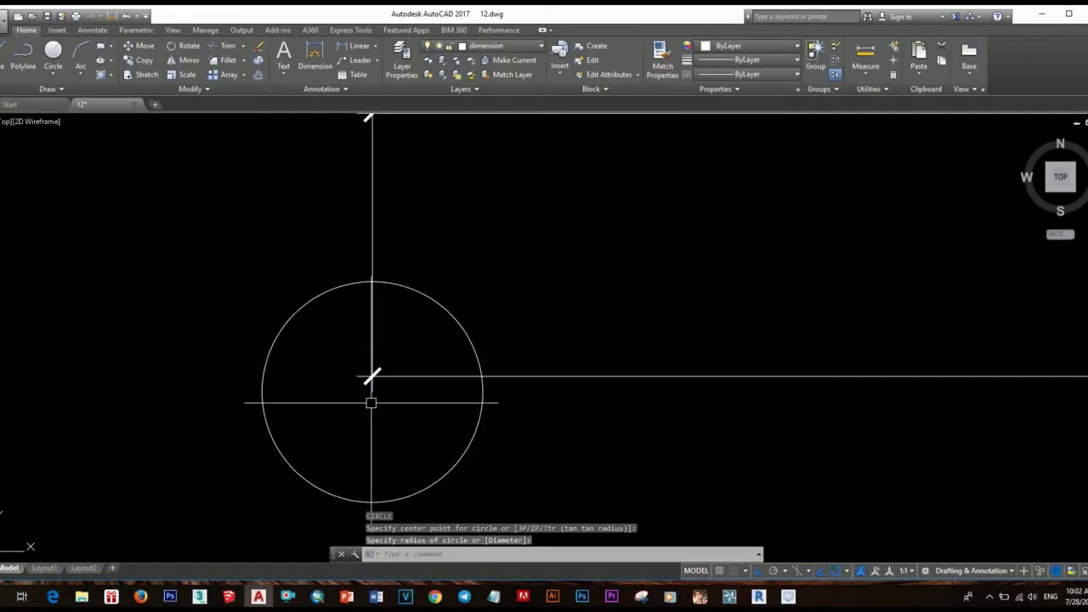
{"action": "scroll", "coordinate": [460, 388], "scroll_direction": "down", "scroll_amount": 4}
{"action": "left_click", "coordinate": [469, 388]}
{"action": "type", "text": "m"}
{"action": "key", "text": "Return"}
{"action": "left_click", "coordinate": [502, 412]}
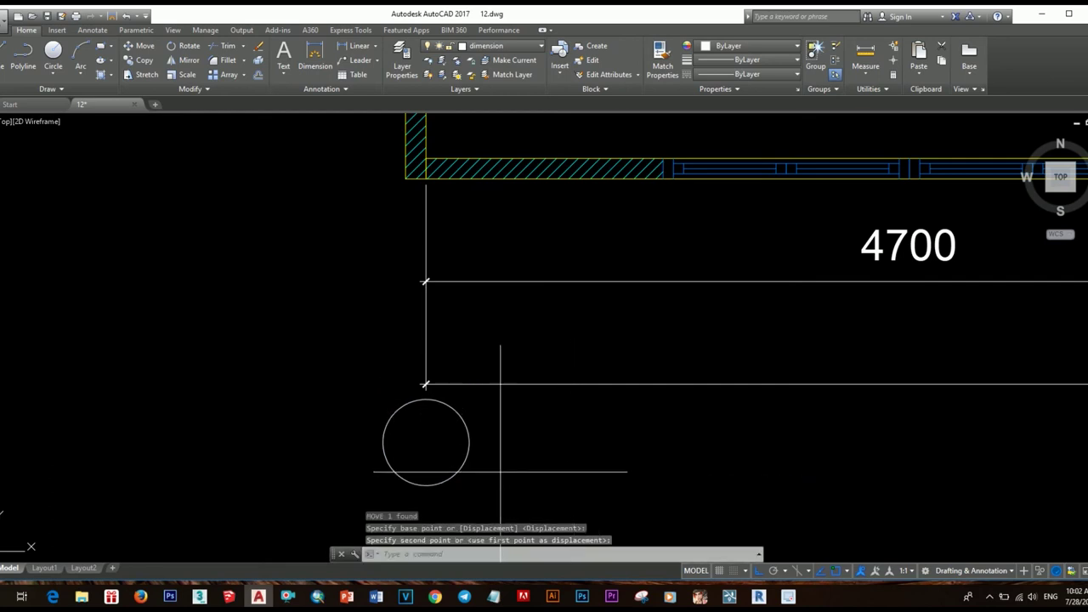
{"action": "left_click", "coordinate": [500, 472]}
Step: Offset the circle 50 inward to make a concentric inner circle
{"action": "type", "text": "o"}
{"action": "key", "text": "Return"}
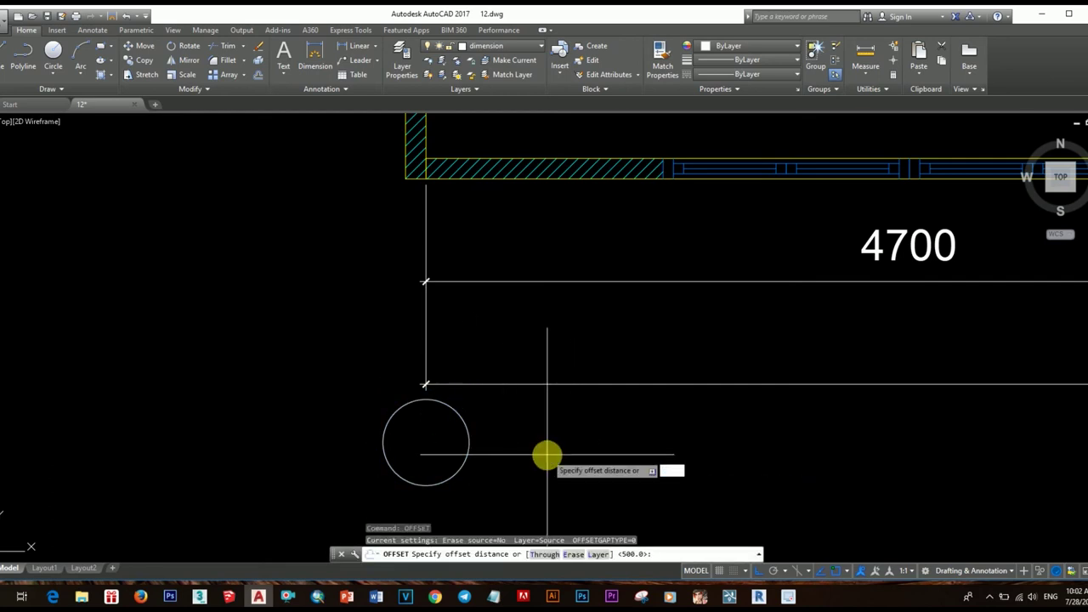
{"action": "type", "text": "50"}
{"action": "key", "text": "Return"}
{"action": "left_click", "coordinate": [468, 442]}
{"action": "left_click", "coordinate": [459, 429]}
{"action": "scroll", "coordinate": [574, 433], "scroll_direction": "down", "scroll_amount": 5}
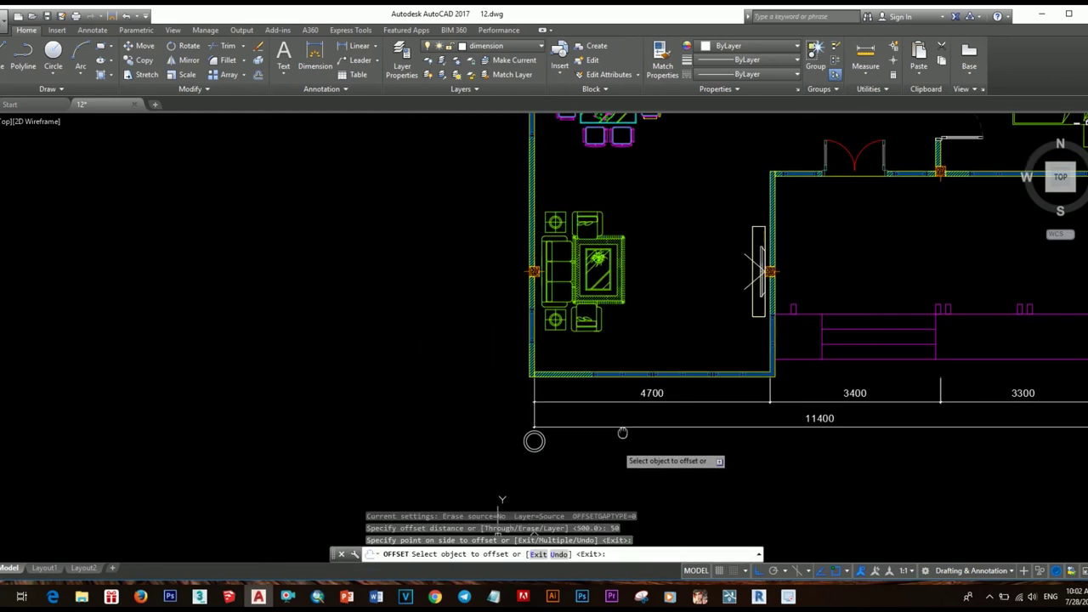
{"action": "scroll", "coordinate": [621, 435], "scroll_direction": "up", "scroll_amount": 7}
{"action": "middle_click_drag", "start_coordinate": [630, 436], "coordinate": [578, 439]}
Step: Offset two more concentric circles outward at the same 50 distance
{"action": "left_click", "coordinate": [534, 425]}
{"action": "left_click", "coordinate": [590, 443]}
{"action": "left_click", "coordinate": [551, 425]}
{"action": "left_click", "coordinate": [561, 459]}
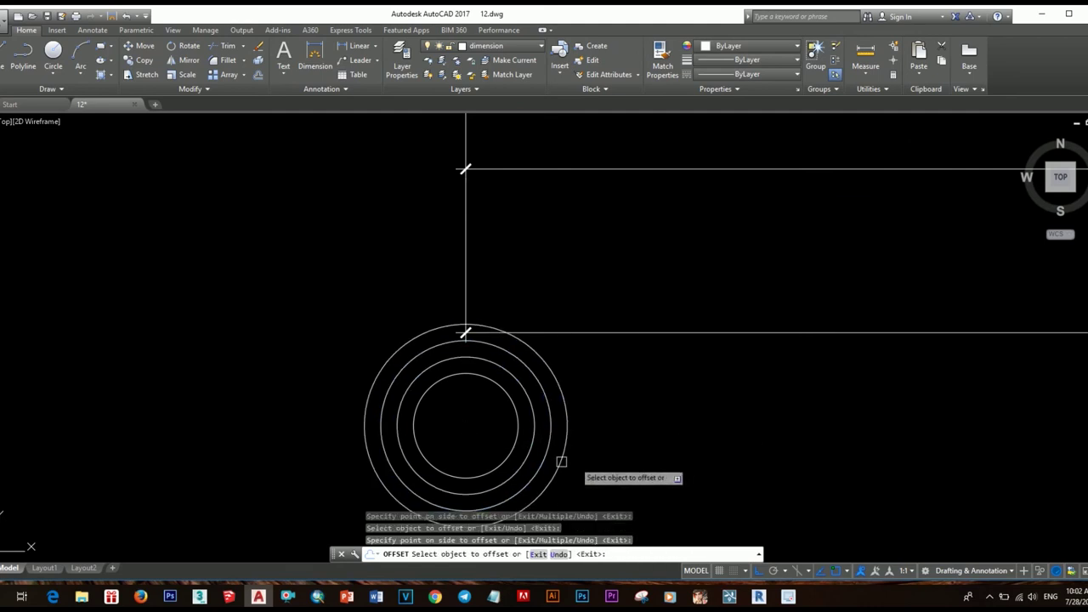
{"action": "left_click", "coordinate": [551, 425]}
{"action": "key", "text": "Escape"}
Step: Window-select the three circles and move them into position
{"action": "left_click", "coordinate": [587, 438]}
{"action": "left_click", "coordinate": [627, 400]}
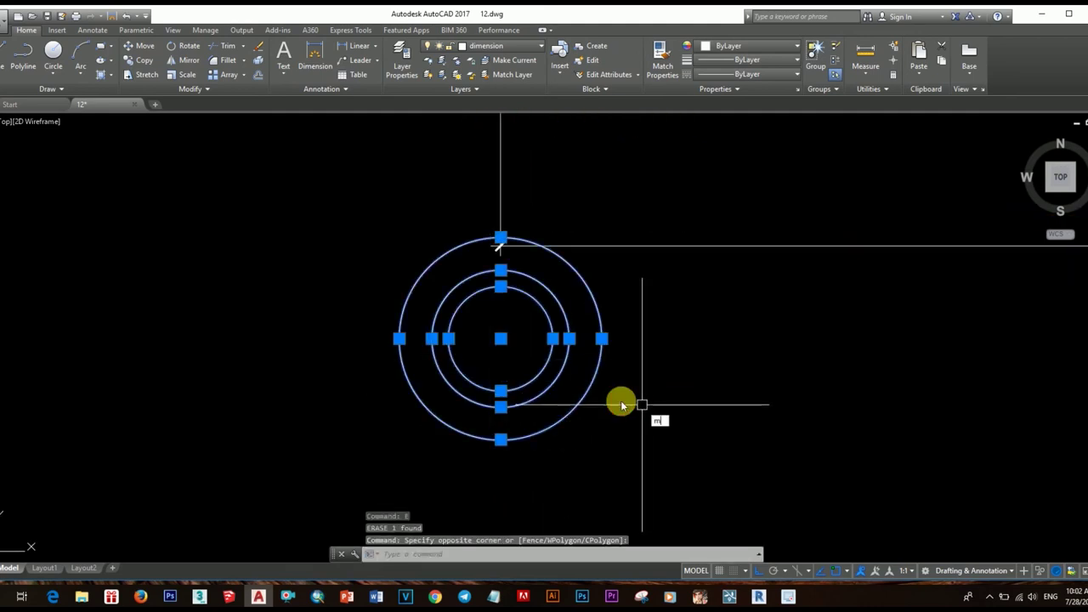
{"action": "type", "text": "m"}
{"action": "key", "text": "Return"}
{"action": "left_click", "coordinate": [583, 469]}
Step: Draw short tick lines at the top and right quadrants of the circles
{"action": "type", "text": "l"}
{"action": "key", "text": "Return"}
{"action": "left_click", "coordinate": [500, 319]}
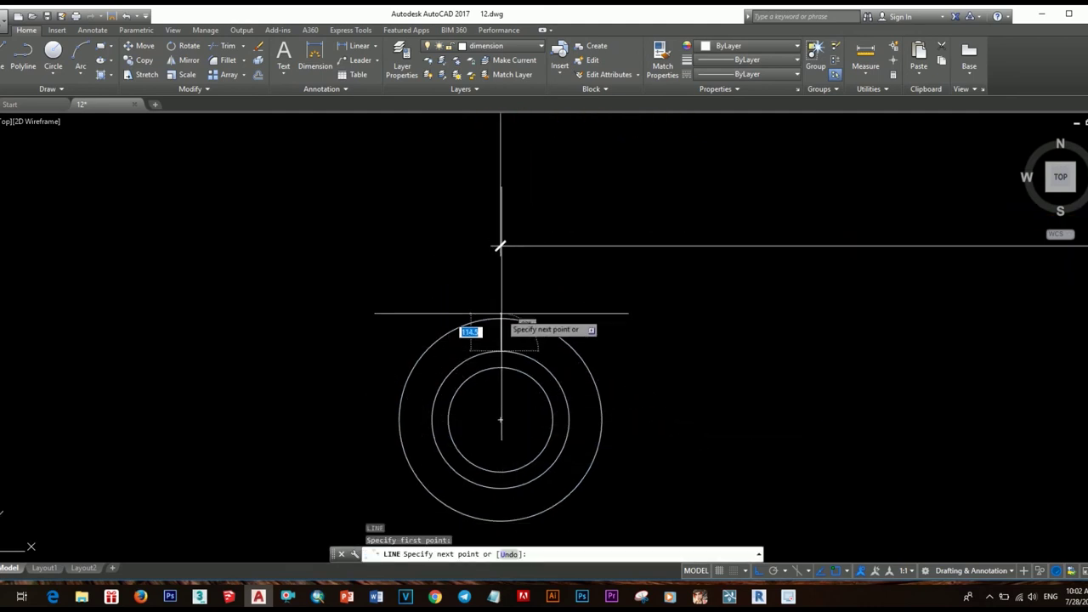
{"action": "left_click", "coordinate": [500, 350]}
{"action": "key", "text": "Return"}
{"action": "key", "text": "Return"}
{"action": "left_click", "coordinate": [569, 419]}
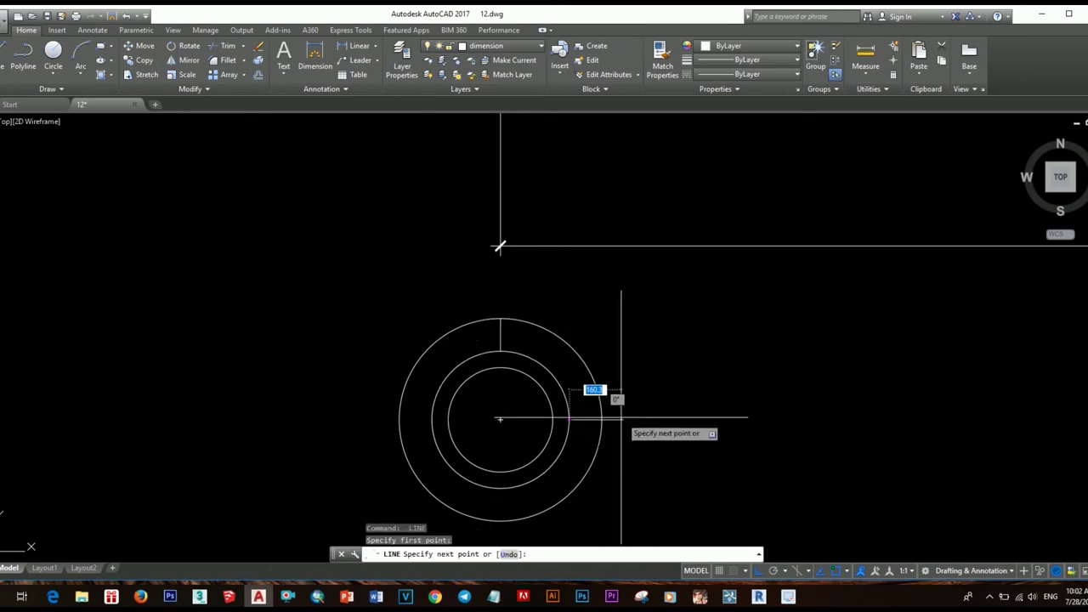
{"action": "left_click", "coordinate": [602, 419]}
{"action": "key", "text": "Return"}
{"action": "key", "text": "Return"}
Step: Draw the bottom and left-hand quadrant tick lines
{"action": "middle_click_drag", "start_coordinate": [504, 496], "coordinate": [525, 389]}
{"action": "left_click", "coordinate": [521, 383]}
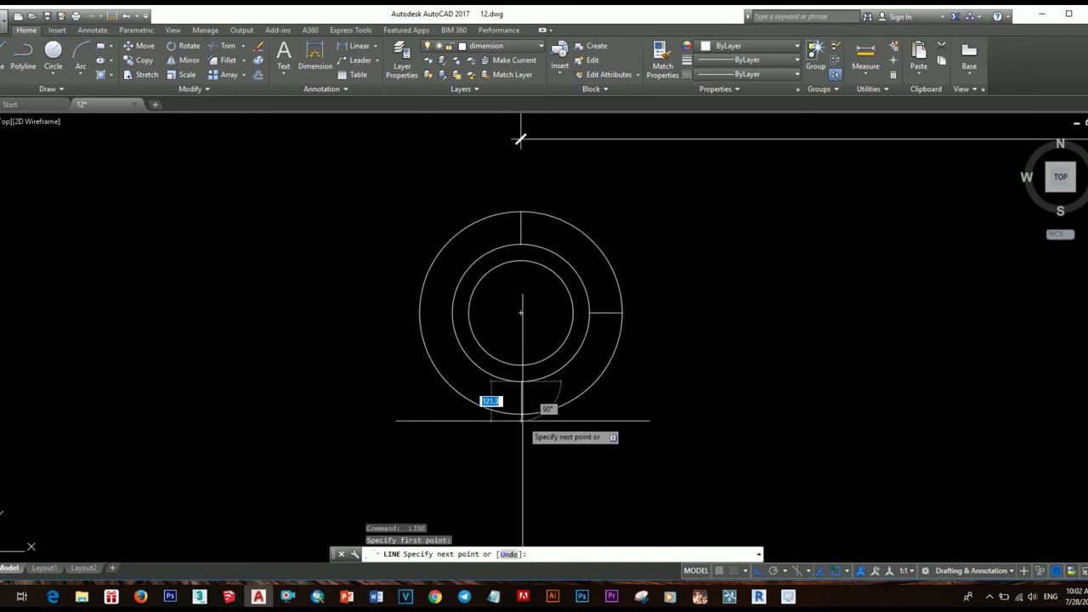
{"action": "left_click", "coordinate": [521, 414]}
{"action": "key", "text": "Return"}
{"action": "key", "text": "Return"}
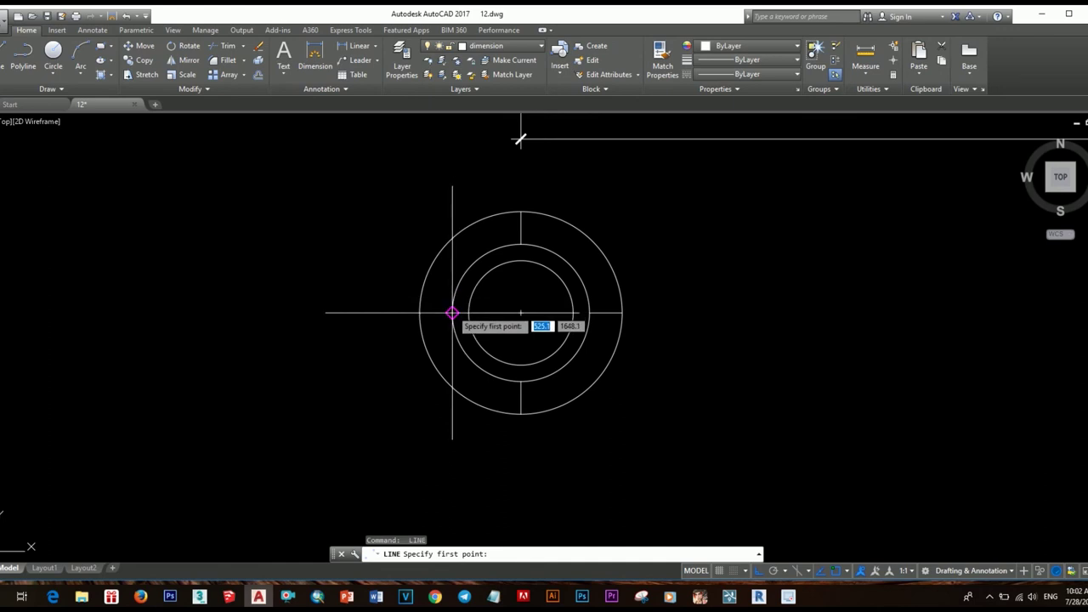
{"action": "left_click", "coordinate": [453, 313]}
{"action": "left_click", "coordinate": [419, 313]}
{"action": "key", "text": "Escape"}
Step: Erase the outermost circle, leaving two concentric circles with ticks
{"action": "left_click", "coordinate": [464, 263]}
{"action": "key", "text": "Escape"}
{"action": "left_click", "coordinate": [444, 244]}
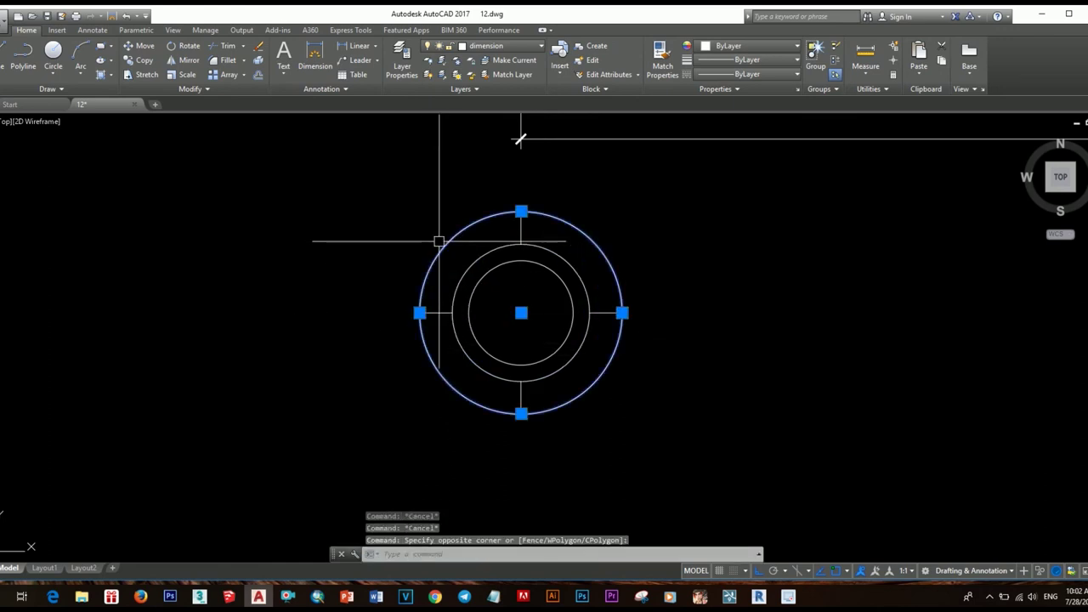
{"action": "type", "text": "e"}
{"action": "key", "text": "Return"}
{"action": "scroll", "coordinate": [446, 250], "scroll_direction": "down", "scroll_amount": 2}
Step: Write the letter 'A' as a text label beside the circles
{"action": "type", "text": "t"}
{"action": "key", "text": "Return"}
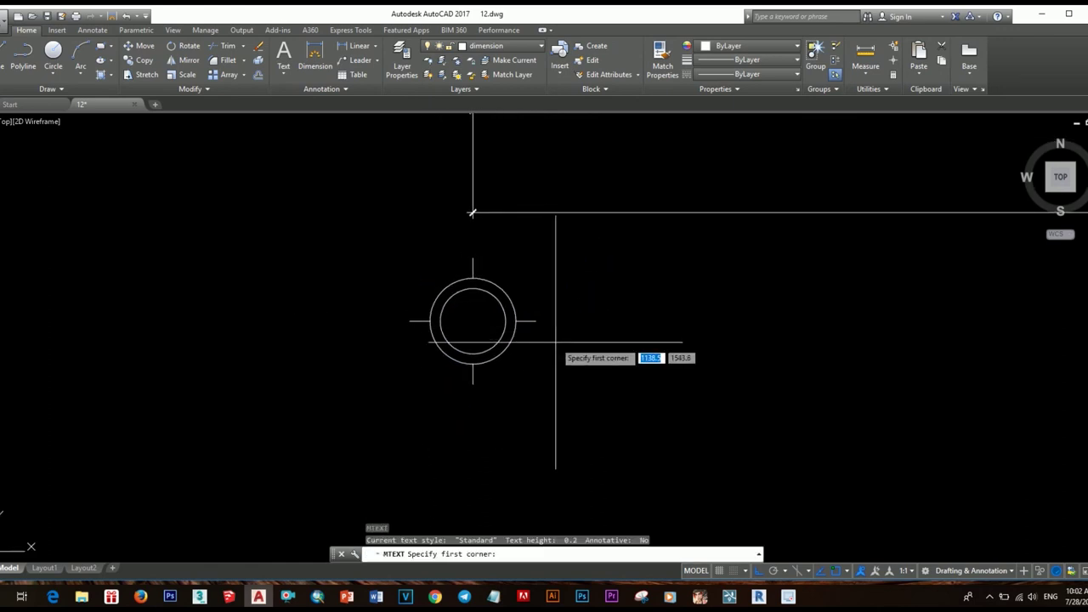
{"action": "left_click", "coordinate": [553, 346]}
{"action": "left_click", "coordinate": [660, 365]}
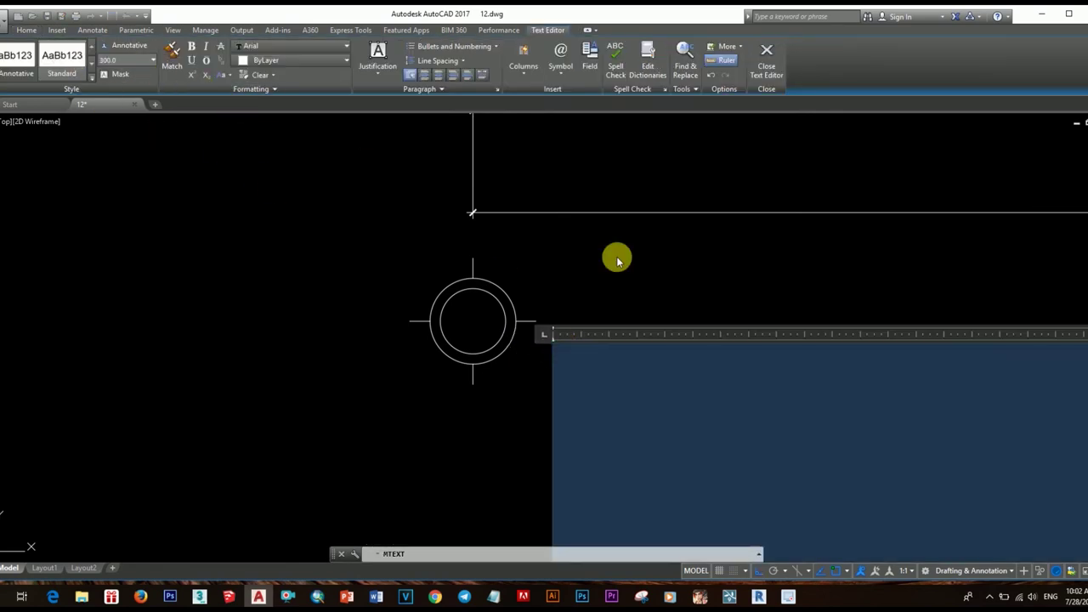
{"action": "left_click", "coordinate": [616, 256]}
Step: Edit the 'A' in the MTEXT editor and place it inside the circle
{"action": "left_click_drag", "start_coordinate": [528, 314], "coordinate": [636, 394]}
{"action": "double_click", "coordinate": [582, 374]}
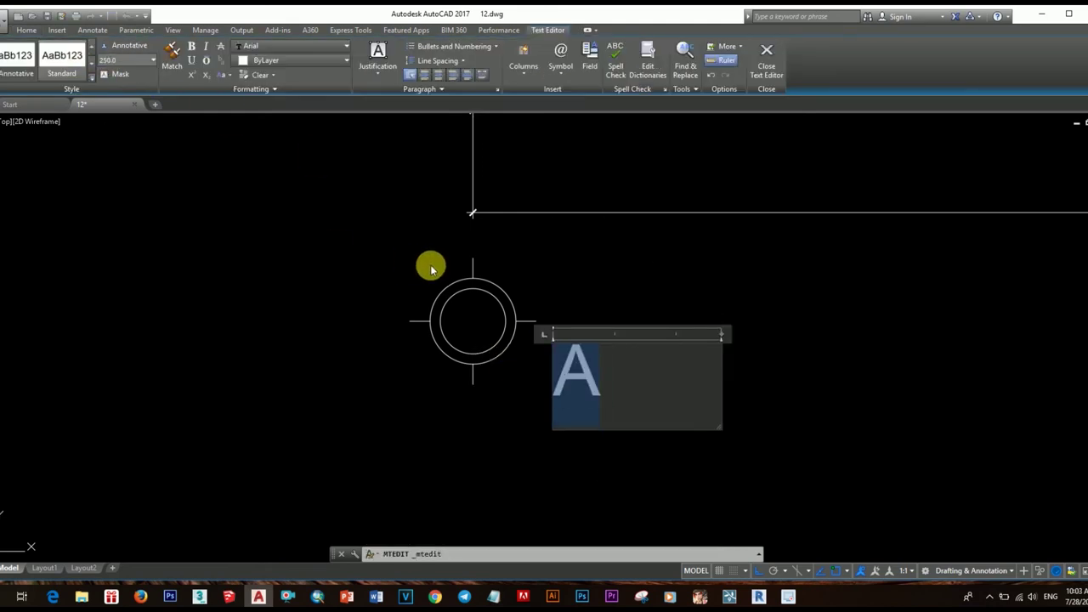
{"action": "left_click", "coordinate": [510, 315]}
{"action": "left_click", "coordinate": [592, 369]}
{"action": "left_click_drag", "start_coordinate": [637, 381], "coordinate": [630, 350]}
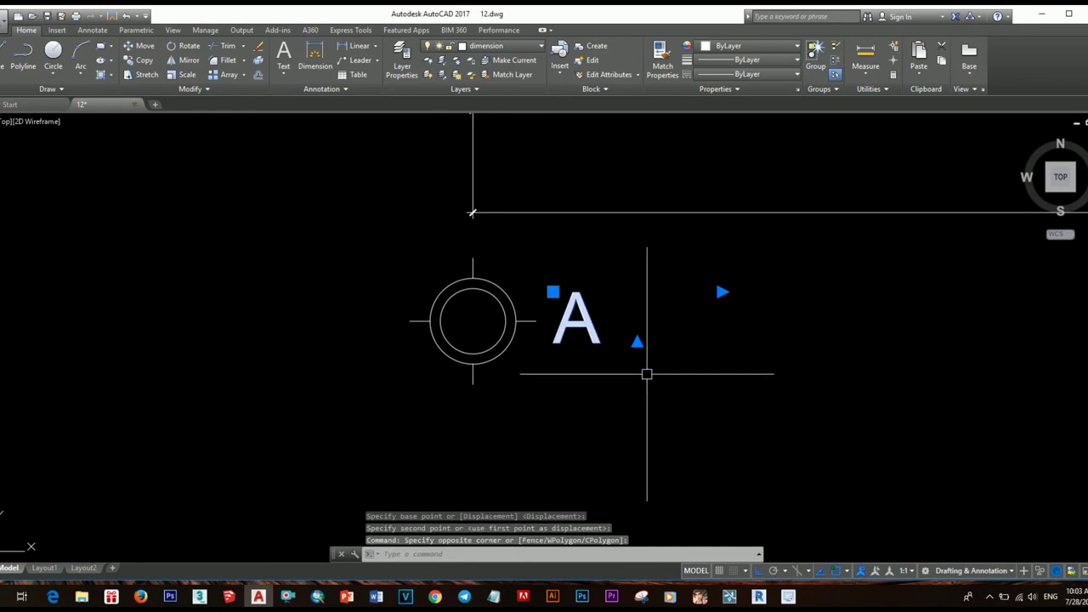
{"action": "left_click", "coordinate": [547, 535]}
{"action": "type", "text": "M"}
{"action": "left_click", "coordinate": [566, 369]}
{"action": "scroll", "coordinate": [502, 323], "scroll_direction": "up", "scroll_amount": 2}
{"action": "double_click", "coordinate": [506, 330]}
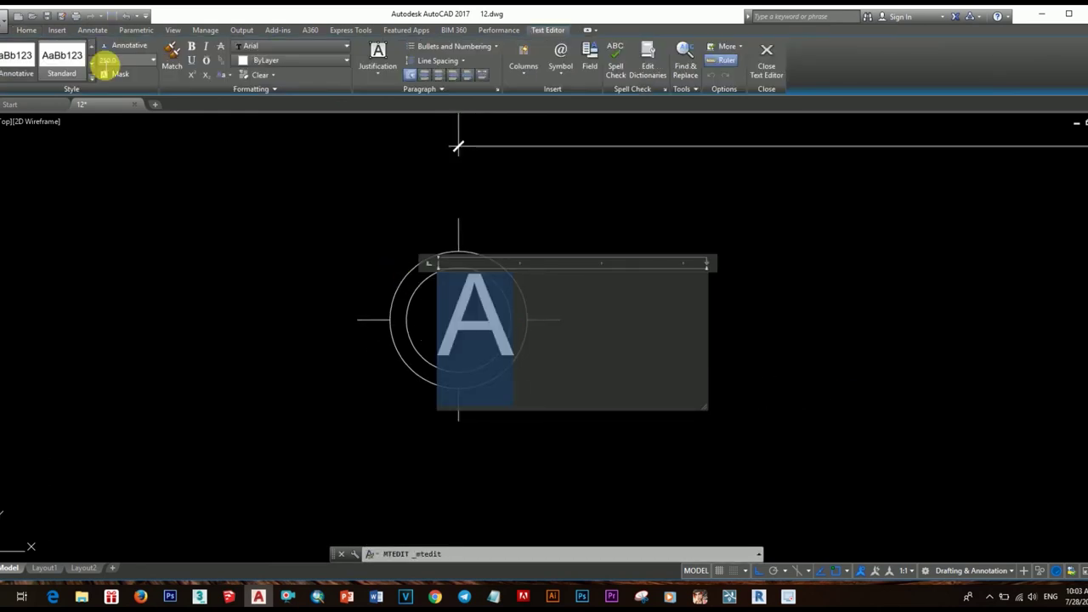
{"action": "left_click", "coordinate": [250, 166]}
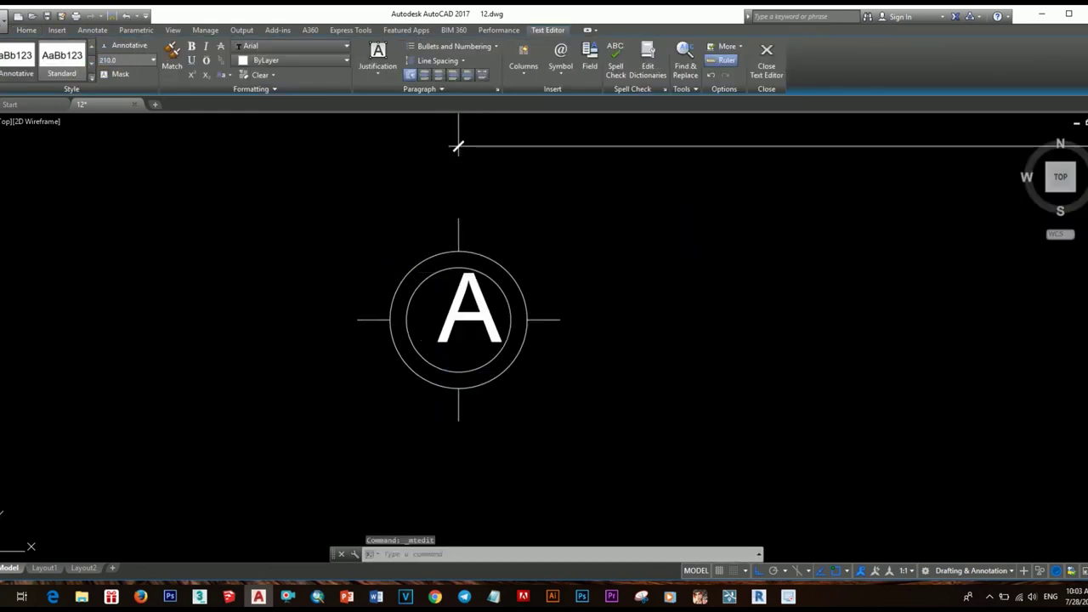
Step: Select the letter A for a move and set its base point
{"action": "key", "text": "m"}
{"action": "key", "text": "Return"}
{"action": "left_click", "coordinate": [668, 408]}
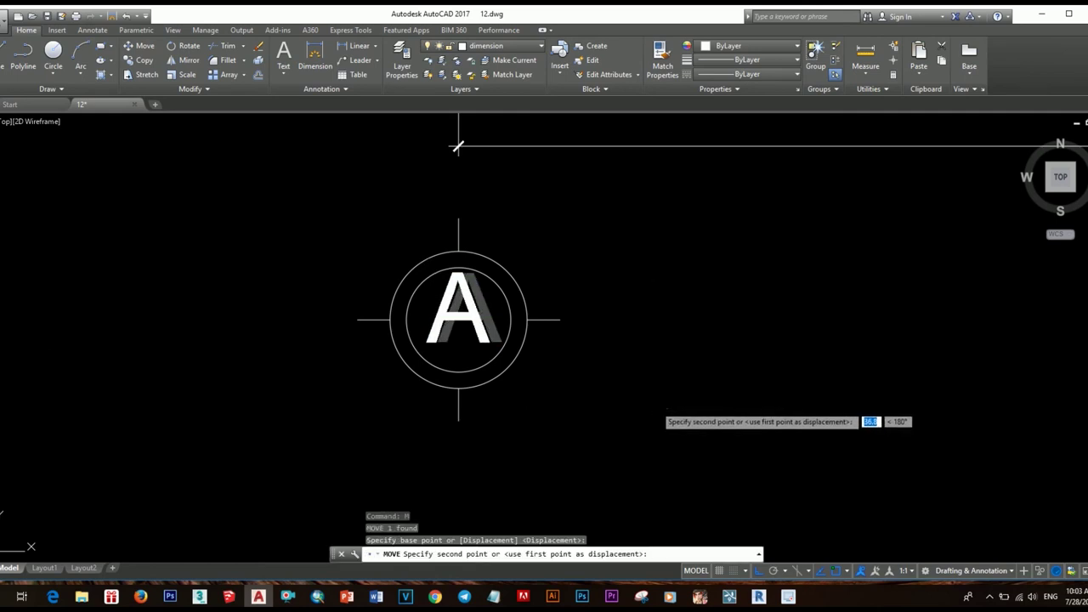
{"action": "key", "text": "Escape"}
{"action": "key", "text": "m"}
{"action": "key", "text": "Return"}
{"action": "left_click", "coordinate": [668, 407]}
{"action": "key", "text": "Escape"}
Step: Move the 'A' to the circle centre, then window-select the finished bubble
{"action": "key", "text": "m"}
{"action": "key", "text": "Return"}
{"action": "left_click", "coordinate": [614, 401]}
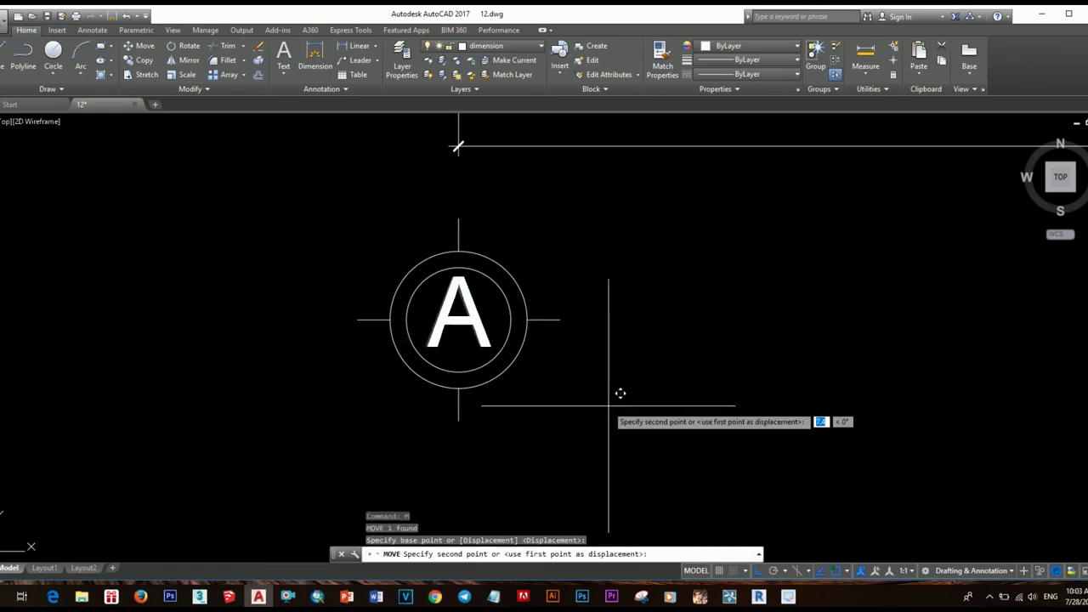
{"action": "left_click", "coordinate": [607, 400]}
{"action": "scroll", "coordinate": [598, 401], "scroll_direction": "down", "scroll_amount": 2}
{"action": "left_click", "coordinate": [380, 312]}
{"action": "left_click", "coordinate": [619, 428]}
{"action": "type", "text": "co"}
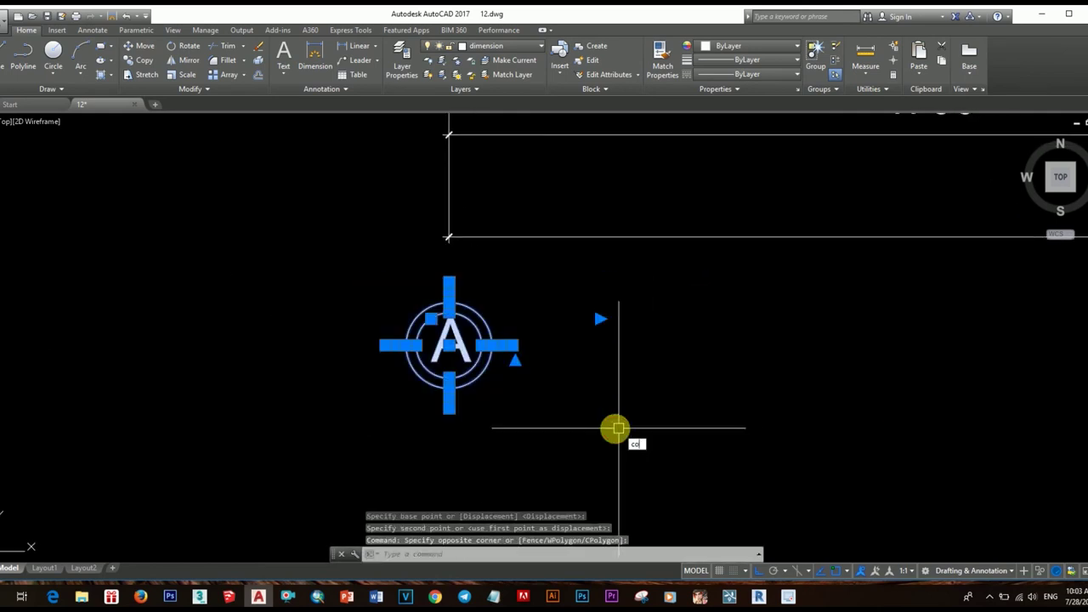
Step: Attempt a copy of the A bubble, then cancel and undo the misplaced copy
{"action": "key", "text": "Return"}
{"action": "left_click", "coordinate": [446, 294]}
{"action": "scroll", "coordinate": [445, 247], "scroll_direction": "up", "scroll_amount": 3}
{"action": "scroll", "coordinate": [434, 290], "scroll_direction": "up", "scroll_amount": 2}
{"action": "scroll", "coordinate": [432, 294], "scroll_direction": "up", "scroll_amount": 2}
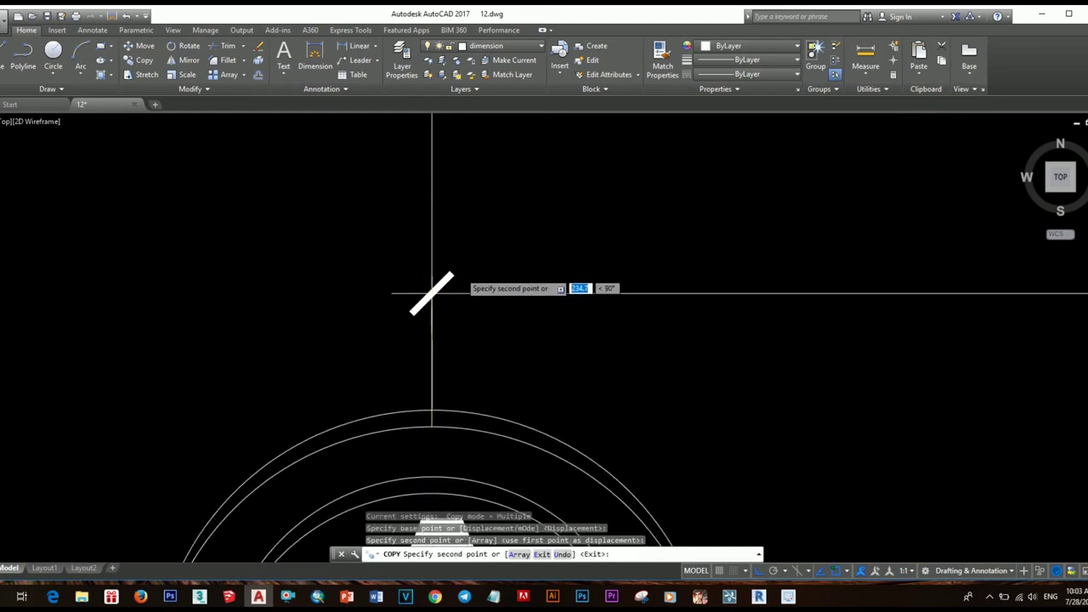
{"action": "scroll", "coordinate": [432, 293], "scroll_direction": "down", "scroll_amount": 3}
{"action": "left_click", "coordinate": [486, 299]}
{"action": "key", "text": "Escape"}
{"action": "key", "text": "ctrl+z"}
{"action": "key", "text": "ctrl+z"}
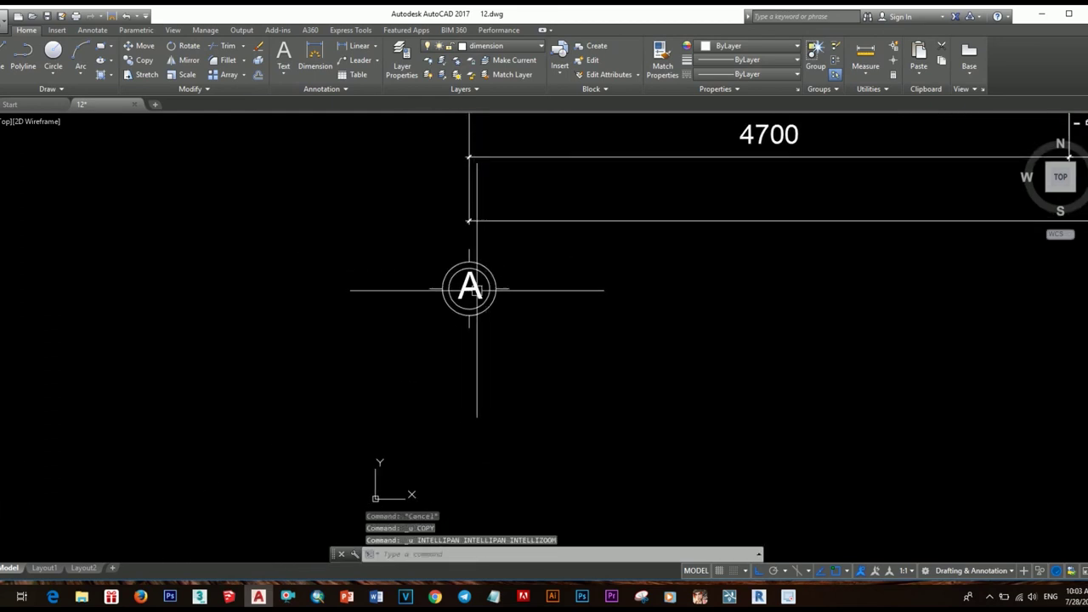
Step: Move the A bubble below the leftmost bottom extension line
{"action": "middle_click_drag", "start_coordinate": [477, 290], "coordinate": [465, 313]}
{"action": "left_click", "coordinate": [372, 260]}
{"action": "left_click", "coordinate": [556, 364]}
{"action": "type", "text": "m"}
{"action": "key", "text": "Return"}
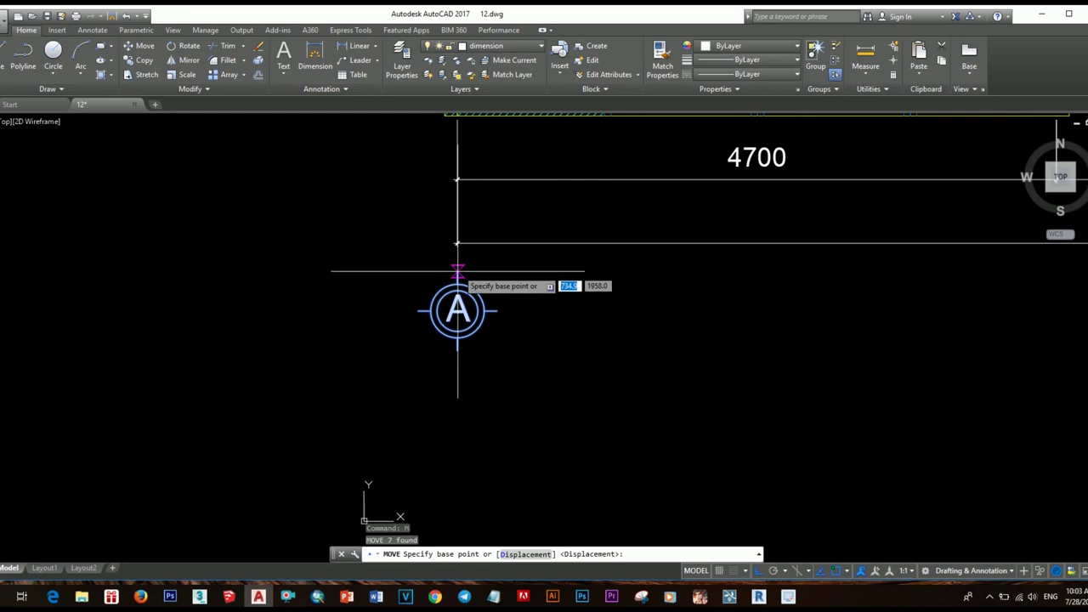
{"action": "left_click", "coordinate": [457, 271]}
{"action": "scroll", "coordinate": [462, 243], "scroll_direction": "up", "scroll_amount": 4}
{"action": "scroll", "coordinate": [461, 243], "scroll_direction": "down", "scroll_amount": 6}
{"action": "left_click", "coordinate": [486, 265]}
Step: Copy the A bubble to the next bottom extension lines, including the 3300 line
{"action": "left_click", "coordinate": [564, 352]}
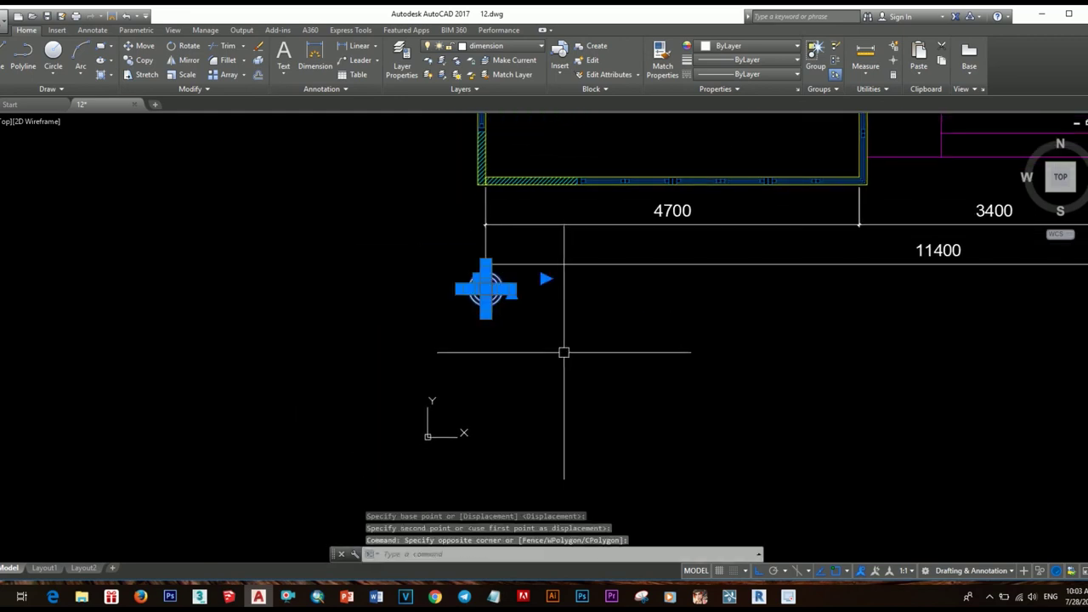
{"action": "type", "text": "o"}
{"action": "key", "text": "Return"}
{"action": "scroll", "coordinate": [539, 289], "scroll_direction": "up", "scroll_amount": 3}
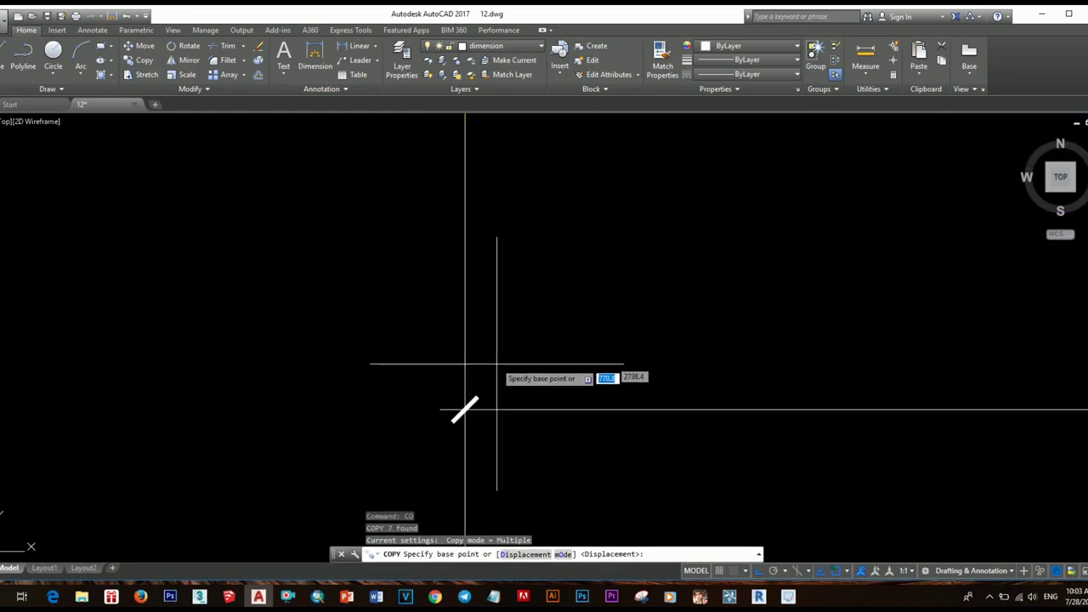
{"action": "left_click", "coordinate": [462, 408]}
{"action": "middle_click_drag", "start_coordinate": [461, 408], "coordinate": [219, 303]}
{"action": "scroll", "coordinate": [529, 260], "scroll_direction": "up", "scroll_amount": 5}
{"action": "left_click", "coordinate": [498, 270]}
{"action": "scroll", "coordinate": [444, 286], "scroll_direction": "down", "scroll_amount": 3}
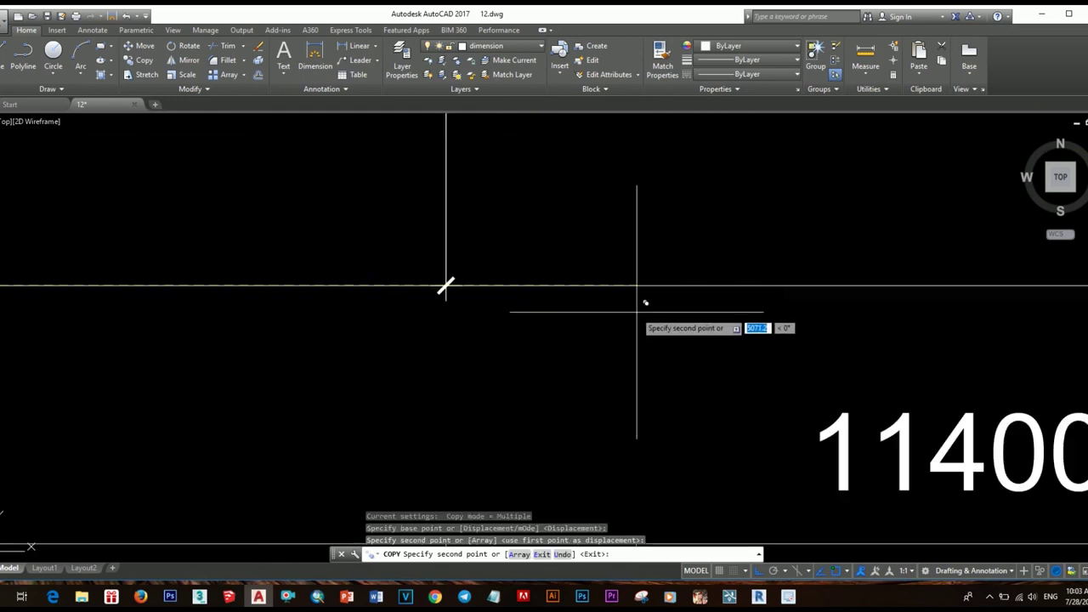
{"action": "scroll", "coordinate": [505, 280], "scroll_direction": "down", "scroll_amount": 2}
{"action": "scroll", "coordinate": [450, 255], "scroll_direction": "up", "scroll_amount": 3}
{"action": "scroll", "coordinate": [491, 284], "scroll_direction": "up", "scroll_amount": 2}
{"action": "scroll", "coordinate": [491, 283], "scroll_direction": "down", "scroll_amount": 3}
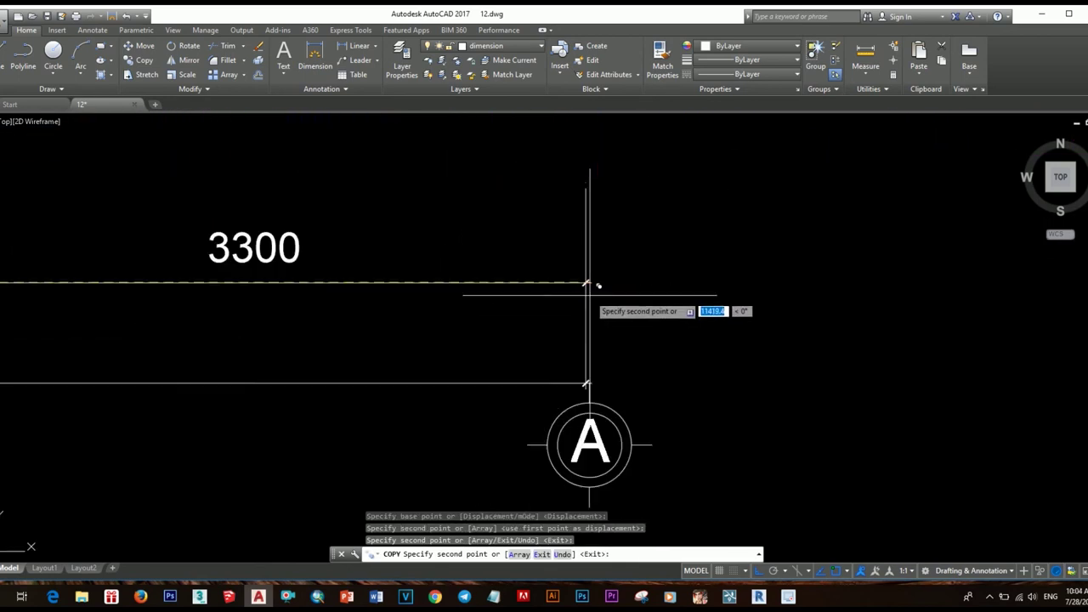
{"action": "scroll", "coordinate": [595, 286], "scroll_direction": "up", "scroll_amount": 3}
{"action": "left_click", "coordinate": [578, 267]}
{"action": "scroll", "coordinate": [578, 267], "scroll_direction": "down", "scroll_amount": 3}
{"action": "scroll", "coordinate": [547, 280], "scroll_direction": "down", "scroll_amount": 2}
{"action": "scroll", "coordinate": [604, 340], "scroll_direction": "up", "scroll_amount": 2}
{"action": "key", "text": "Escape"}
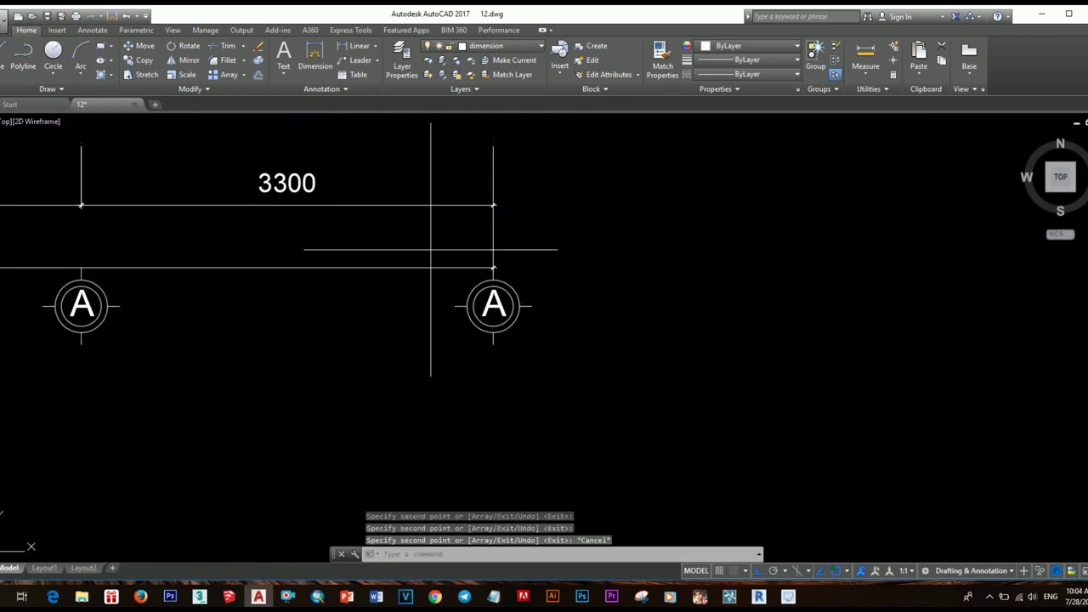
{"action": "type", "text": "co"}
Step: Copy bubble A to the end of the right-side 2000 dimension line
{"action": "key", "text": "Return"}
{"action": "left_click", "coordinate": [494, 307]}
{"action": "scroll", "coordinate": [499, 309], "scroll_direction": "down", "scroll_amount": 3}
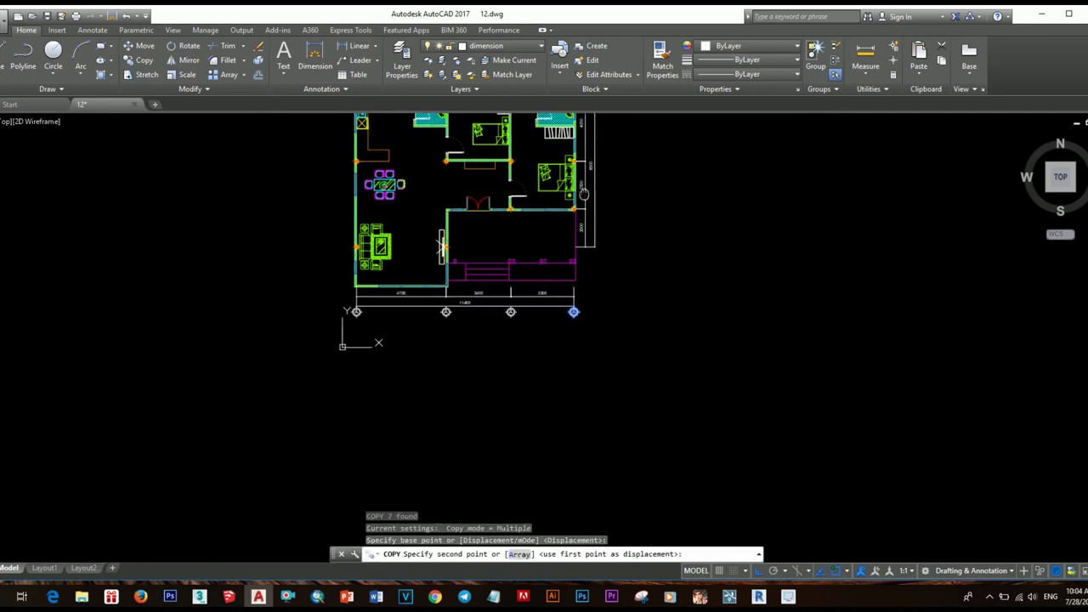
{"action": "scroll", "coordinate": [570, 311], "scroll_direction": "up", "scroll_amount": 3}
{"action": "scroll", "coordinate": [564, 484], "scroll_direction": "up", "scroll_amount": 2}
{"action": "left_click", "coordinate": [563, 485]}
{"action": "scroll", "coordinate": [564, 484], "scroll_direction": "down", "scroll_amount": 3}
{"action": "key", "text": "Escape"}
{"action": "scroll", "coordinate": [564, 408], "scroll_direction": "up", "scroll_amount": 1}
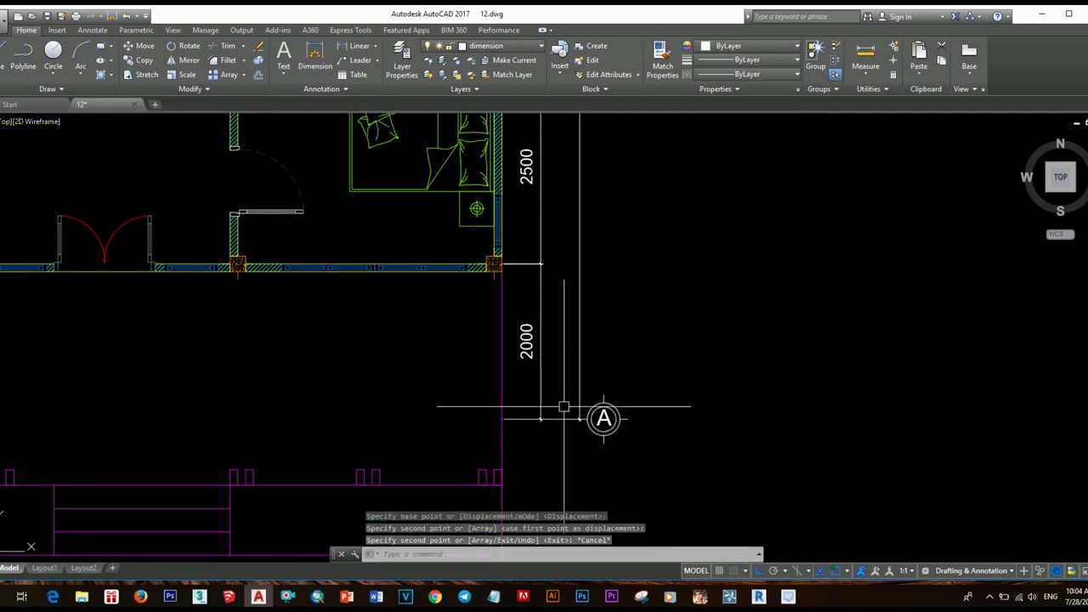
Step: Copy the right-side bubble to the remaining three right-side gridline ends
{"action": "left_click_drag", "start_coordinate": [564, 393], "coordinate": [656, 451]}
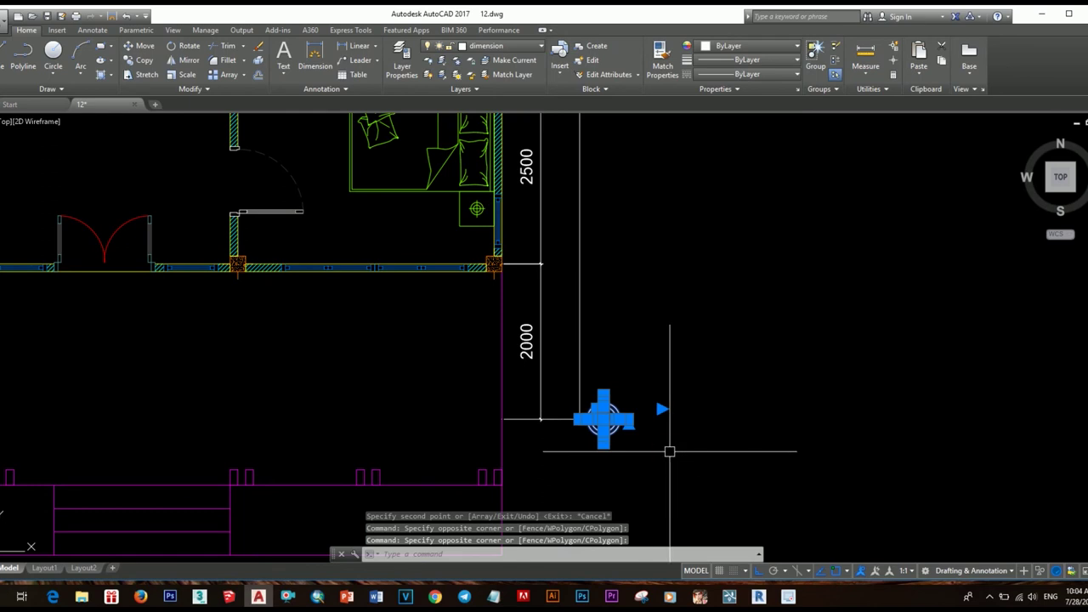
{"action": "type", "text": "CO"}
{"action": "key", "text": "Return"}
{"action": "scroll", "coordinate": [595, 417], "scroll_direction": "up", "scroll_amount": 3}
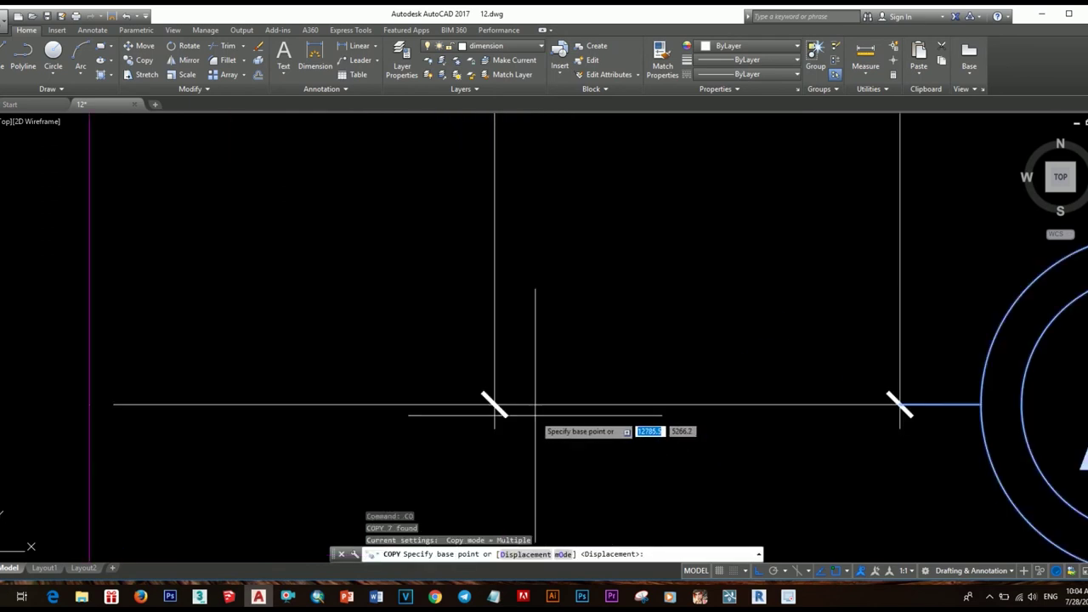
{"action": "left_click", "coordinate": [491, 401]}
{"action": "scroll", "coordinate": [531, 327], "scroll_direction": "down", "scroll_amount": 2}
{"action": "middle_click_drag", "start_coordinate": [531, 327], "coordinate": [546, 323]}
{"action": "scroll", "coordinate": [547, 309], "scroll_direction": "up", "scroll_amount": 3}
{"action": "scroll", "coordinate": [559, 287], "scroll_direction": "up", "scroll_amount": 2}
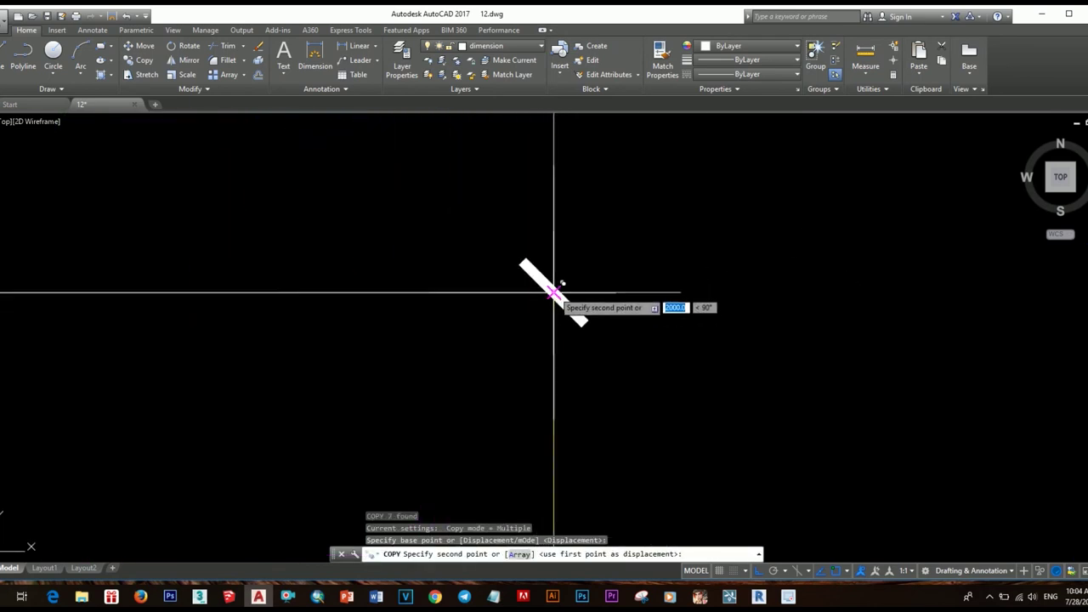
{"action": "left_click", "coordinate": [581, 296]}
{"action": "scroll", "coordinate": [581, 296], "scroll_direction": "down", "scroll_amount": 3}
{"action": "scroll", "coordinate": [573, 243], "scroll_direction": "up", "scroll_amount": 4}
{"action": "left_click", "coordinate": [553, 286]}
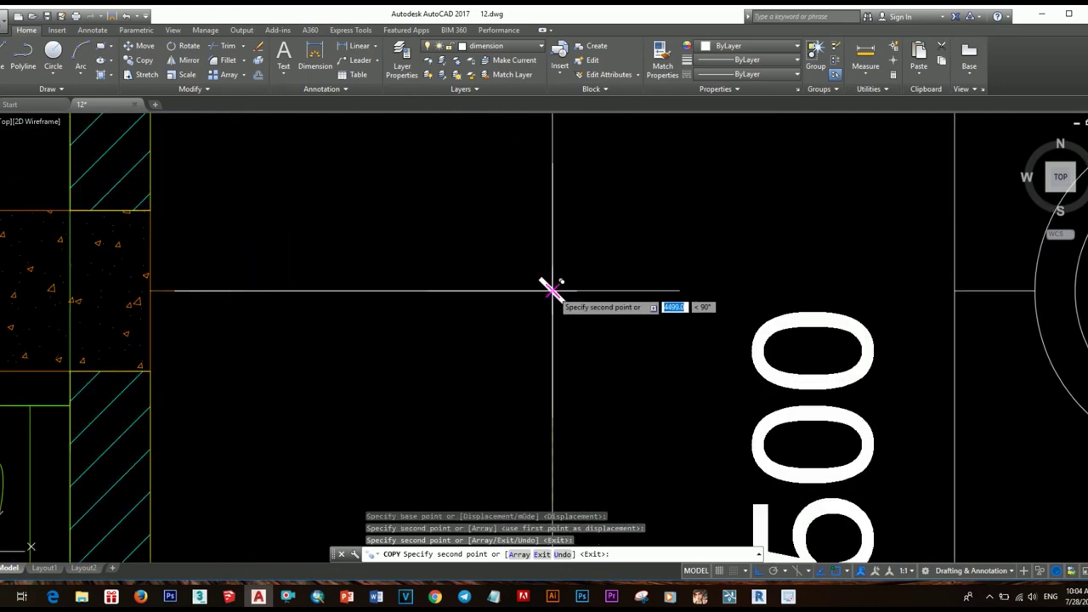
{"action": "scroll", "coordinate": [553, 286], "scroll_direction": "down", "scroll_amount": 2}
{"action": "scroll", "coordinate": [547, 244], "scroll_direction": "down", "scroll_amount": 2}
{"action": "scroll", "coordinate": [546, 244], "scroll_direction": "up", "scroll_amount": 3}
{"action": "left_click", "coordinate": [539, 243]}
{"action": "scroll", "coordinate": [544, 280], "scroll_direction": "down", "scroll_amount": 3}
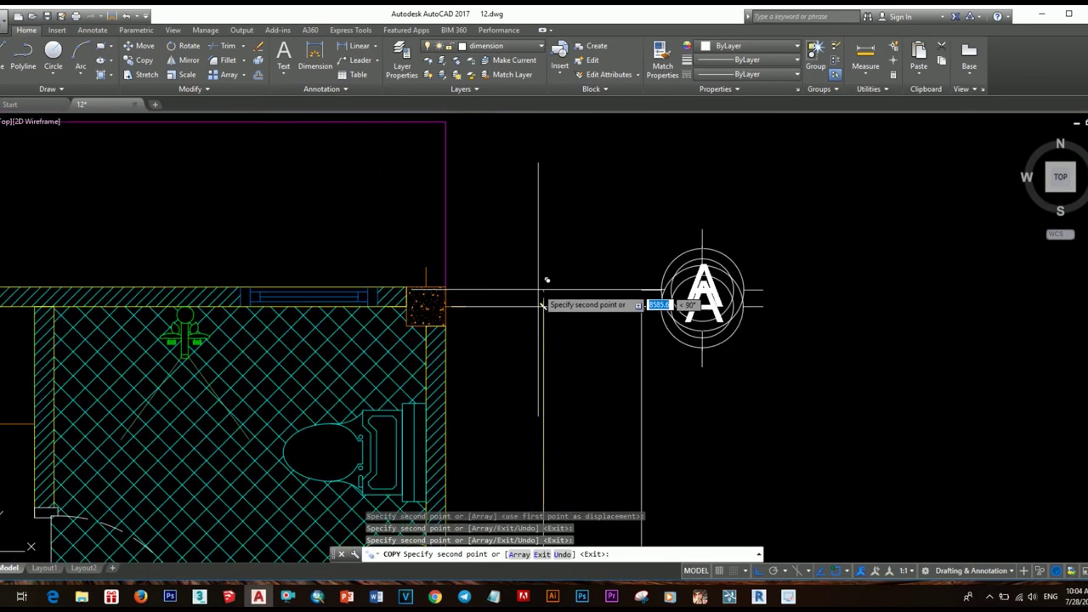
{"action": "scroll", "coordinate": [580, 371], "scroll_direction": "down", "scroll_amount": 3}
Step: Edit the lower right-side bubble labels to read 1, 2 and 3
{"action": "scroll", "coordinate": [580, 371], "scroll_direction": "up", "scroll_amount": 8}
{"action": "double_click", "coordinate": [585, 406]}
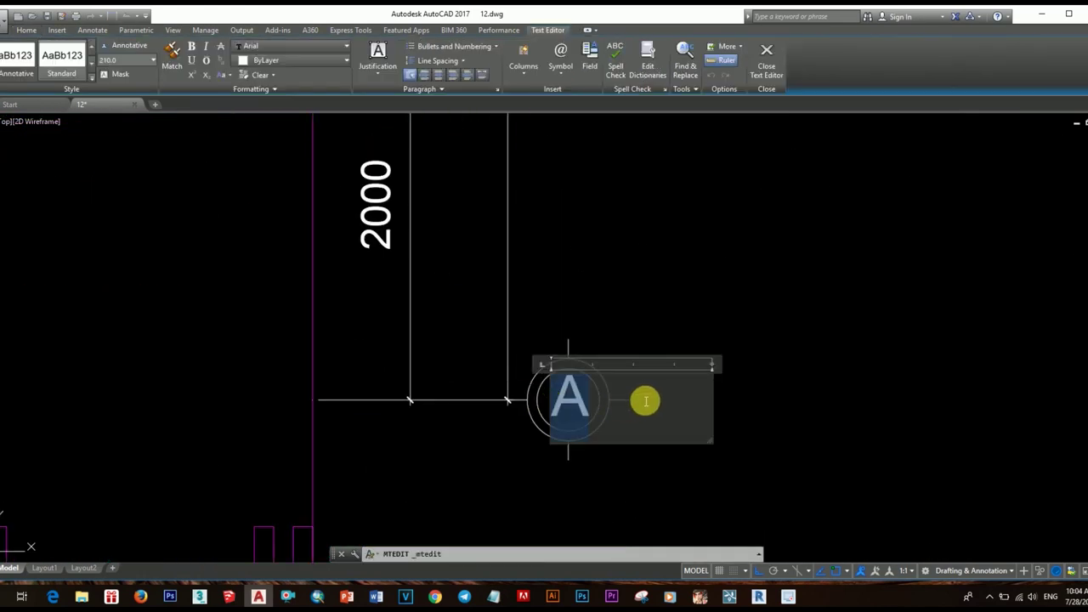
{"action": "key", "text": "Escape"}
{"action": "scroll", "coordinate": [619, 270], "scroll_direction": "up", "scroll_amount": 2}
{"action": "double_click", "coordinate": [606, 353]}
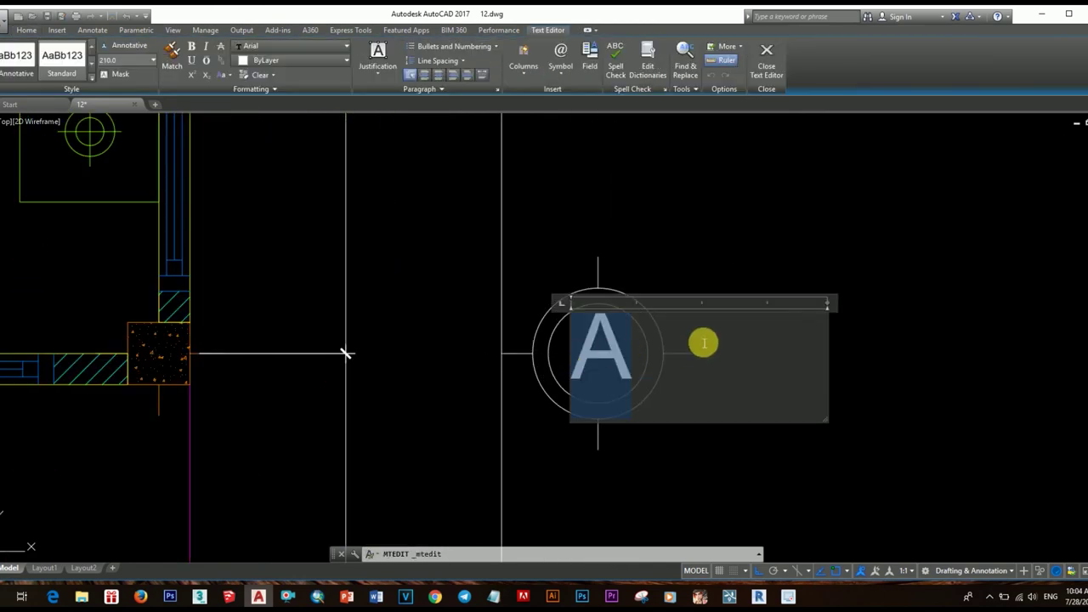
{"action": "key", "text": "Escape"}
{"action": "double_click", "coordinate": [596, 304]}
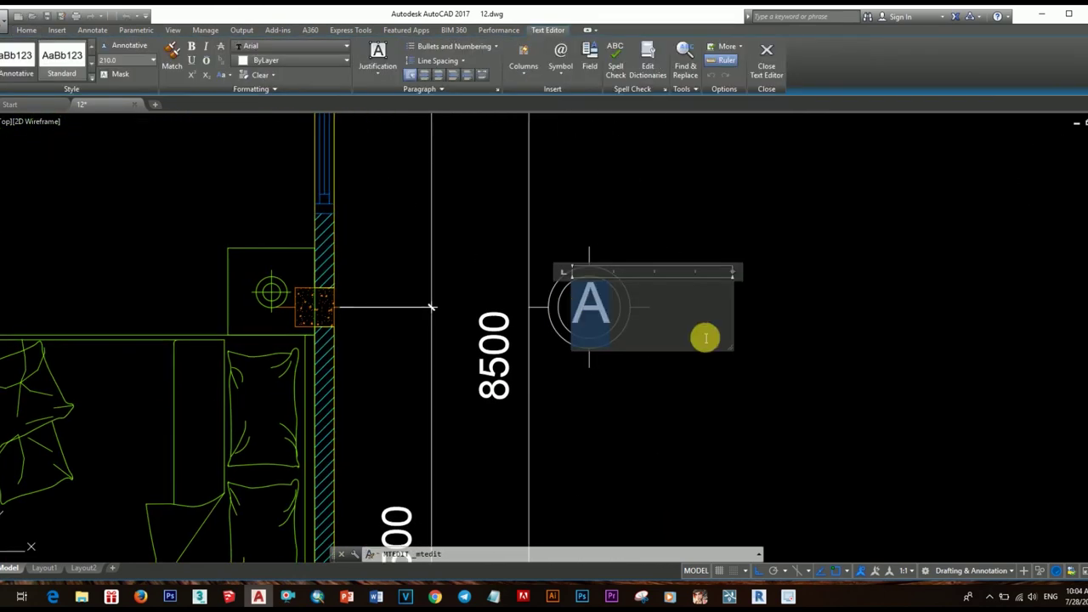
{"action": "key", "text": "Escape"}
Step: Renumber the top right-side bubble as 4
{"action": "middle_click_drag", "start_coordinate": [711, 328], "coordinate": [625, 311]}
{"action": "scroll", "coordinate": [624, 312], "scroll_direction": "up", "scroll_amount": 3}
{"action": "double_click", "coordinate": [521, 213]}
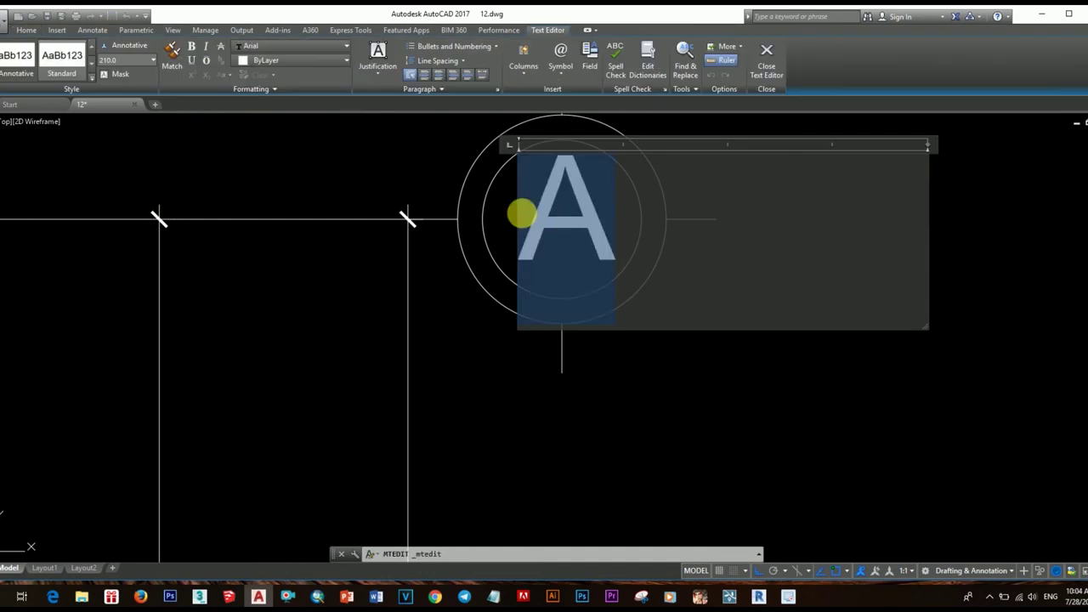
{"action": "type", "text": "4"}
{"action": "left_click", "coordinate": [697, 343]}
Step: Move bubble 3 so it lines up with the other right-side bubbles
{"action": "scroll", "coordinate": [592, 367], "scroll_direction": "down", "scroll_amount": 3}
{"action": "middle_click_drag", "start_coordinate": [592, 366], "coordinate": [590, 309]}
{"action": "scroll", "coordinate": [611, 330], "scroll_direction": "up", "scroll_amount": 3}
{"action": "left_click", "coordinate": [610, 330]}
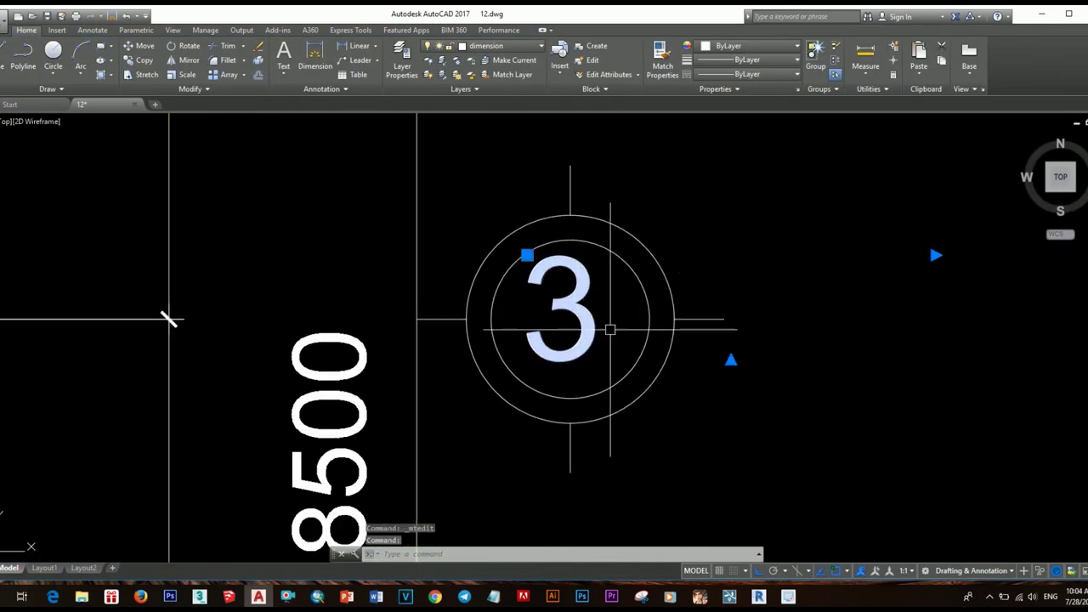
{"action": "type", "text": "m"}
{"action": "key", "text": "Return"}
{"action": "left_click", "coordinate": [547, 315]}
{"action": "scroll", "coordinate": [595, 323], "scroll_direction": "down", "scroll_amount": 3}
{"action": "middle_click_drag", "start_coordinate": [651, 553], "coordinate": [651, 372]}
{"action": "scroll", "coordinate": [604, 349], "scroll_direction": "up", "scroll_amount": 3}
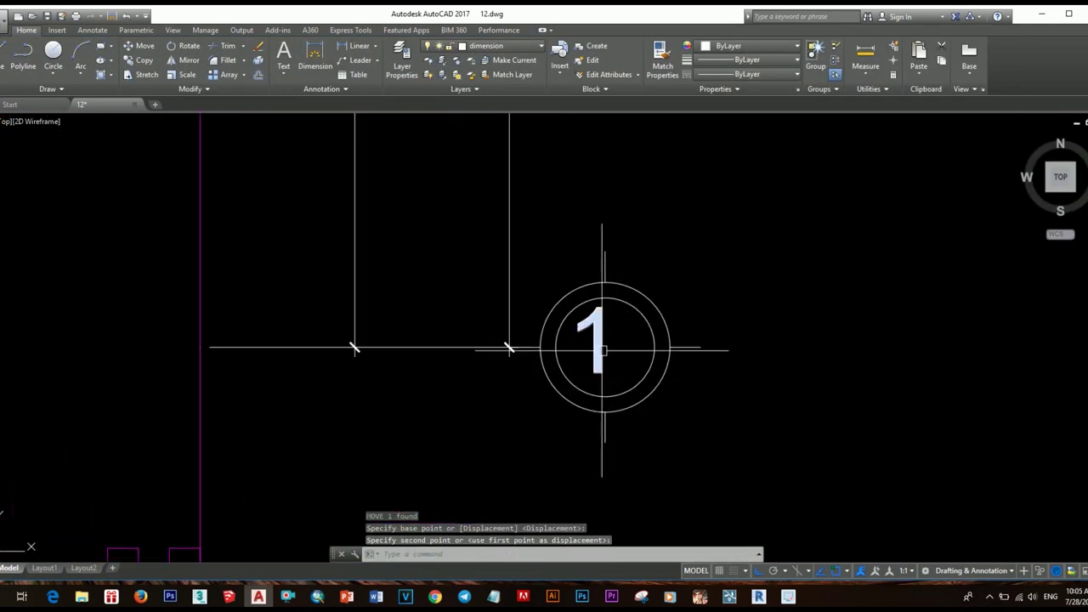
{"action": "scroll", "coordinate": [717, 430], "scroll_direction": "down", "scroll_amount": 5}
{"action": "scroll", "coordinate": [637, 382], "scroll_direction": "down", "scroll_amount": 2}
{"action": "middle_click_drag", "start_coordinate": [465, 507], "coordinate": [642, 409]}
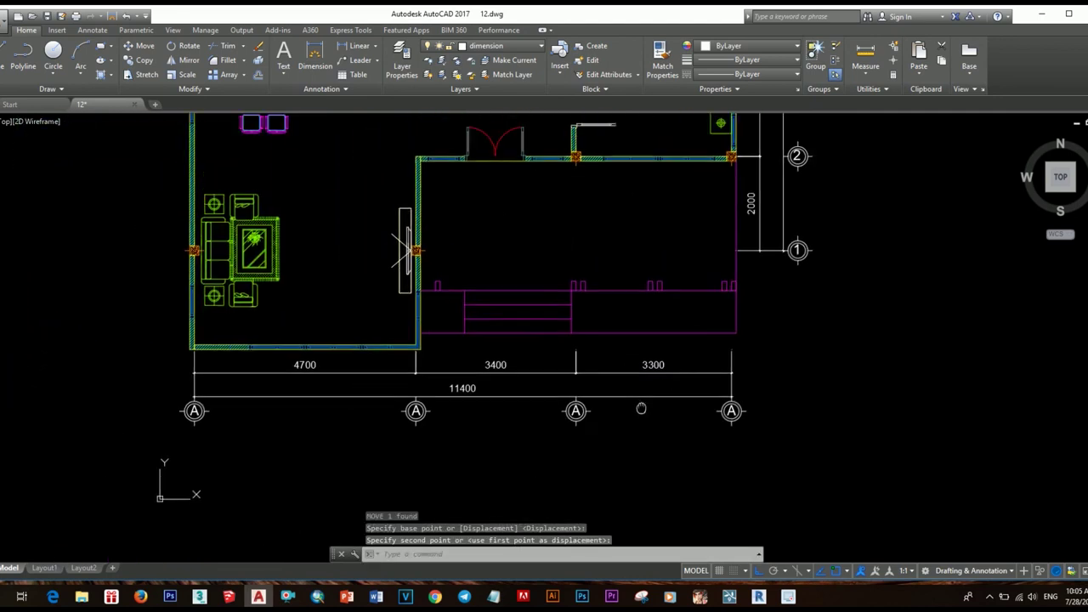
{"action": "scroll", "coordinate": [642, 409], "scroll_direction": "down", "scroll_amount": 3}
Step: Copy bubble A's letter and move the copied A text below the plan
{"action": "scroll", "coordinate": [376, 304], "scroll_direction": "up", "scroll_amount": 5}
{"action": "left_click", "coordinate": [377, 304]}
{"action": "left_click", "coordinate": [408, 304]}
{"action": "type", "text": "Co"}
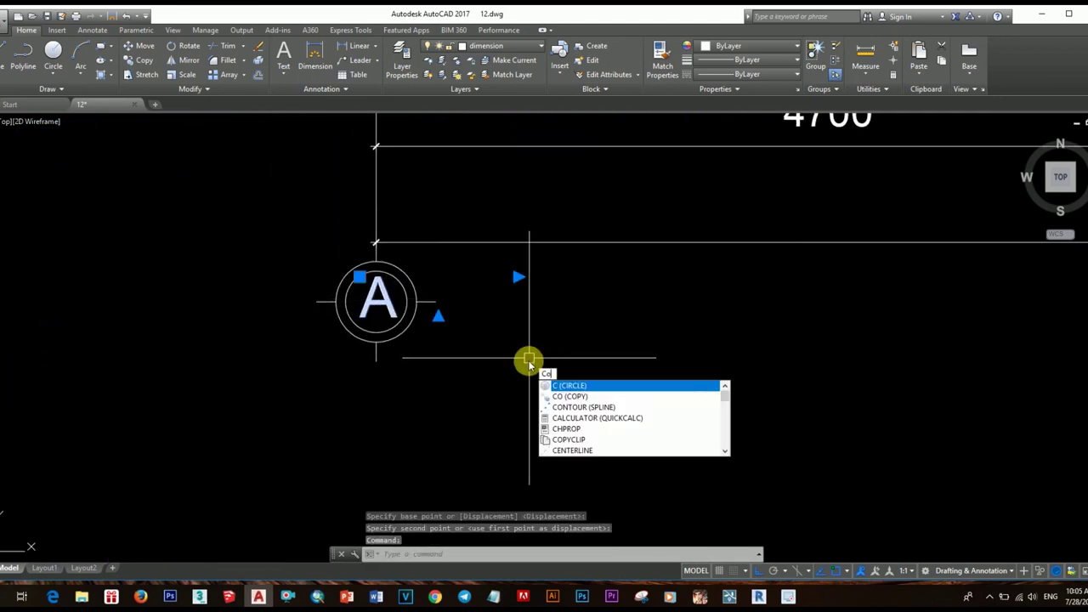
{"action": "key", "text": "Return"}
{"action": "left_click", "coordinate": [529, 362]}
{"action": "scroll", "coordinate": [596, 340], "scroll_direction": "down", "scroll_amount": 3}
{"action": "left_click", "coordinate": [628, 322]}
{"action": "type", "text": "m"}
{"action": "key", "text": "Return"}
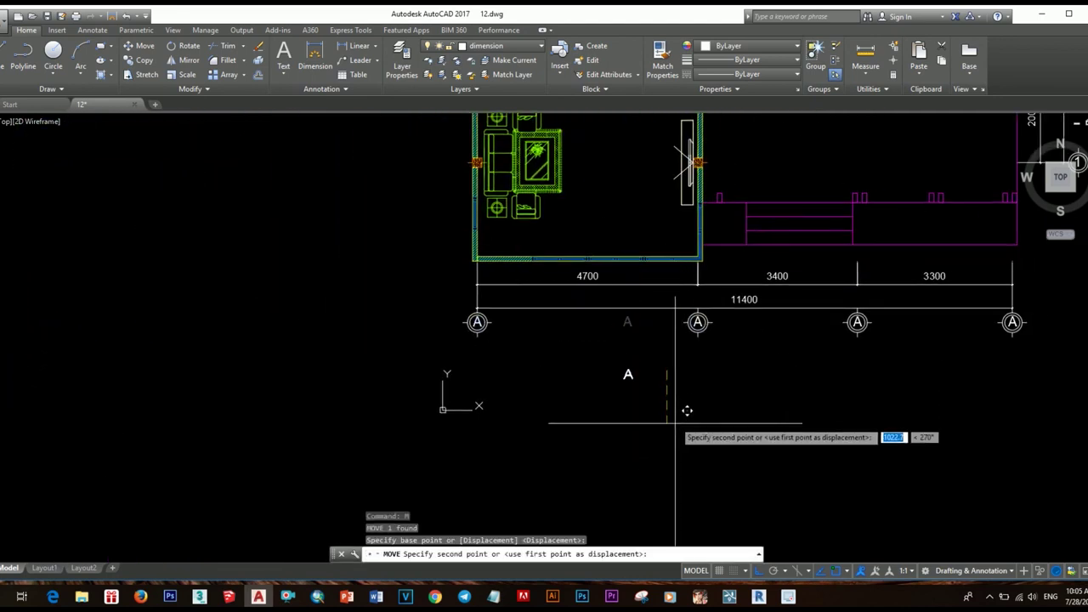
{"action": "left_click", "coordinate": [676, 423]}
Step: Edit the copied A text to read 'Ground Floor' on a single line
{"action": "scroll", "coordinate": [644, 372], "scroll_direction": "up", "scroll_amount": 5}
{"action": "double_click", "coordinate": [656, 376]}
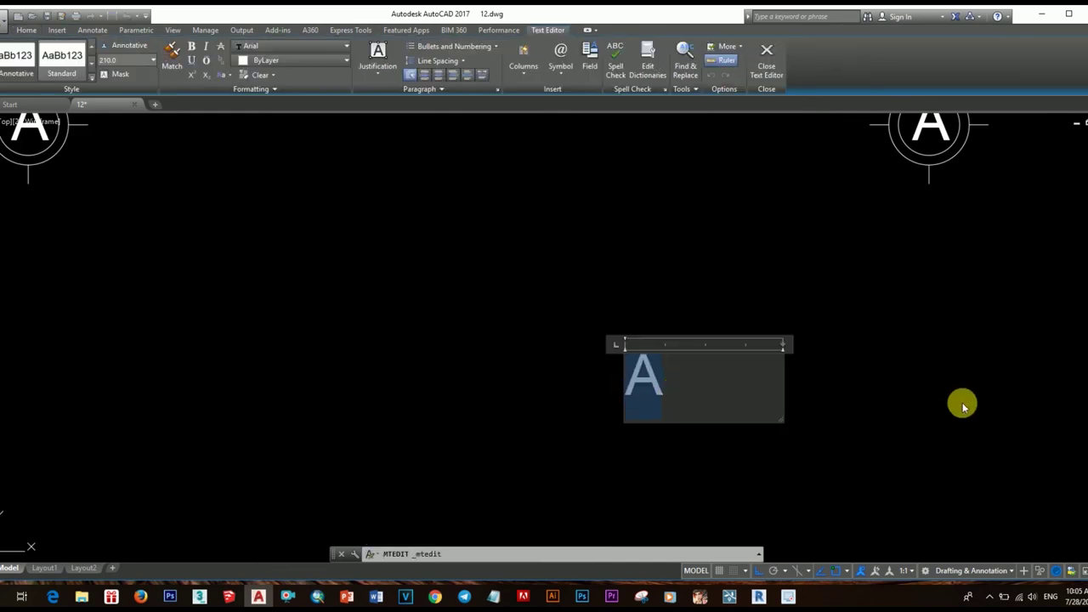
{"action": "type", "text": "Ground"}
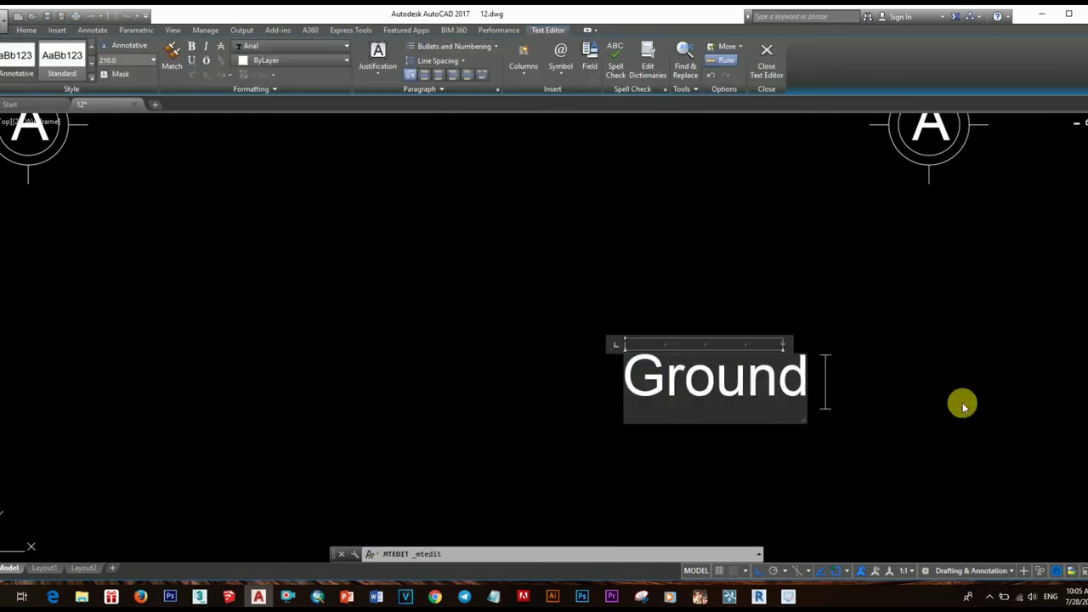
{"action": "key", "text": "Return"}
{"action": "type", "text": "Floor"}
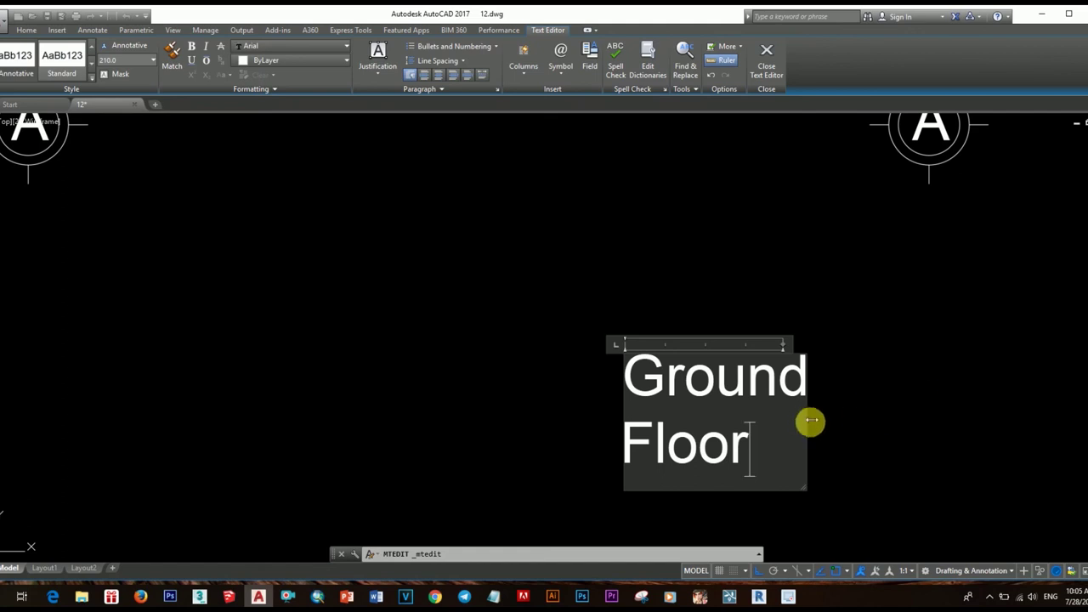
{"action": "left_click_drag", "start_coordinate": [810, 425], "coordinate": [1011, 418]}
{"action": "left_click", "coordinate": [844, 299]}
Step: Copy the Ground Floor text to just below the original
{"action": "scroll", "coordinate": [809, 401], "scroll_direction": "down", "scroll_amount": 3}
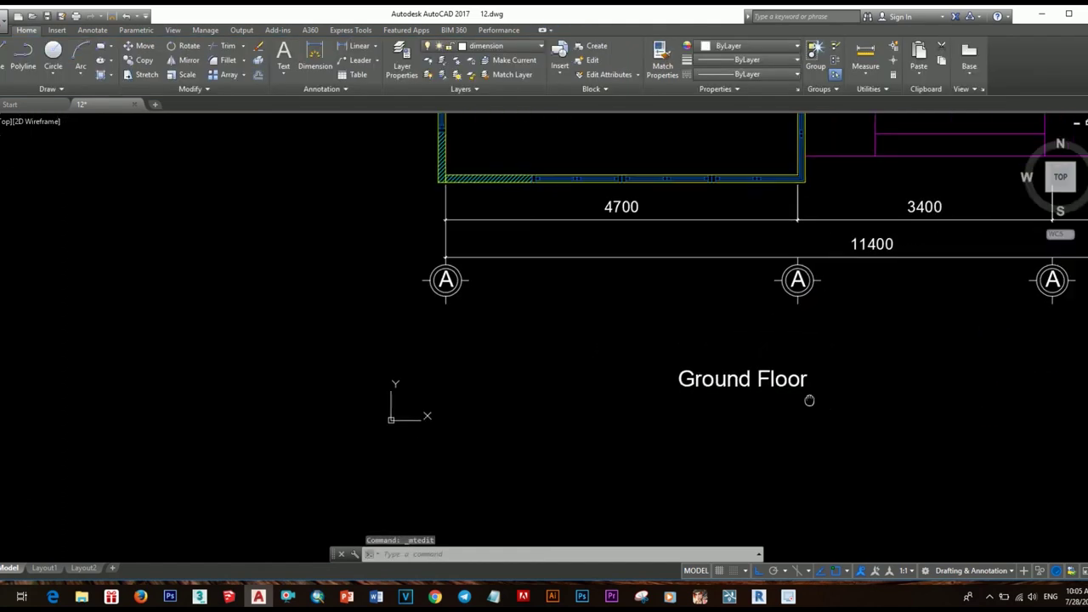
{"action": "left_click", "coordinate": [663, 363]}
{"action": "type", "text": "co"}
{"action": "key", "text": "Return"}
{"action": "left_click", "coordinate": [705, 389]}
{"action": "left_click", "coordinate": [702, 409]}
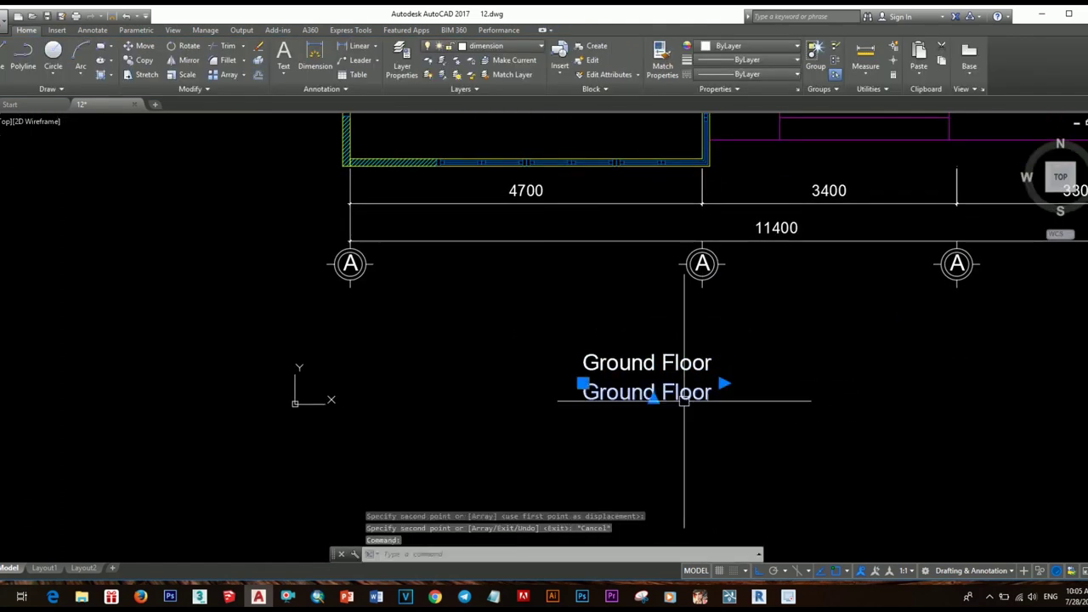
Step: Change the copied text to 'Scale 1/100'
{"action": "double_click", "coordinate": [663, 392]}
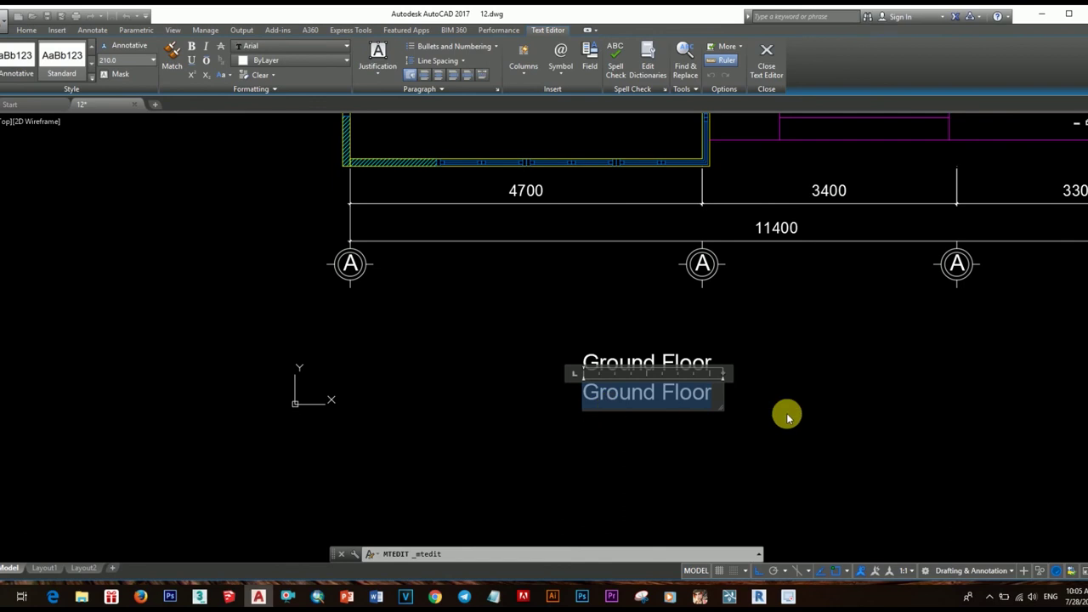
{"action": "type", "text": "Scale 1/1"}
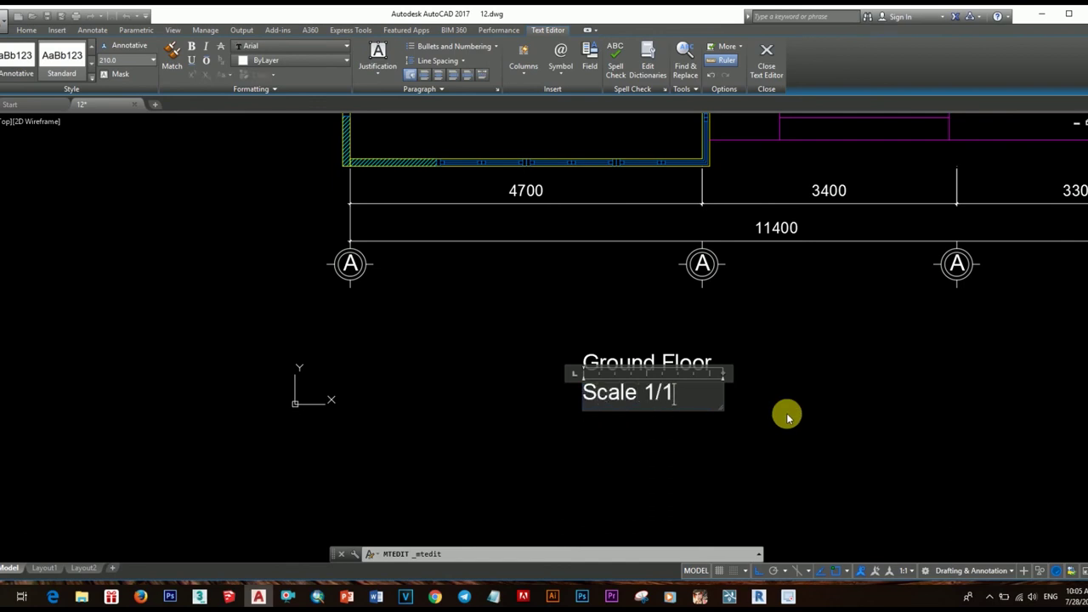
{"action": "type", "text": "00"}
{"action": "left_click", "coordinate": [786, 413]}
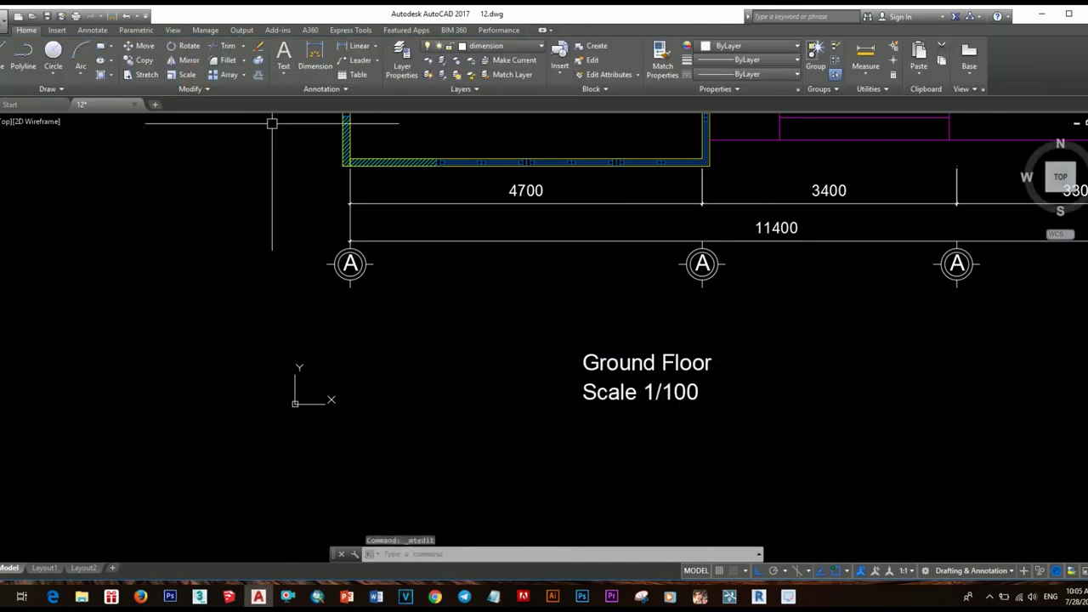
{"action": "scroll", "coordinate": [646, 374], "scroll_direction": "up", "scroll_amount": 4}
Step: Paste the grid bubble as a section symbol beside the label and stretch its horizontal line
{"action": "key", "text": "ctrl+v"}
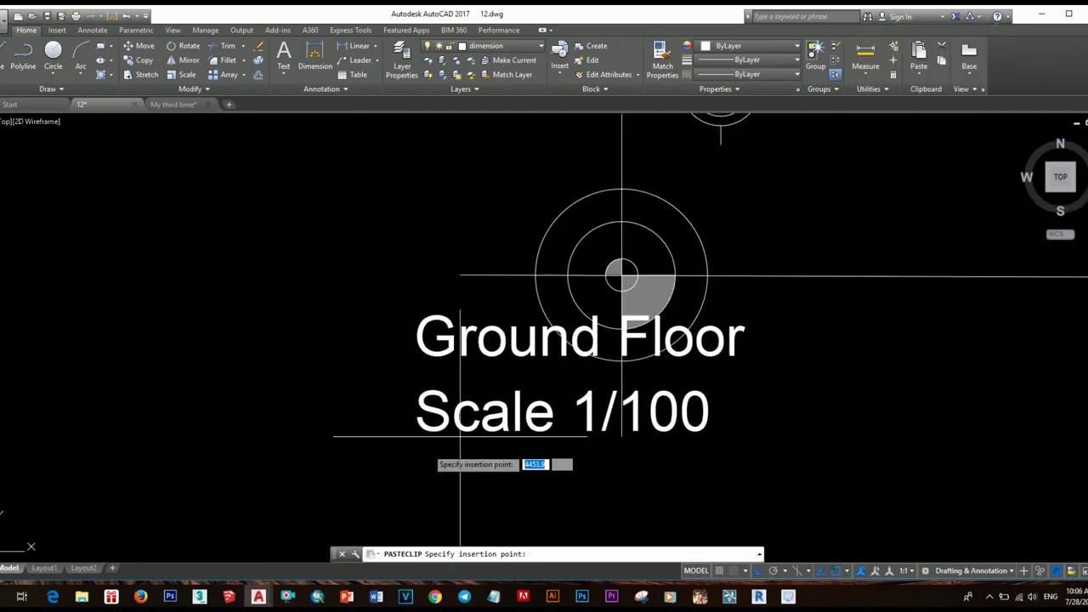
{"action": "left_click", "coordinate": [289, 366]}
{"action": "mouse_move", "coordinate": [763, 380]}
{"action": "middle_mouse_down"}
{"action": "mouse_move", "coordinate": [433, 432]}
{"action": "mouse_move", "coordinate": [566, 404]}
{"action": "middle_mouse_up"}
{"action": "left_click_drag", "start_coordinate": [706, 374], "coordinate": [646, 425]}
{"action": "left_click", "coordinate": [677, 401]}
{"action": "left_click", "coordinate": [597, 400]}
{"action": "scroll", "coordinate": [622, 403], "scroll_direction": "down", "scroll_amount": 2}
{"action": "scroll", "coordinate": [622, 403], "scroll_direction": "down", "scroll_amount": 2}
Step: Reduce the text height of the Scale 1/100 line with MTEDIT
{"action": "key", "text": "Escape"}
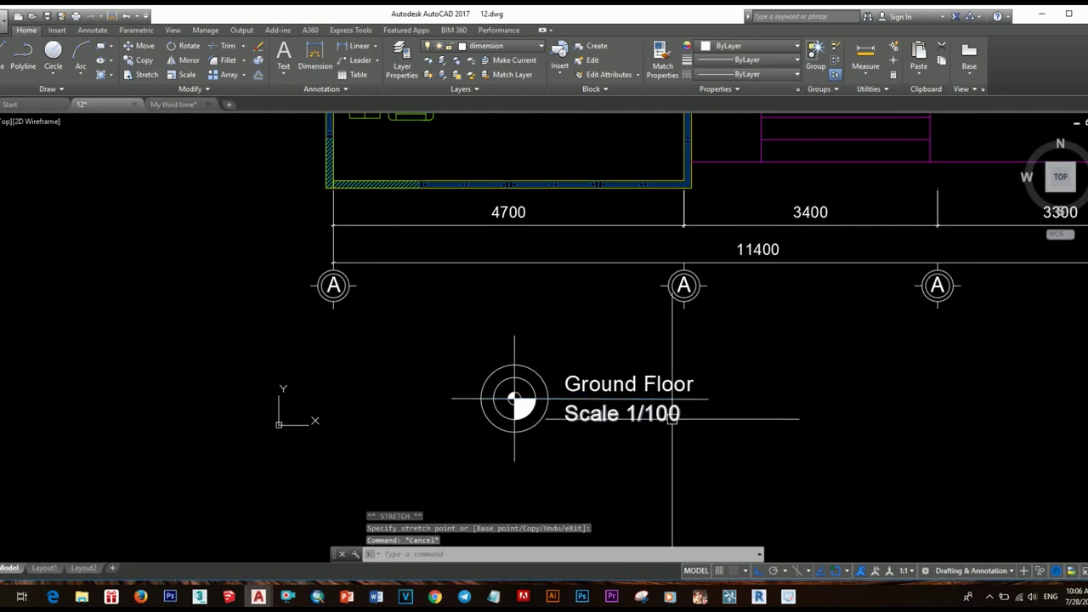
{"action": "double_click", "coordinate": [680, 417]}
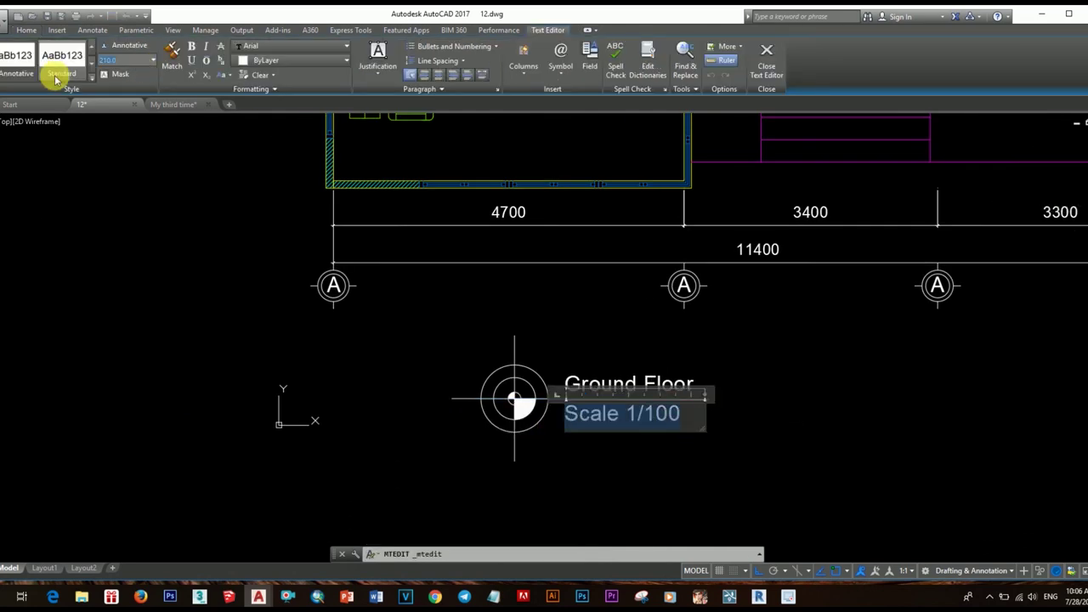
{"action": "type", "text": "1"}
{"action": "left_click", "coordinate": [182, 178]}
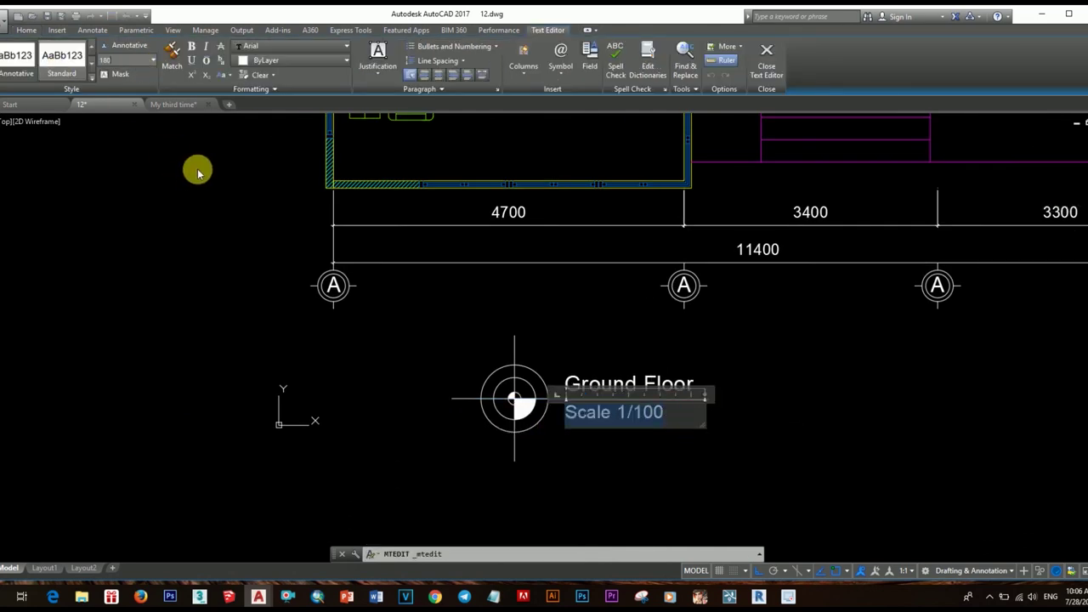
Step: Move the Scale 1/100 text so it is centred under Ground Floor
{"action": "left_click", "coordinate": [636, 417]}
{"action": "key", "text": "m"}
{"action": "key", "text": "Return"}
{"action": "left_click", "coordinate": [636, 417]}
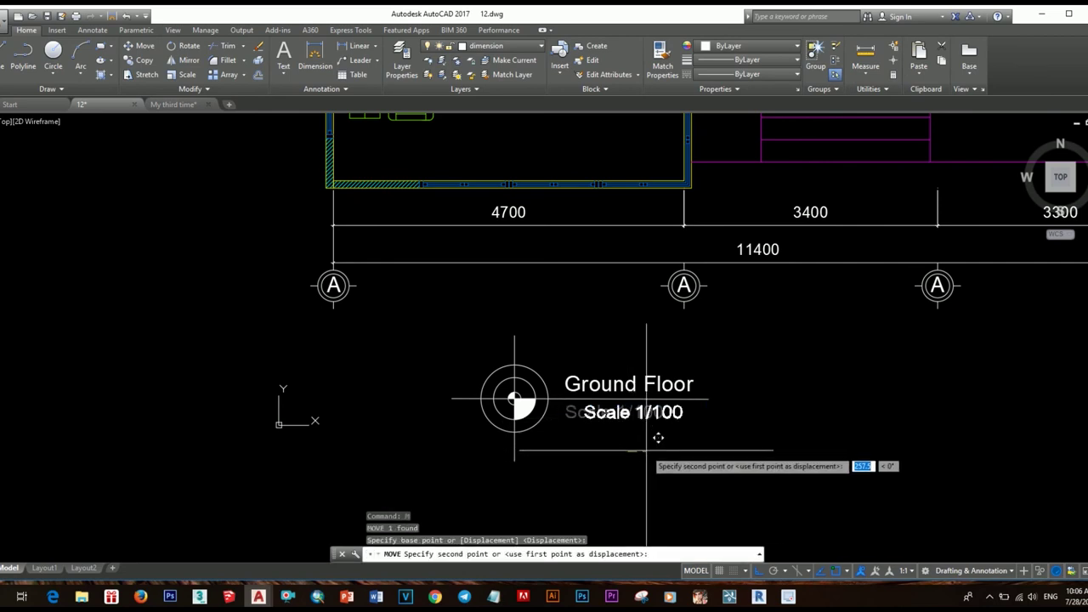
{"action": "mouse_move", "coordinate": [763, 406]}
{"action": "middle_mouse_down"}
{"action": "mouse_move", "coordinate": [706, 519]}
{"action": "mouse_move", "coordinate": [665, 426]}
{"action": "middle_mouse_up"}
{"action": "scroll", "coordinate": [665, 425], "scroll_direction": "down", "scroll_amount": 3}
{"action": "scroll", "coordinate": [612, 408], "scroll_direction": "up", "scroll_amount": 3}
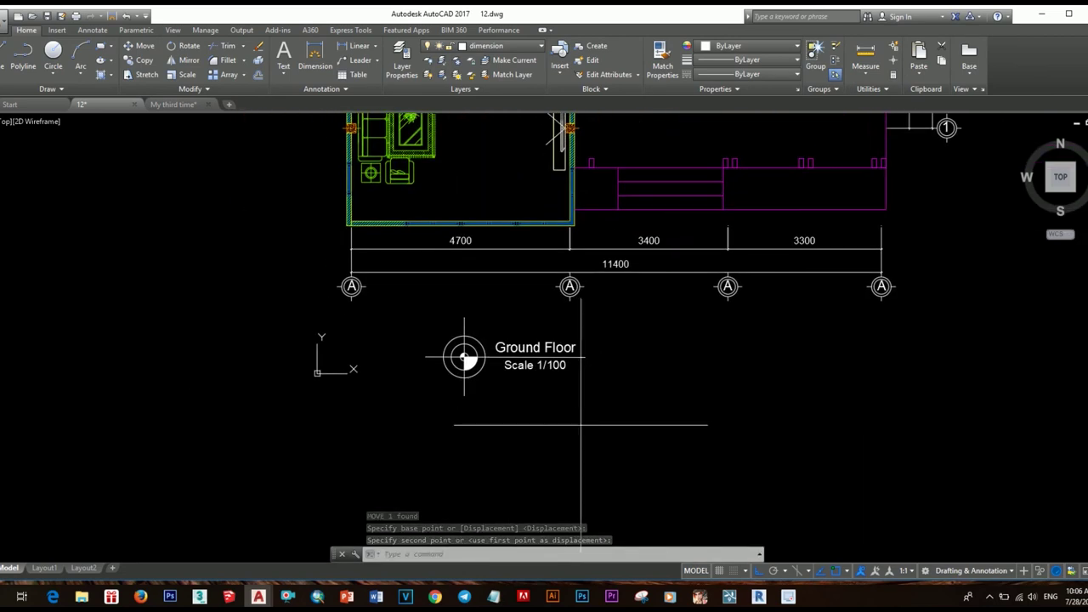
Step: Move the section symbol and both label lines together to the right under the plan
{"action": "key", "text": "Escape"}
{"action": "left_click_drag", "start_coordinate": [613, 315], "coordinate": [559, 401]}
{"action": "key", "text": "m"}
{"action": "key", "text": "Return"}
{"action": "left_click", "coordinate": [559, 401]}
{"action": "scroll", "coordinate": [578, 430], "scroll_direction": "down", "scroll_amount": 3}
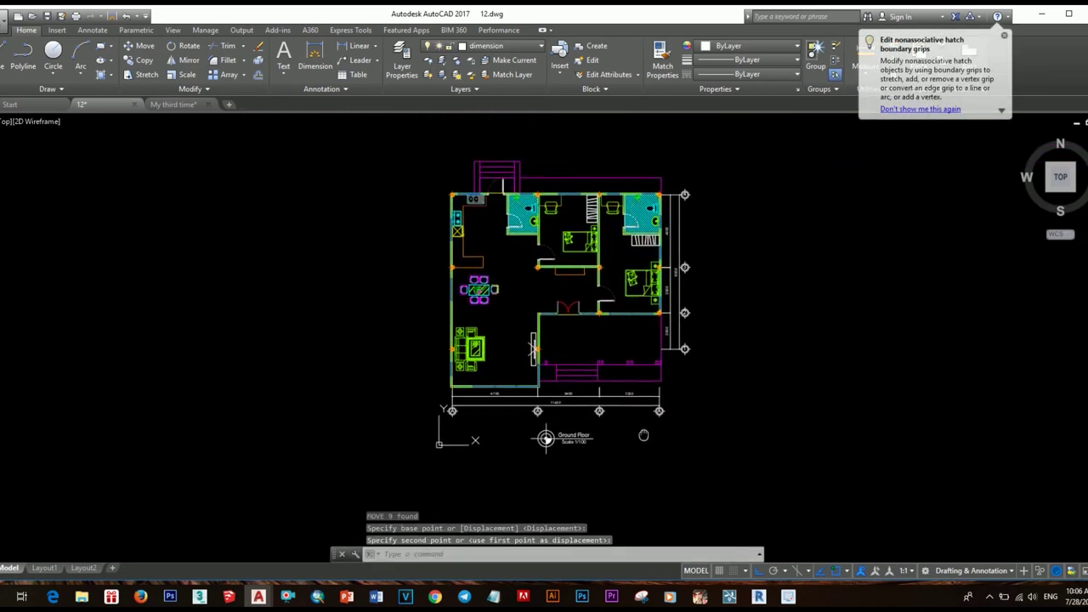
{"action": "scroll", "coordinate": [587, 417], "scroll_direction": "up", "scroll_amount": 4}
Step: Copy the Ground Floor text to a spot above the floor plan
{"action": "left_click", "coordinate": [591, 410]}
{"action": "type", "text": "co"}
{"action": "key", "text": "Return"}
{"action": "left_click", "coordinate": [591, 410]}
{"action": "scroll", "coordinate": [595, 383], "scroll_direction": "down", "scroll_amount": 3}
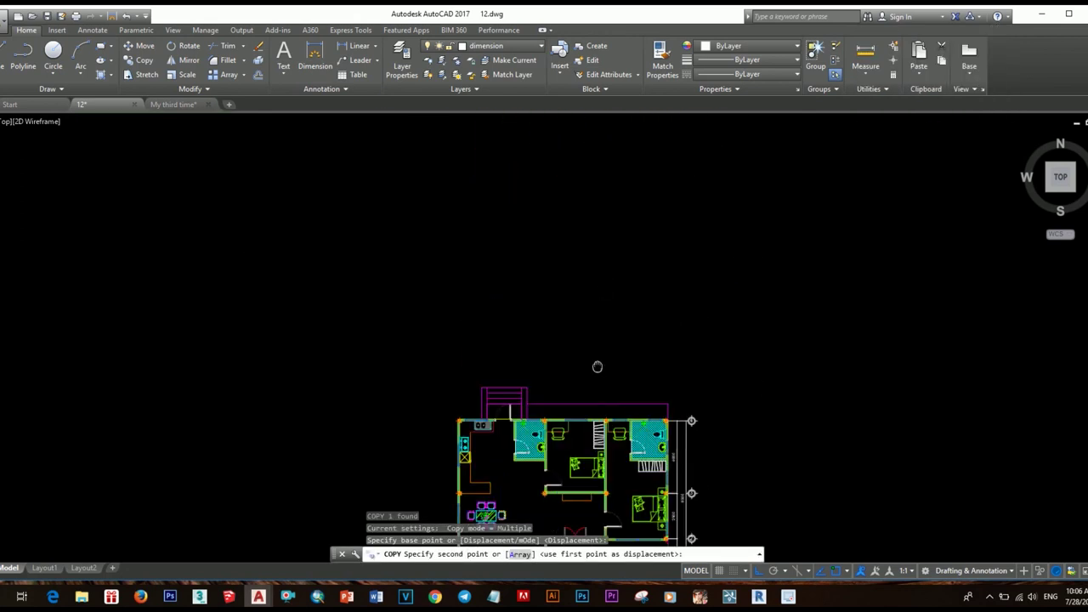
{"action": "scroll", "coordinate": [584, 329], "scroll_direction": "up", "scroll_amount": 2}
{"action": "left_click", "coordinate": [584, 329]}
{"action": "scroll", "coordinate": [595, 315], "scroll_direction": "up", "scroll_amount": 5}
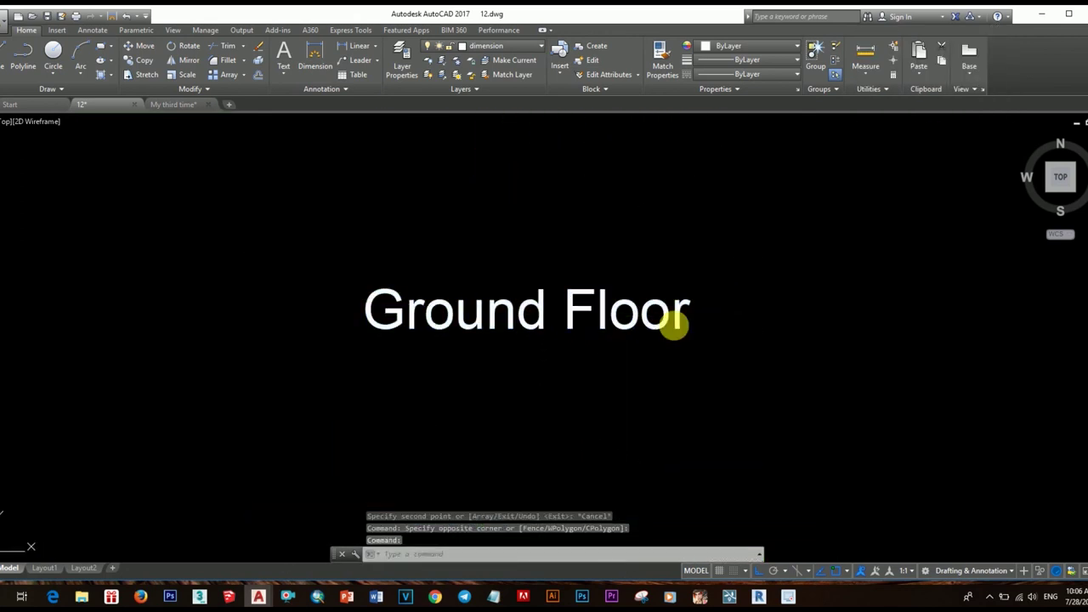
Step: Change the copy to 'Project: Villa Two Bedrooms' at text height 500, widened onto one line
{"action": "double_click", "coordinate": [675, 315]}
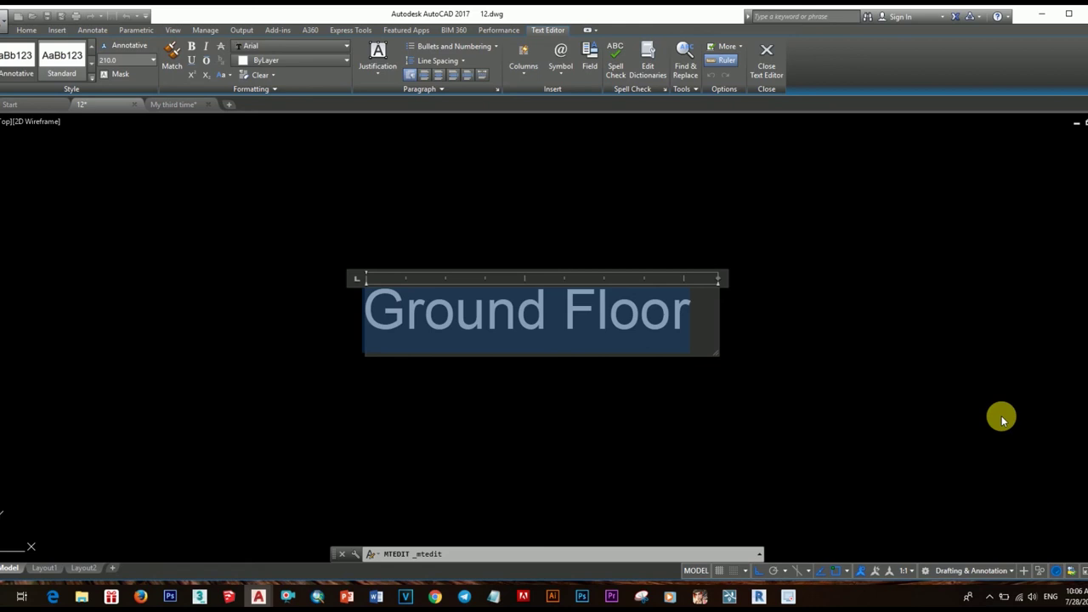
{"action": "type", "text": "Project: Villa"}
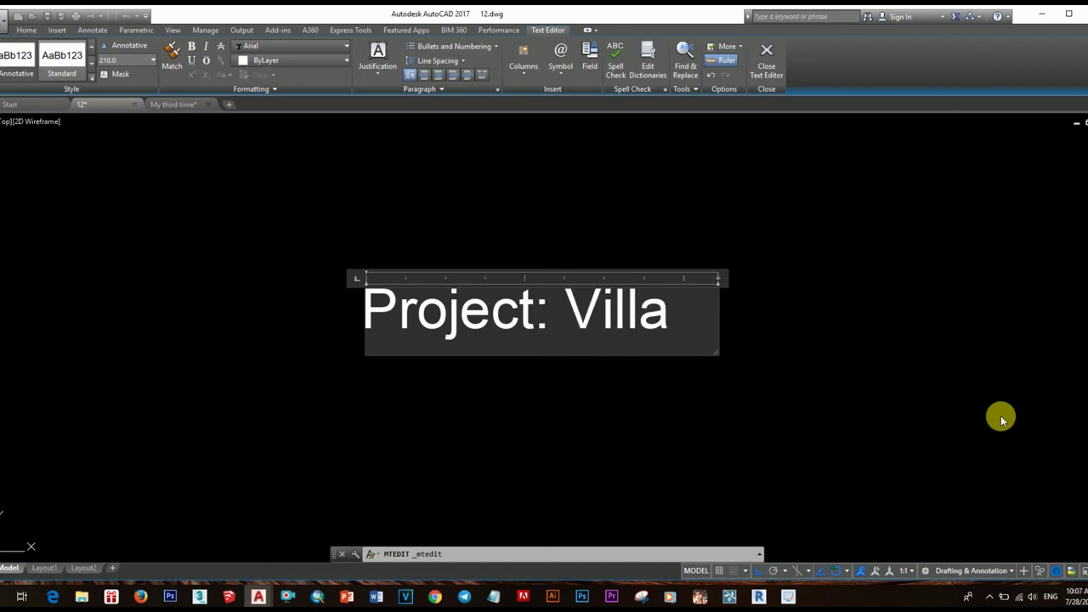
{"action": "key", "text": "Return"}
{"action": "type", "text": "Two Bedroo"}
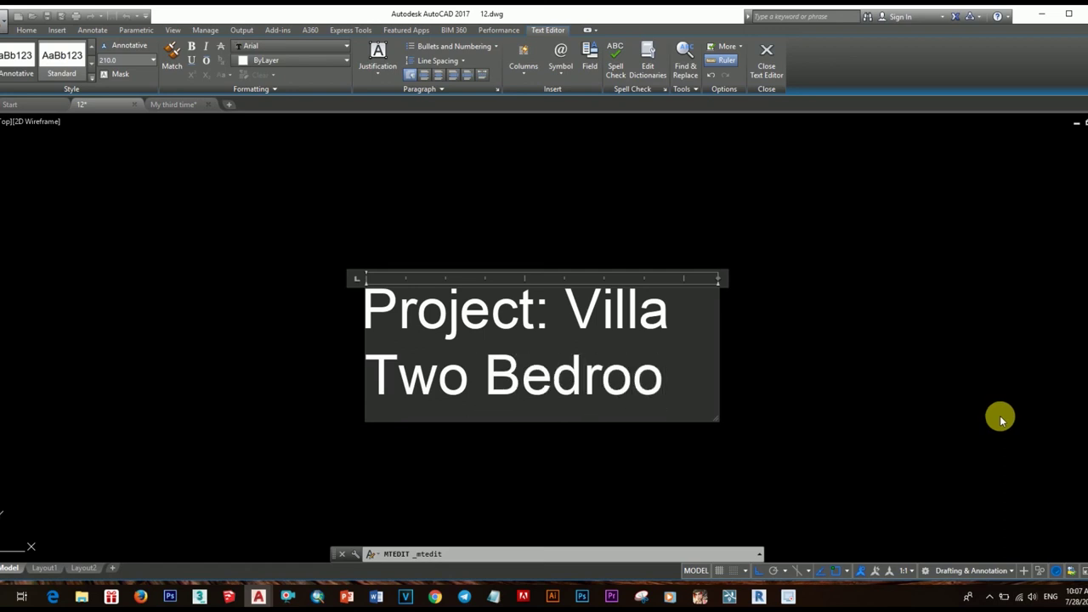
{"action": "type", "text": "ms"}
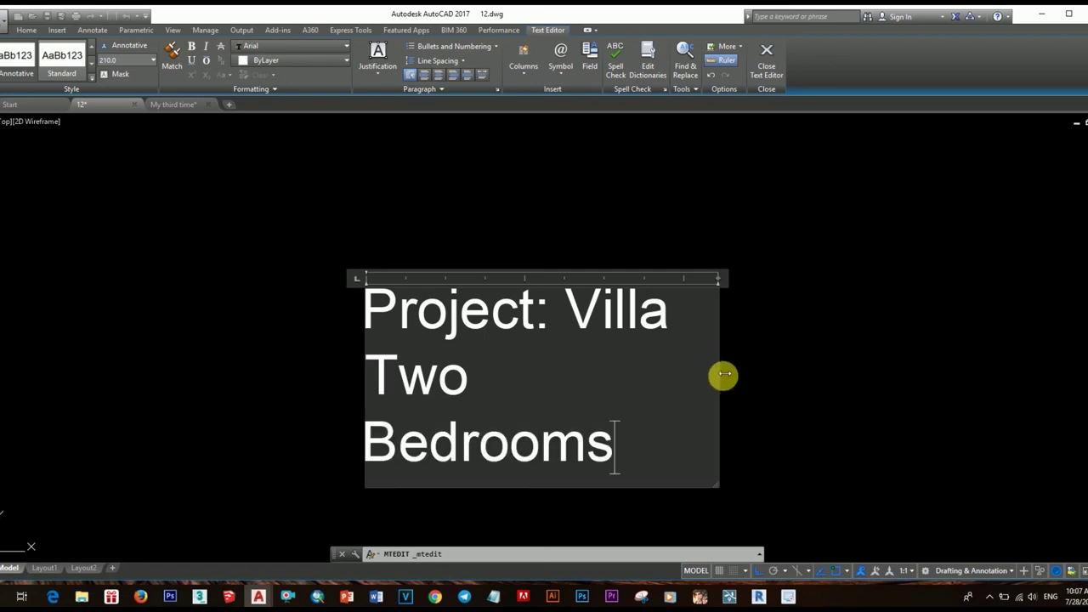
{"action": "left_click_drag", "start_coordinate": [723, 374], "coordinate": [1057, 347]}
{"action": "scroll", "coordinate": [772, 365], "scroll_direction": "down", "scroll_amount": 5}
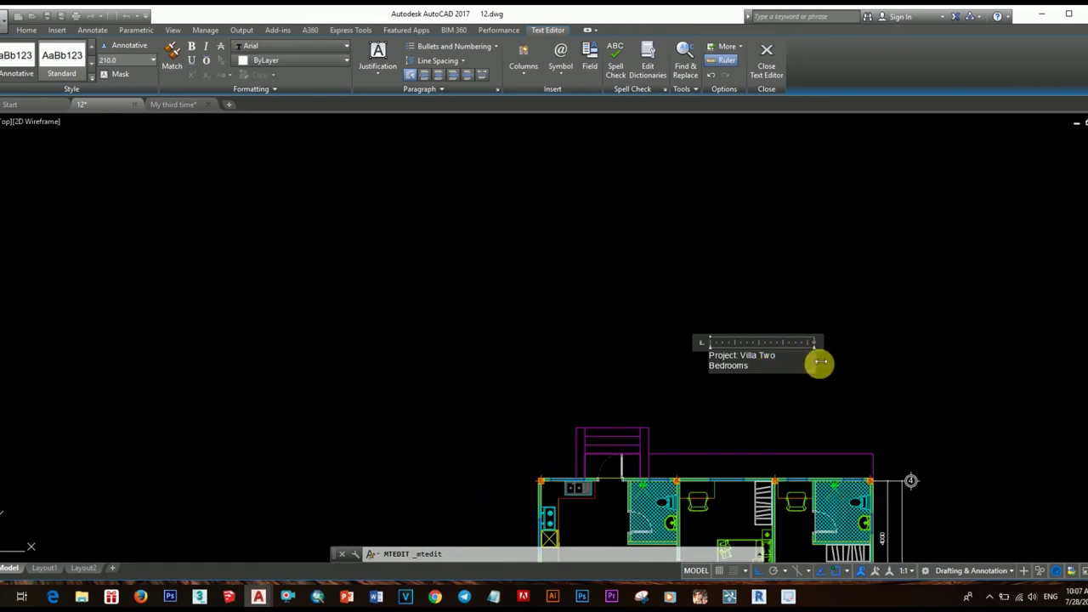
{"action": "mouse_move", "coordinate": [821, 362]}
{"action": "left_mouse_down"}
{"action": "mouse_move", "coordinate": [833, 367]}
{"action": "mouse_move", "coordinate": [679, 370]}
{"action": "left_mouse_up"}
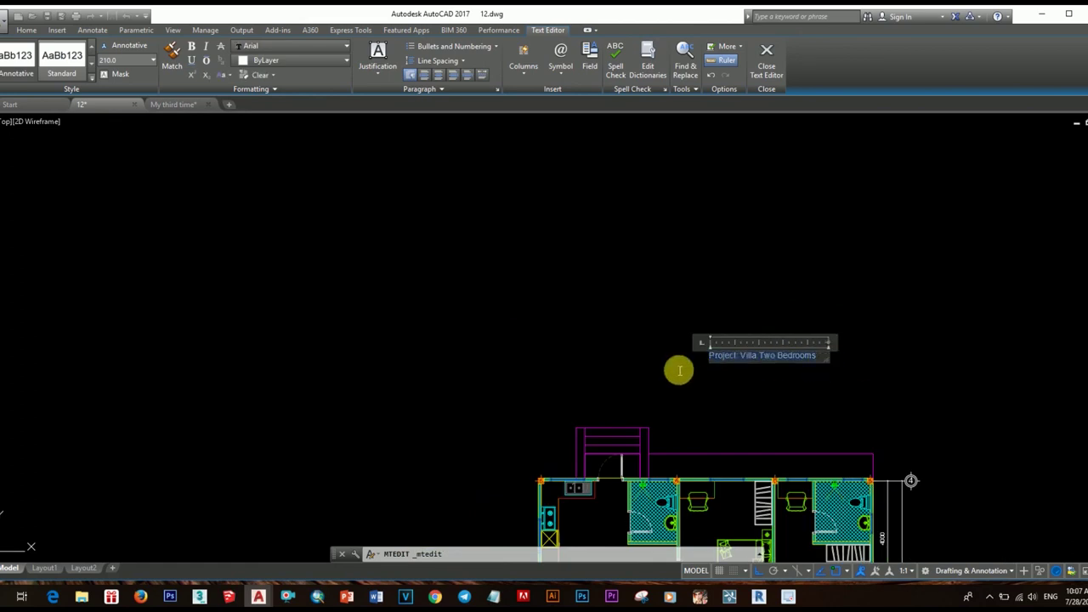
{"action": "left_click", "coordinate": [125, 59]}
{"action": "type", "text": "500"}
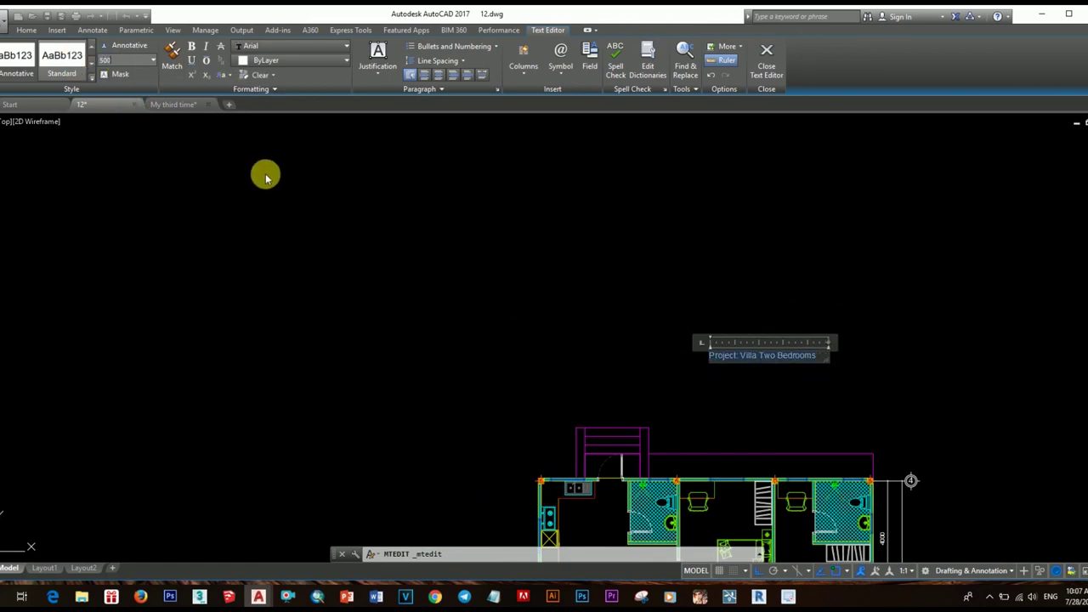
{"action": "key", "text": "Return"}
{"action": "left_click_drag", "start_coordinate": [833, 396], "coordinate": [998, 396]}
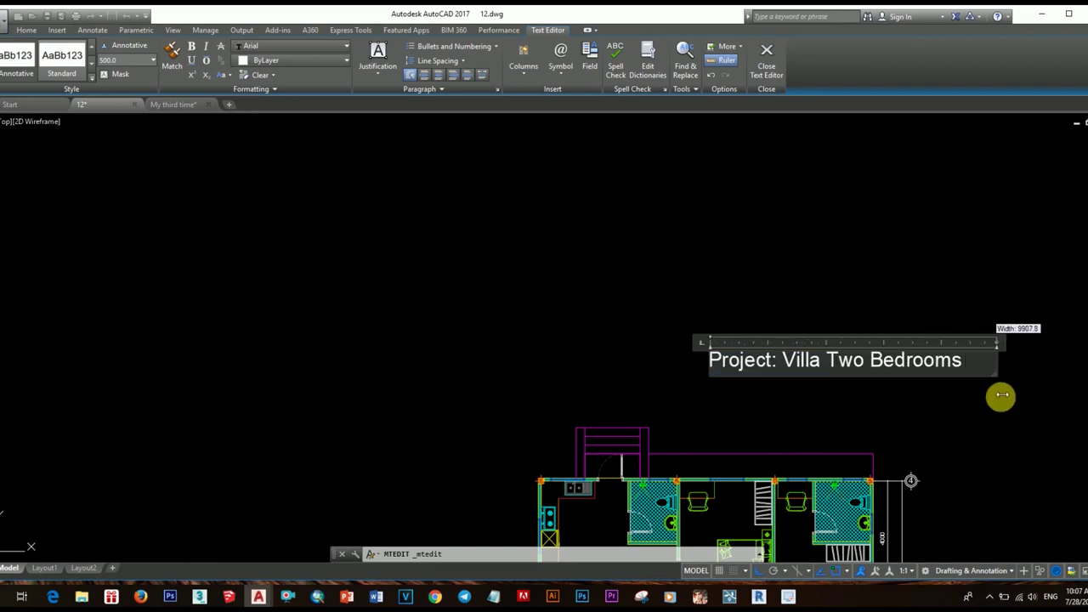
{"action": "left_click", "coordinate": [987, 413]}
Step: Reposition the Project title slightly above the plan
{"action": "key", "text": "Return"}
{"action": "left_click", "coordinate": [929, 394]}
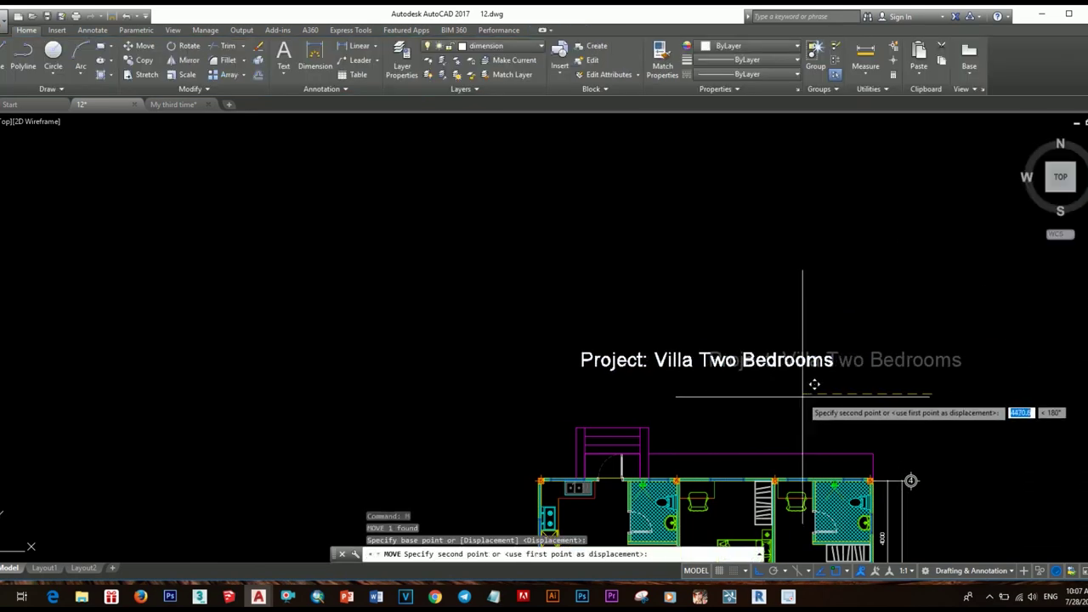
{"action": "scroll", "coordinate": [743, 352], "scroll_direction": "down", "scroll_amount": 5}
{"action": "scroll", "coordinate": [629, 255], "scroll_direction": "up", "scroll_amount": 4}
{"action": "scroll", "coordinate": [620, 226], "scroll_direction": "up", "scroll_amount": 2}
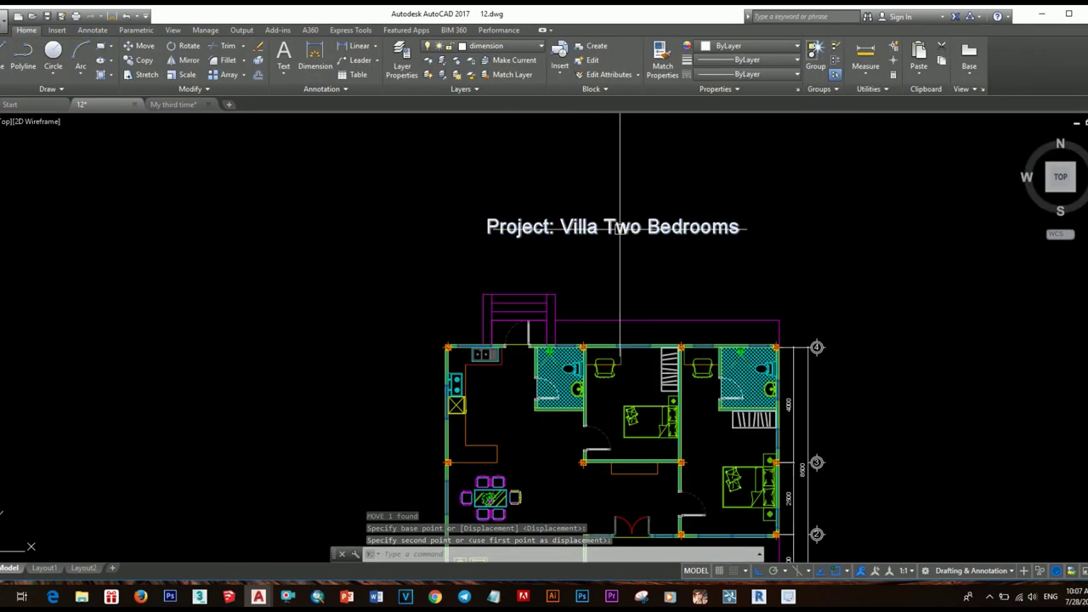
{"action": "left_click", "coordinate": [782, 259]}
{"action": "left_click", "coordinate": [795, 261]}
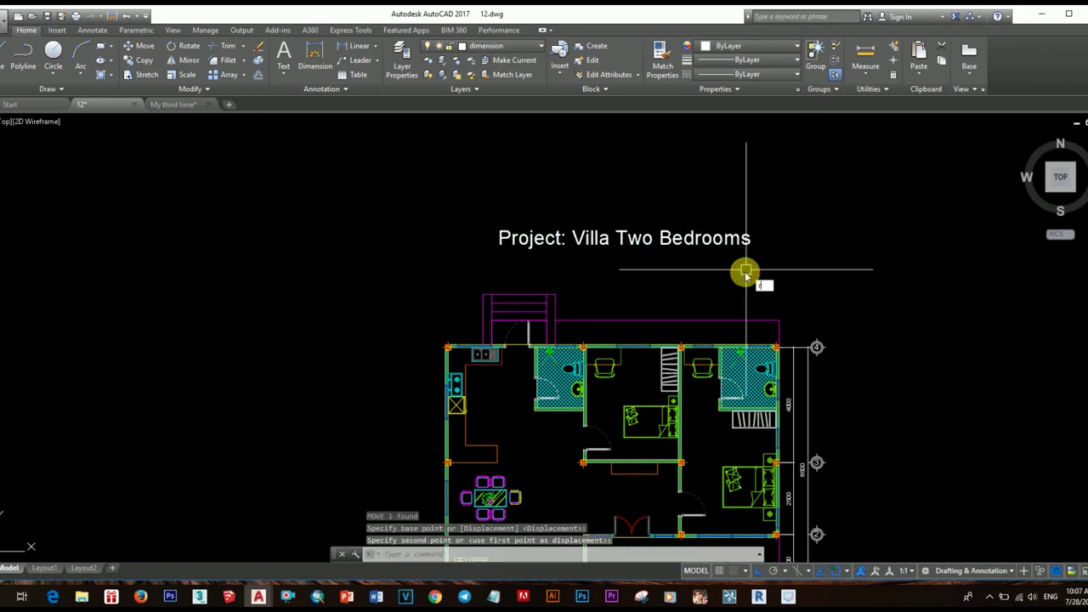
Step: Draw a rectangular frame around the villa plan with RECTANG
{"action": "type", "text": "rec"}
{"action": "key", "text": "Return"}
{"action": "left_click", "coordinate": [333, 184]}
{"action": "scroll", "coordinate": [305, 190], "scroll_direction": "down", "scroll_amount": 4}
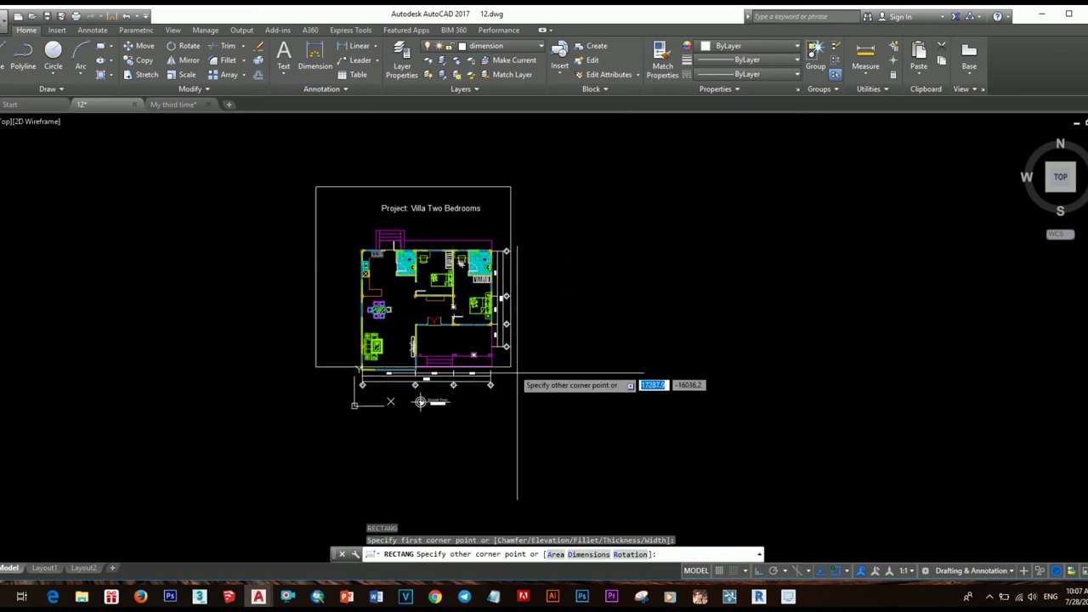
{"action": "left_click", "coordinate": [517, 428]}
Step: Move the frame rectangle into place around the plan
{"action": "left_click", "coordinate": [517, 428]}
{"action": "type", "text": "m"}
{"action": "key", "text": "Return"}
{"action": "left_click", "coordinate": [545, 437]}
{"action": "left_click", "coordinate": [552, 437]}
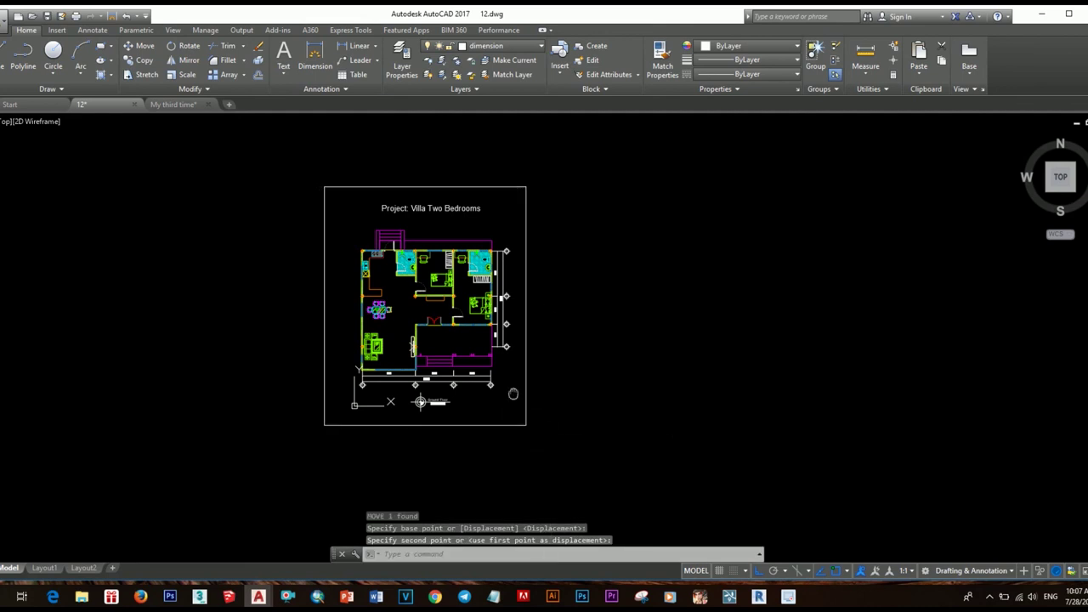
Step: Move the plan and its frame together further right and centre them in view
{"action": "middle_click_drag", "start_coordinate": [511, 422], "coordinate": [558, 445]}
{"action": "left_click", "coordinate": [296, 153]}
{"action": "left_click", "coordinate": [647, 467]}
{"action": "key", "text": "Return"}
{"action": "left_click", "coordinate": [647, 467]}
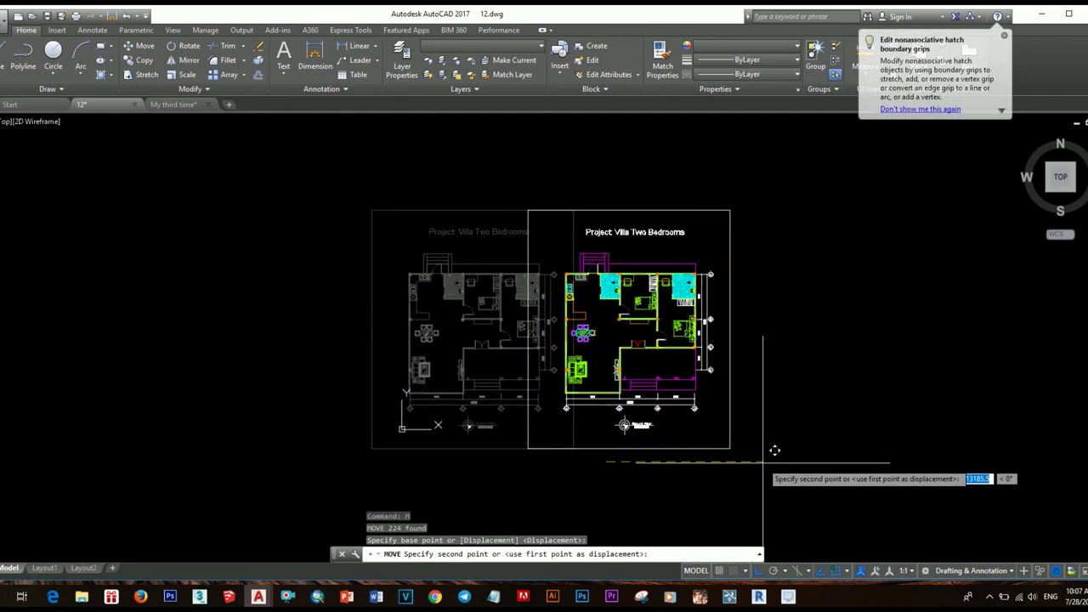
{"action": "left_click", "coordinate": [772, 450]}
{"action": "scroll", "coordinate": [519, 456], "scroll_direction": "up", "scroll_amount": 2}
{"action": "scroll", "coordinate": [582, 402], "scroll_direction": "down", "scroll_amount": 4}
{"action": "middle_click_drag", "start_coordinate": [545, 425], "coordinate": [582, 402]}
{"action": "scroll", "coordinate": [583, 402], "scroll_direction": "up", "scroll_amount": 2}
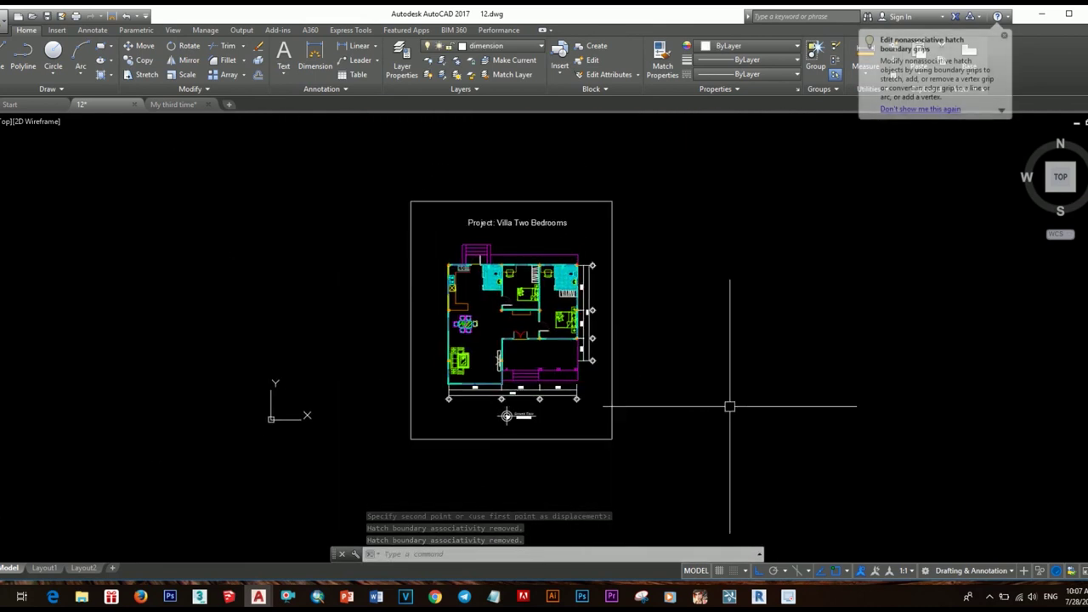
Step: Offset the frame by 500 to form a double border, then bring up Plot
{"action": "left_click", "coordinate": [691, 447]}
{"action": "left_click", "coordinate": [608, 411]}
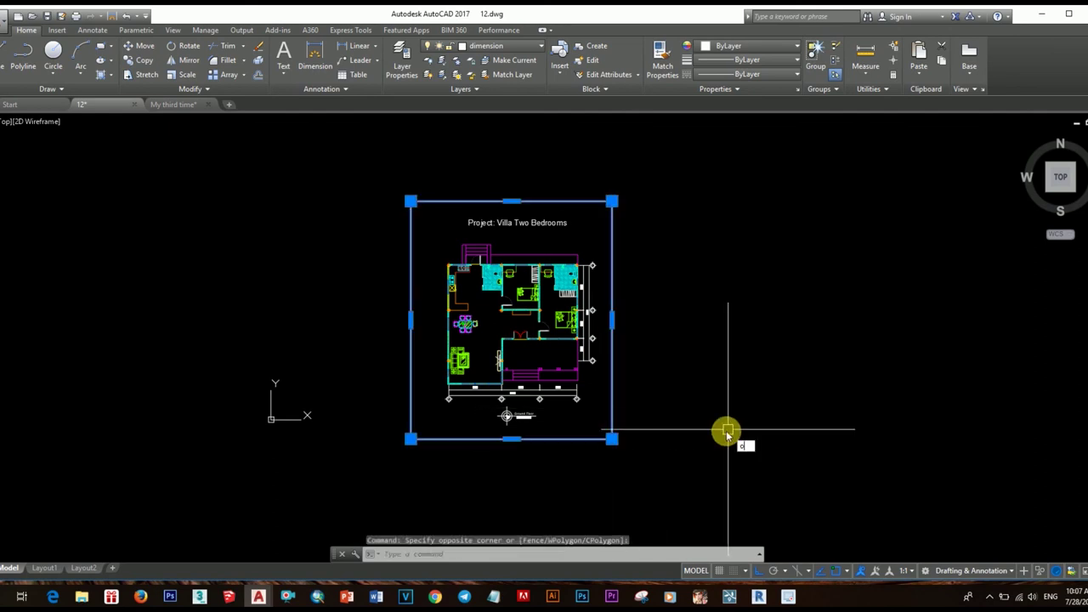
{"action": "type", "text": "o"}
{"action": "key", "text": "Return"}
{"action": "key", "text": "Return"}
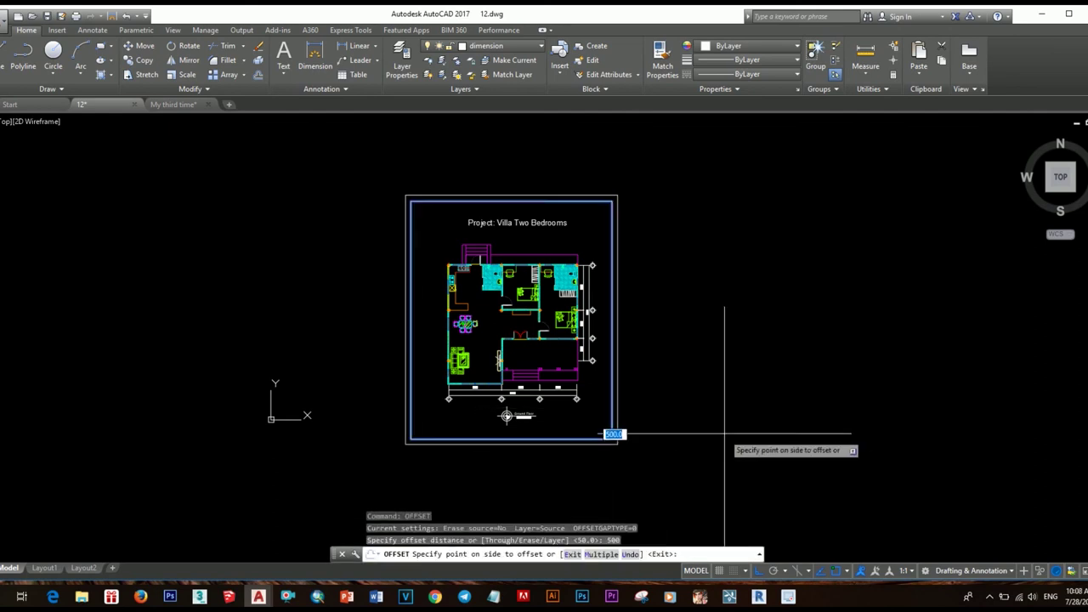
{"action": "left_click", "coordinate": [678, 437]}
{"action": "key", "text": "Escape"}
{"action": "key", "text": "ctrl+p"}
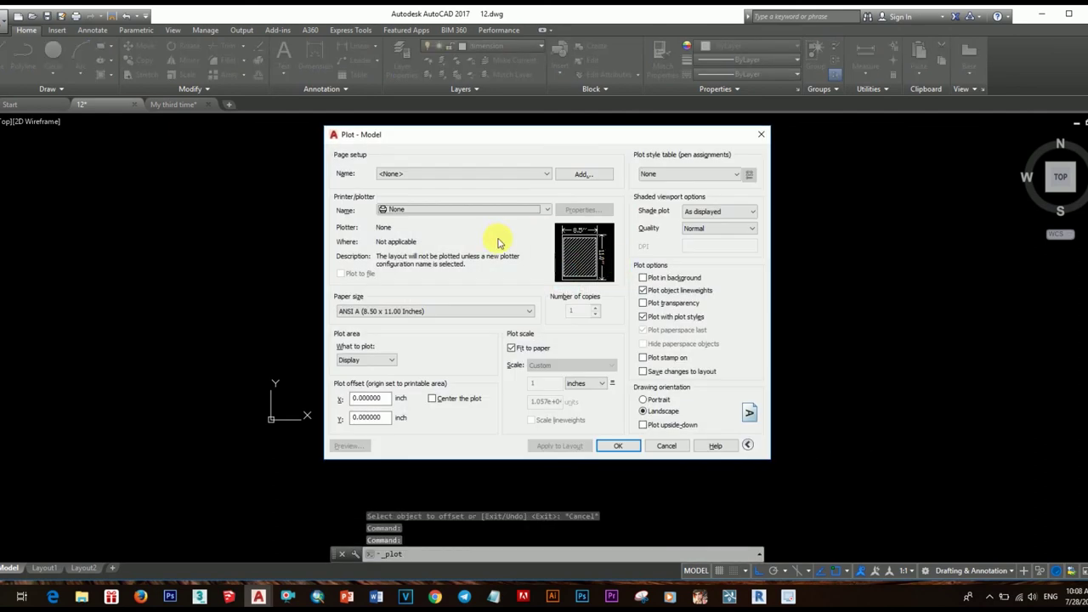
Step: Load the previous plot setup (AutoCAD PDF, portrait ISO A4) and window the frame corners as plot area
{"action": "left_click", "coordinate": [489, 177]}
{"action": "left_click", "coordinate": [413, 188]}
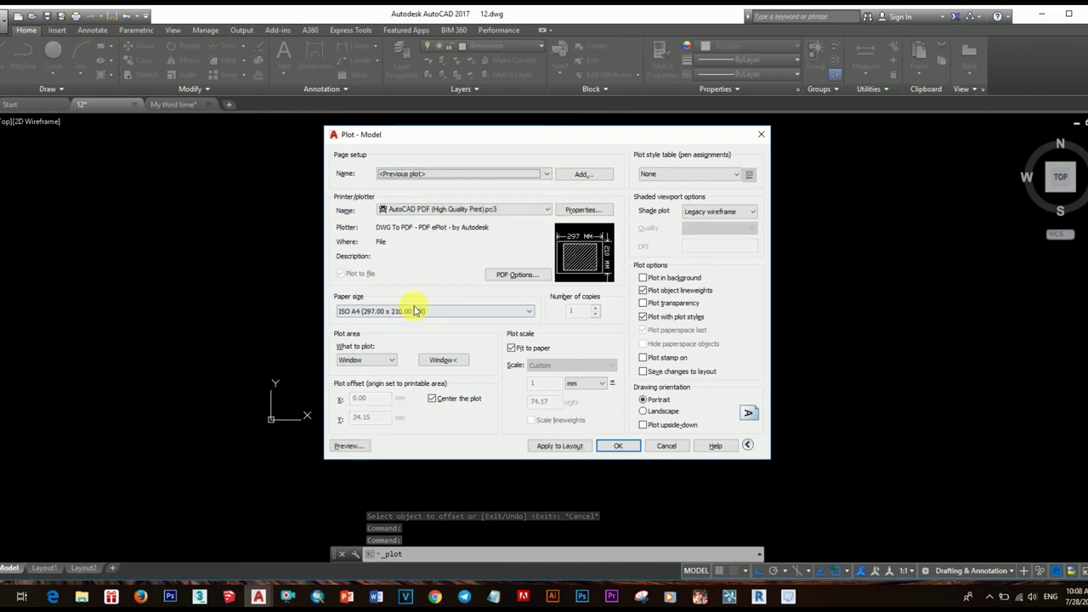
{"action": "left_click", "coordinate": [439, 360]}
{"action": "left_click", "coordinate": [404, 195]}
{"action": "left_click", "coordinate": [618, 445]}
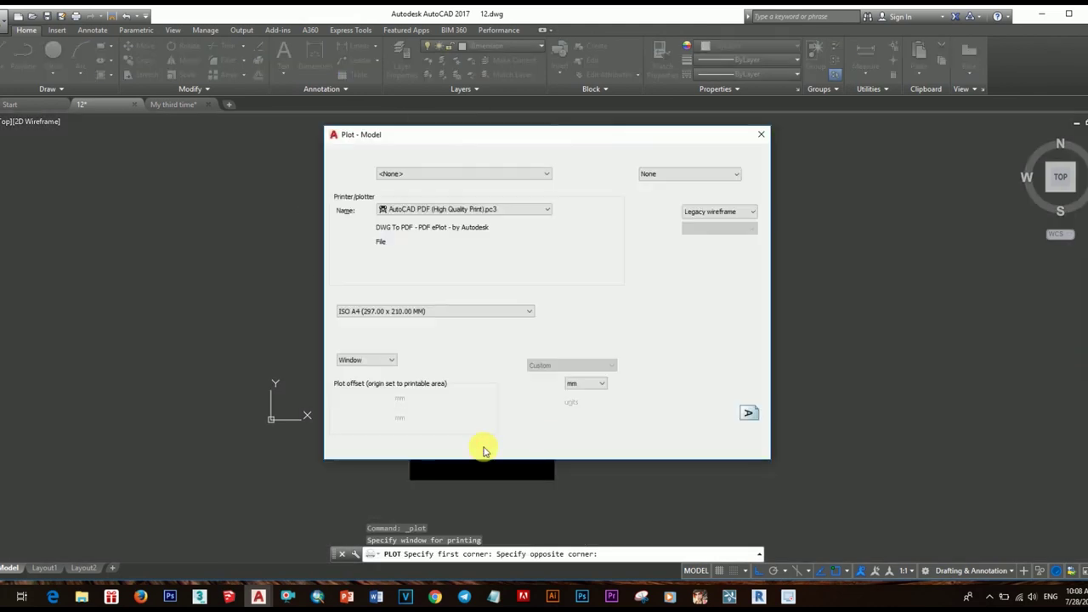
Step: Preview the plotted sheet and plot it to a PDF file
{"action": "left_click", "coordinate": [349, 446]}
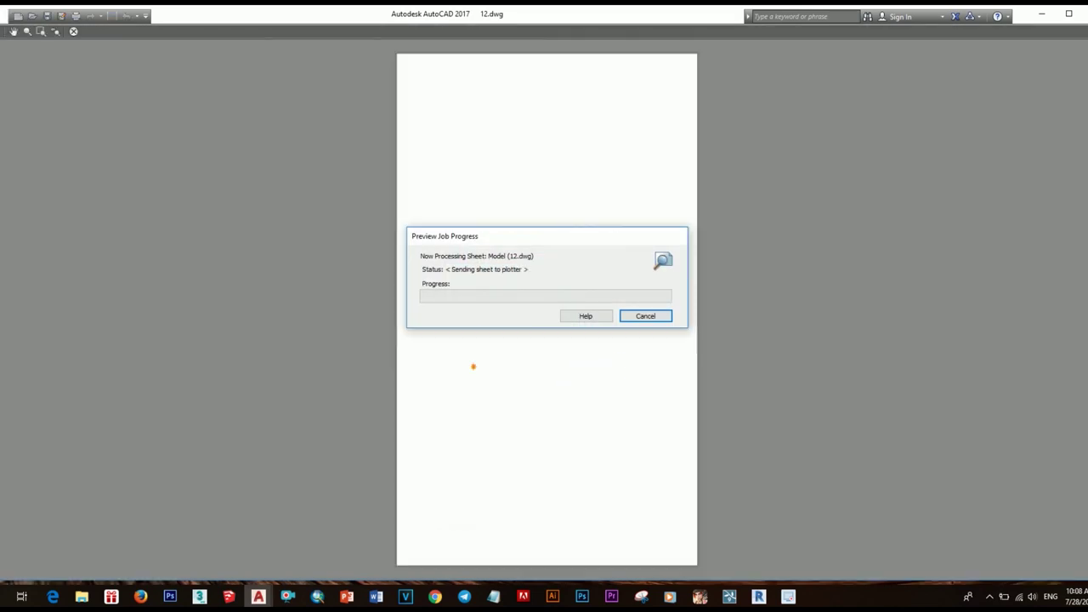
{"action": "scroll", "coordinate": [548, 372], "scroll_direction": "up", "scroll_amount": 5}
{"action": "scroll", "coordinate": [548, 373], "scroll_direction": "down", "scroll_amount": 5}
{"action": "scroll", "coordinate": [636, 328], "scroll_direction": "up", "scroll_amount": 4}
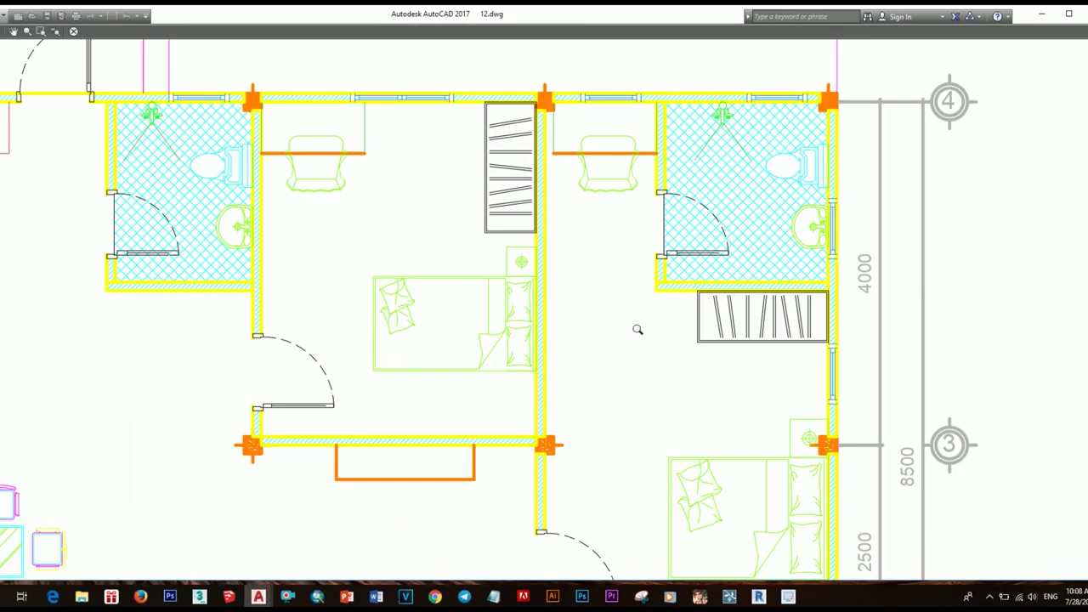
{"action": "scroll", "coordinate": [622, 431], "scroll_direction": "down", "scroll_amount": 3}
{"action": "scroll", "coordinate": [622, 430], "scroll_direction": "down", "scroll_amount": 2}
{"action": "right_click", "coordinate": [576, 362]}
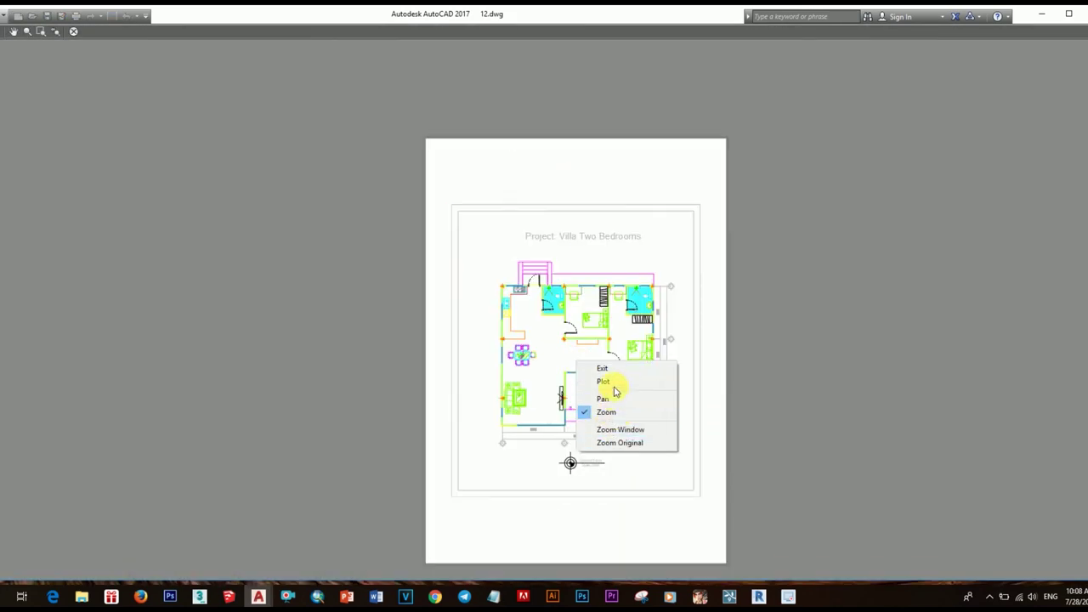
{"action": "left_click", "coordinate": [609, 383]}
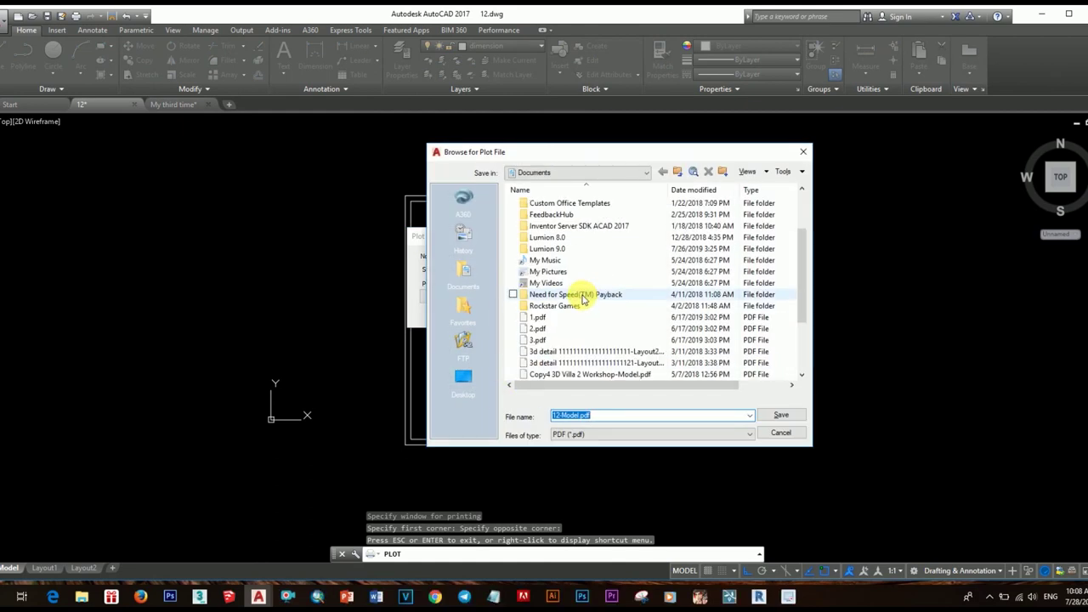
Step: Save 12-Model.pdf into This PC > DATA (D:) > Villa Drawing by myself > 12
{"action": "scroll", "coordinate": [583, 300], "scroll_direction": "down", "scroll_amount": 1}
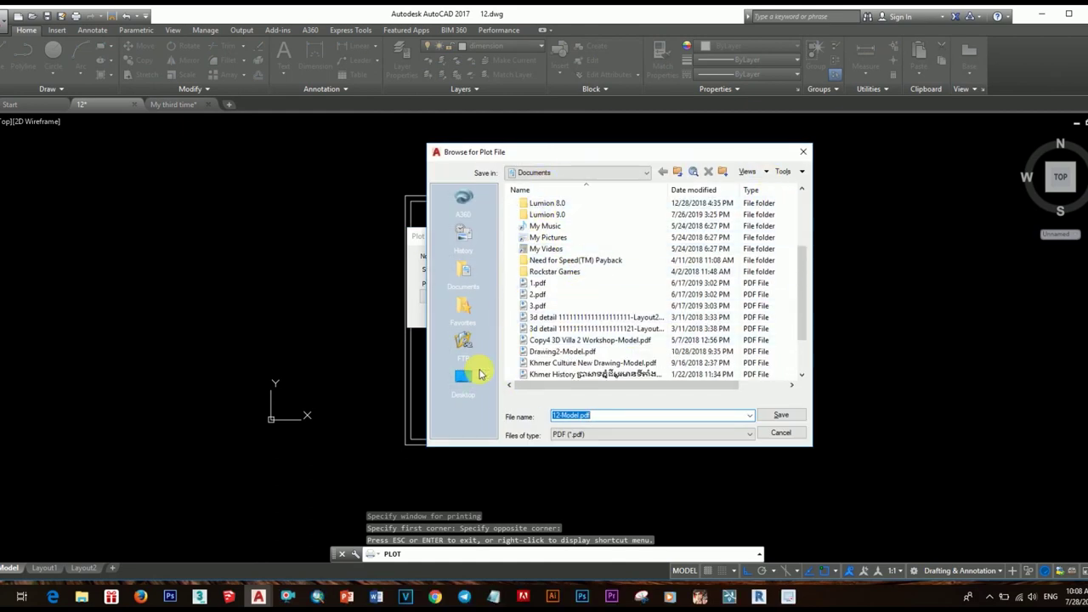
{"action": "left_click", "coordinate": [480, 374]}
{"action": "double_click", "coordinate": [549, 227]}
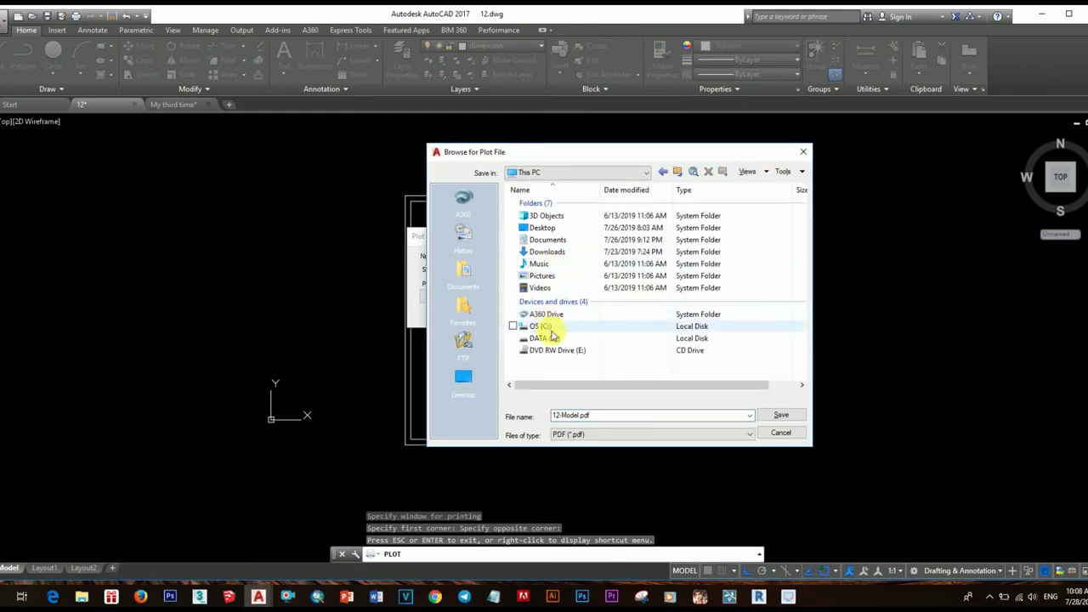
{"action": "double_click", "coordinate": [545, 338]}
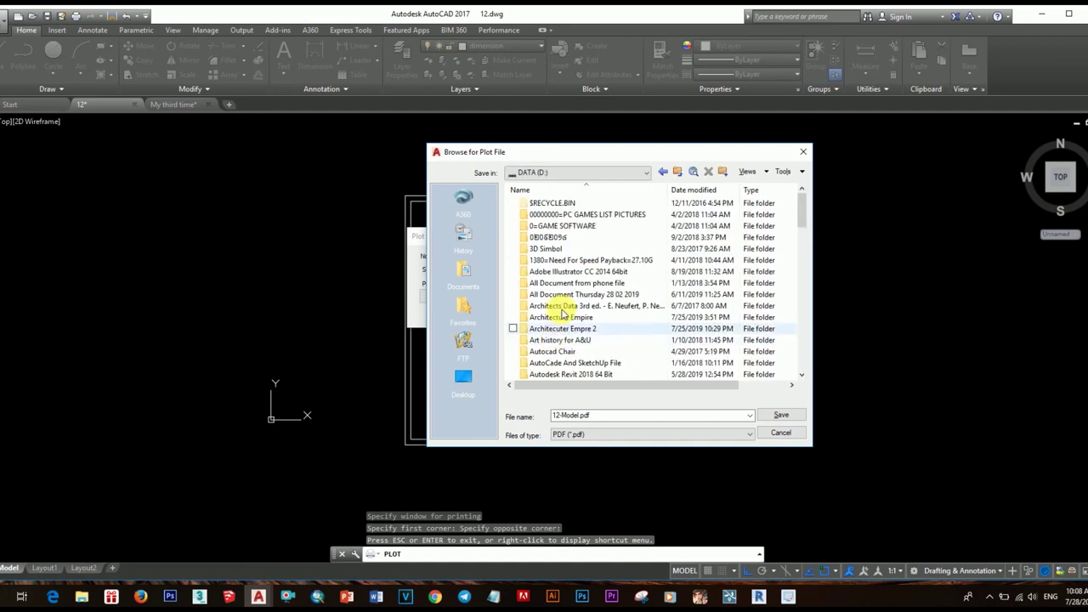
{"action": "scroll", "coordinate": [564, 294], "scroll_direction": "down", "scroll_amount": 3}
{"action": "scroll", "coordinate": [598, 323], "scroll_direction": "down", "scroll_amount": 2}
{"action": "scroll", "coordinate": [570, 328], "scroll_direction": "down", "scroll_amount": 5}
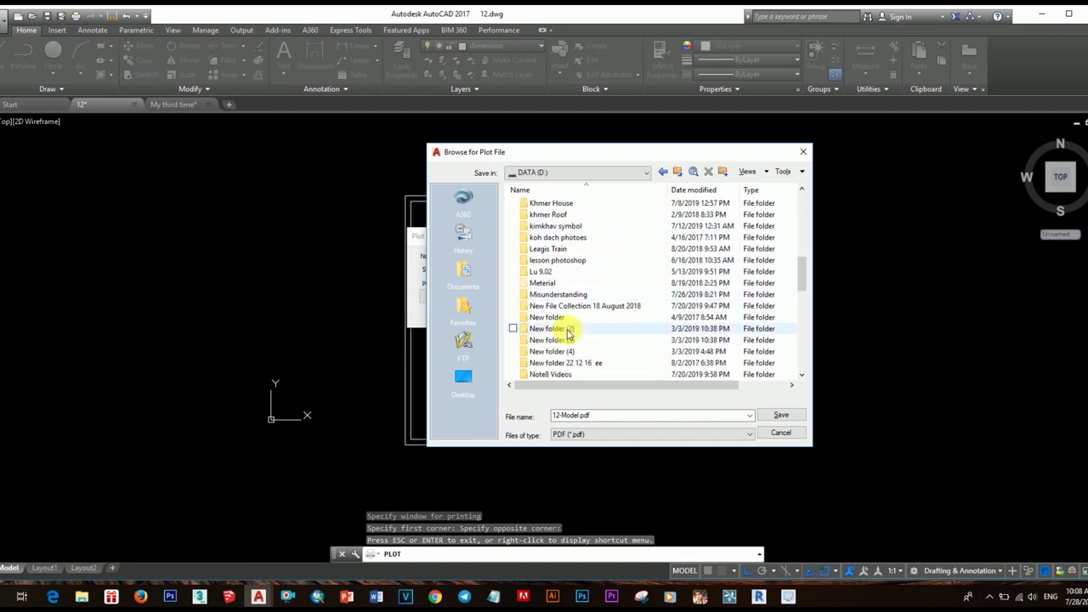
{"action": "scroll", "coordinate": [568, 336], "scroll_direction": "down", "scroll_amount": 4}
{"action": "scroll", "coordinate": [576, 323], "scroll_direction": "down", "scroll_amount": 3}
{"action": "scroll", "coordinate": [576, 340], "scroll_direction": "down", "scroll_amount": 2}
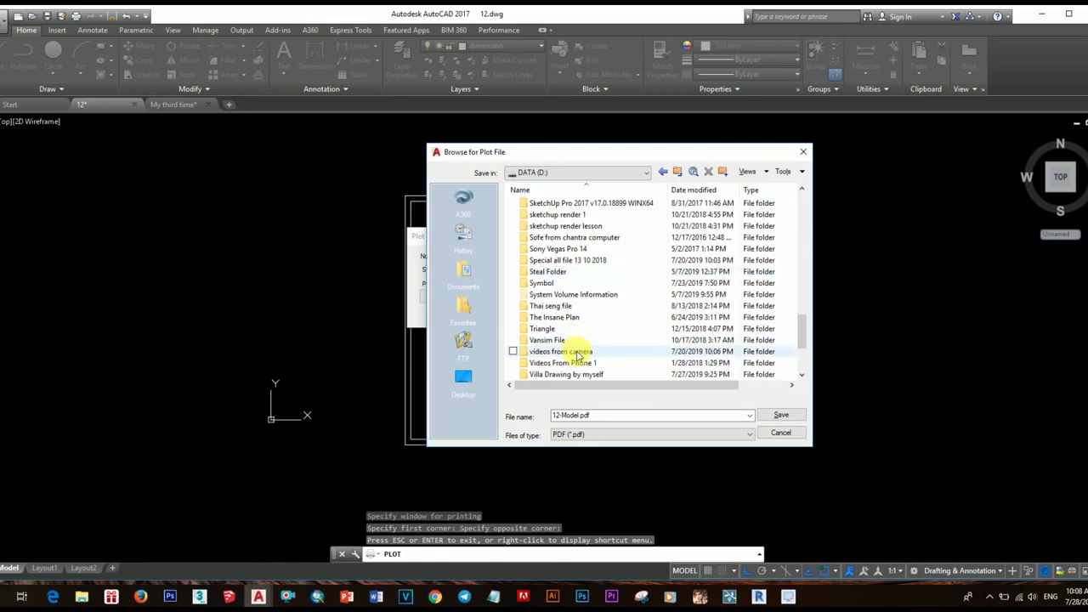
{"action": "double_click", "coordinate": [572, 373]}
{"action": "double_click", "coordinate": [533, 332]}
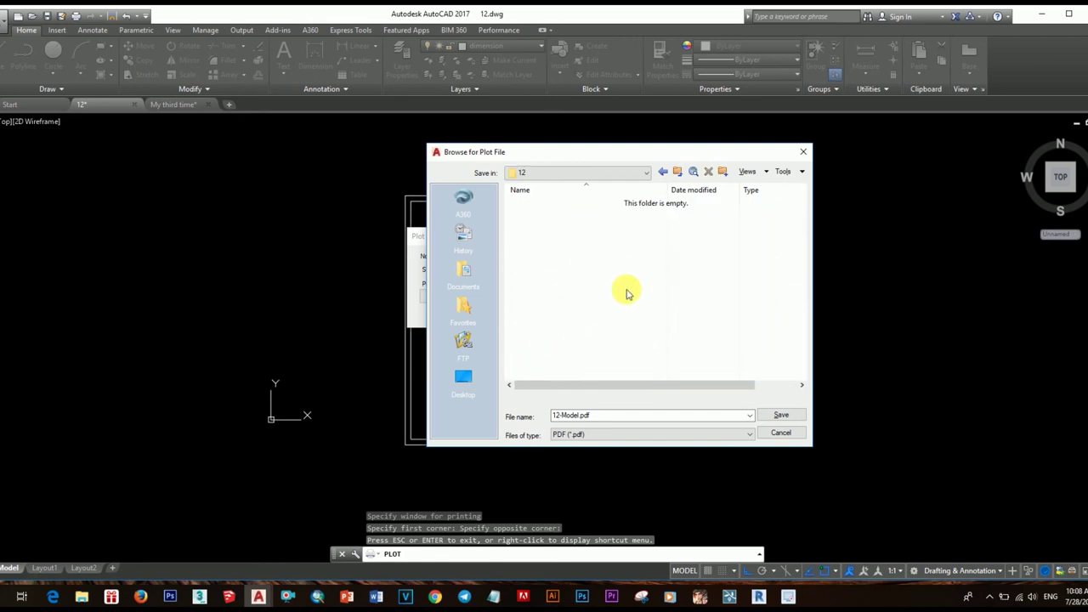
{"action": "left_click", "coordinate": [781, 415]}
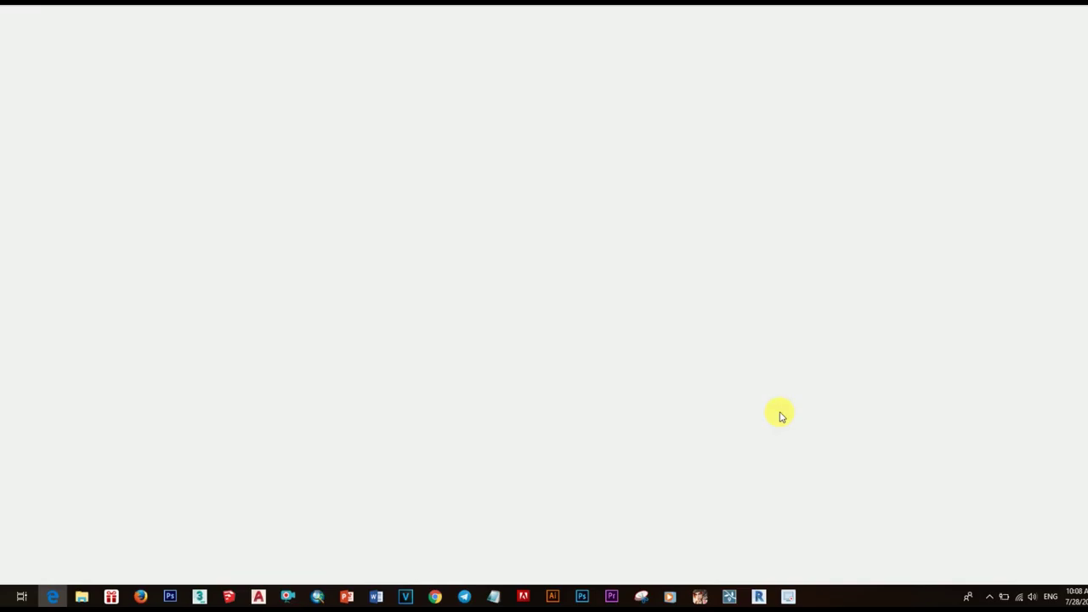
Step: Scroll through 12-Model.pdf in Edge to inspect the plotted villa plan
{"action": "scroll", "coordinate": [510, 323], "scroll_direction": "up", "scroll_amount": 3, "text": "ctrl"}
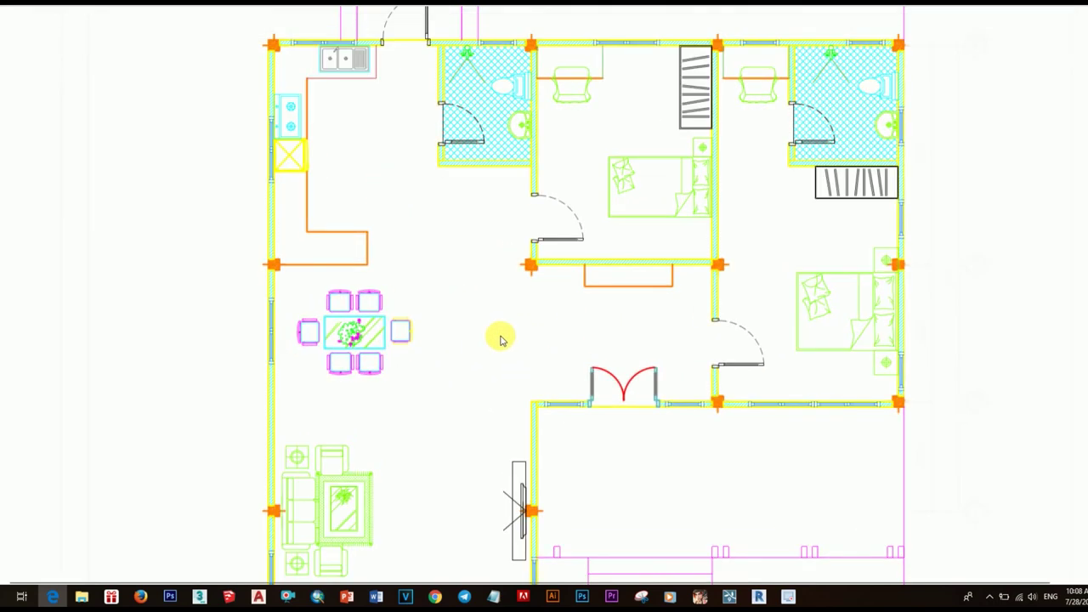
{"action": "scroll", "coordinate": [544, 340], "scroll_direction": "up", "scroll_amount": 3, "text": "ctrl"}
{"action": "scroll", "coordinate": [579, 349], "scroll_direction": "down", "scroll_amount": 2, "text": "ctrl"}
{"action": "scroll", "coordinate": [527, 289], "scroll_direction": "down", "scroll_amount": 3}
{"action": "scroll", "coordinate": [523, 317], "scroll_direction": "down", "scroll_amount": 3, "text": "ctrl"}
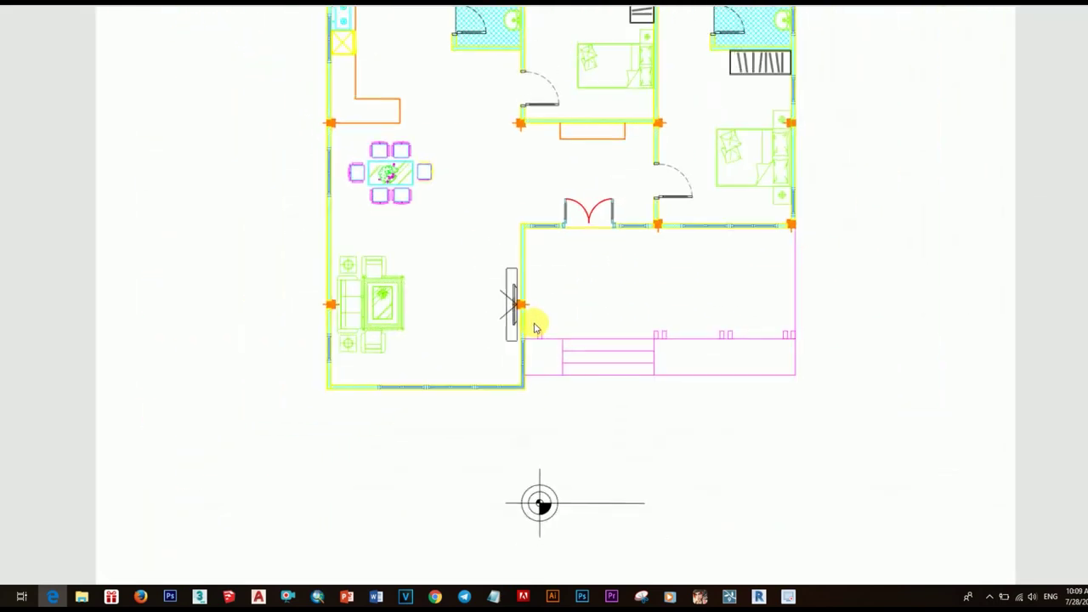
{"action": "scroll", "coordinate": [530, 320], "scroll_direction": "down", "scroll_amount": 2, "text": "ctrl"}
{"action": "scroll", "coordinate": [566, 219], "scroll_direction": "up", "scroll_amount": 1, "text": "ctrl"}
{"action": "scroll", "coordinate": [586, 236], "scroll_direction": "down", "scroll_amount": 1, "text": "ctrl"}
{"action": "scroll", "coordinate": [538, 174], "scroll_direction": "up", "scroll_amount": 1, "text": "ctrl"}
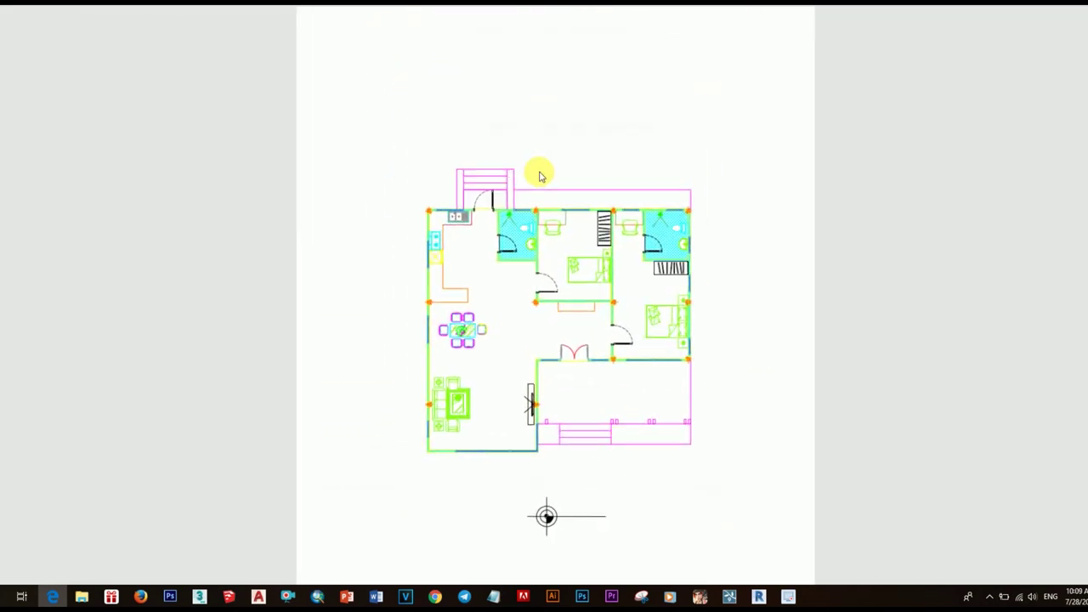
{"action": "scroll", "coordinate": [539, 179], "scroll_direction": "down", "scroll_amount": 1, "text": "ctrl"}
{"action": "scroll", "coordinate": [629, 198], "scroll_direction": "up", "scroll_amount": 1, "text": "ctrl"}
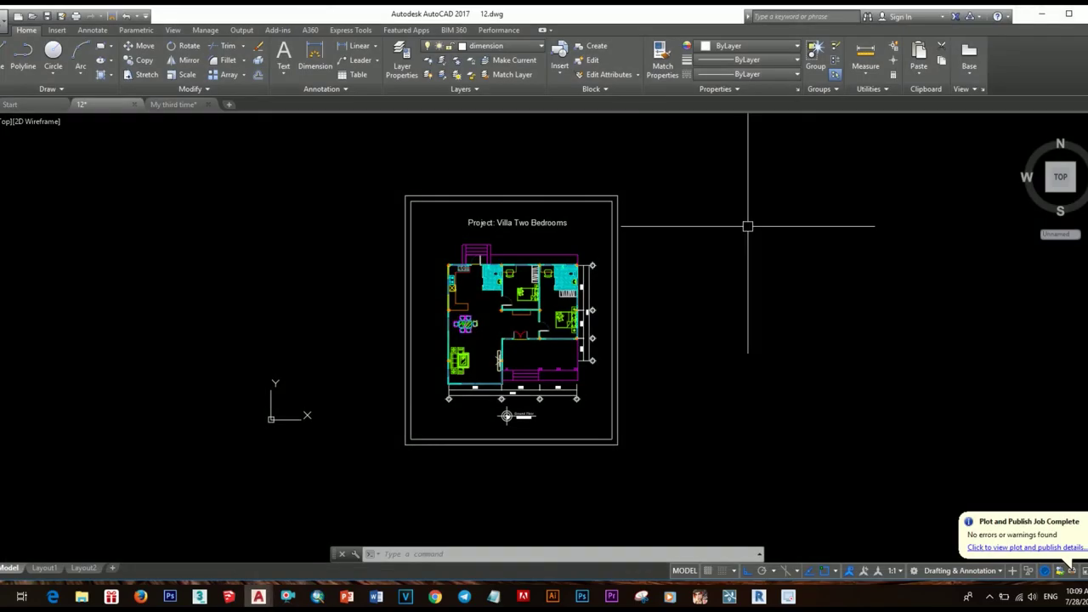
{"action": "scroll", "coordinate": [542, 366], "scroll_direction": "up", "scroll_amount": 3}
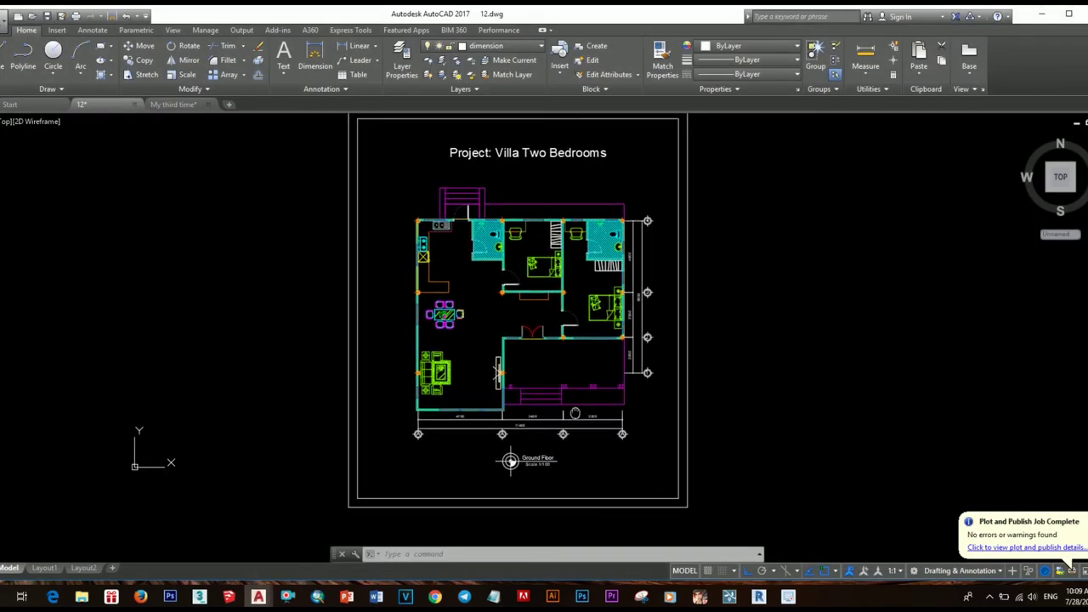